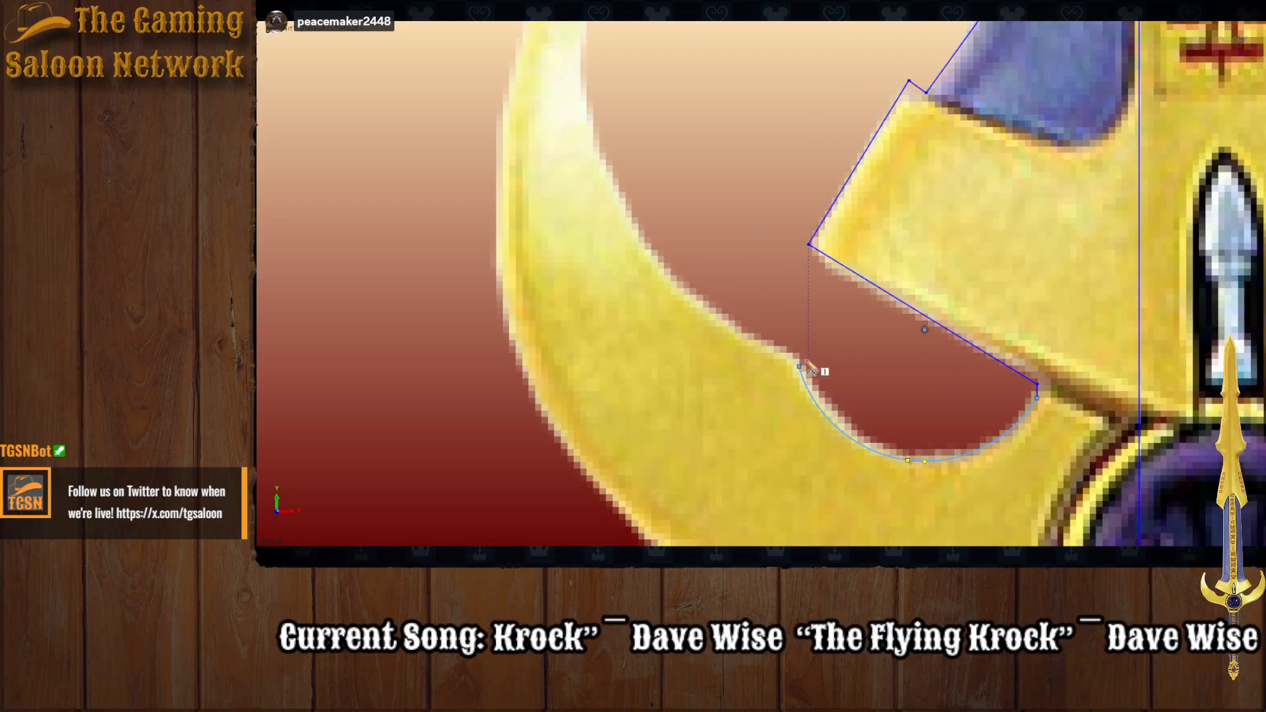
Step: Trace the inner edge of the left crescent guard with a three-point arc from the notch corner to the horn tip, adjusting its upper endpoint
left_click(799, 367)
scroll(773, 298, "up", 4)
scroll(700, 203, "down", 2)
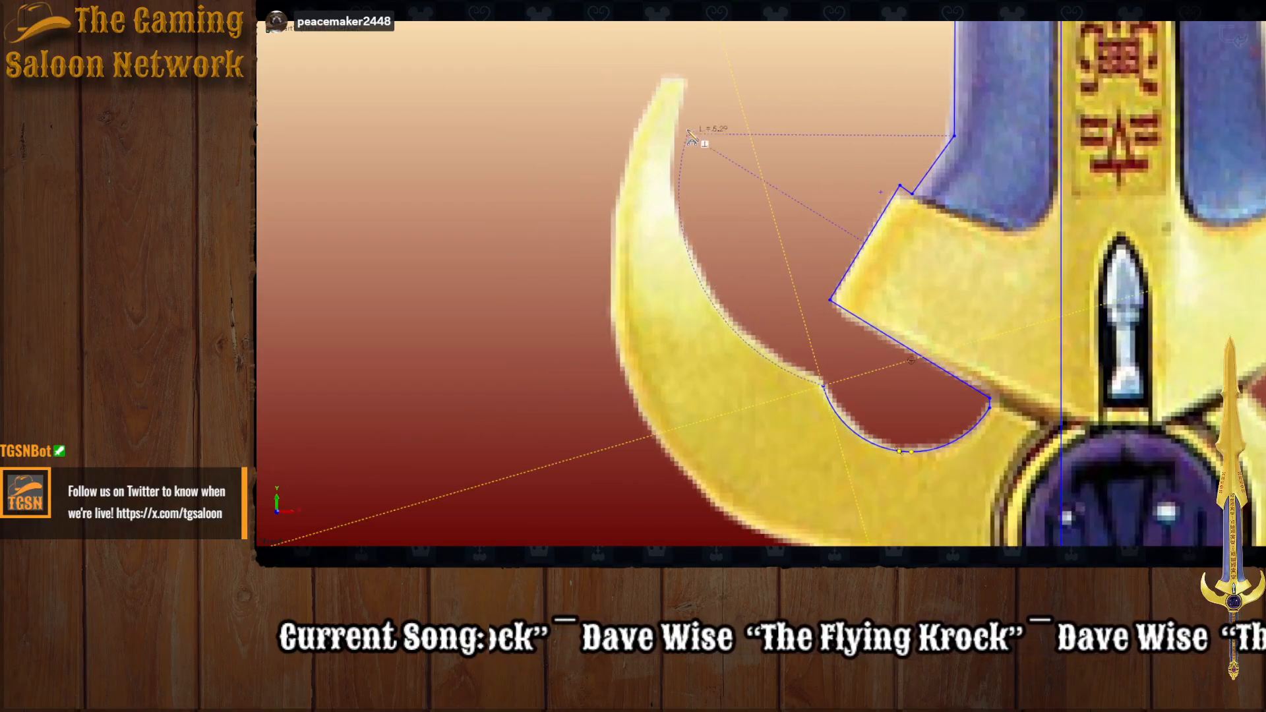
left_click(685, 81)
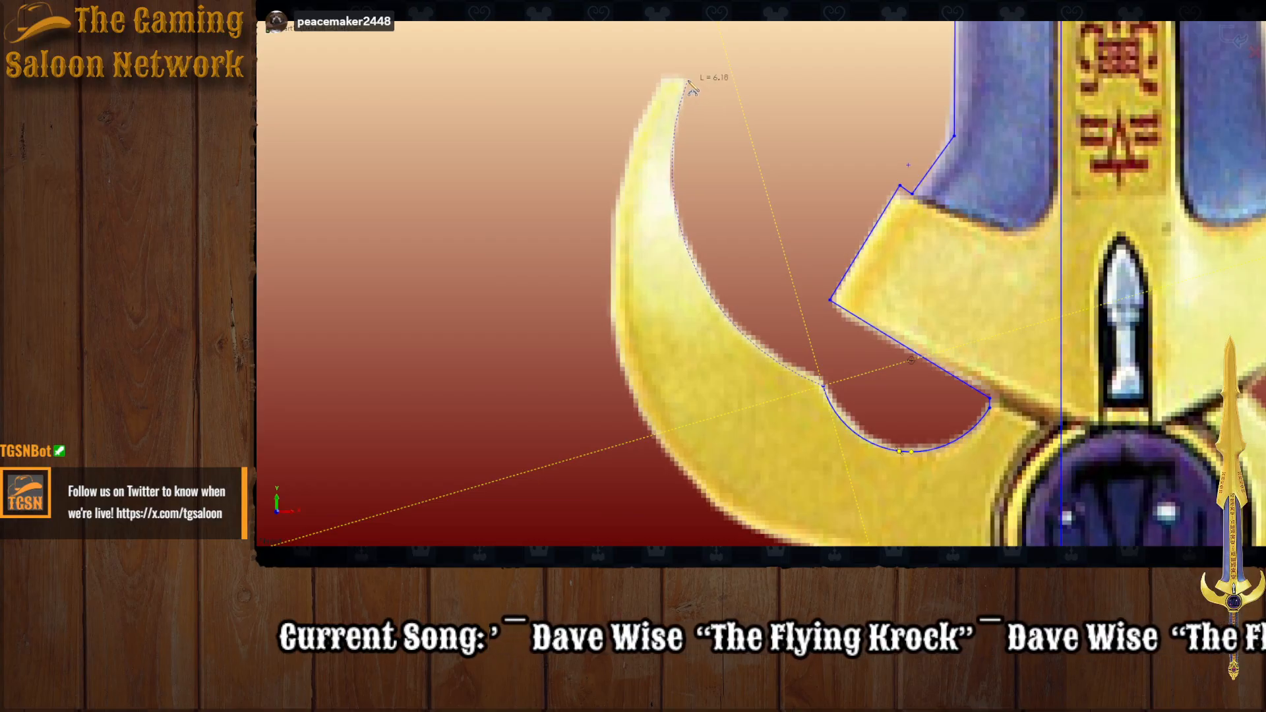
left_click(677, 186)
scroll(714, 97, "down", 4)
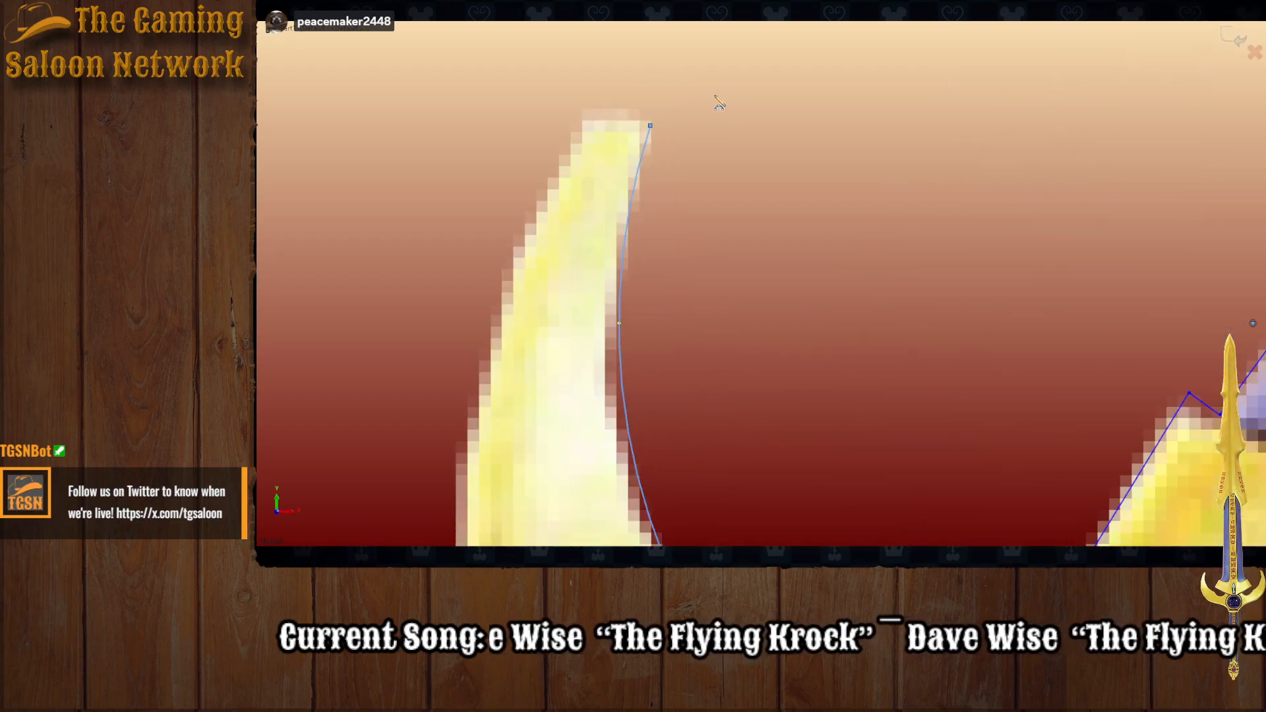
mouse_move(650, 126)
left_mouse_down()
mouse_move(639, 140)
mouse_move(633, 131)
left_mouse_up()
scroll(725, 333, "down", 3)
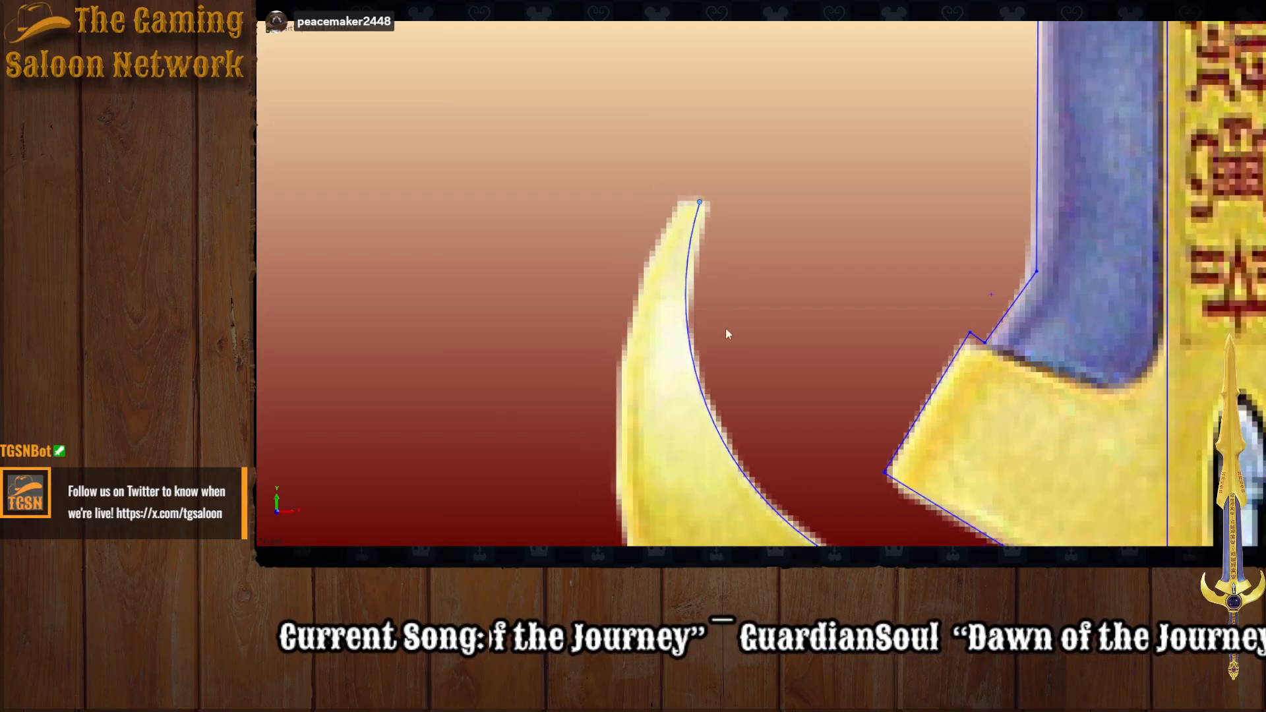
Step: Draw a short horizontal line across the left horn's tip, starting from the inner arc's upper endpoint
scroll(758, 211, "down", 5)
middle_click_drag(769, 401, 770, 338)
scroll(771, 187, "up", 1)
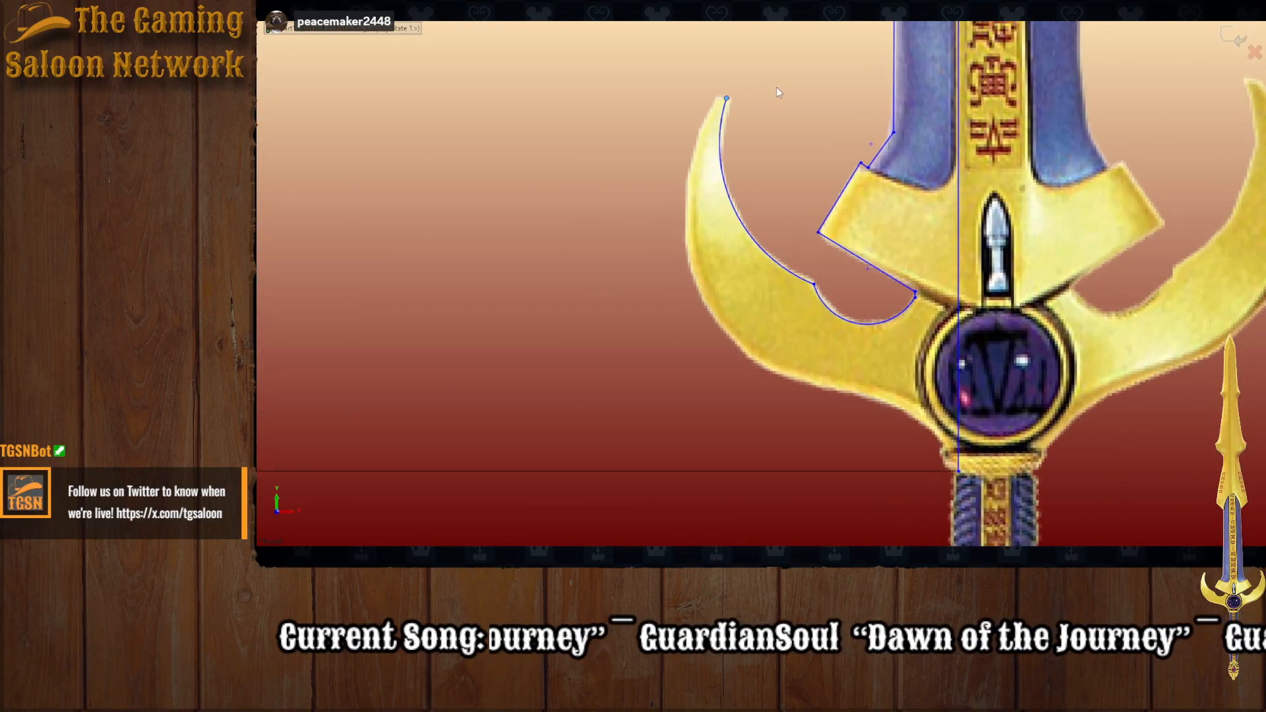
scroll(776, 92, "up", 6)
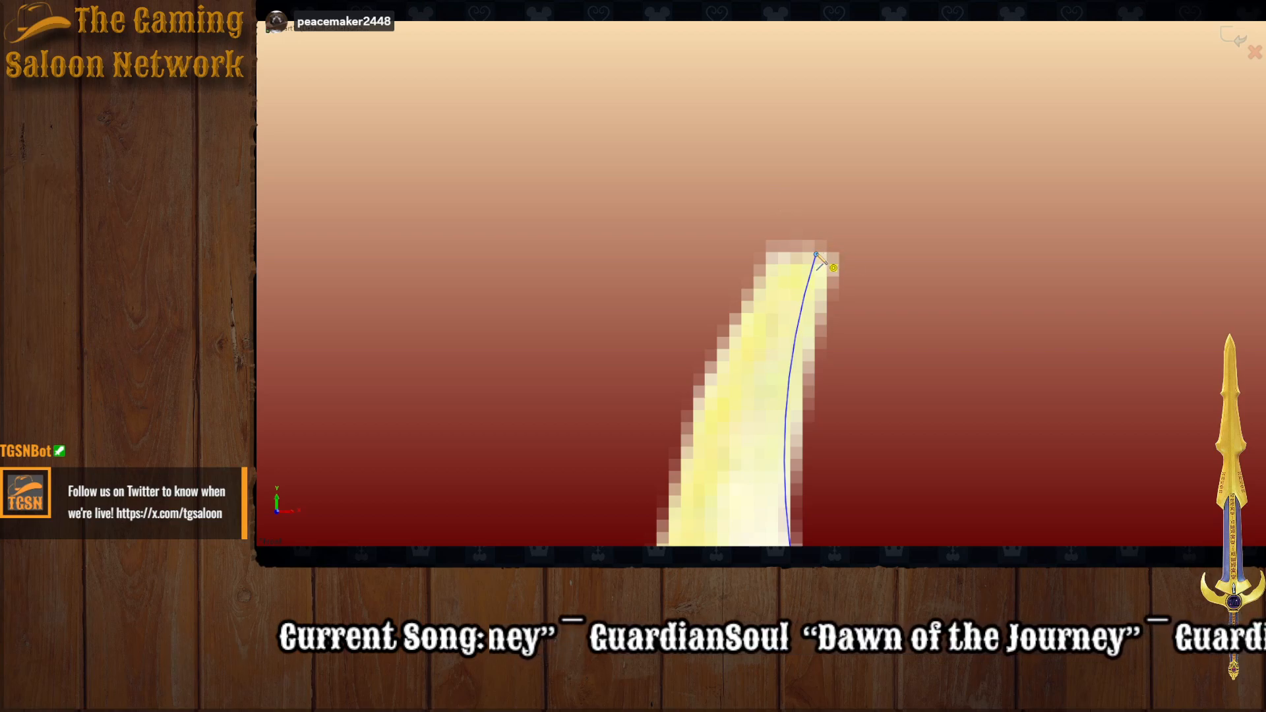
left_click(816, 255)
left_click(769, 254)
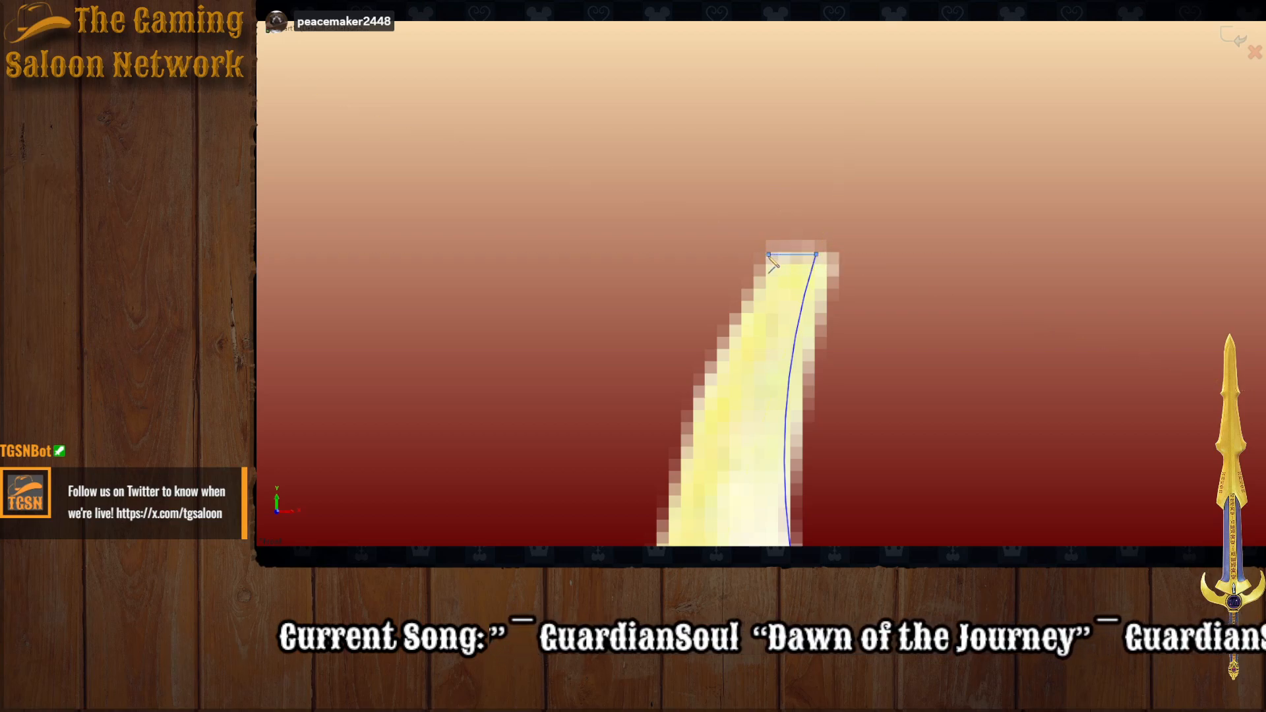
scroll(773, 262, "down", 5)
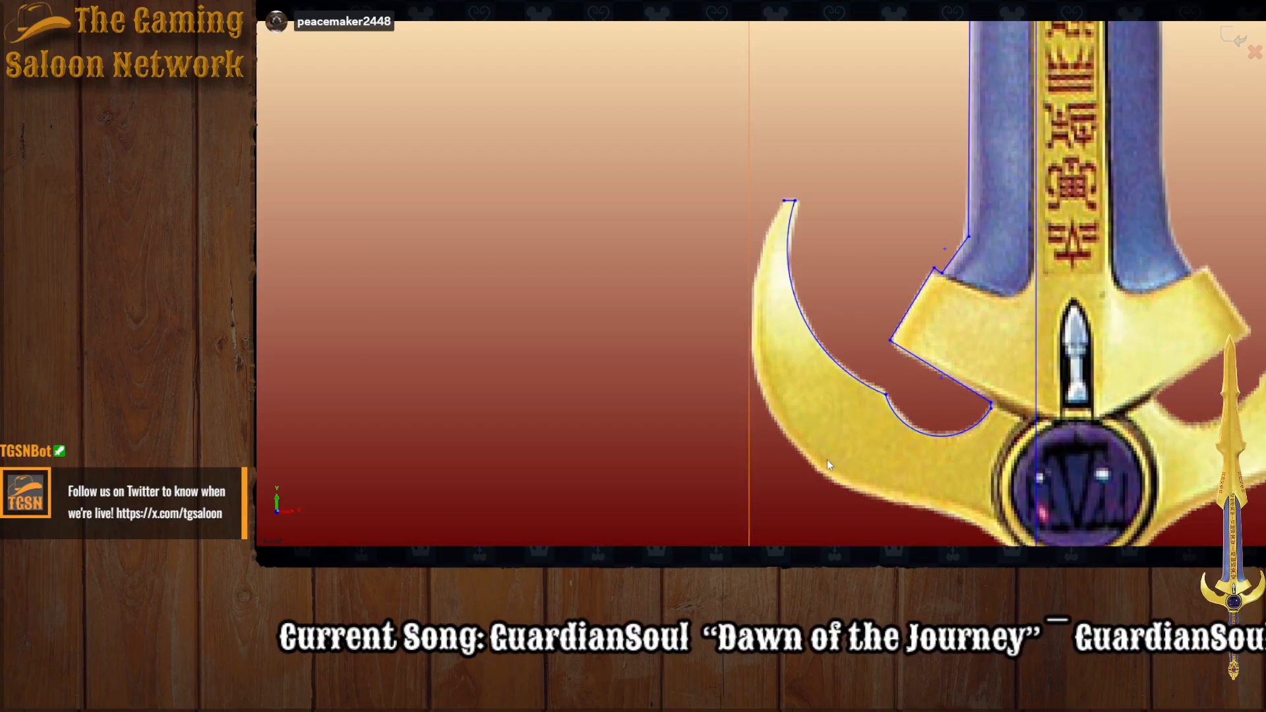
Step: Trace the left horn's outer edge with a three-point arc of radius about 6.7, from the tip line down to the guard's lower curve
left_click(790, 200)
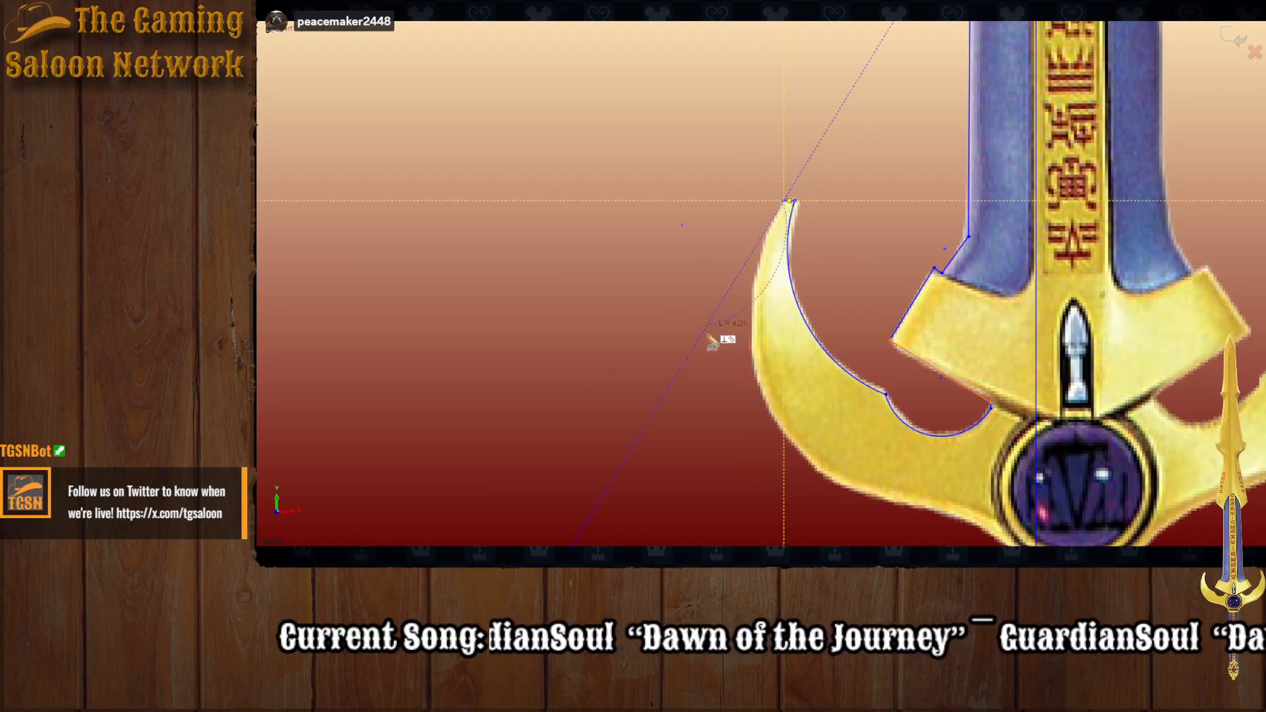
left_click(821, 474)
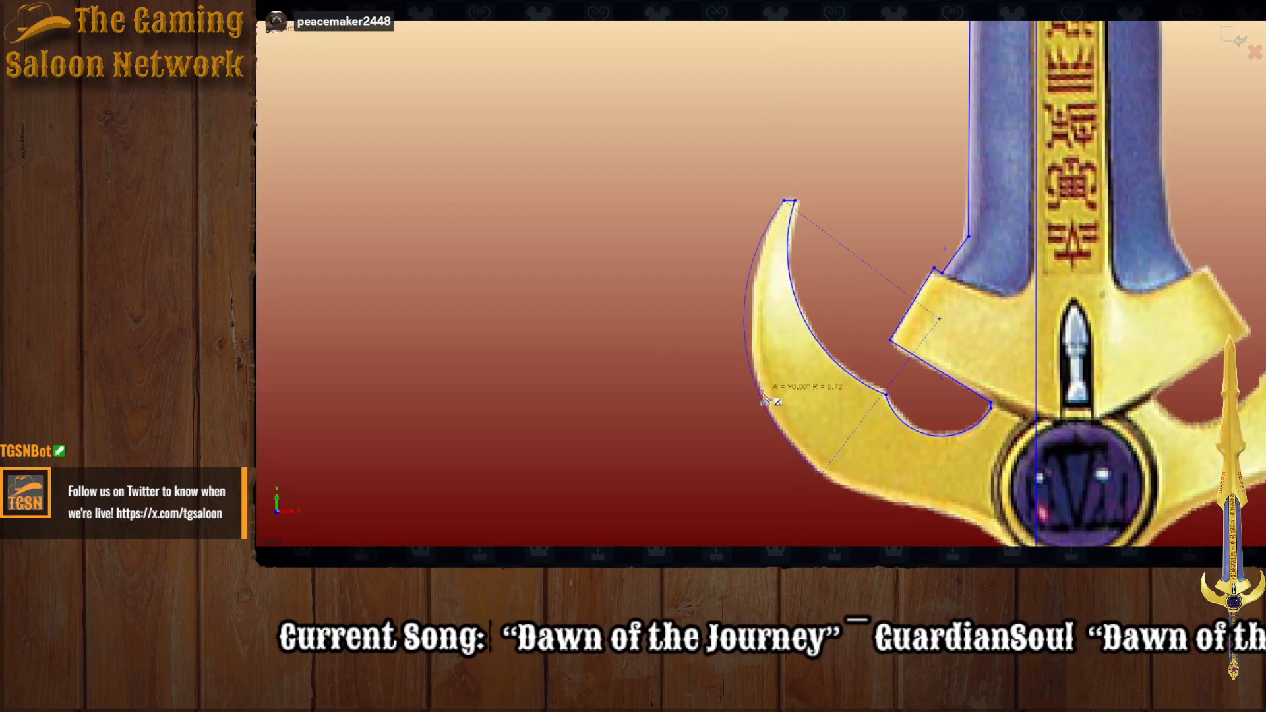
left_click(763, 398)
scroll(819, 348, "up", 5)
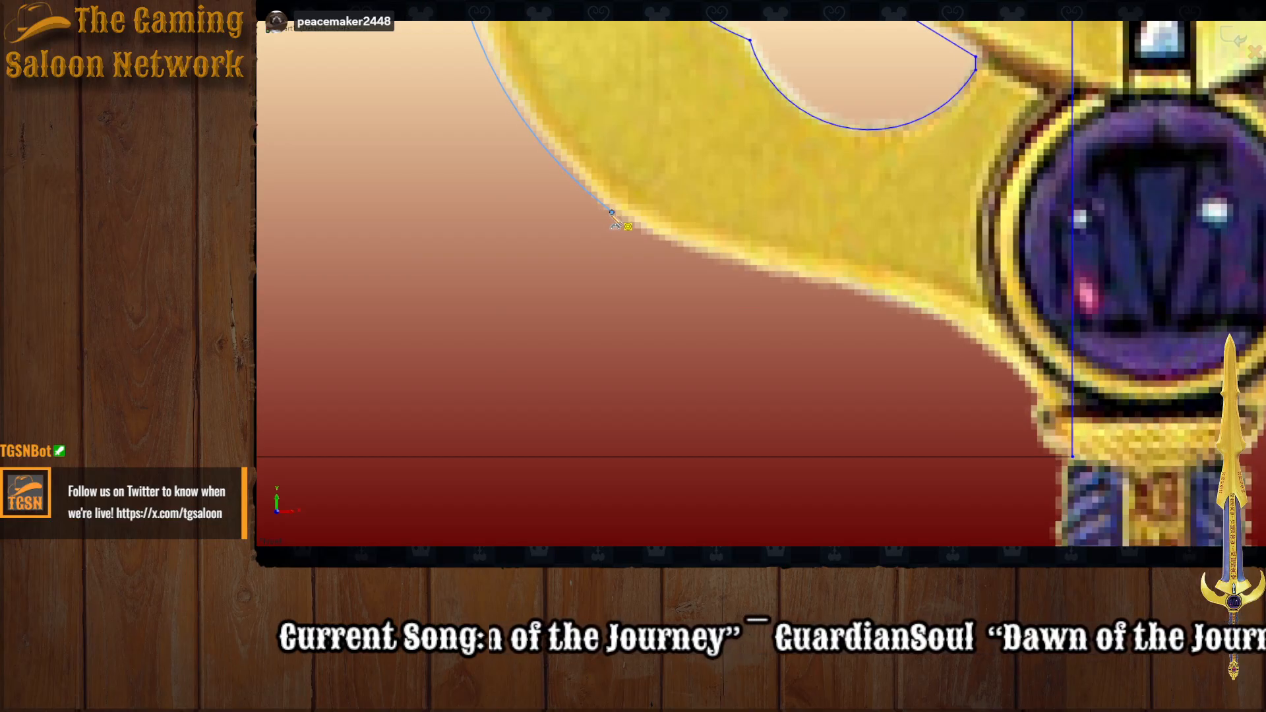
Step: Trace the guard's lower edge with two connected three-point arcs, running from the outer horn arc to just above the grip collar
left_click(612, 212)
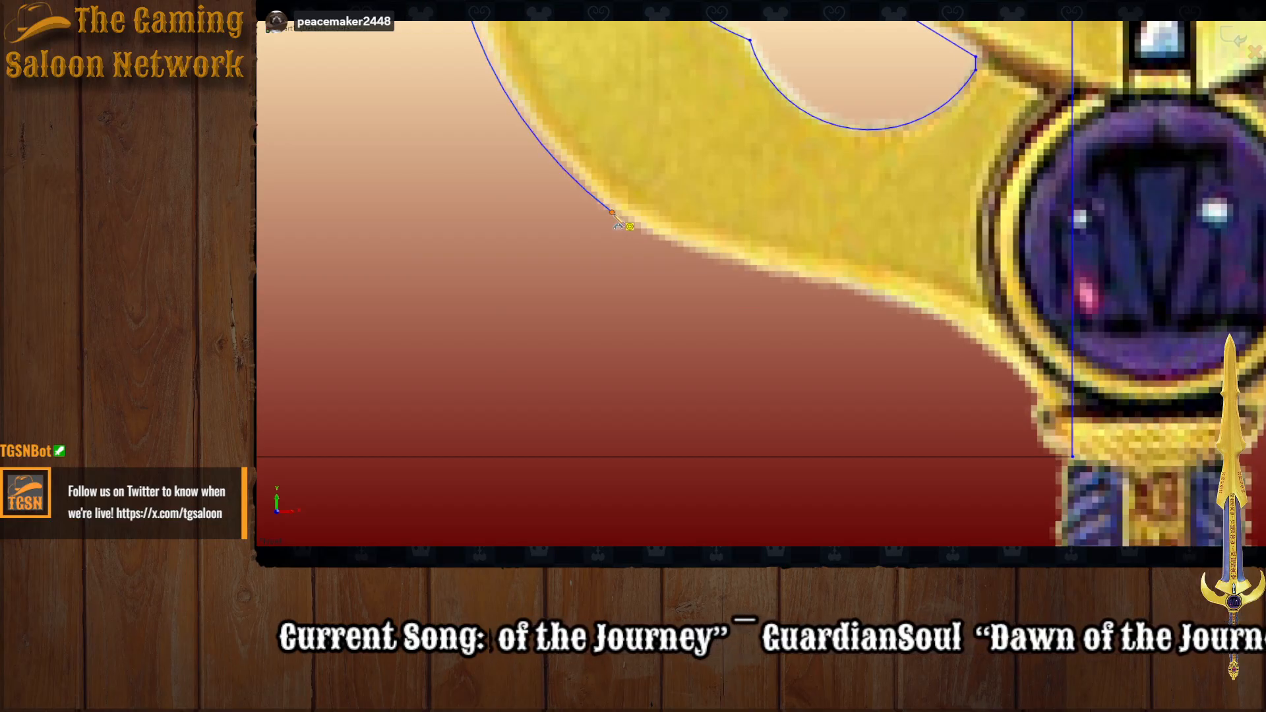
left_click(835, 289)
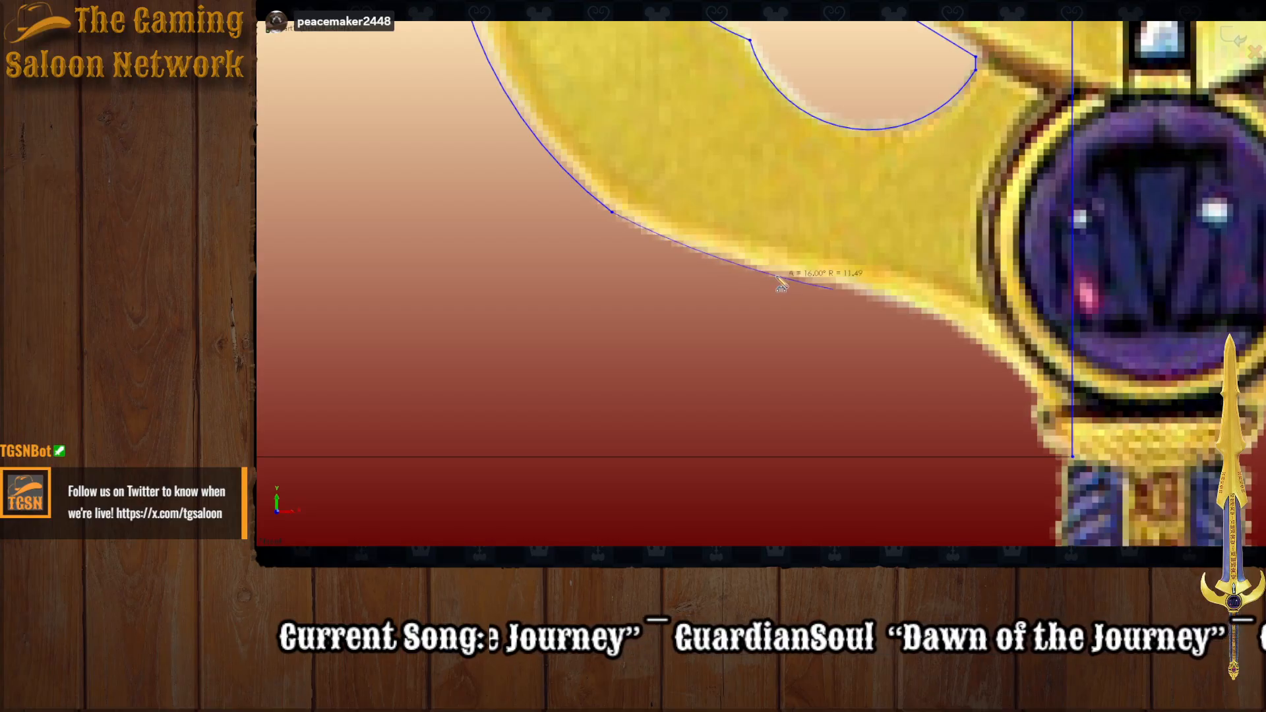
left_click(776, 277)
scroll(939, 332, "down", 2)
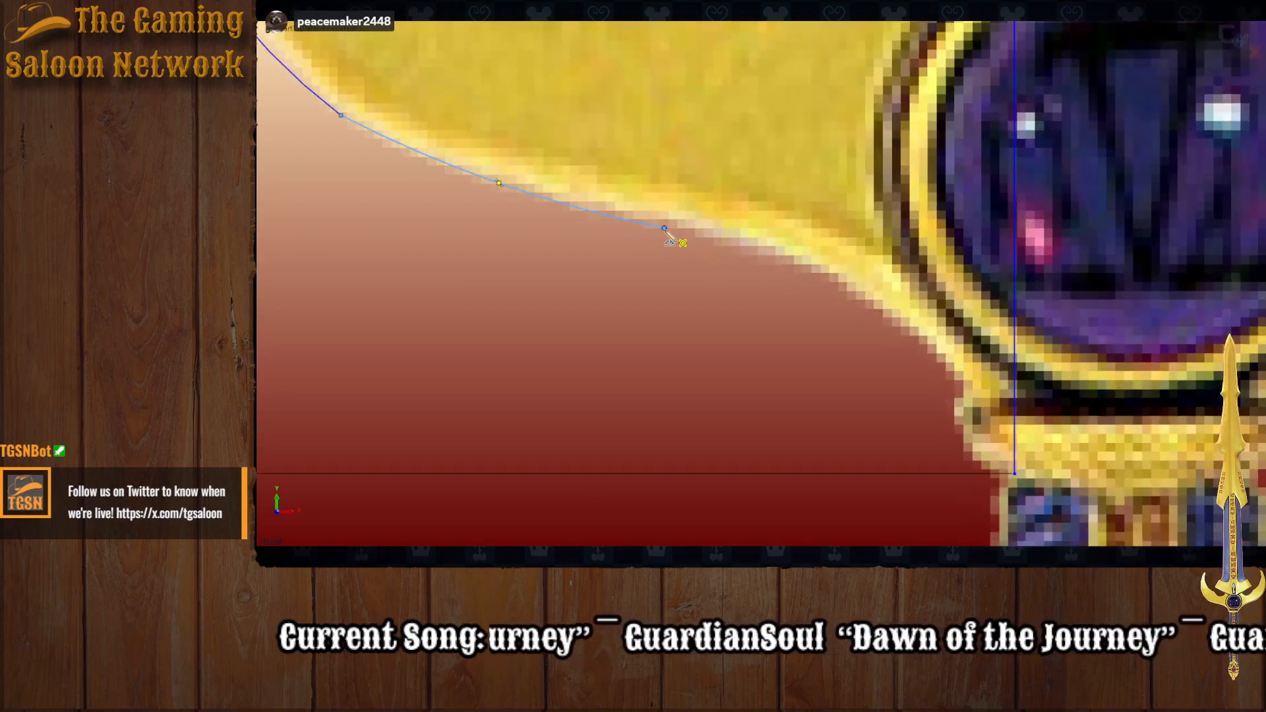
left_click(664, 229)
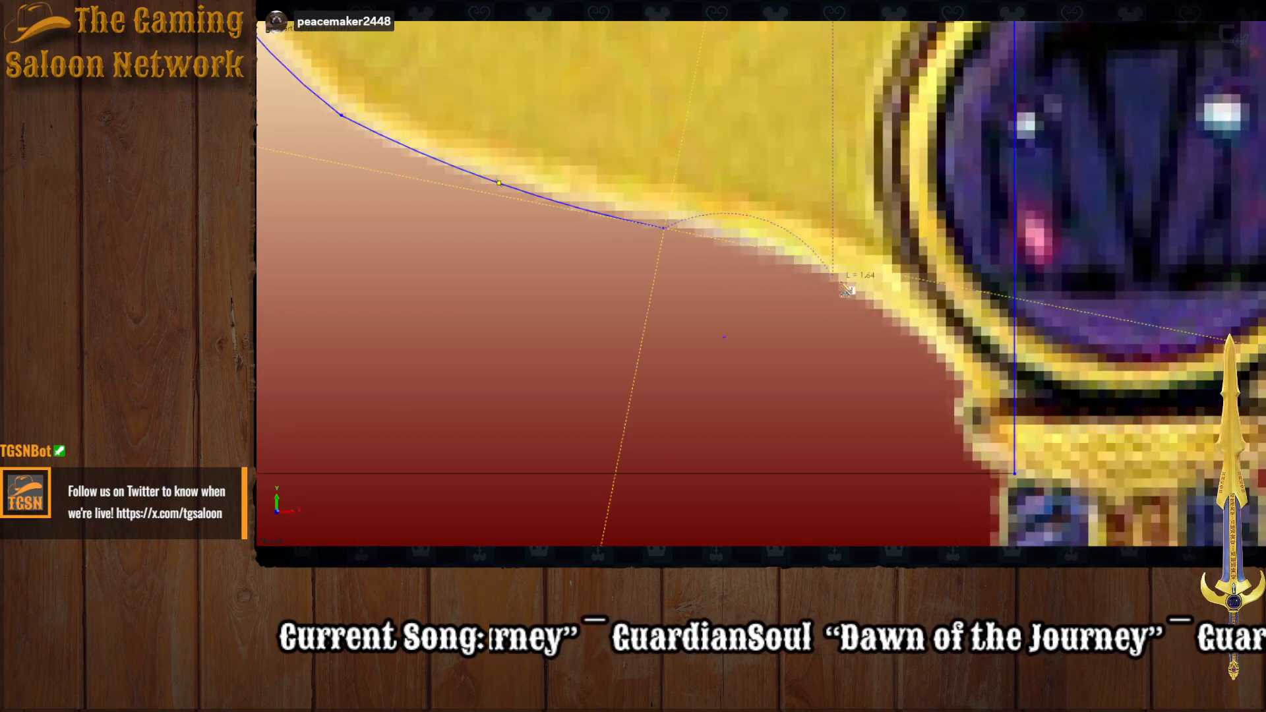
left_click(967, 381)
left_click(890, 316)
scroll(833, 282, "up", 1)
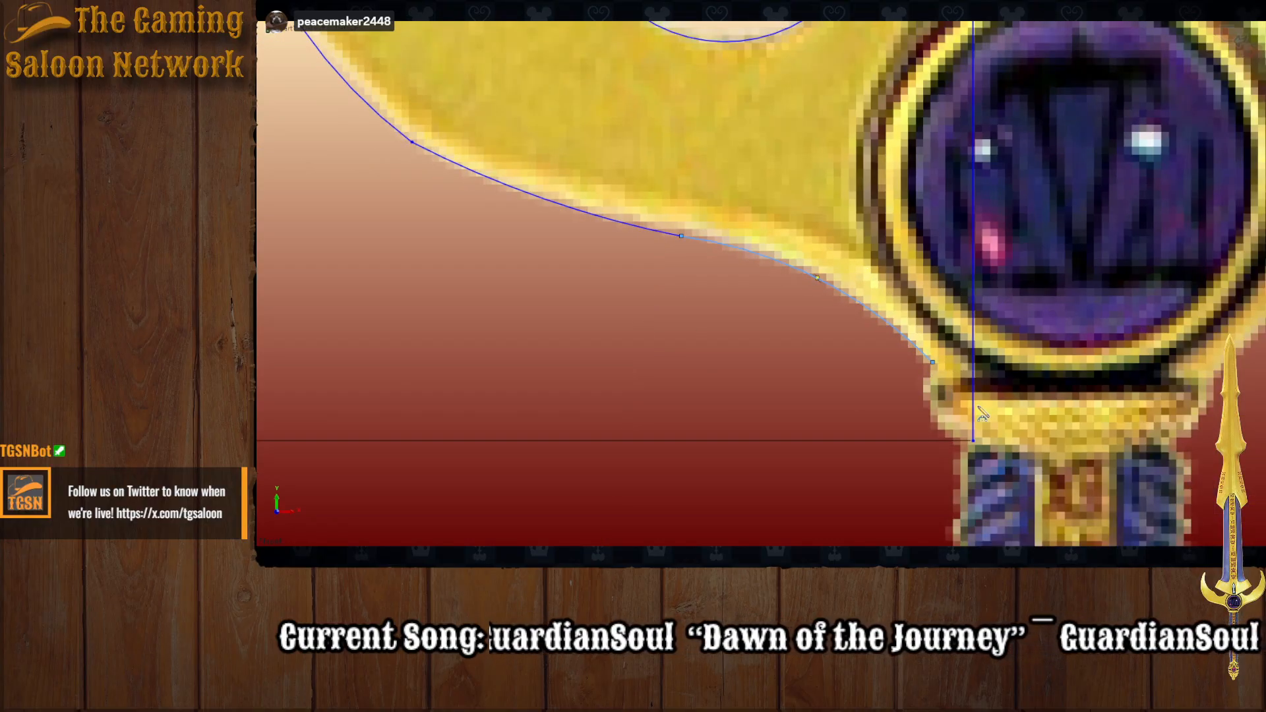
Step: Close the half profile at the grip collar with a vertical line down from the last arc and a horizontal line to the centreline
scroll(1028, 455, "down", 3)
scroll(903, 343, "down", 2)
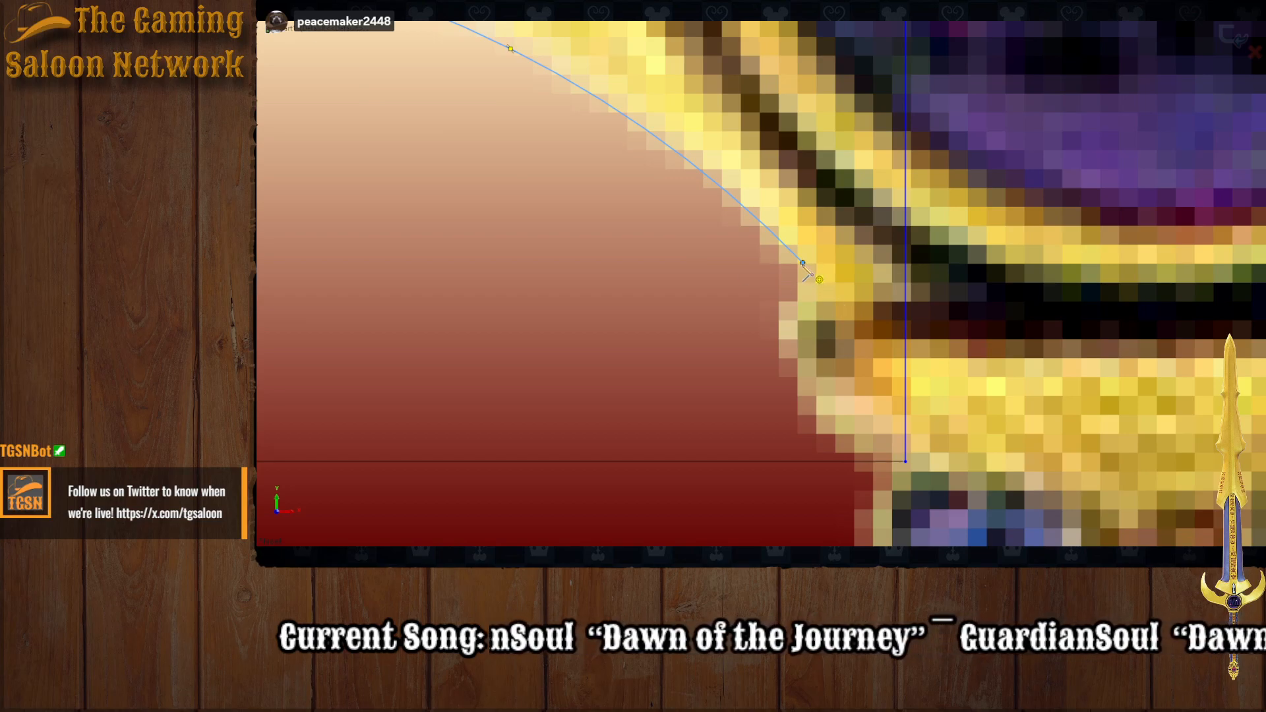
scroll(804, 274, "up", 5)
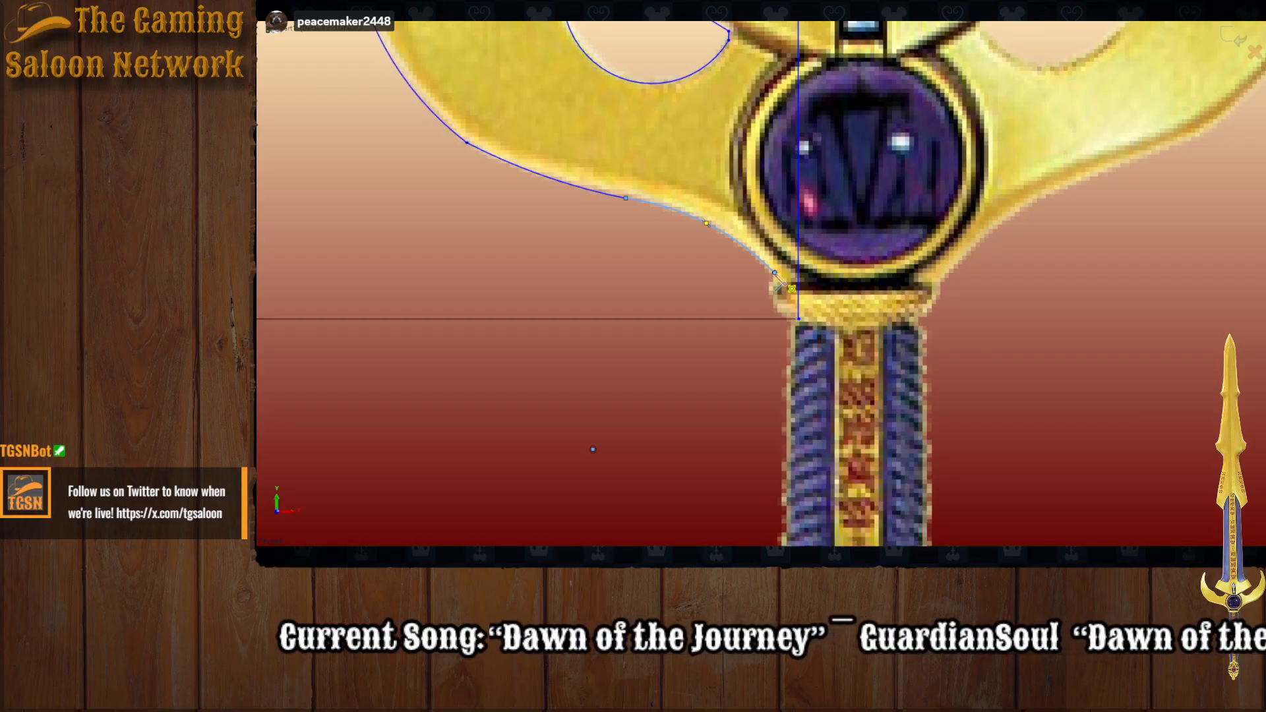
scroll(780, 284, "down", 4)
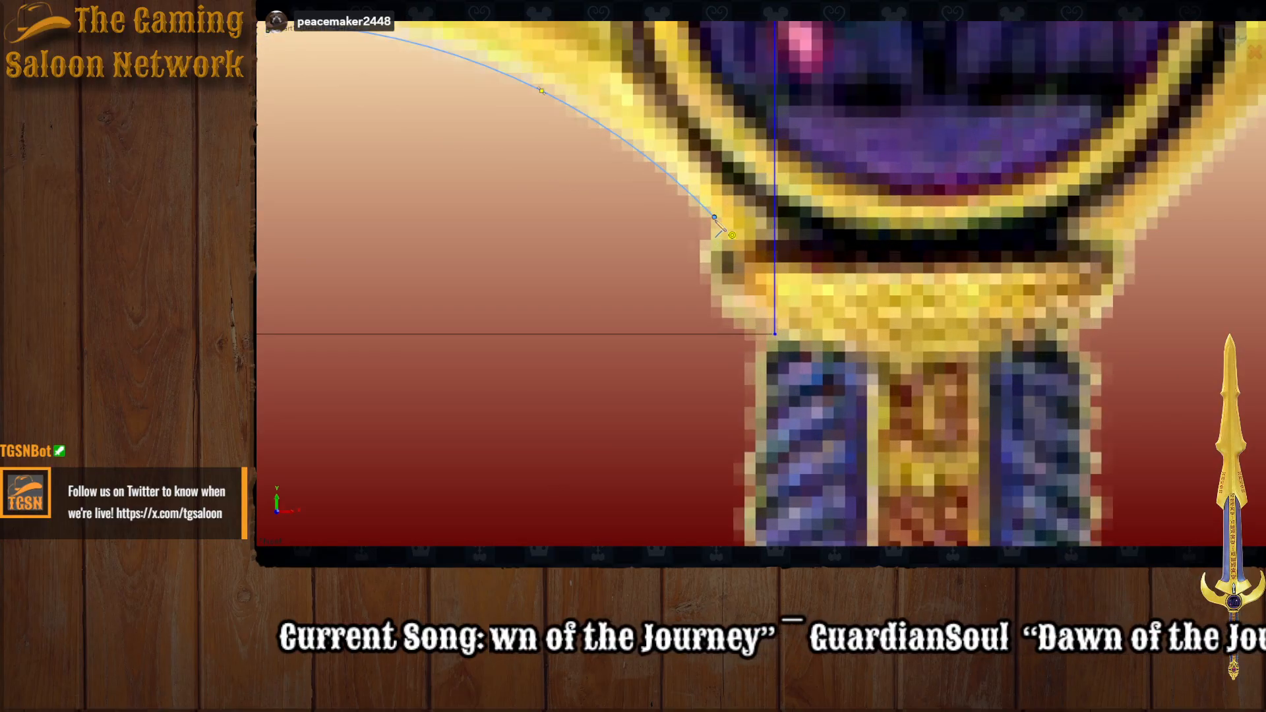
left_click(715, 218)
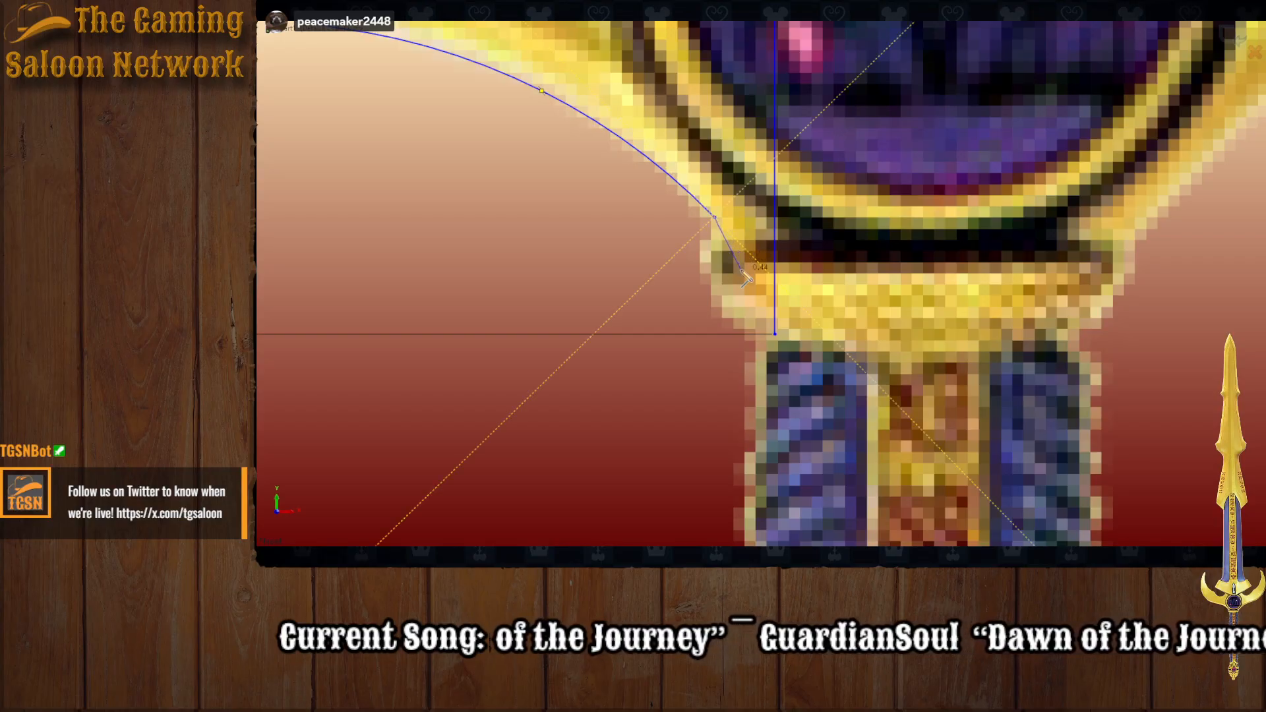
left_click(718, 317)
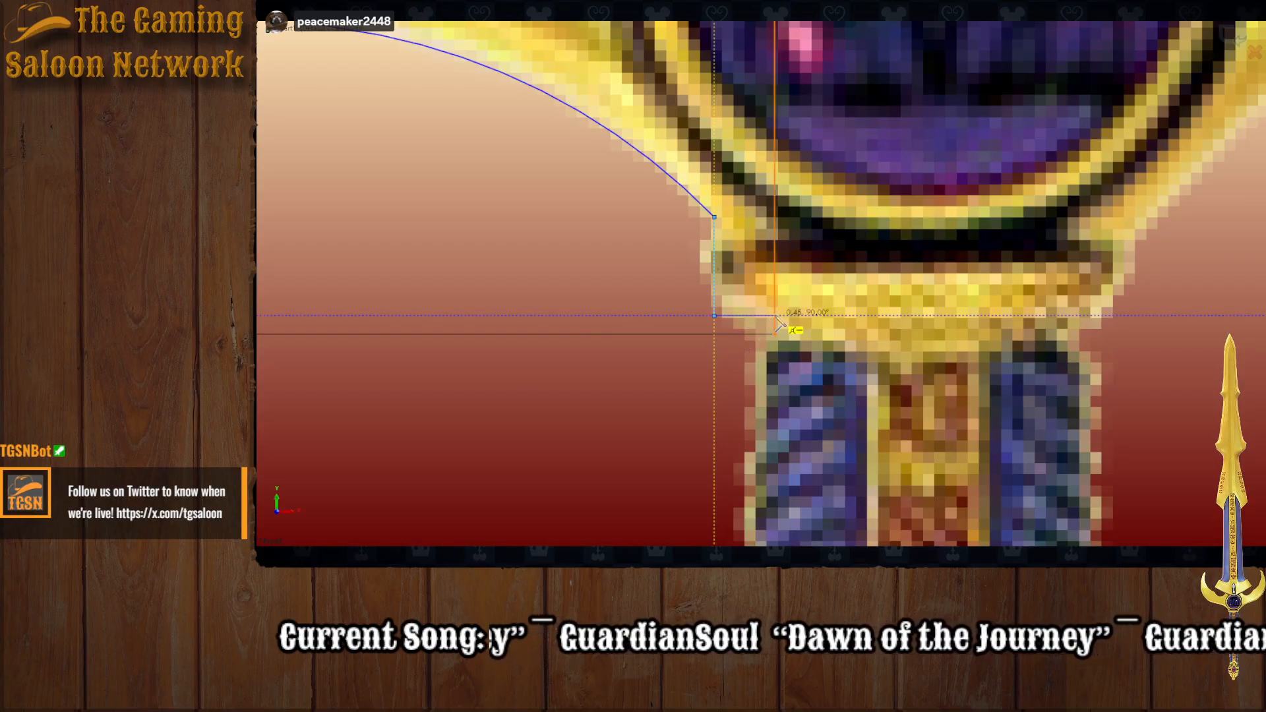
scroll(777, 323, "up", 10)
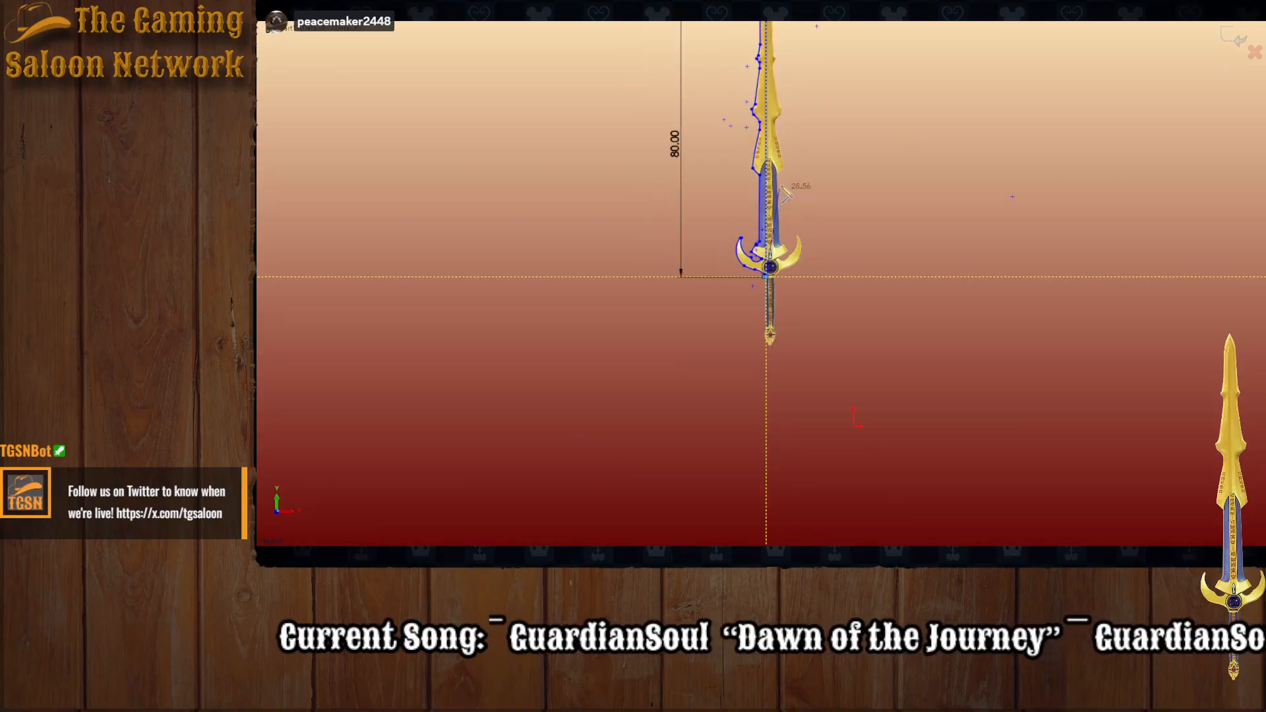
scroll(784, 198, "down", 5)
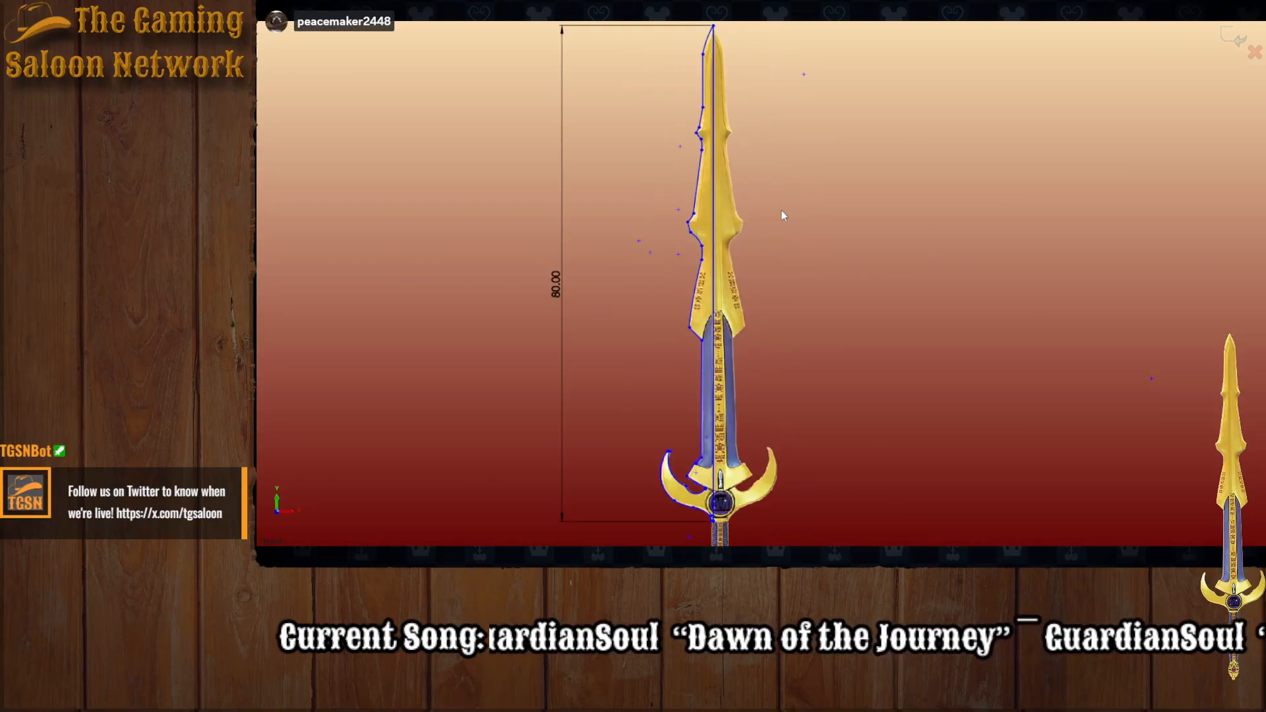
Step: Select the whole left half of the sword outline and mirror it about the vertical centreline
scroll(765, 270, "up", 3)
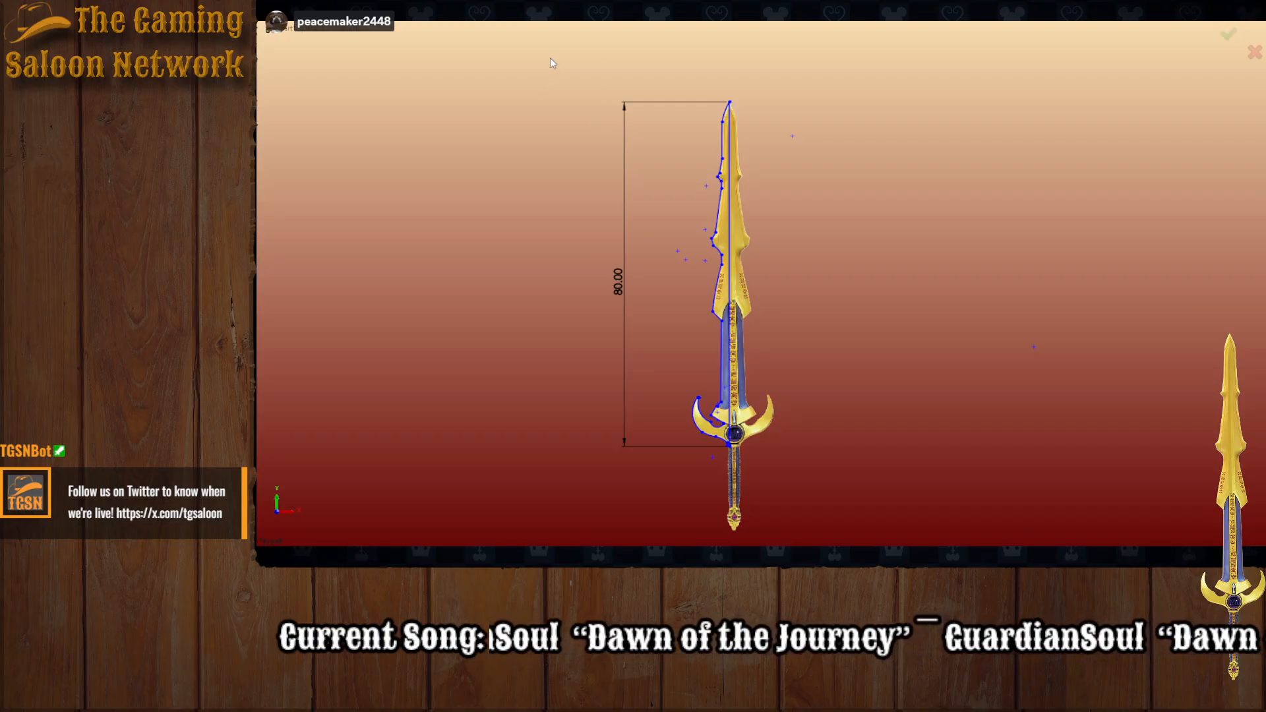
left_click_drag(549, 58, 731, 495)
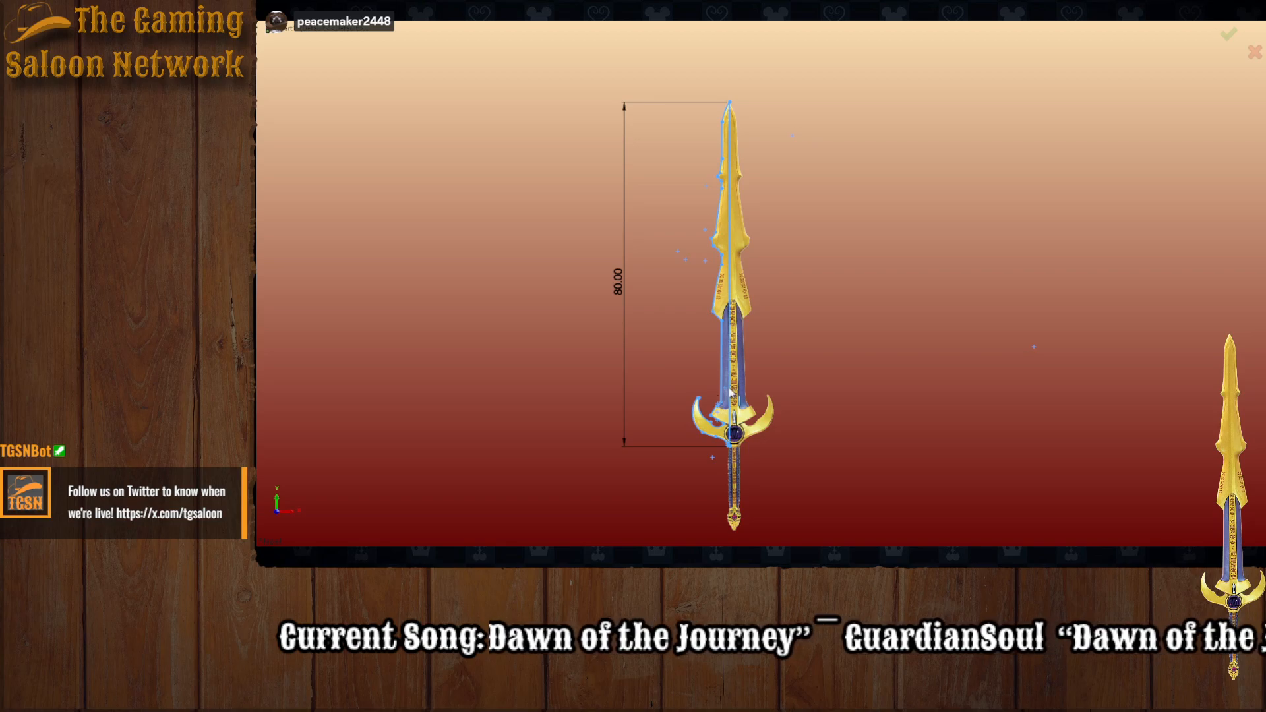
scroll(719, 483, "up", 5)
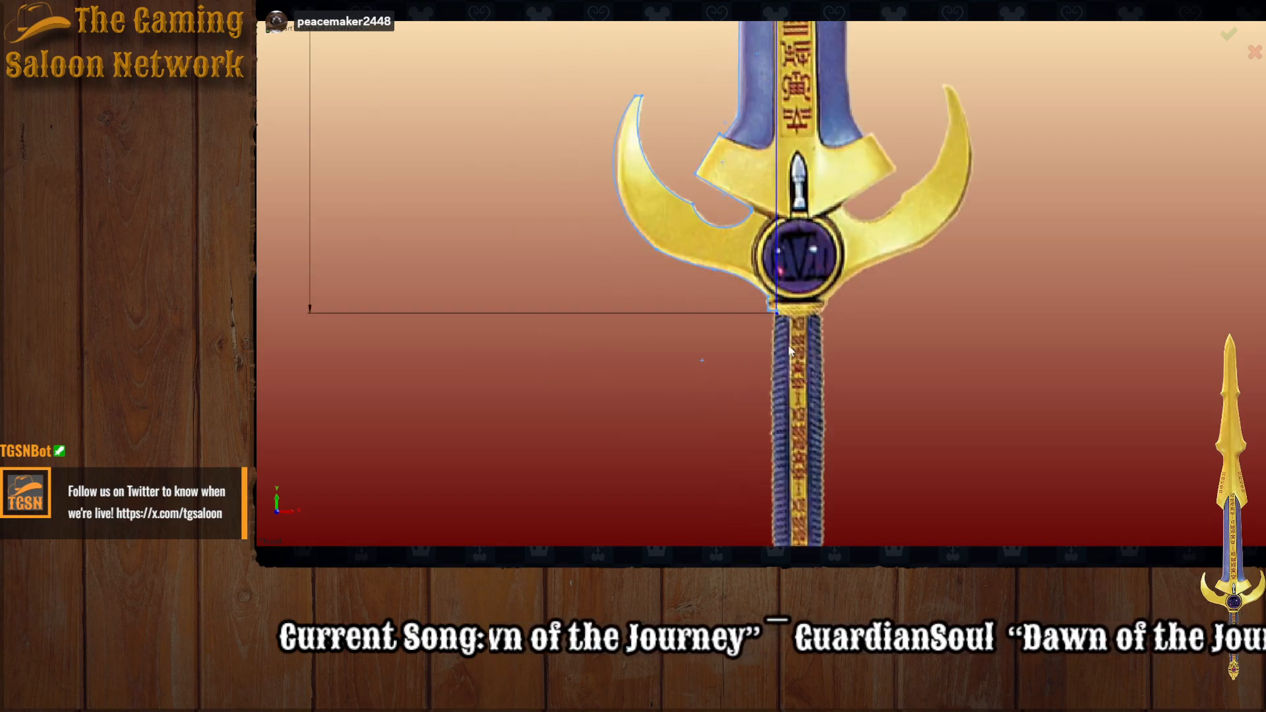
scroll(790, 347, "up", 4)
scroll(714, 191, "down", 12)
scroll(757, 115, "up", 3)
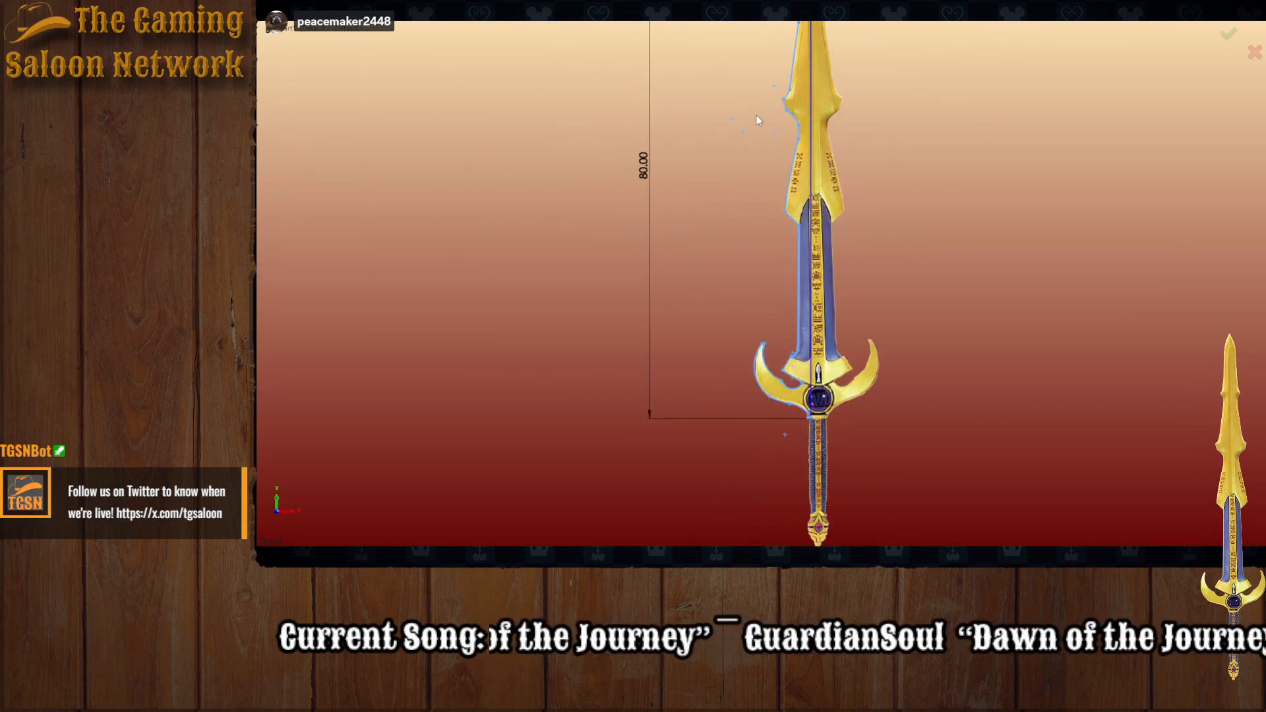
scroll(757, 115, "up", 2)
scroll(800, 109, "down", 3)
scroll(780, 103, "up", 5)
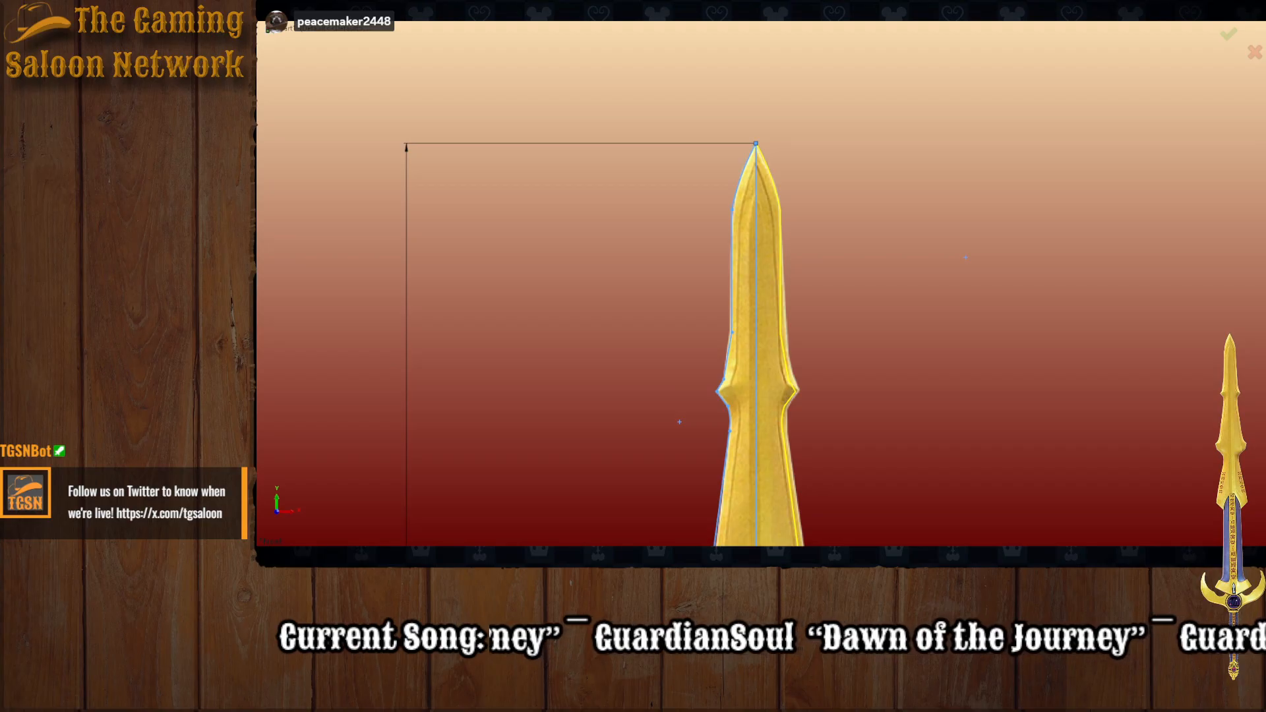
scroll(762, 469, "down", 5)
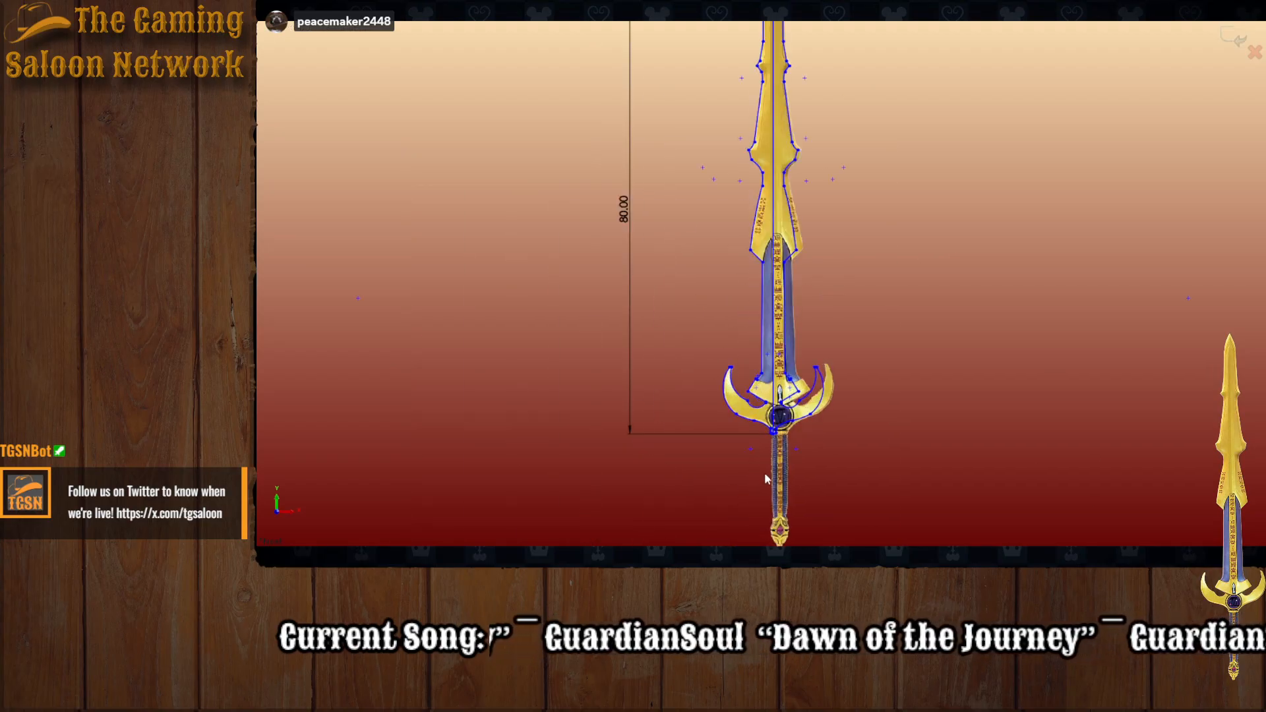
Step: Examine how the mirrored guard outline lines up with the right side of the reference image
scroll(764, 472, "up", 3)
scroll(811, 462, "up", 5)
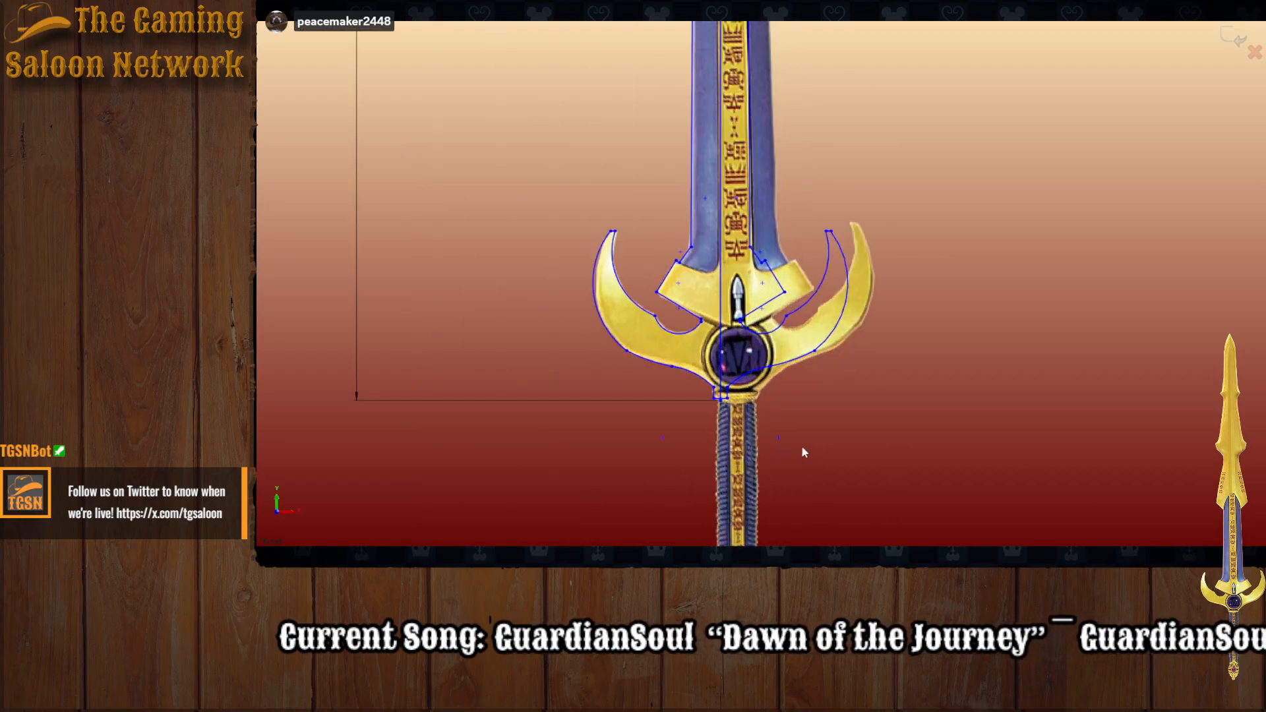
scroll(706, 305, "down", 3)
scroll(705, 306, "down", 2)
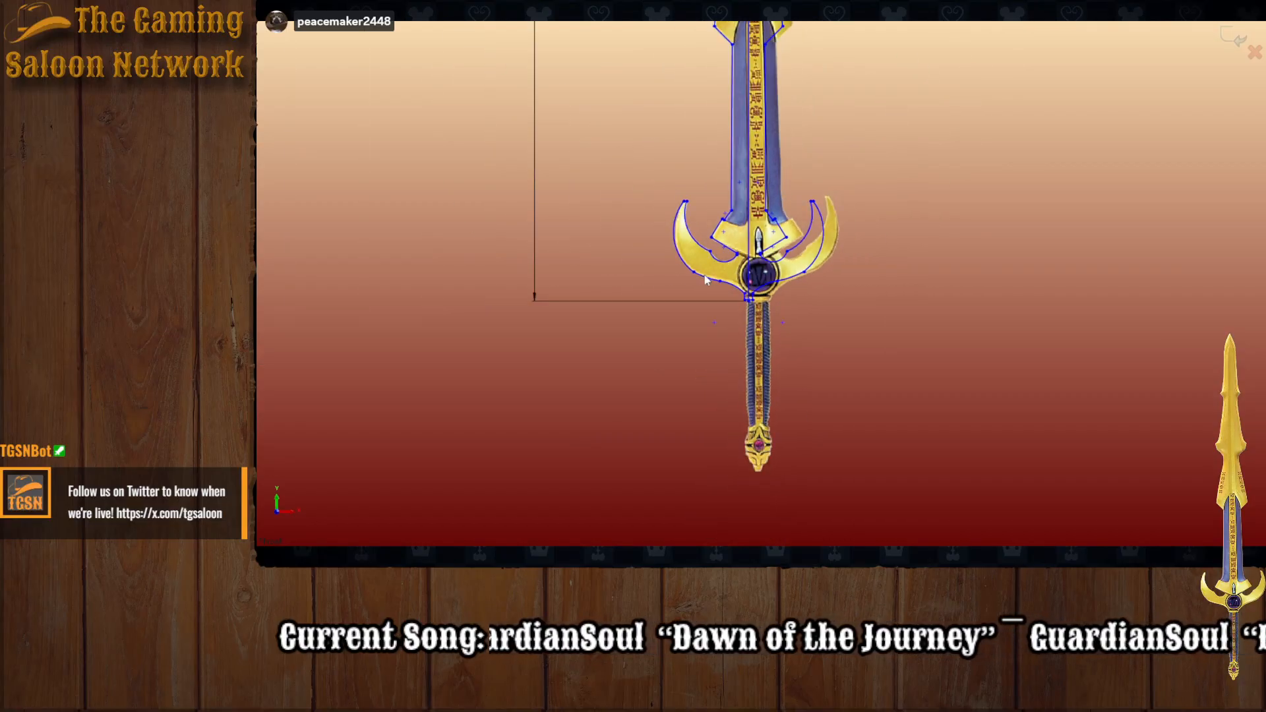
scroll(731, 306, "up", 5)
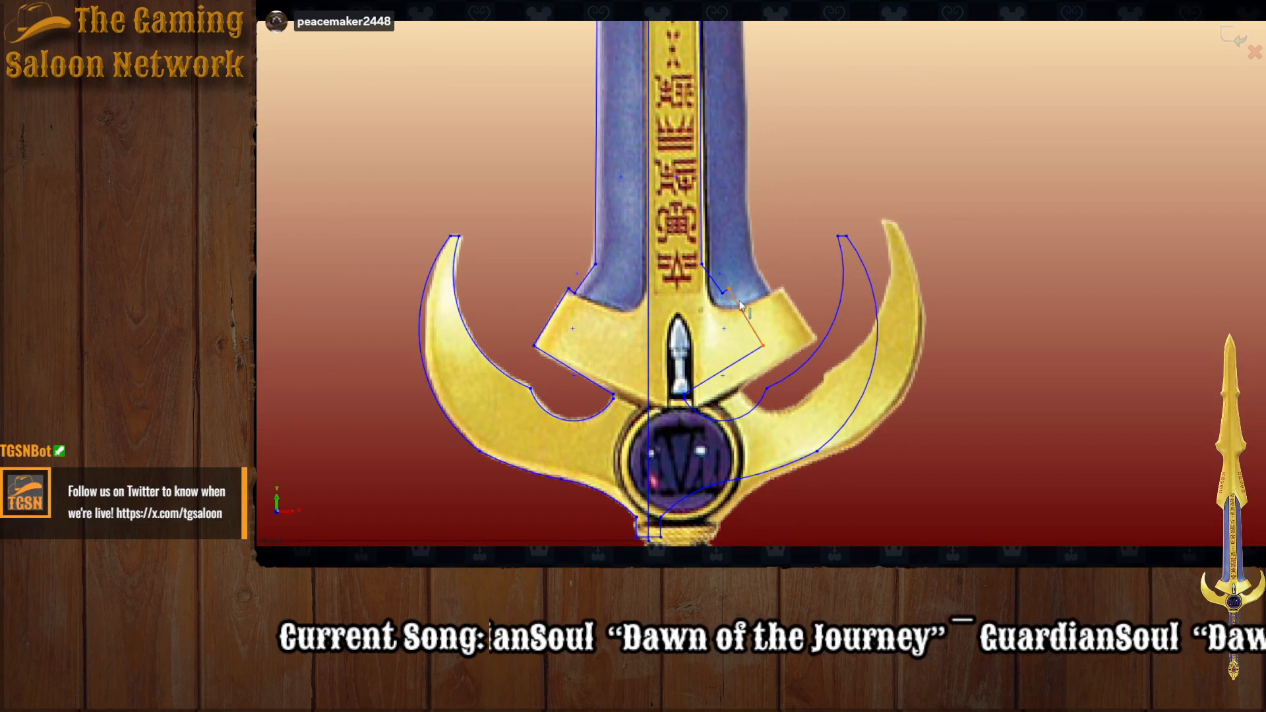
scroll(741, 307, "down", 3)
scroll(743, 314, "down", 1)
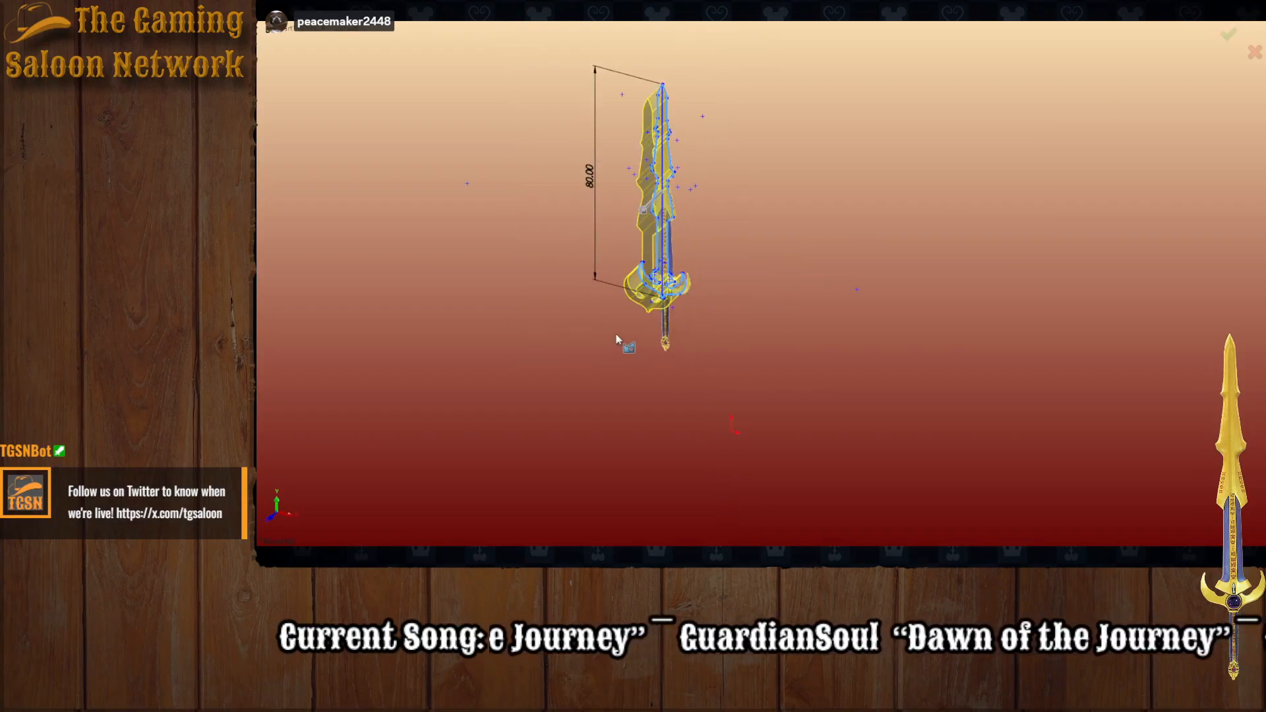
Step: Extrude the mirrored sword outline into a solid body
middle_click_drag(616, 335, 620, 322)
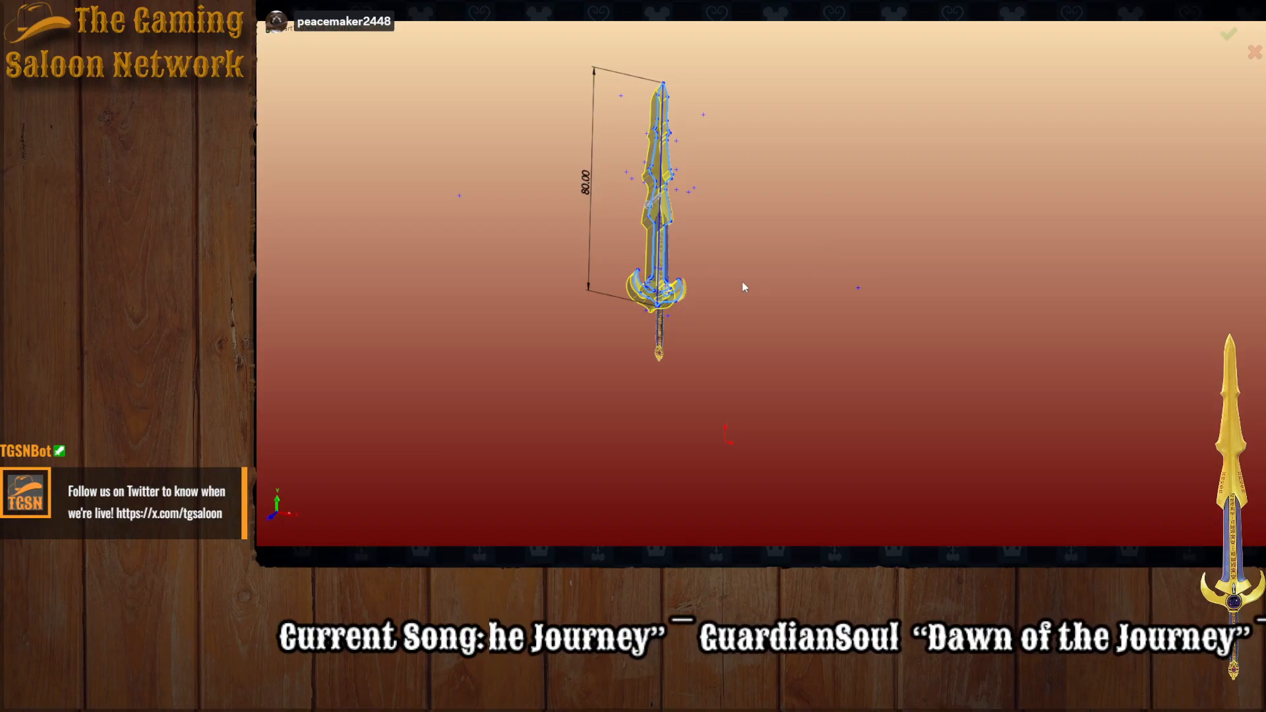
middle_click_drag(705, 280, 583, 316)
scroll(663, 228, "up", 4)
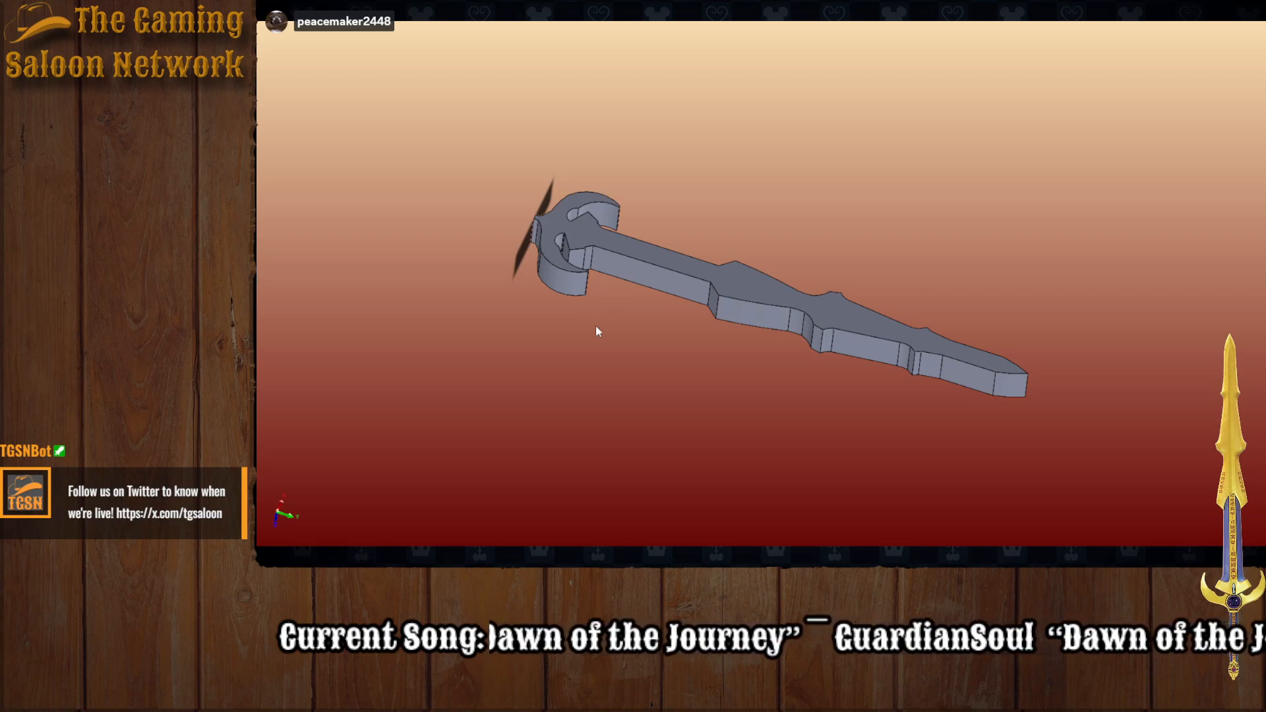
Step: Start a new sketch on the flat front face of the sword, viewed head-on
middle_click_drag(690, 413, 693, 369)
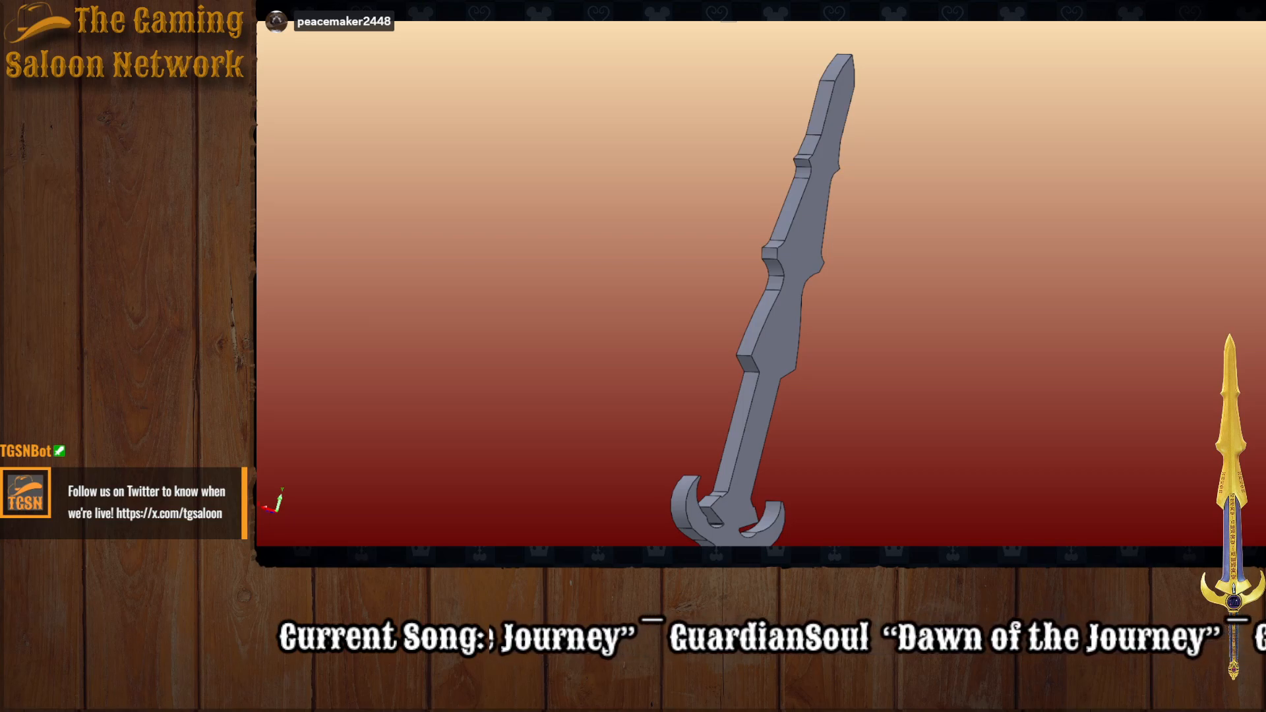
key("space")
left_click(679, 284)
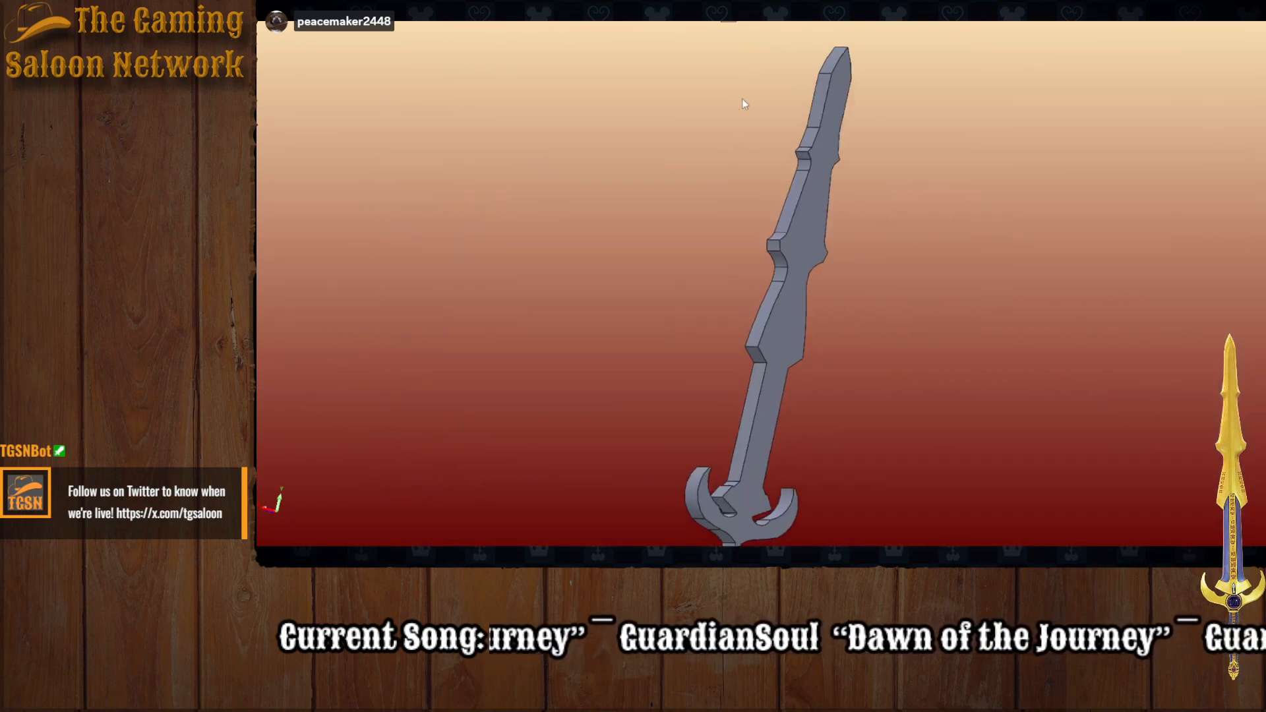
scroll(790, 207, "down", 3)
scroll(789, 202, "up", 2)
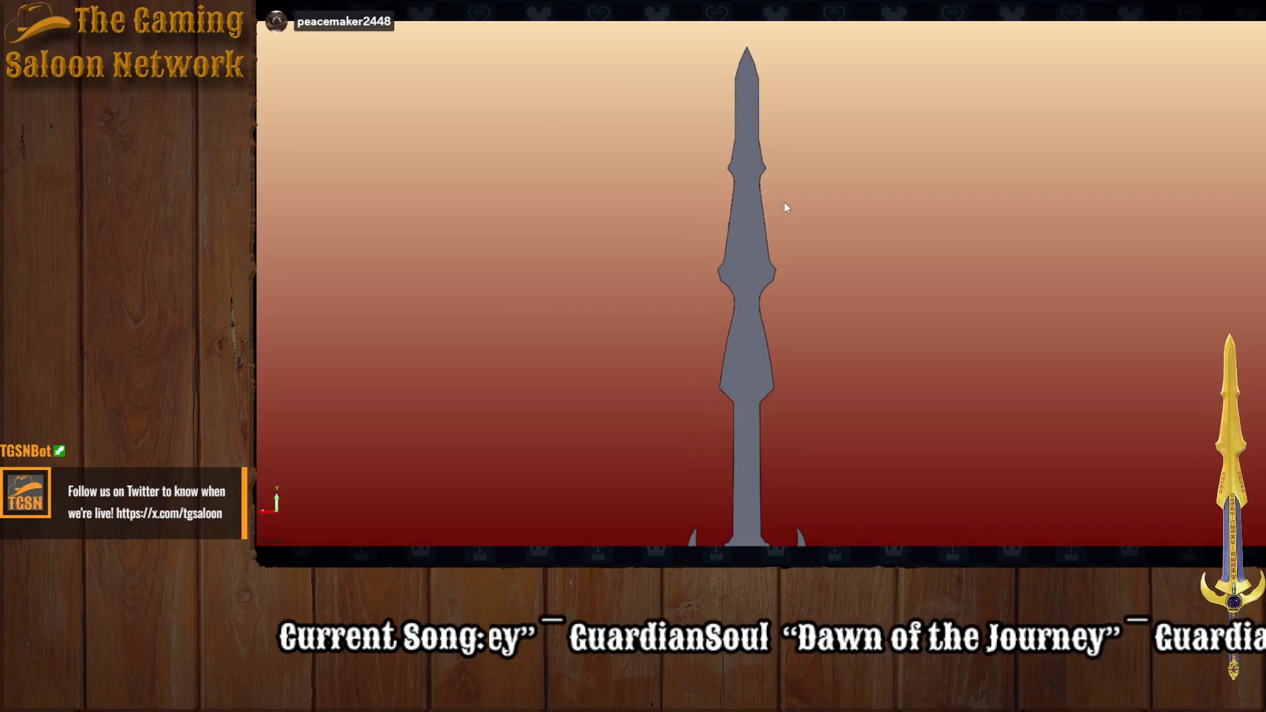
scroll(785, 207, "down", 1)
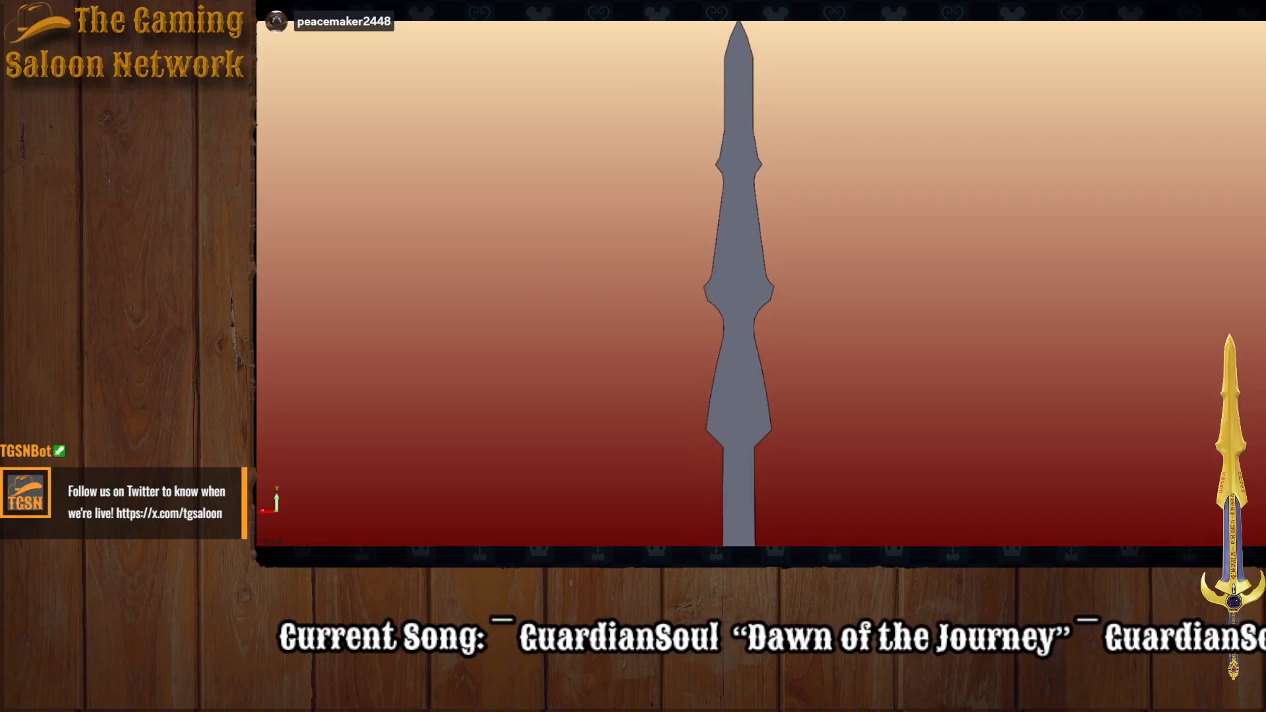
left_click(753, 263)
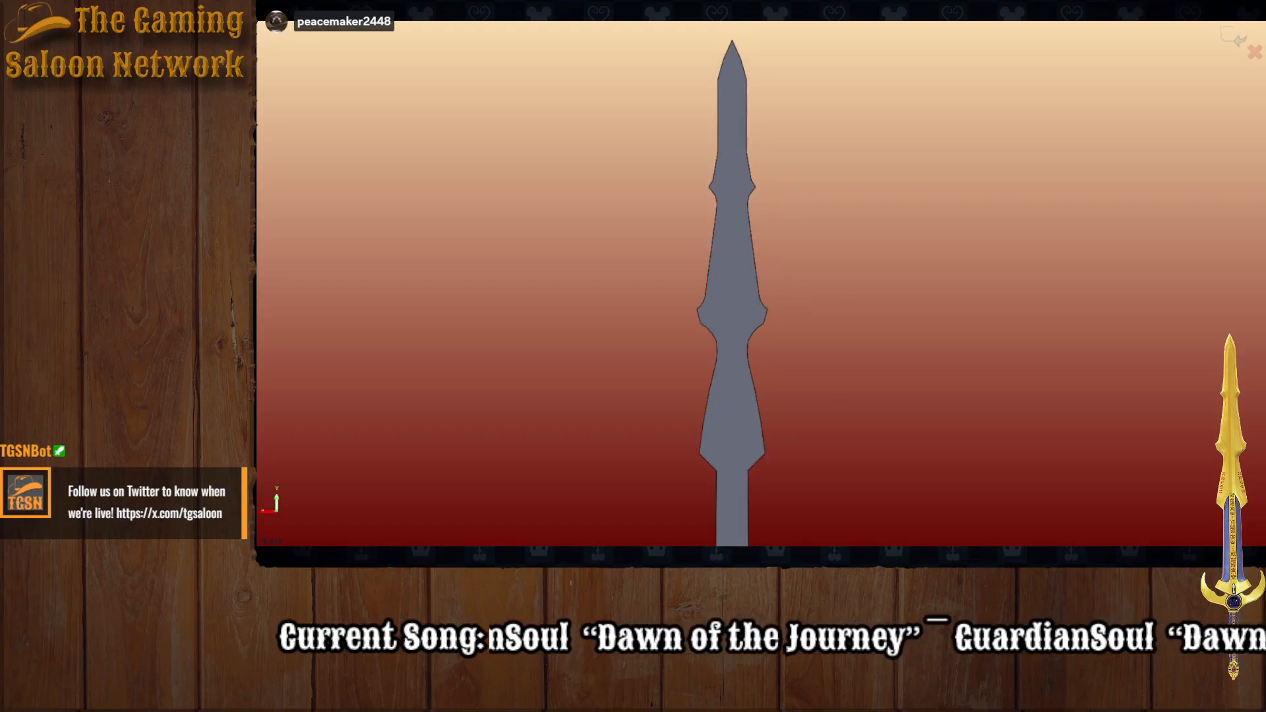
Step: Trace the two slanted edges on the left side of the blade tip with connected lines, starting at the point
scroll(704, 60, "down", 1)
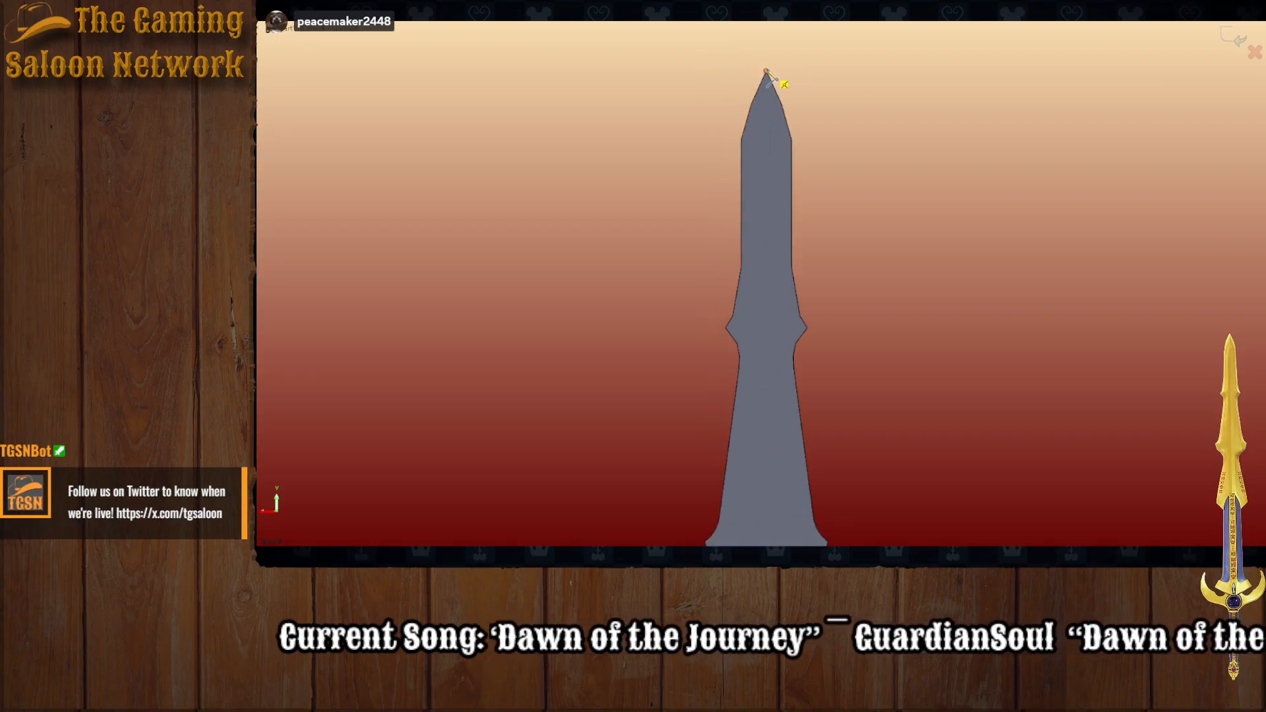
scroll(765, 72, "down", 5)
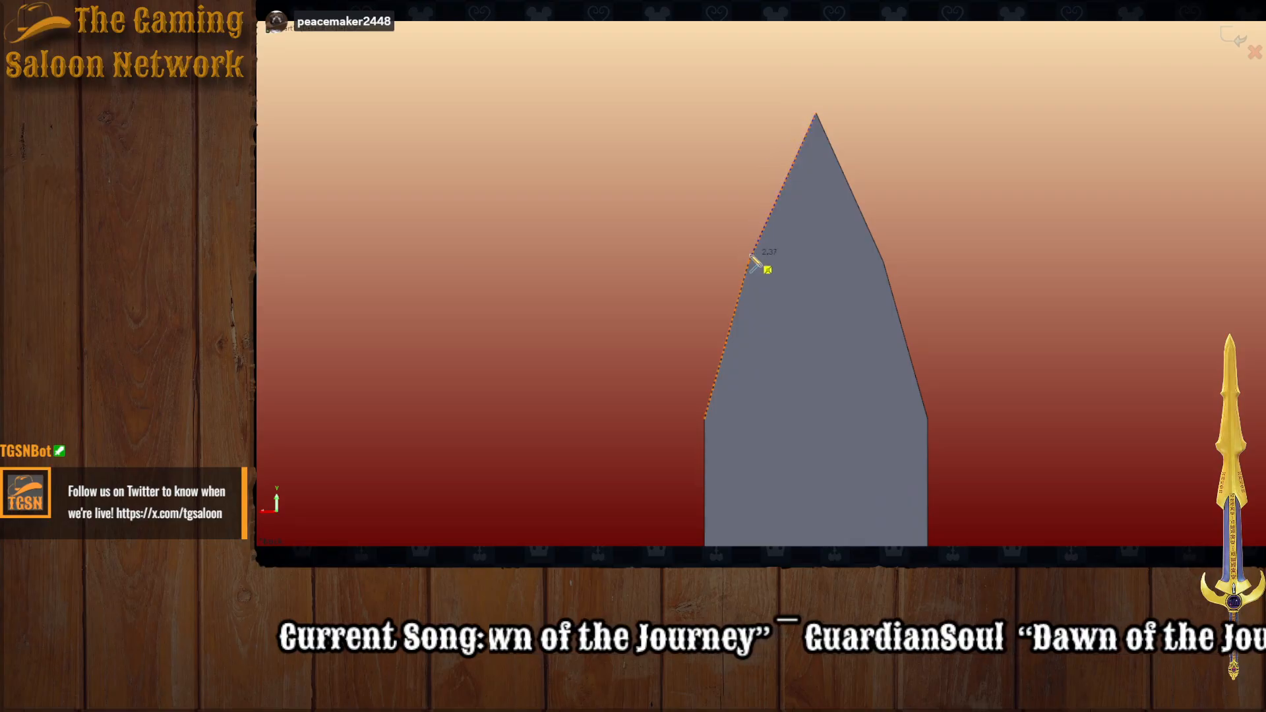
left_click(749, 263)
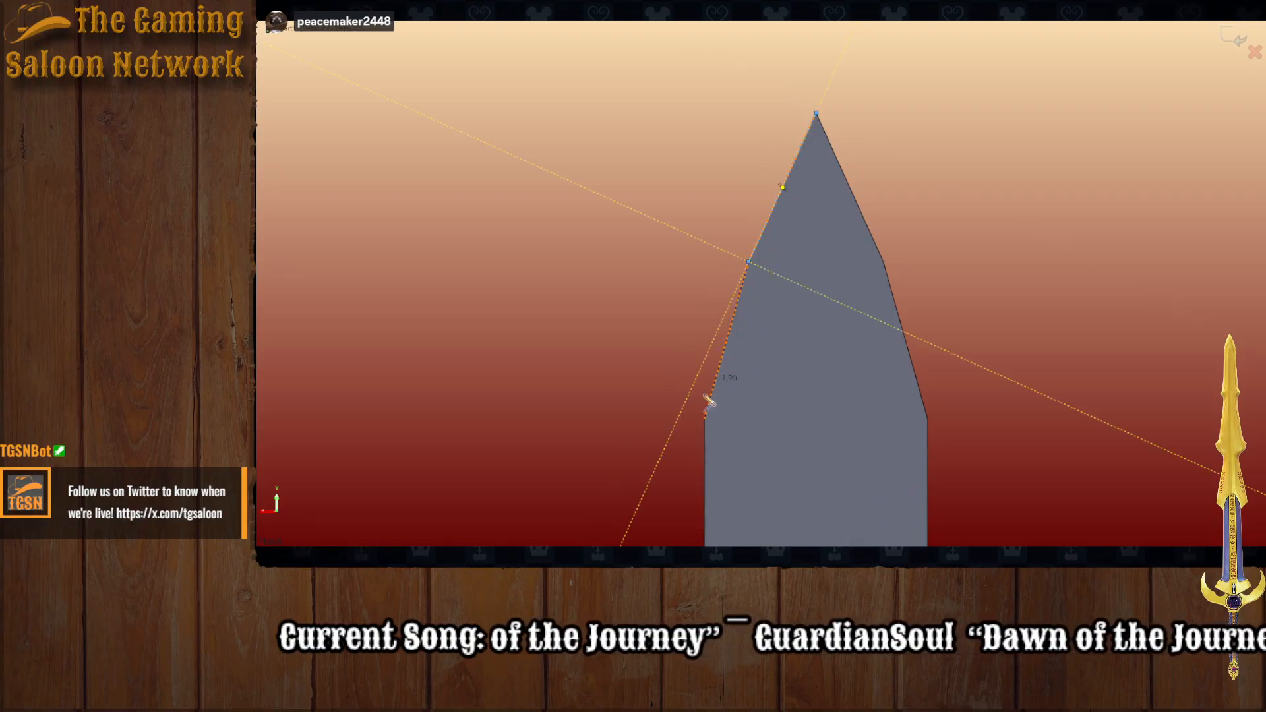
left_click(705, 419)
Step: Continue the line chain along the straight left blade edge to the corner where the blade begins to widen
scroll(722, 449, "up", 5)
scroll(738, 452, "down", 5)
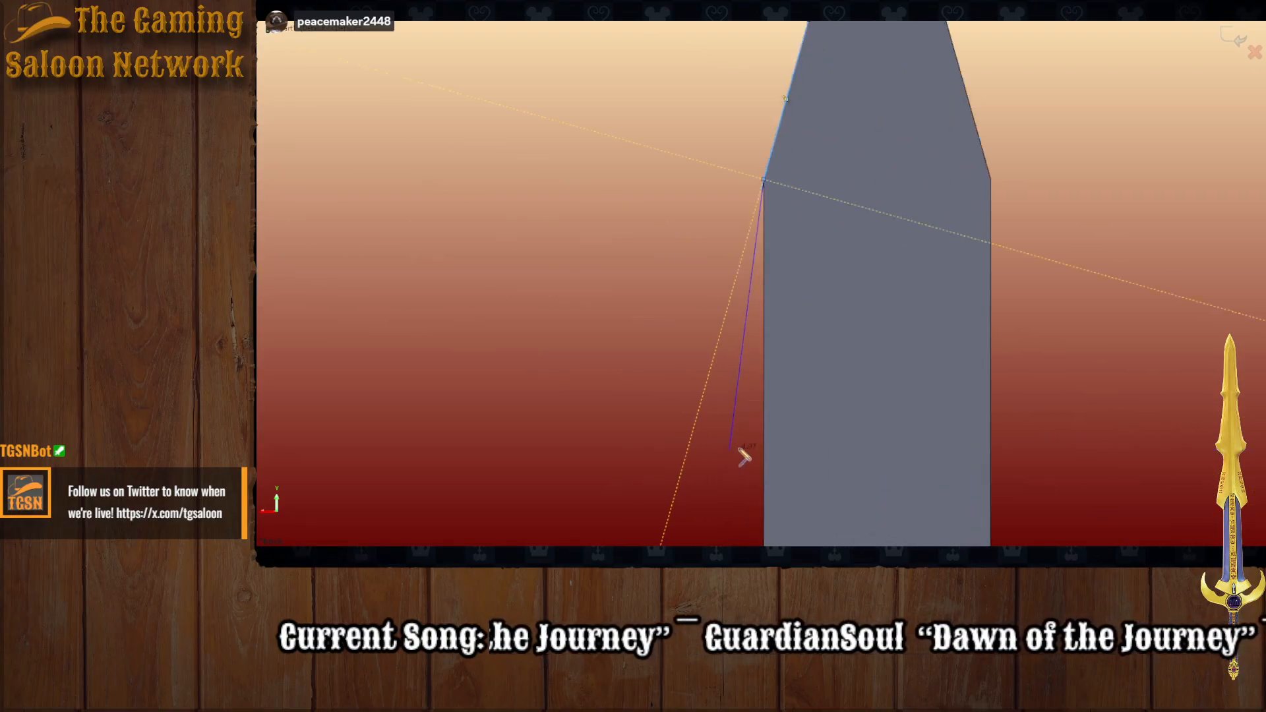
scroll(744, 454, "up", 4)
scroll(784, 439, "down", 3)
scroll(751, 458, "up", 2)
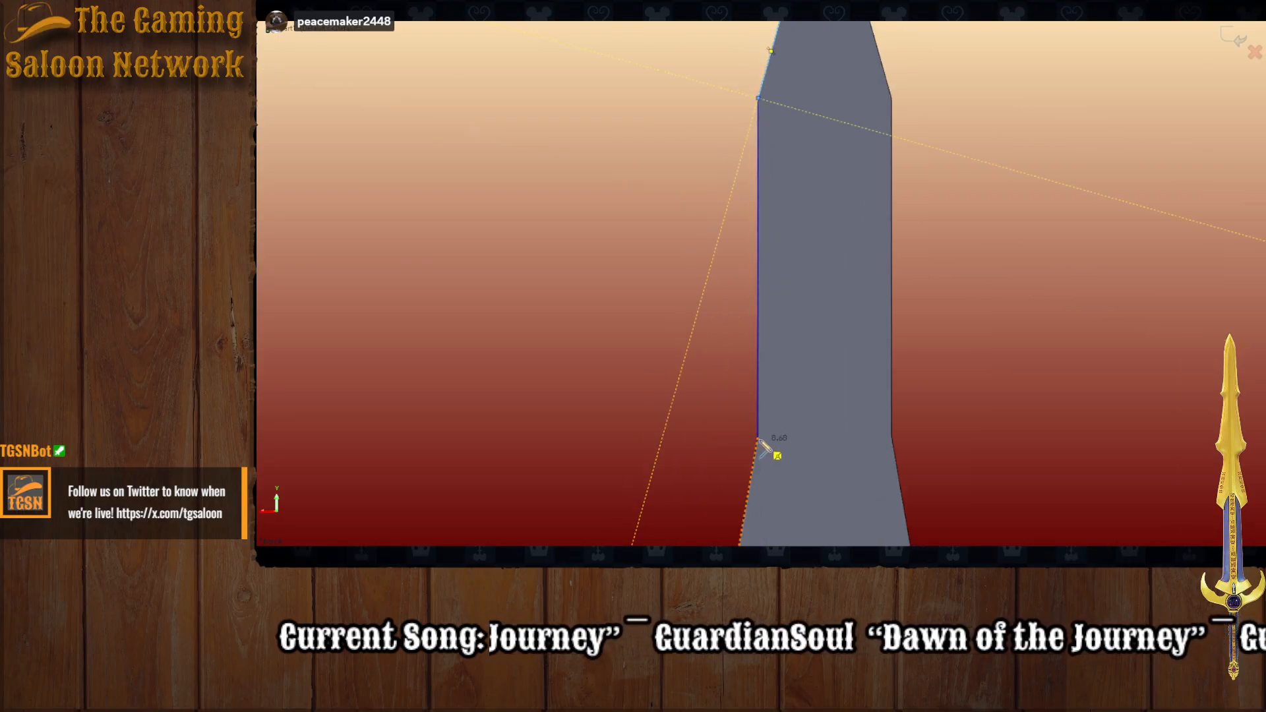
left_click(758, 437)
Step: Trace the flared left edge and the upper edge of the small upper barb out to its tip with lines
scroll(757, 454, "up", 5)
scroll(755, 461, "down", 5)
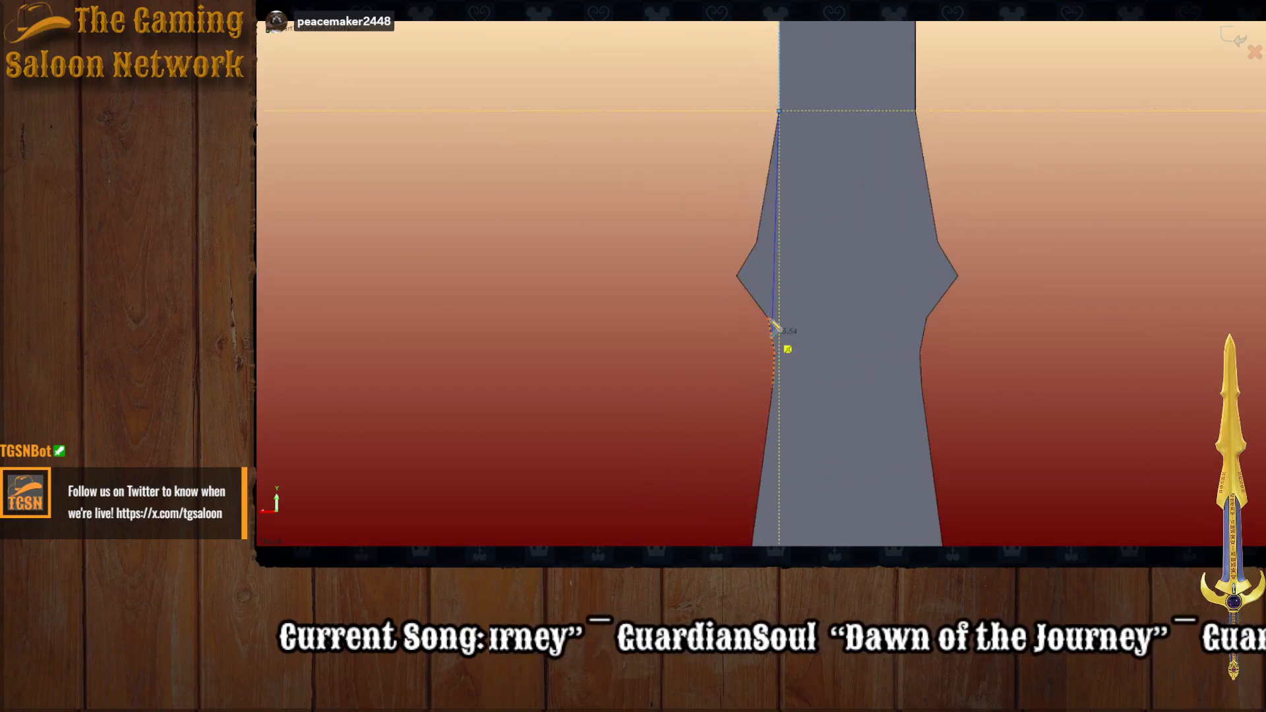
left_click(757, 244)
left_click(737, 276)
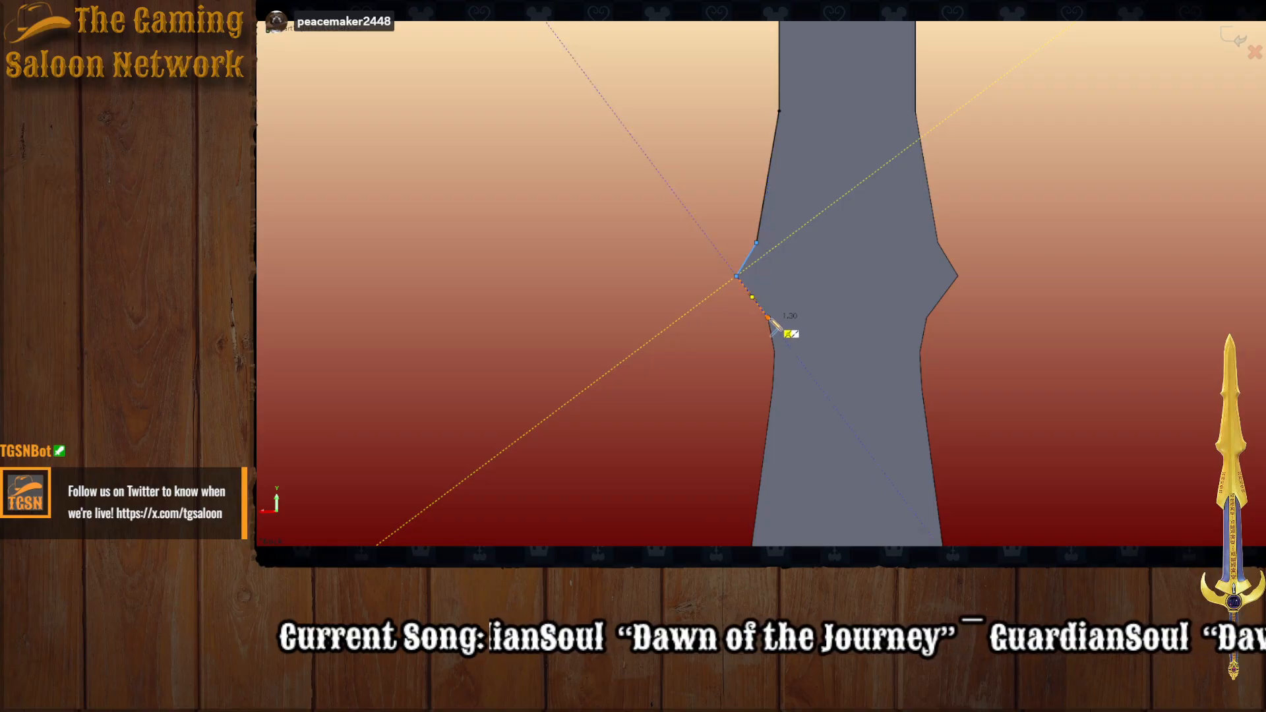
Step: Trace the underside of the small barb and the two short neck edges below it with lines
scroll(798, 363, "down", 2)
scroll(759, 244, "up", 5)
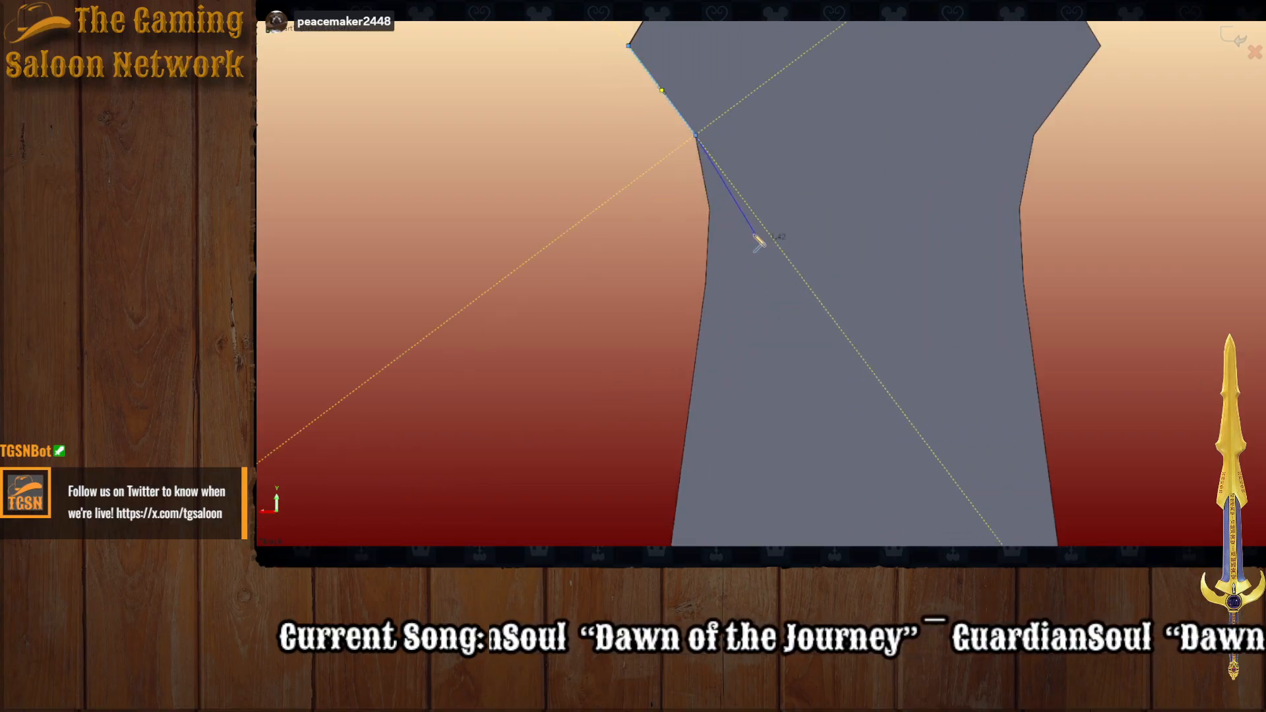
left_click(709, 208)
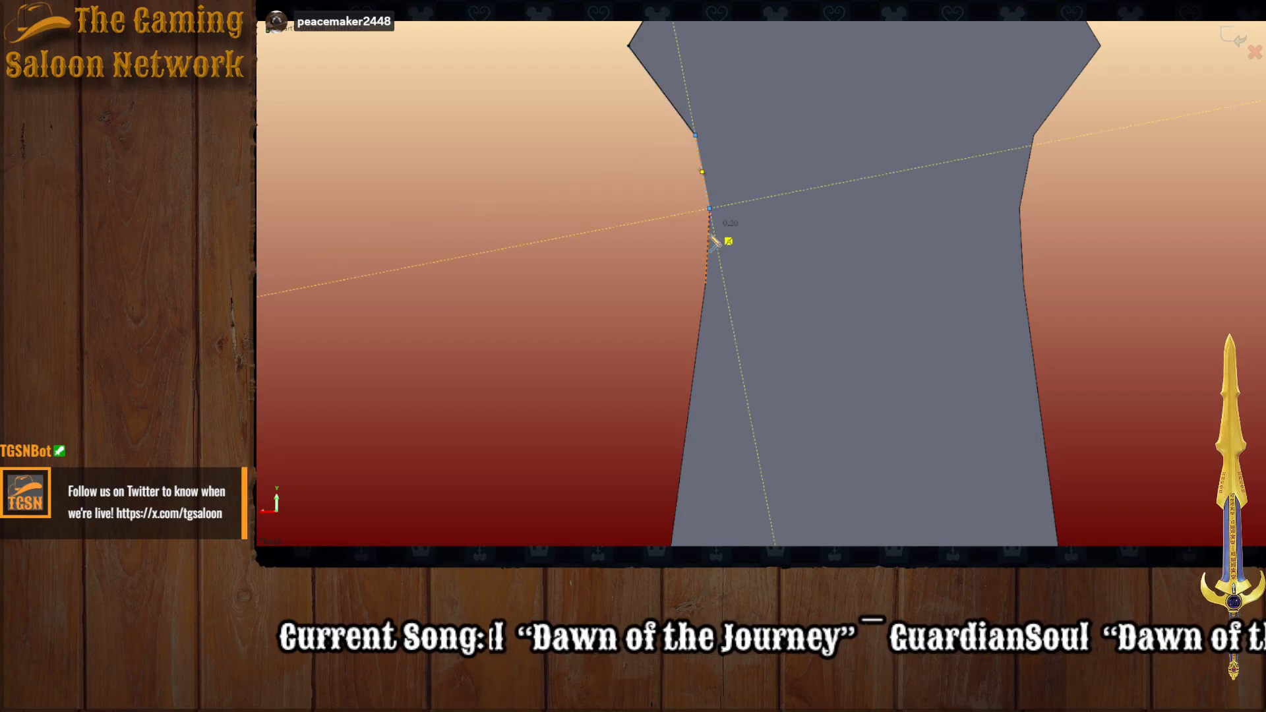
left_click(705, 283)
Step: Draw a line along the long tapered left edge to the start of the second barb's curve and end the line chain
scroll(732, 395, "down", 2)
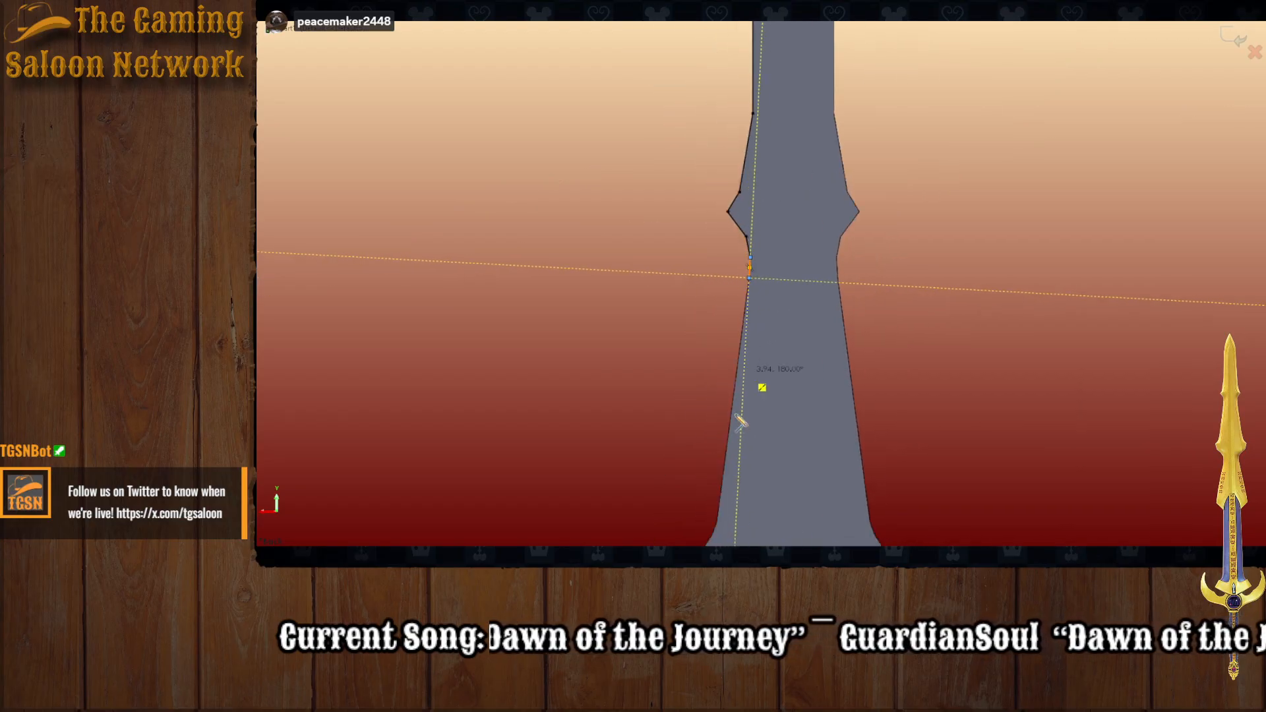
scroll(740, 422, "up", 5)
left_click(738, 443)
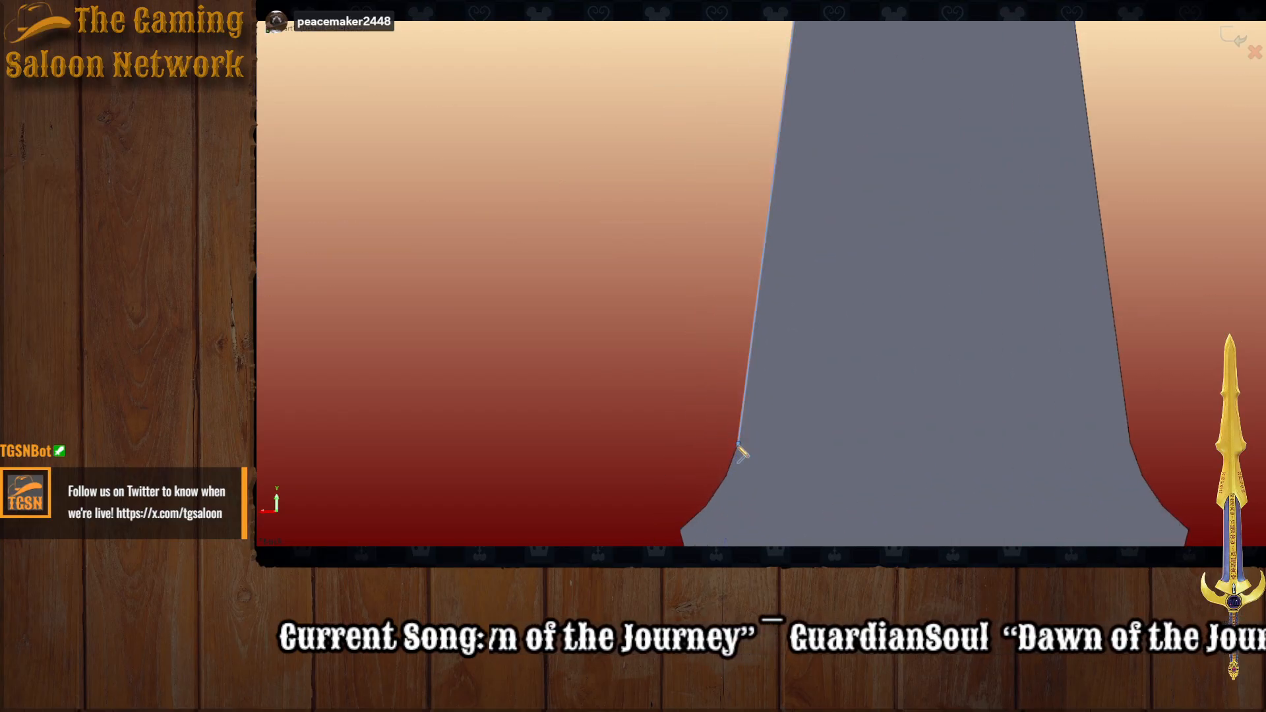
scroll(739, 445, "down", 5)
scroll(745, 413, "up", 3)
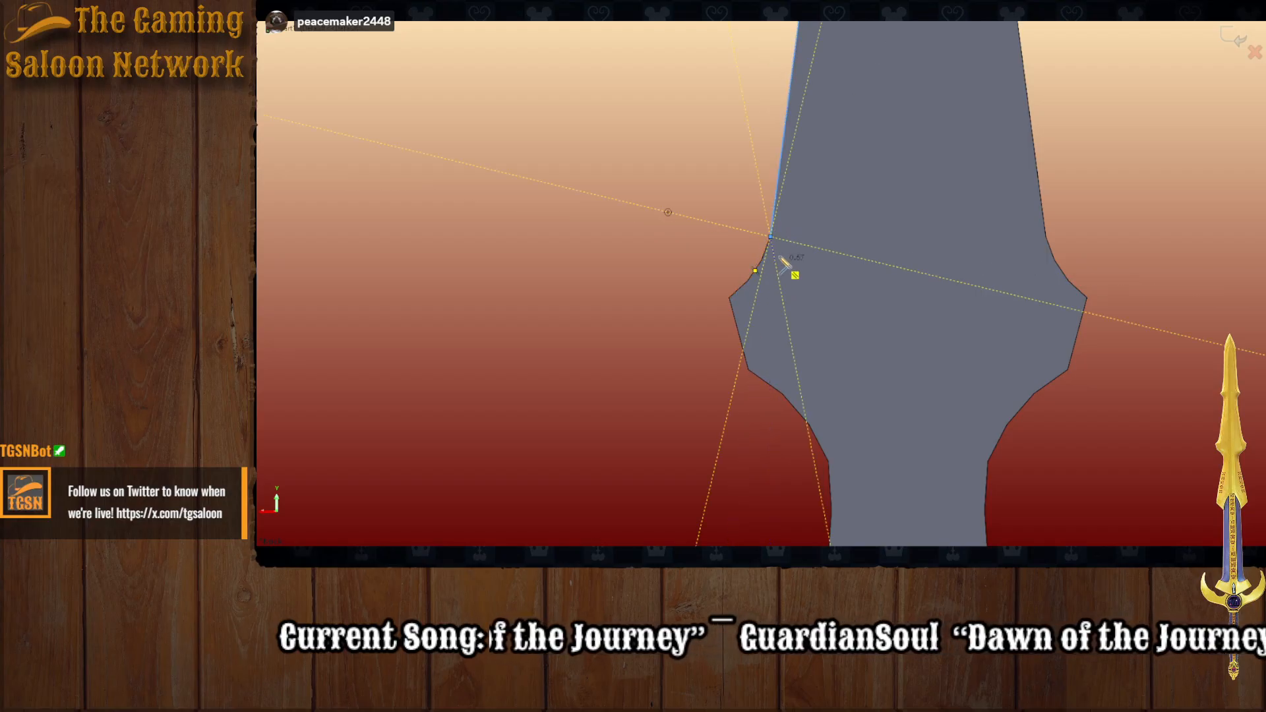
scroll(788, 261, "up", 3)
key("Escape")
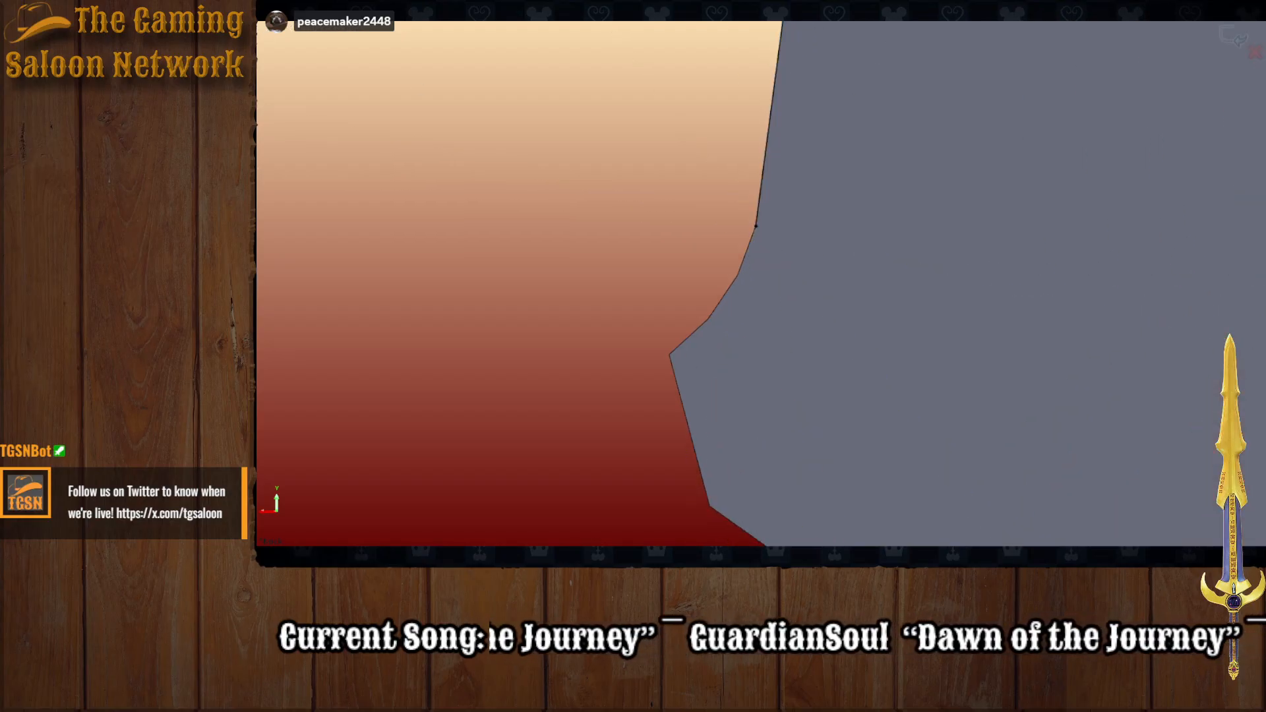
Step: Draw a three-point arc over the faceted concave edge from the long taper's lower end to the second barb's upper corner
left_click(757, 227)
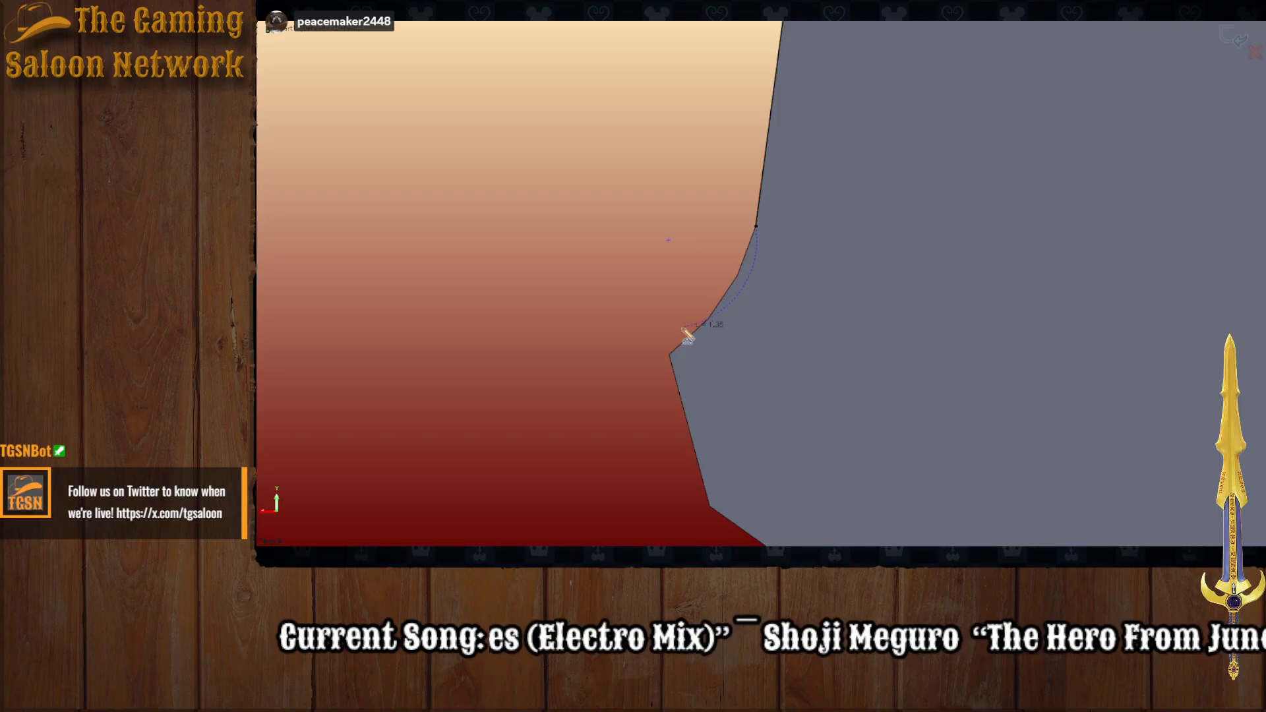
left_click(670, 356)
left_click(711, 317)
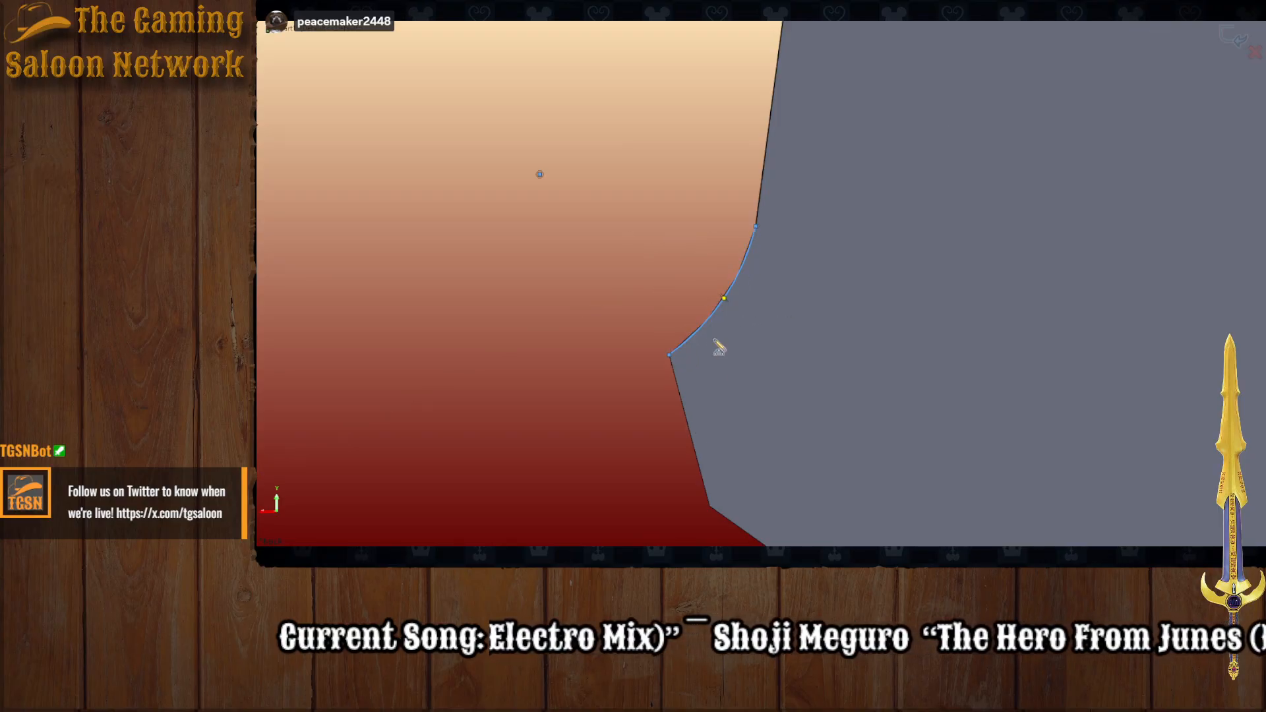
Step: Draw a line along the second barb's outer edge from its upper to its lower corner and end the line chain
scroll(746, 353, "up", 4)
scroll(776, 432, "down", 4)
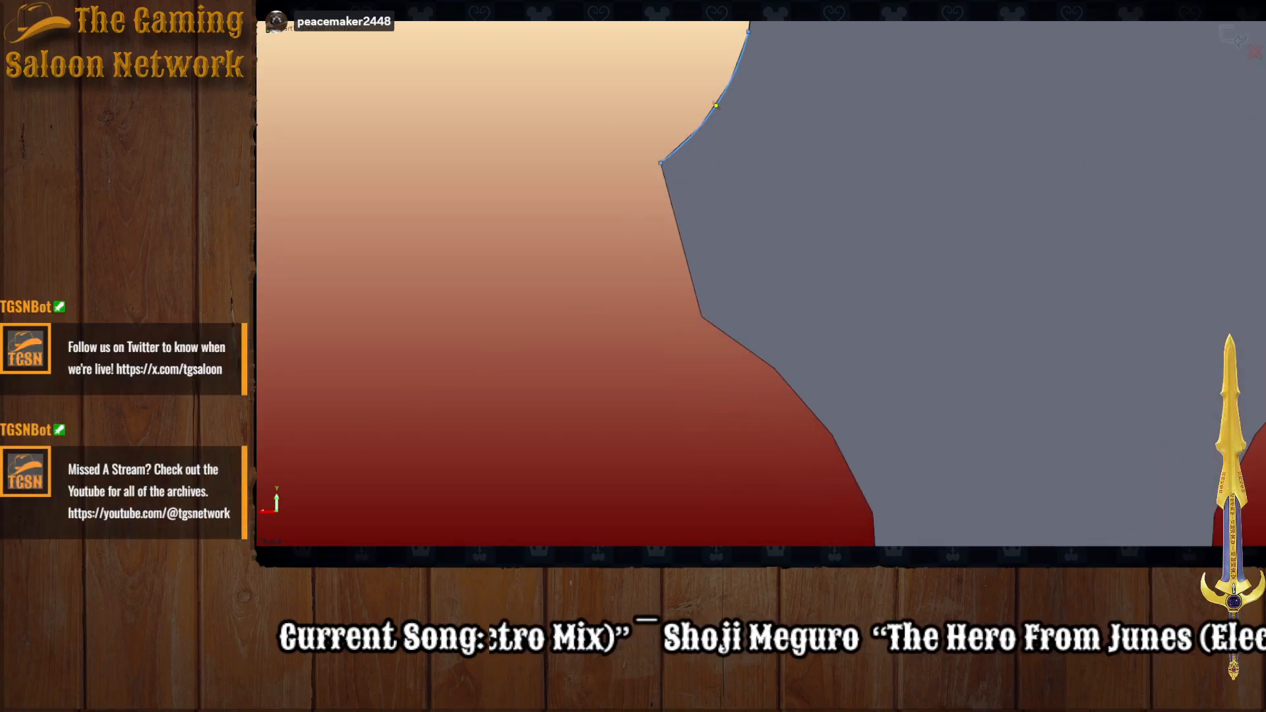
left_click(661, 163)
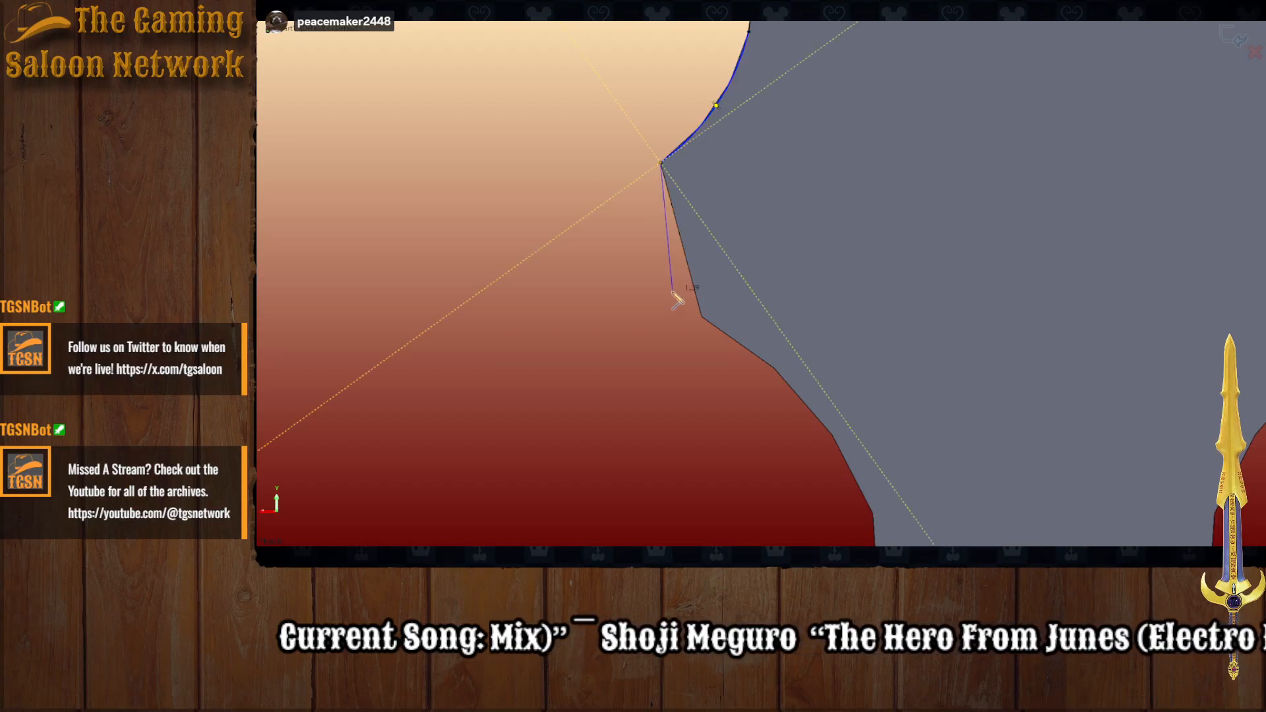
left_click(701, 317)
scroll(839, 387, "down", 2)
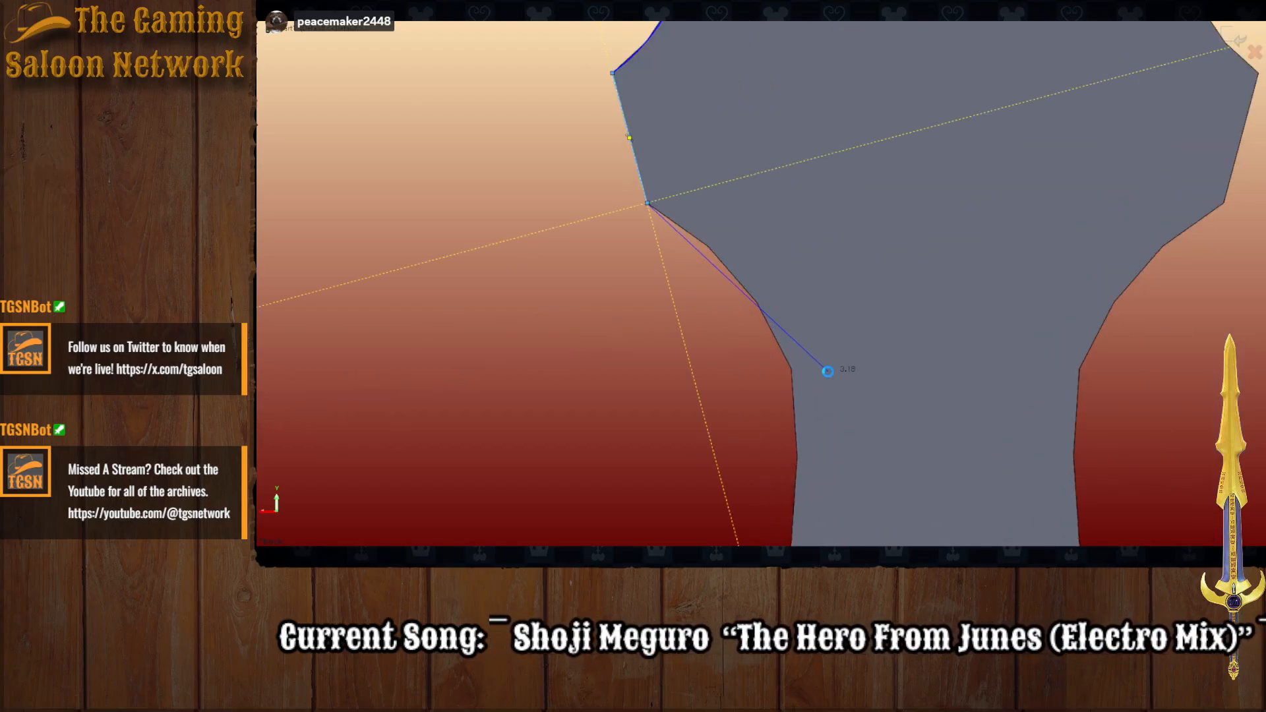
key("Escape")
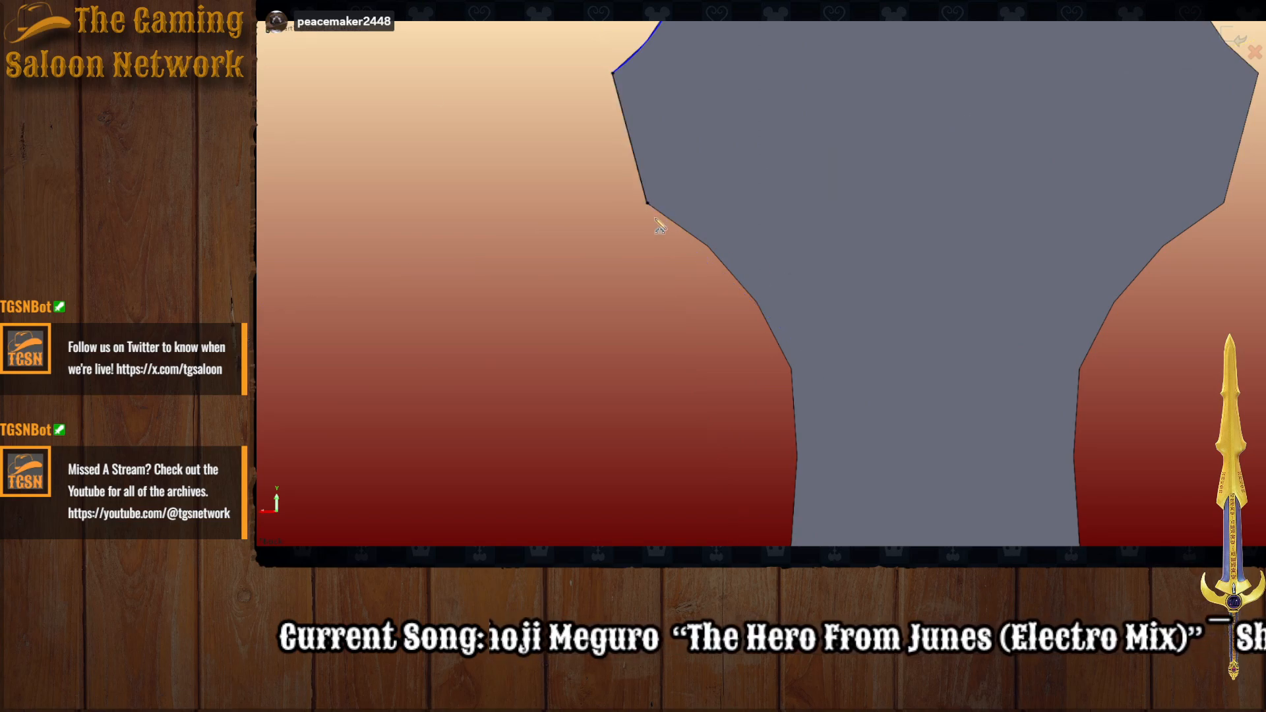
Step: Draw a three-point arc over the faceted edge from the second barb's lower corner to the top of the narrow neck
left_click(648, 203)
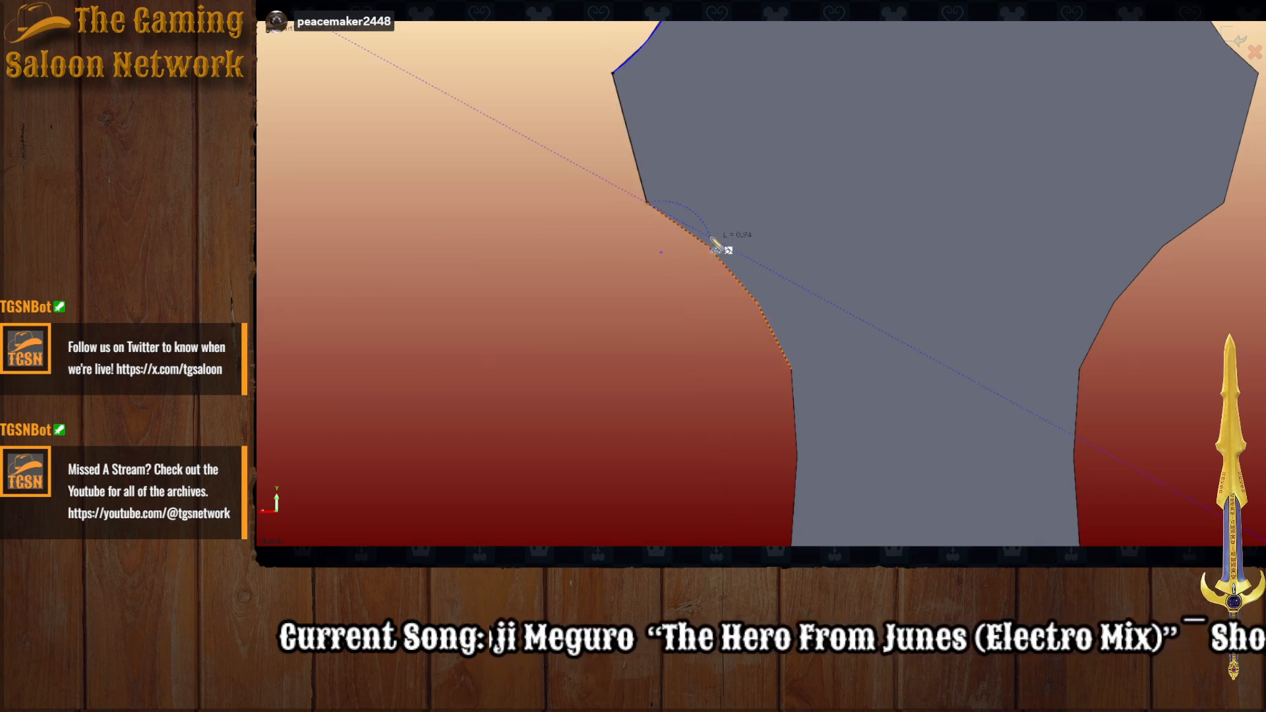
left_click(792, 369)
left_click(762, 312)
scroll(818, 429, "up", 4)
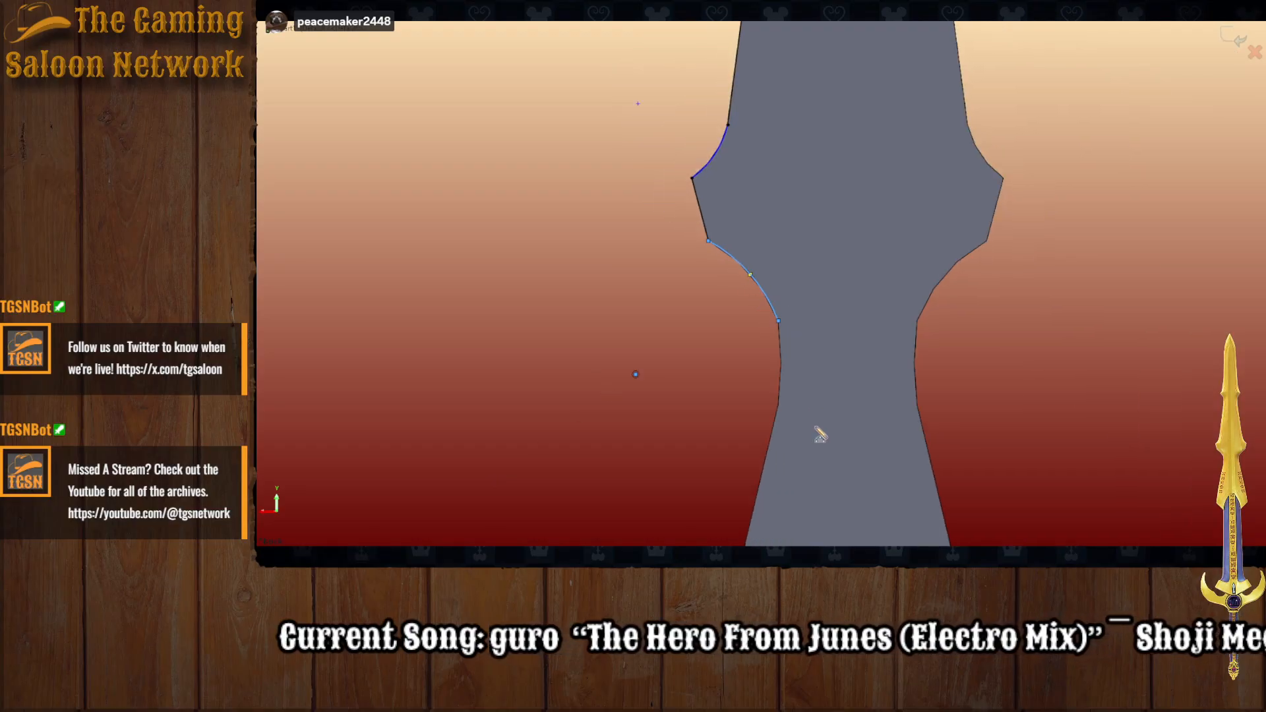
Step: Draw a shallow three-point arc along the left side of the narrow neck, from its top corner to its bottom corner
scroll(808, 429, "down", 4)
scroll(801, 281, "up", 5)
scroll(811, 296, "down", 5)
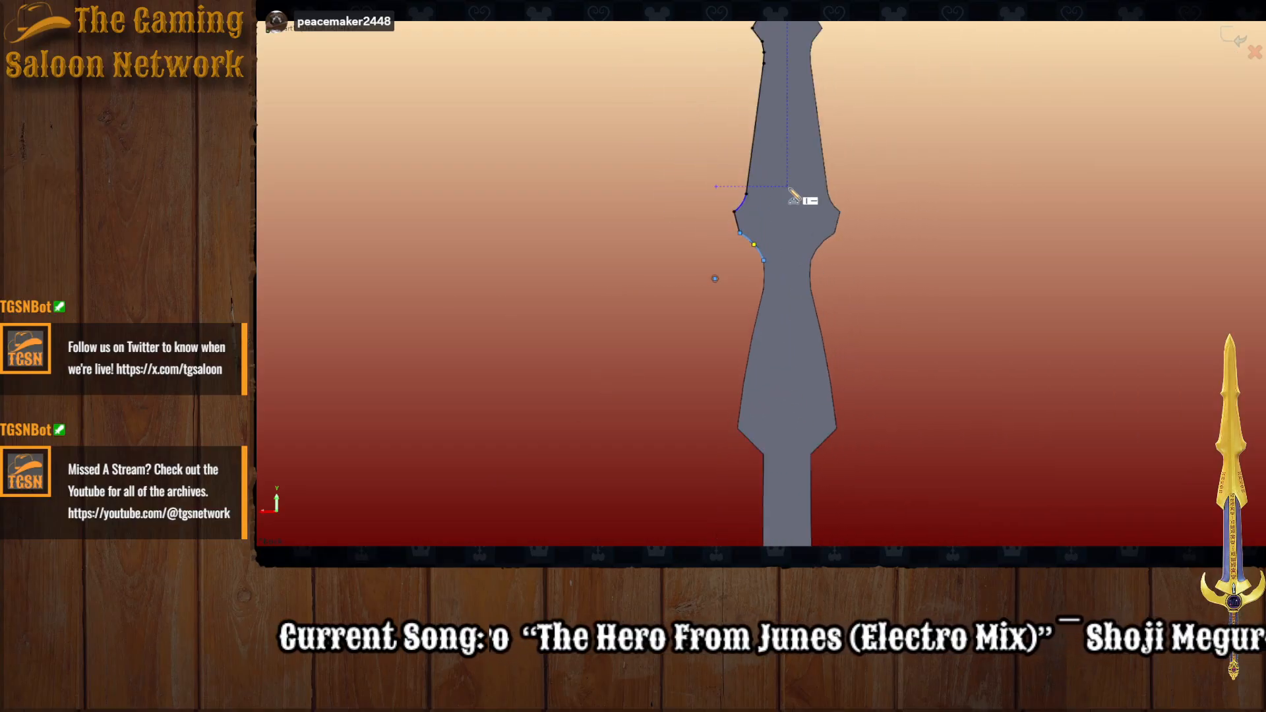
scroll(782, 291, "up", 4)
scroll(781, 311, "up", 2)
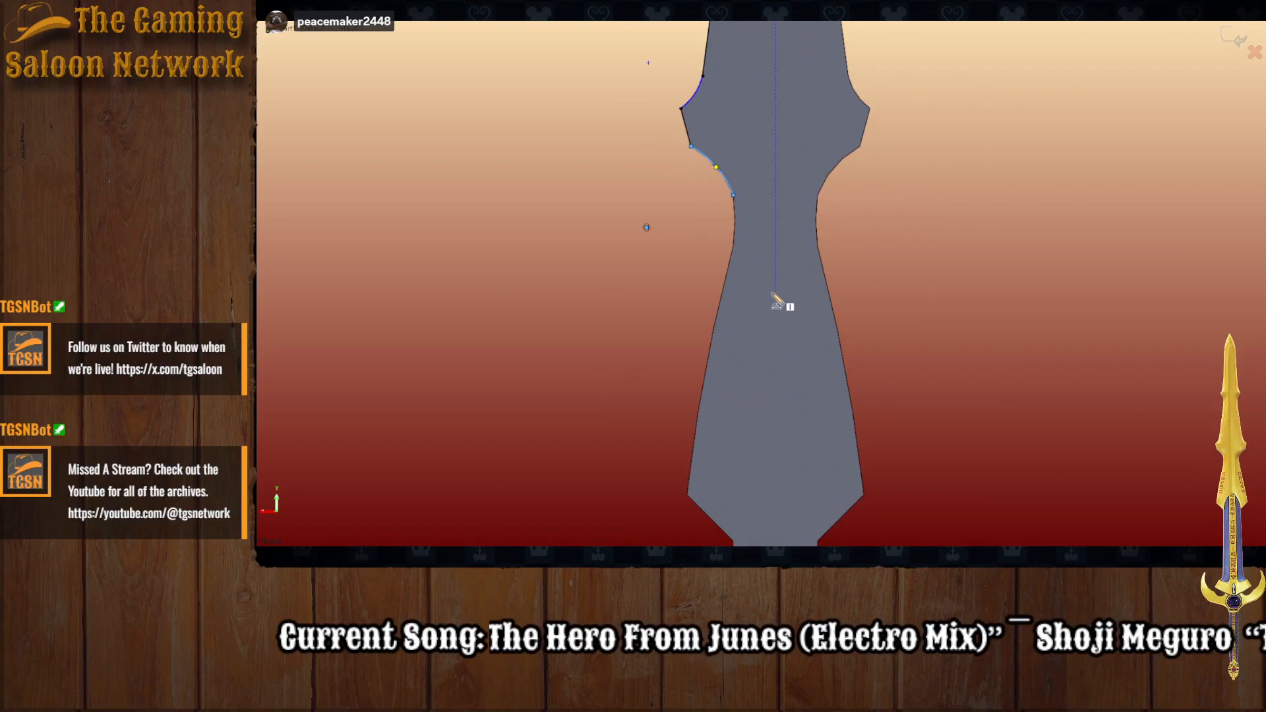
scroll(744, 209, "up", 2)
scroll(743, 210, "up", 2)
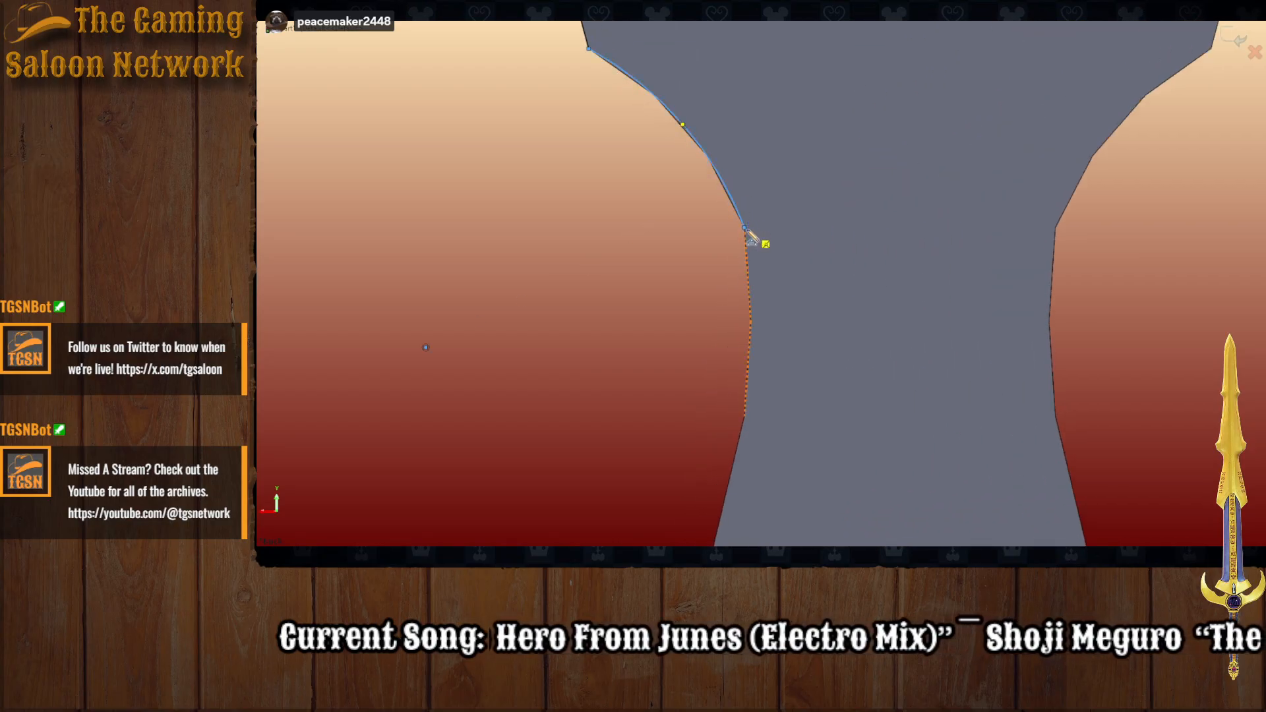
left_click(745, 229)
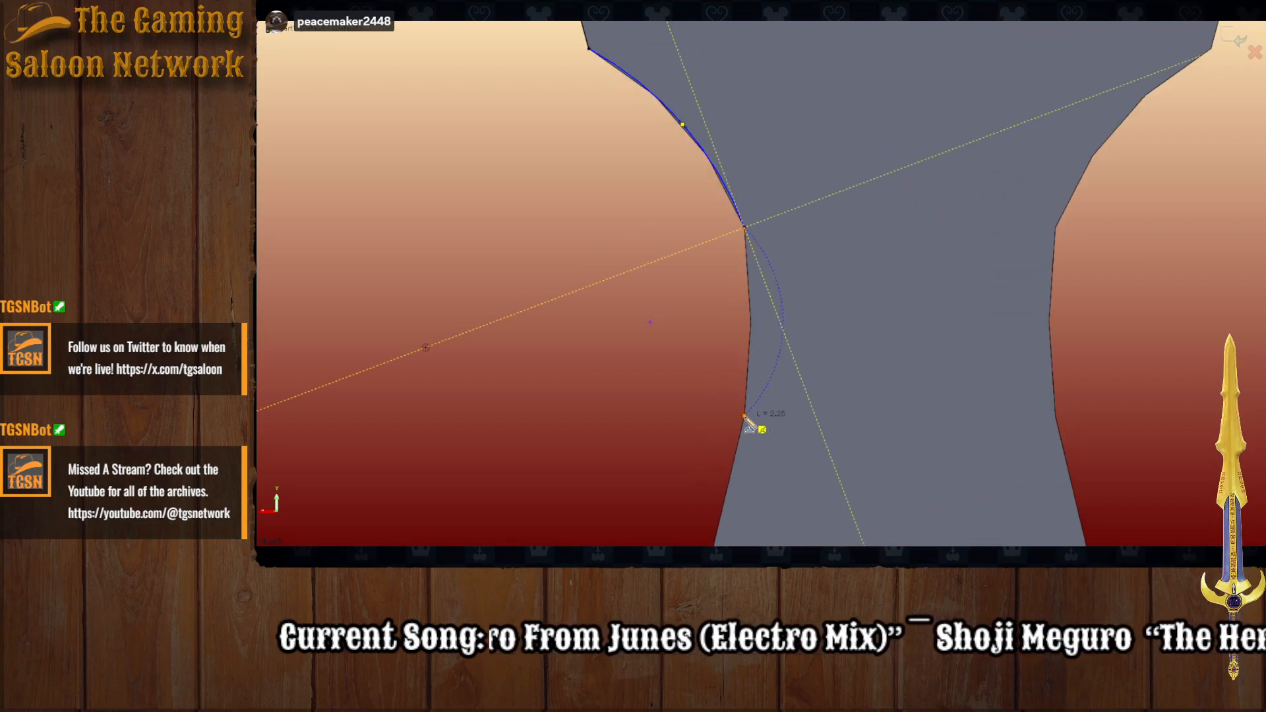
left_click(751, 369)
Step: Draw a three-point arc over the left blade edge from the narrow neck's lower corner to the widest corner of the lower flare
scroll(768, 379, "down", 4)
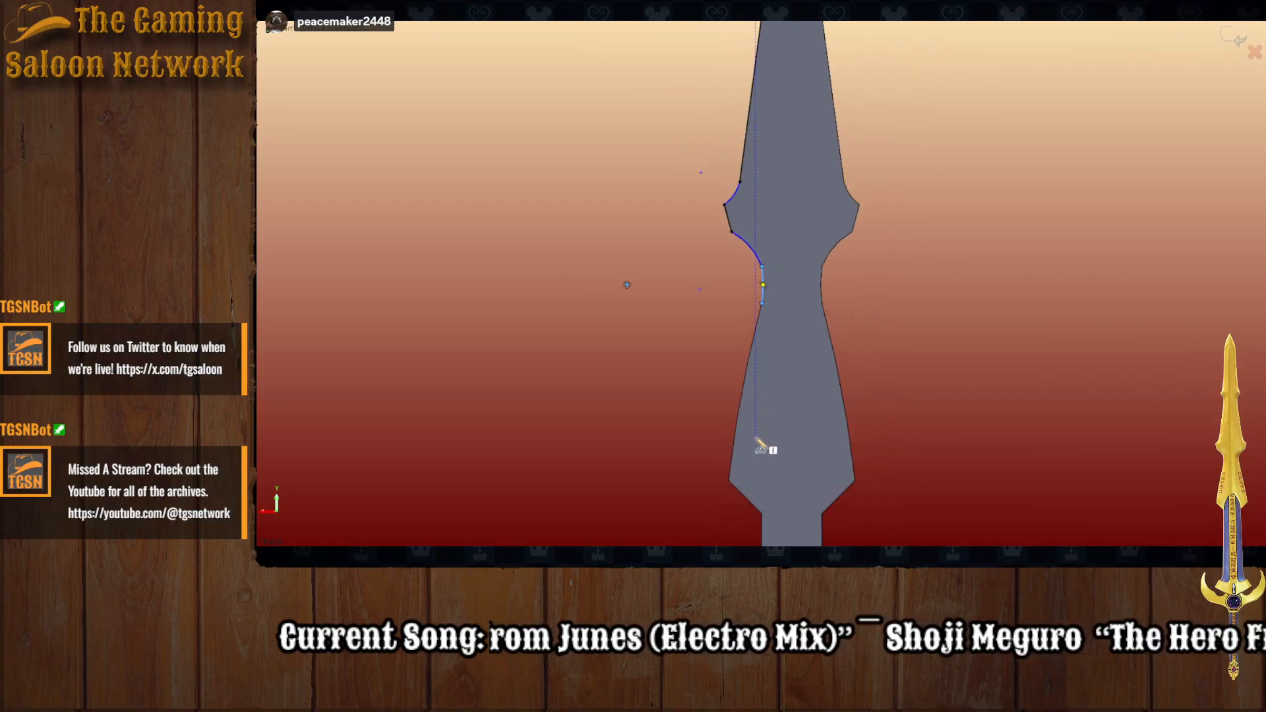
scroll(769, 178, "up", 3)
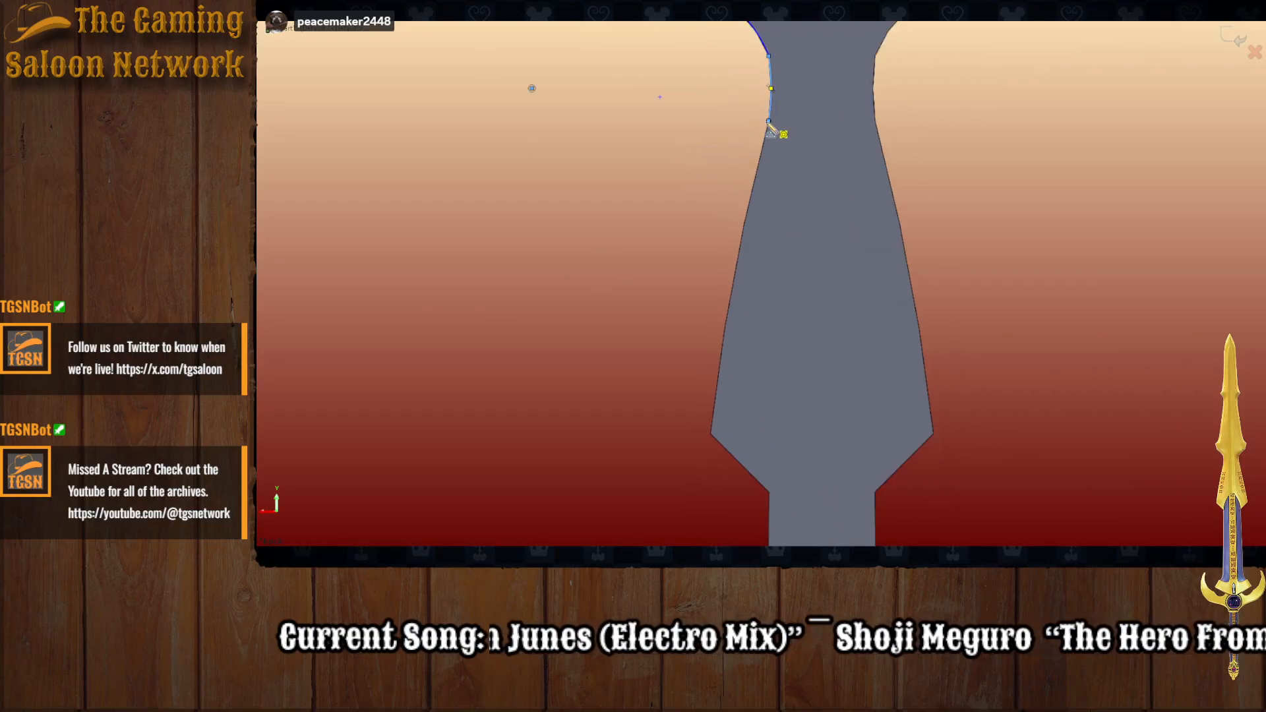
left_click(769, 121)
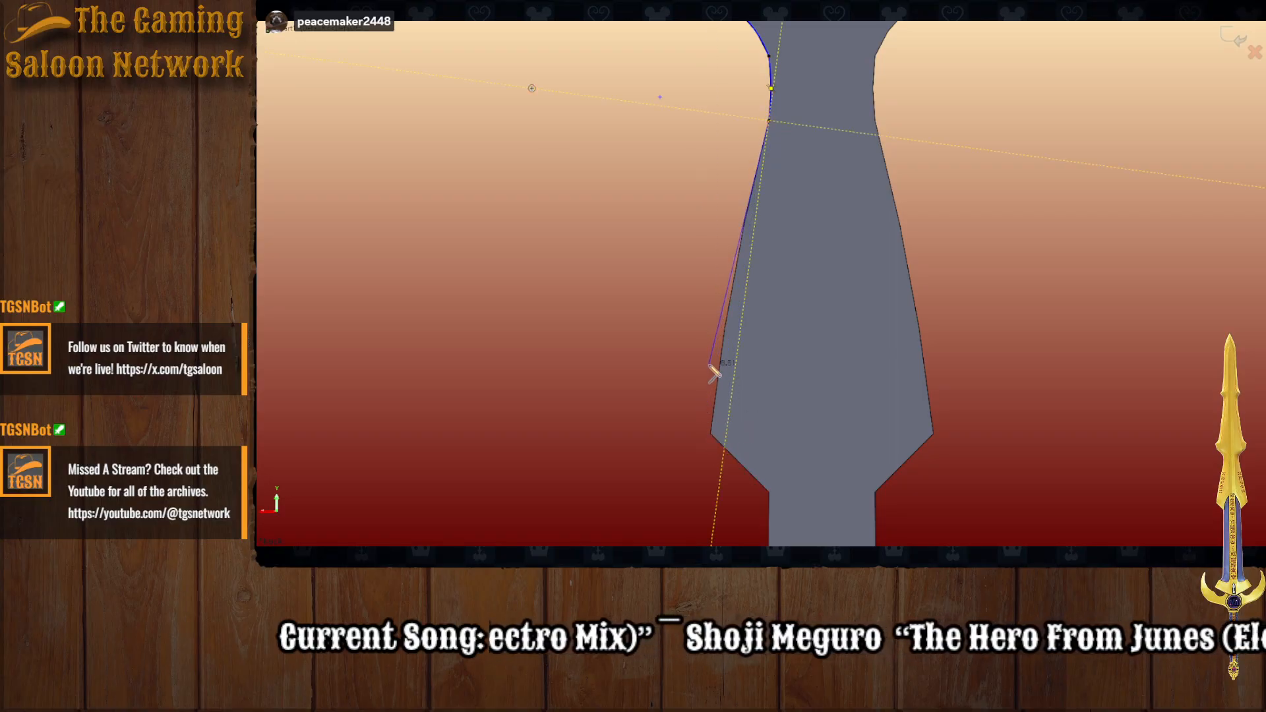
key("Escape")
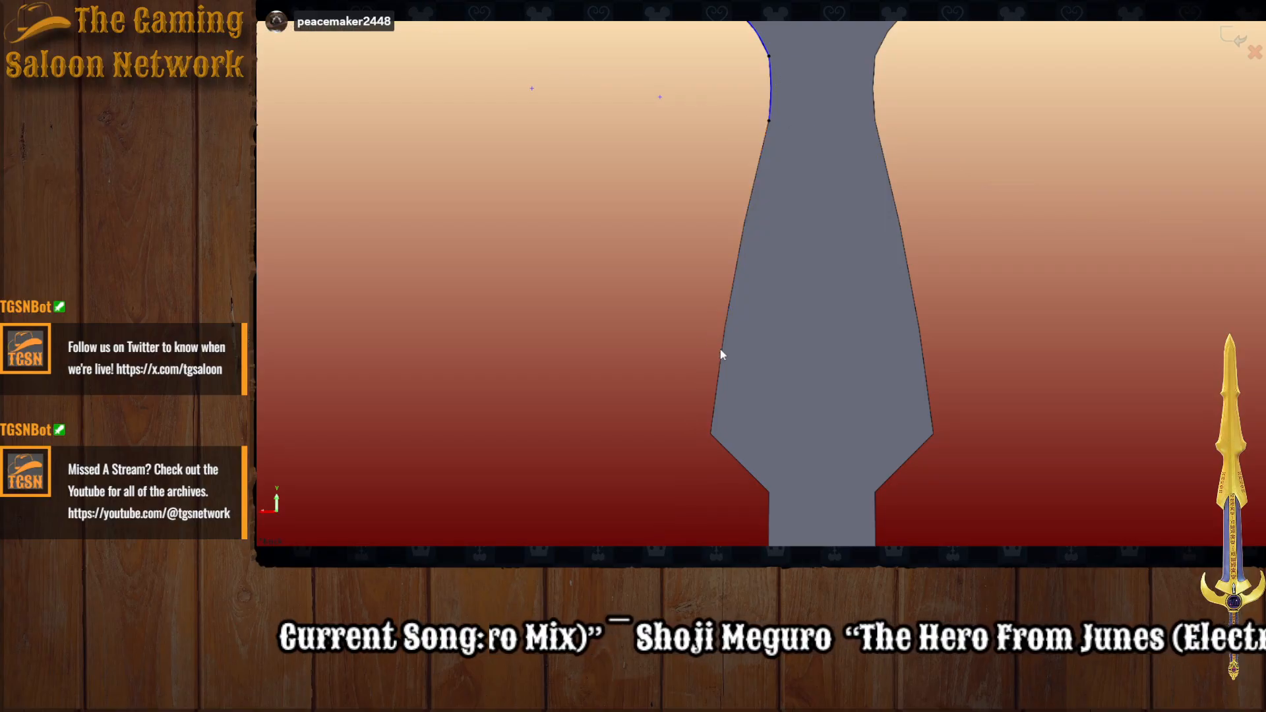
left_click(768, 121)
left_click(713, 435)
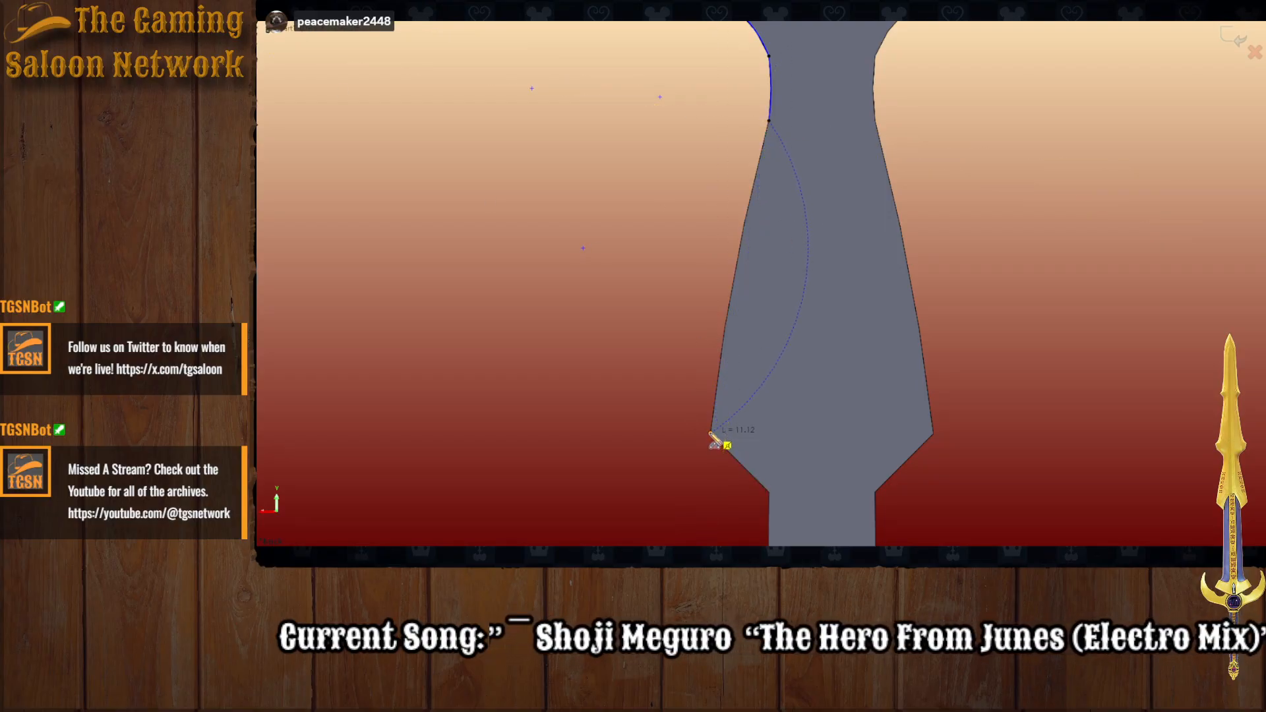
left_click(719, 383)
scroll(746, 455, "up", 4)
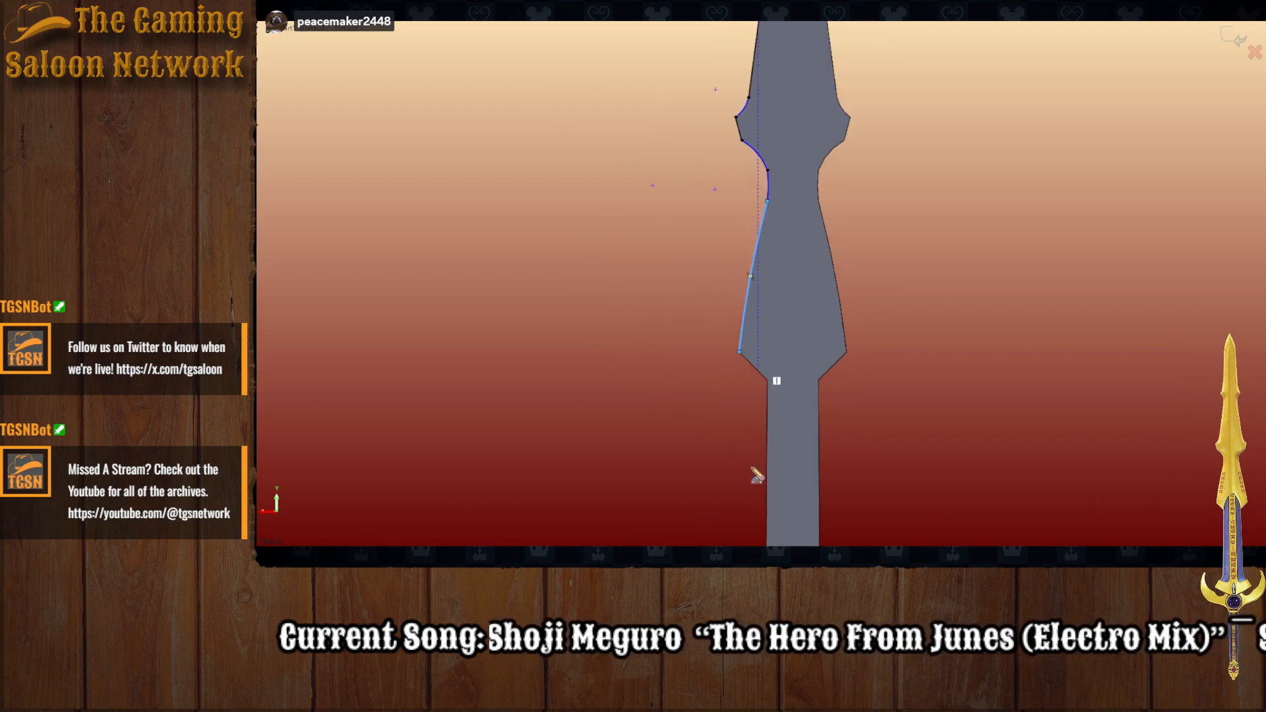
Step: Draw a line along the slanted left edge from the lower flare's outer corner to the top of the straight shaft
scroll(755, 461, "down", 8)
scroll(765, 191, "up", 3)
scroll(732, 139, "down", 2)
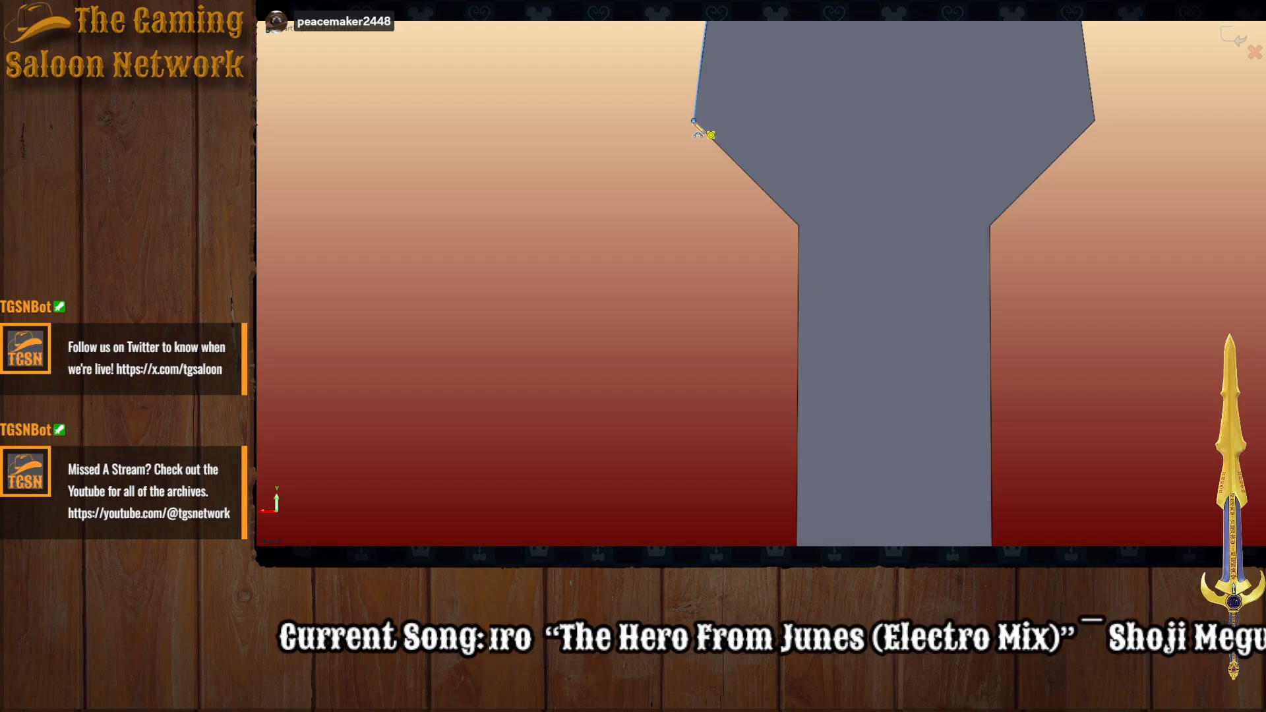
left_click(694, 121)
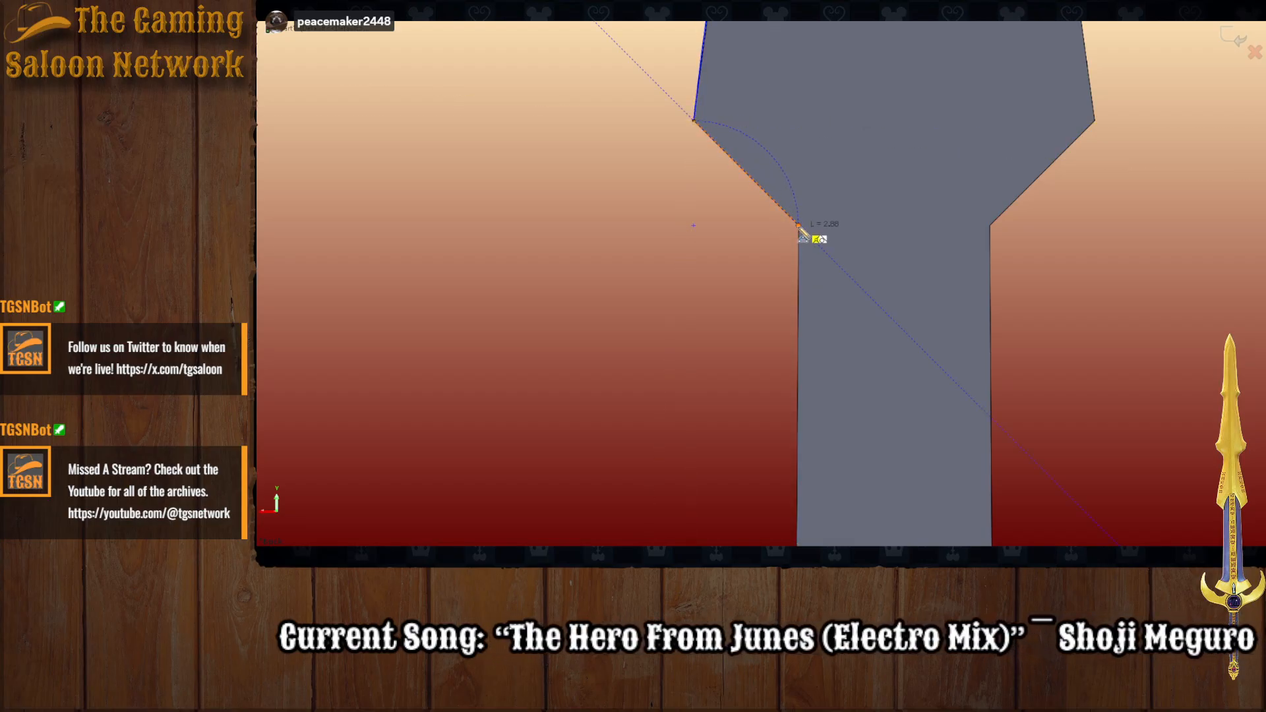
key("Escape")
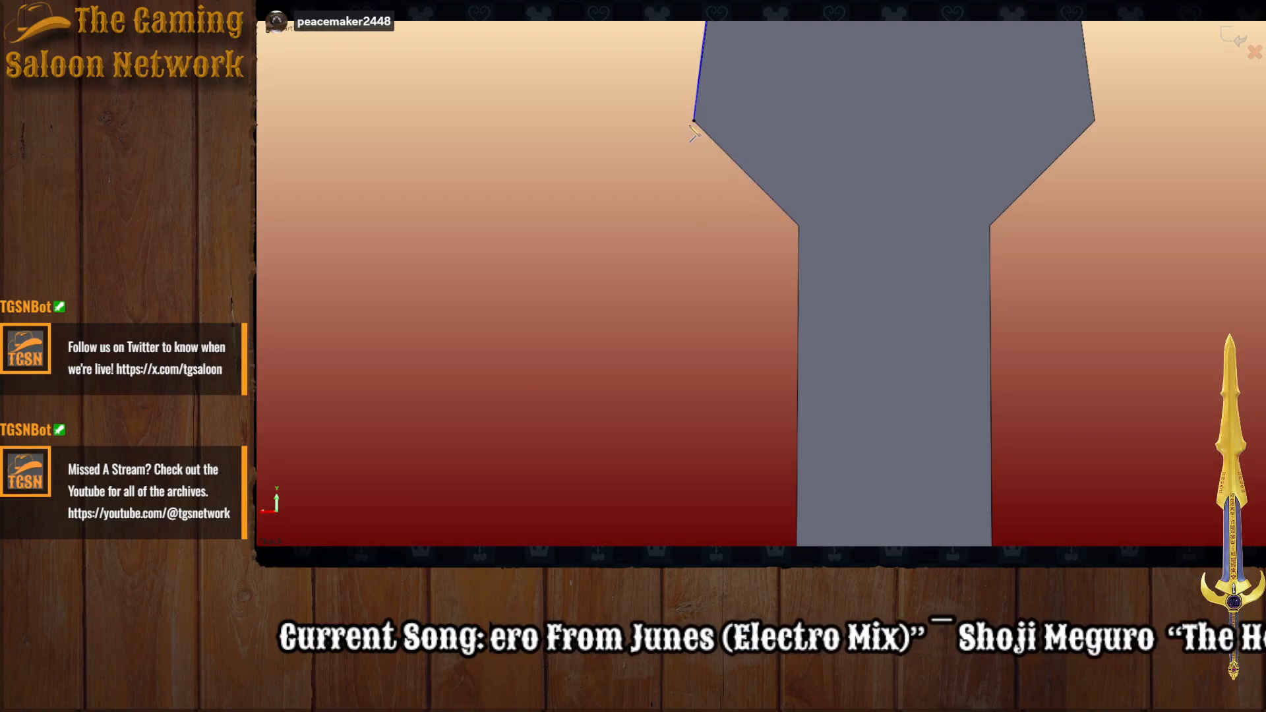
left_click(798, 224)
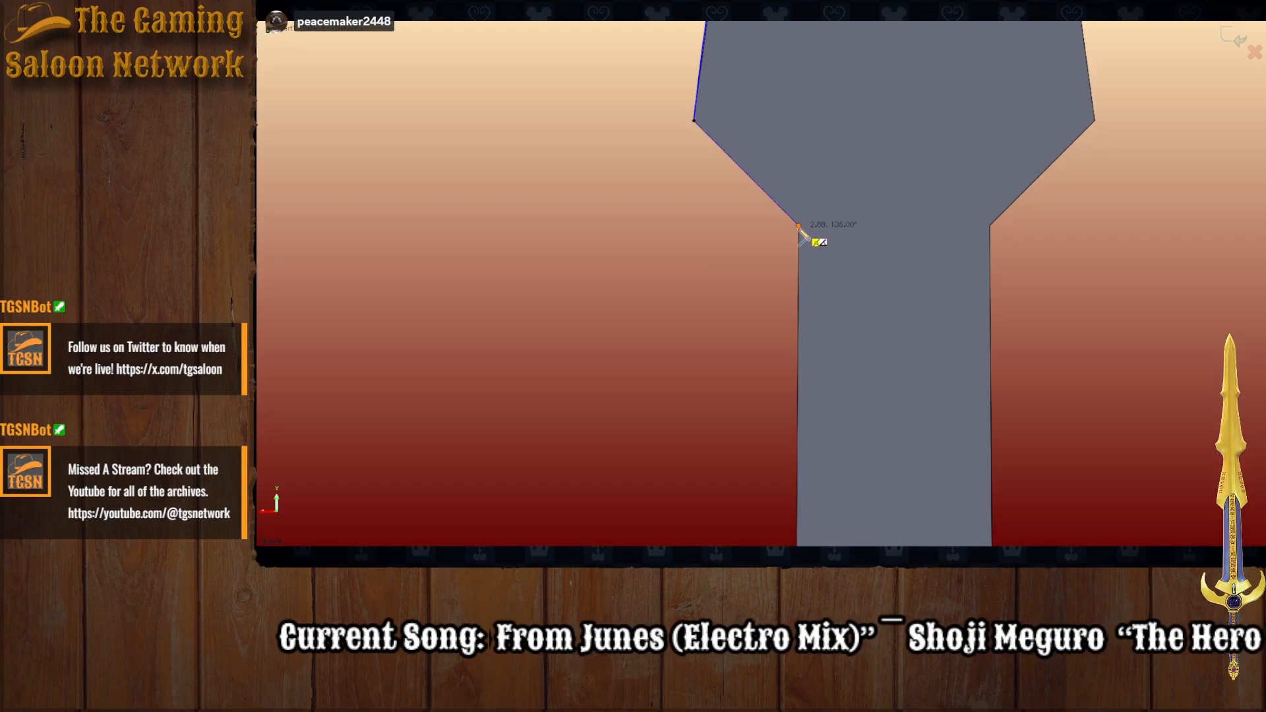
Step: Draw a vertical centre line from the blade's tip down the middle of the sword into the straight shaft
scroll(799, 228, "down", 5)
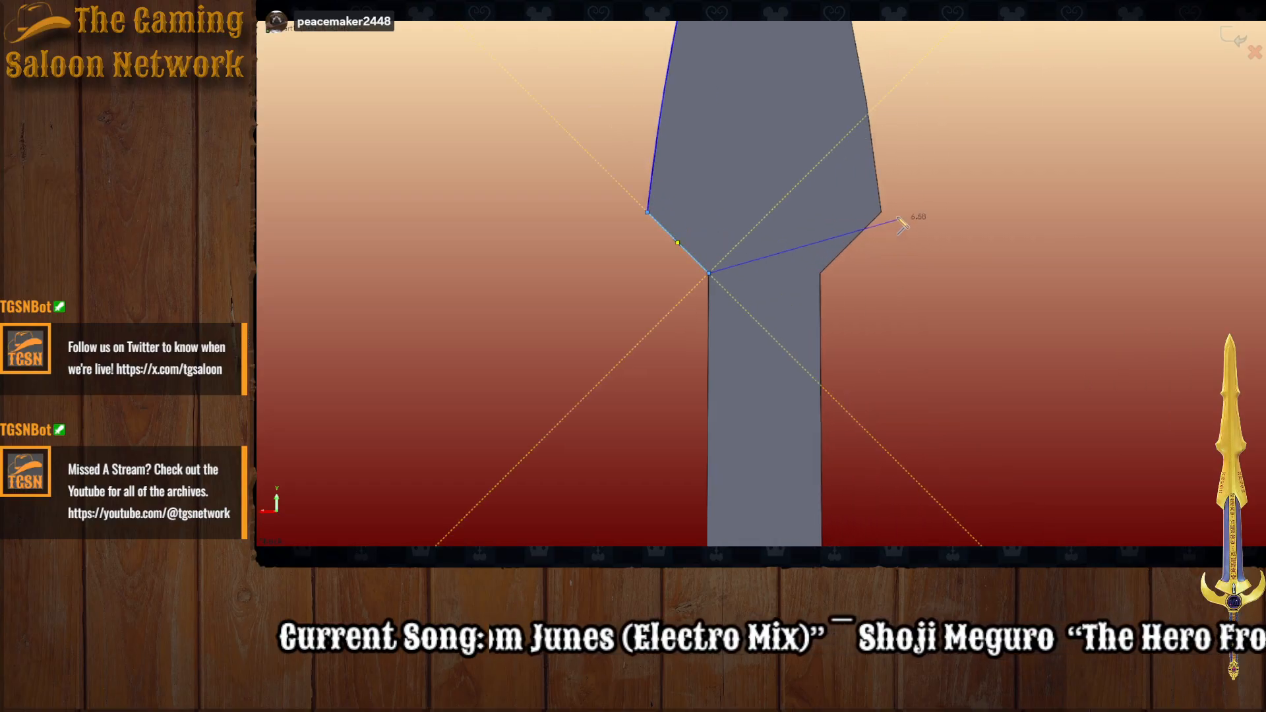
scroll(799, 128, "down", 2)
scroll(727, 220, "up", 5)
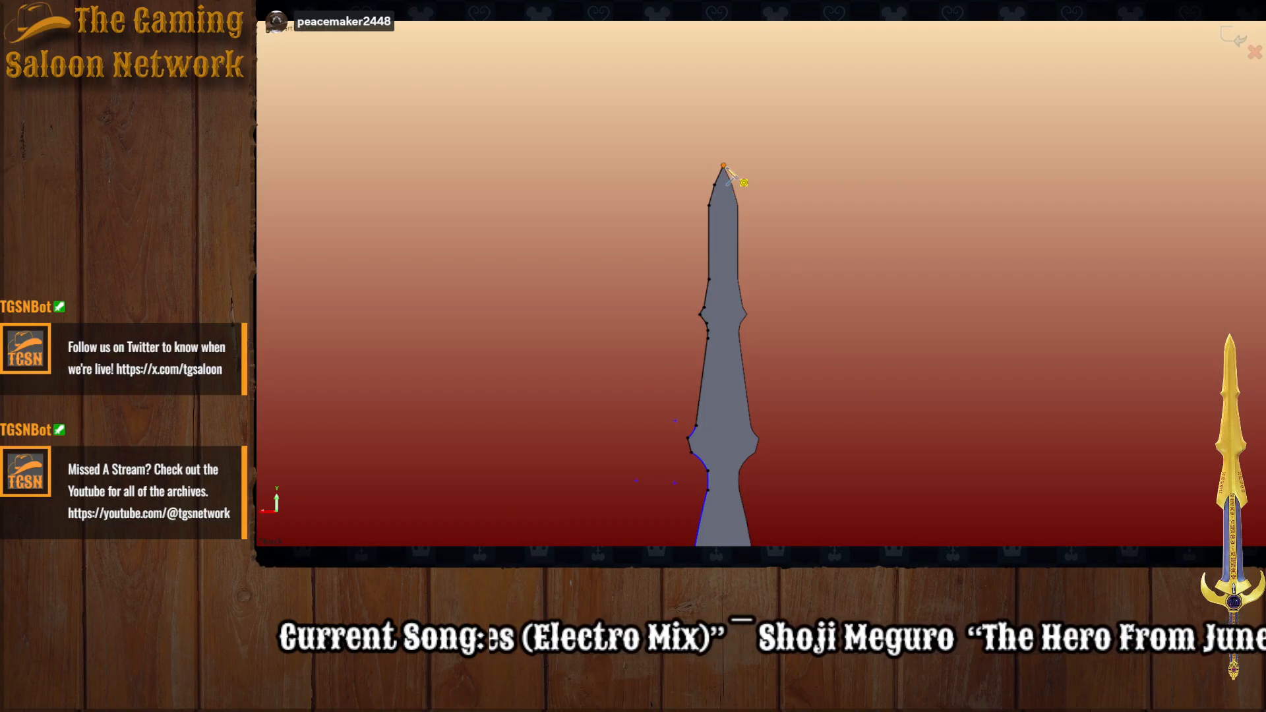
left_click(724, 167)
scroll(761, 280, "down", 4)
scroll(777, 470, "up", 2)
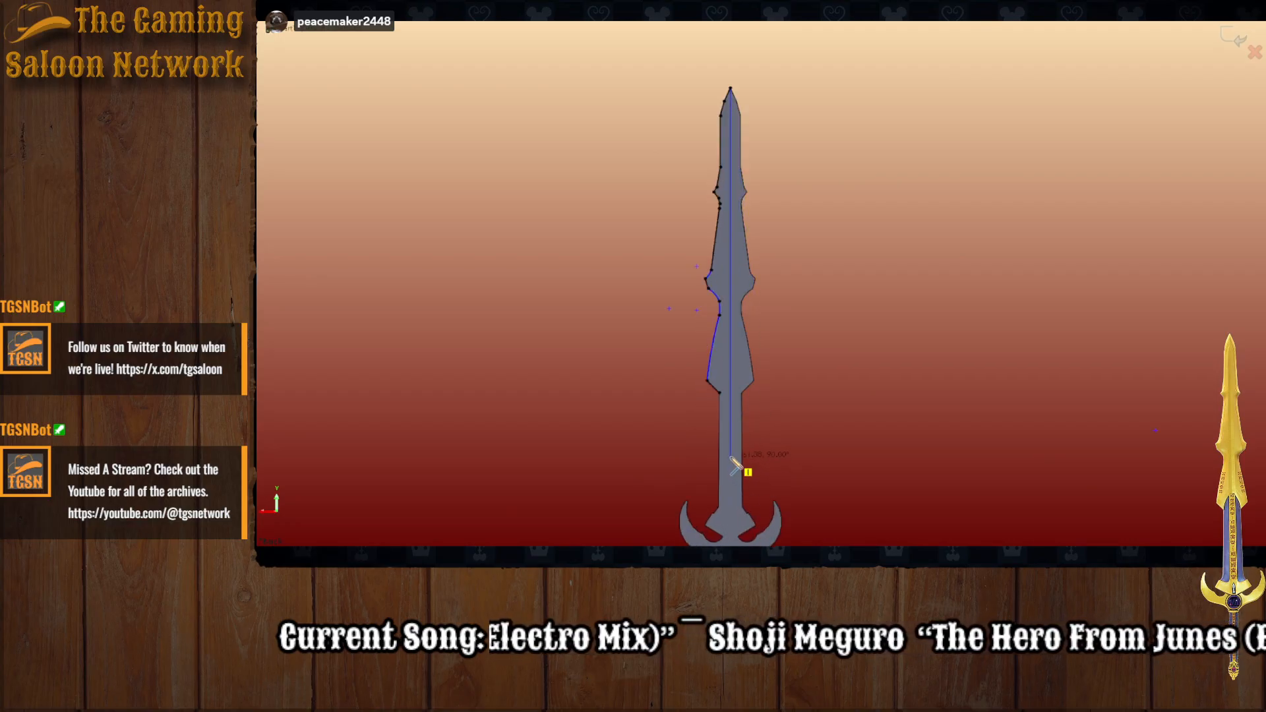
left_click(731, 455)
scroll(818, 469, "up", 2)
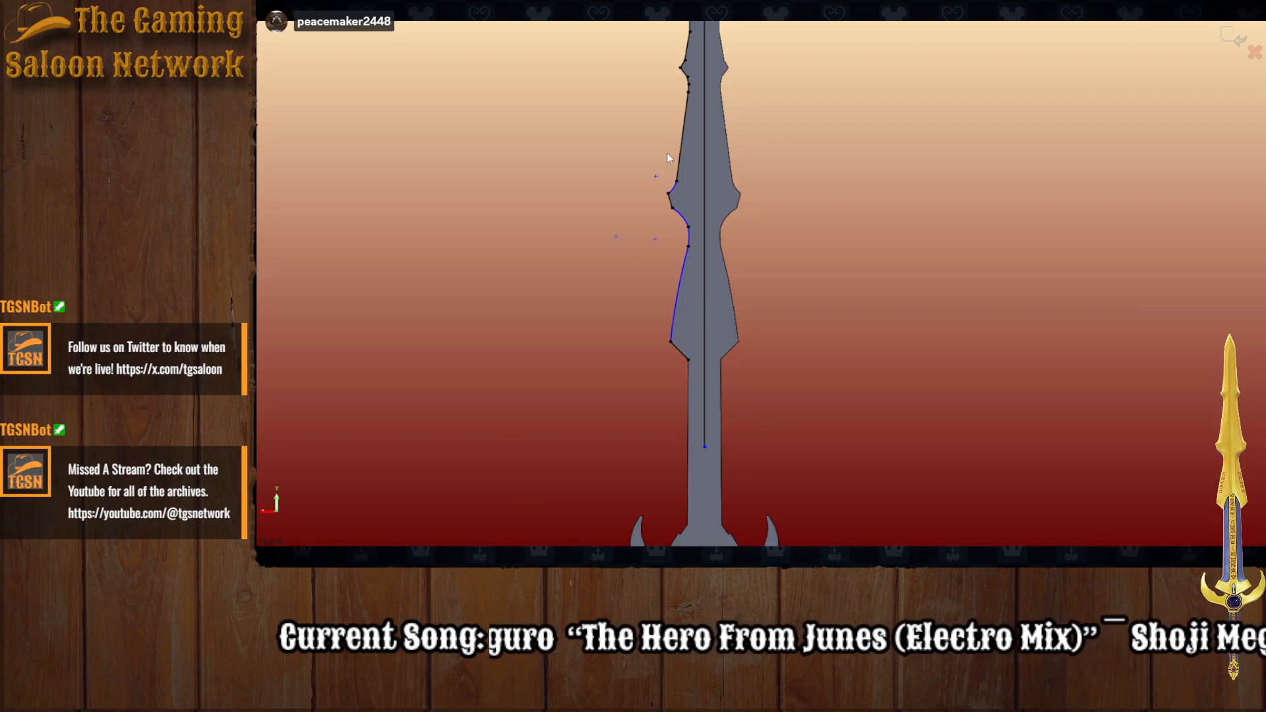
Step: Place the sword reference image in the sketch and scale it down closer to the model's size
left_click(760, 392)
scroll(766, 345, "up", 12)
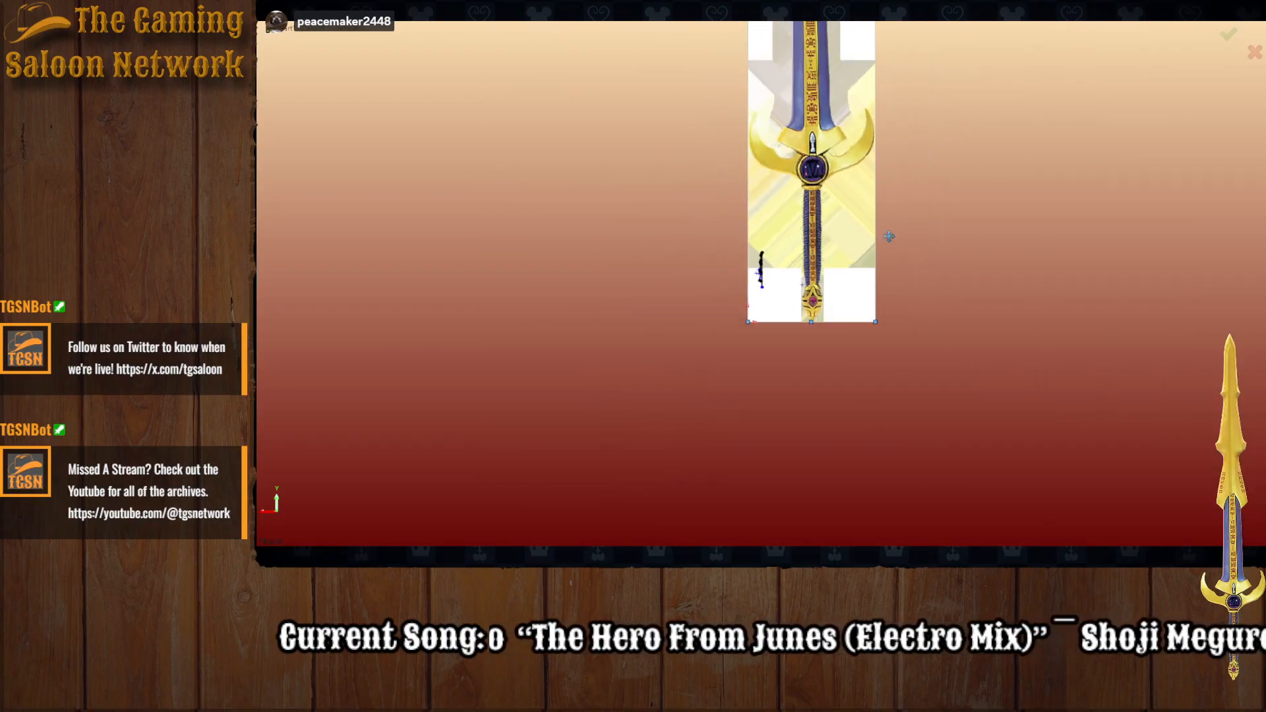
scroll(811, 99, "up", 2)
scroll(836, 138, "up", 2)
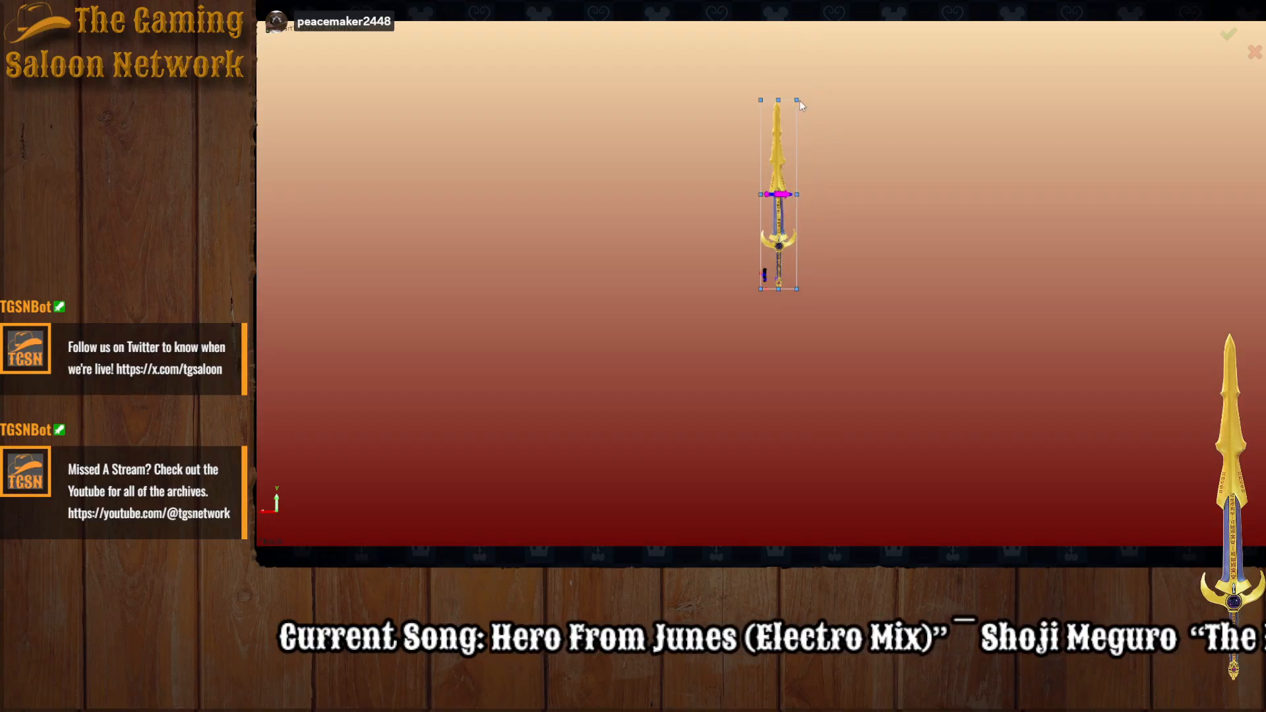
left_click_drag(797, 100, 732, 260)
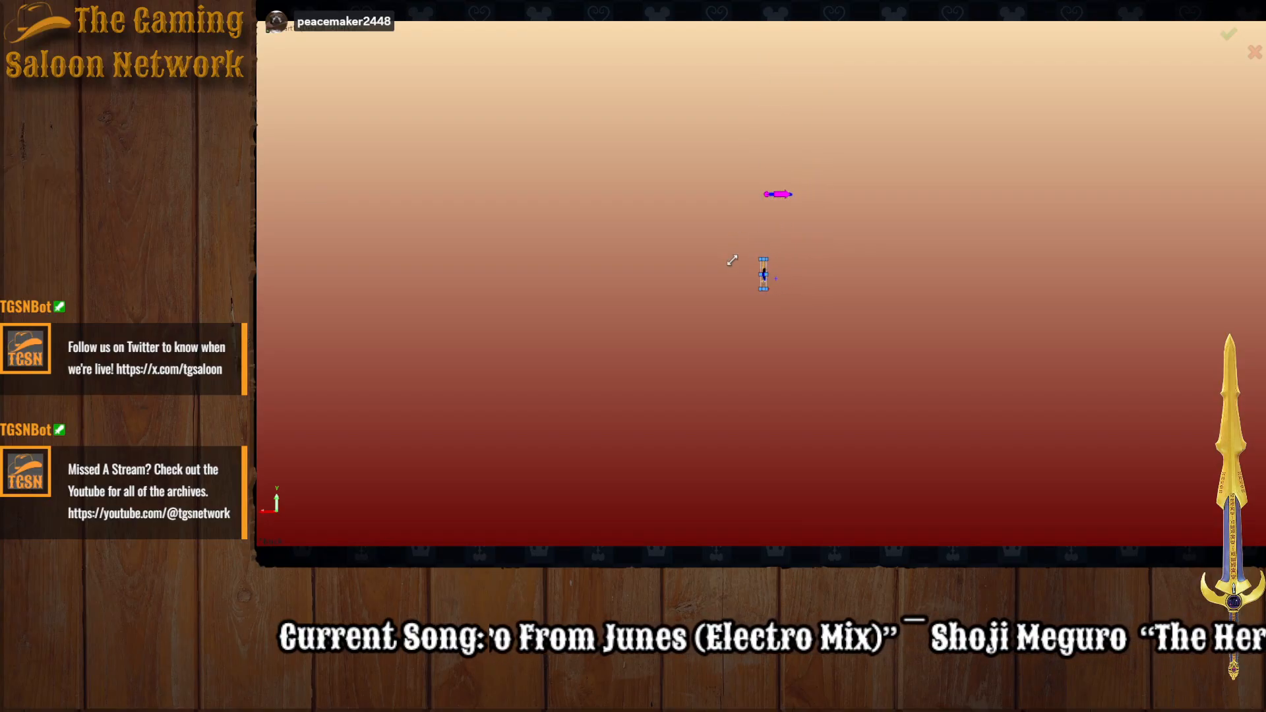
scroll(794, 280, "down", 10)
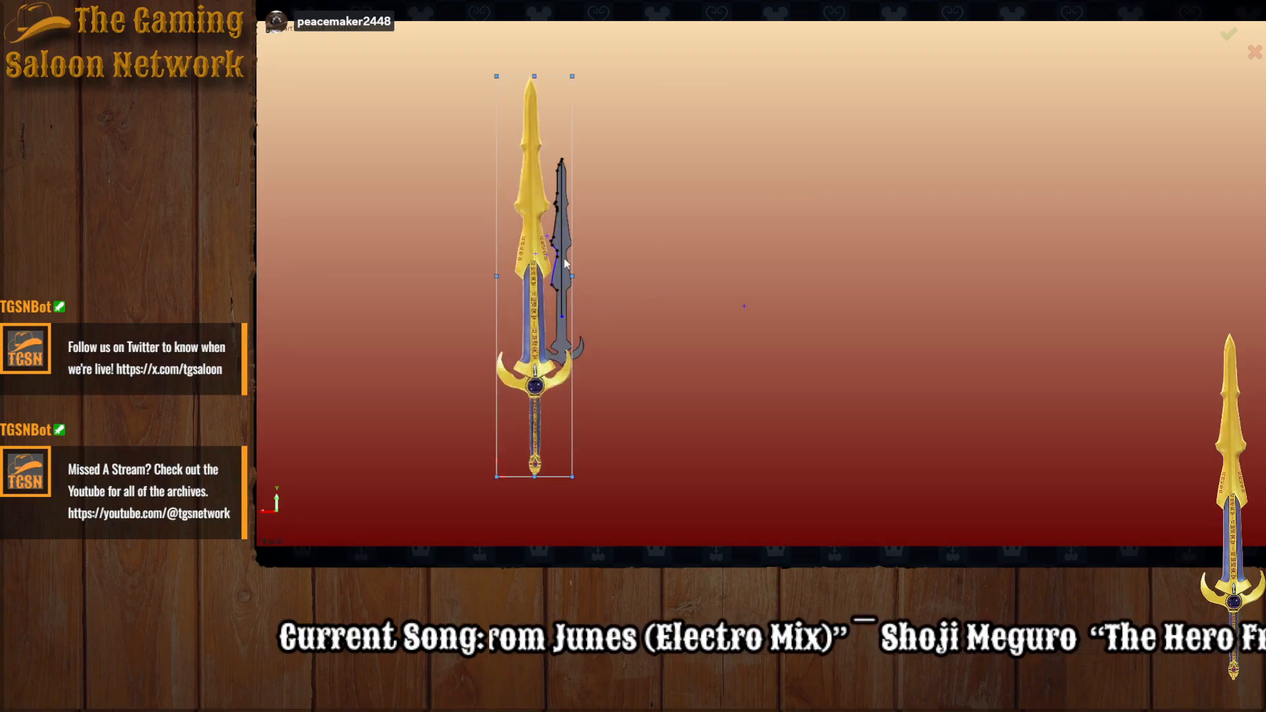
Step: Shrink the reference image further and move it over the sword model so that the two blades overlap
left_click_drag(496, 78, 525, 228)
left_click_drag(561, 345, 577, 281)
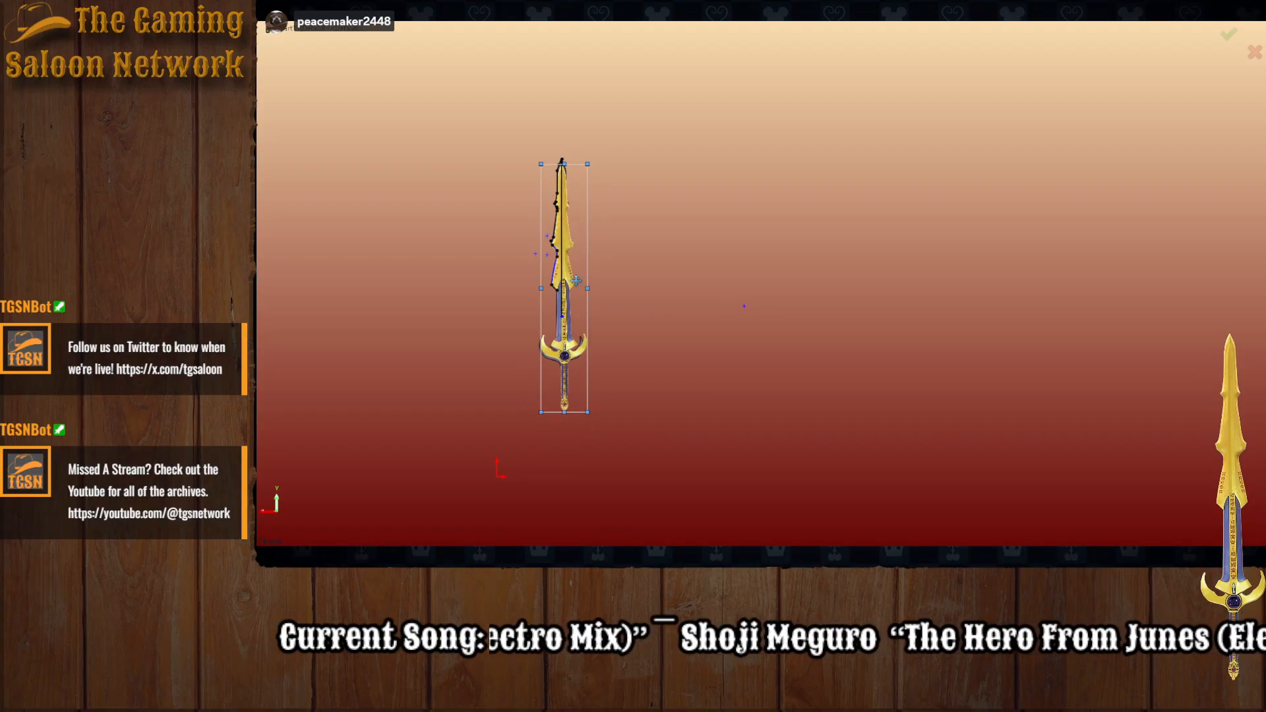
scroll(576, 281, "up", 5)
scroll(645, 79, "up", 4)
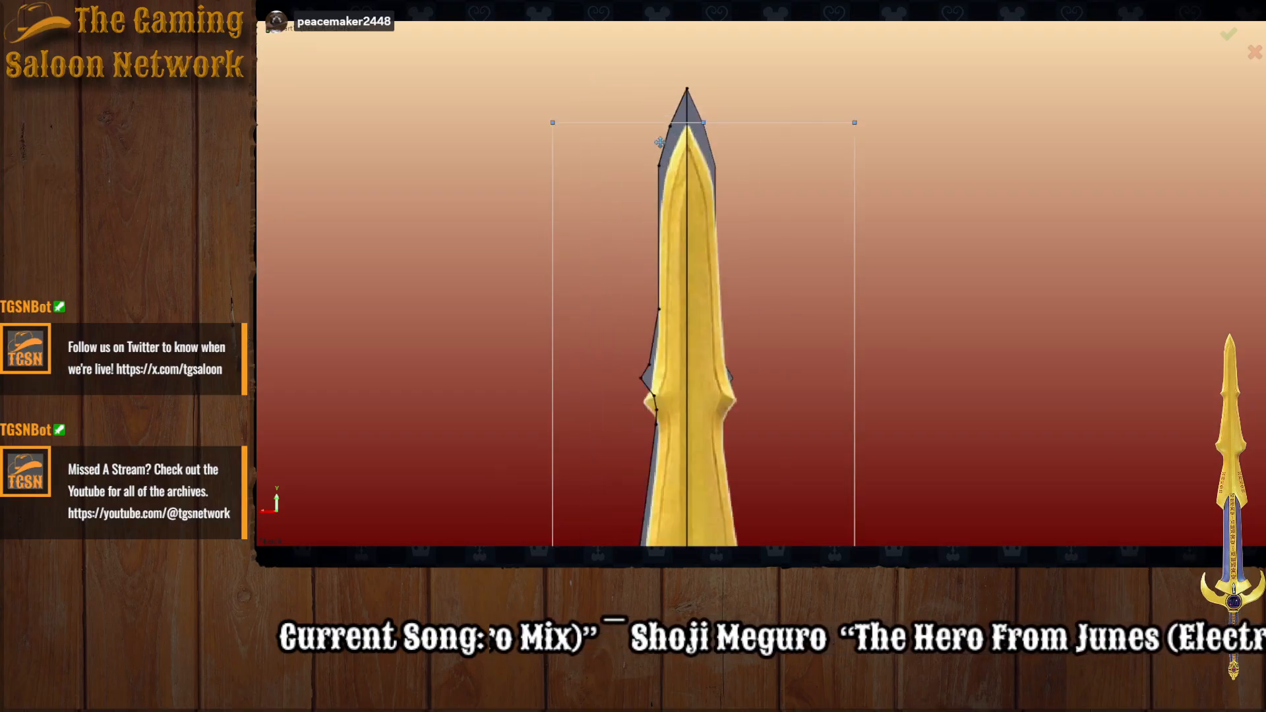
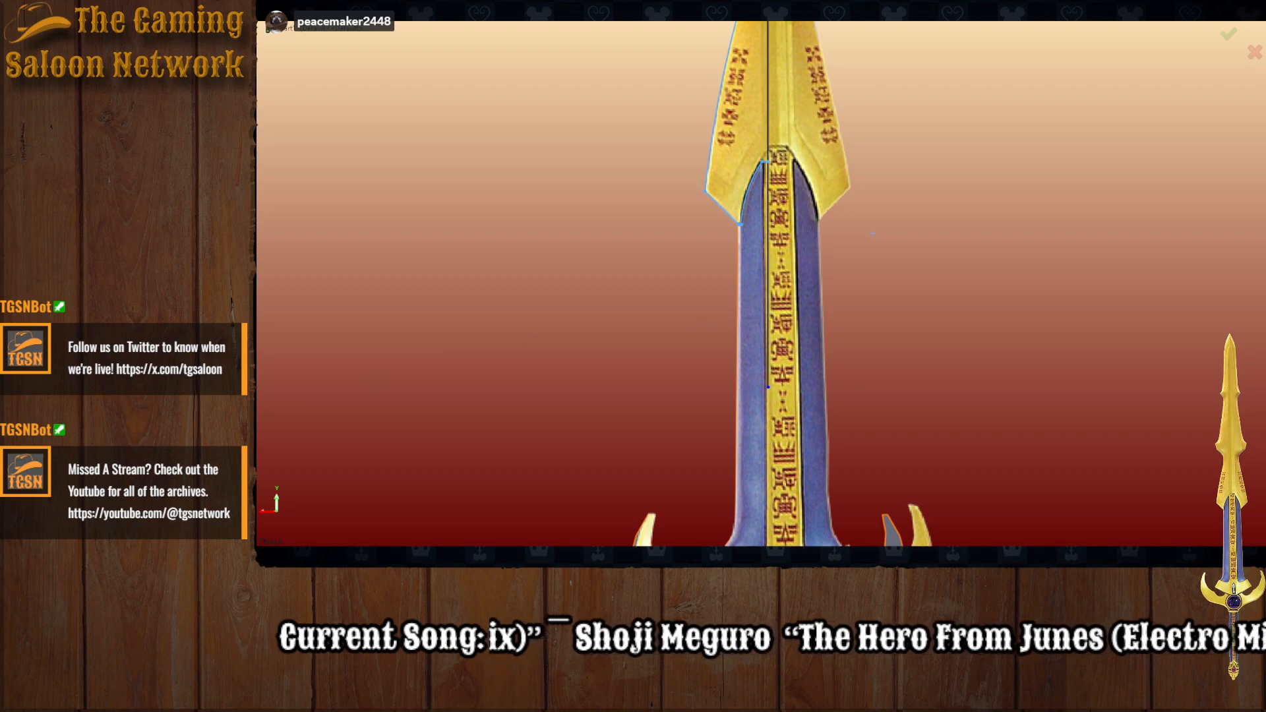
Step: Mirror the left blade outline about the vertical centre line to form the right half of the profile
left_click(768, 291)
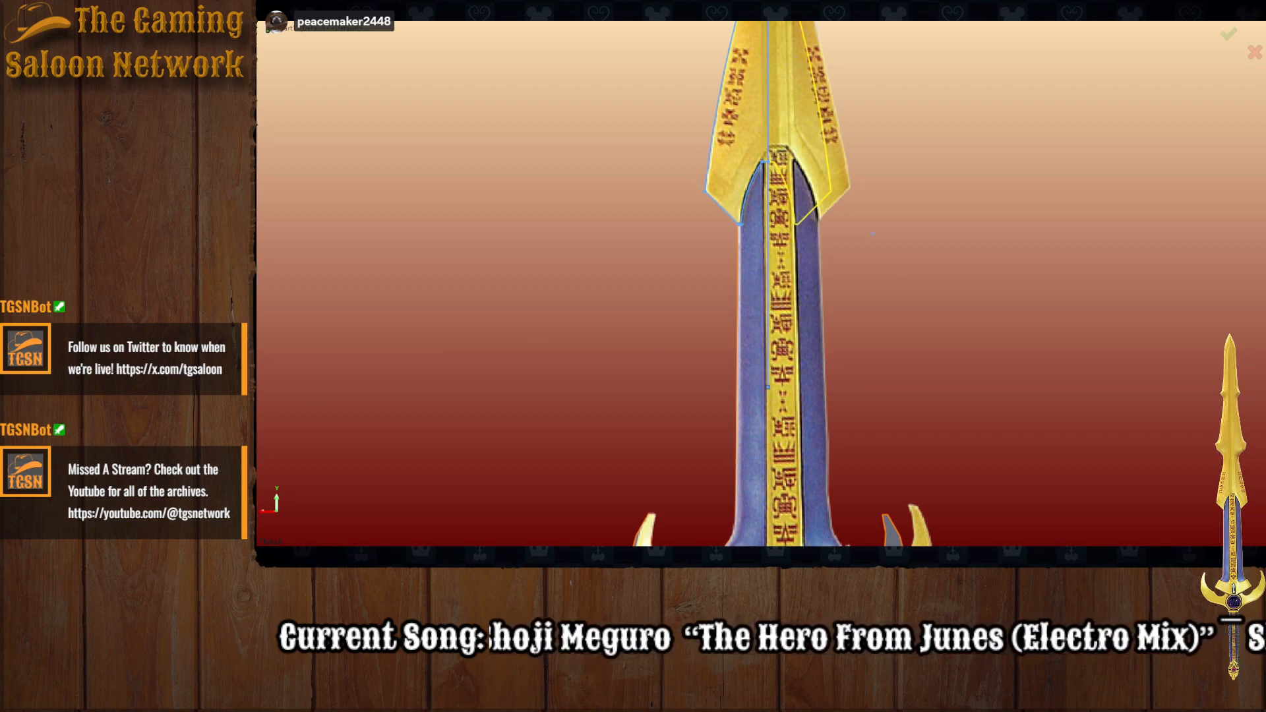
key("Return")
middle_click_drag(935, 220, 799, 295)
scroll(540, 98, "up", 5)
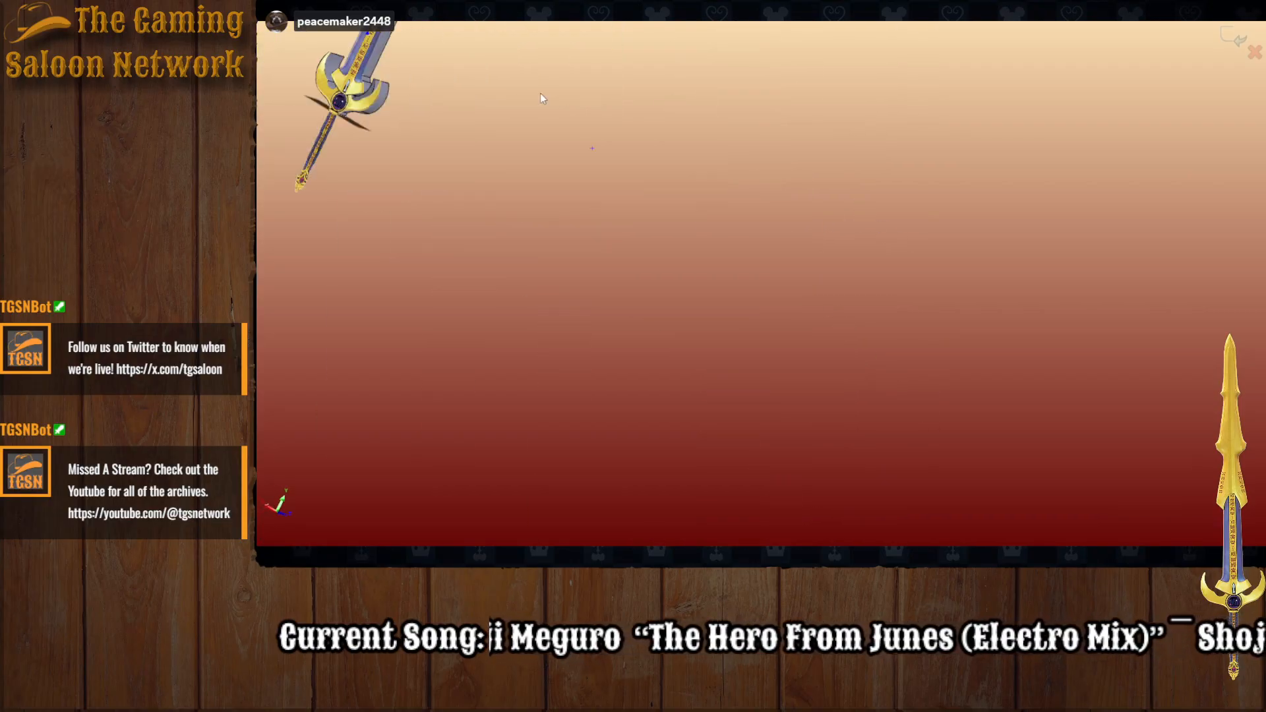
scroll(540, 93, "down", 5)
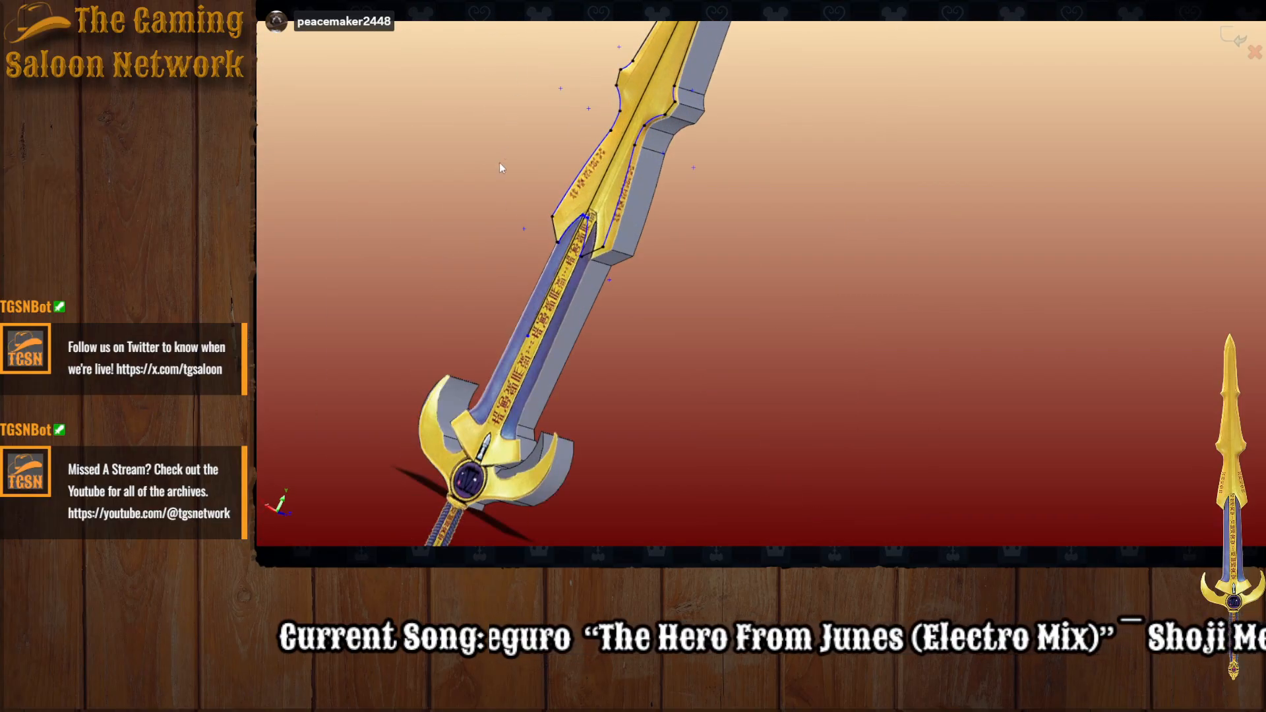
Step: Start an extrusion of the mirrored blade profile into the body and set its depth to slightly under half the sword's thickness
middle_click_drag(500, 162, 530, 158)
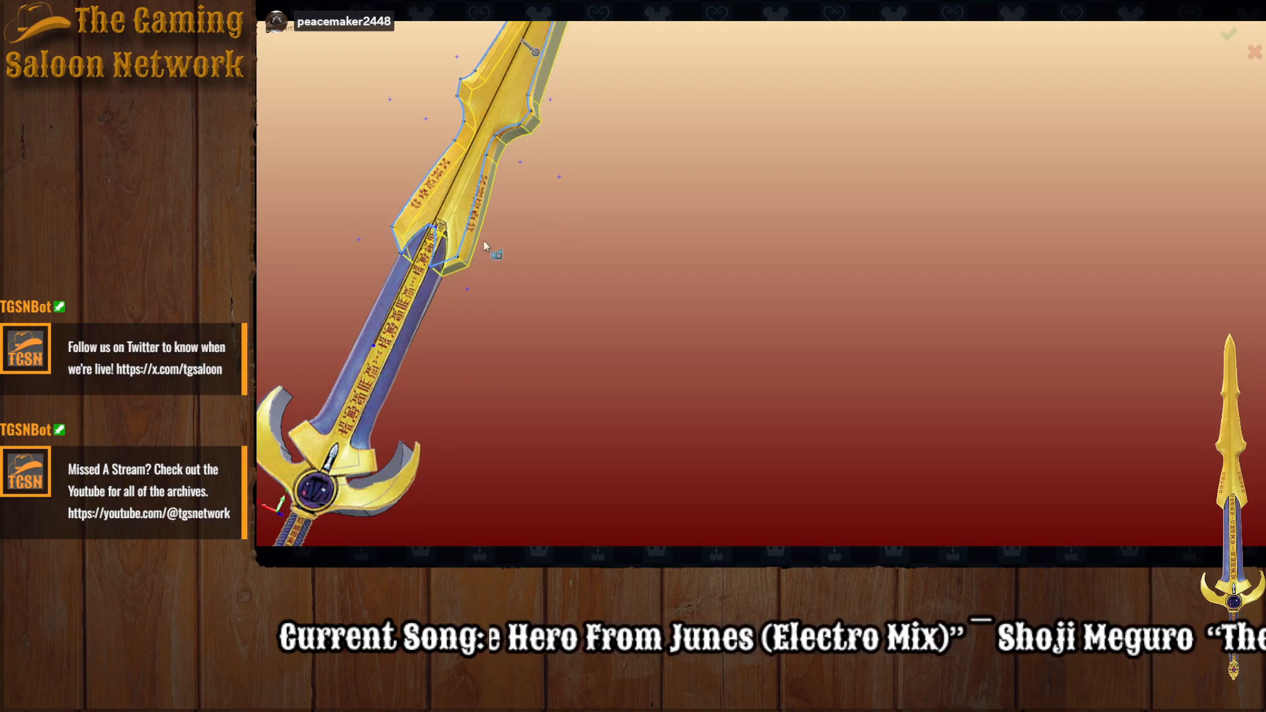
middle_click_drag(515, 196, 602, 253)
scroll(778, 126, "up", 9)
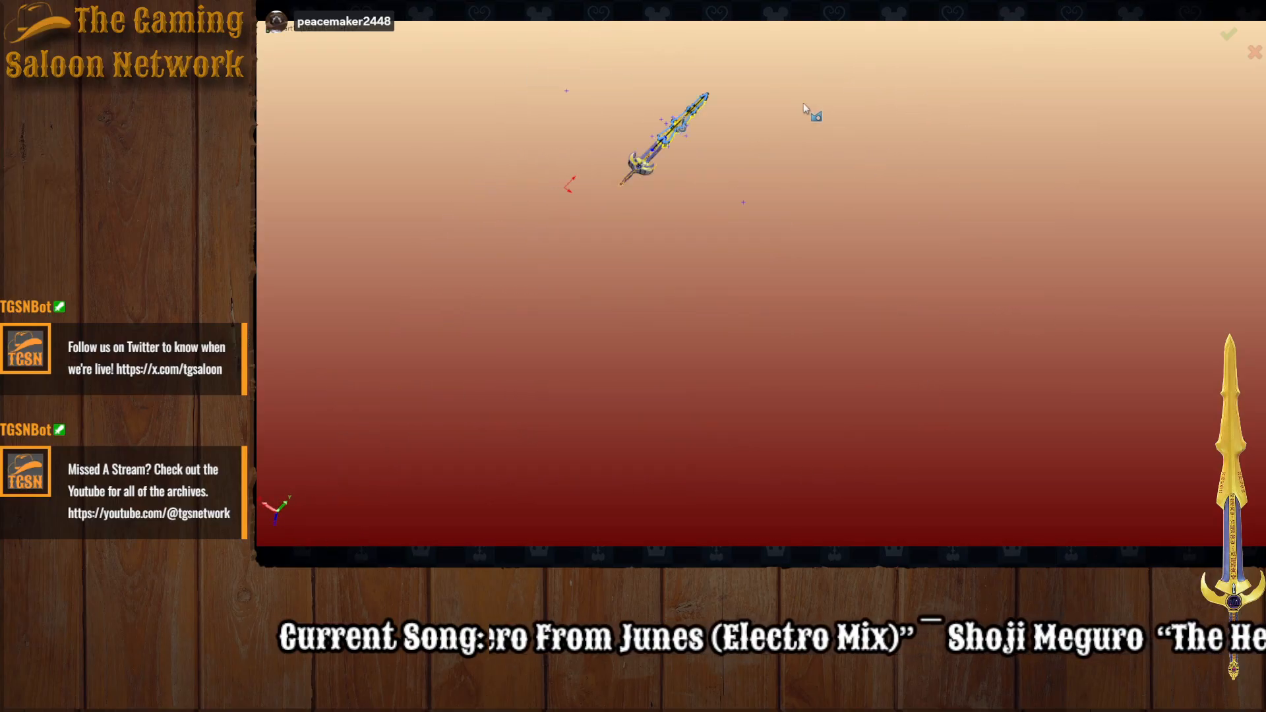
scroll(715, 91, "down", 6)
key("space")
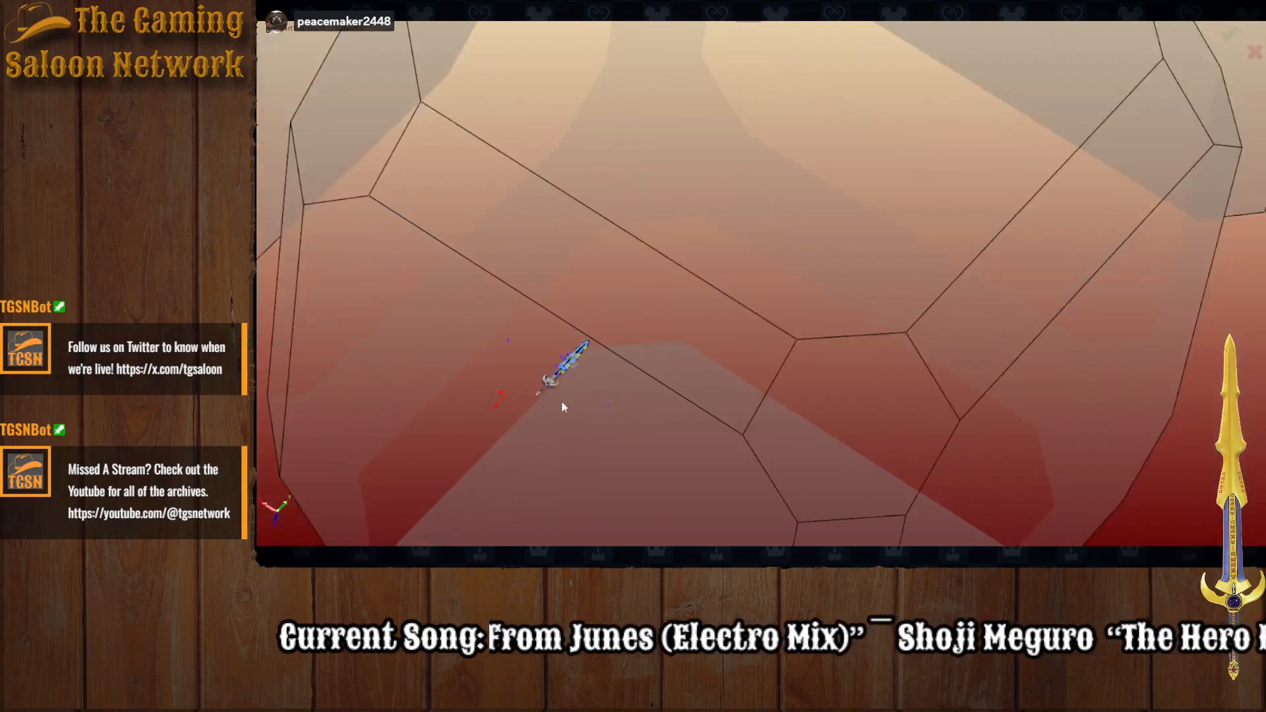
left_click(692, 392)
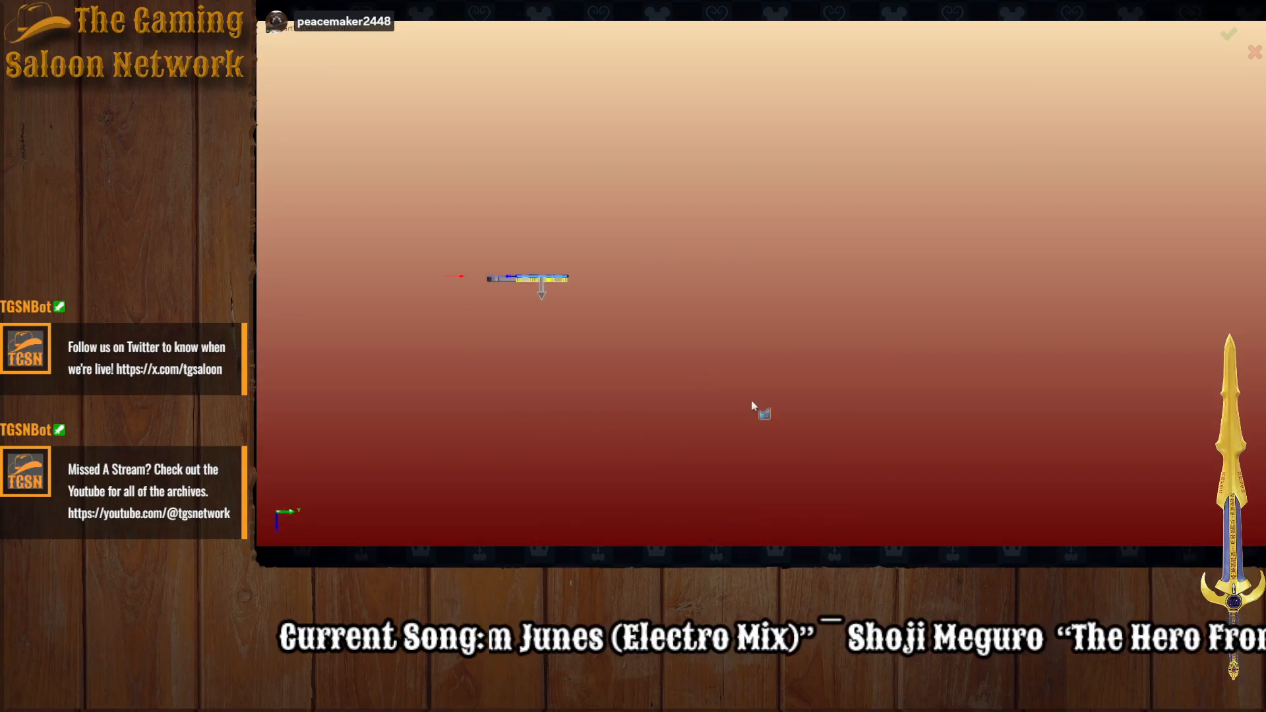
scroll(528, 295, "down", 3)
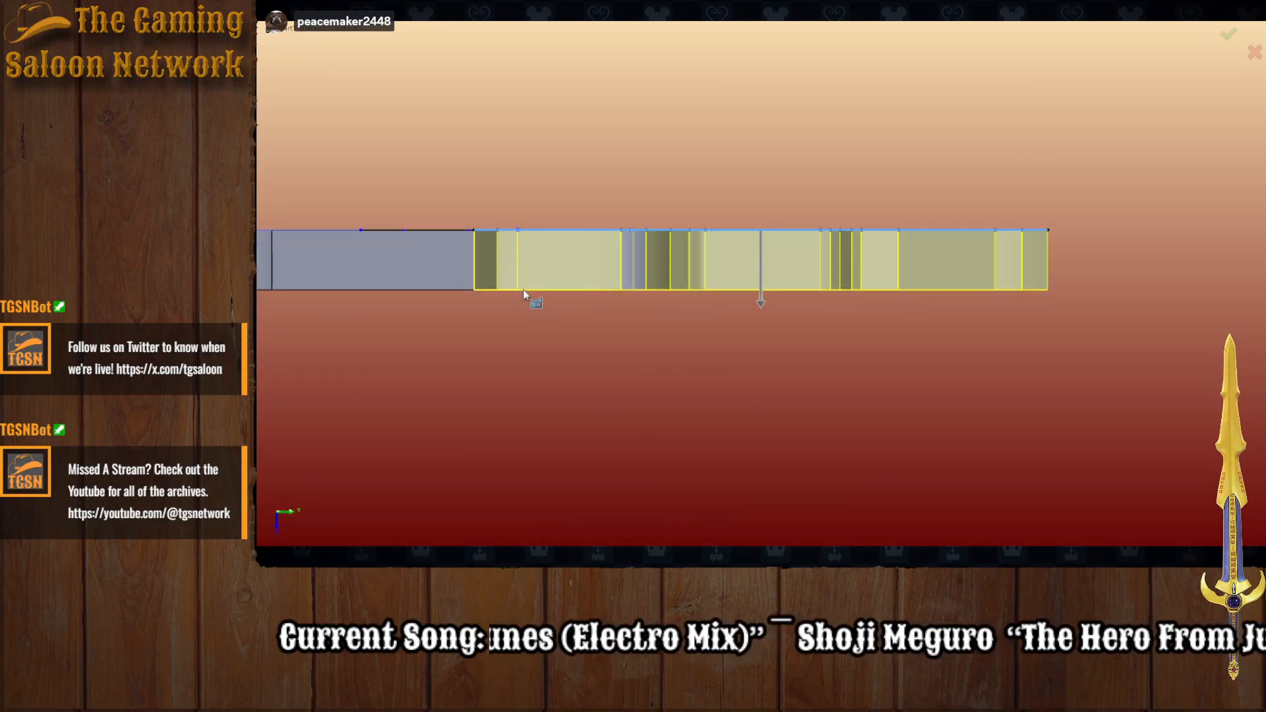
left_click_drag(760, 302, 758, 262)
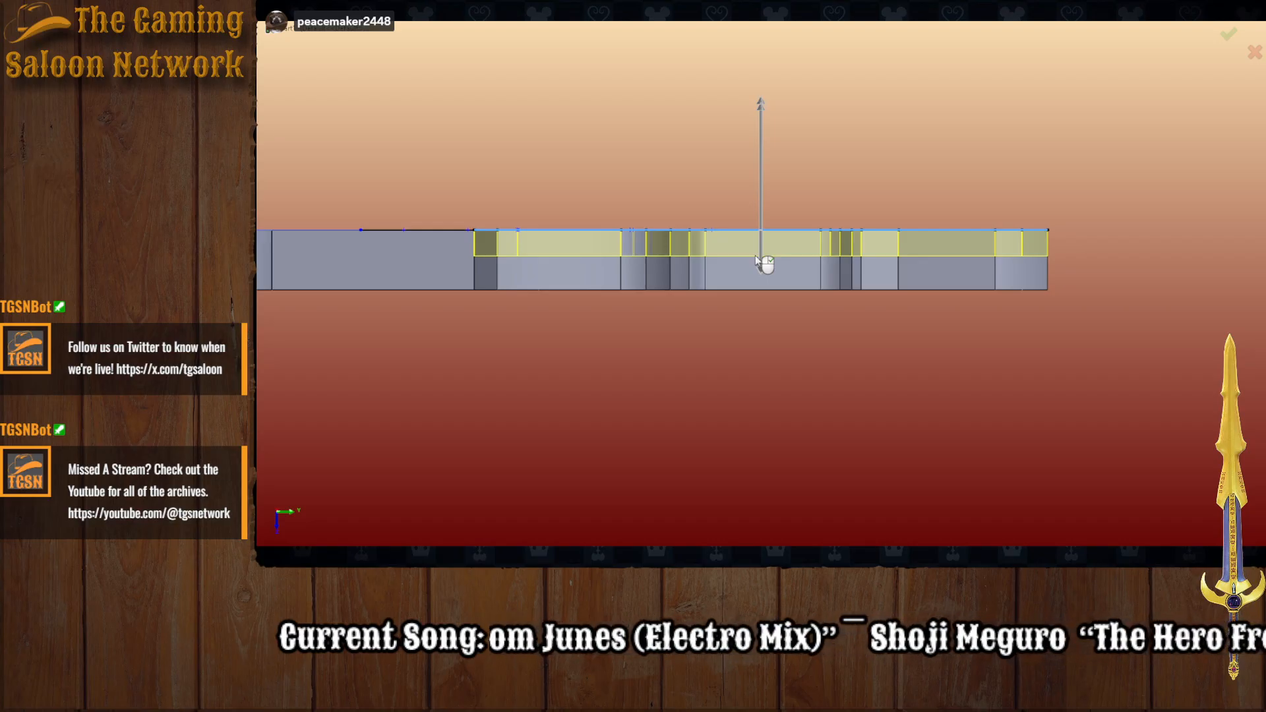
Step: Examine the extrusion preview's depth against the sword's full thickness in the side view
scroll(588, 156, "up", 2)
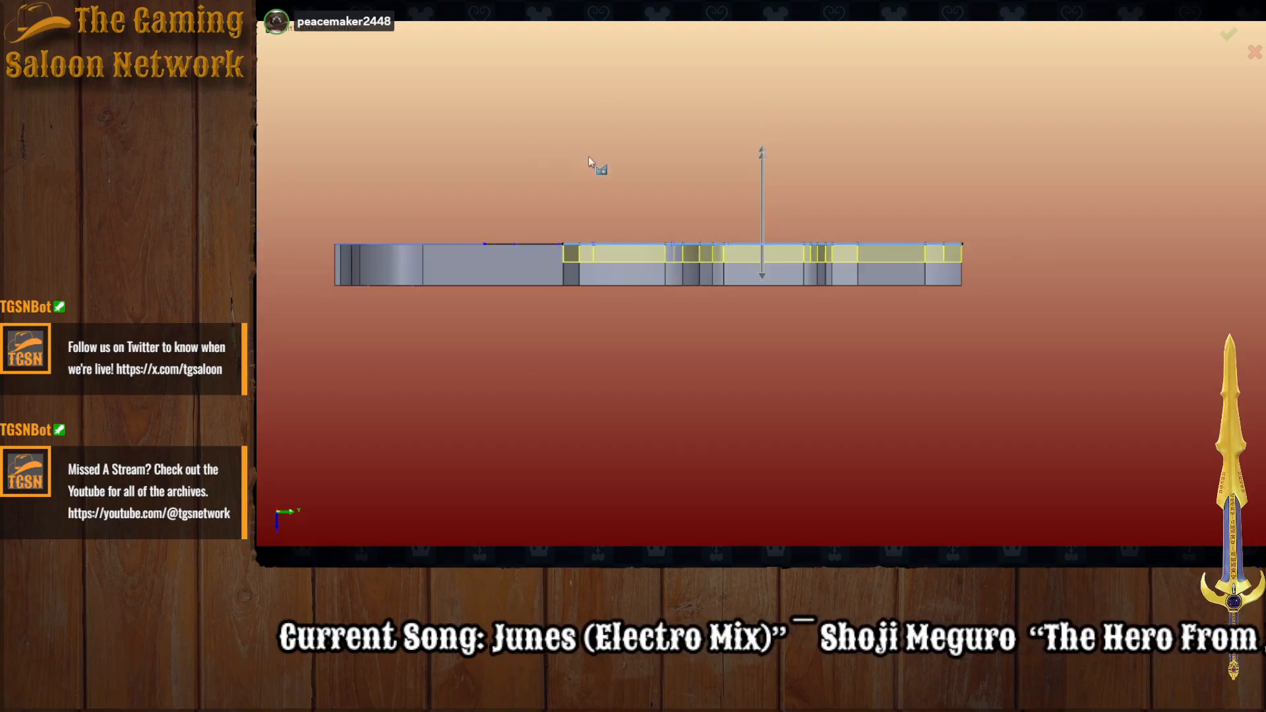
scroll(581, 270, "down", 2)
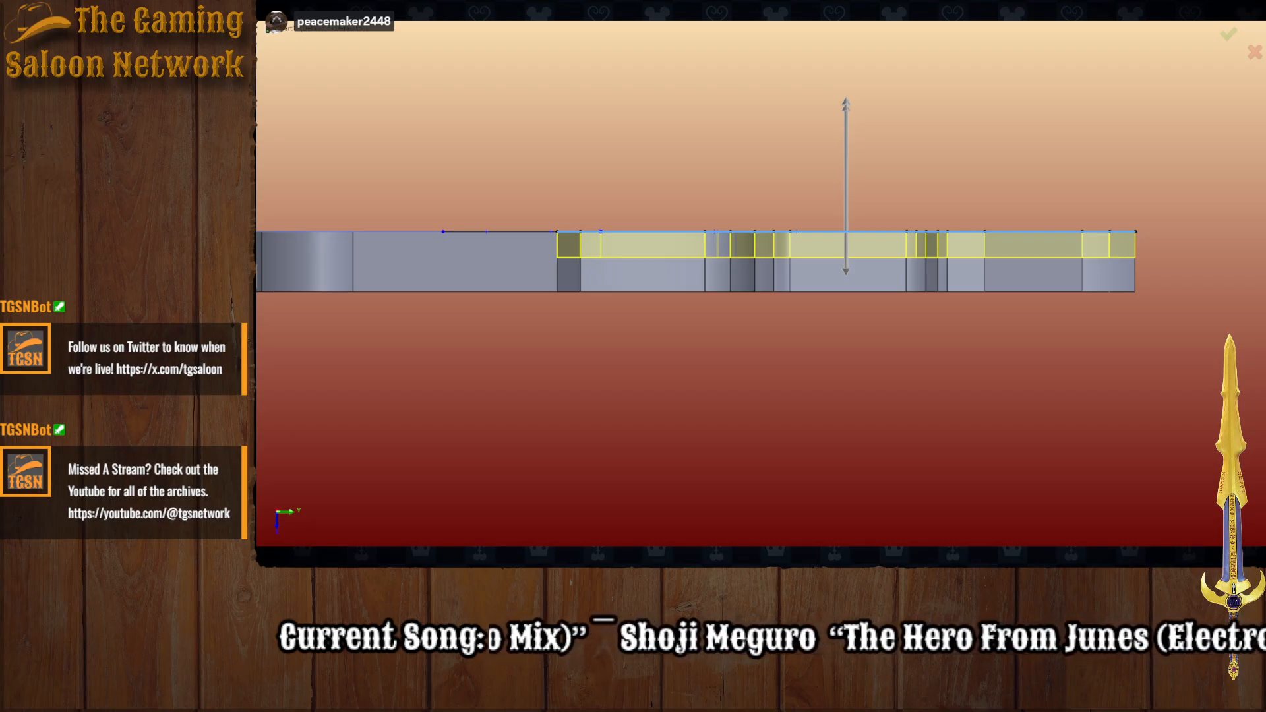
scroll(868, 322, "up", 1)
scroll(862, 318, "down", 2)
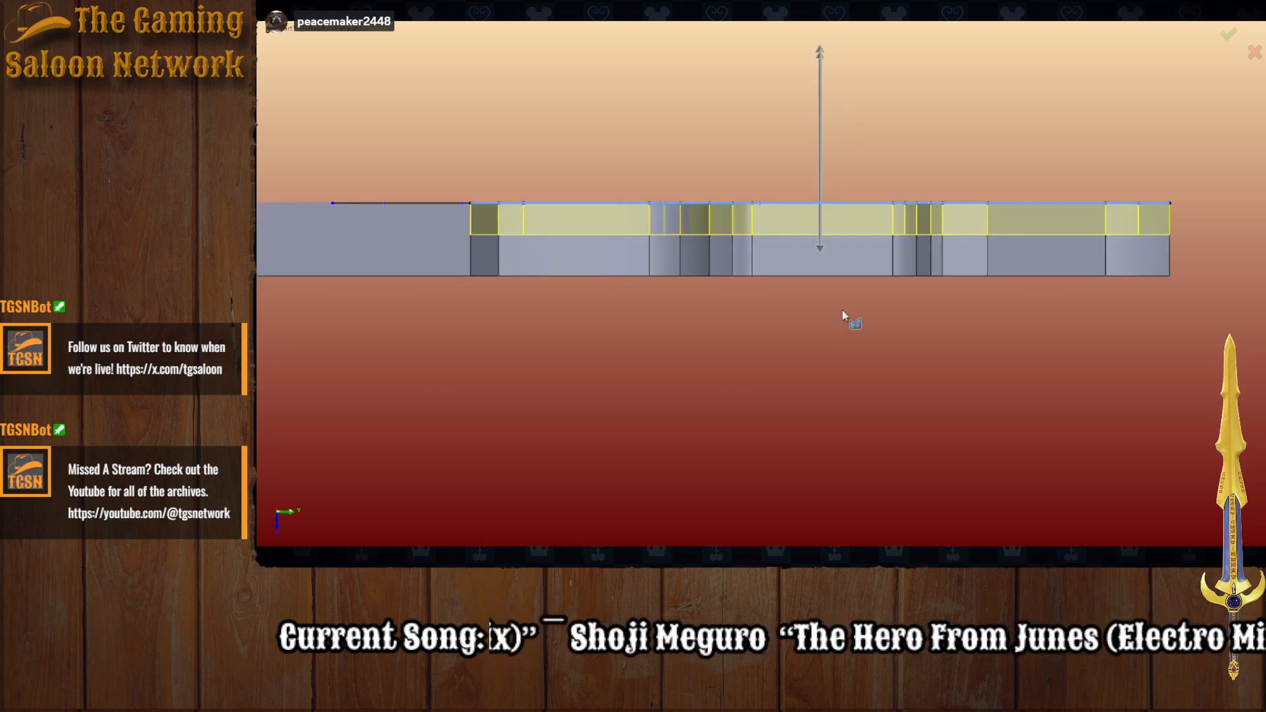
scroll(842, 310, "up", 1)
scroll(670, 278, "up", 1)
scroll(669, 279, "down", 1)
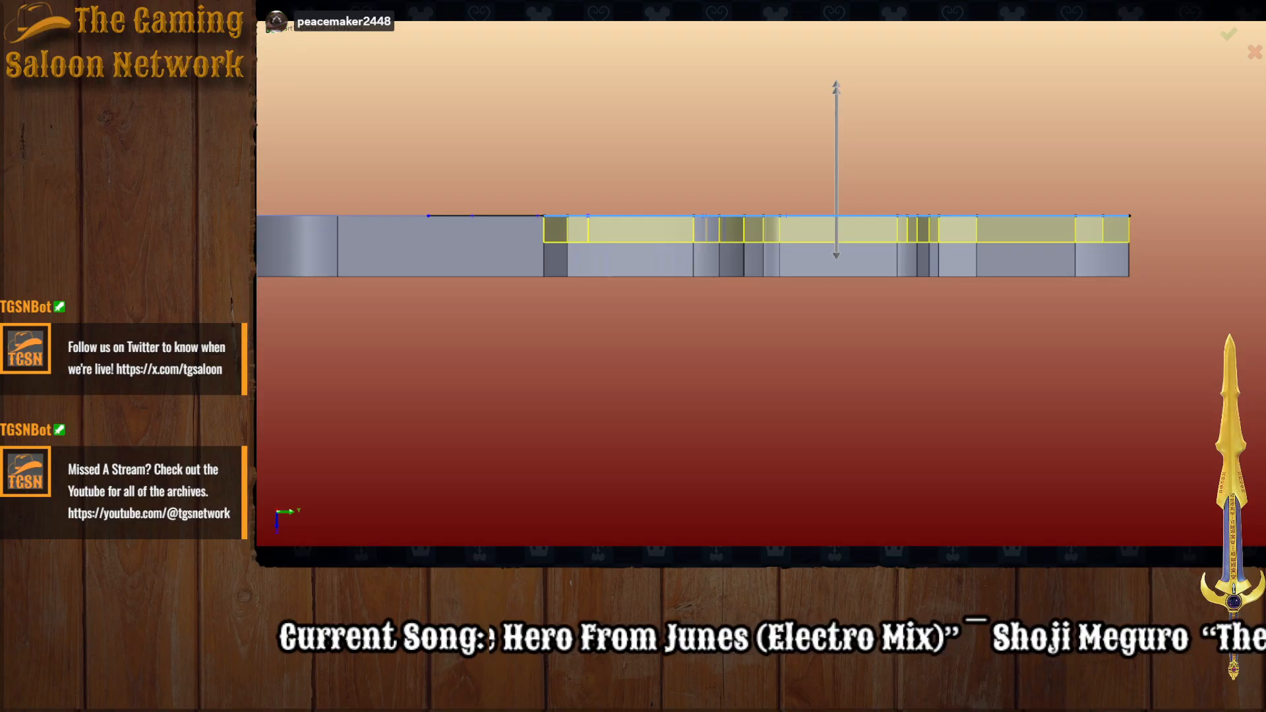
middle_click_drag(699, 330, 788, 362)
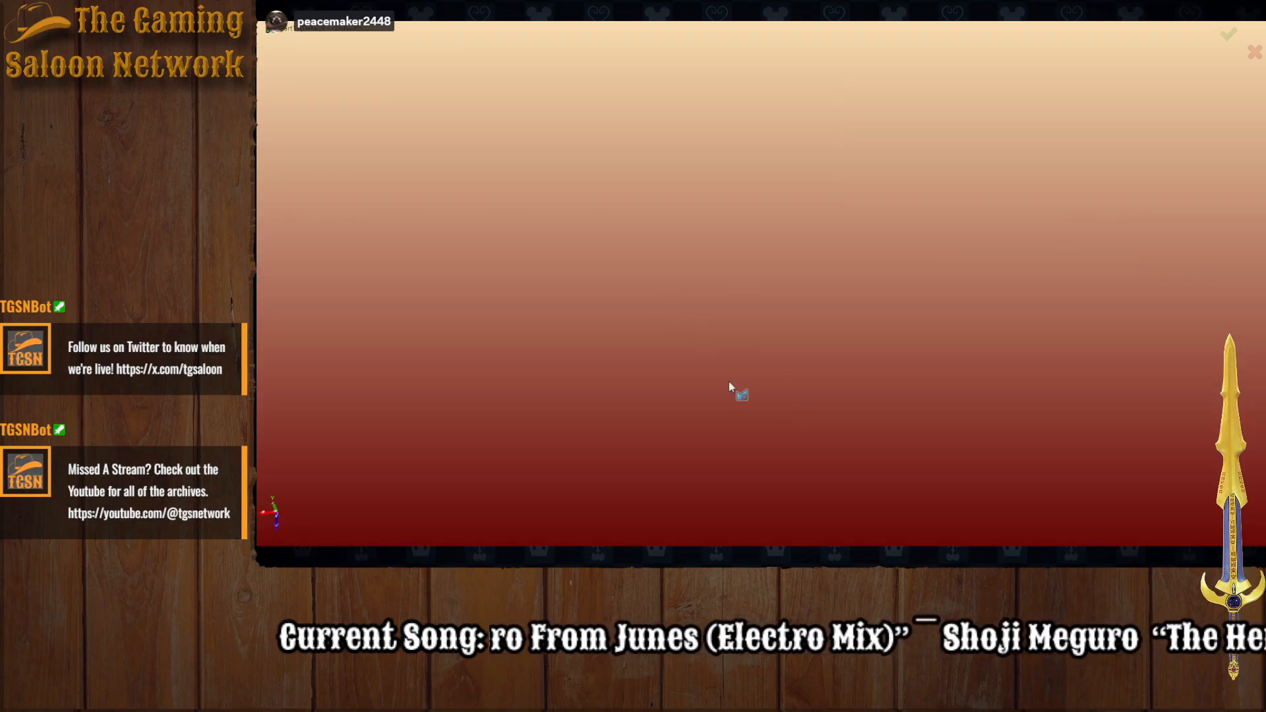
Step: Examine the blade extrusion preview from both sides of the sword and compare its profile with the reference image
scroll(729, 382, "up", 6)
scroll(518, 132, "down", 4)
scroll(824, 426, "down", 4)
scroll(823, 426, "down", 4)
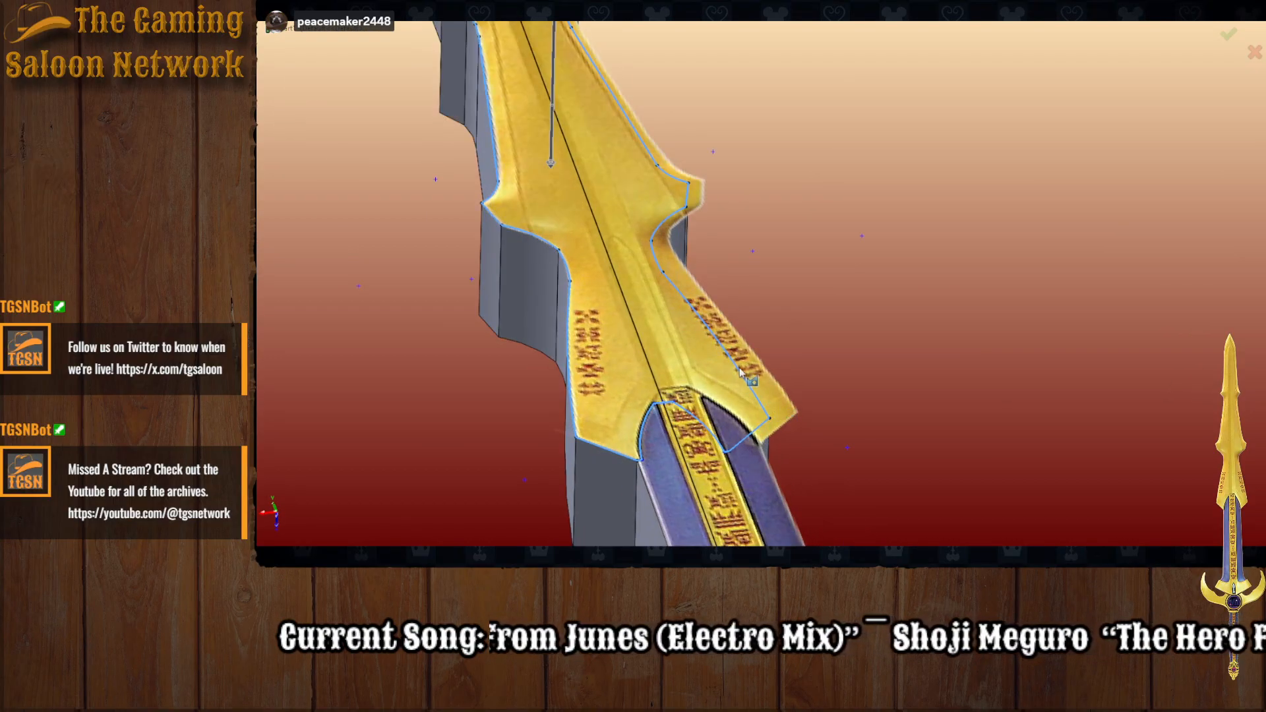
middle_click_drag(585, 236, 764, 398)
scroll(797, 100, "up", 4)
scroll(758, 108, "down", 4)
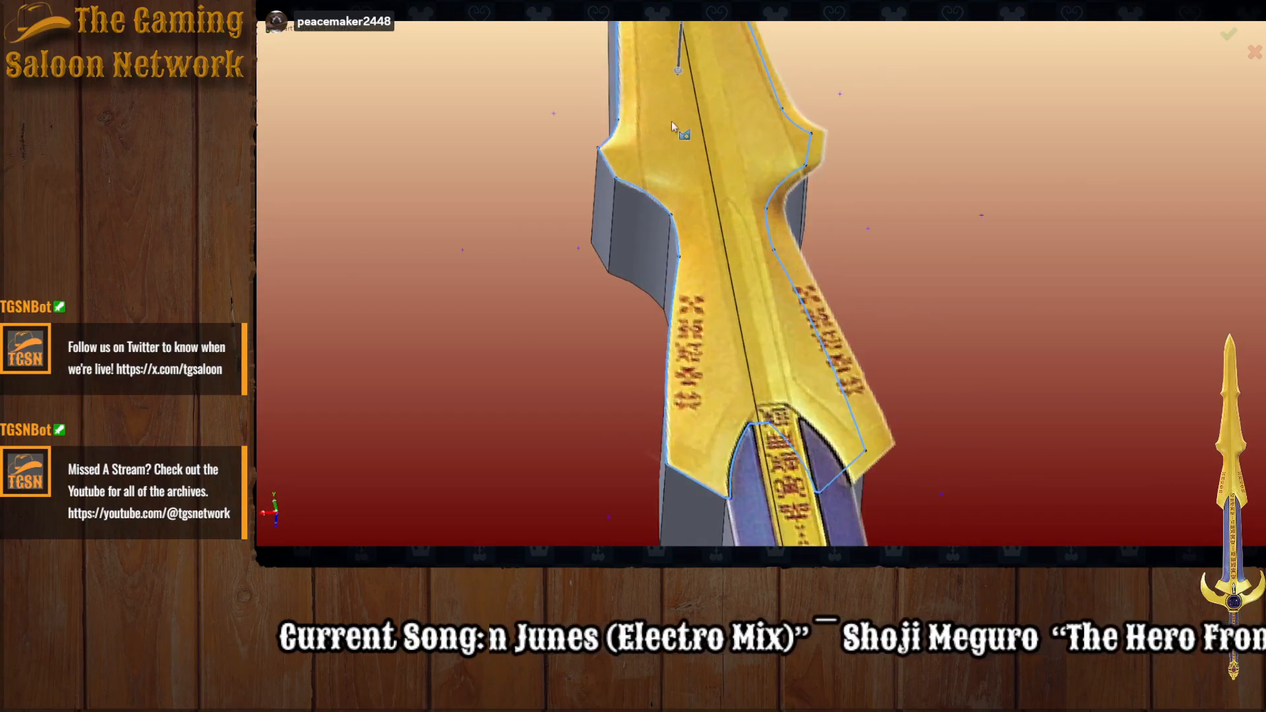
scroll(714, 150, "up", 5)
scroll(743, 225, "down", 1)
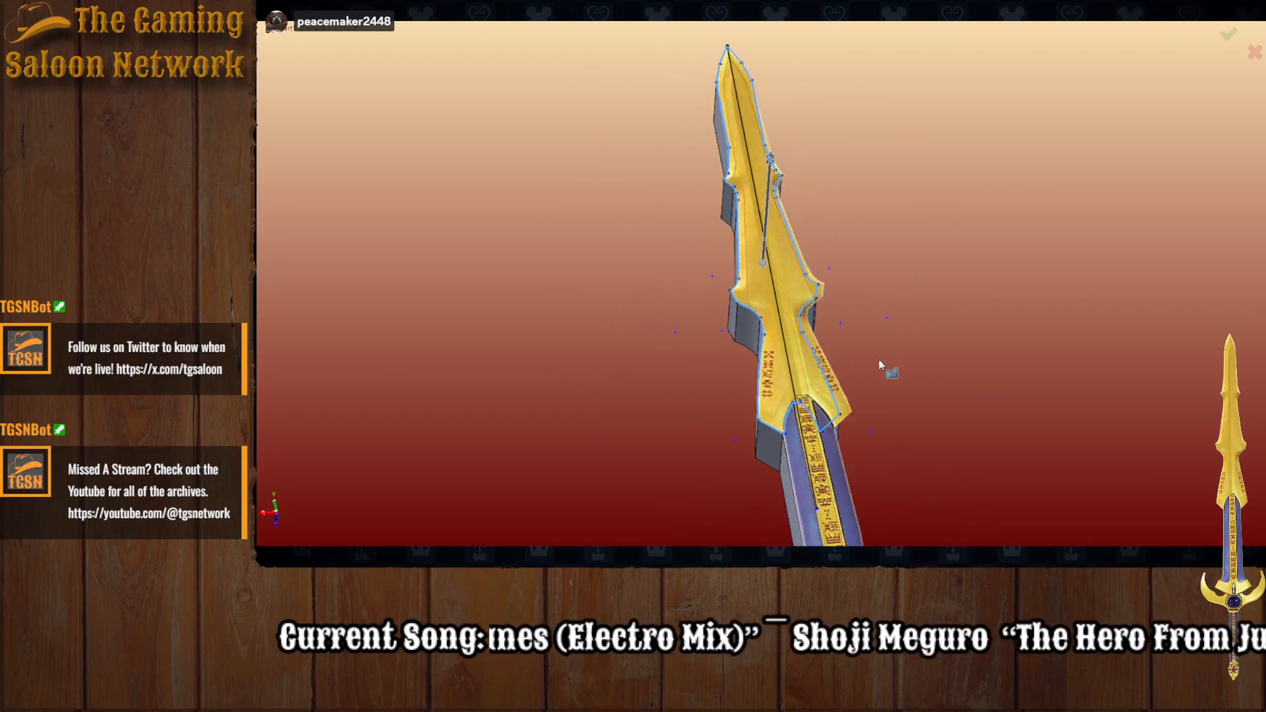
scroll(870, 358, "down", 1)
middle_click_drag(835, 341, 519, 197)
scroll(519, 197, "up", 4)
scroll(520, 197, "up", 2)
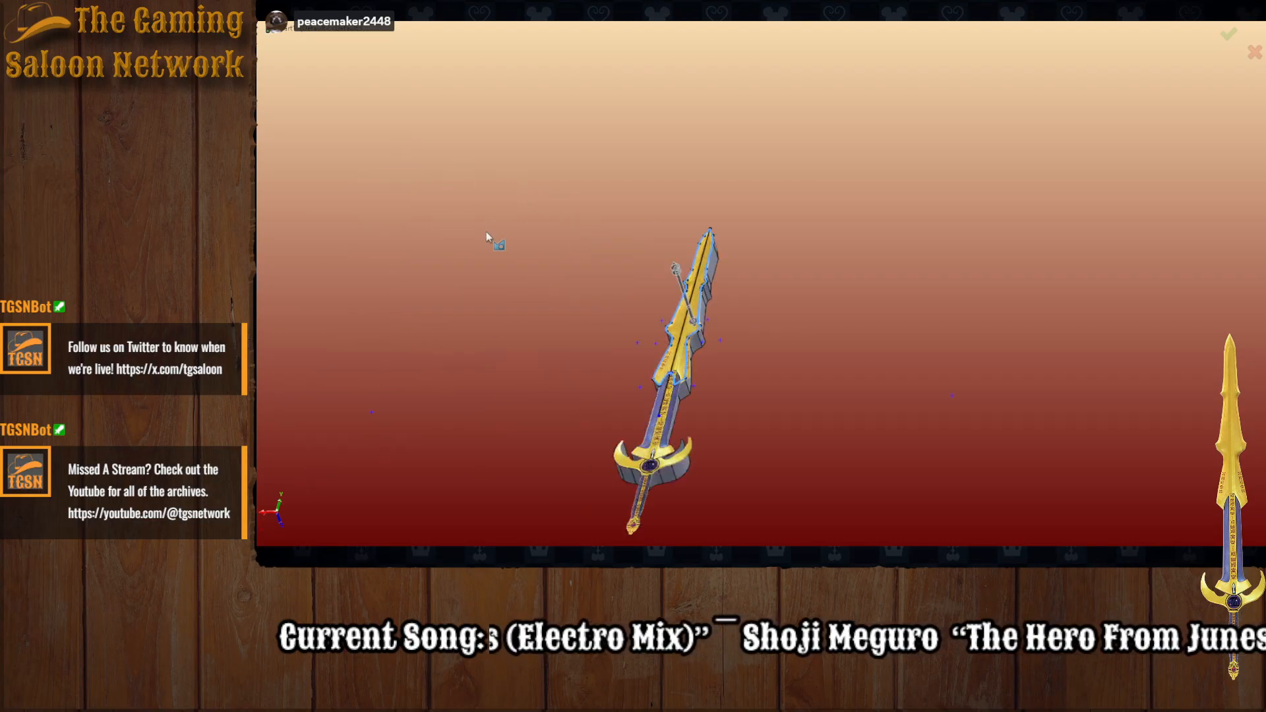
scroll(808, 349, "down", 7)
scroll(736, 323, "up", 1)
scroll(736, 322, "down", 1)
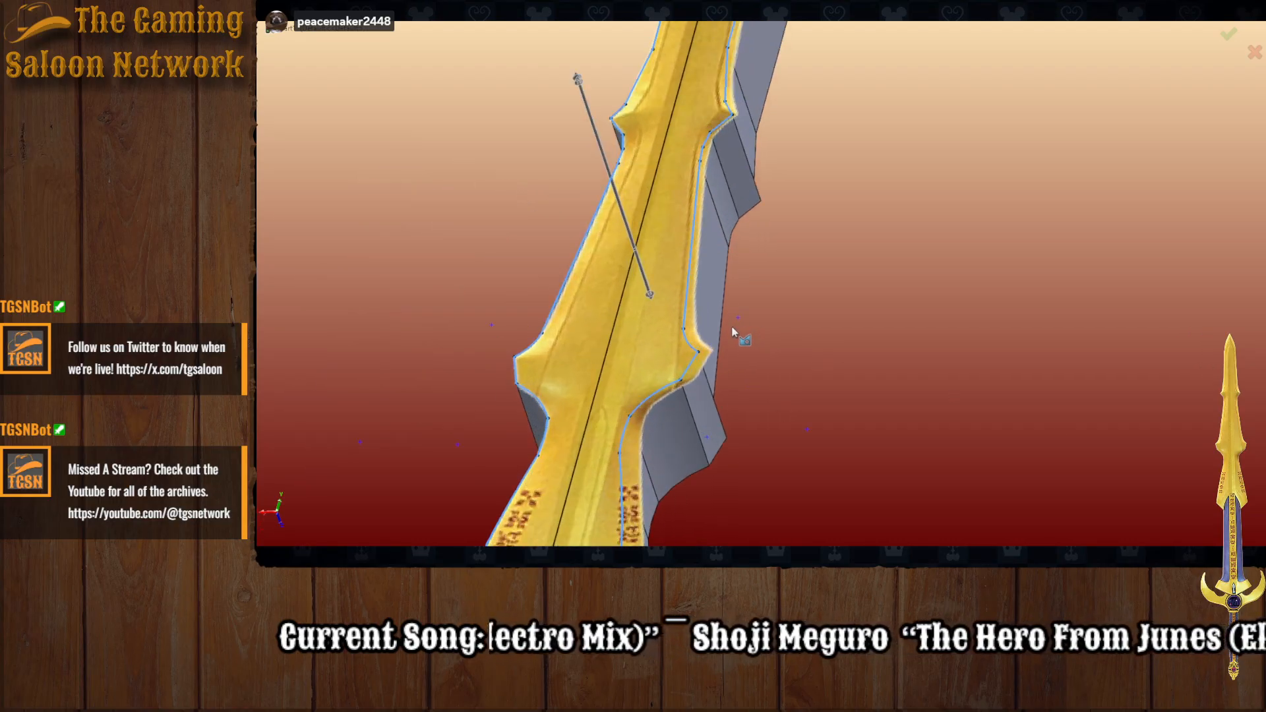
scroll(739, 329, "up", 2)
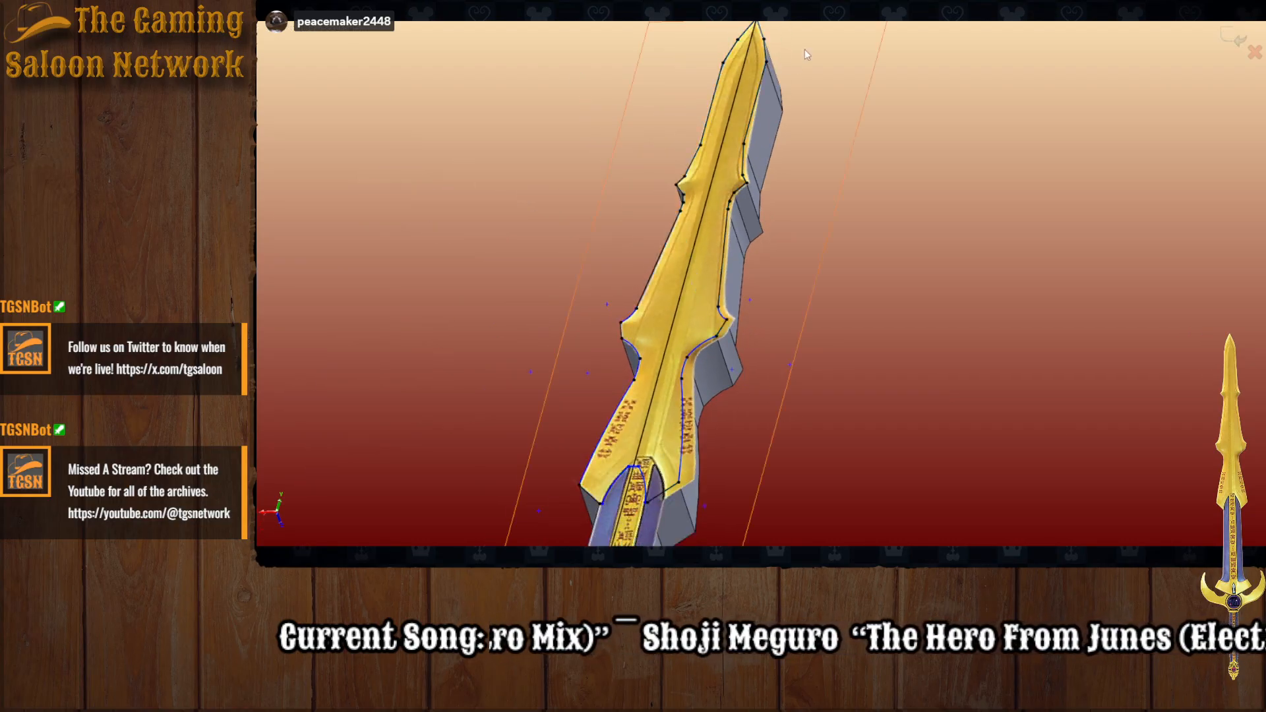
Step: View the blade sketch straight on from the back and examine how its outline fits the reference image around the tip
key("space")
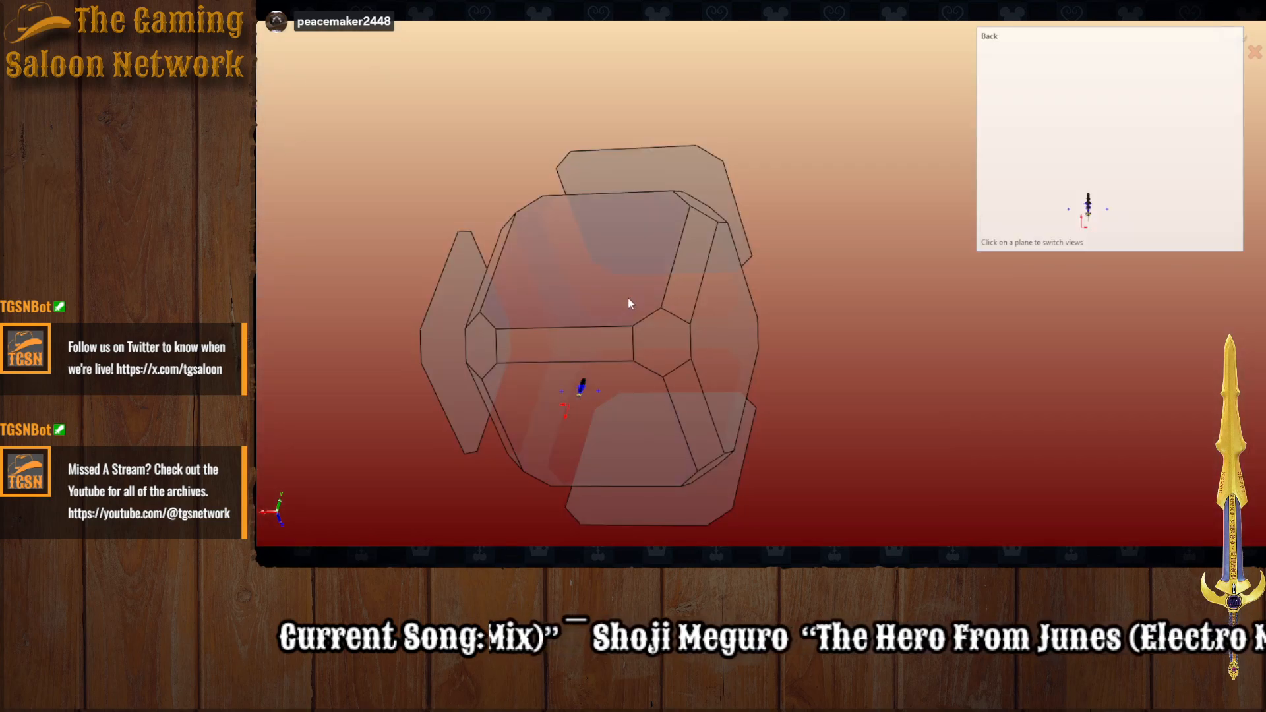
left_click(629, 300)
scroll(892, 327, "up", 5)
scroll(682, 397, "down", 5)
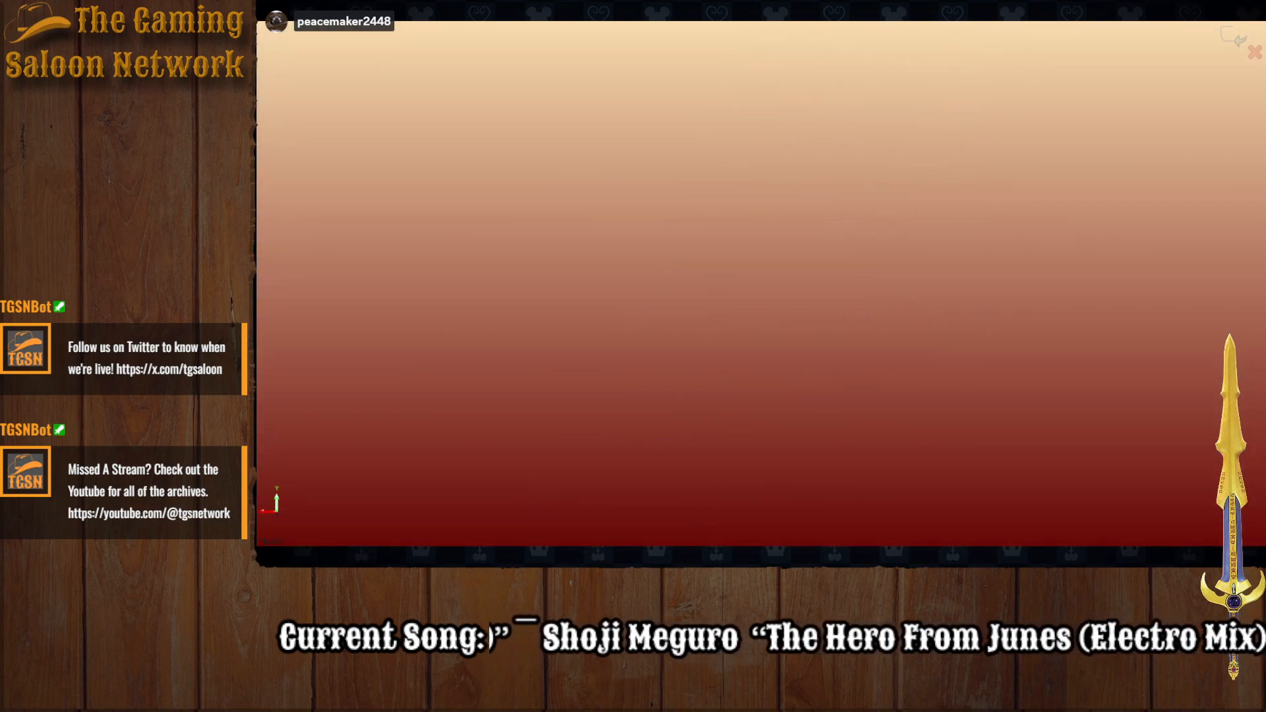
scroll(761, 520, "down", 10)
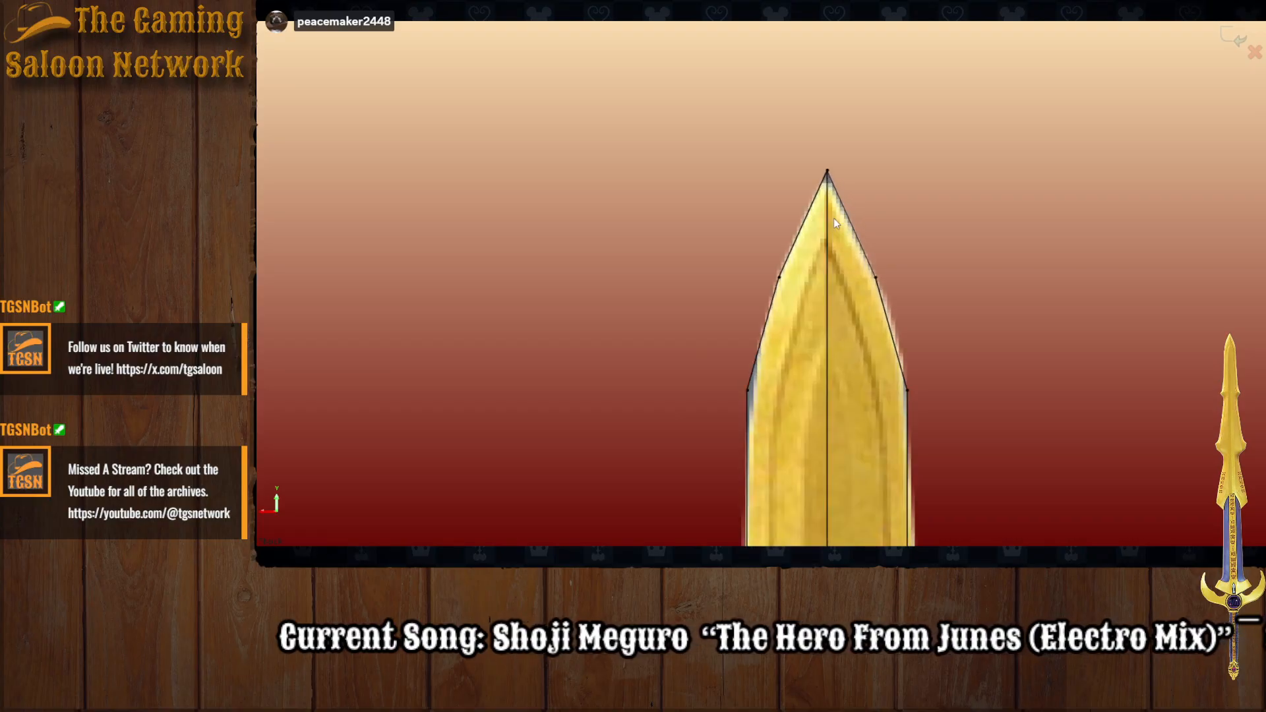
scroll(833, 219, "down", 6)
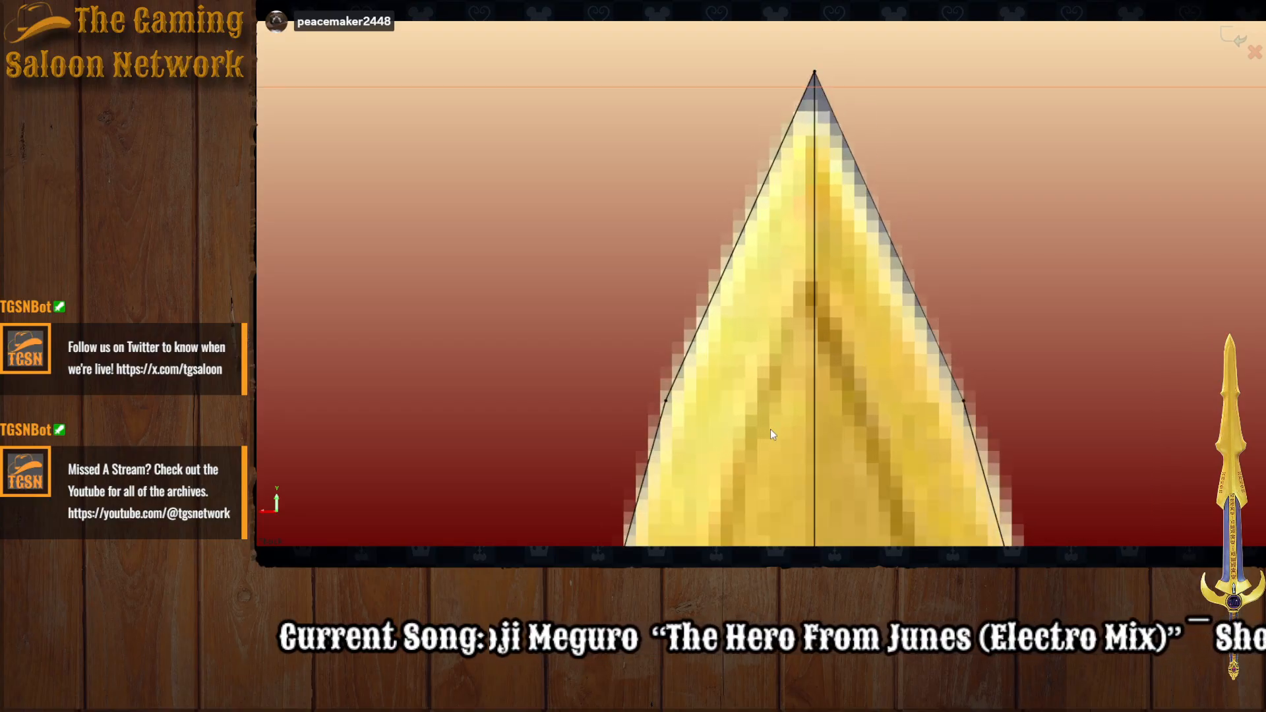
scroll(770, 428, "up", 3)
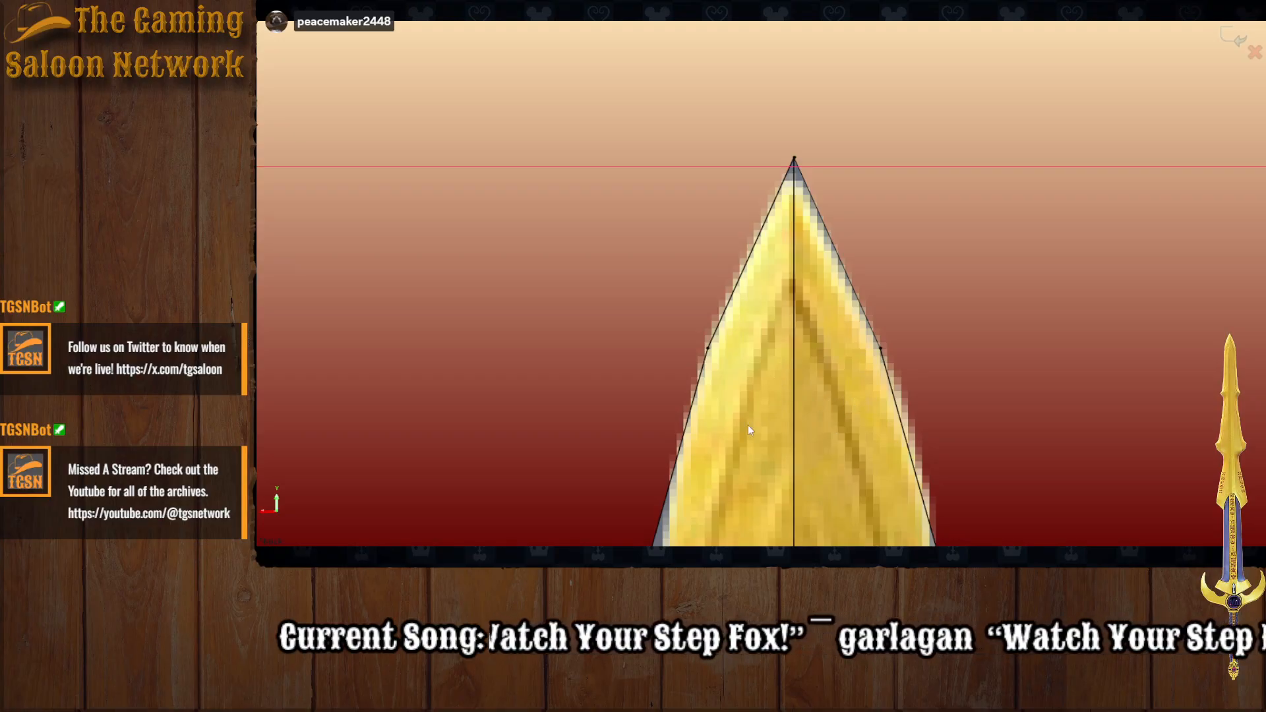
scroll(685, 374, "up", 8)
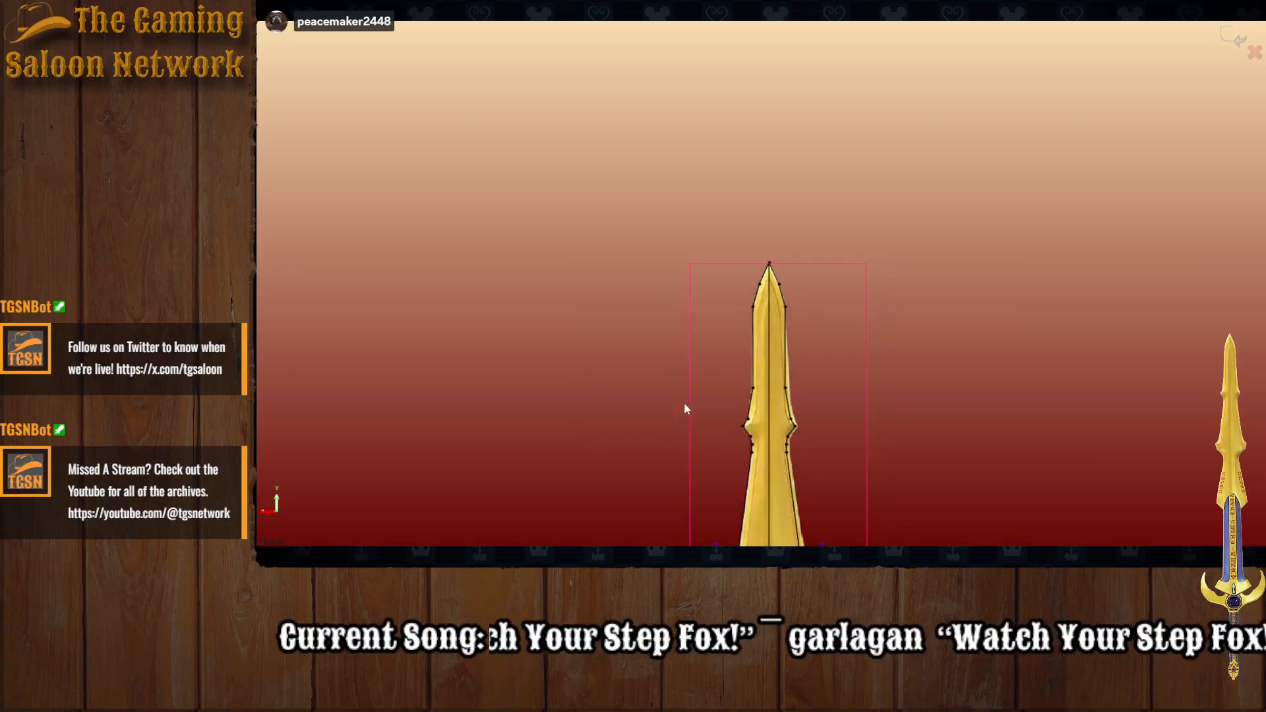
scroll(739, 438, "down", 3)
scroll(748, 437, "up", 2)
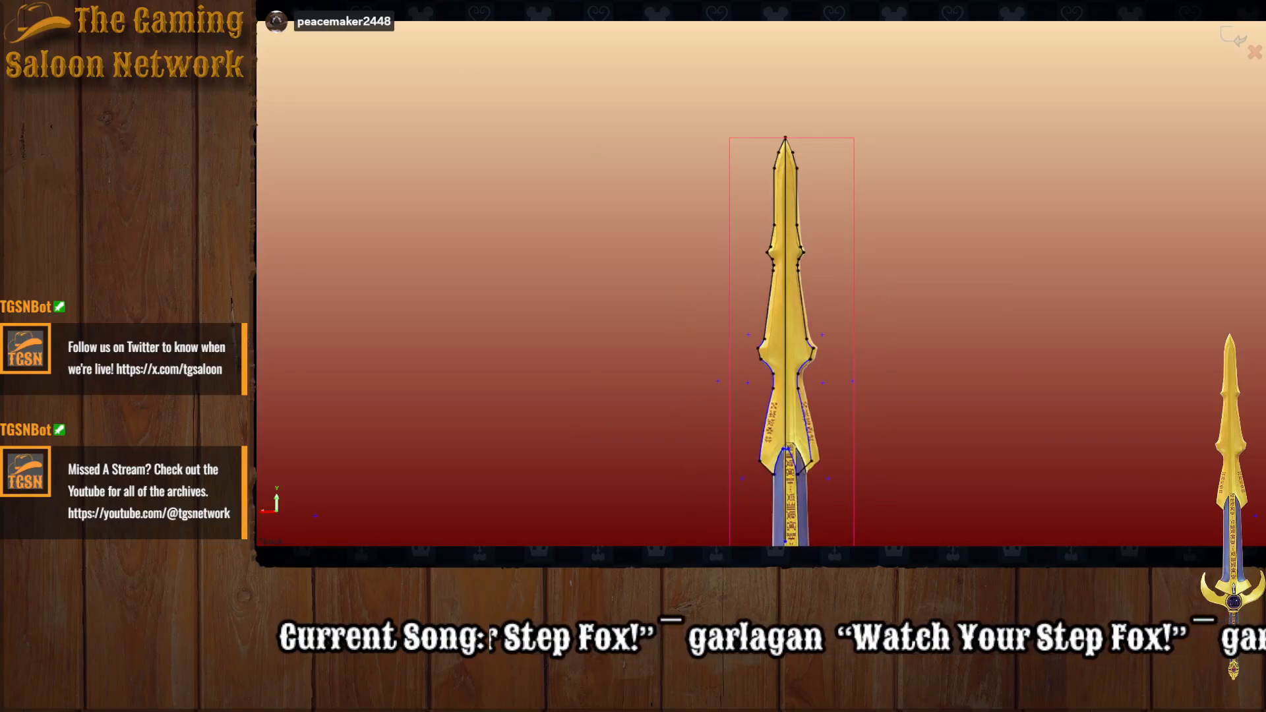
scroll(821, 146, "down", 3)
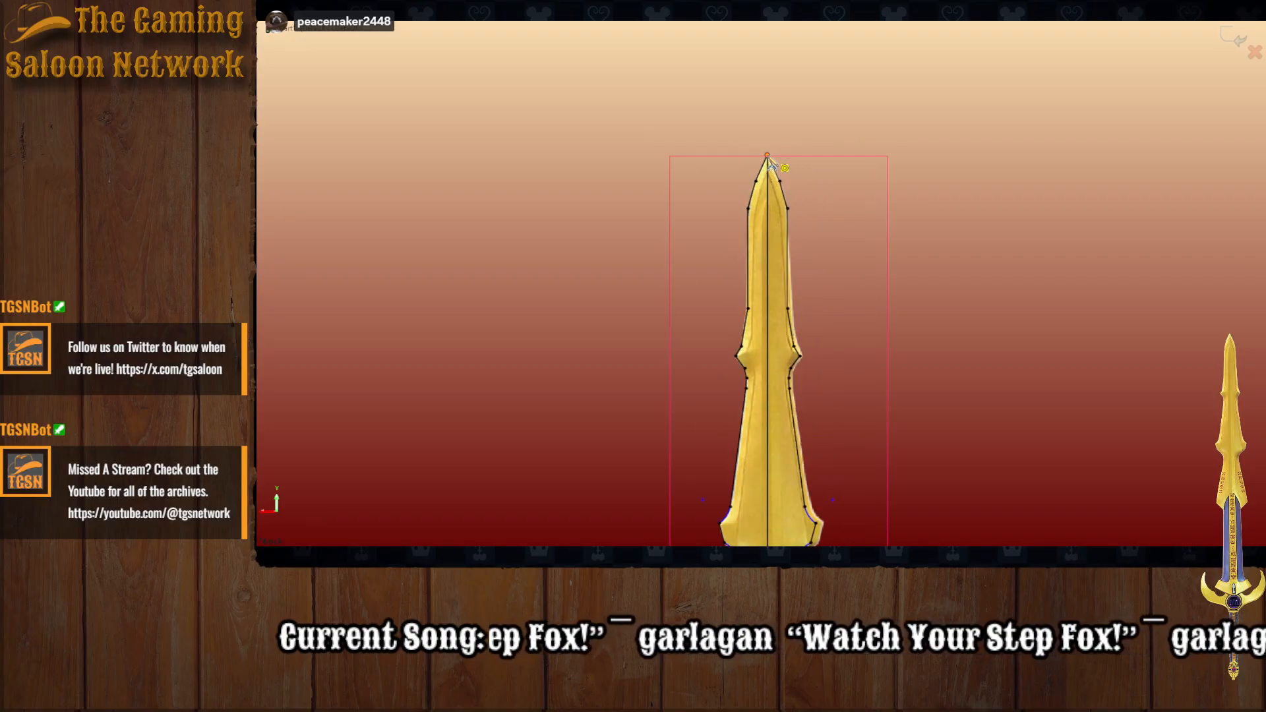
Step: Draw a three-point arc from the blade tip to the outline's lower left corner, bulging outward past the left edge
left_click(767, 156)
scroll(726, 447, "down", 5)
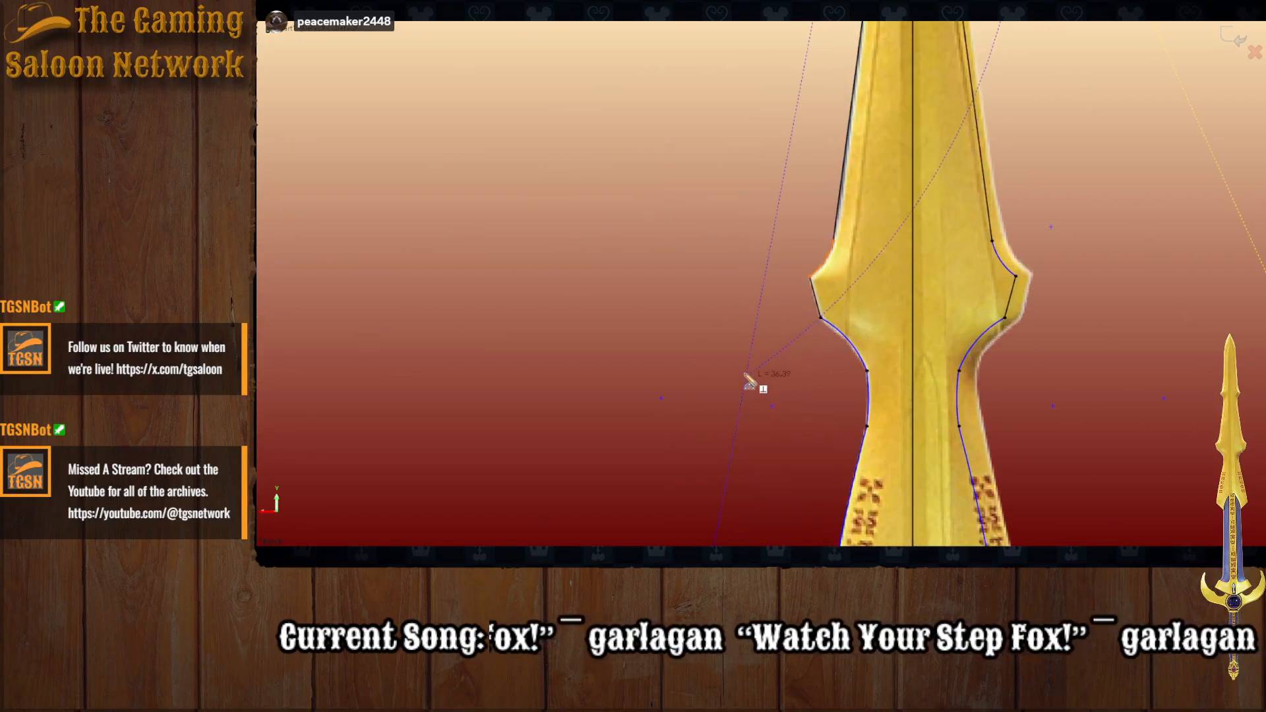
scroll(823, 382, "up", 4)
scroll(766, 351, "down", 4)
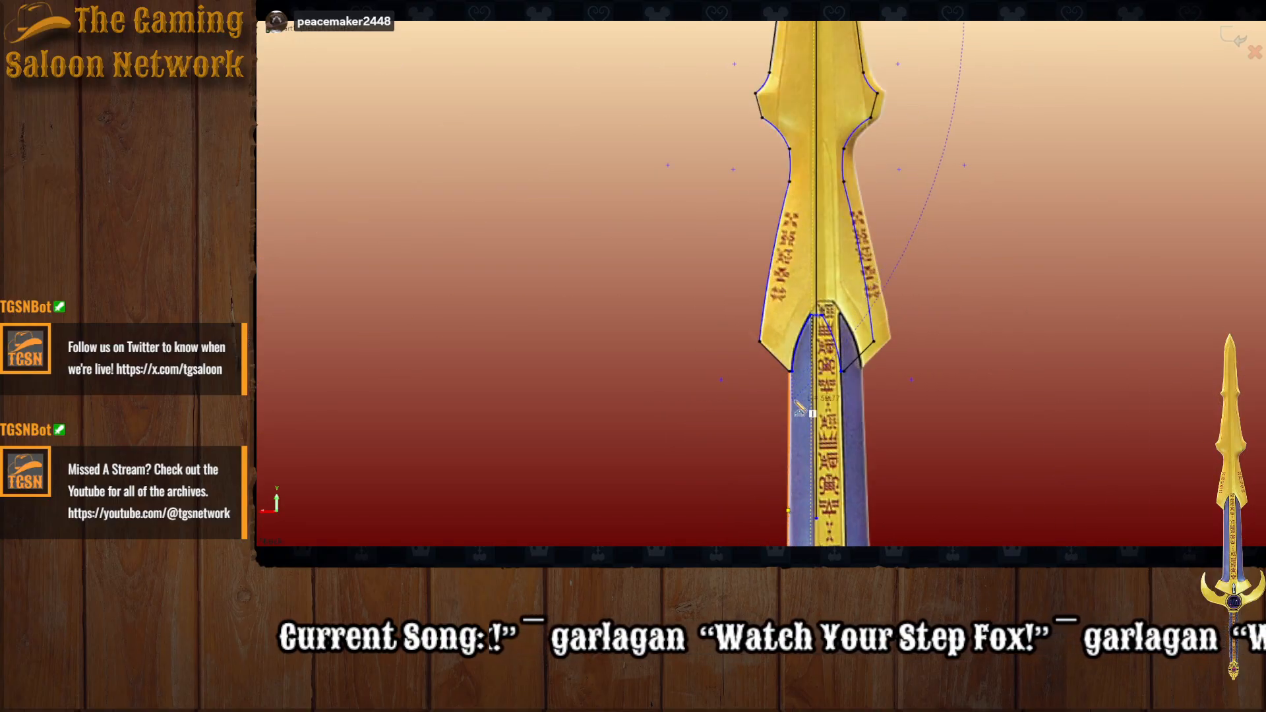
left_click(760, 342)
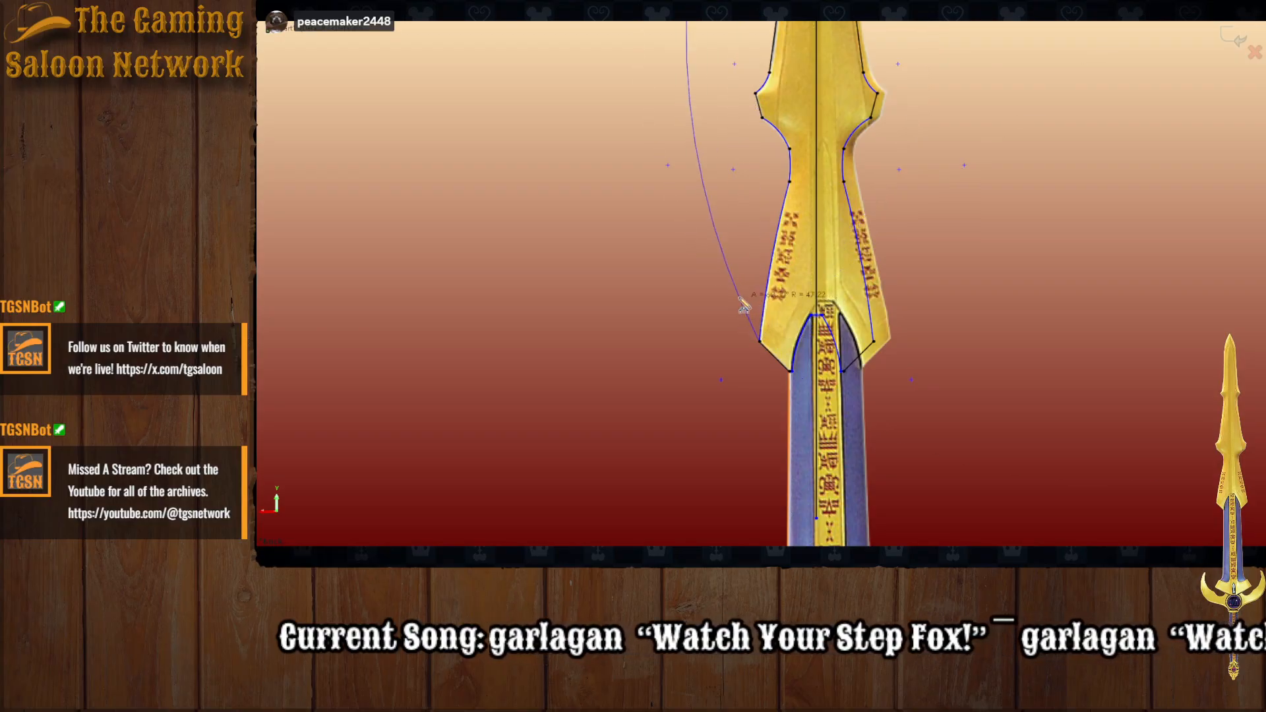
left_click(741, 297)
Step: Trim away the outline segments on both sides of the blade from the tip down to just above the upper barbs
scroll(806, 188, "up", 4)
scroll(808, 194, "up", 2)
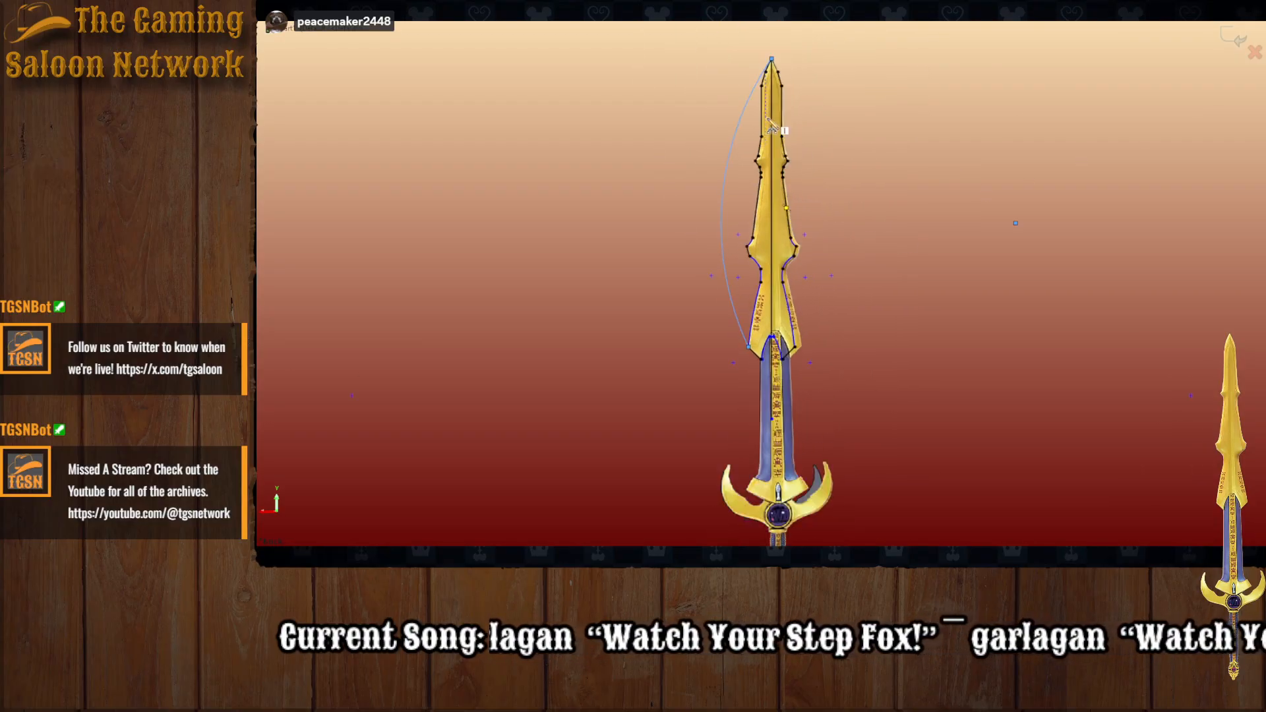
scroll(782, 109, "down", 5)
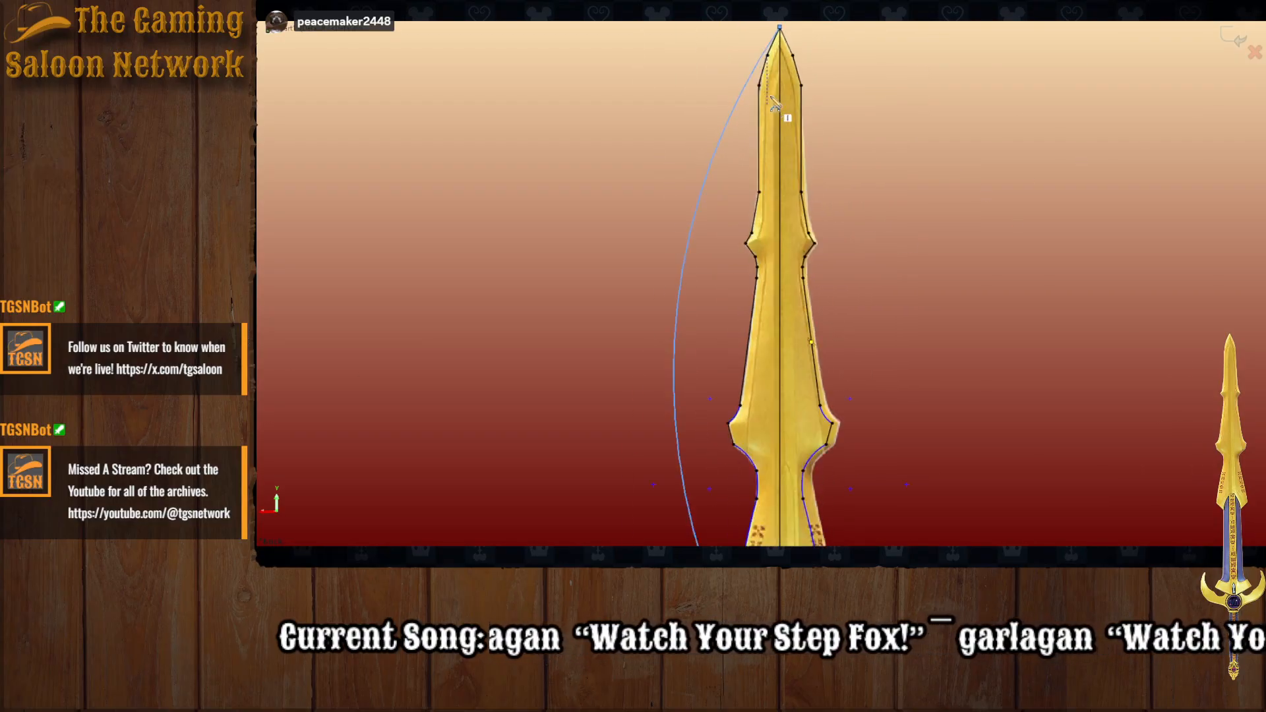
left_click(768, 40)
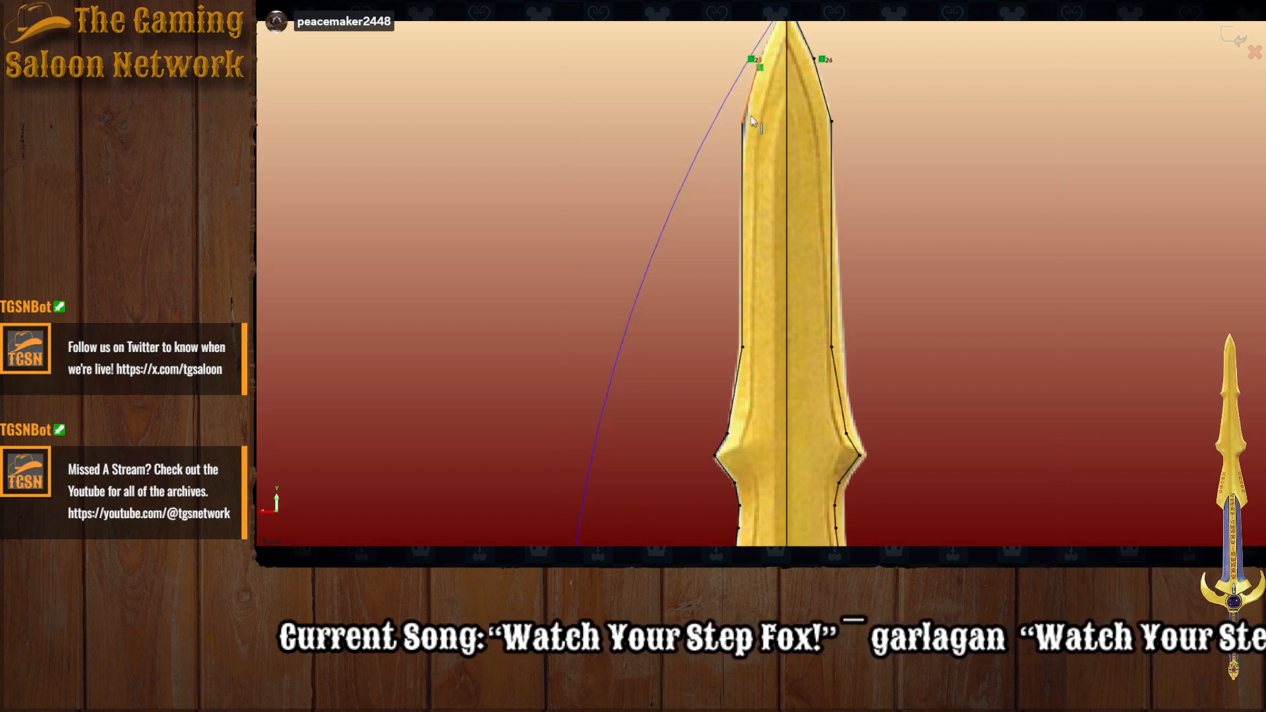
left_click(750, 99)
left_click(744, 152)
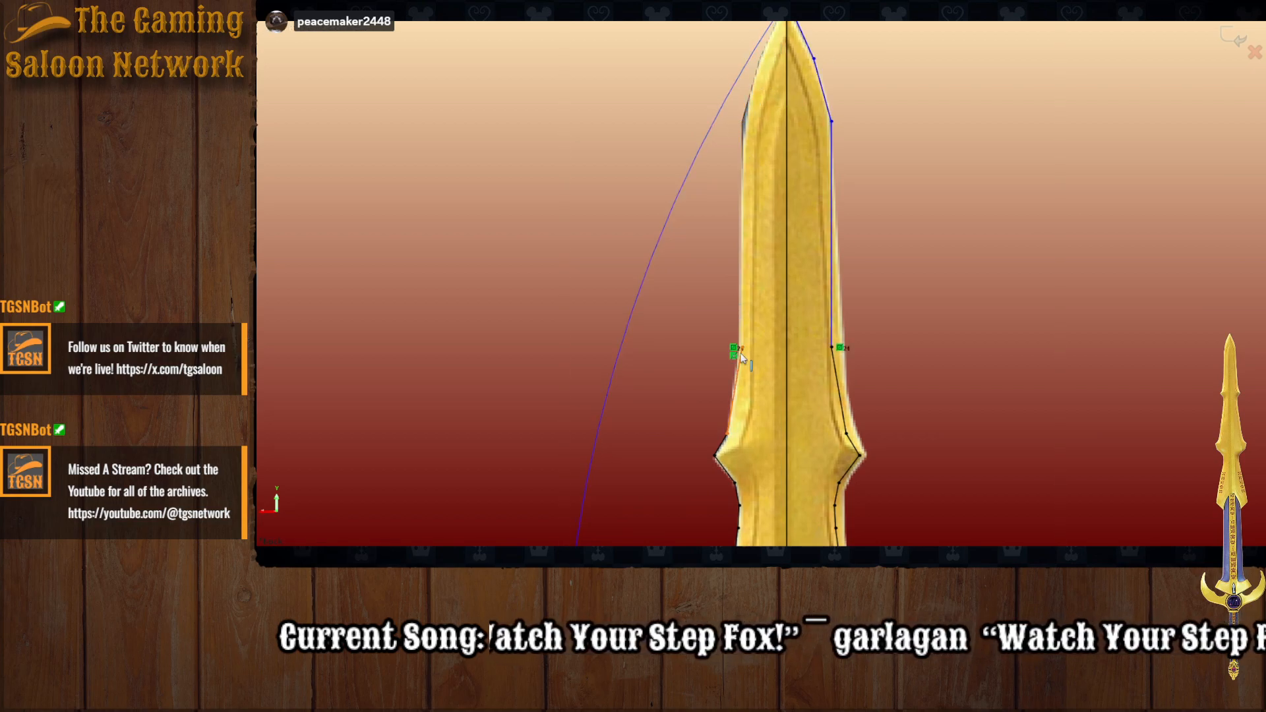
left_click(833, 277)
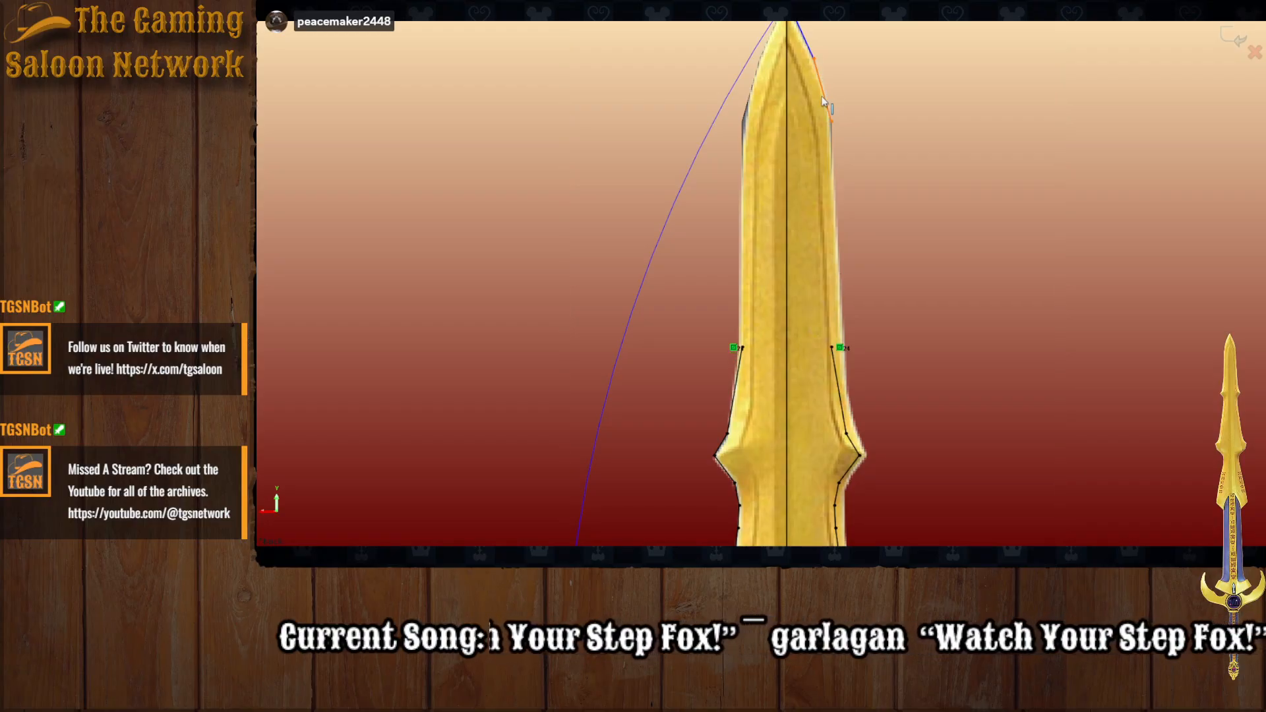
left_click(828, 92)
left_click(810, 53)
Step: Trim away the outline segments around both upper barbs and the short left segment just below them
scroll(758, 297, "up", 3)
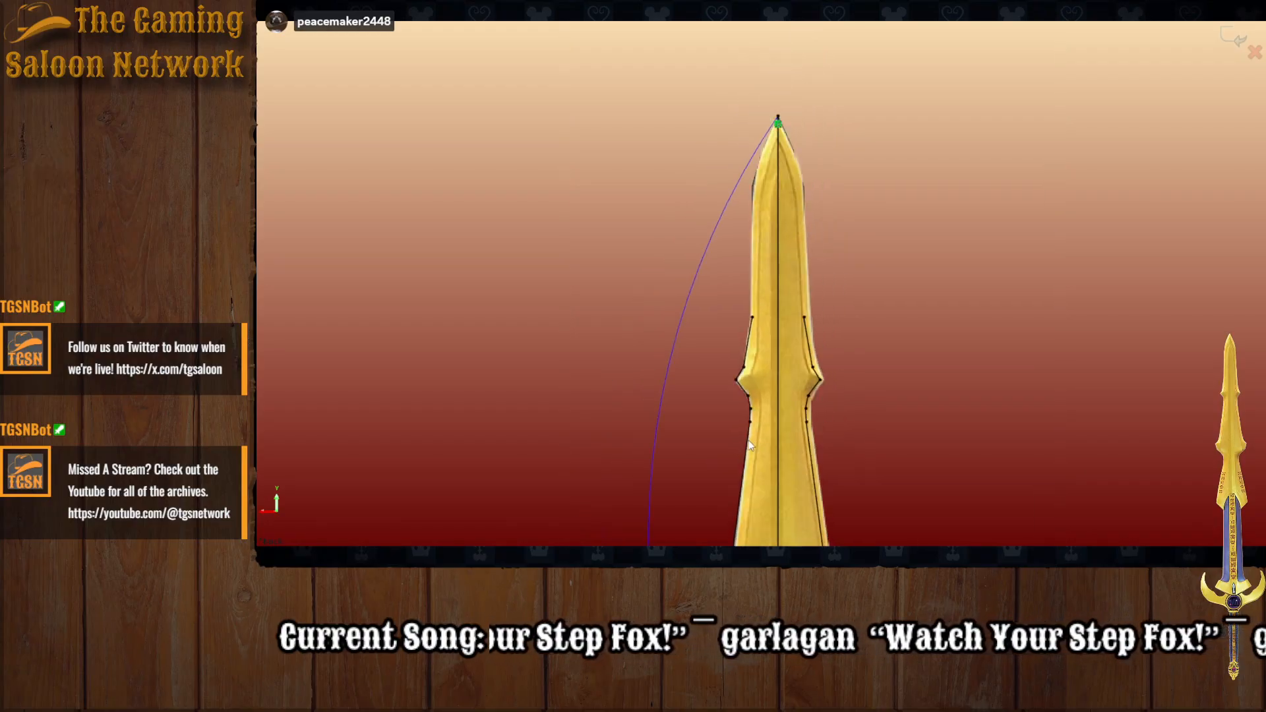
scroll(754, 188, "down", 5)
left_click(756, 186)
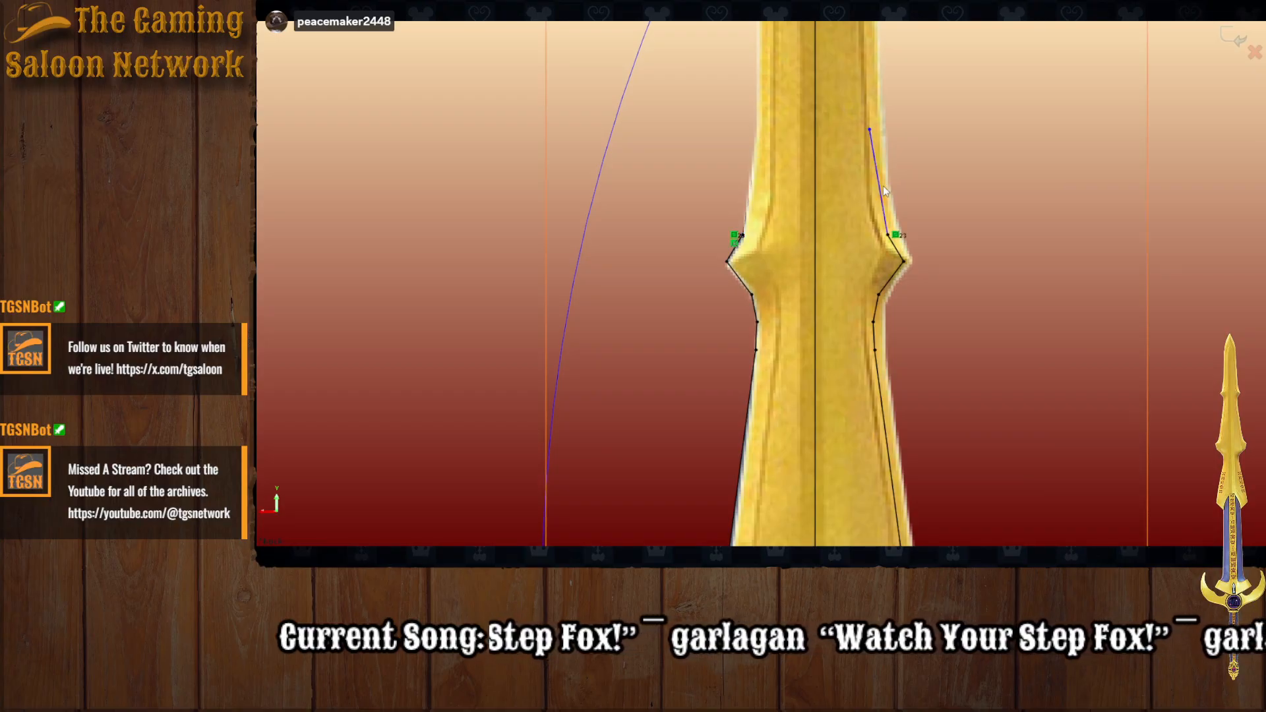
left_click(881, 185)
left_click(902, 253)
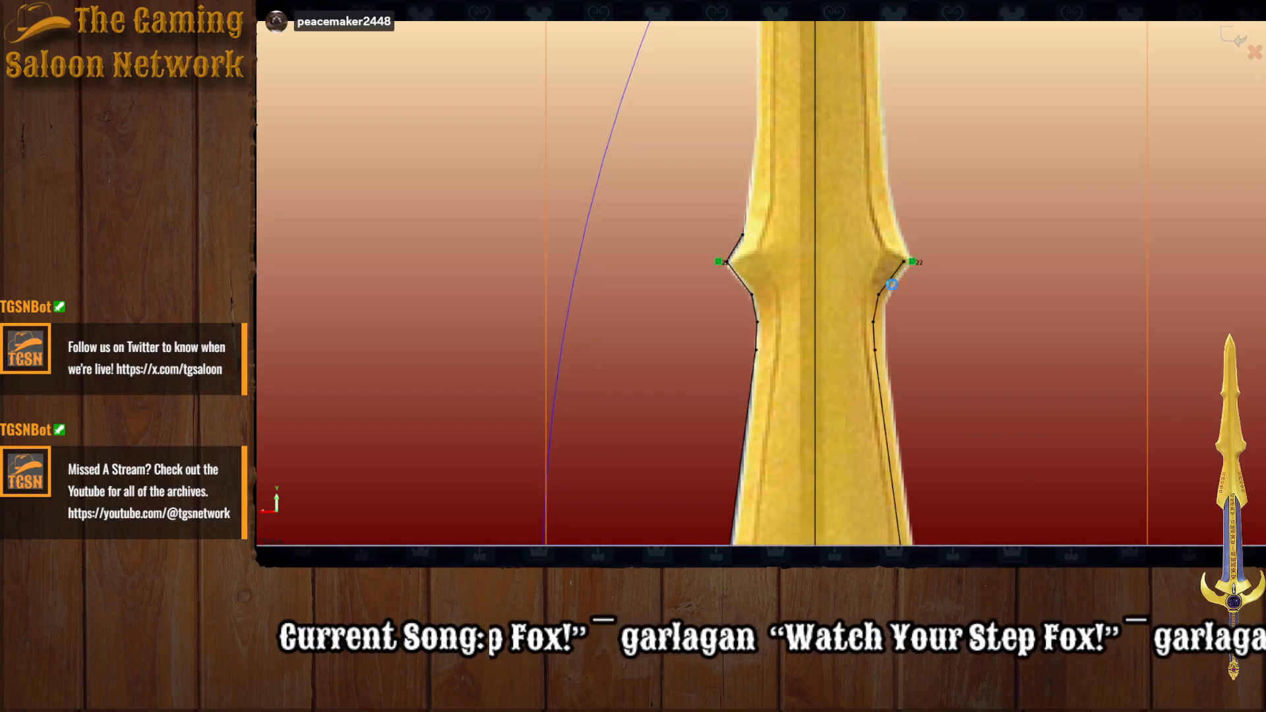
left_click(891, 280)
left_click(881, 315)
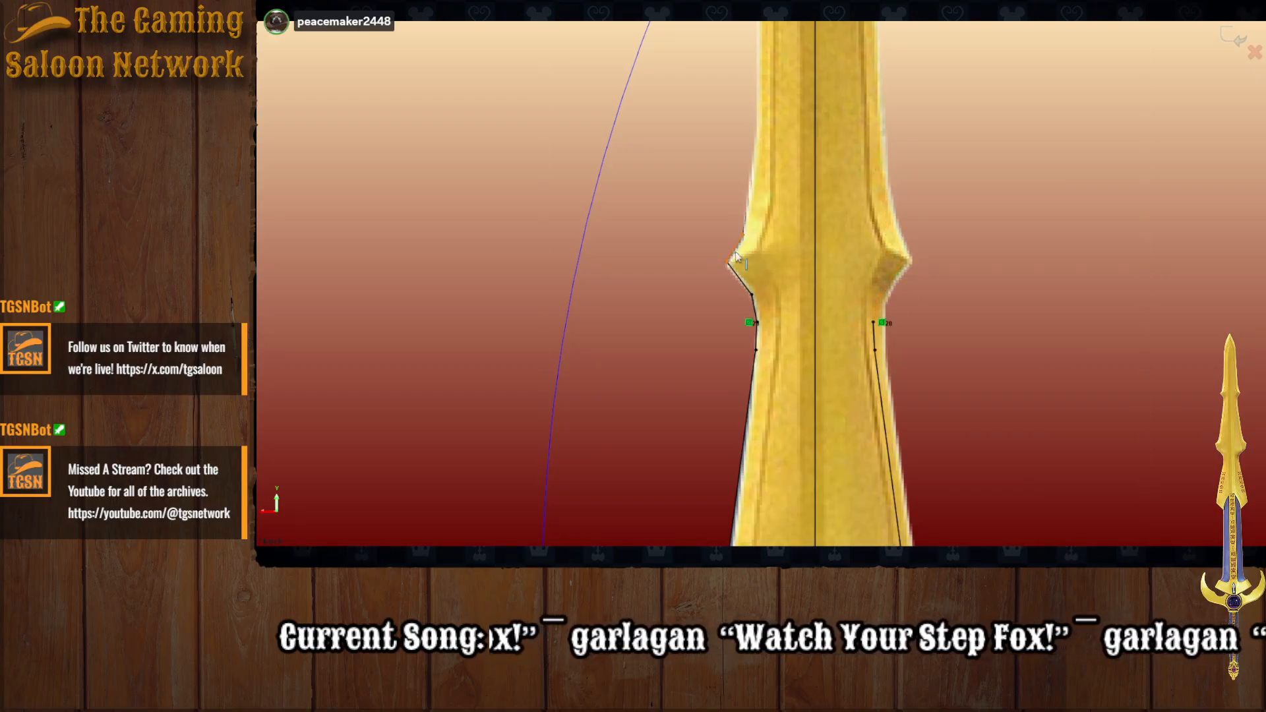
left_click(756, 301)
left_click(755, 301)
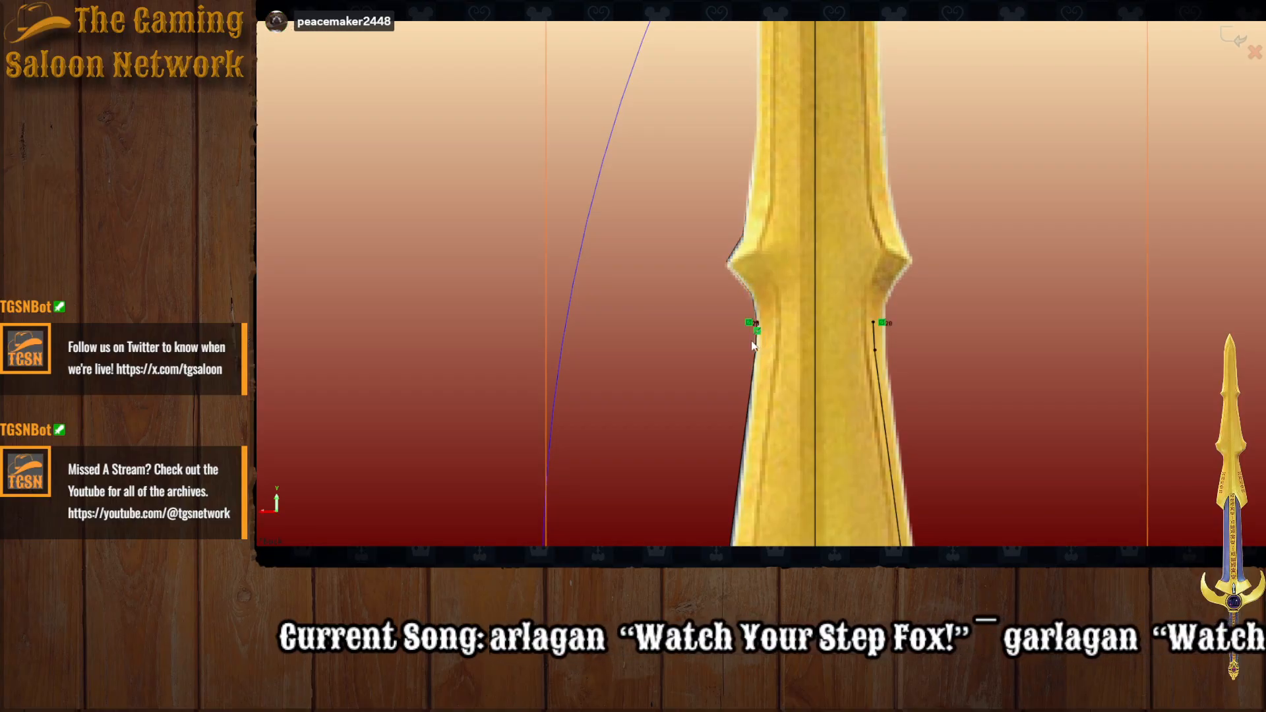
left_click(759, 340)
Step: Trim away the long side edges below the upper barbs and the outline segments around the two lower barbs
scroll(766, 396, "up", 2)
scroll(769, 430, "down", 3)
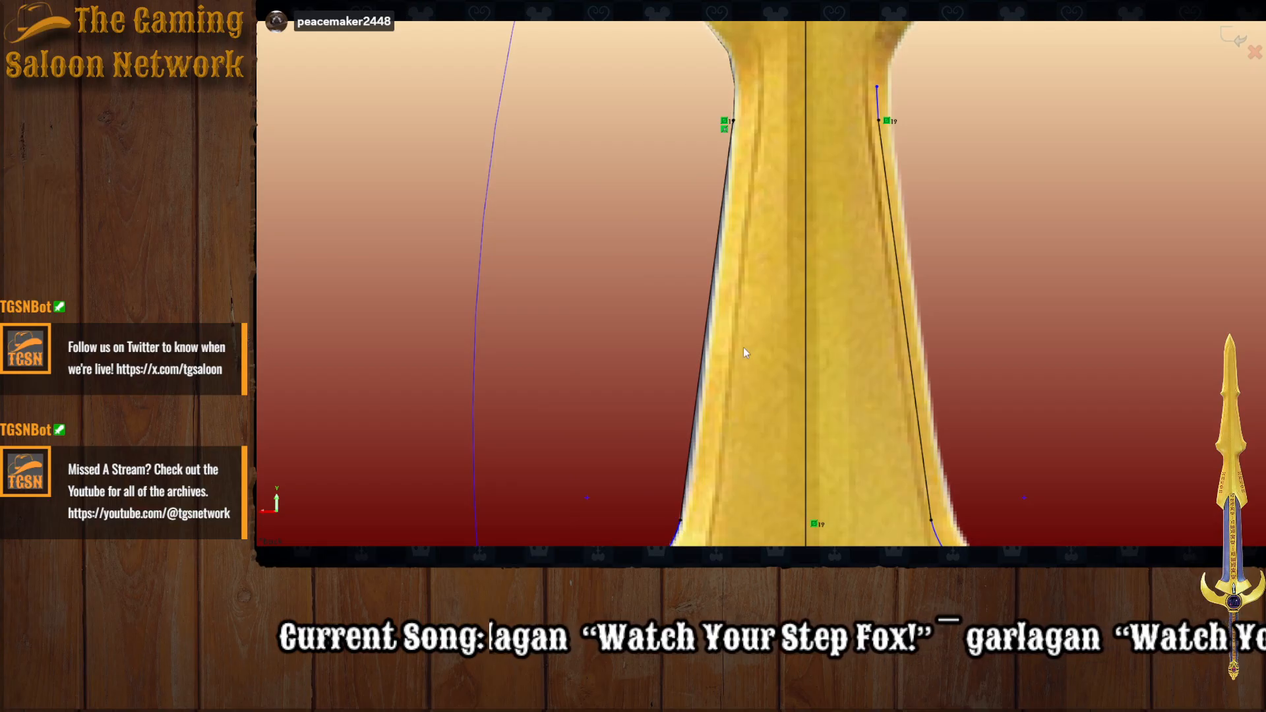
left_click(713, 303)
scroll(728, 438, "up", 2)
scroll(729, 436, "down", 3)
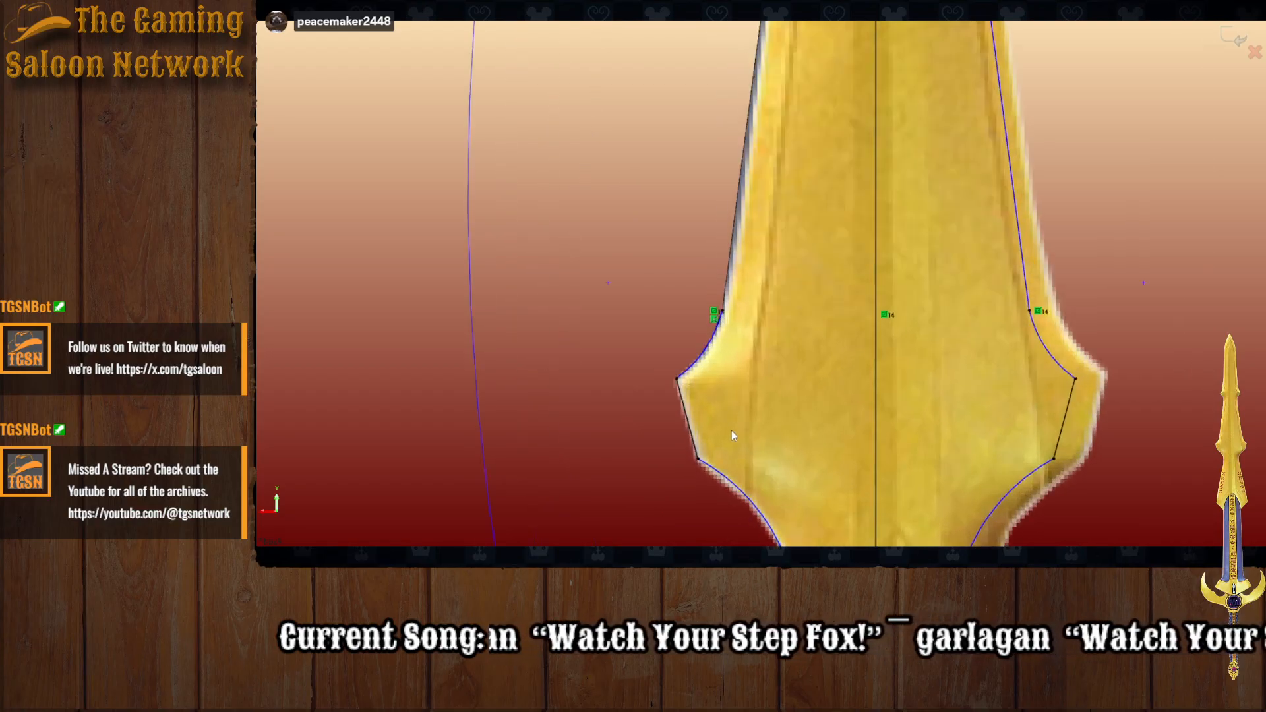
left_click(713, 347)
left_click(712, 345)
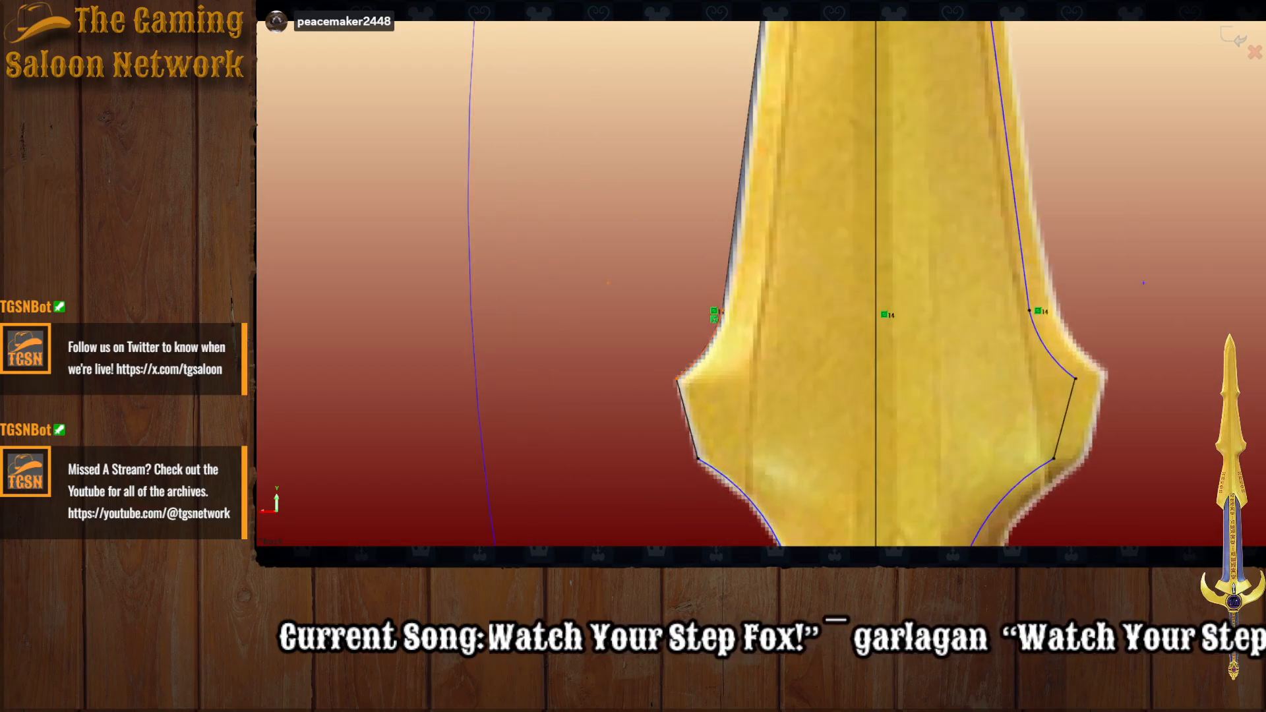
scroll(715, 423, "up", 1)
scroll(714, 423, "down", 1)
left_click(703, 390)
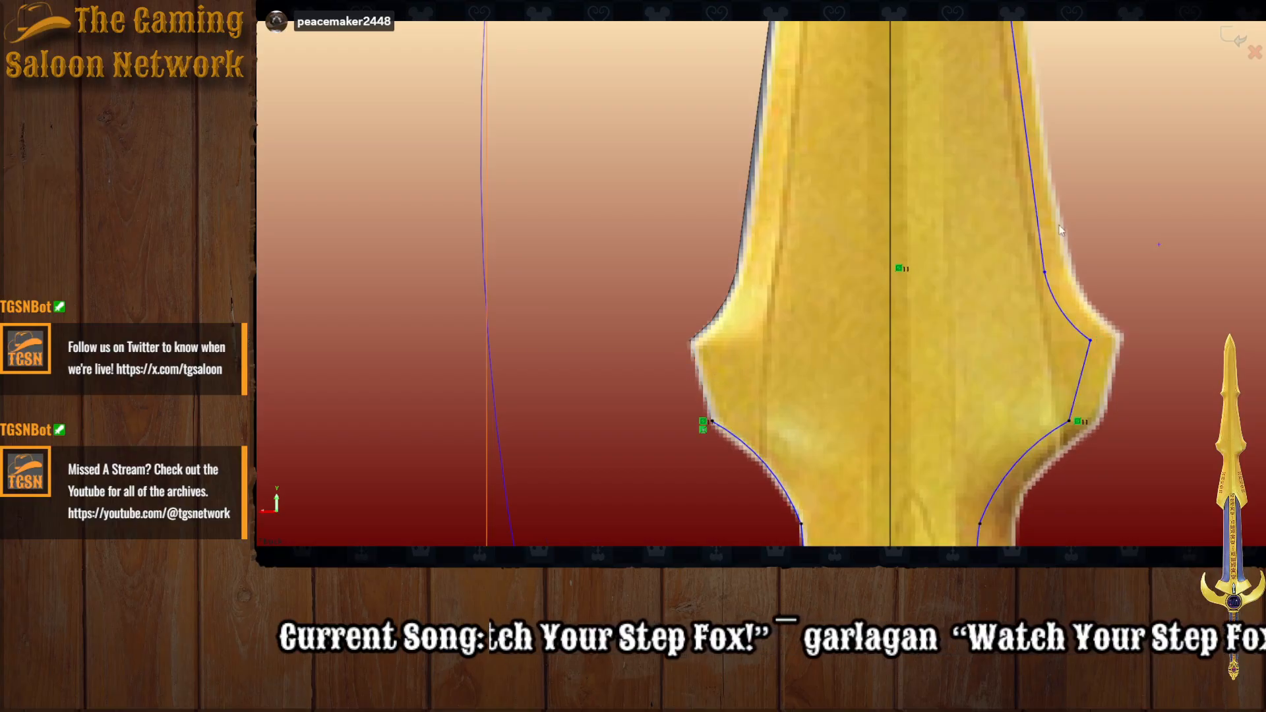
left_click(1038, 228)
left_click(1061, 310)
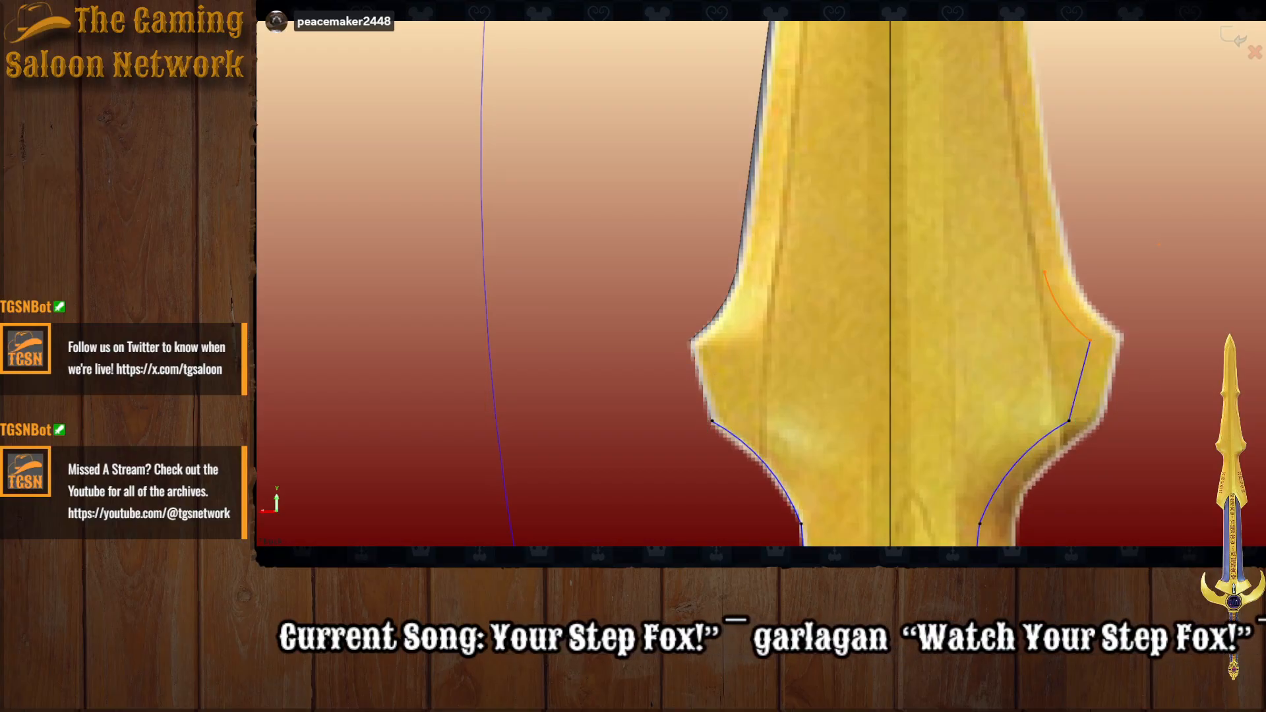
left_click(1083, 375)
Step: Trim away the concave curves below both lower barbs and the left waist curve of the blade outline
scroll(1016, 450, "up", 2)
scroll(1015, 450, "up", 5)
scroll(851, 329, "down", 5)
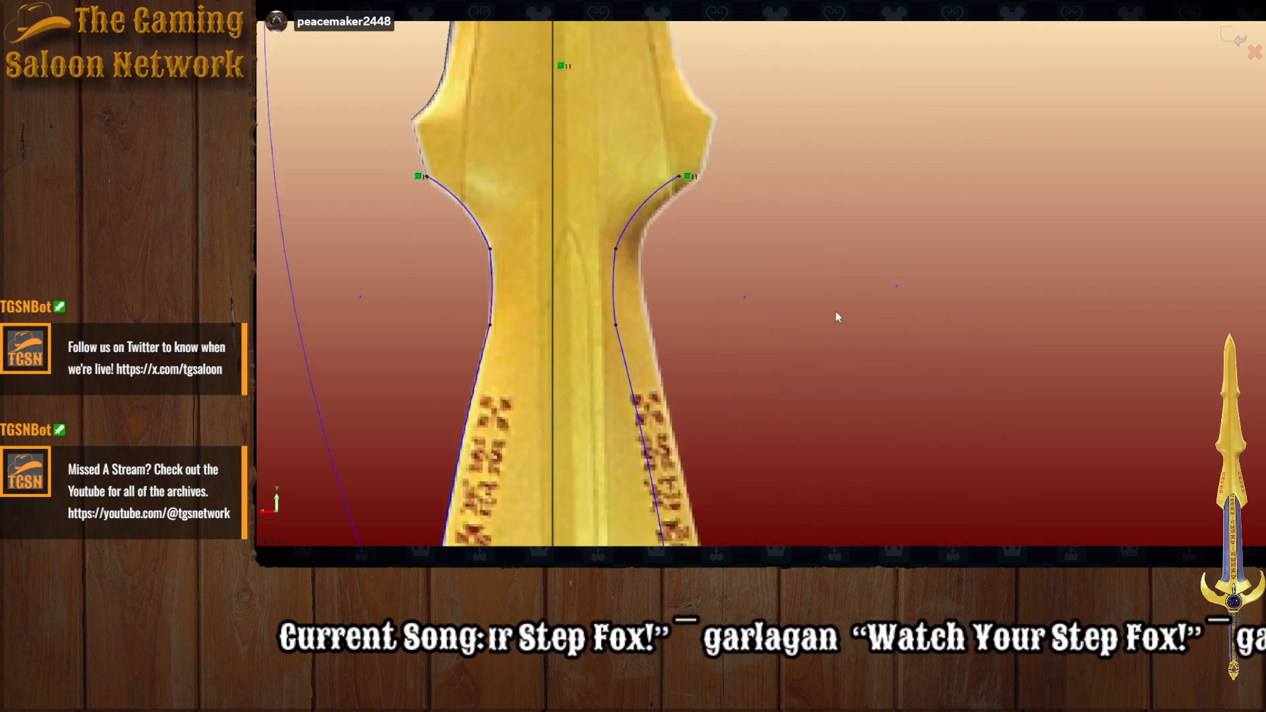
left_click(639, 212)
left_click(482, 222)
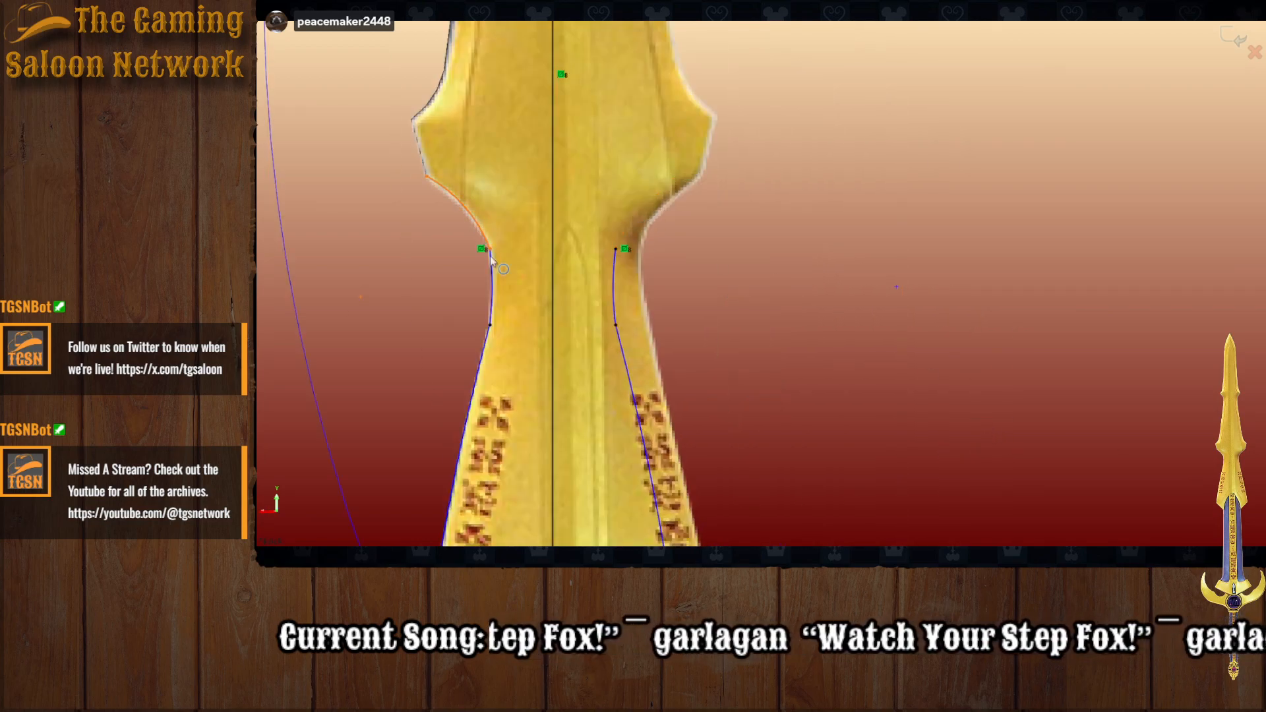
left_click(490, 283)
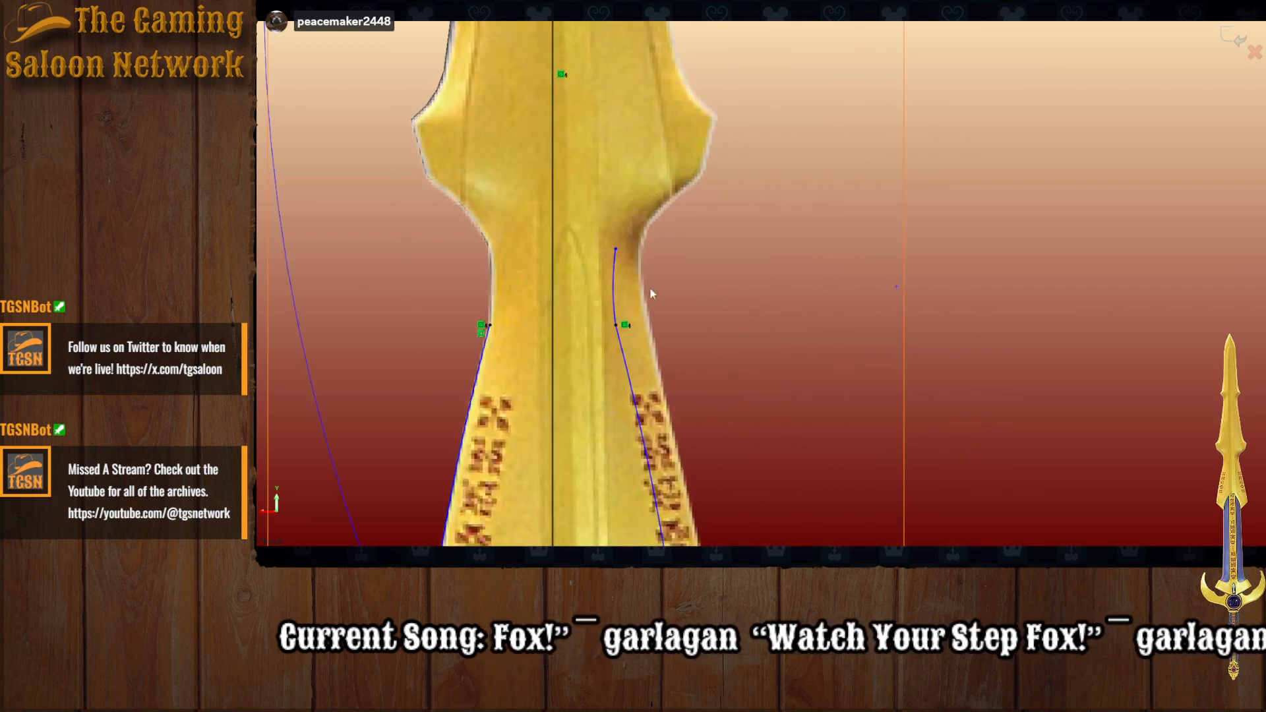
Step: Trim away the right waist curve and both flared edges running down to the blade's lower corners
scroll(635, 427, "up", 2)
scroll(635, 428, "down", 3)
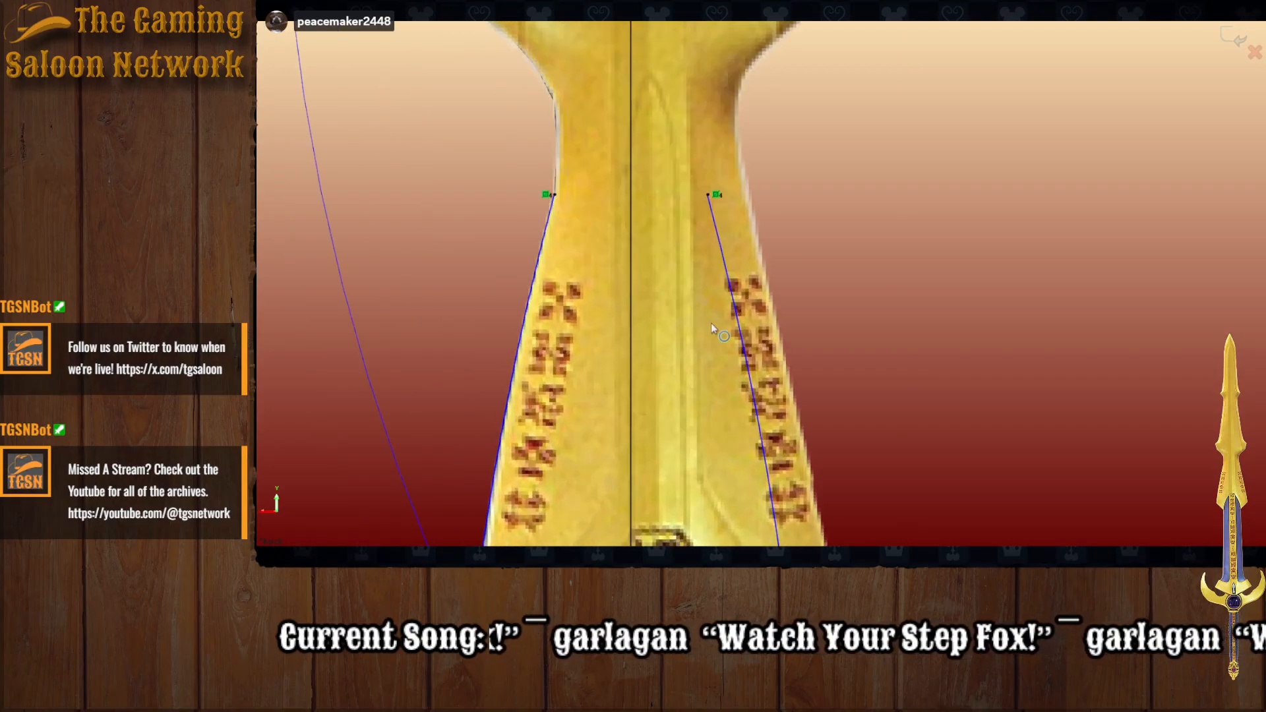
scroll(614, 325, "up", 2)
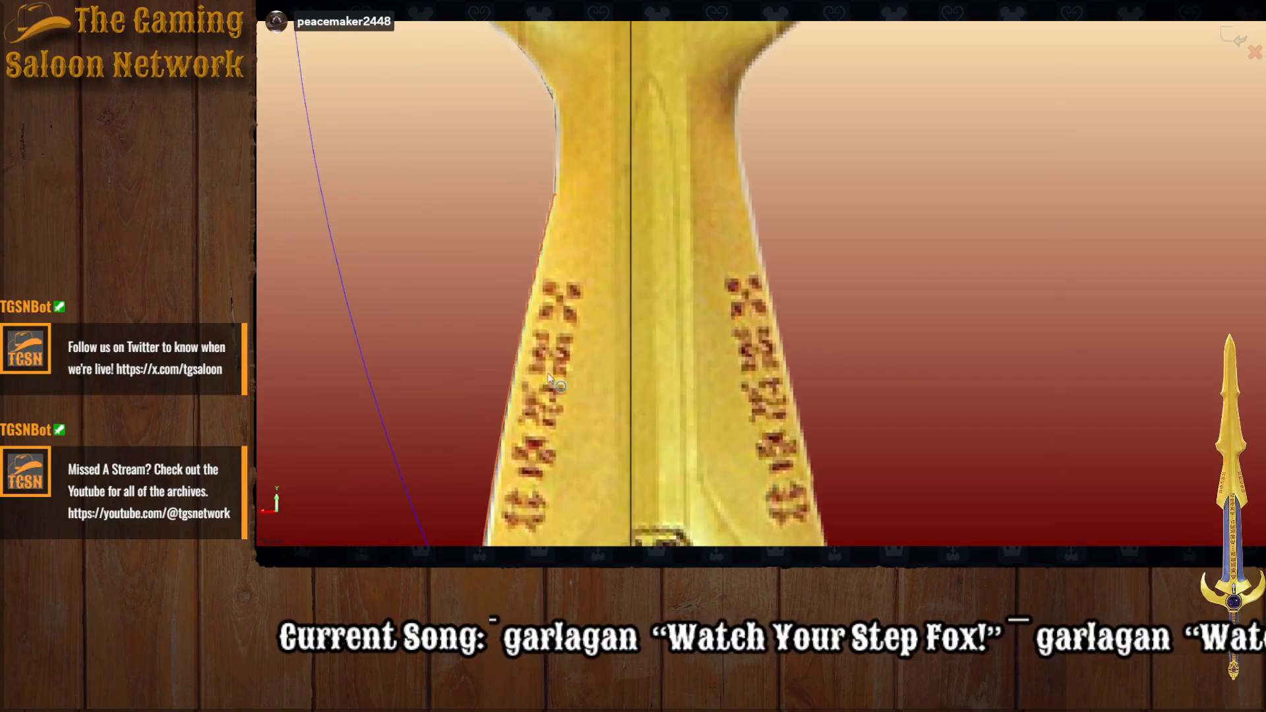
scroll(616, 458, "up", 2)
scroll(690, 410, "down", 3)
scroll(837, 381, "down", 2)
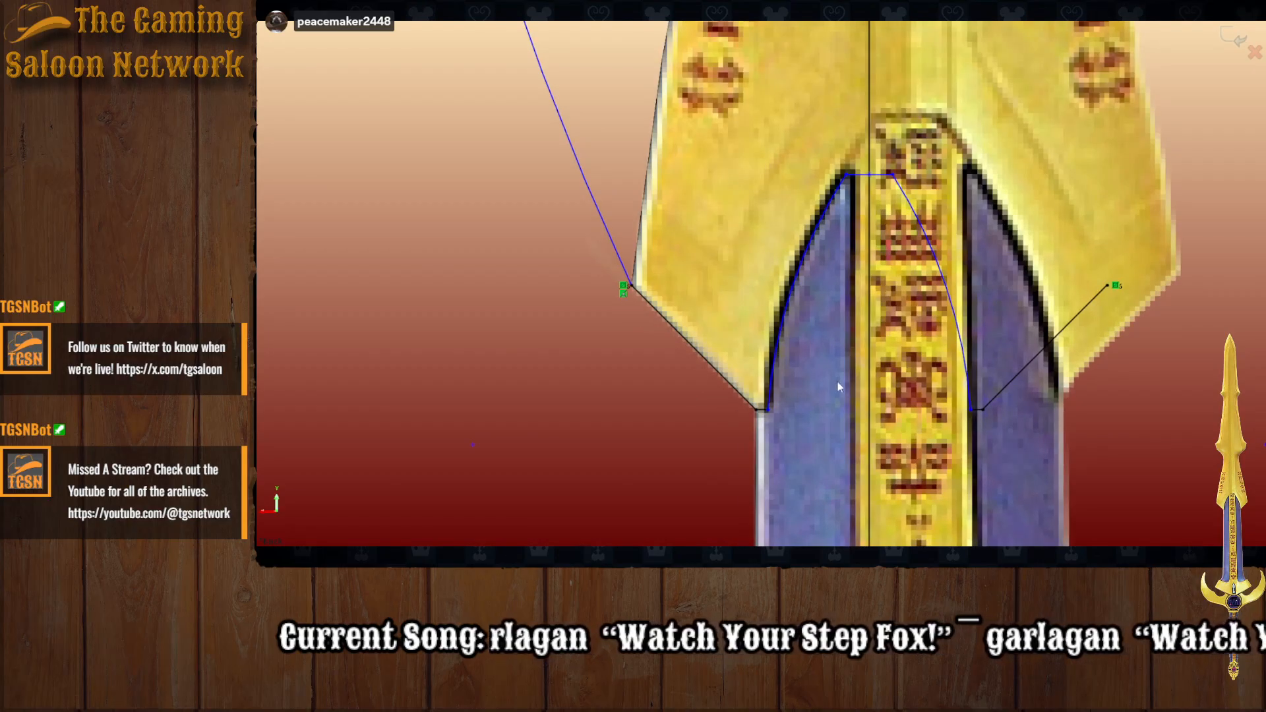
scroll(853, 322, "down", 2)
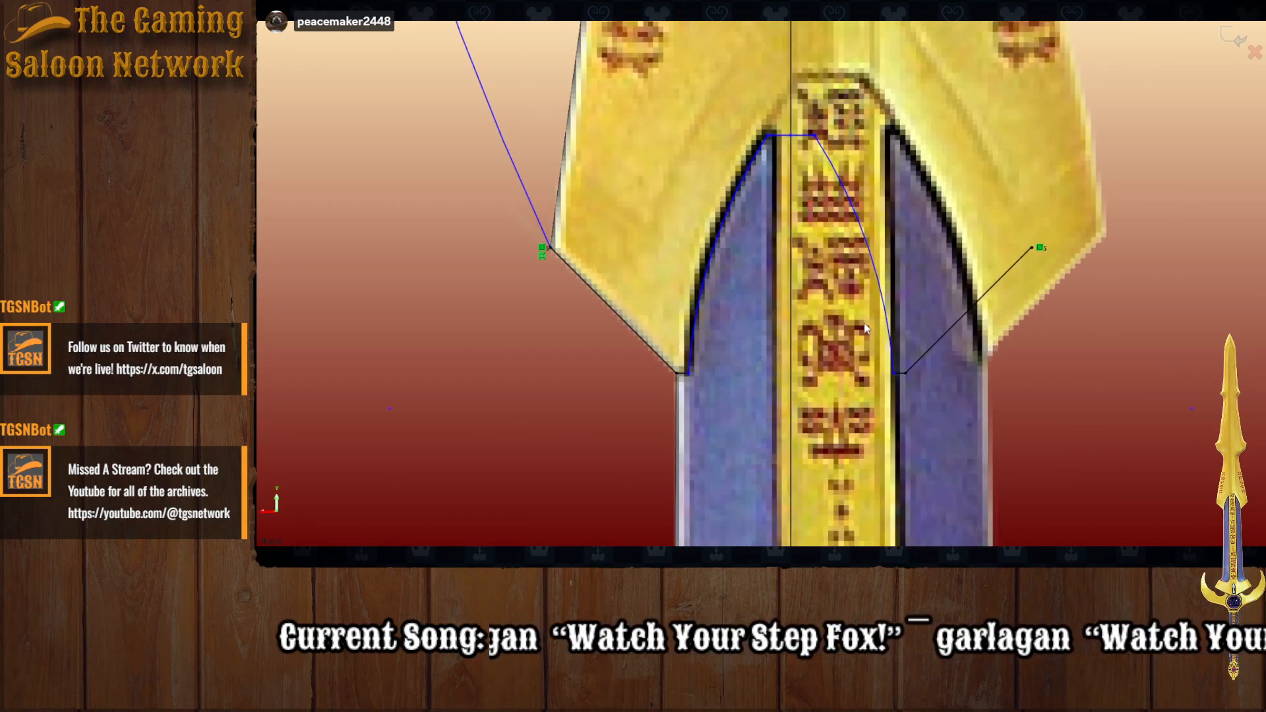
Step: Mirror the wide side arc about the vertical centreline so both sides of the blade are enclosed
scroll(867, 306, "up", 4)
scroll(865, 185, "up", 7)
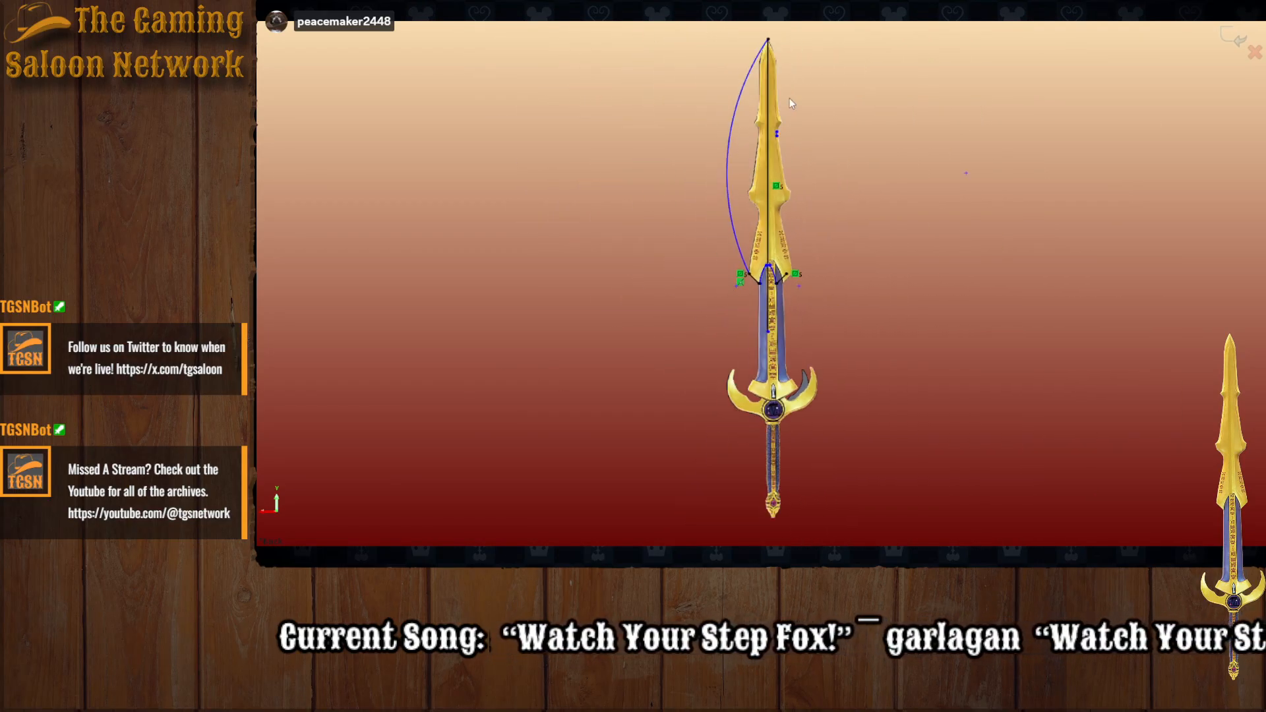
scroll(785, 93, "down", 1)
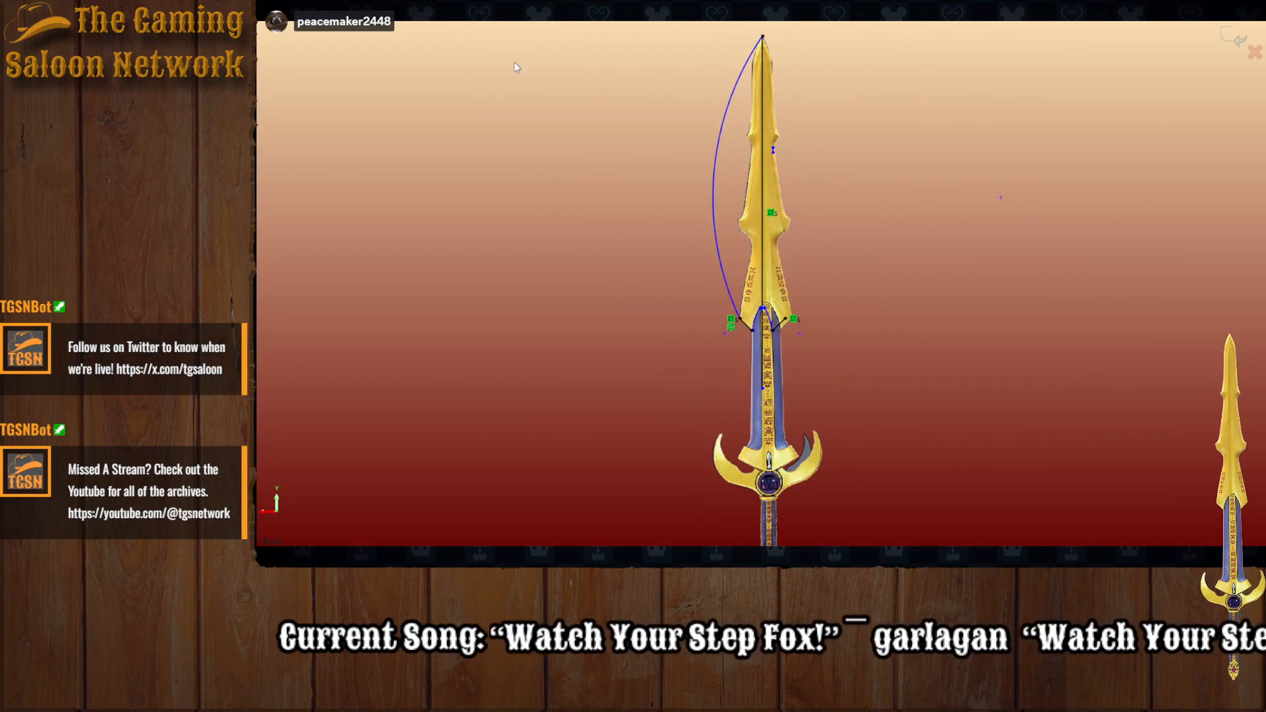
left_click(714, 212)
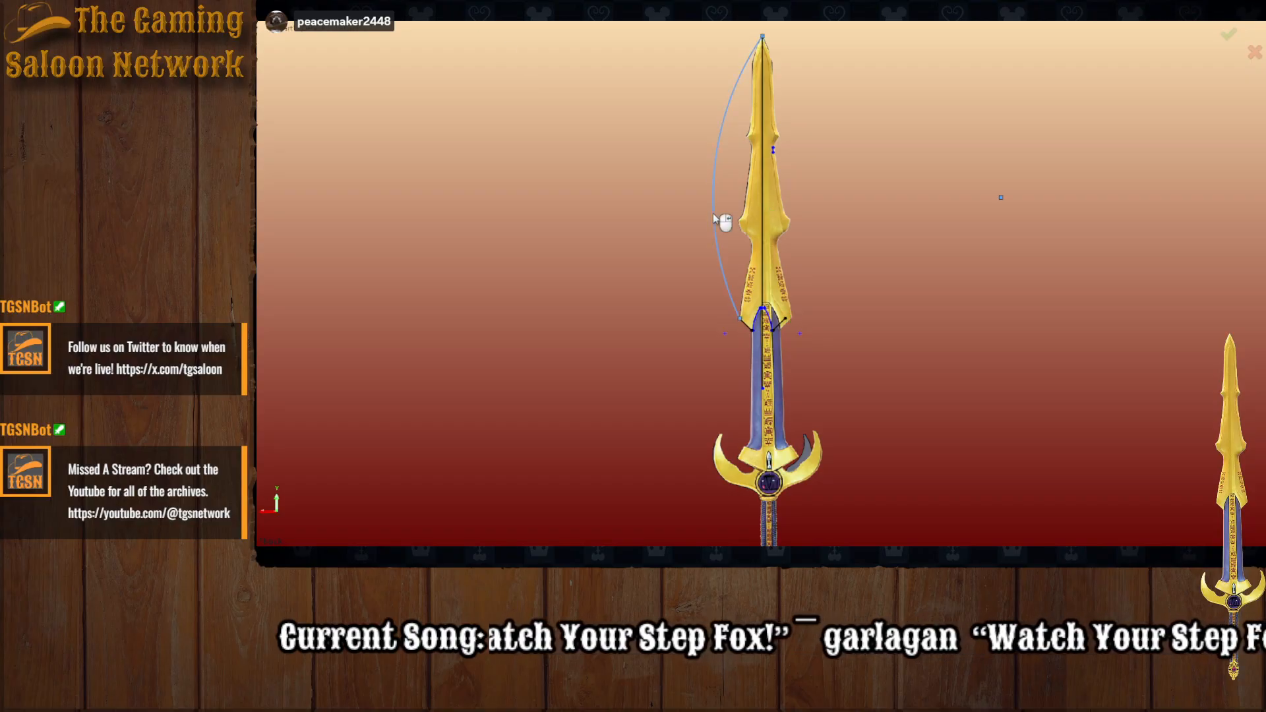
left_click(763, 256)
left_click(257, 125)
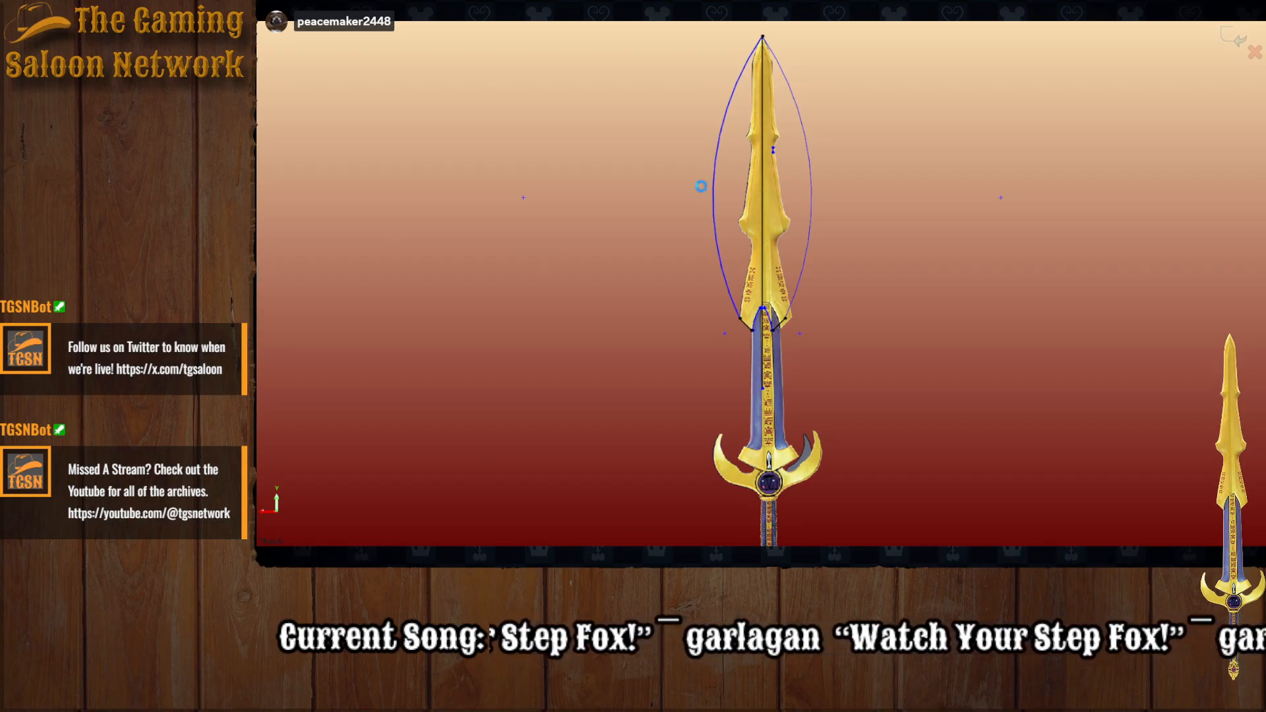
Step: Cut both regions between the centreline and the side arcs with a partial-depth extruded cut and apply it
left_click(729, 212)
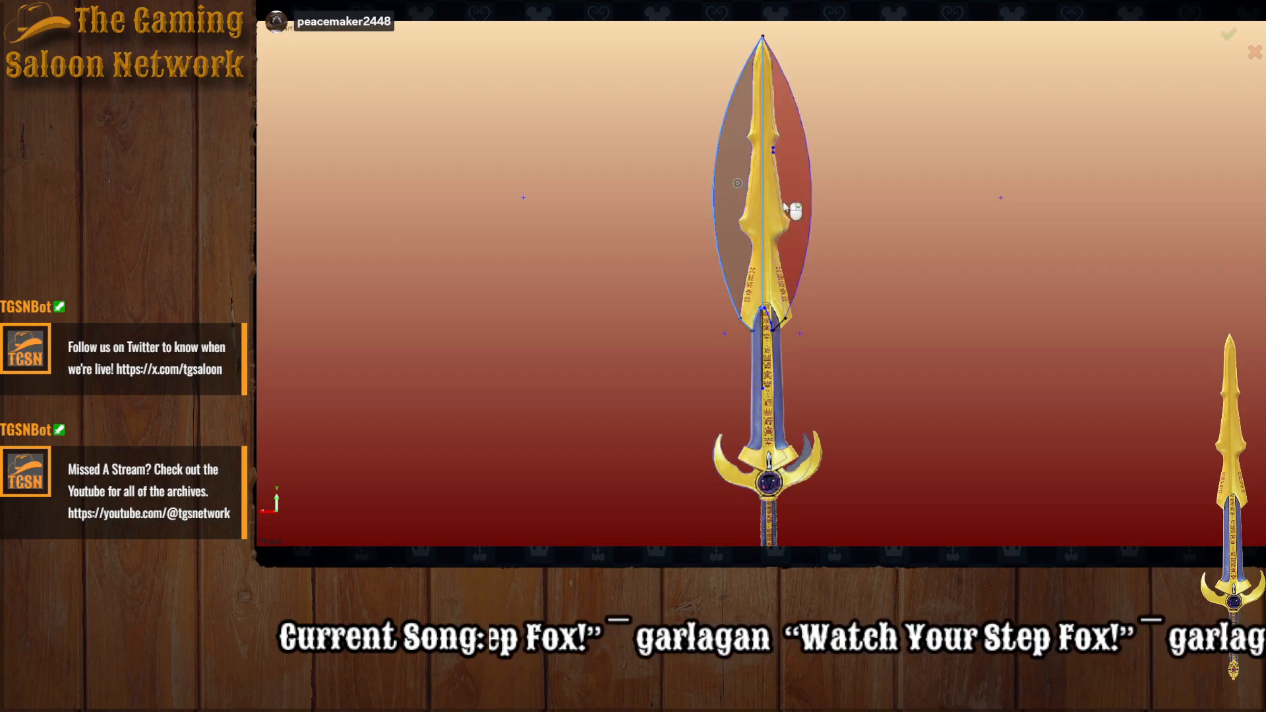
left_click(785, 205)
middle_click_drag(832, 358, 444, 303)
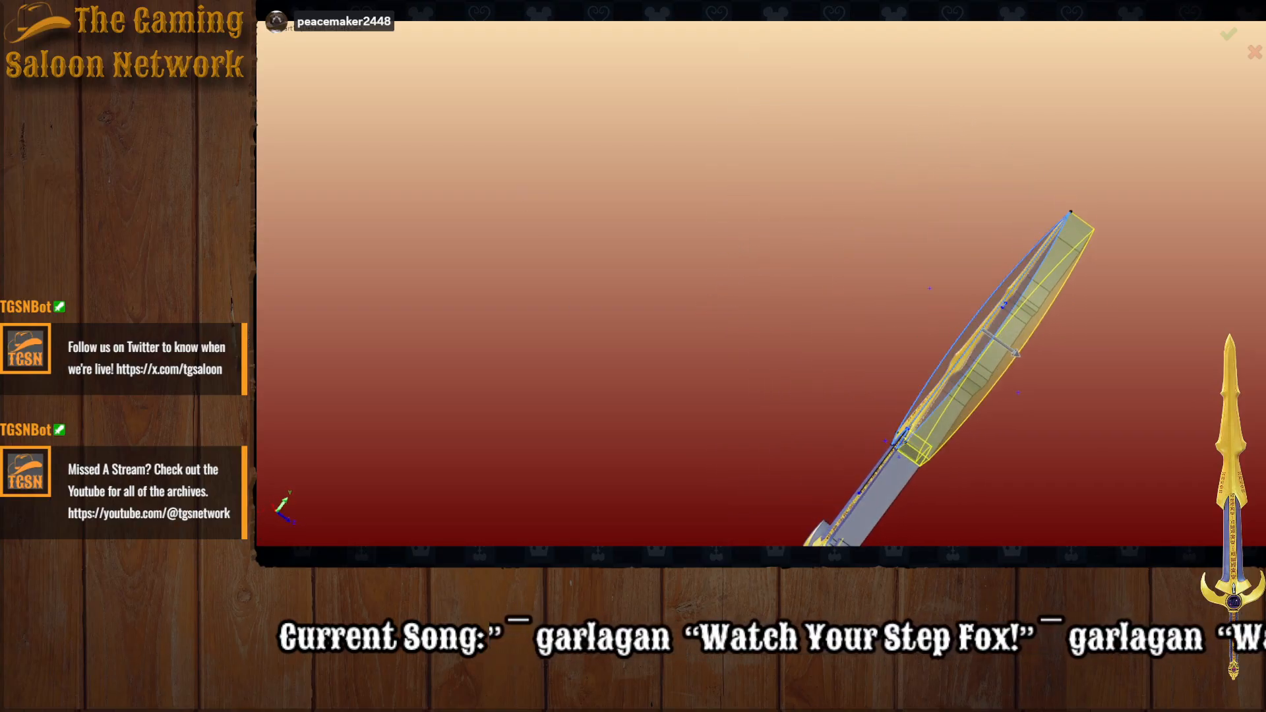
key("Return")
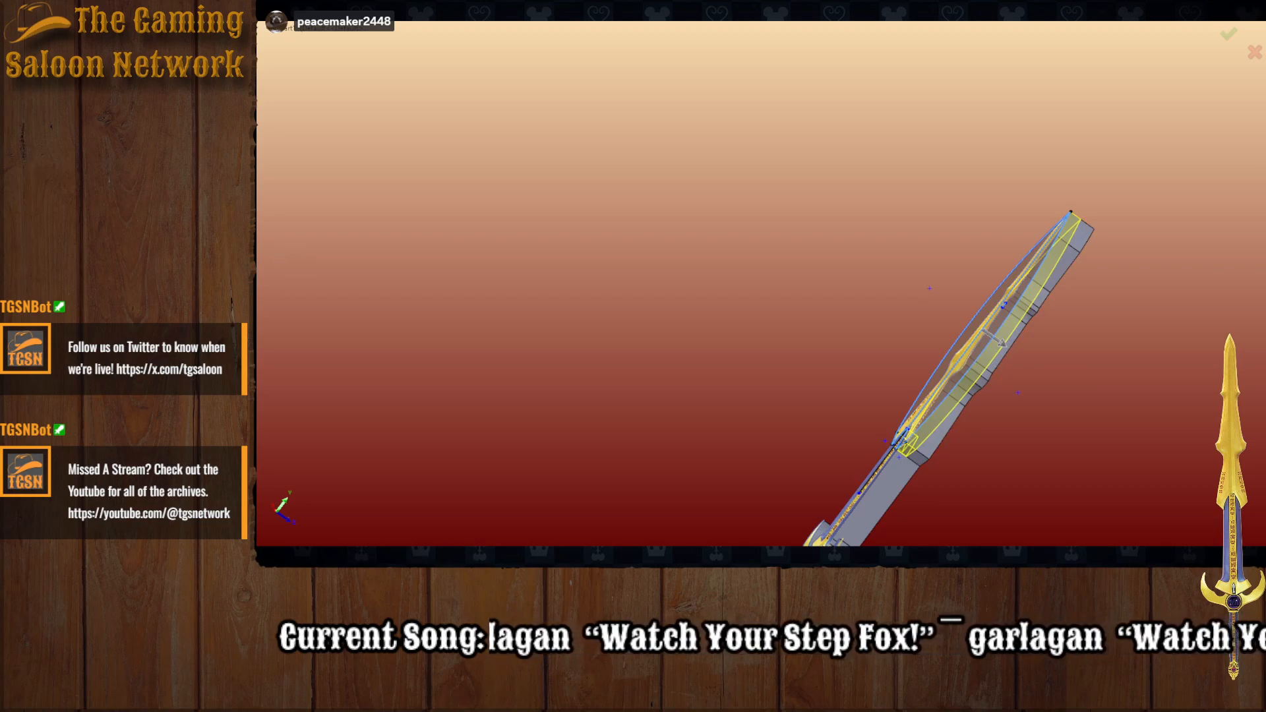
key("Return")
Step: Examine the cut blade from several angles, checking its thickness against the shaft and guard
mouse_move(834, 374)
middle_mouse_down()
mouse_move(972, 512)
mouse_move(915, 521)
mouse_move(822, 489)
mouse_move(836, 484)
mouse_move(793, 363)
middle_mouse_up()
scroll(794, 364, "down", 4)
scroll(770, 317, "up", 3)
scroll(727, 188, "down", 4)
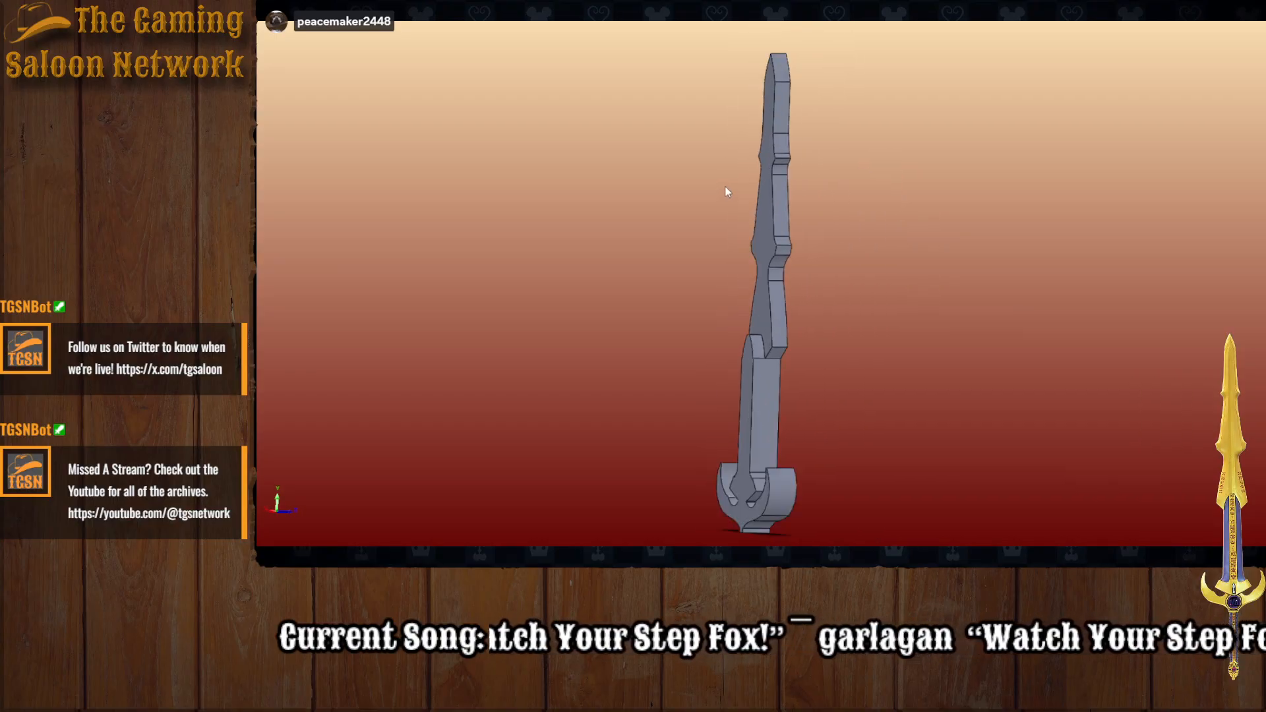
mouse_move(790, 303)
middle_mouse_down()
mouse_move(774, 418)
mouse_move(768, 370)
mouse_move(822, 359)
mouse_move(975, 416)
mouse_move(918, 410)
mouse_move(762, 272)
middle_mouse_up()
left_click(761, 272)
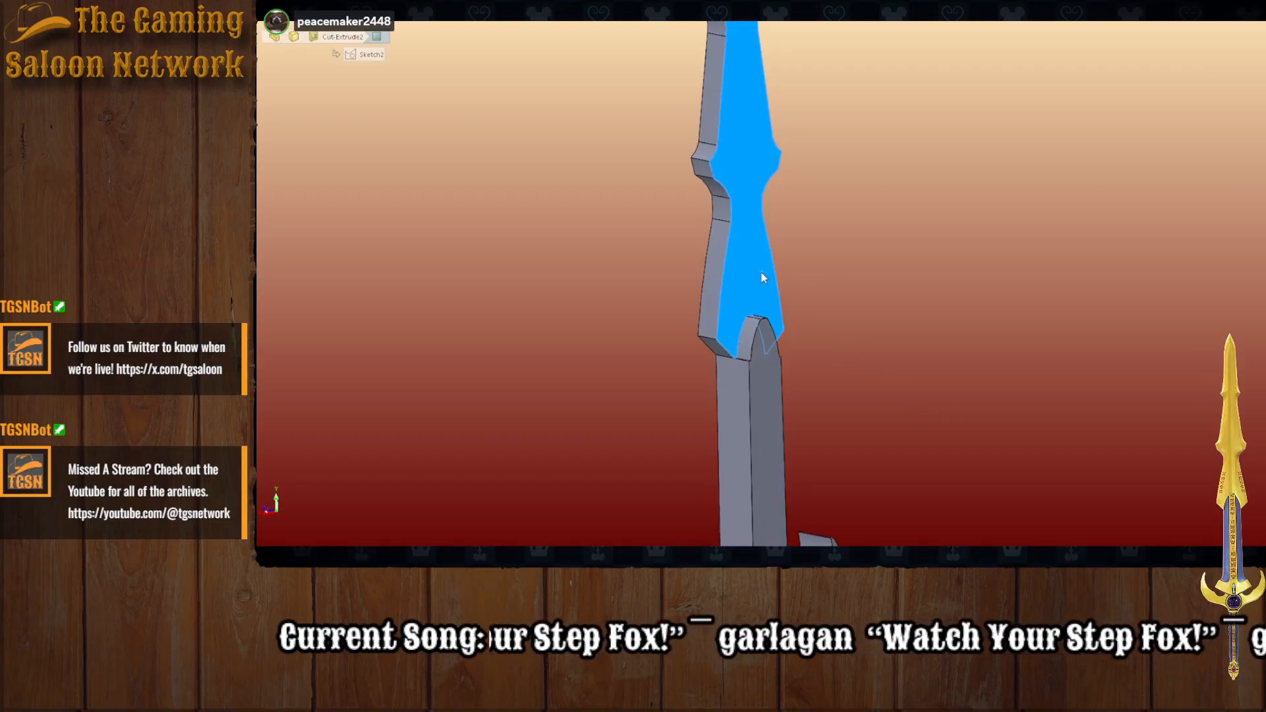
left_click(858, 346)
mouse_move(892, 374)
middle_mouse_down()
mouse_move(822, 379)
mouse_move(757, 362)
mouse_move(769, 382)
mouse_move(820, 362)
mouse_move(909, 390)
middle_mouse_up()
mouse_move(888, 390)
middle_mouse_down()
mouse_move(861, 400)
mouse_move(871, 377)
mouse_move(867, 394)
middle_mouse_up()
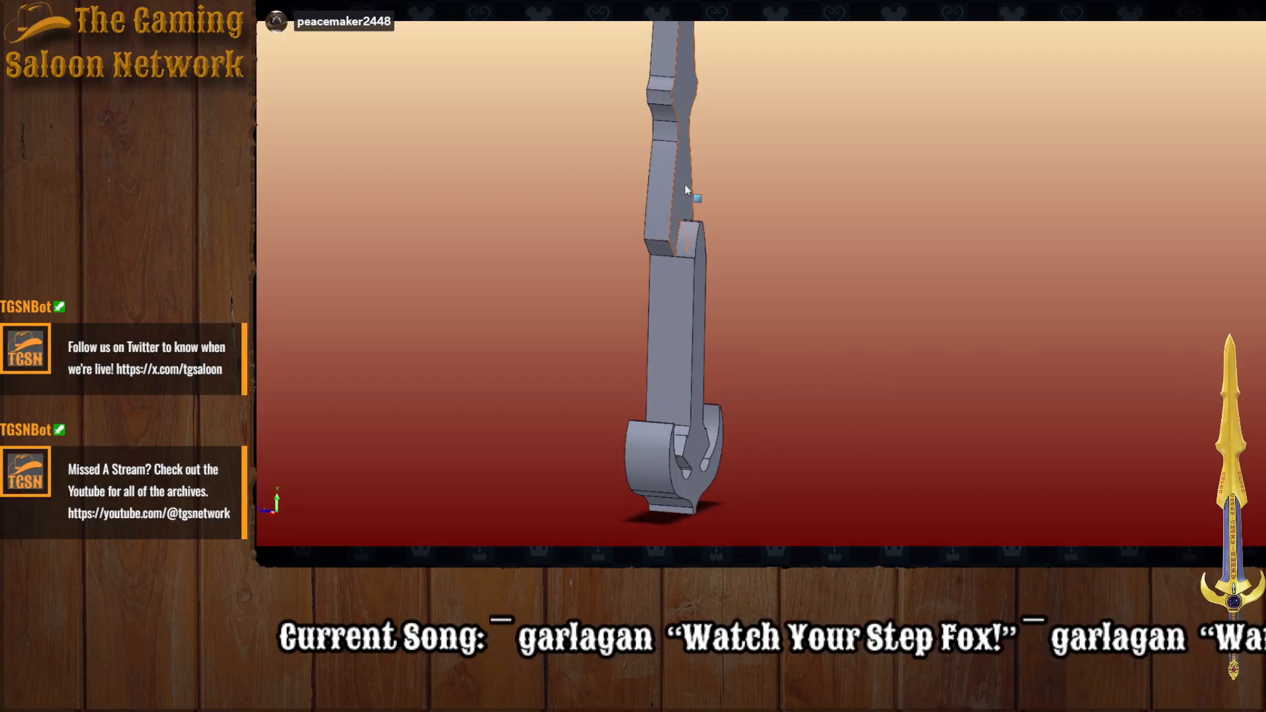
middle_click_drag(684, 184, 409, 217)
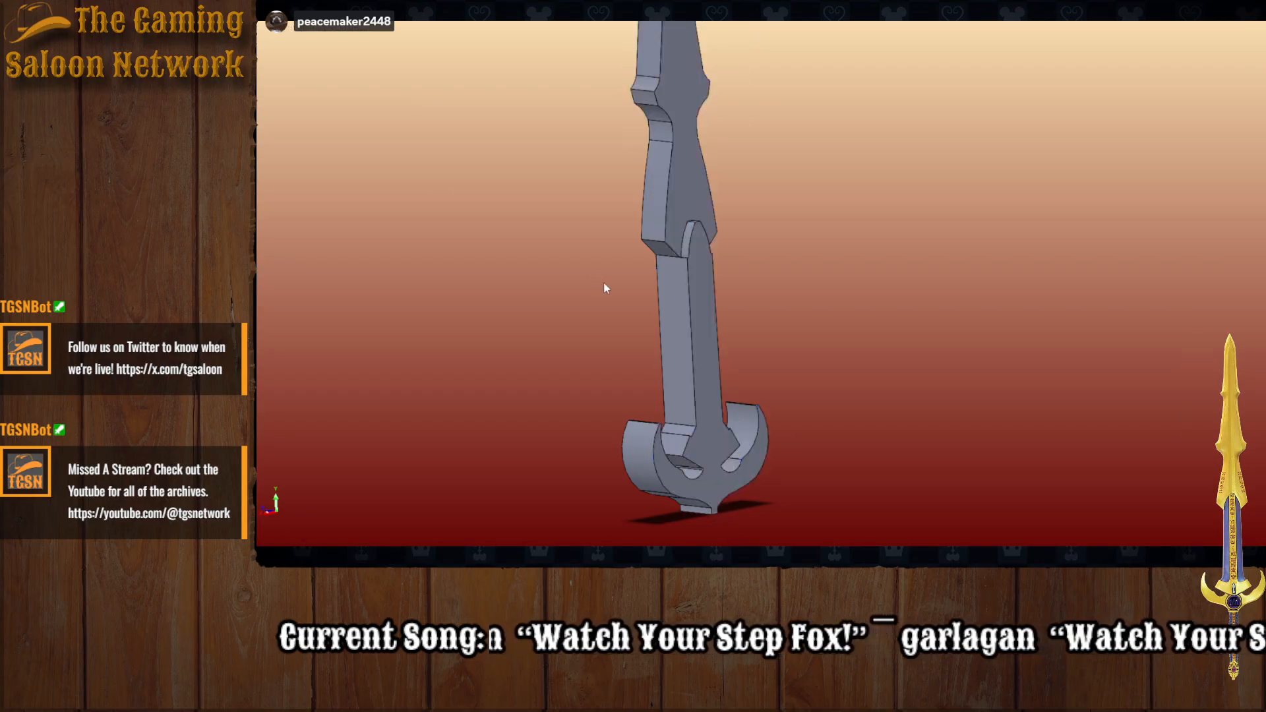
Step: Start a sketch on the sword's flat back face, select the recessed front blade face, and view the sword straight from the back
mouse_move(660, 266)
middle_mouse_down()
mouse_move(584, 260)
mouse_move(699, 272)
mouse_move(803, 320)
mouse_move(949, 288)
mouse_move(825, 273)
mouse_move(699, 158)
middle_mouse_up()
middle_click_drag(755, 248, 756, 264)
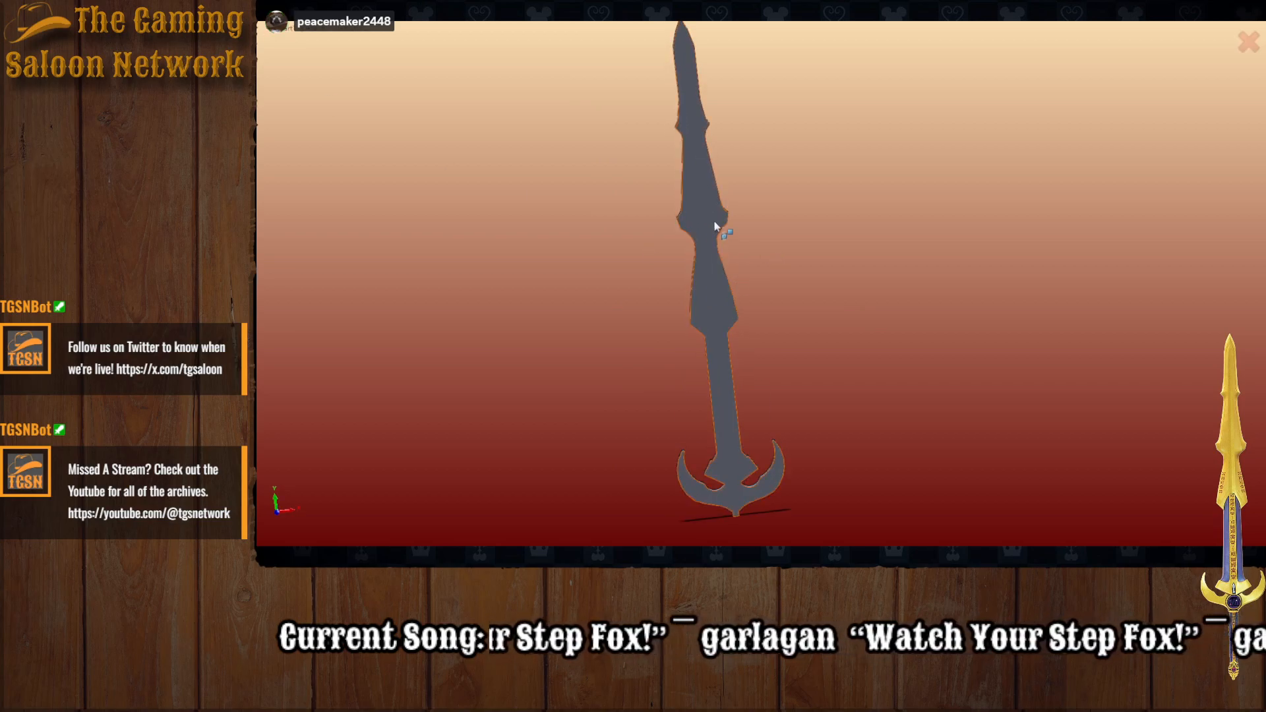
middle_click_drag(715, 226, 785, 289)
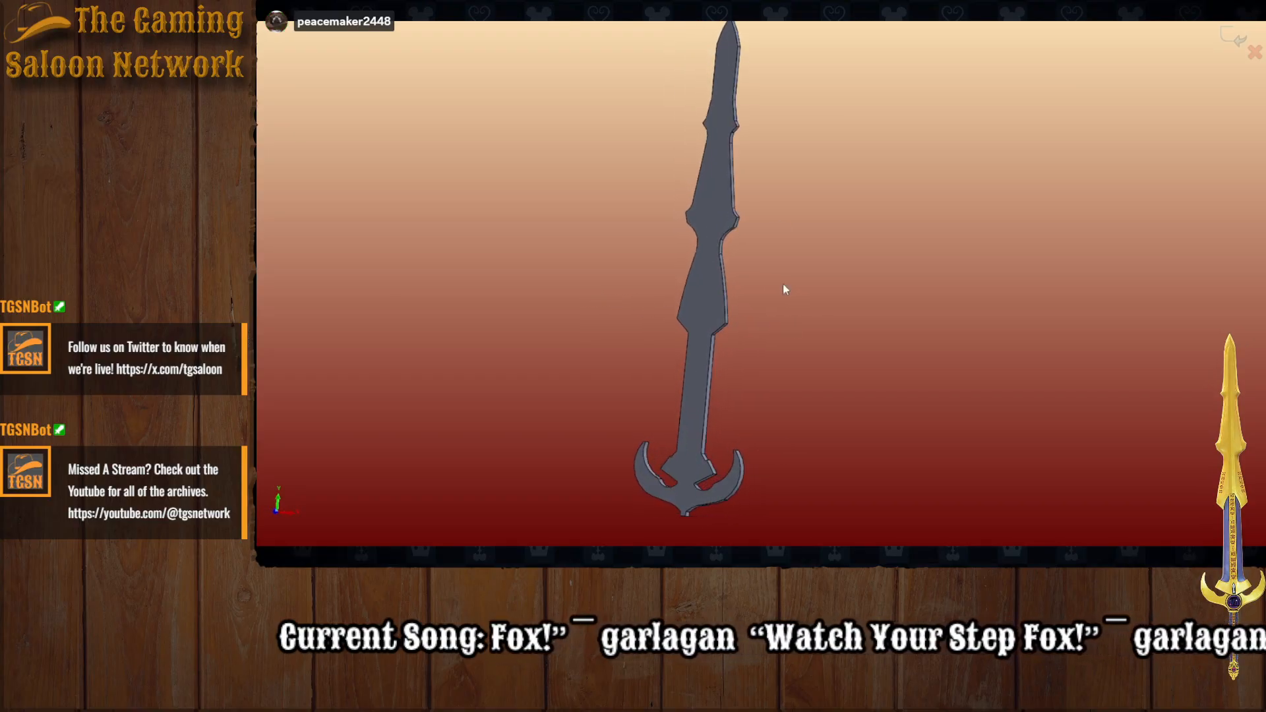
middle_click_drag(780, 94, 748, 180)
left_click(710, 176)
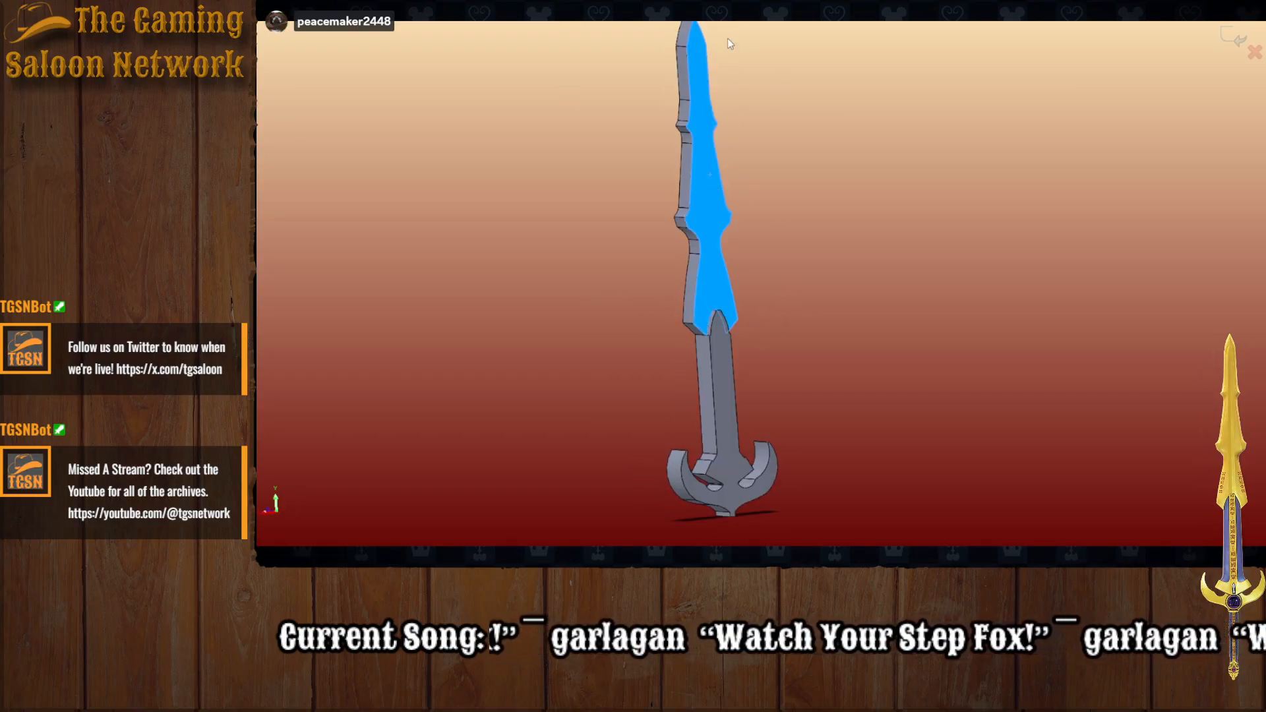
left_click(741, 16)
scroll(531, 399, "up", 4)
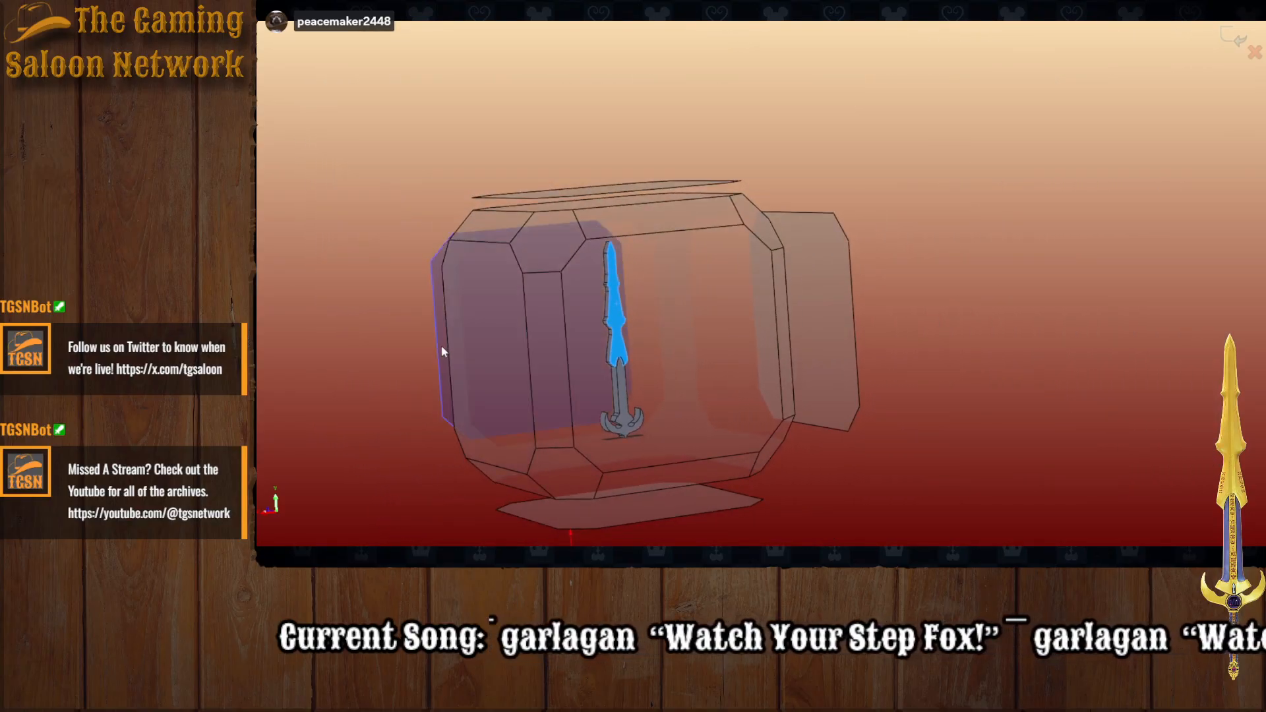
left_click(439, 350)
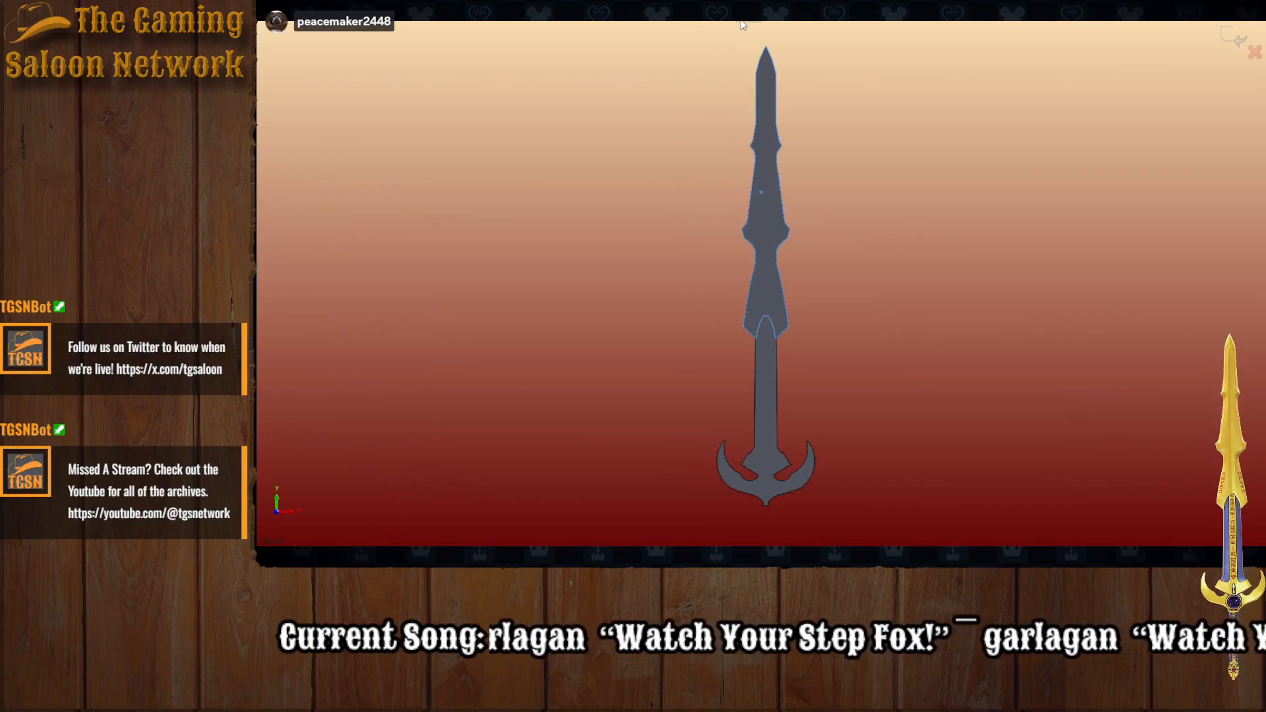
Step: Draw a three-point arc from the blade tip to its lower left corner, bulging outward past the left edge
scroll(801, 166, "down", 4)
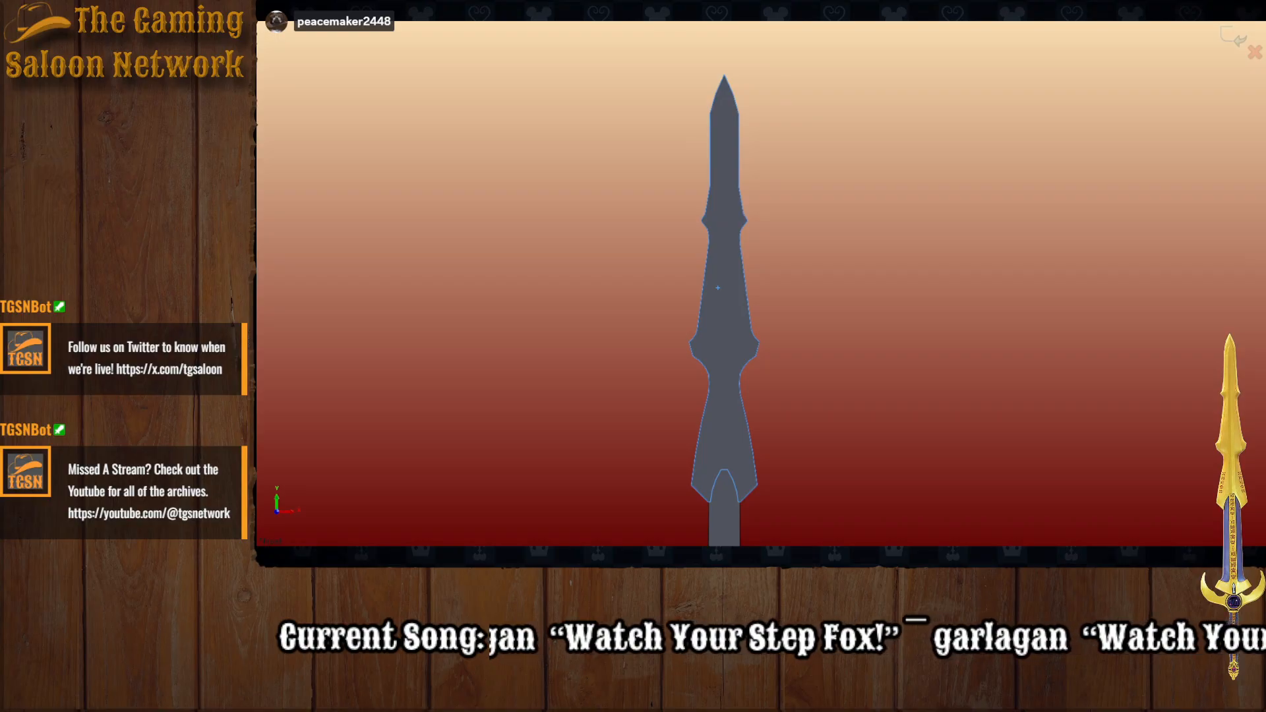
scroll(646, 182, "up", 1)
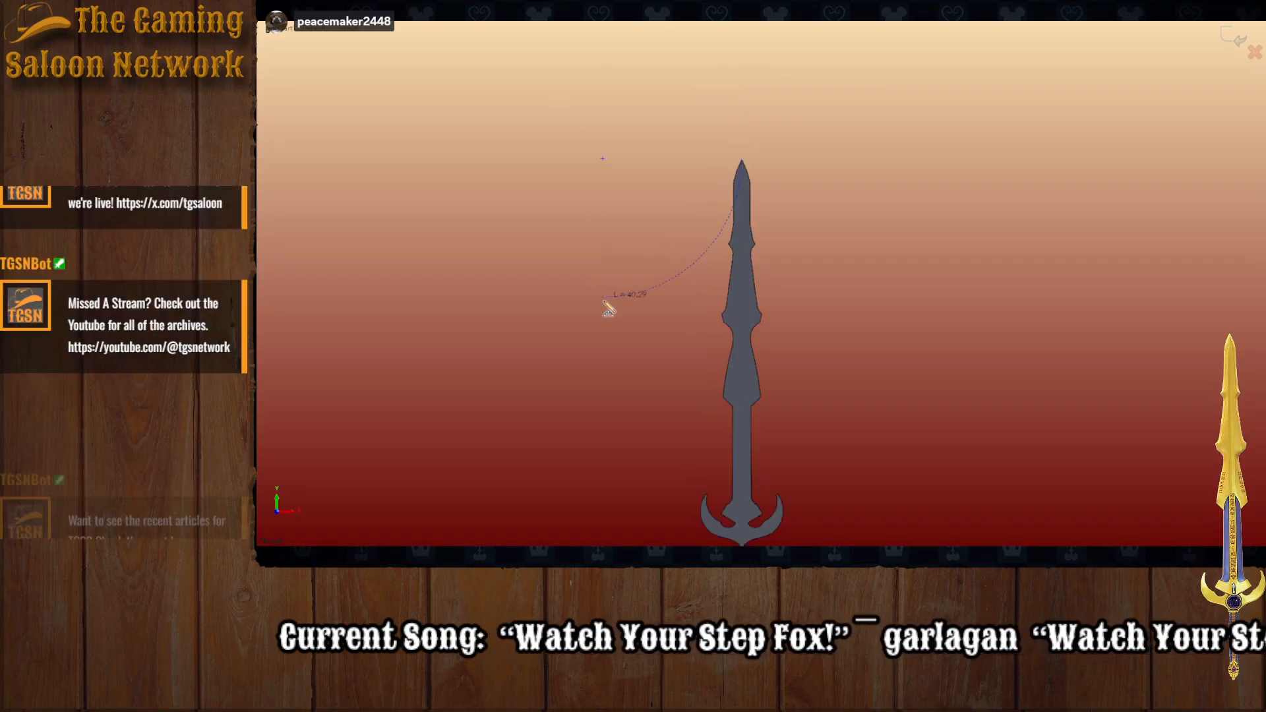
scroll(706, 375, "down", 4)
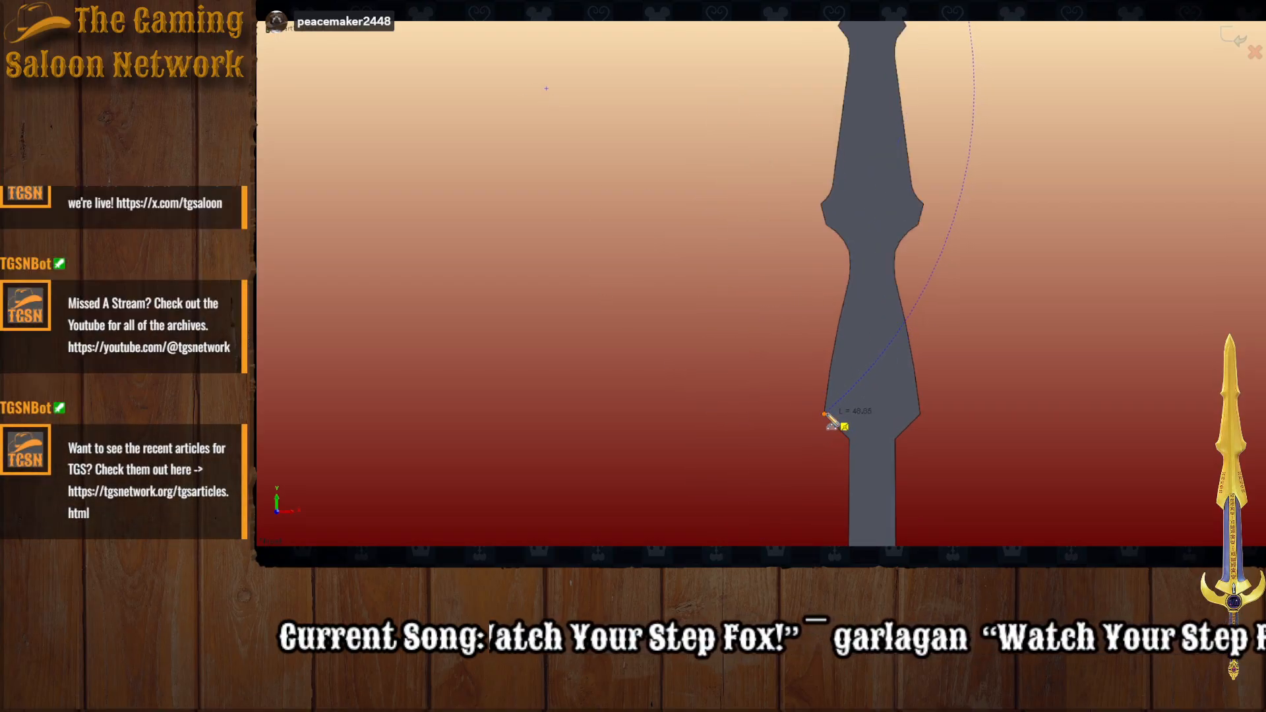
left_click(824, 414)
left_click(785, 373)
scroll(876, 296, "up", 4)
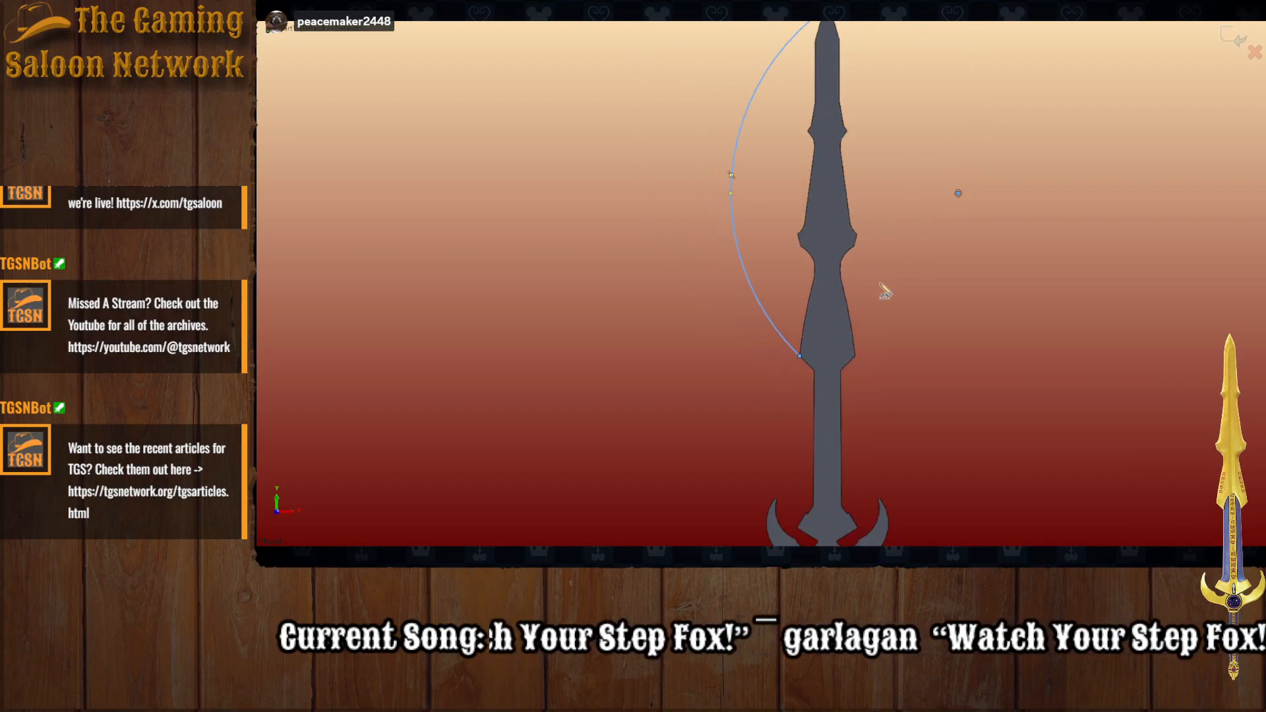
key("Escape")
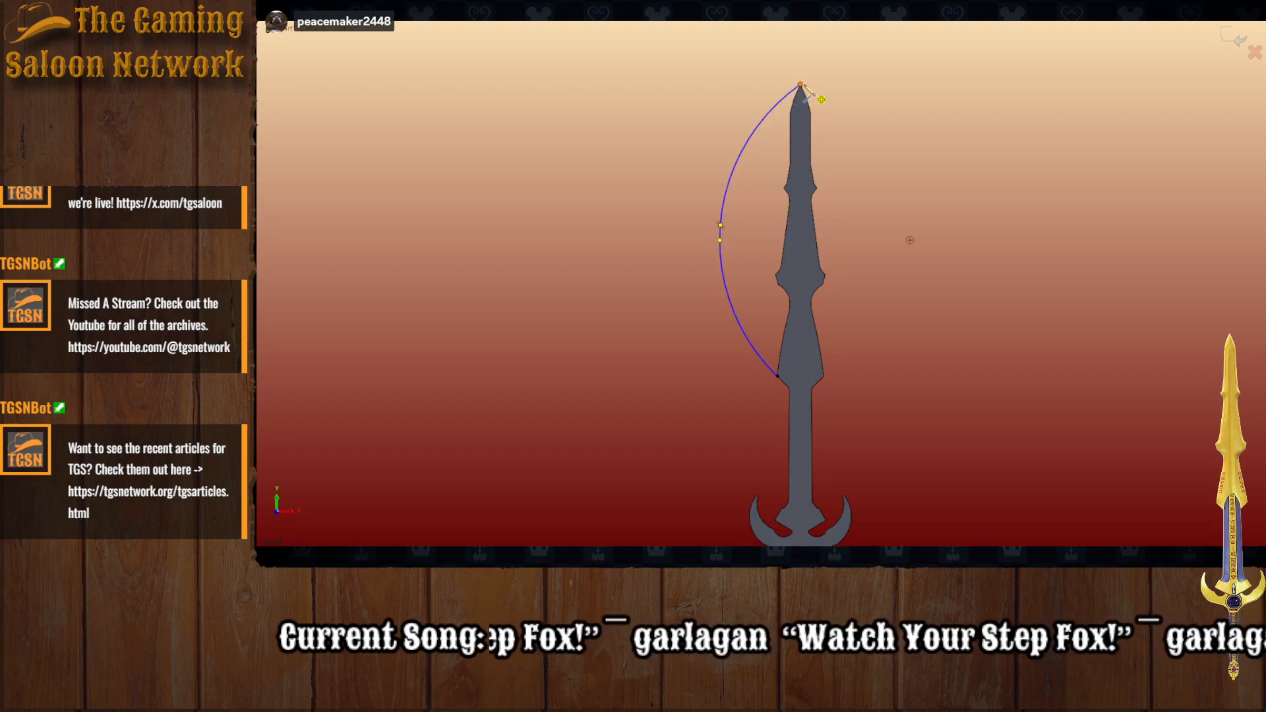
Step: Draw a vertical line from the blade tip down the middle into the shaft below the blade
left_click(800, 84)
left_click(801, 435)
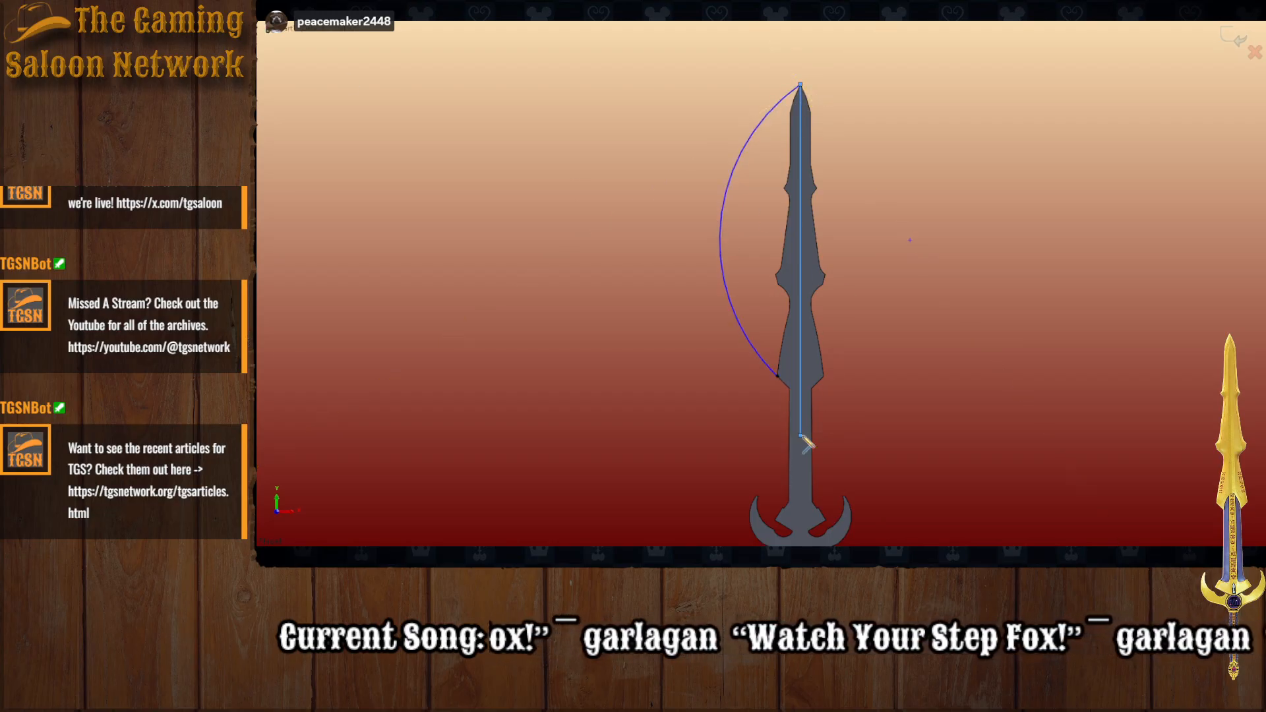
scroll(815, 429, "down", 4)
scroll(775, 364, "down", 4)
key("Escape")
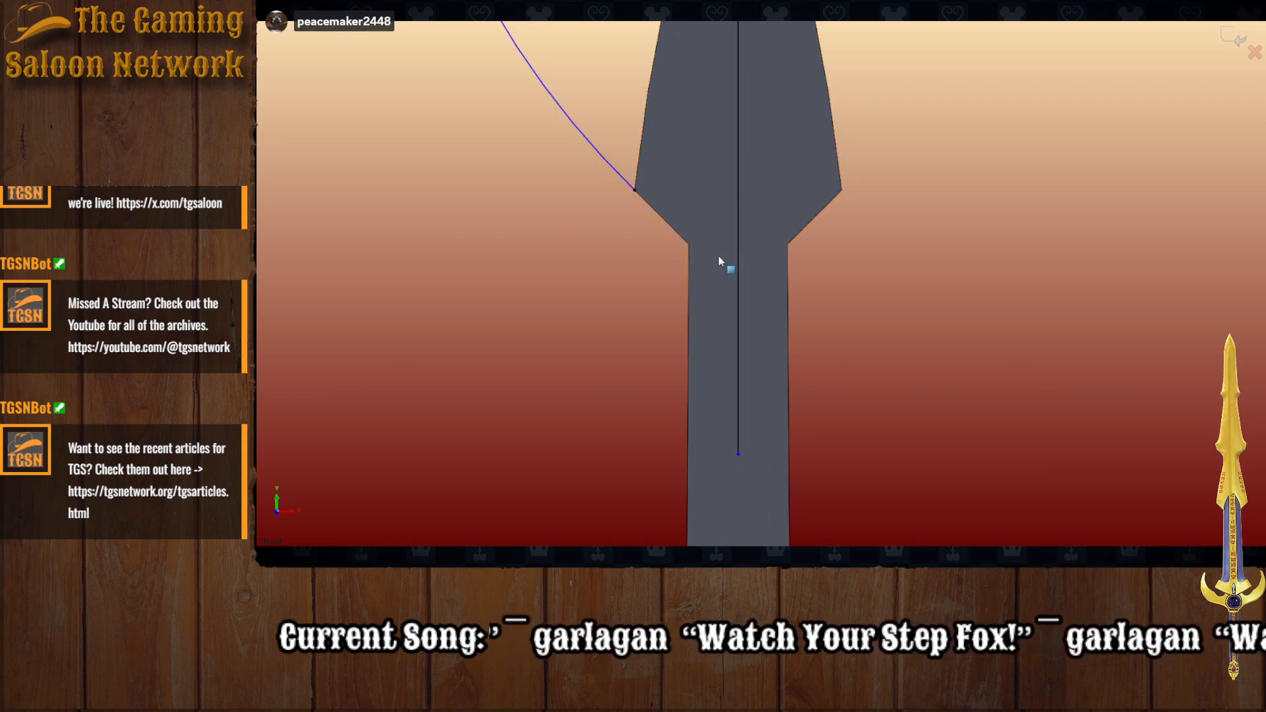
Step: Draw a line from the arc's lower end along the slanted edge to the corner where blade meets shaft
left_click(634, 190)
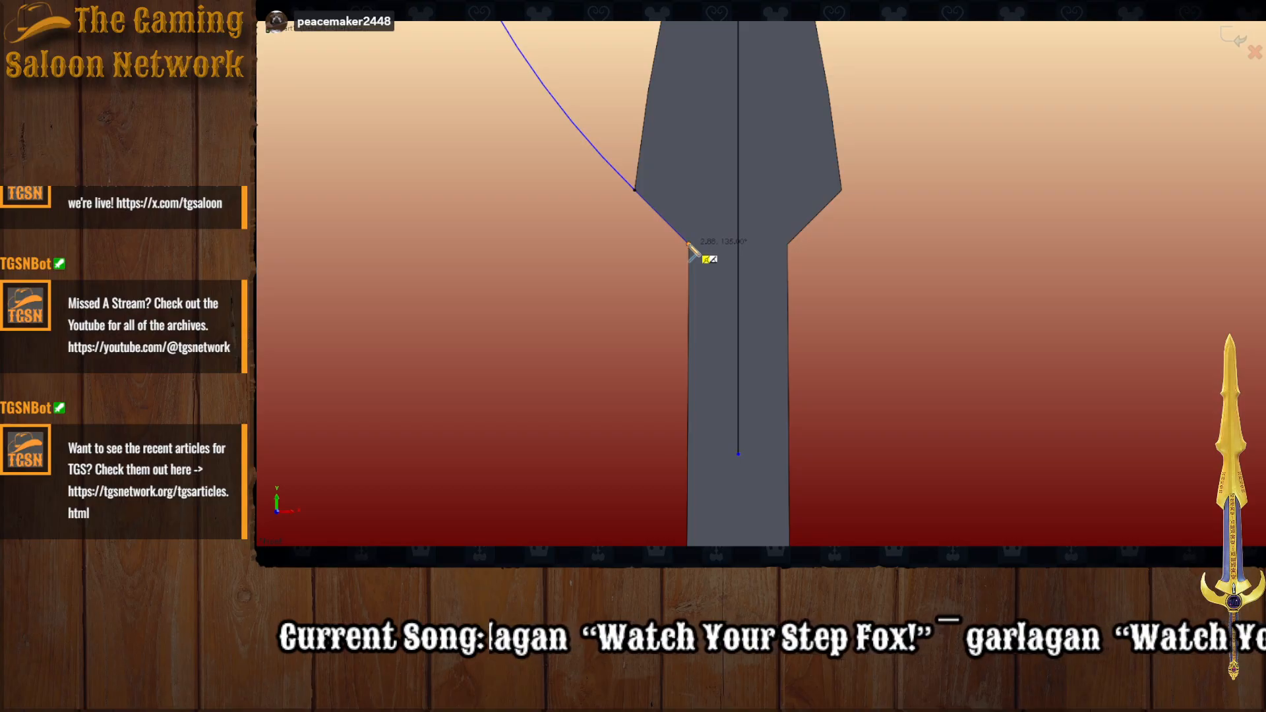
left_click(689, 244)
key("Escape")
middle_click_drag(897, 312, 949, 303)
left_click(831, 153)
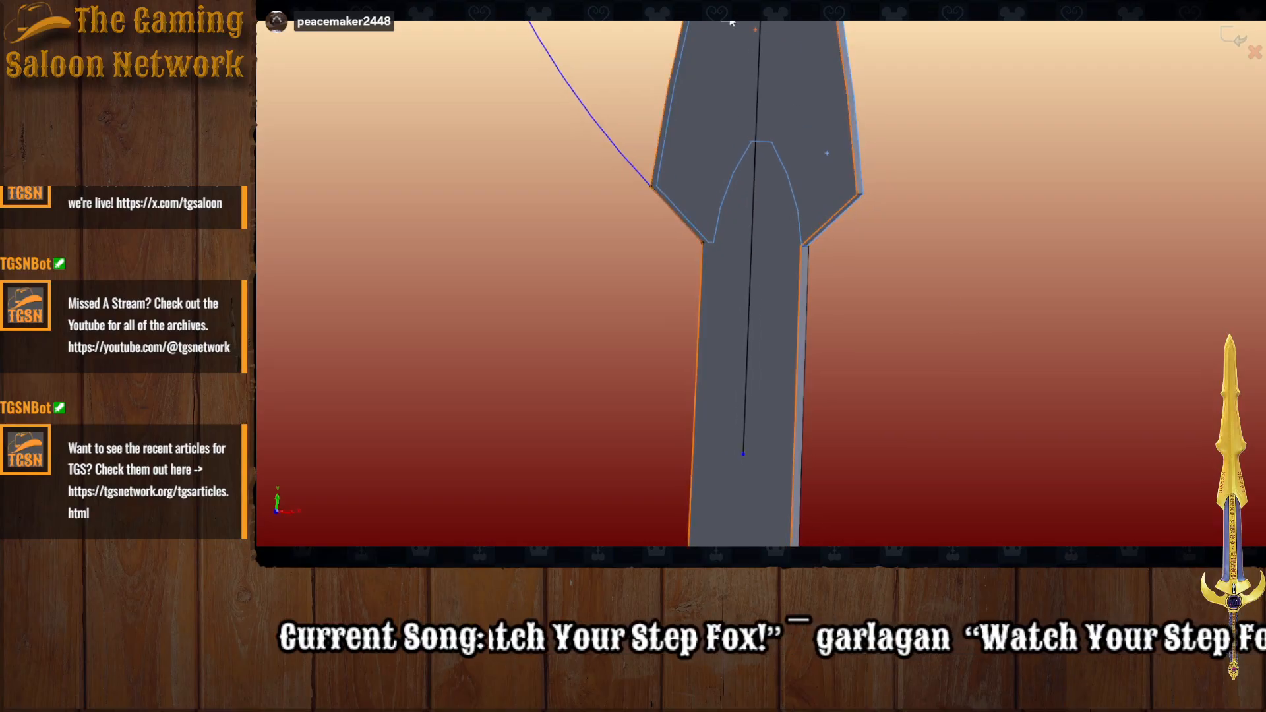
scroll(743, 215, "down", 10)
scroll(825, 376, "up", 8)
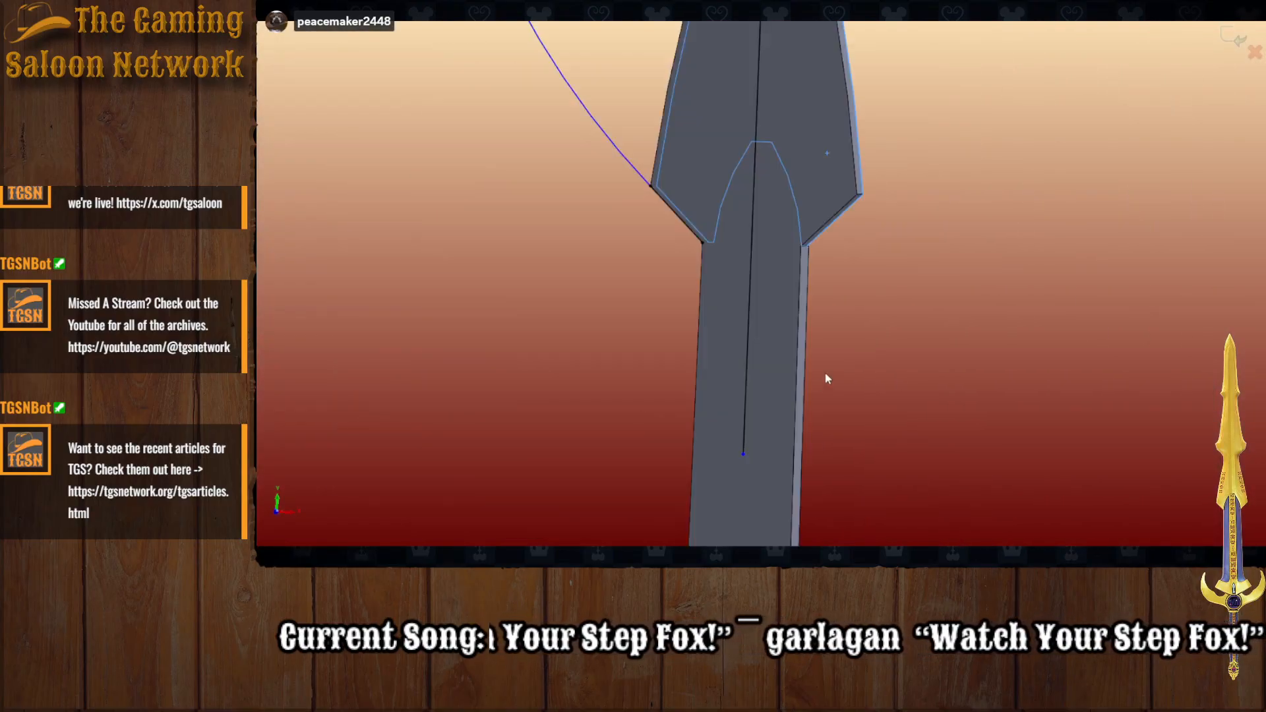
scroll(776, 269, "down", 2)
scroll(792, 317, "up", 6)
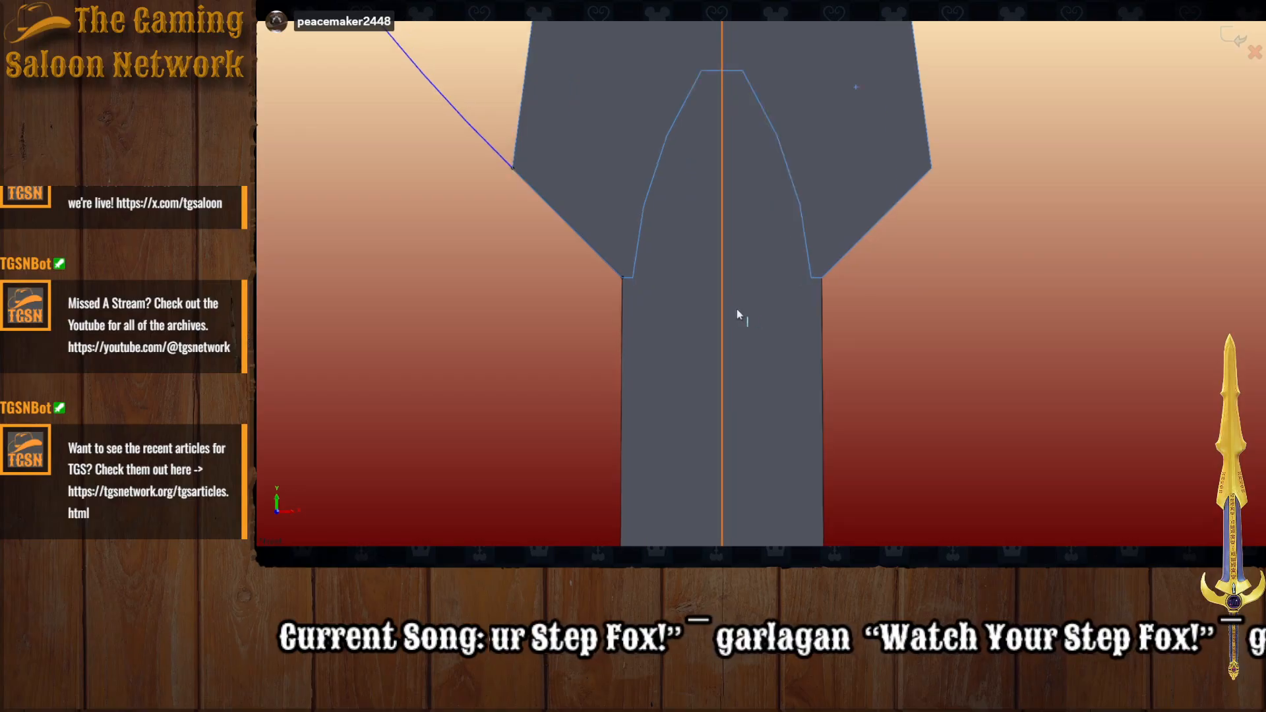
scroll(676, 270, "up", 2)
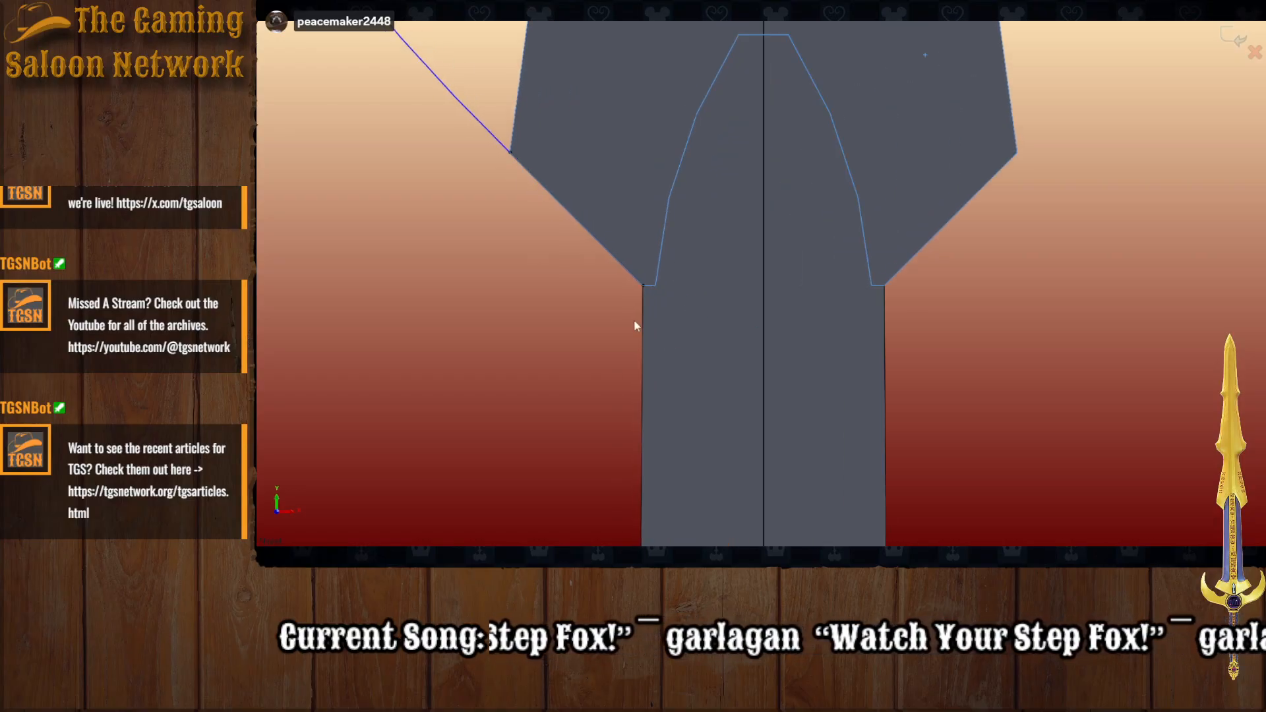
left_click(648, 286)
left_click(645, 286)
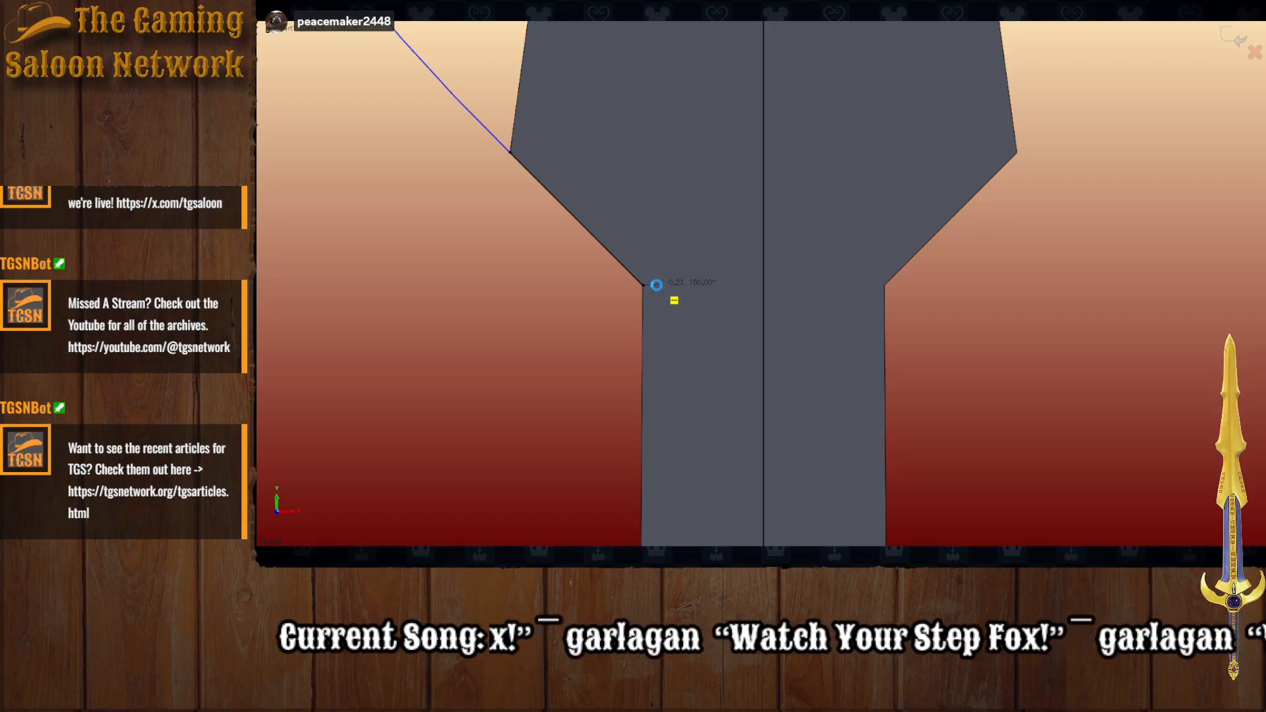
key("Escape")
Step: View the sword straight from the front and draw a short horizontal line inward from the blade-shaft corner to the curved notch's lower end
middle_click_drag(656, 285, 556, 294)
scroll(857, 241, "up", 5)
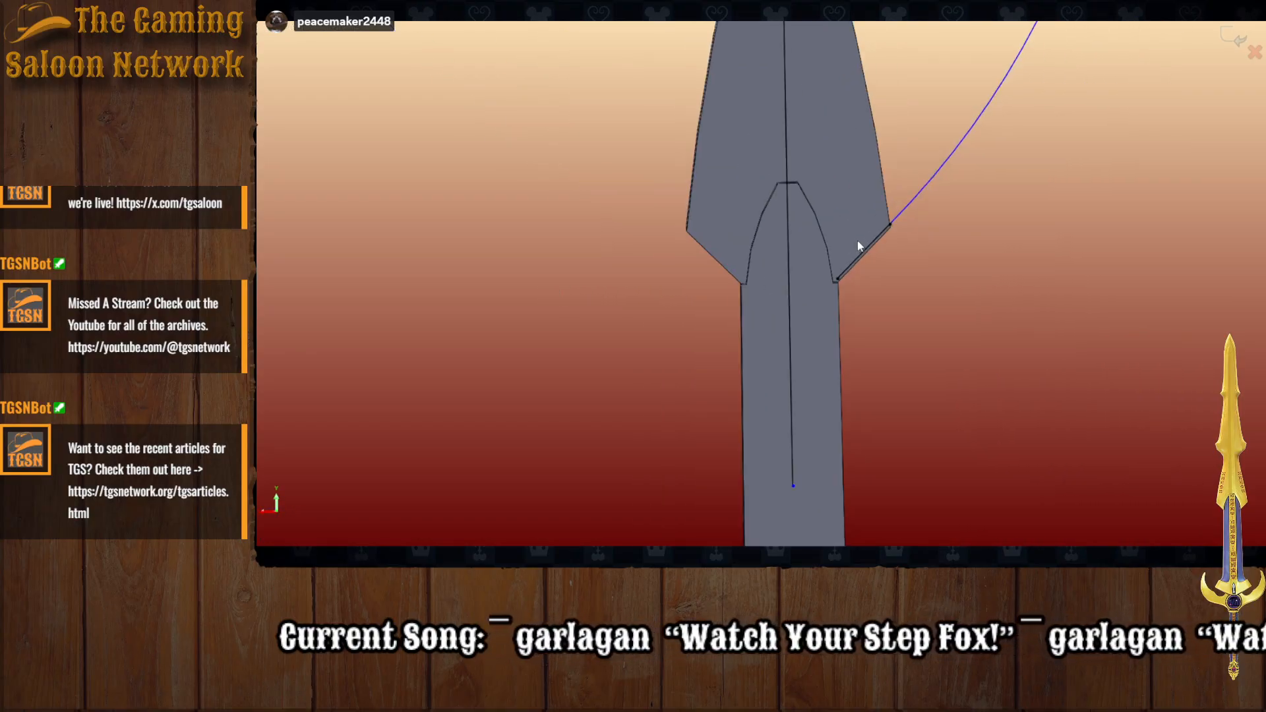
scroll(857, 240, "up", 2)
left_click(844, 229)
middle_click_drag(871, 297, 889, 354)
key("space")
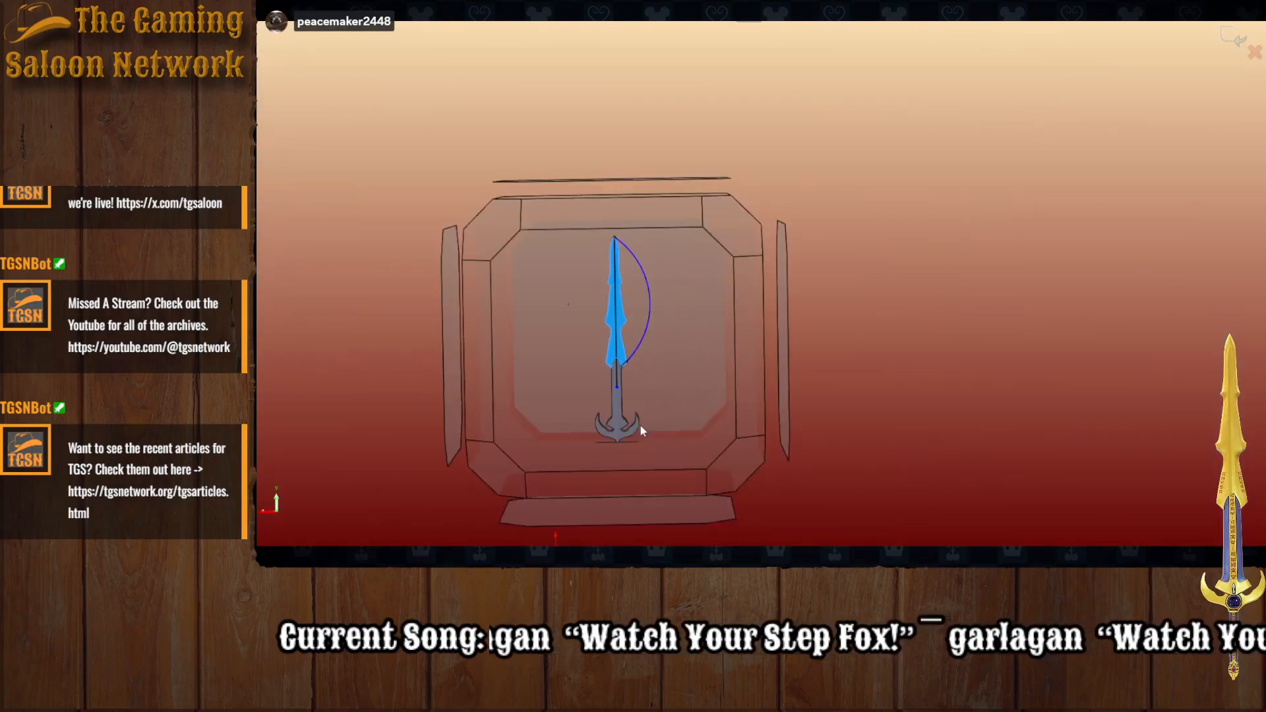
left_click(640, 422)
scroll(769, 316, "up", 6)
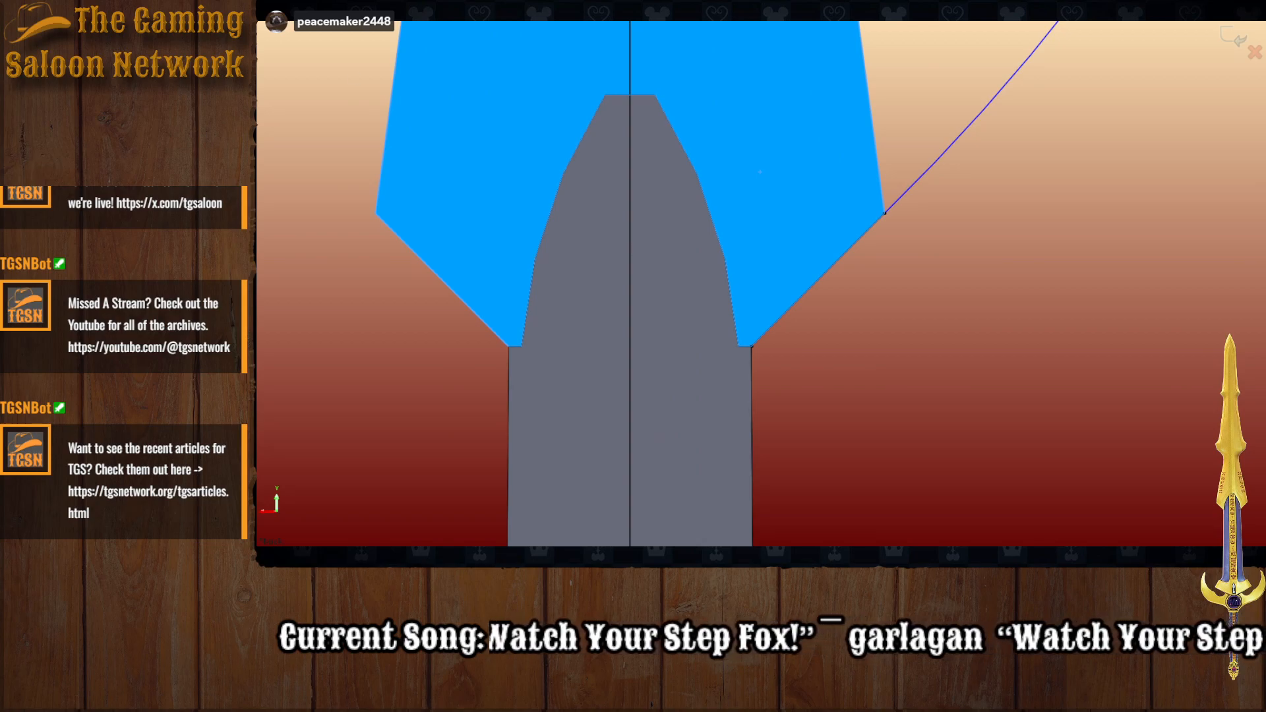
left_click(745, 347)
key("Escape")
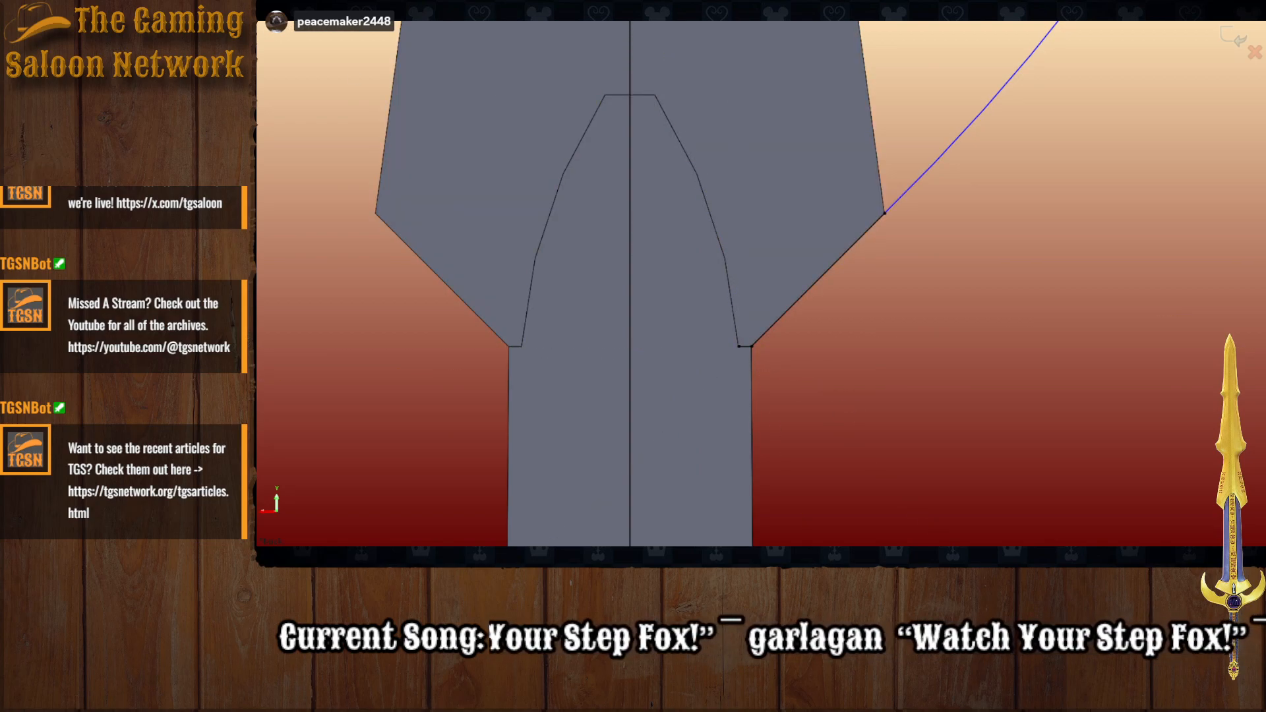
Step: Draw a three-point arc along the notch's curved edge from its lower end to its flat top, with a radius of about 8
left_click(739, 346)
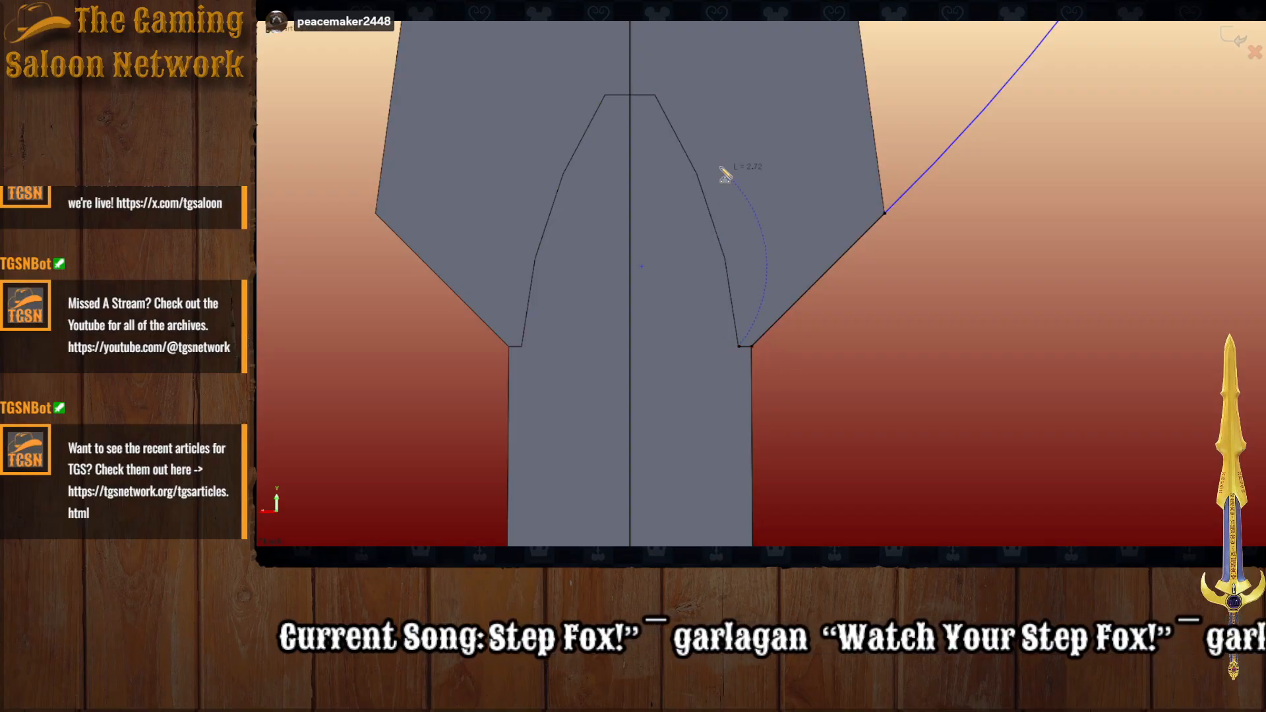
left_click(655, 96)
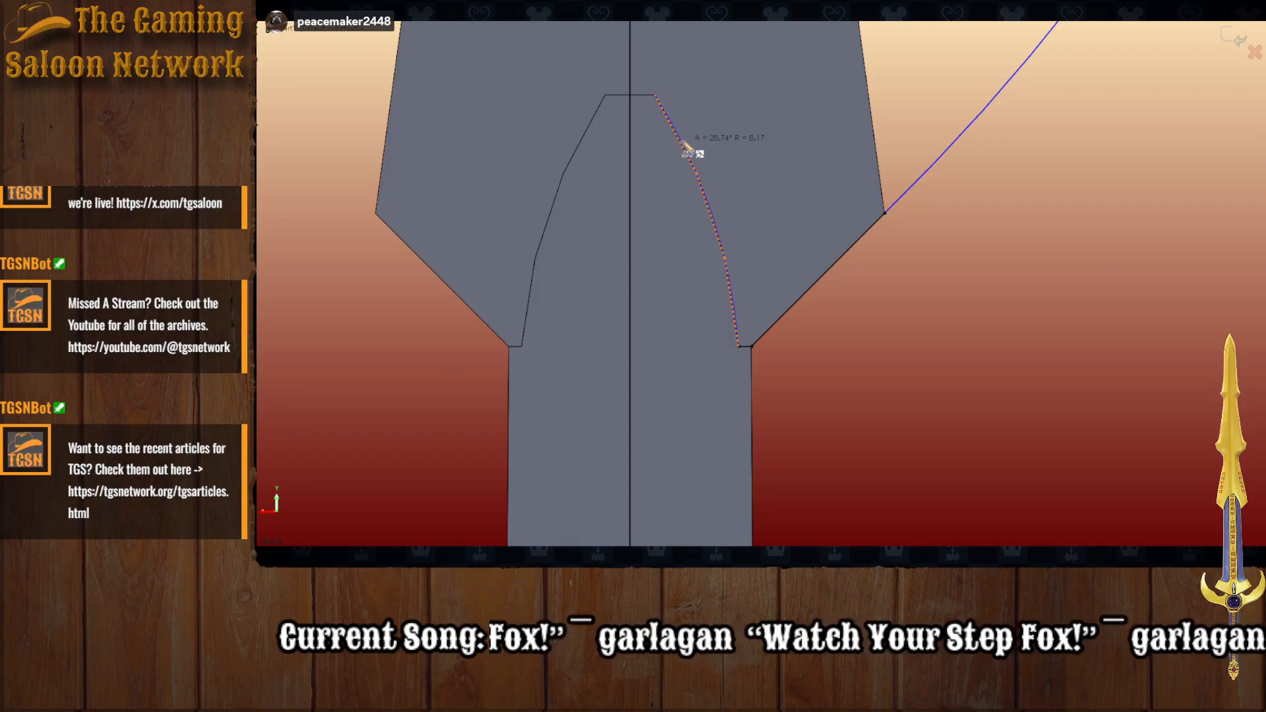
key("Escape")
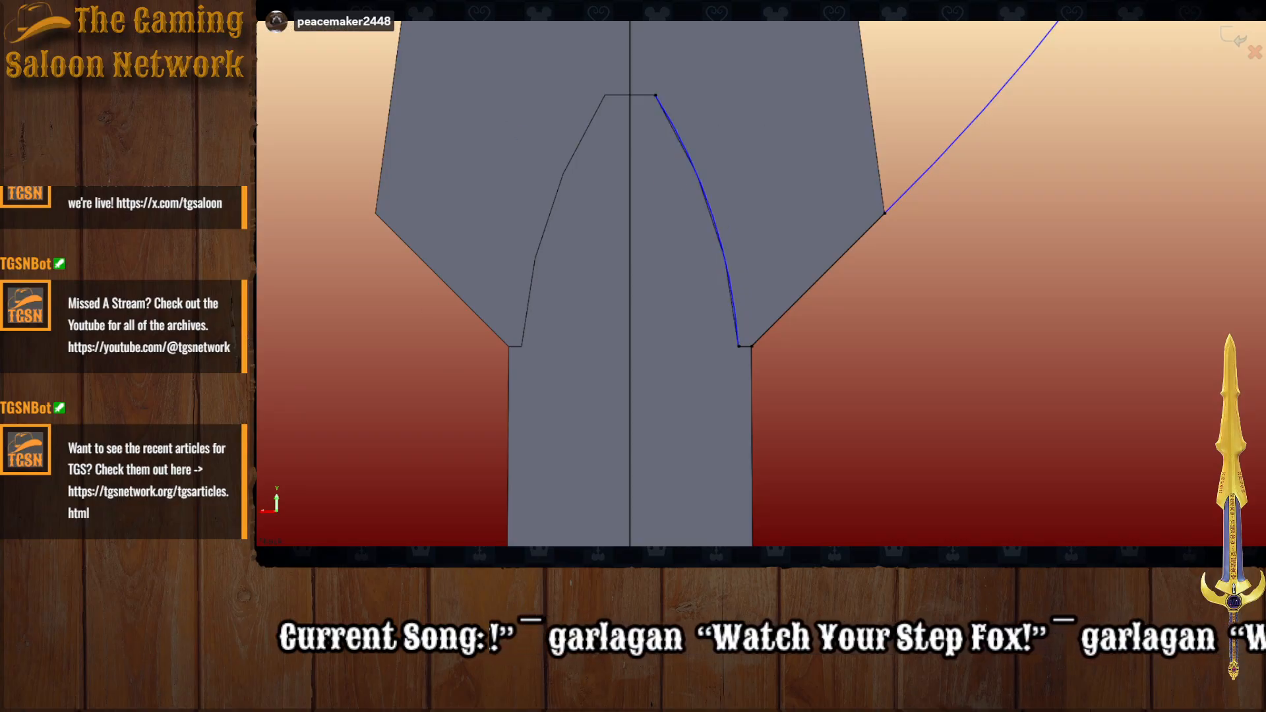
Step: Draw a short horizontal line from the arc's upper end along the notch's flat top to the vertical centre line
left_click(645, 96)
scroll(758, 171, "down", 5)
key("Escape")
scroll(821, 178, "up", 5)
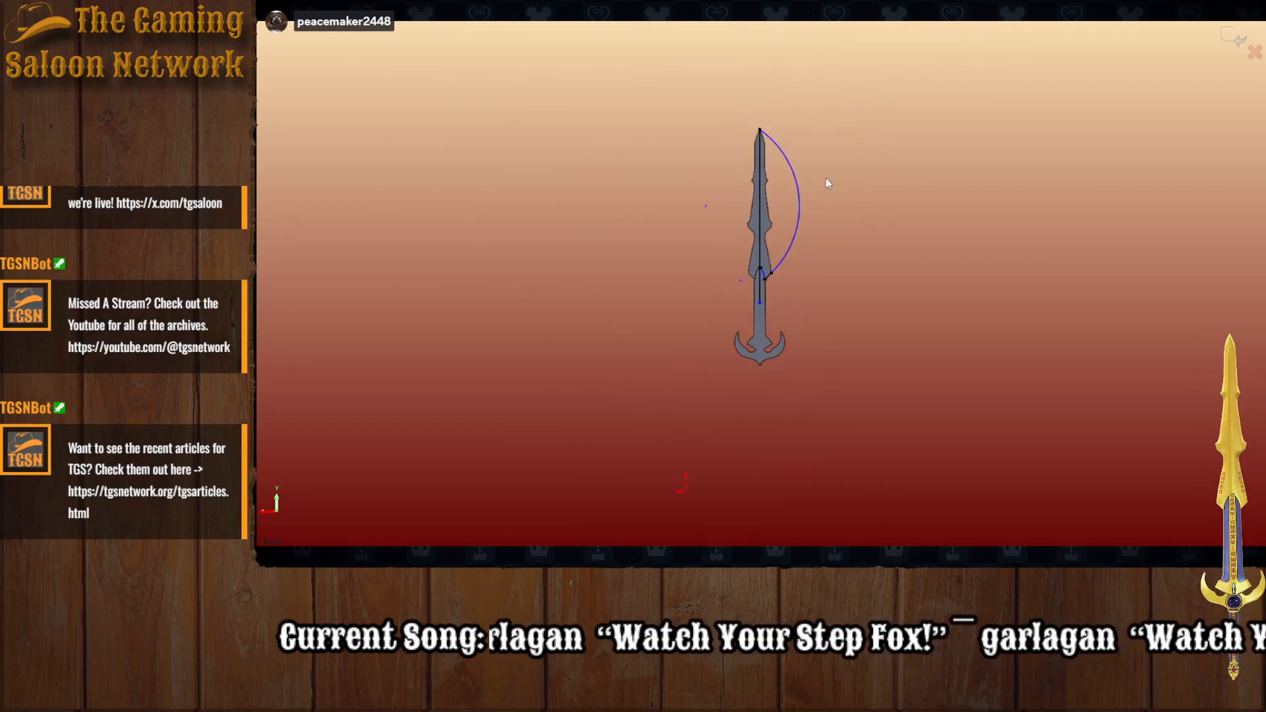
scroll(854, 190, "down", 2)
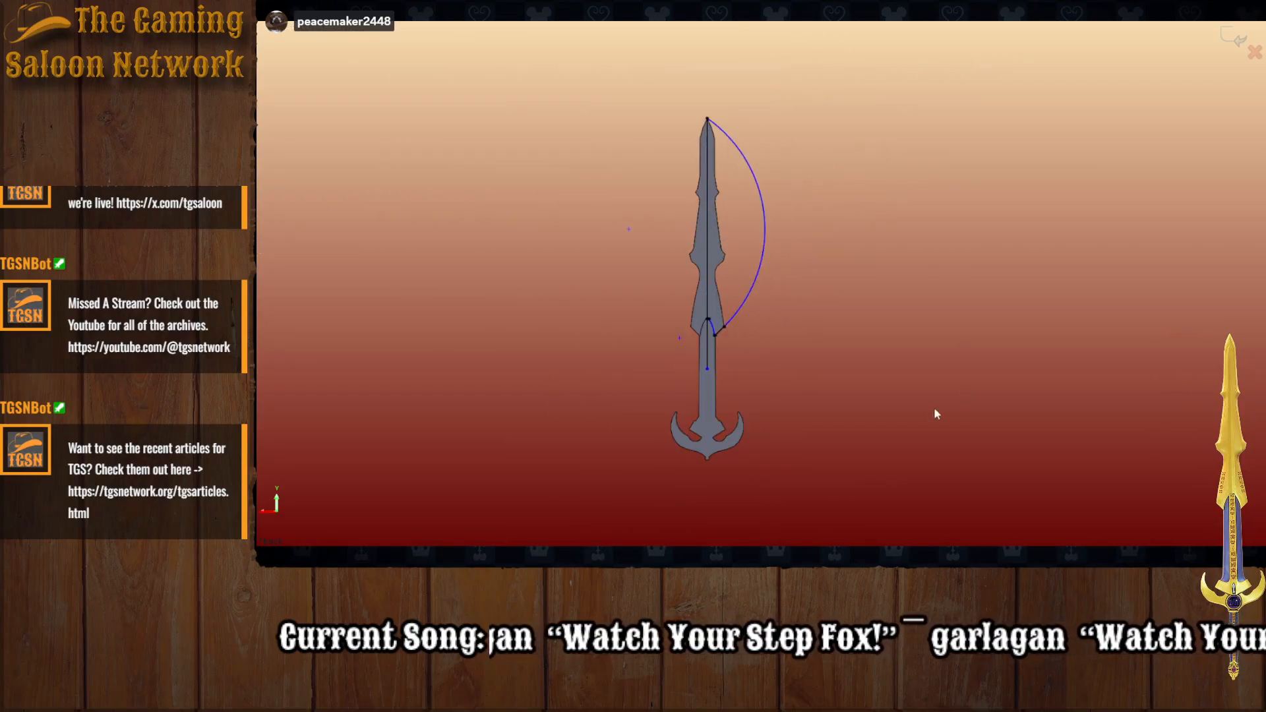
Step: Mirror the side arc, slanted line and notch outline about the vertical centre line
mouse_move(923, 396)
left_mouse_down()
mouse_move(576, 295)
mouse_move(530, 86)
left_mouse_up()
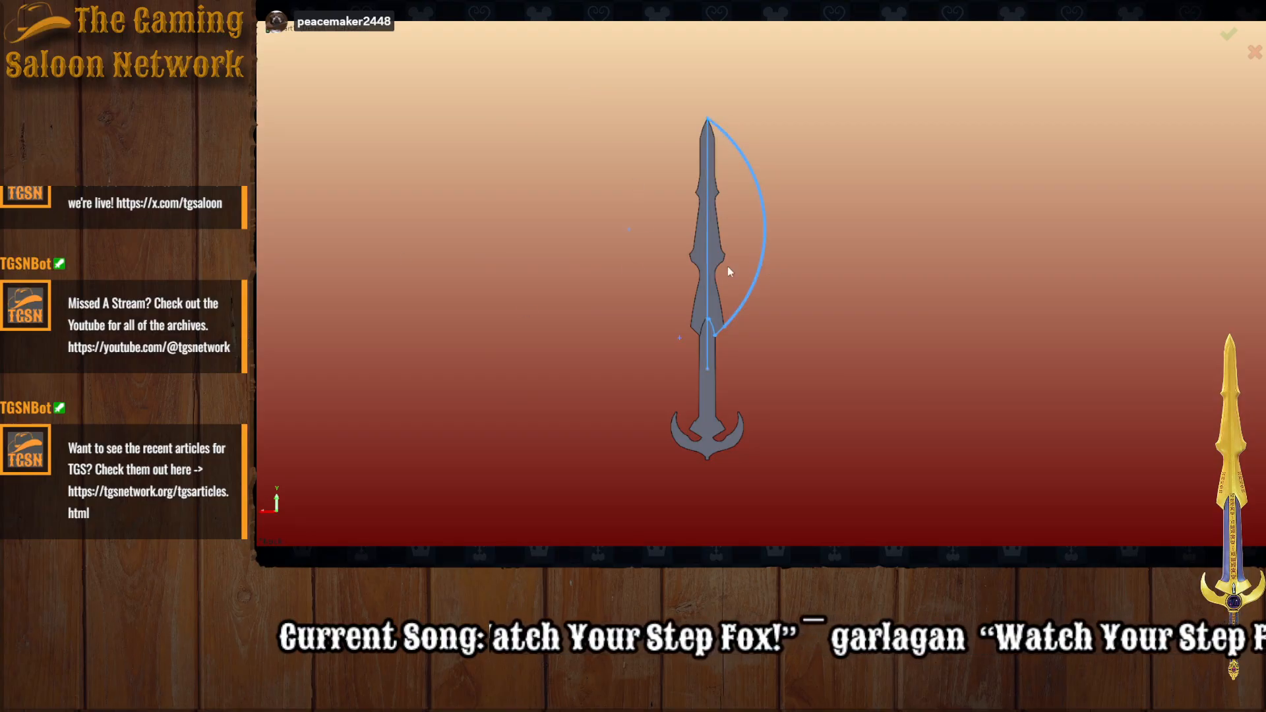
left_click(708, 277)
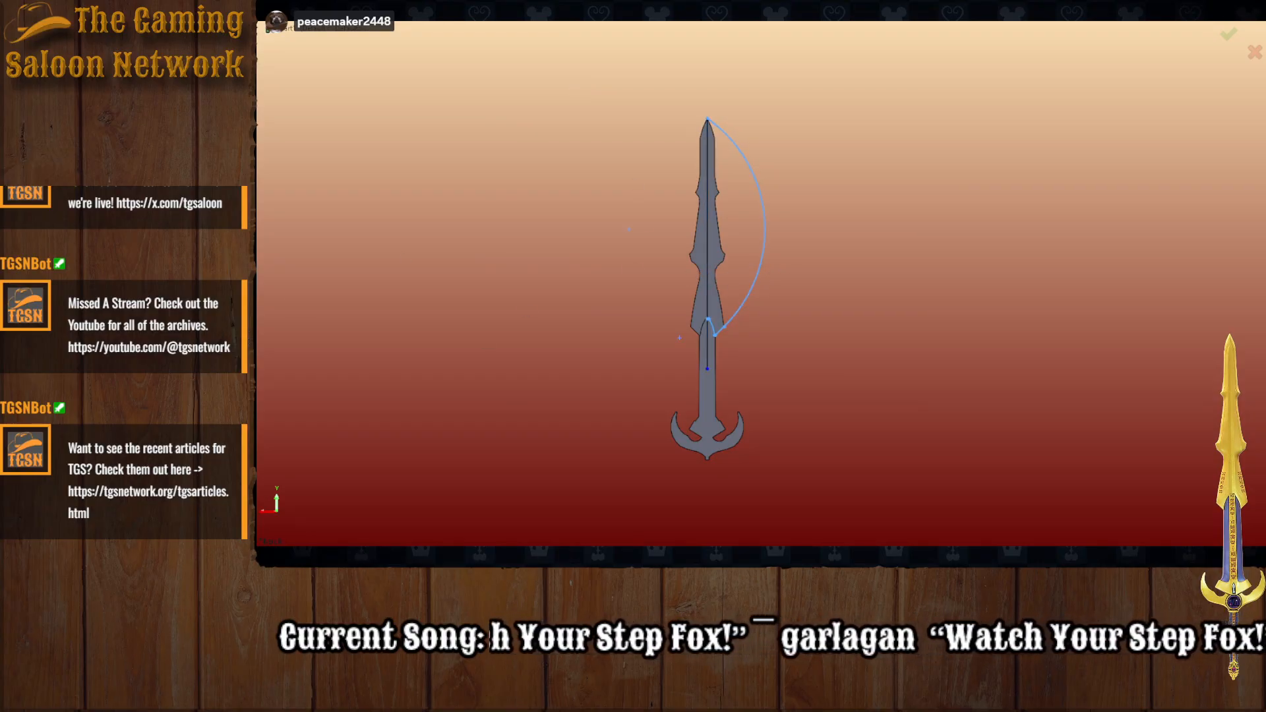
left_click(708, 264)
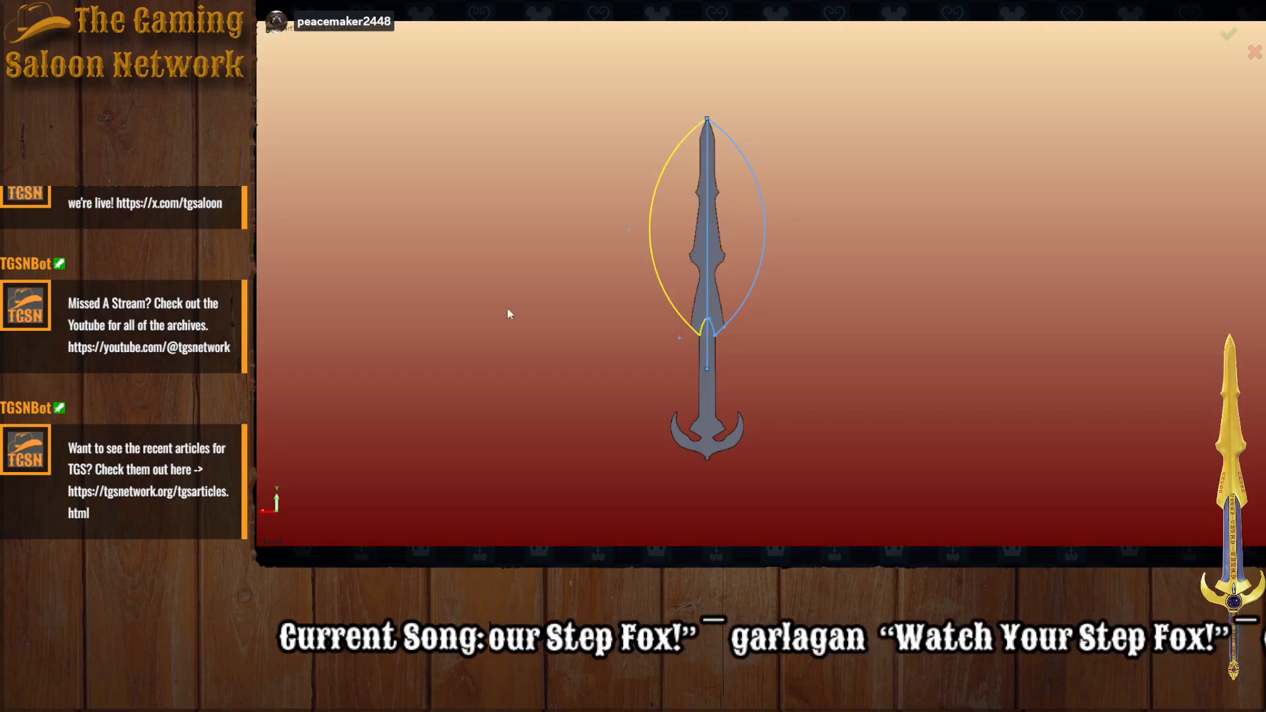
key("Return")
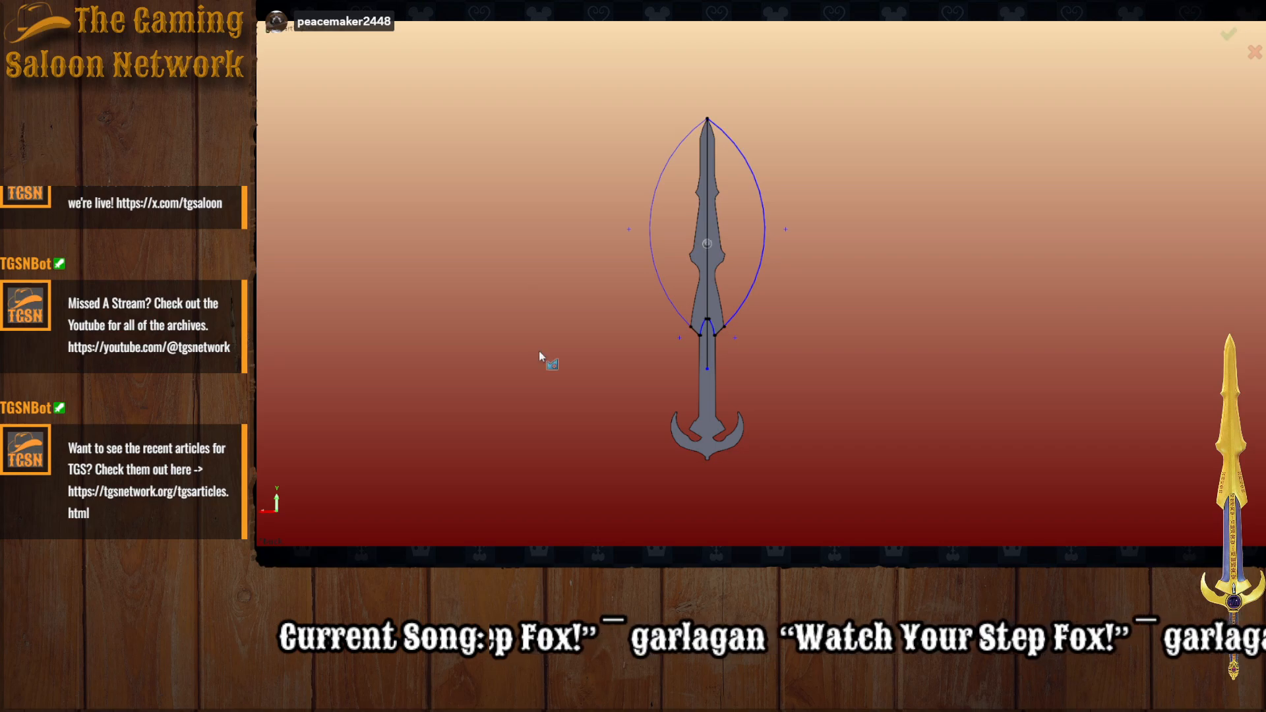
Step: Cut both halves of the mirrored sketch to partial depth into the back of the blade
middle_click_drag(540, 351, 622, 345)
left_click(674, 237)
left_click(739, 231)
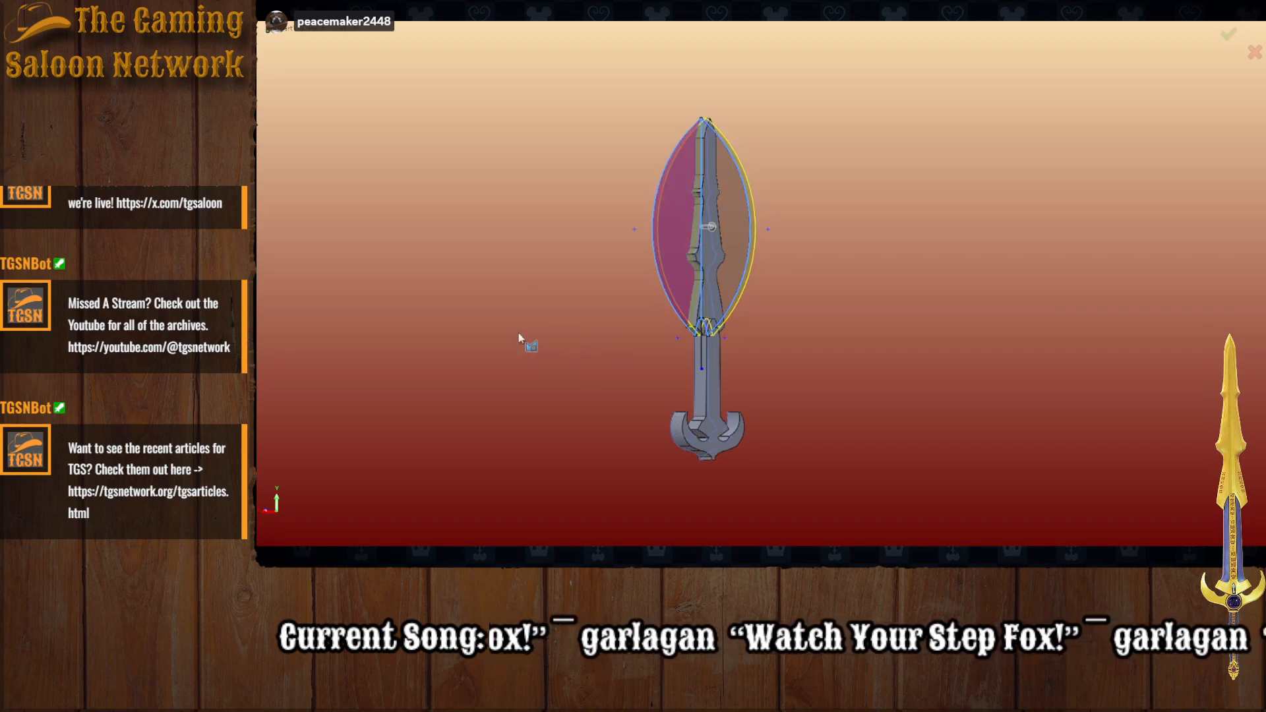
middle_click_drag(526, 342, 369, 319)
middle_click_drag(524, 326, 548, 328)
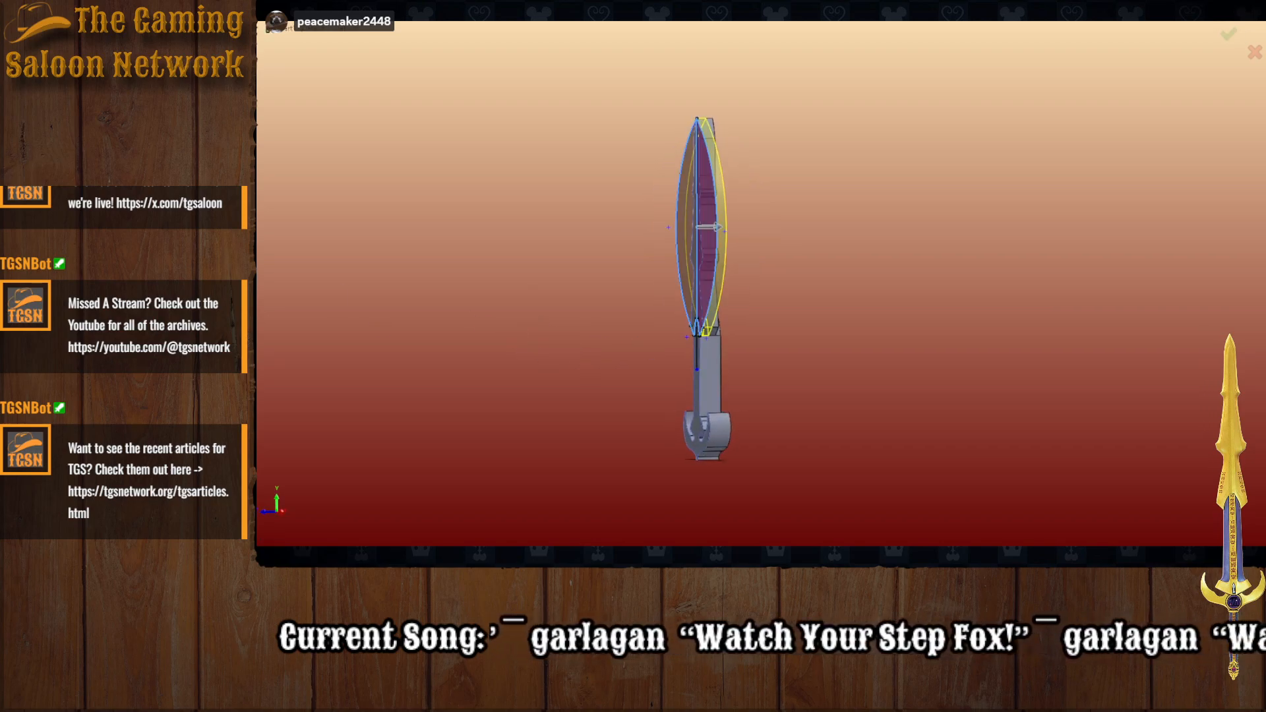
key("Return")
Step: View the sword straight from the side and open the front blade cut's definition to check its depth
mouse_move(591, 389)
middle_mouse_down()
mouse_move(696, 417)
mouse_move(841, 422)
mouse_move(806, 410)
mouse_move(799, 438)
mouse_move(802, 401)
mouse_move(816, 435)
middle_mouse_up()
left_click(749, 22)
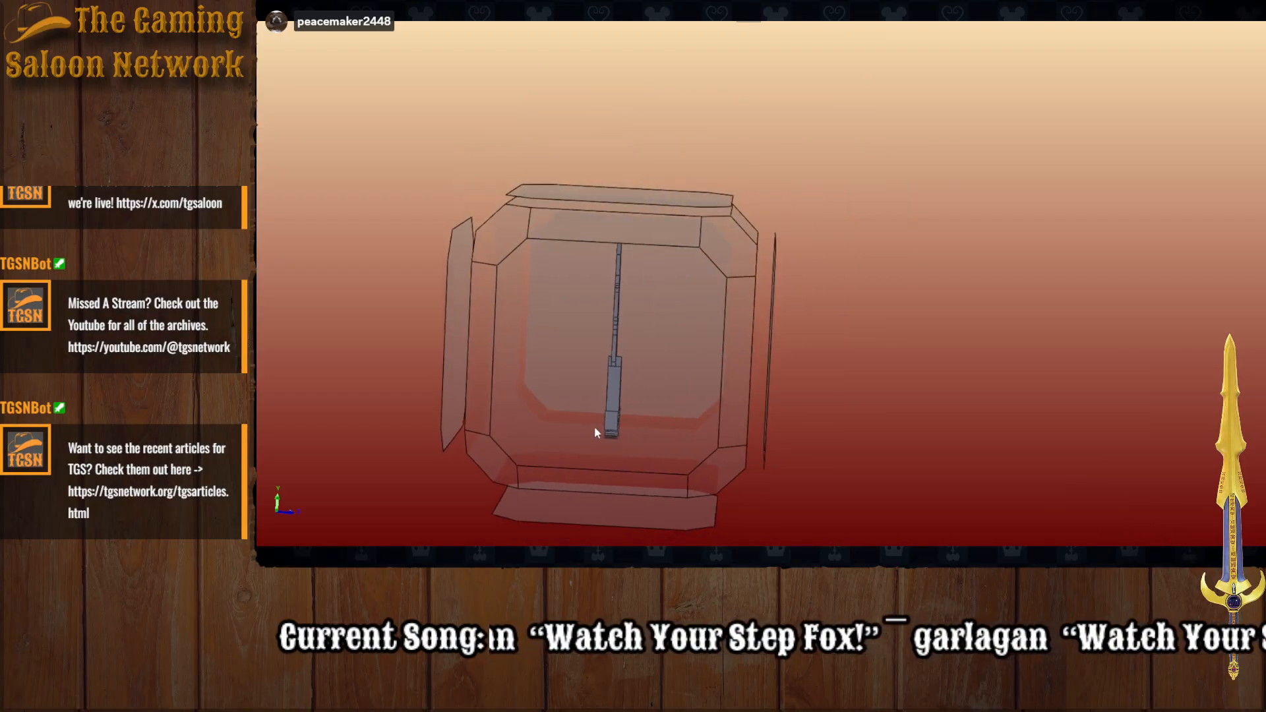
left_click(596, 422)
scroll(818, 249, "down", 1)
scroll(818, 249, "up", 1)
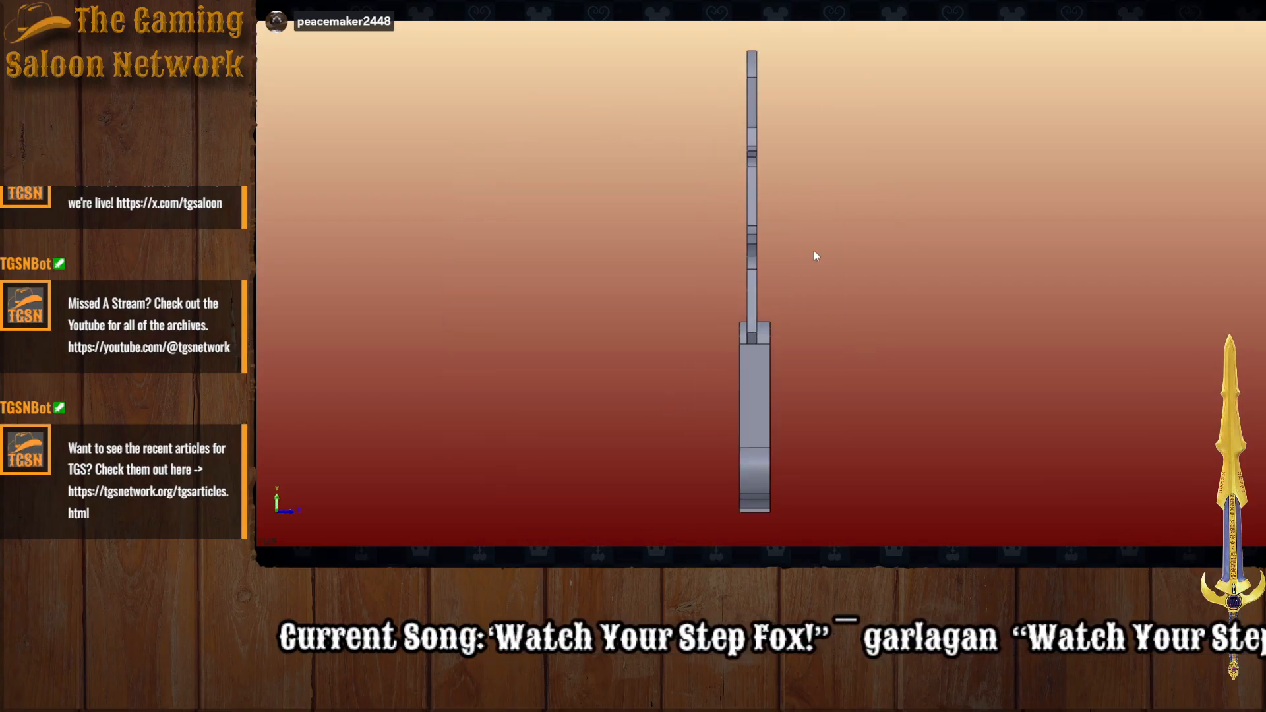
left_click(743, 333)
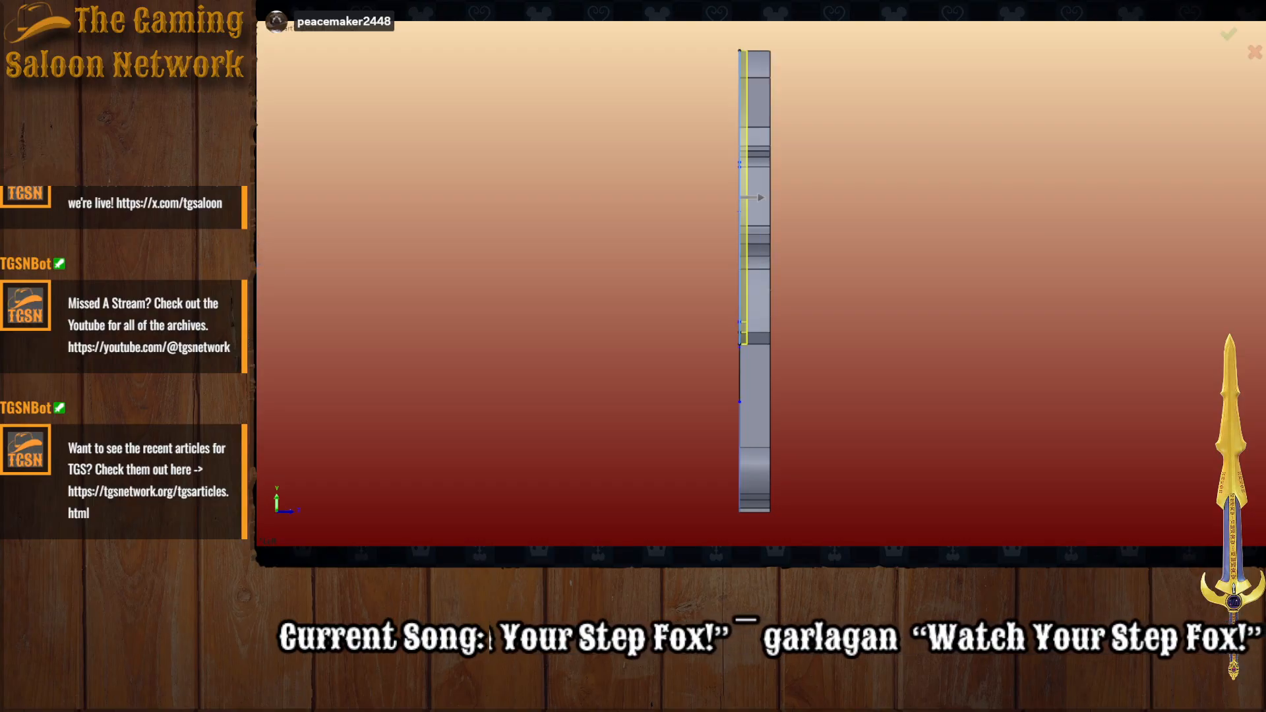
key("Return")
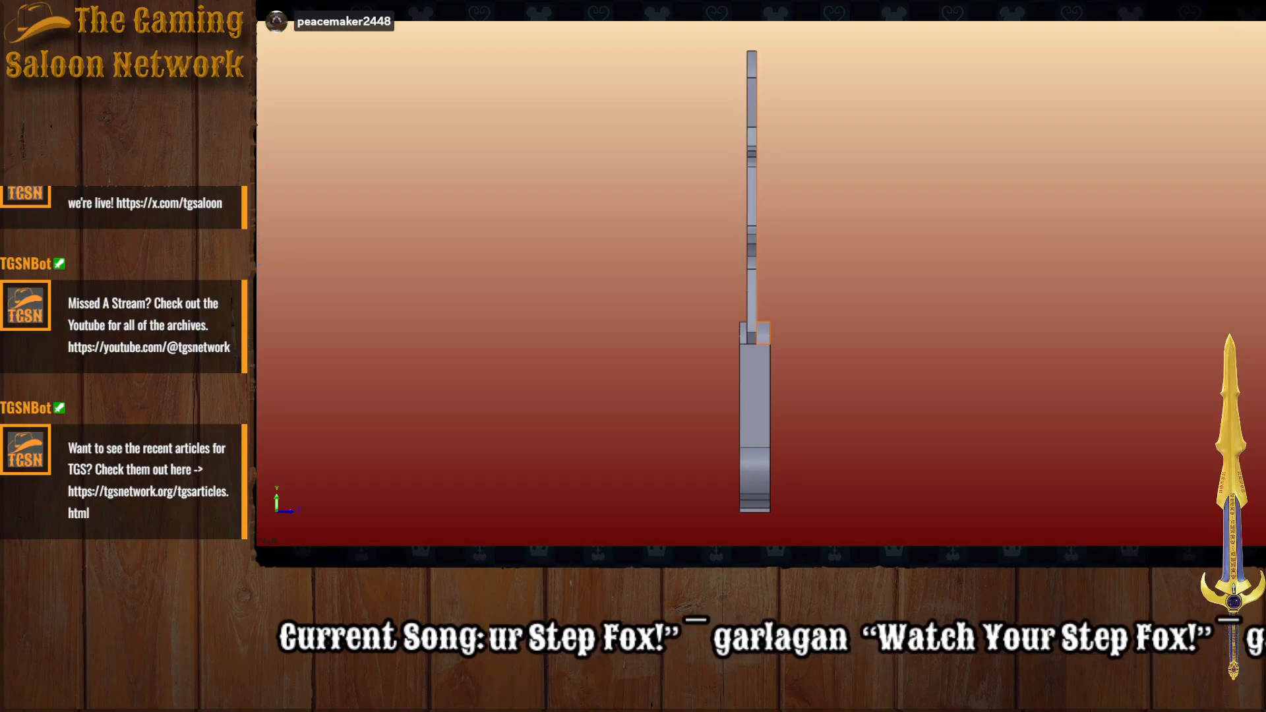
Step: Reduce the back blade cut's depth to match the front cut, centring the blade in the sword's thickness
left_click(763, 333)
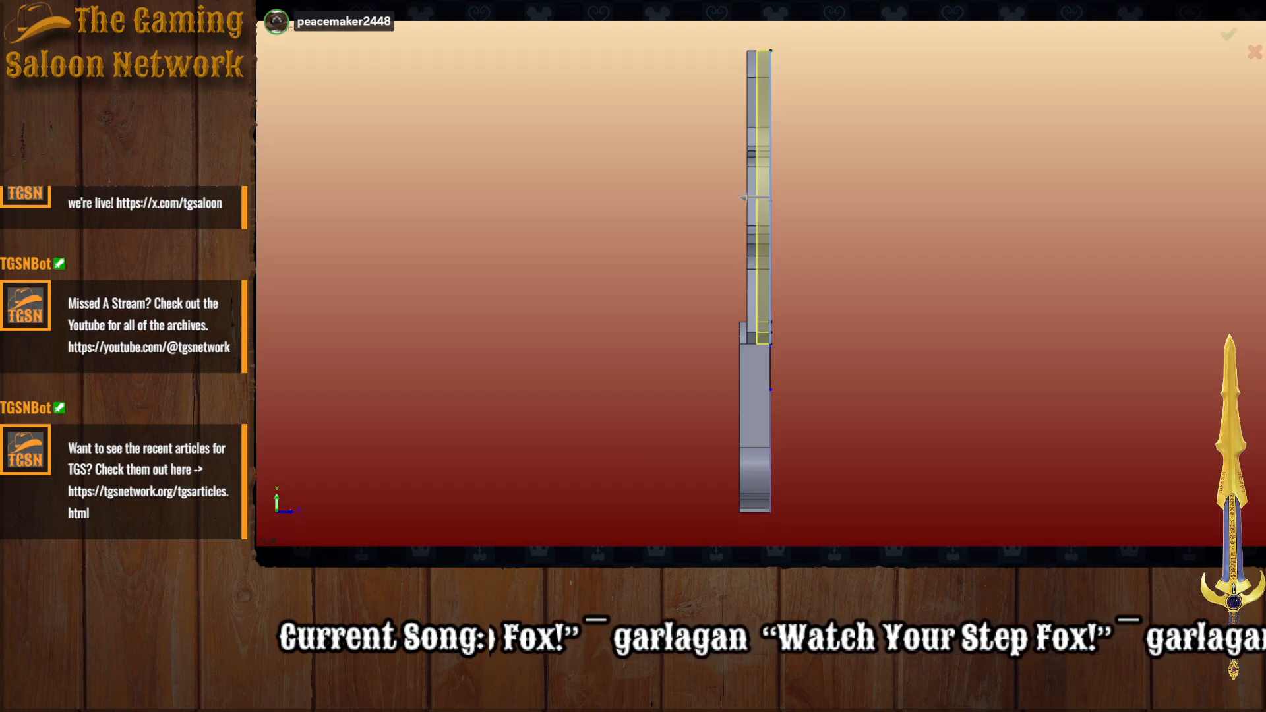
key("Return")
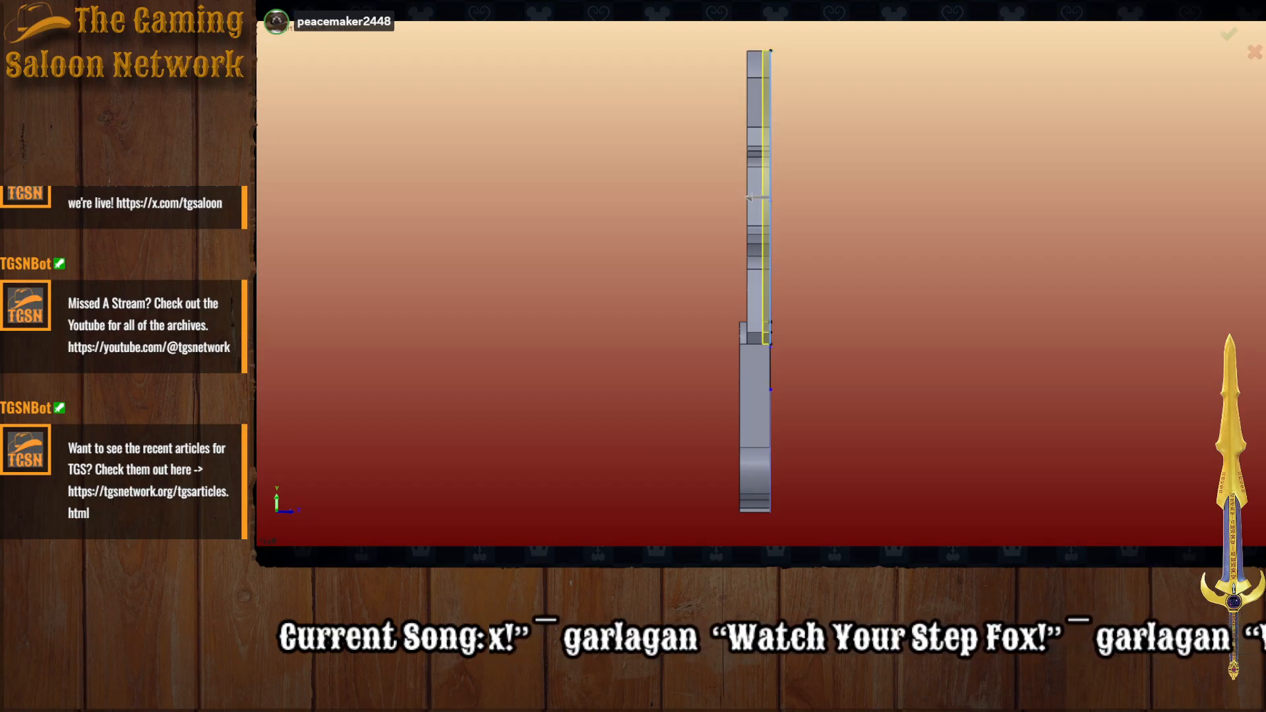
key("Return")
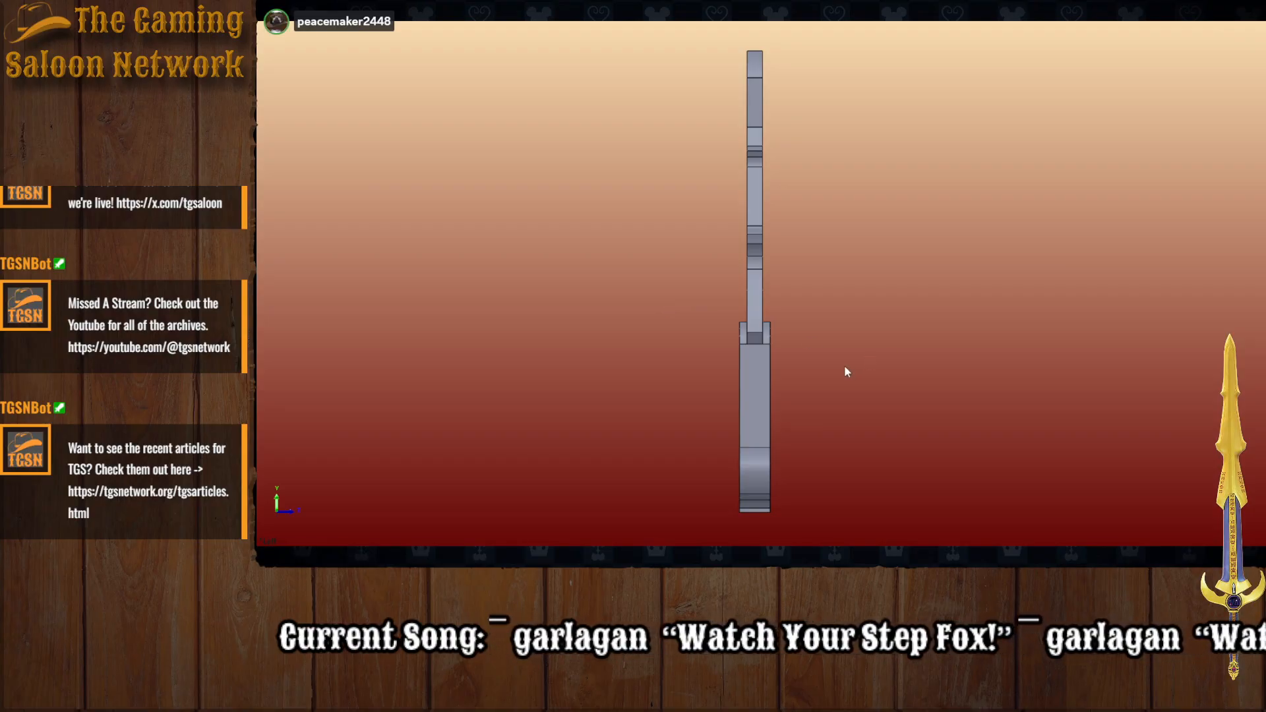
Step: Inspect the thinned blade, the shaft joint and the guard from several angles and straight from the front
middle_click_drag(844, 369, 950, 325)
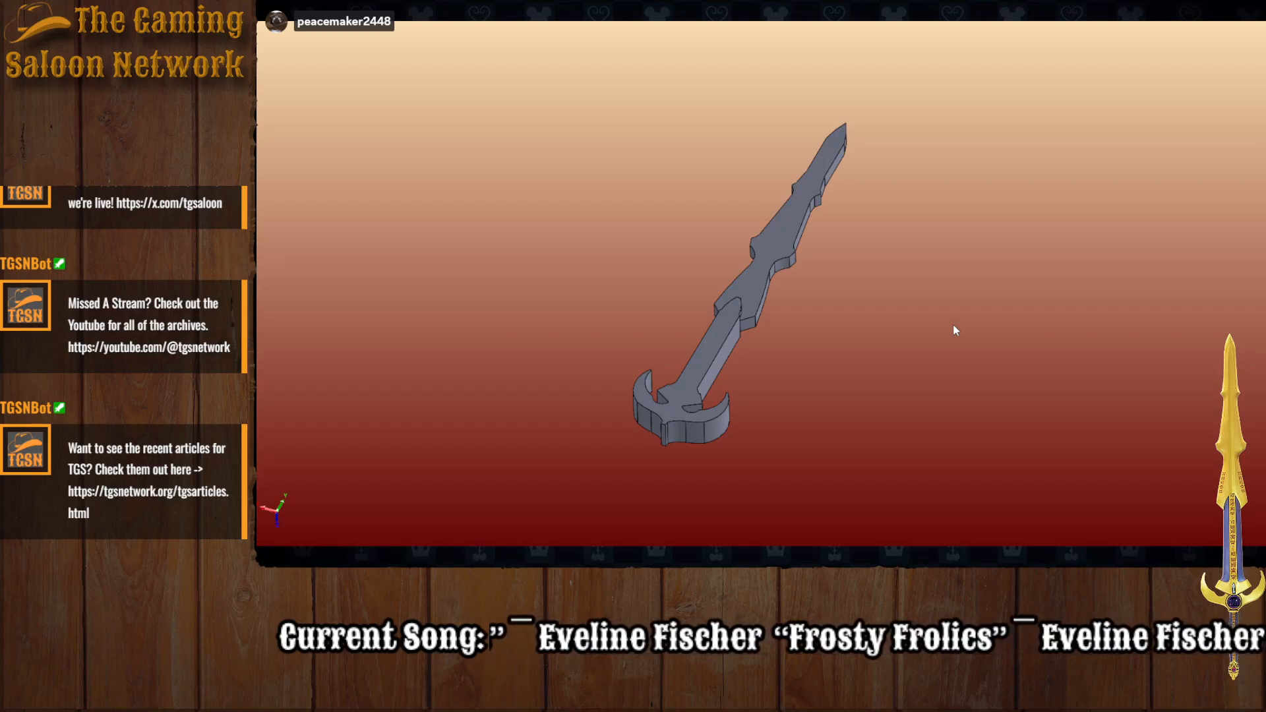
scroll(729, 342, "down", 1)
scroll(759, 343, "up", 5)
middle_click_drag(761, 346, 705, 404)
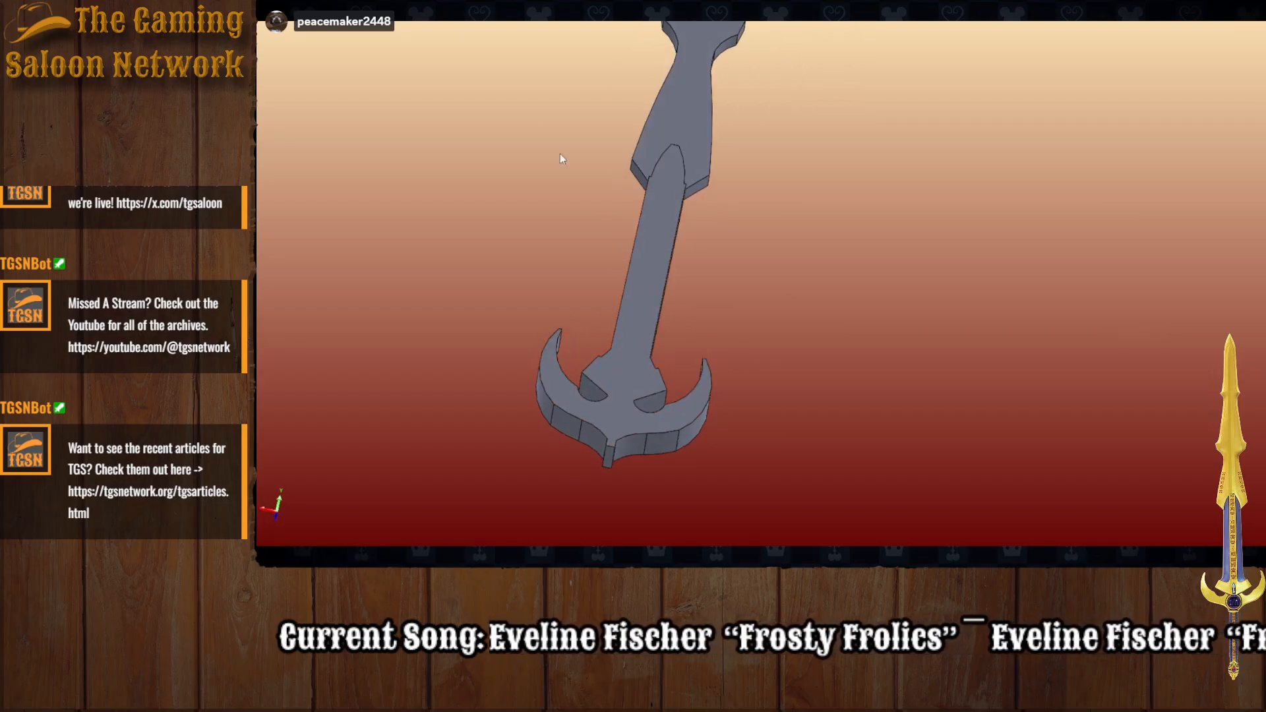
scroll(560, 153, "down", 1)
scroll(635, 206, "up", 2)
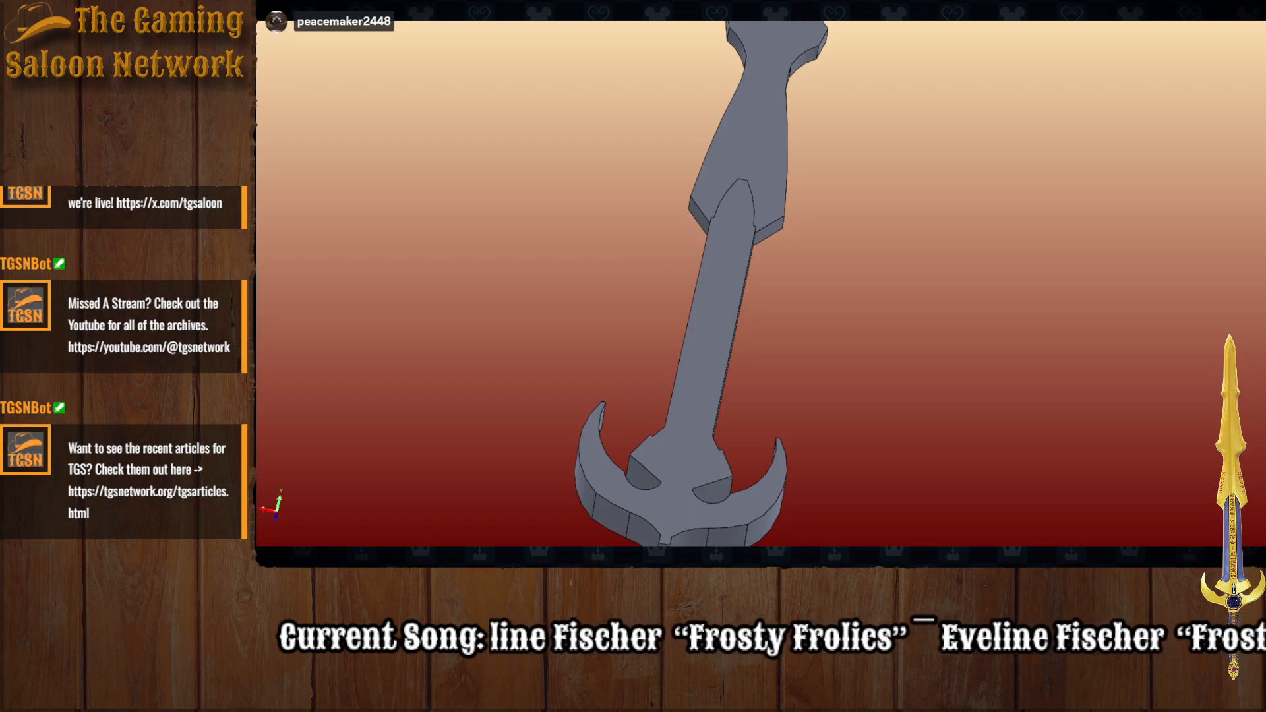
scroll(731, 365, "down", 5)
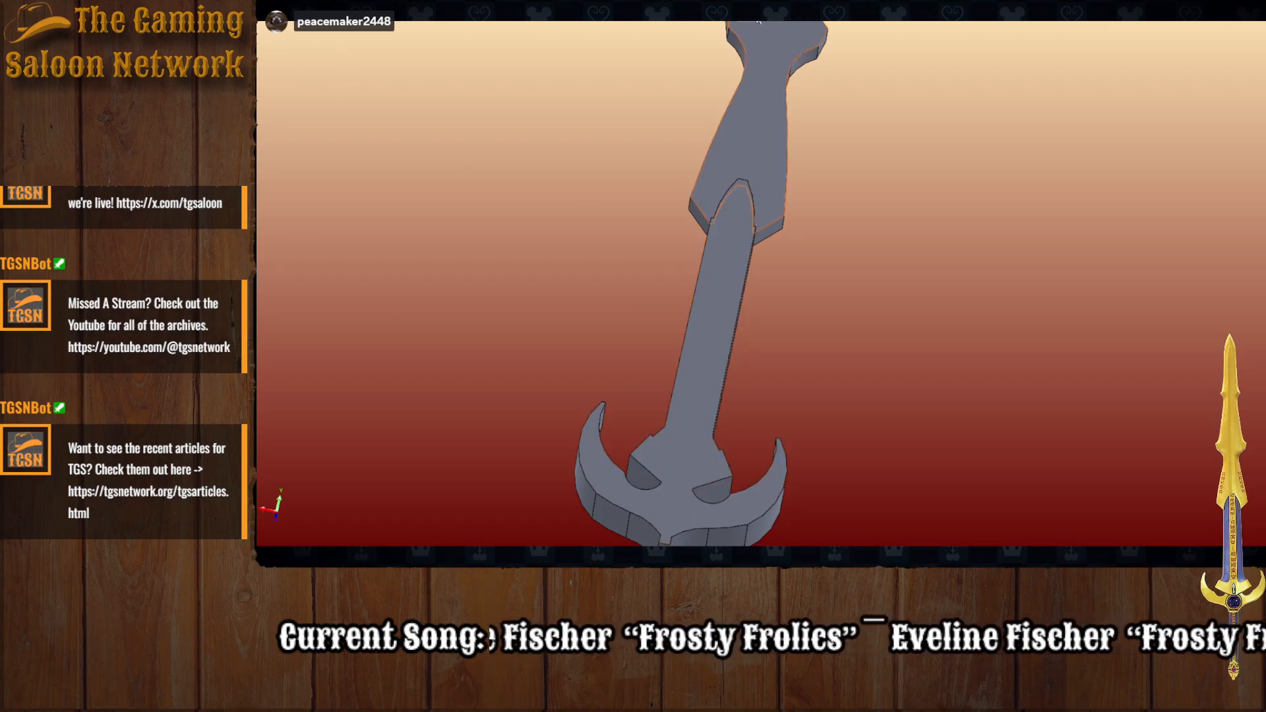
scroll(600, 360, "up", 5)
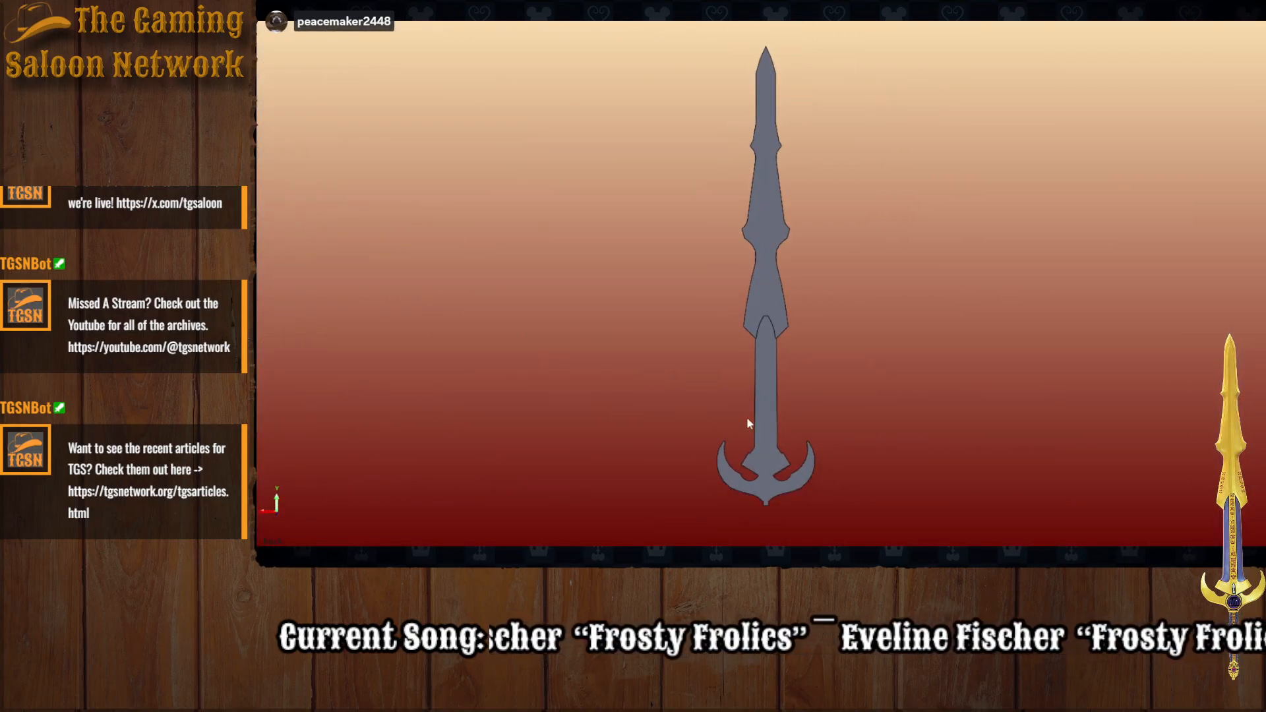
scroll(746, 417, "up", 3)
scroll(798, 405, "down", 3)
scroll(793, 395, "up", 5)
middle_click_drag(768, 369, 801, 211)
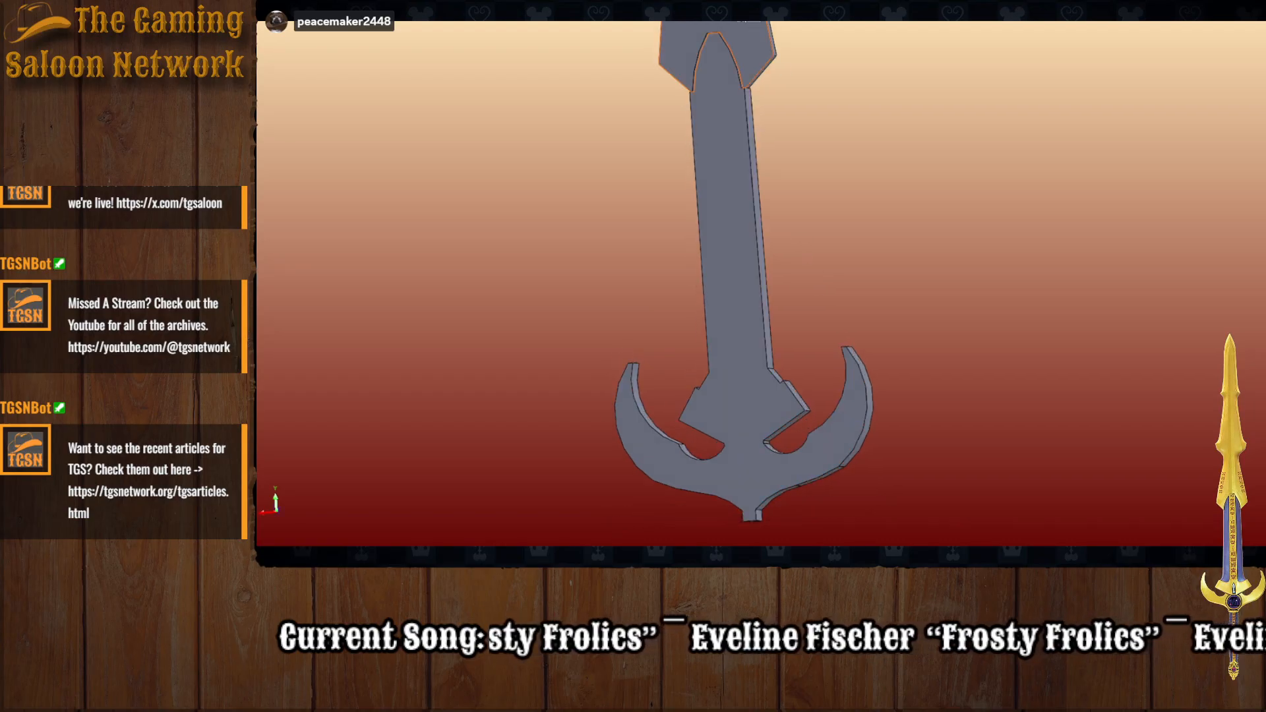
key("space")
left_click(690, 334)
scroll(806, 390, "up", 10)
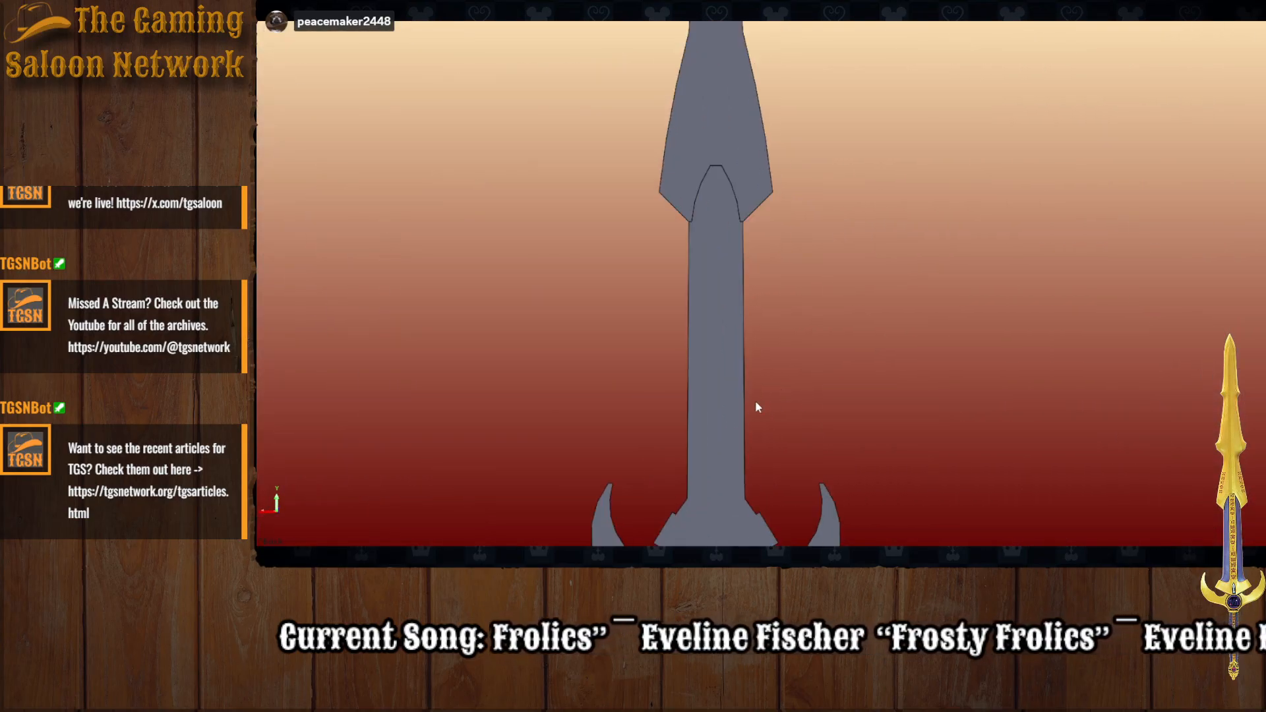
scroll(685, 120, "up", 2)
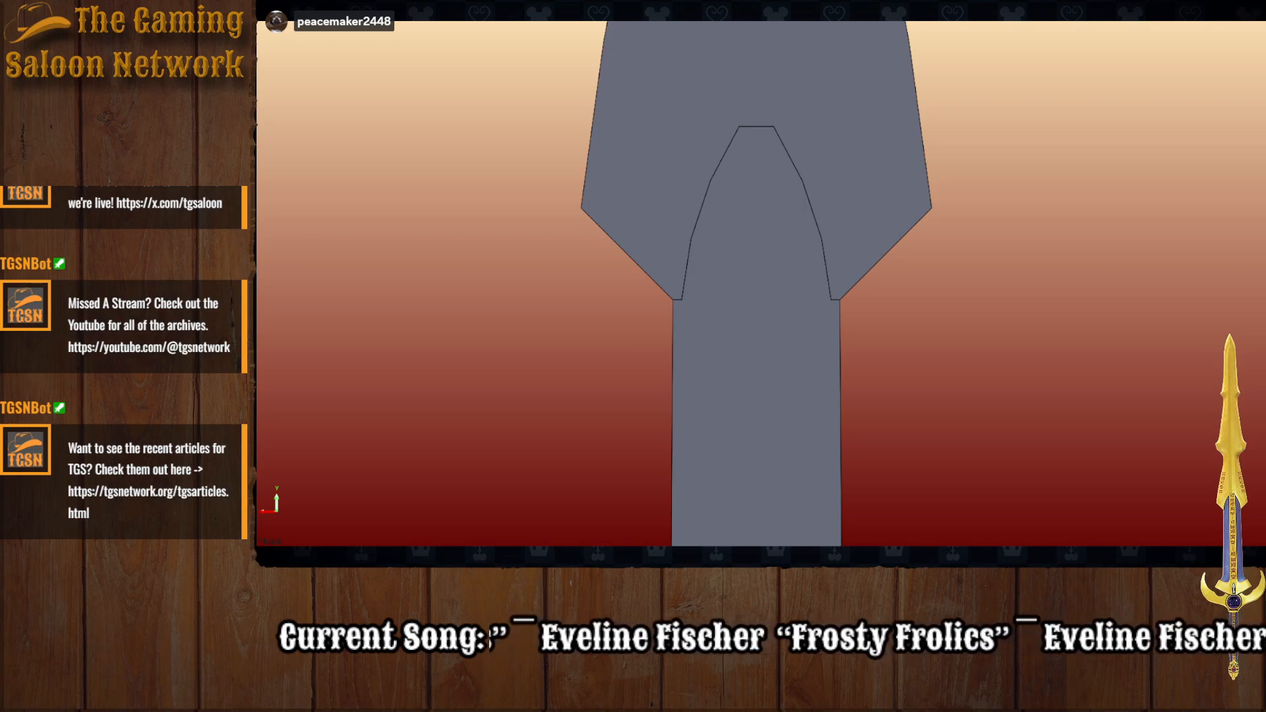
Step: Sketch a vertical centre line on the shaft's back face, from the middle of its flat tip down through the pommel
left_click(751, 391)
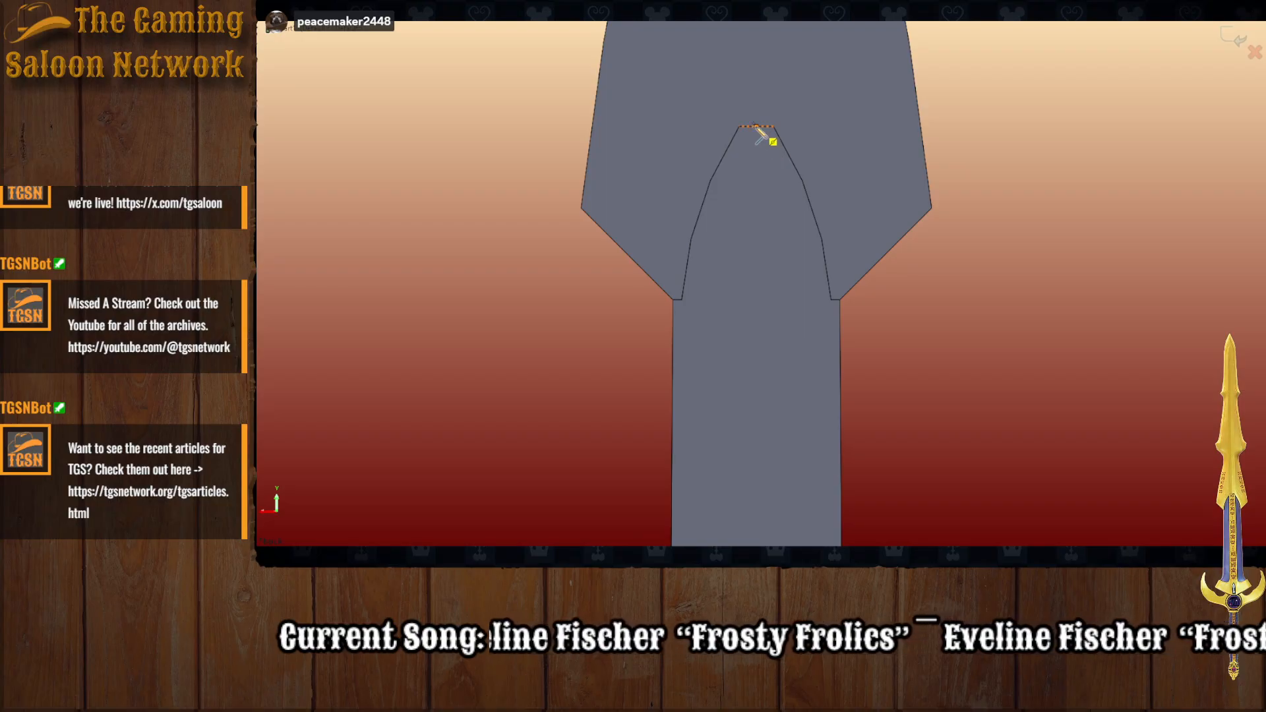
scroll(775, 273, "down", 8)
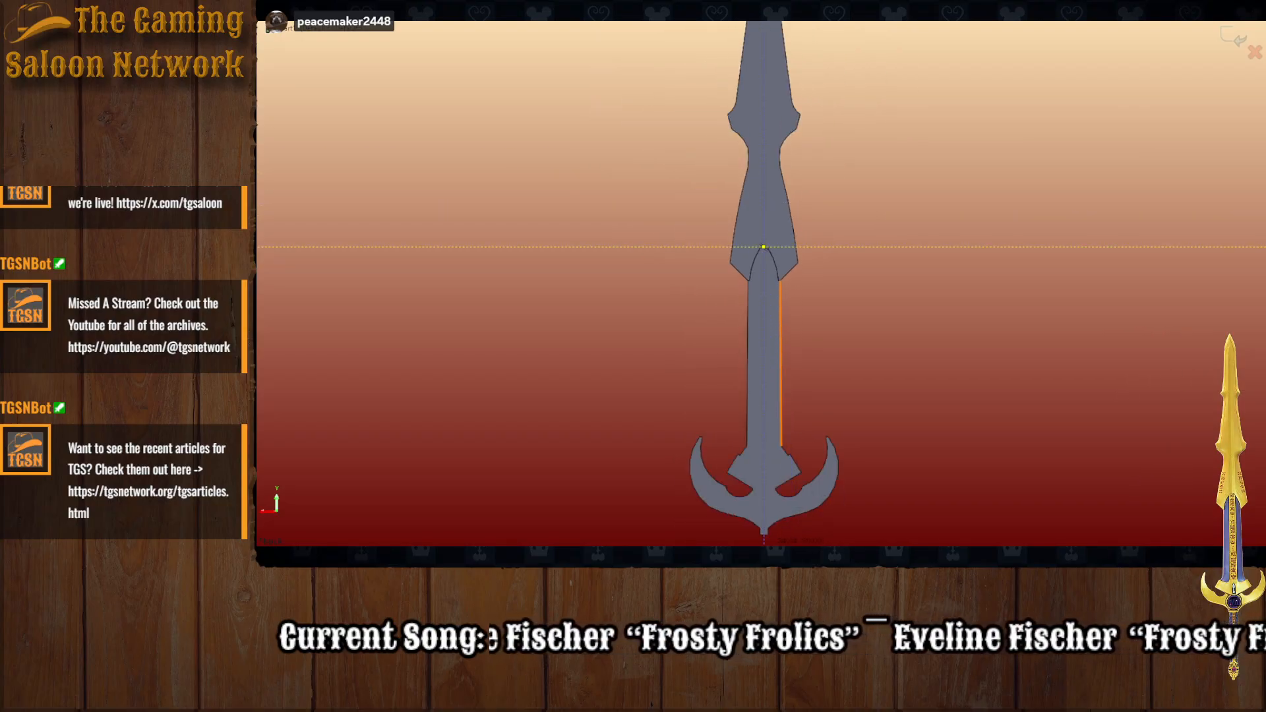
scroll(758, 310, "up", 8)
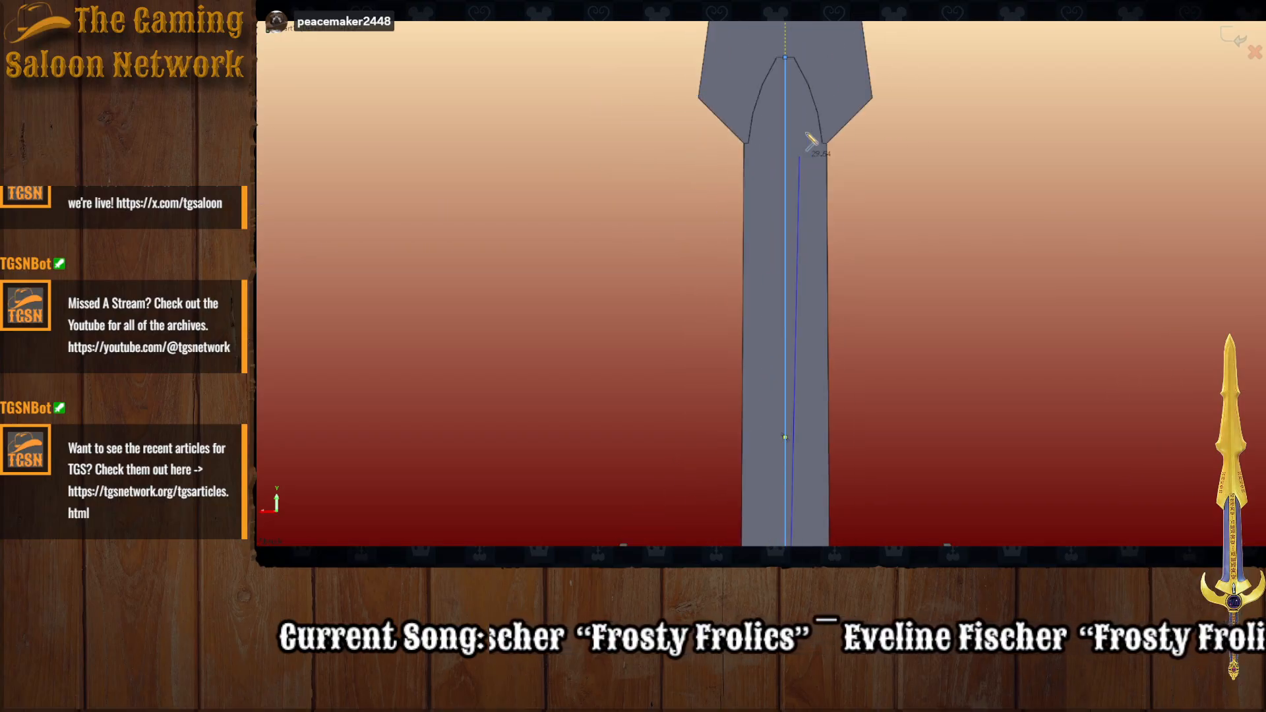
scroll(798, 104, "up", 1)
key("Escape")
scroll(783, 94, "down", 1)
scroll(771, 108, "up", 3)
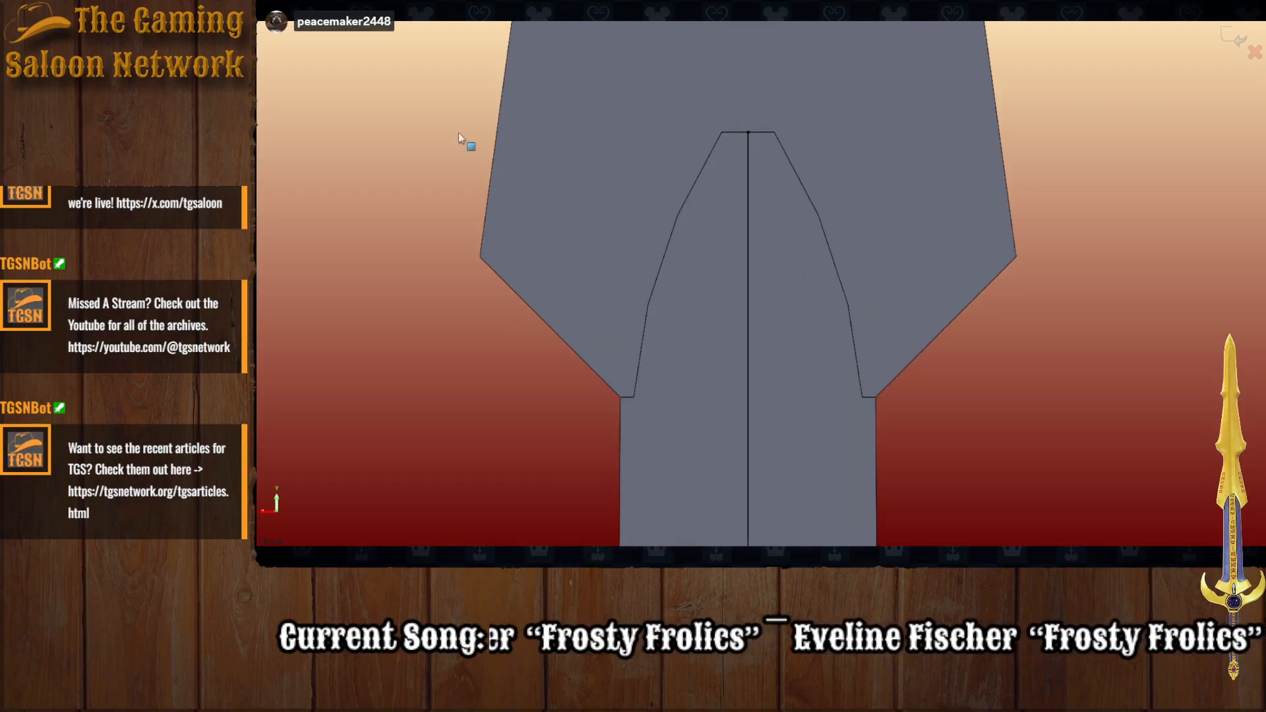
Step: Trace half of the shaft's flat tip with a line, then follow its curved side down to the shoulder with a three-point arc
key("l")
left_click(749, 132)
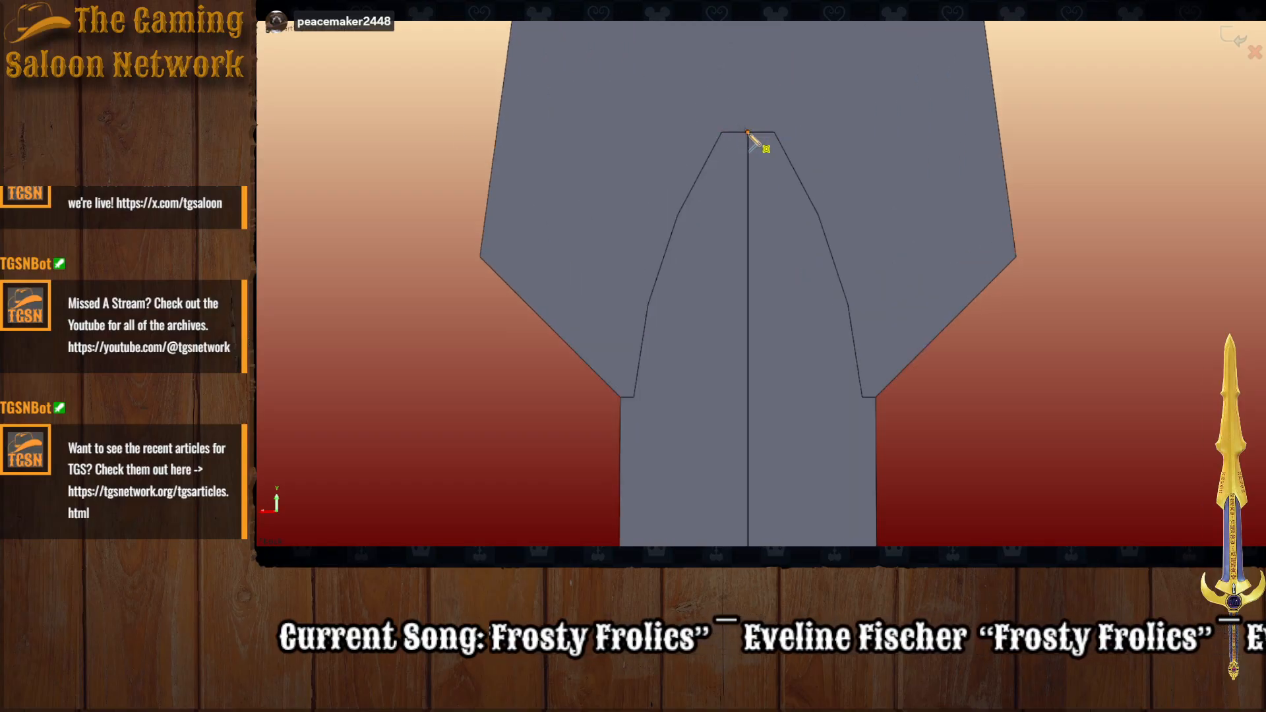
left_click(721, 133)
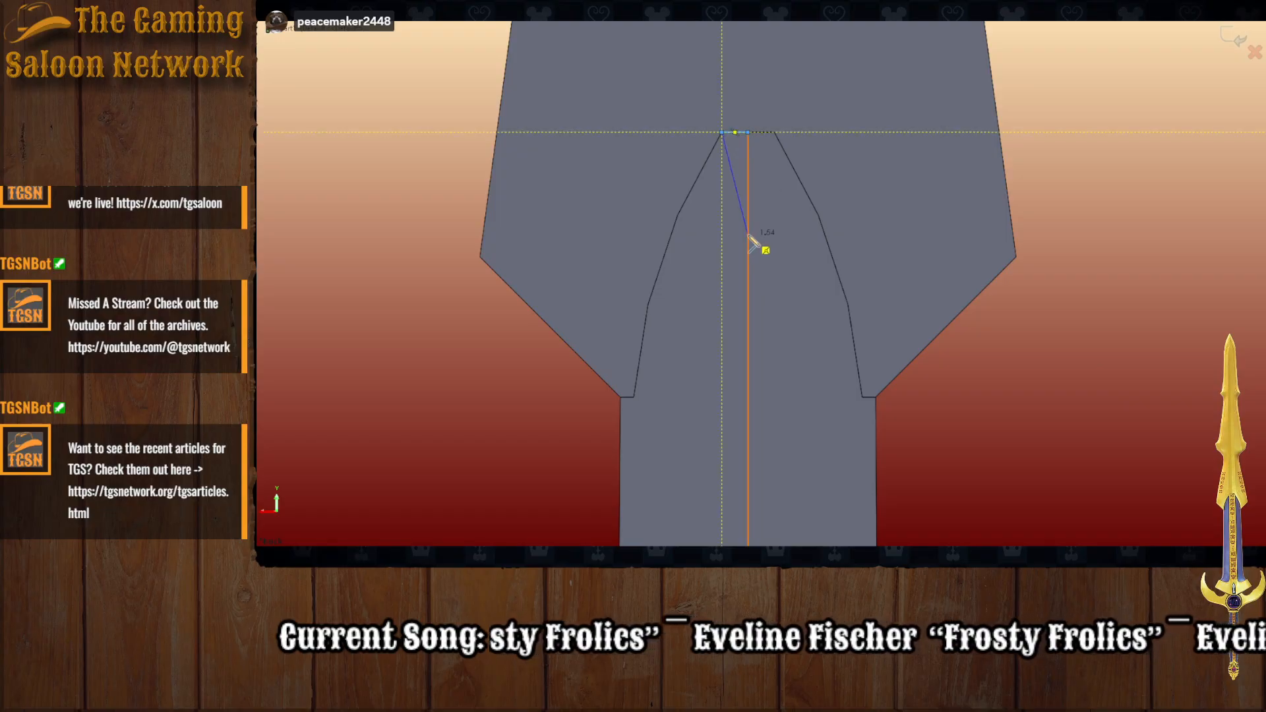
key("Escape")
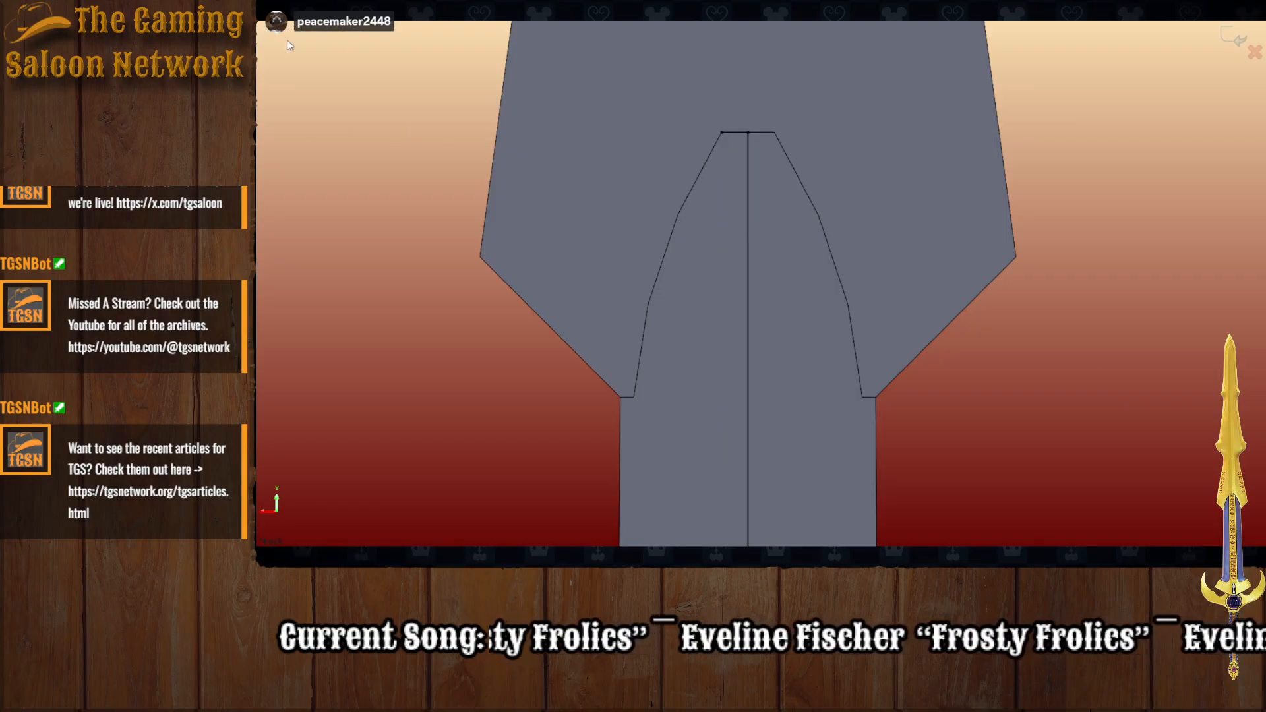
left_click(721, 133)
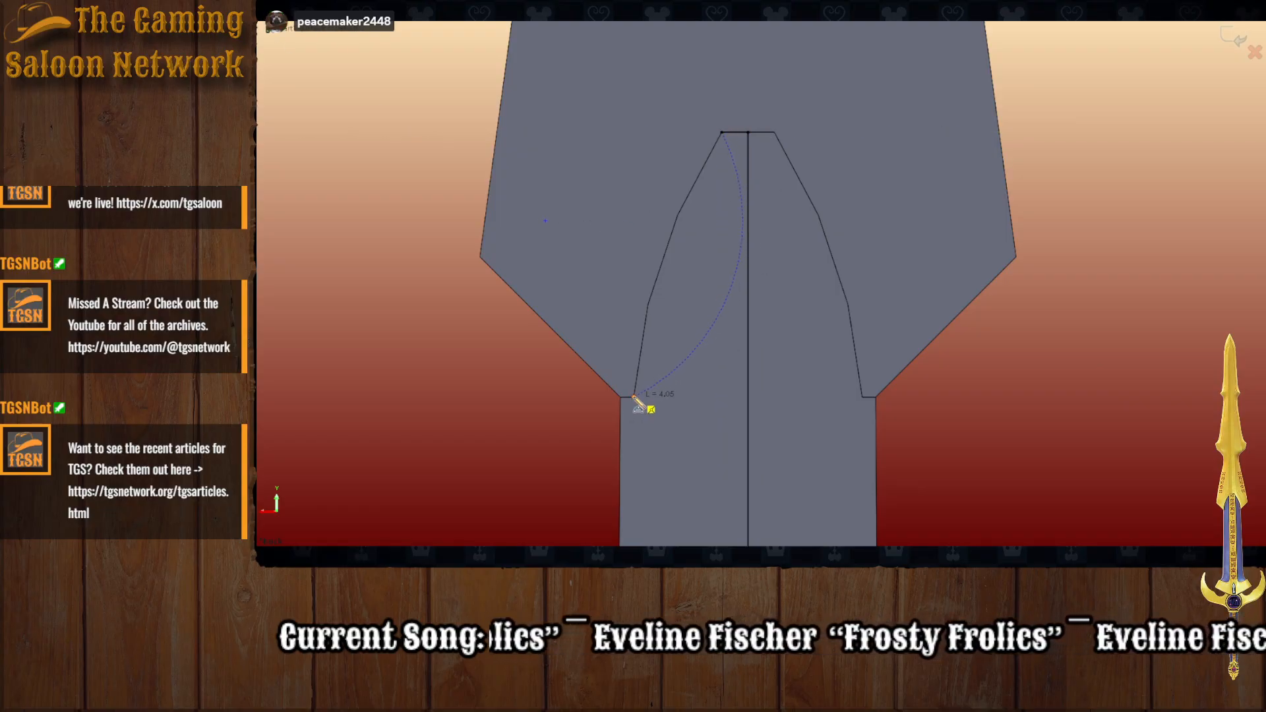
left_click(647, 348)
scroll(641, 428, "down", 4)
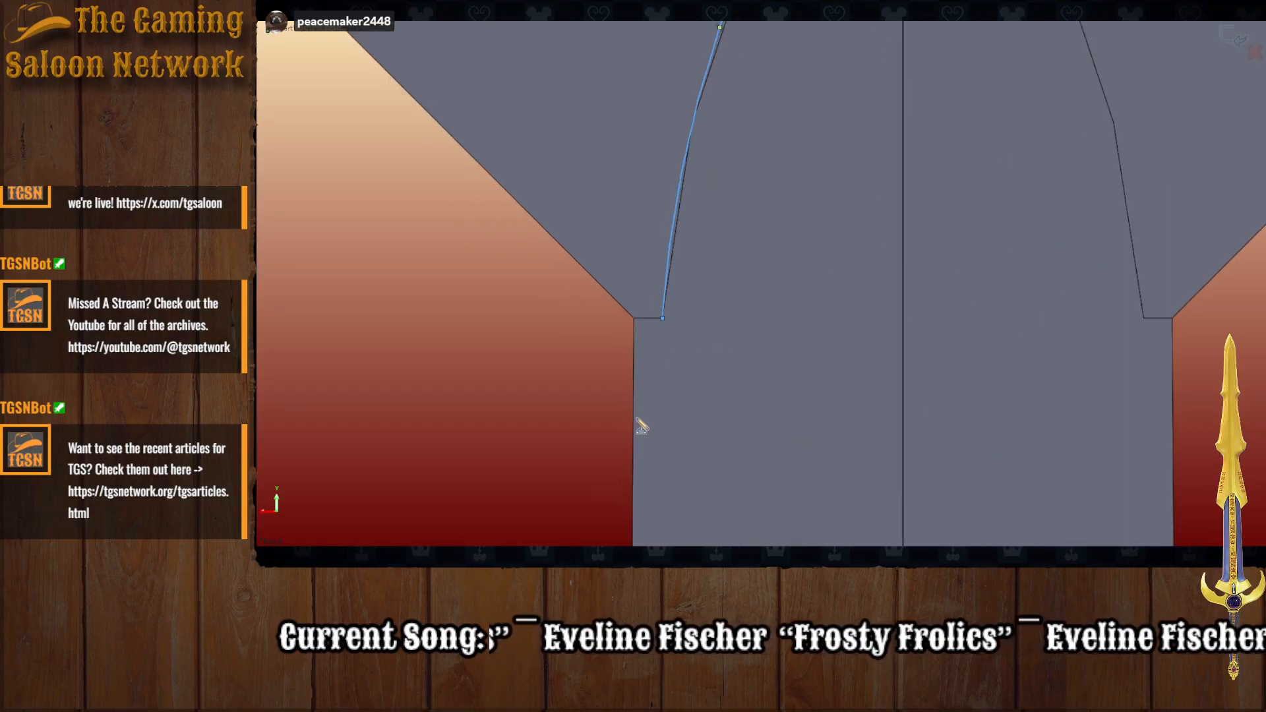
Step: Trace the short shoulder ledge and the shaft's long straight edge down to the guard block with connected lines
left_click(649, 402)
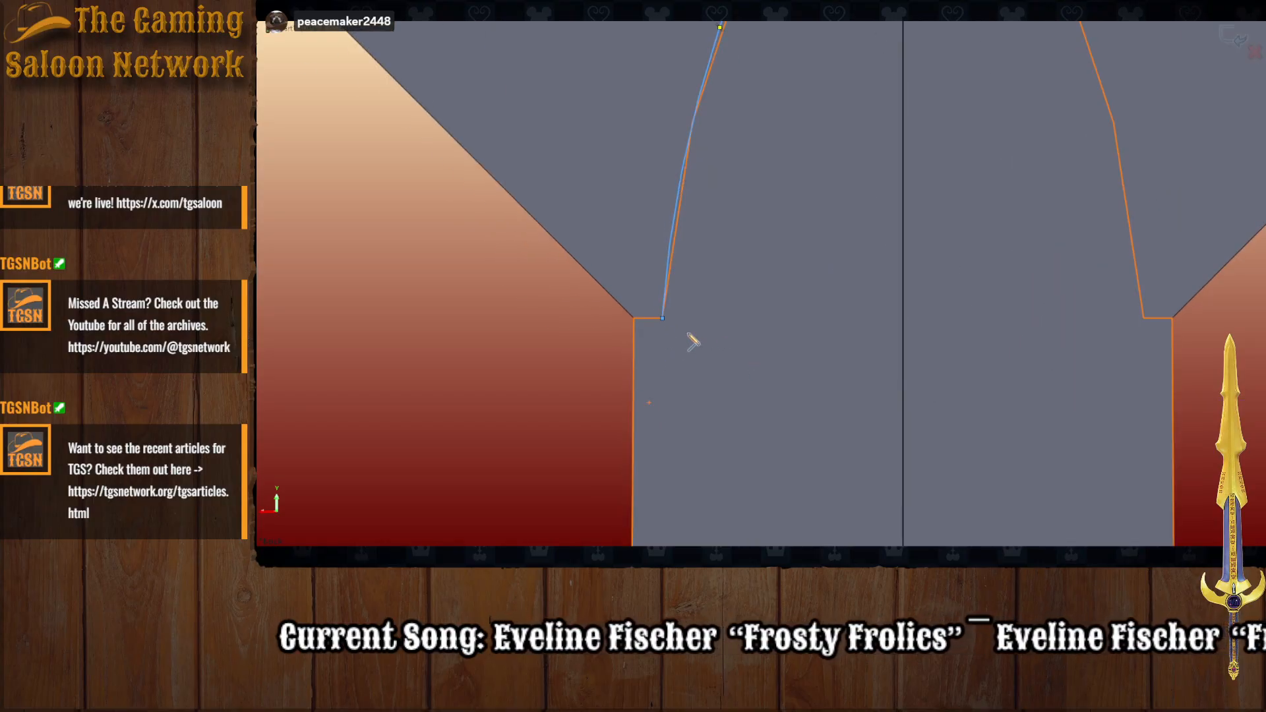
left_click(663, 319)
left_click(633, 319)
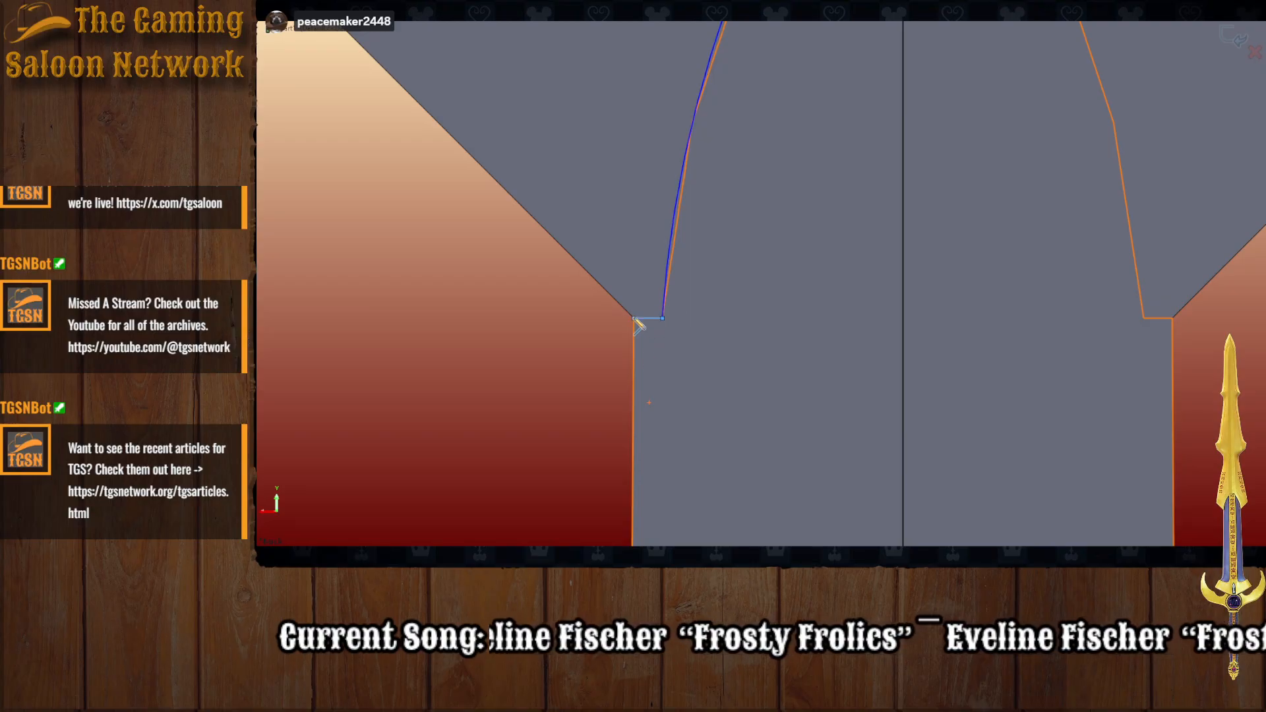
scroll(636, 343, "up", 5)
scroll(752, 497, "up", 6)
scroll(752, 466, "down", 5)
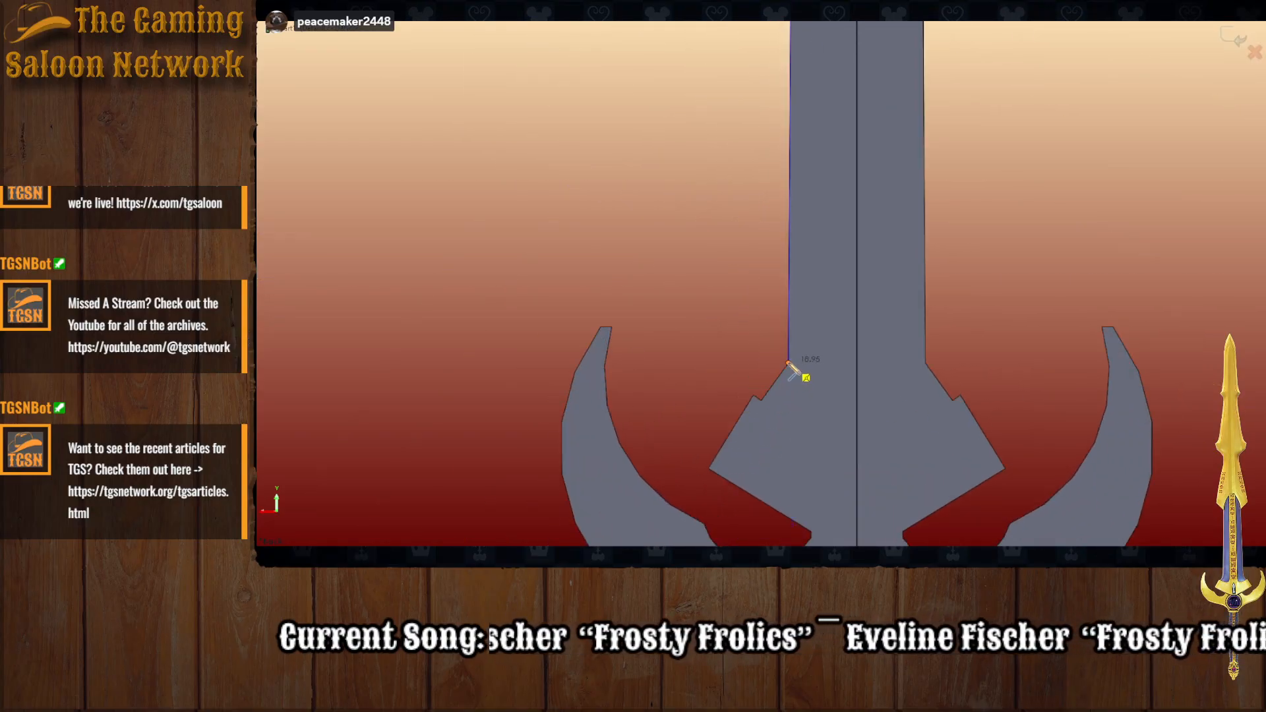
scroll(794, 390, "down", 5)
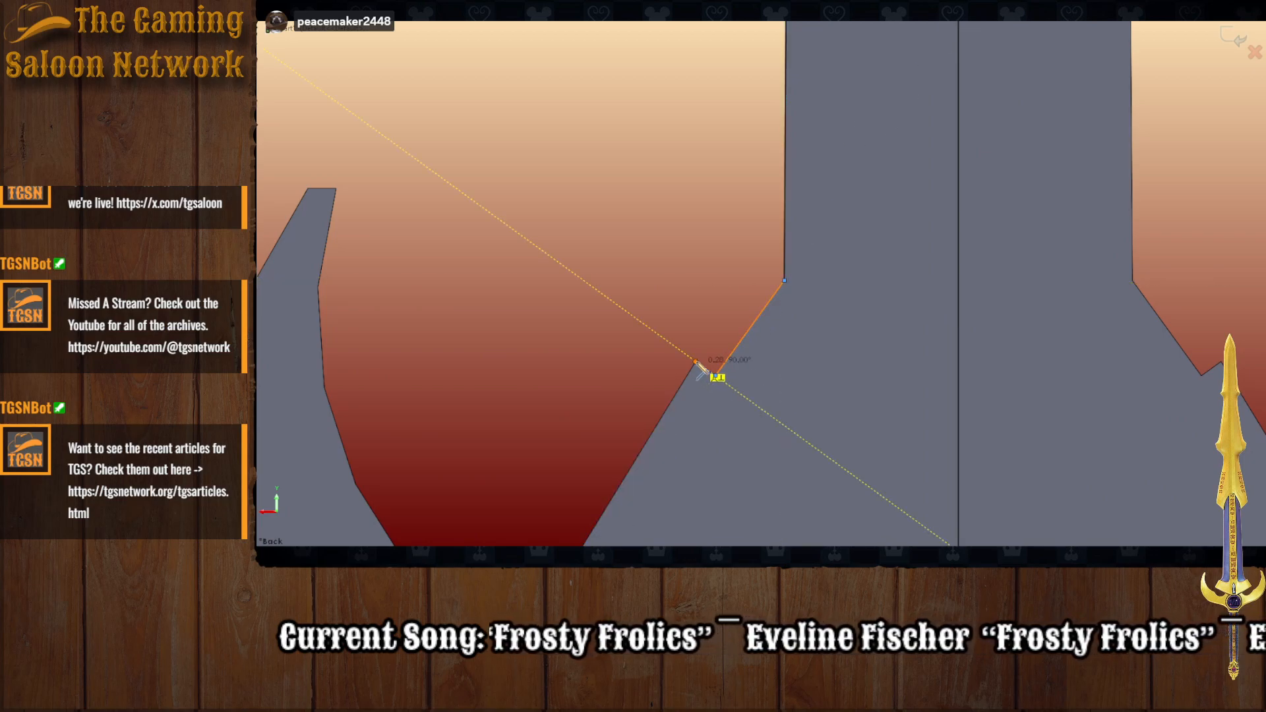
Step: Trace the guard block's notch and angled sides, and close the half outline with a horizontal line to the centre line
left_click(697, 364)
scroll(697, 366, "up", 5)
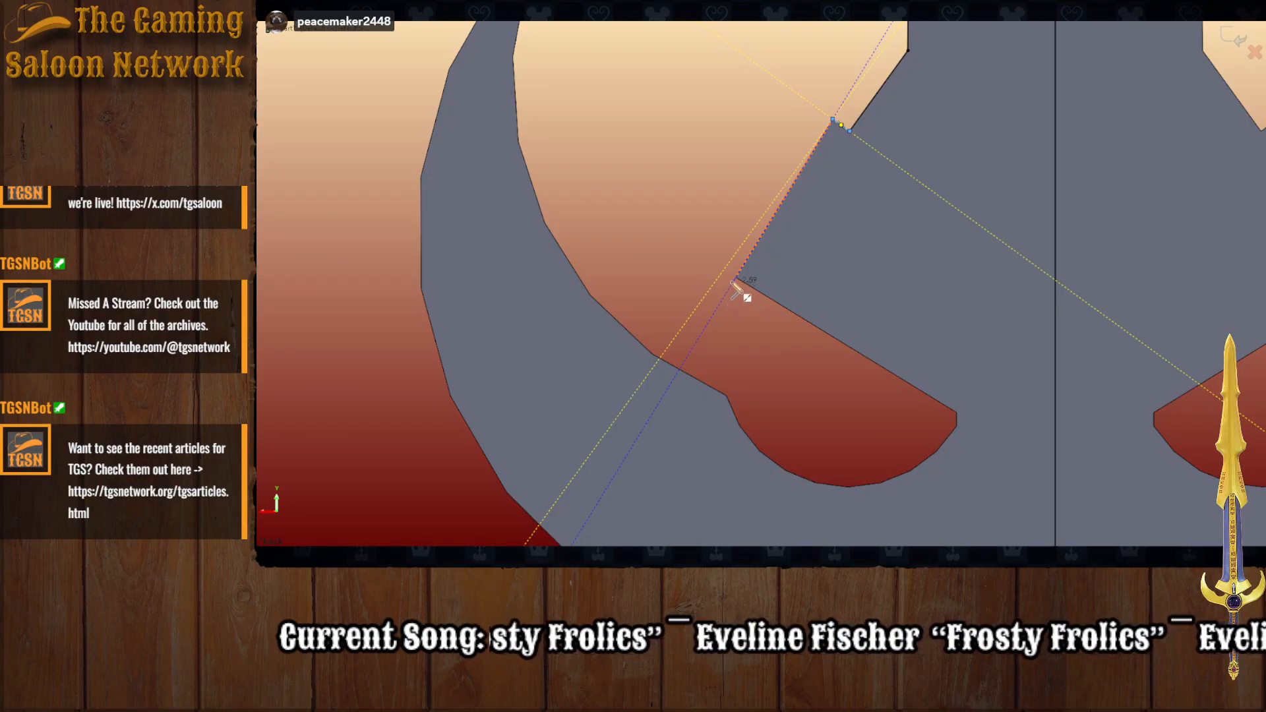
left_click(736, 278)
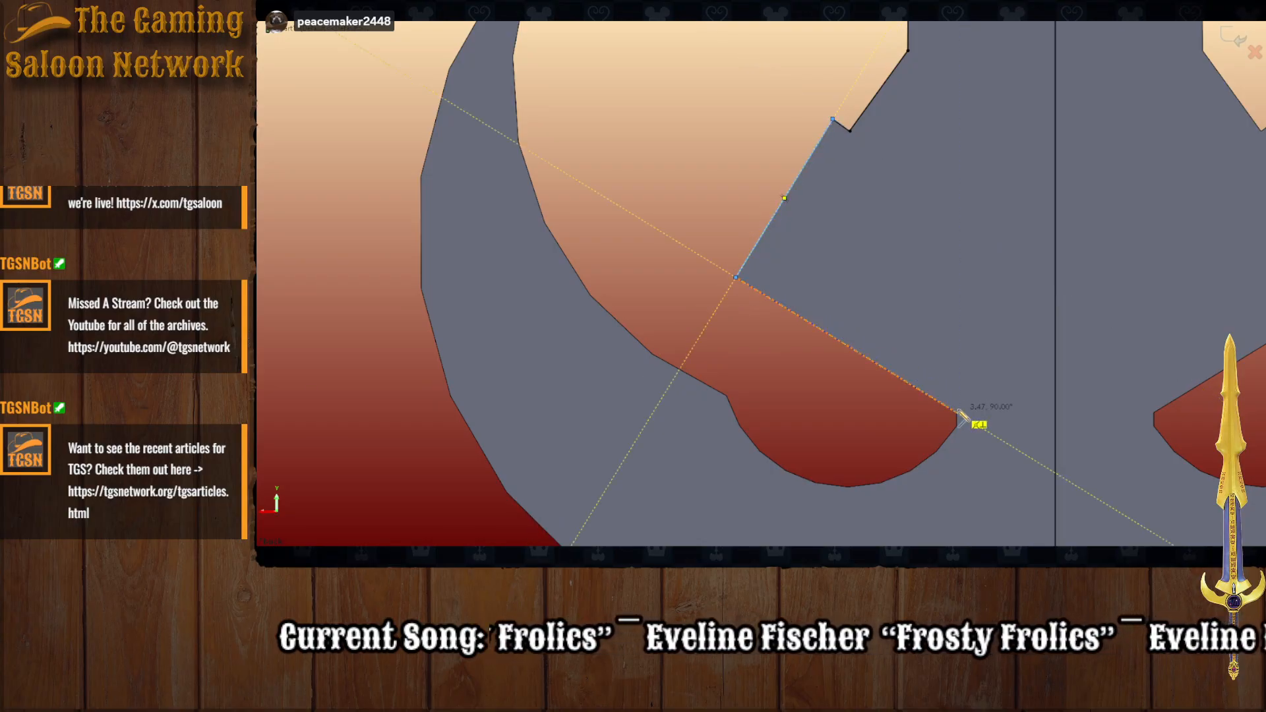
left_click(956, 413)
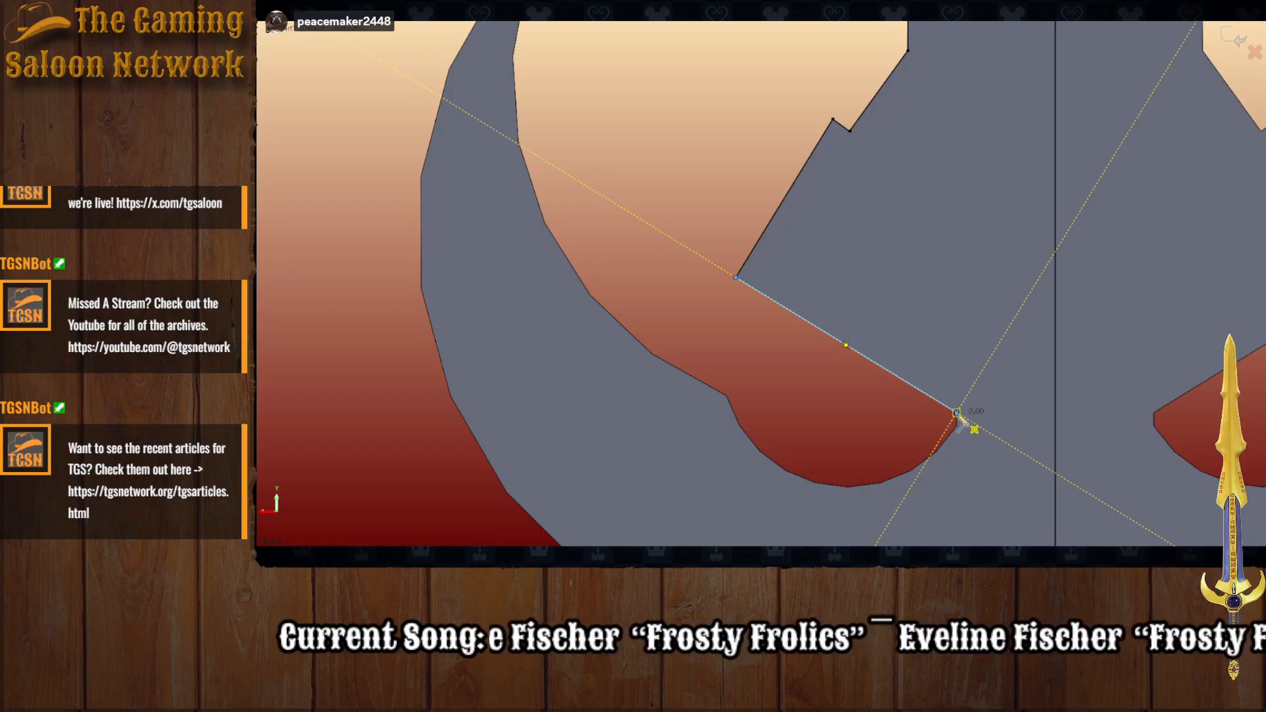
scroll(958, 415, "up", 1)
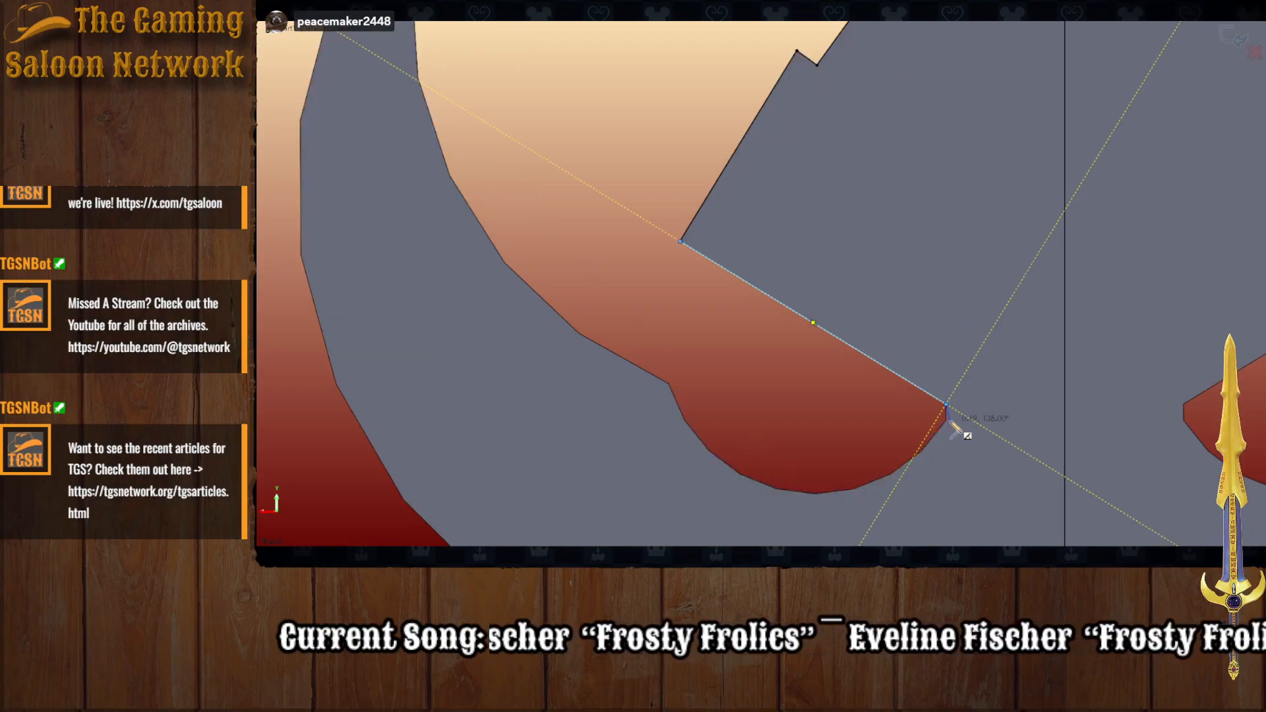
left_click(947, 421)
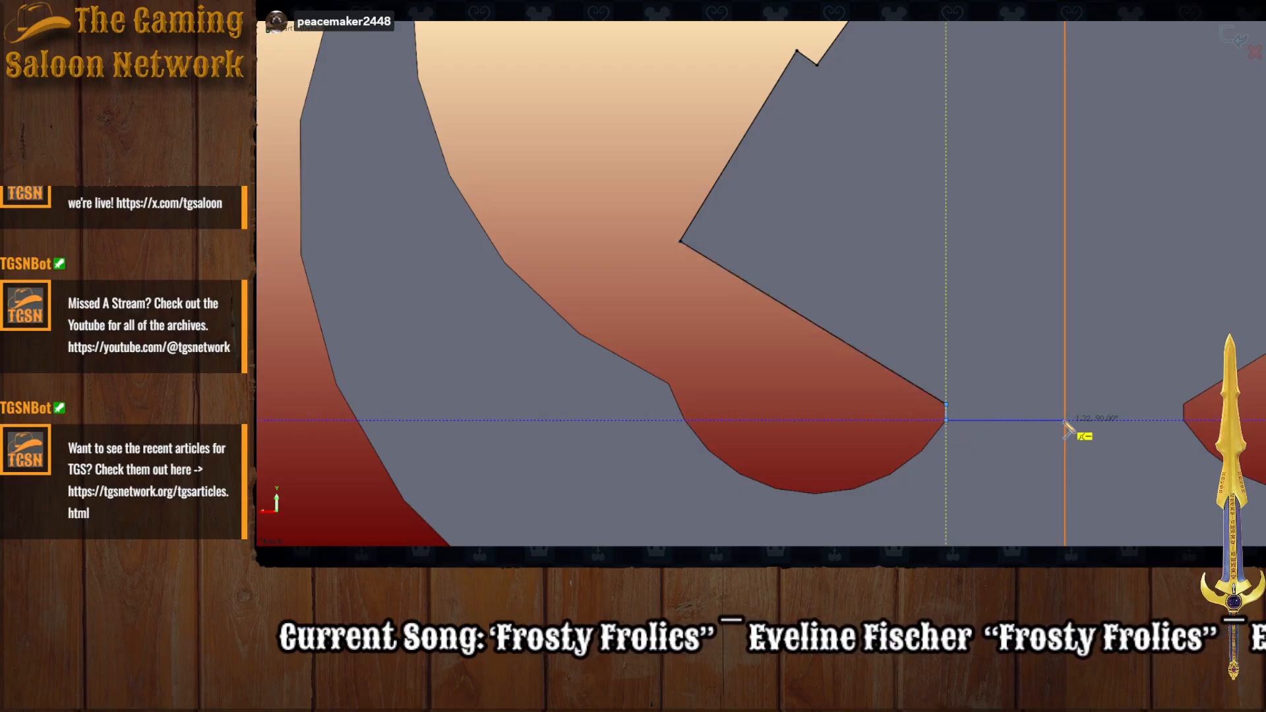
scroll(1066, 429, "down", 5)
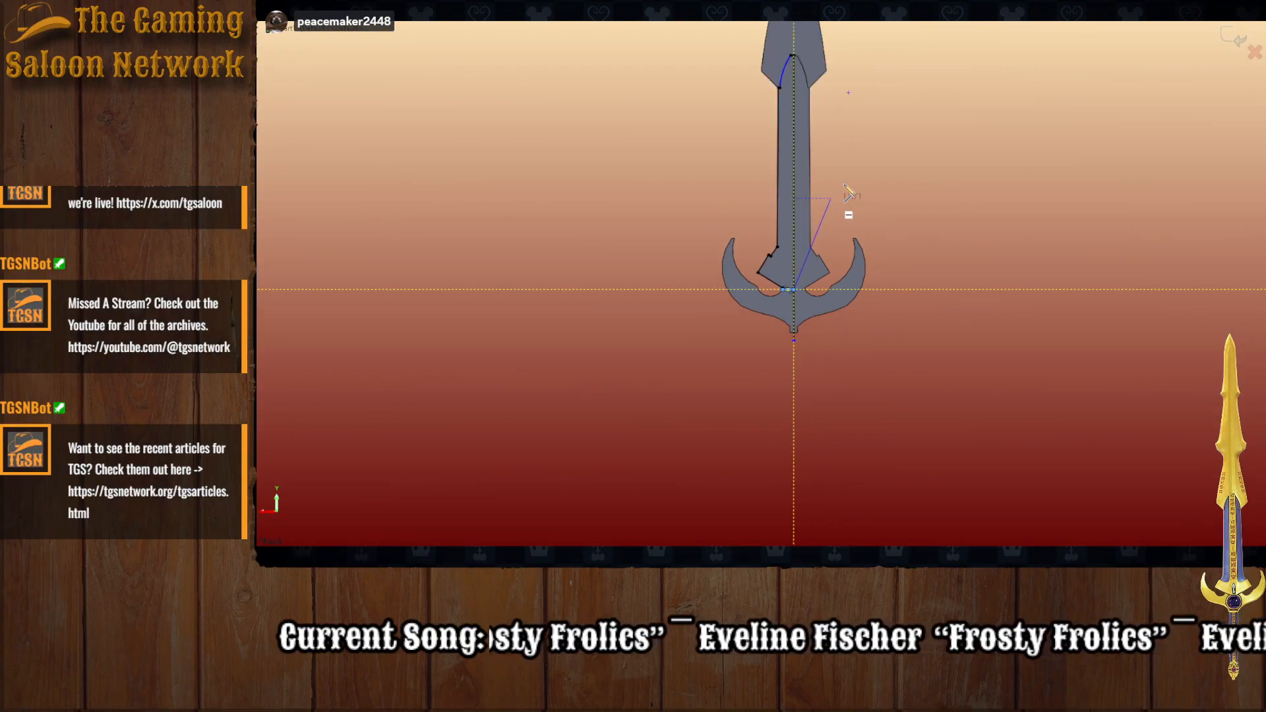
scroll(843, 187, "up", 1)
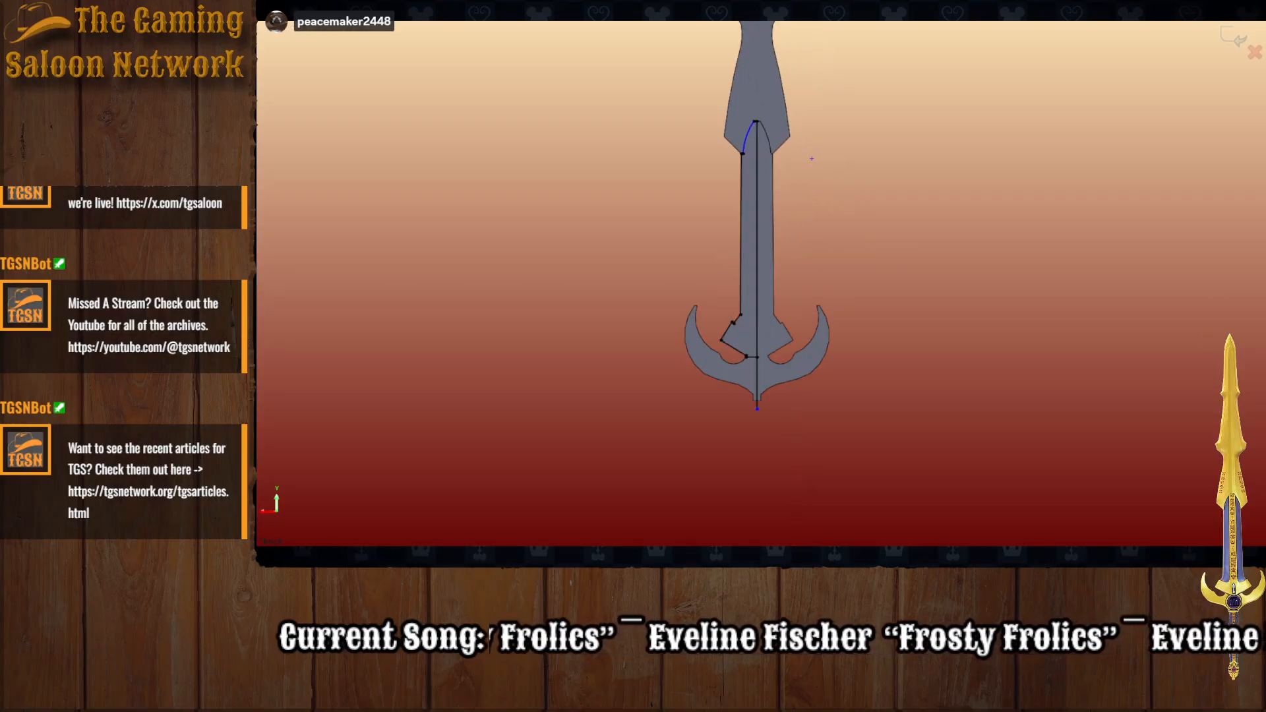
Step: Mirror the traced half outline of the shaft and guard block about the vertical centre line
mouse_move(608, 73)
left_mouse_down()
mouse_move(881, 311)
mouse_move(893, 405)
left_mouse_up()
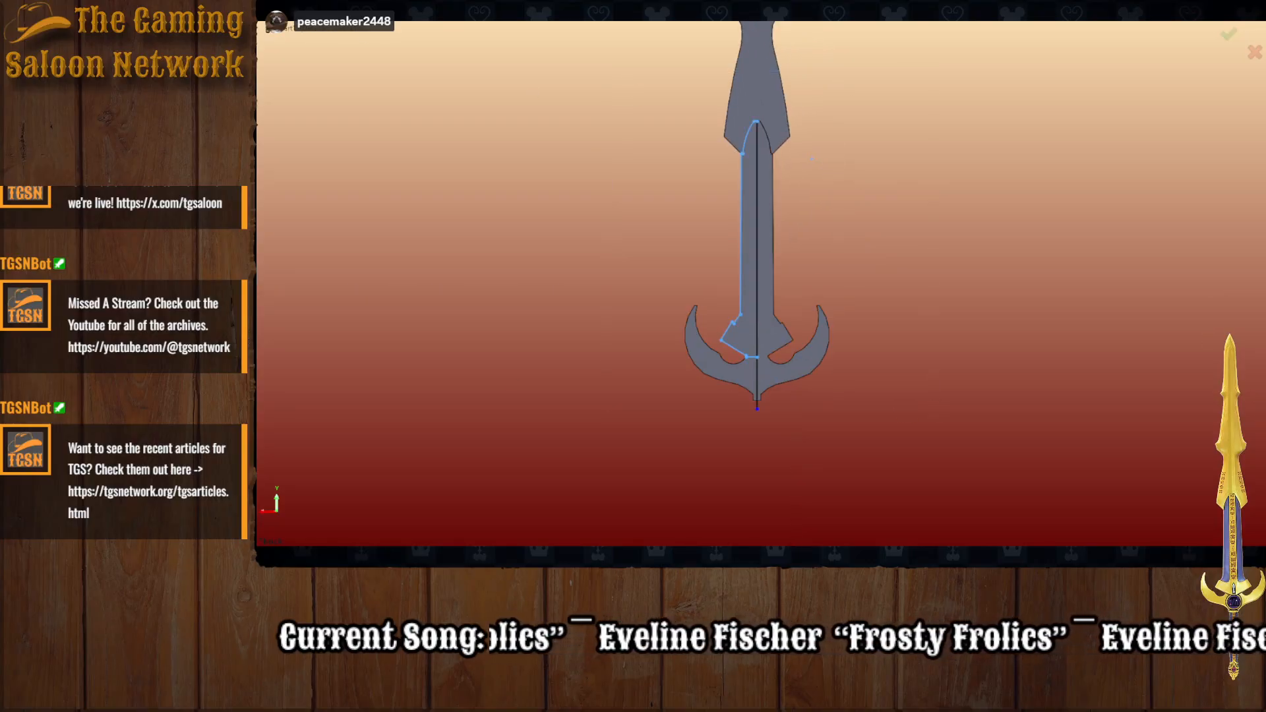
left_click(758, 282)
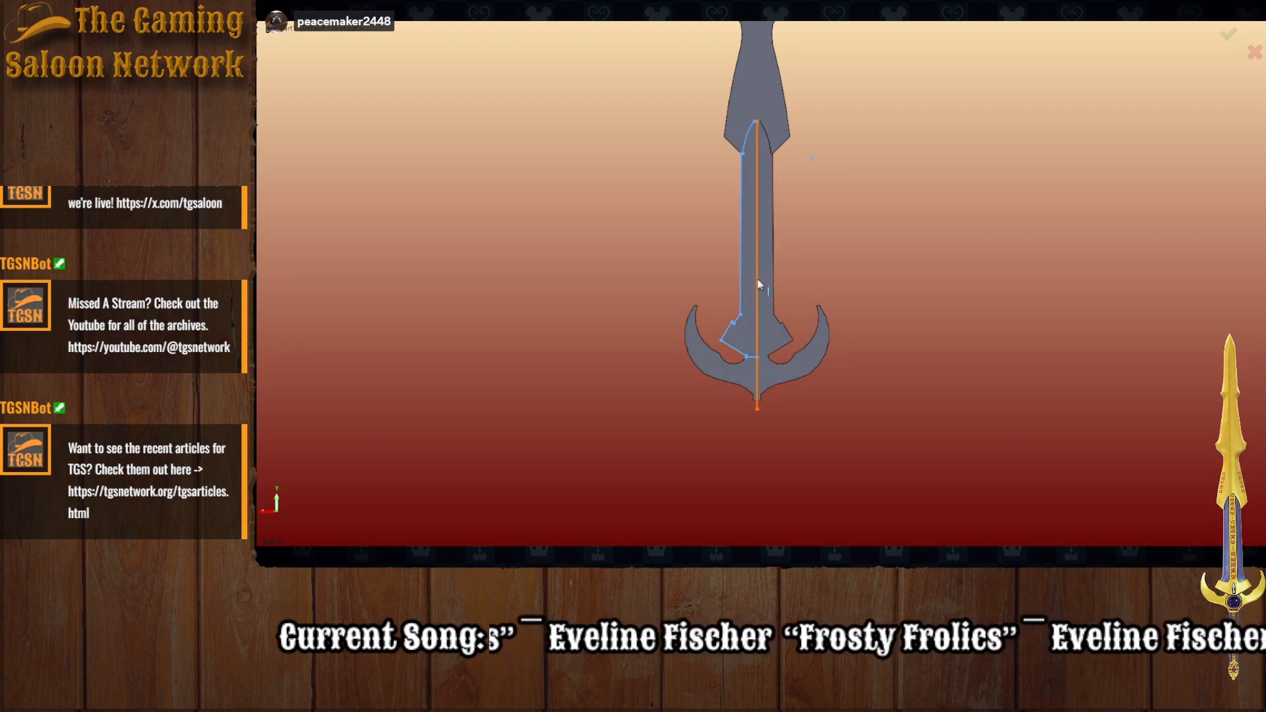
left_click(1227, 34)
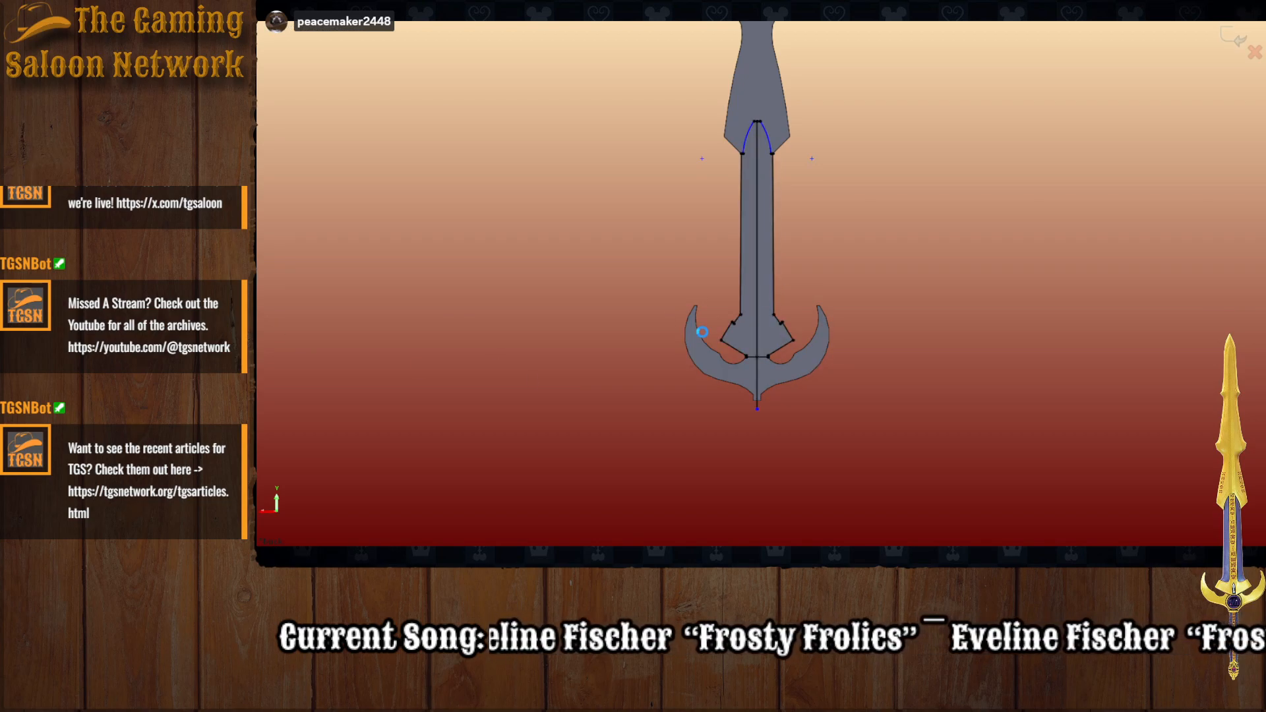
Step: Start an extruded cut from the mirrored shaft sketch and select both halves of the outline as its contours
left_click(773, 315)
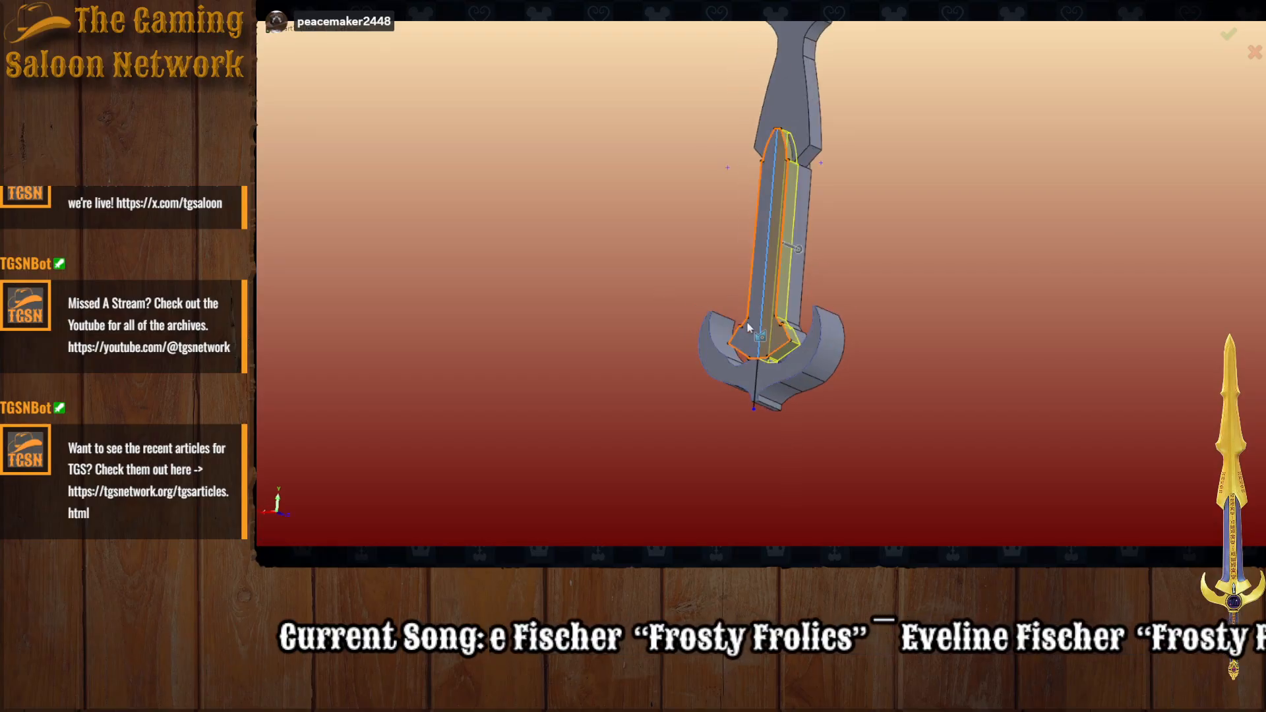
middle_click_drag(748, 328, 802, 352)
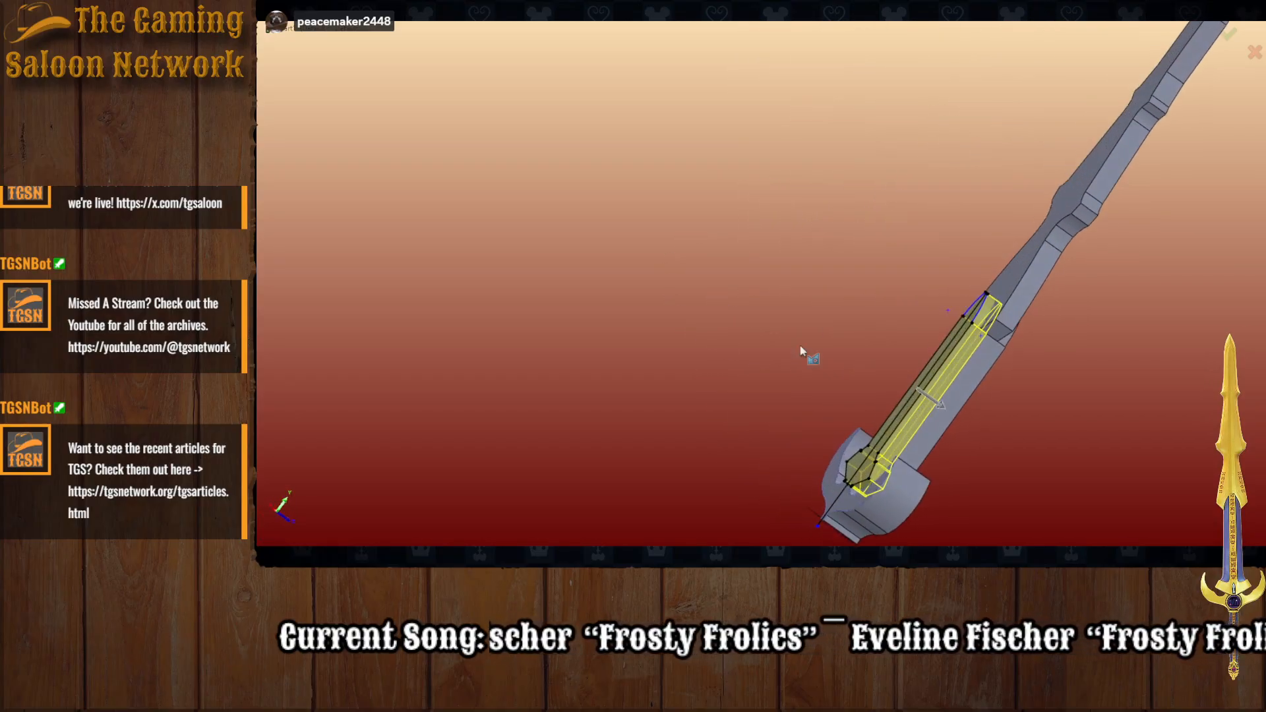
scroll(980, 460, "up", 2)
scroll(980, 461, "down", 3)
scroll(811, 260, "down", 2)
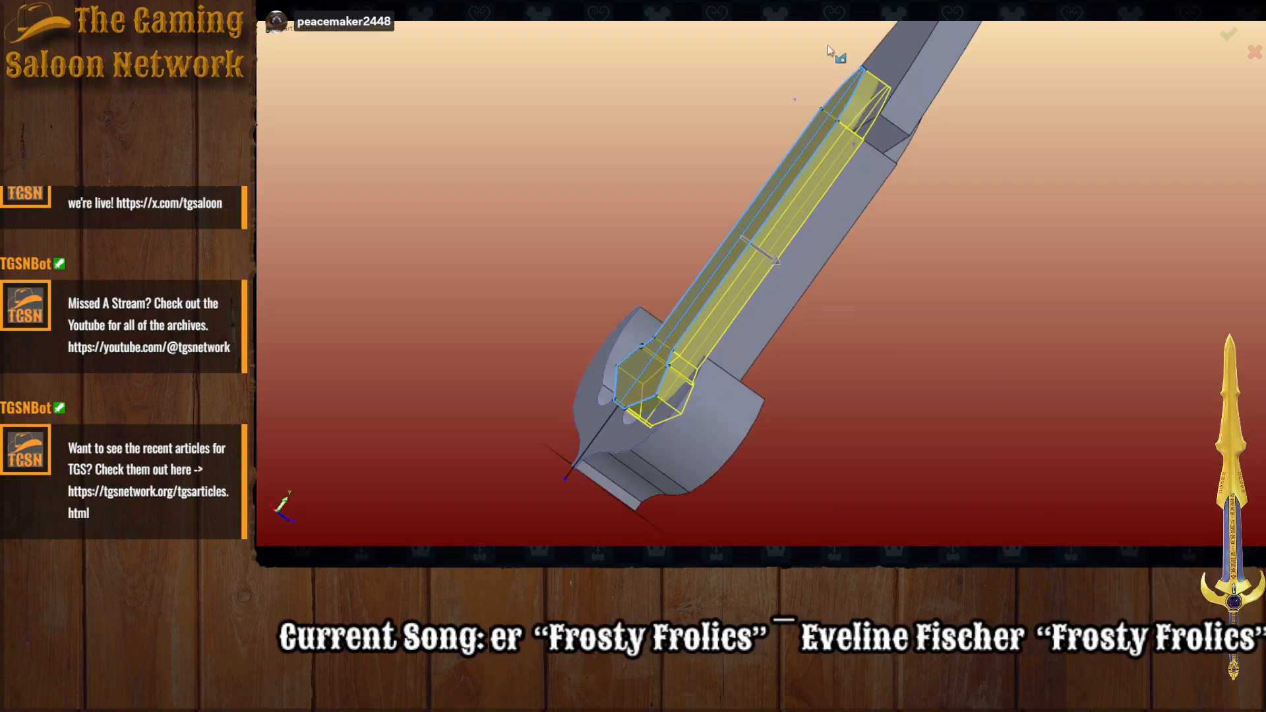
left_click(743, 21)
left_click(639, 378)
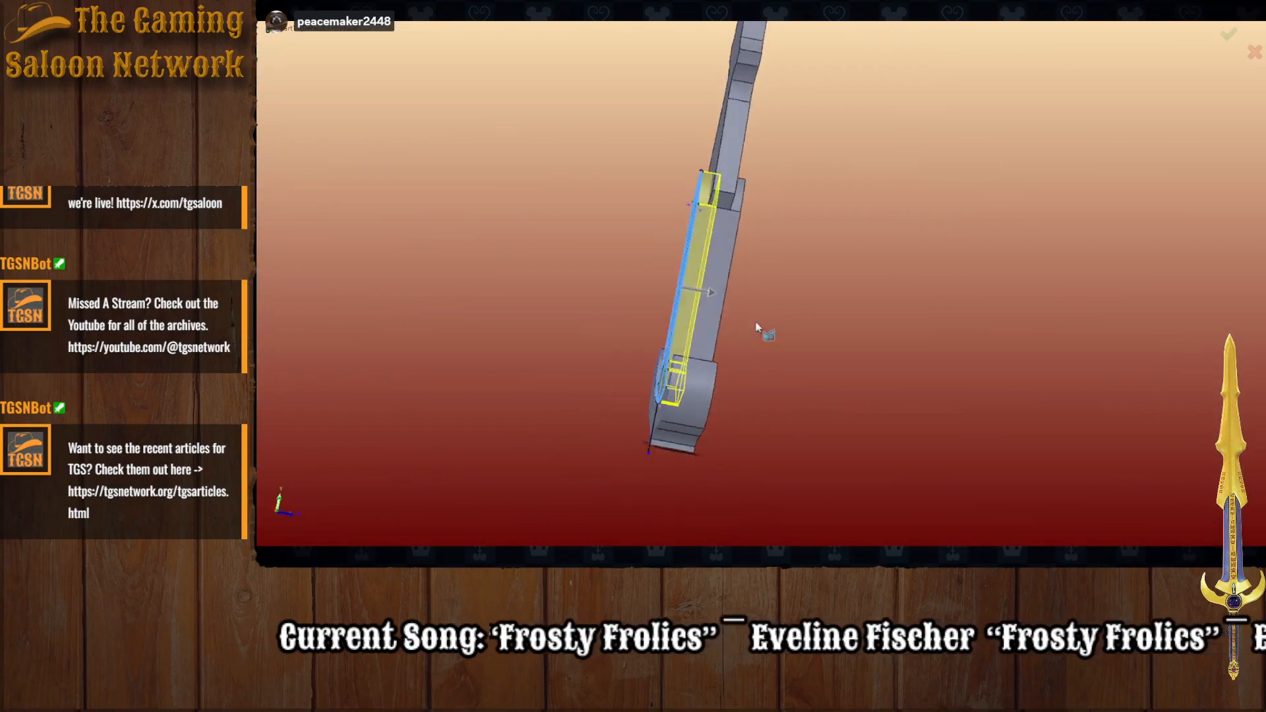
Step: Adjust the shaft cut's depth in side view to just past the blade's recessed back face, and apply the cut
scroll(793, 386, "down", 4)
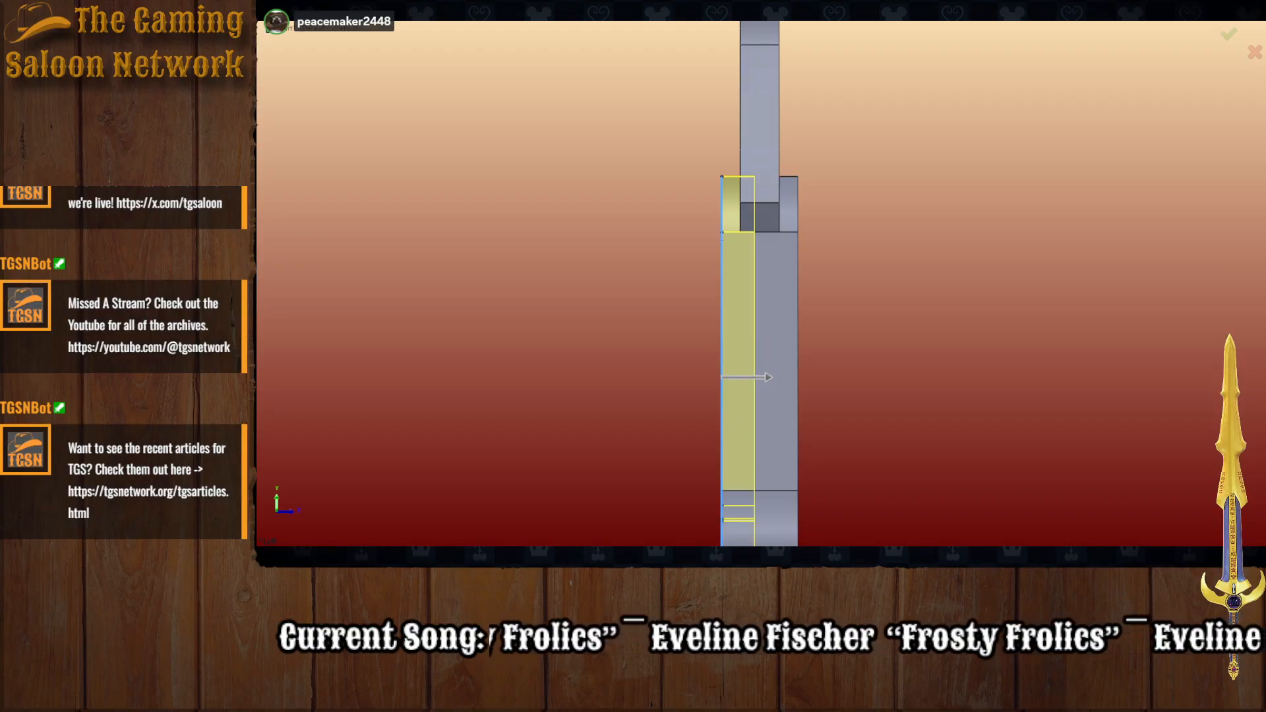
key("Return")
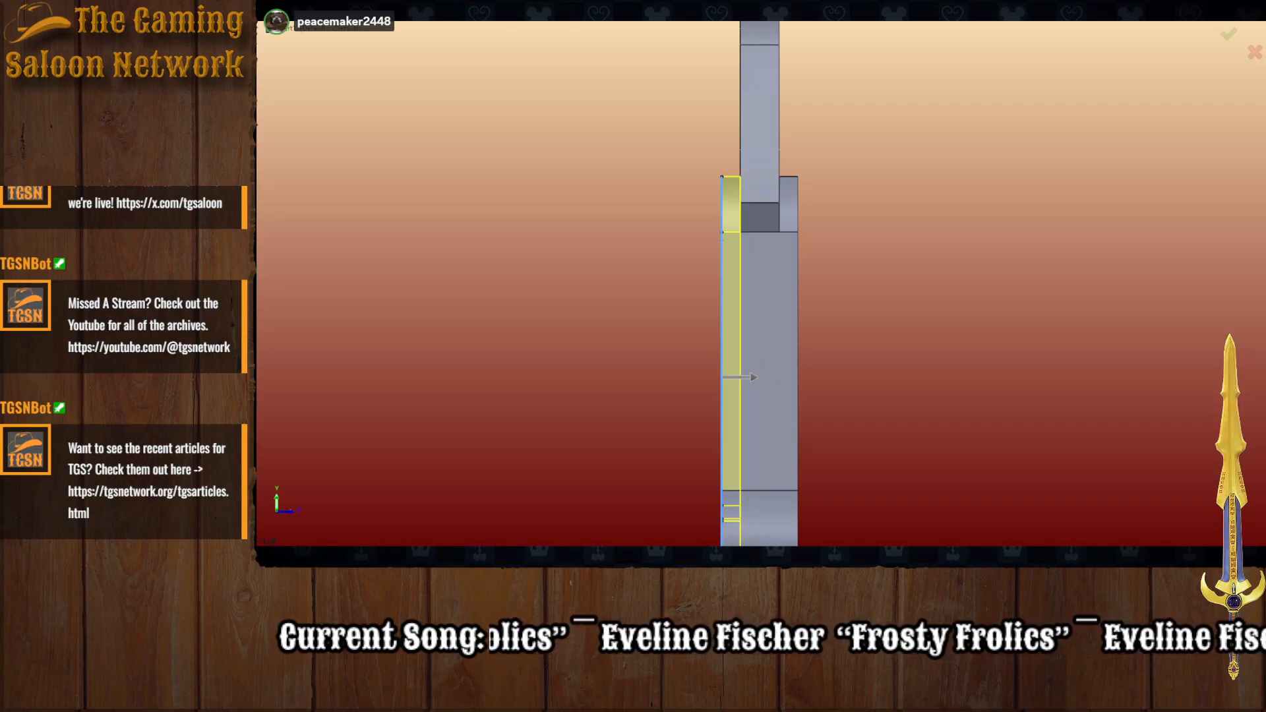
key("Return")
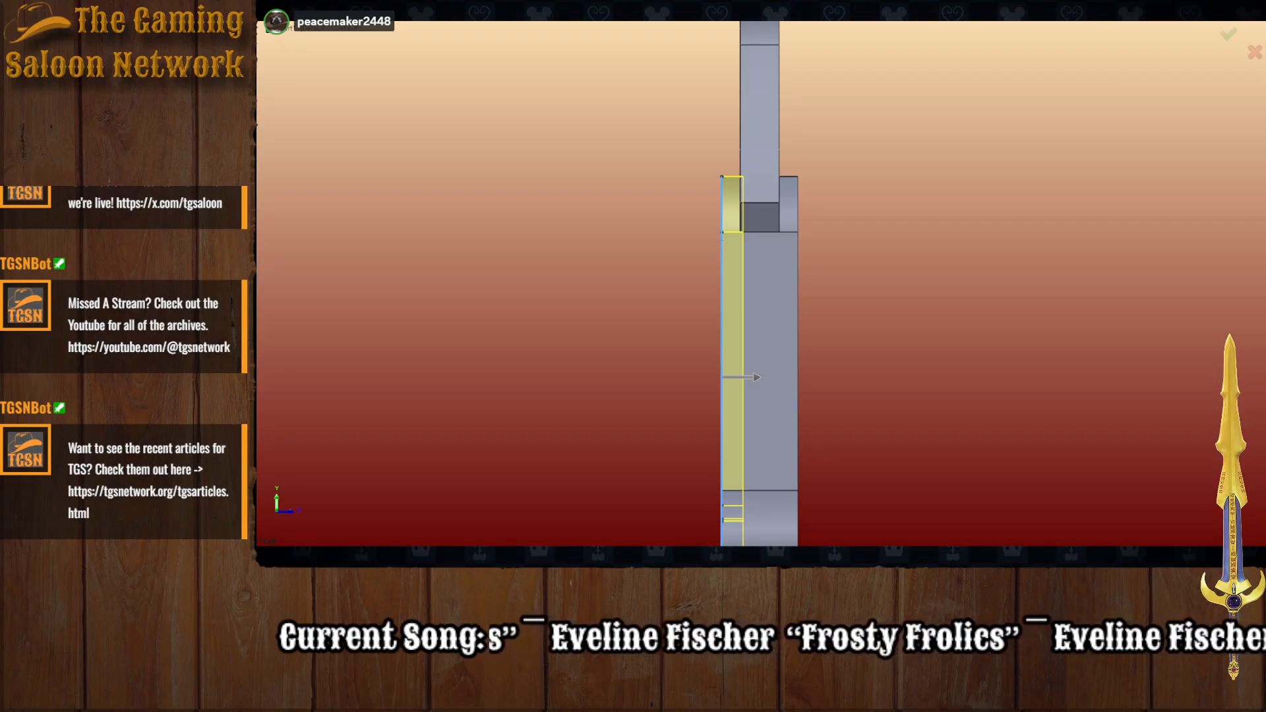
key("Return")
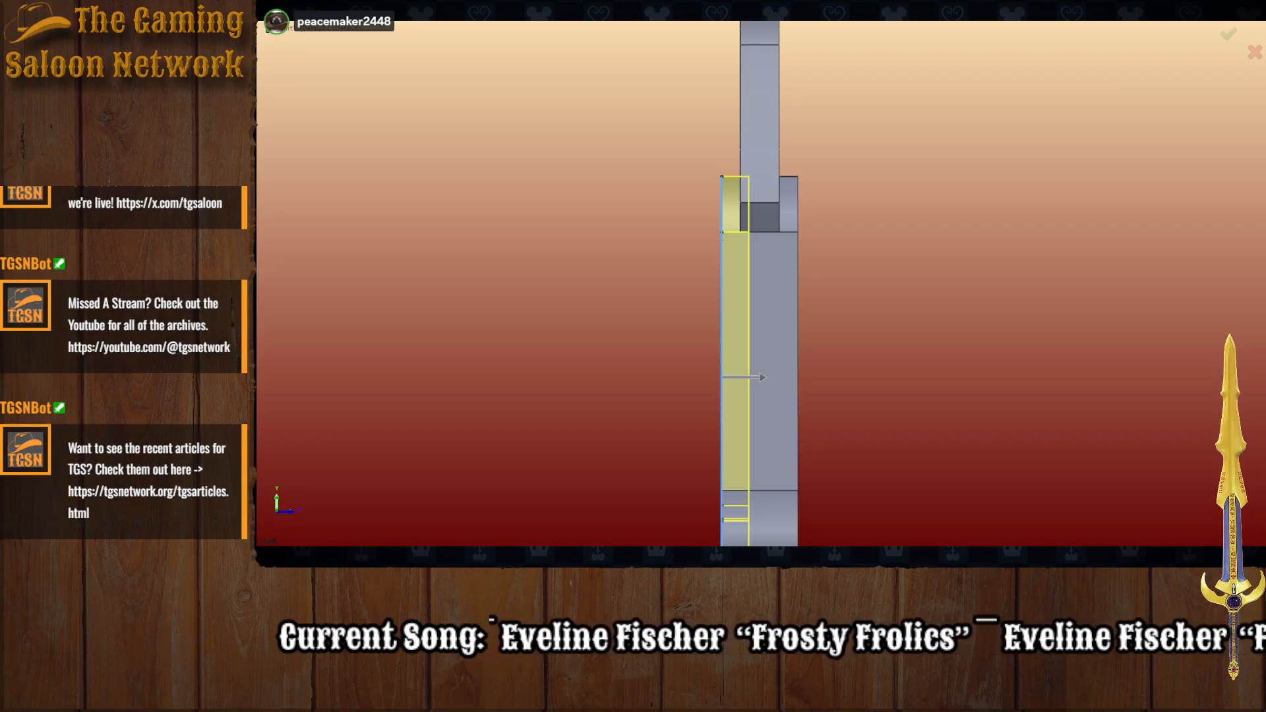
key("Return")
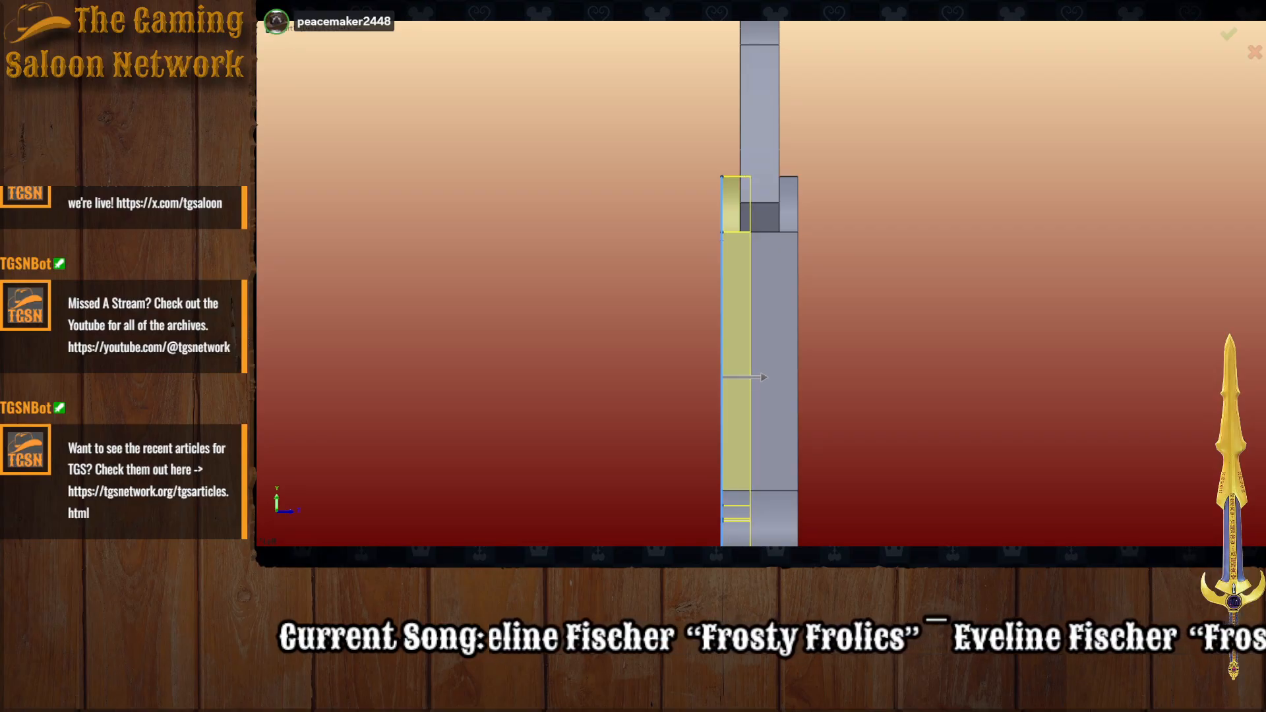
key("Return")
Step: Edit the shaft and guard block cut to make its depth slightly shallower, and reapply it
middle_click_drag(655, 407, 917, 450)
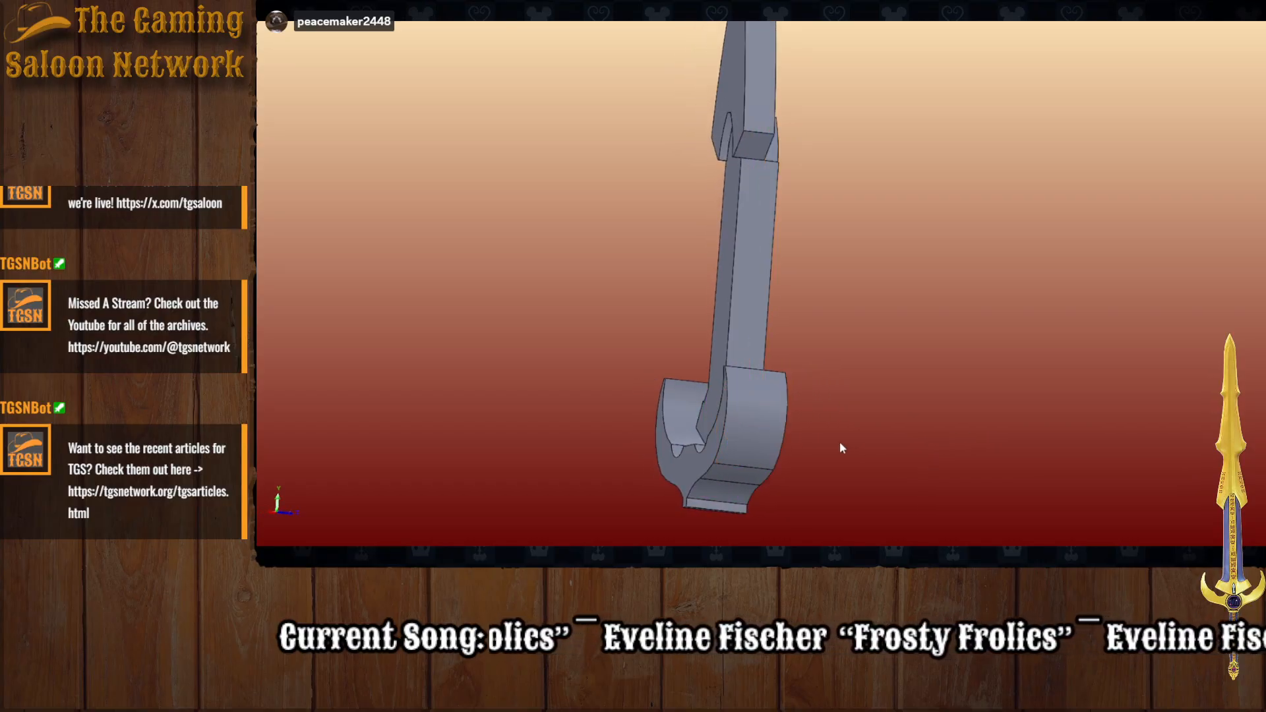
left_click(720, 300)
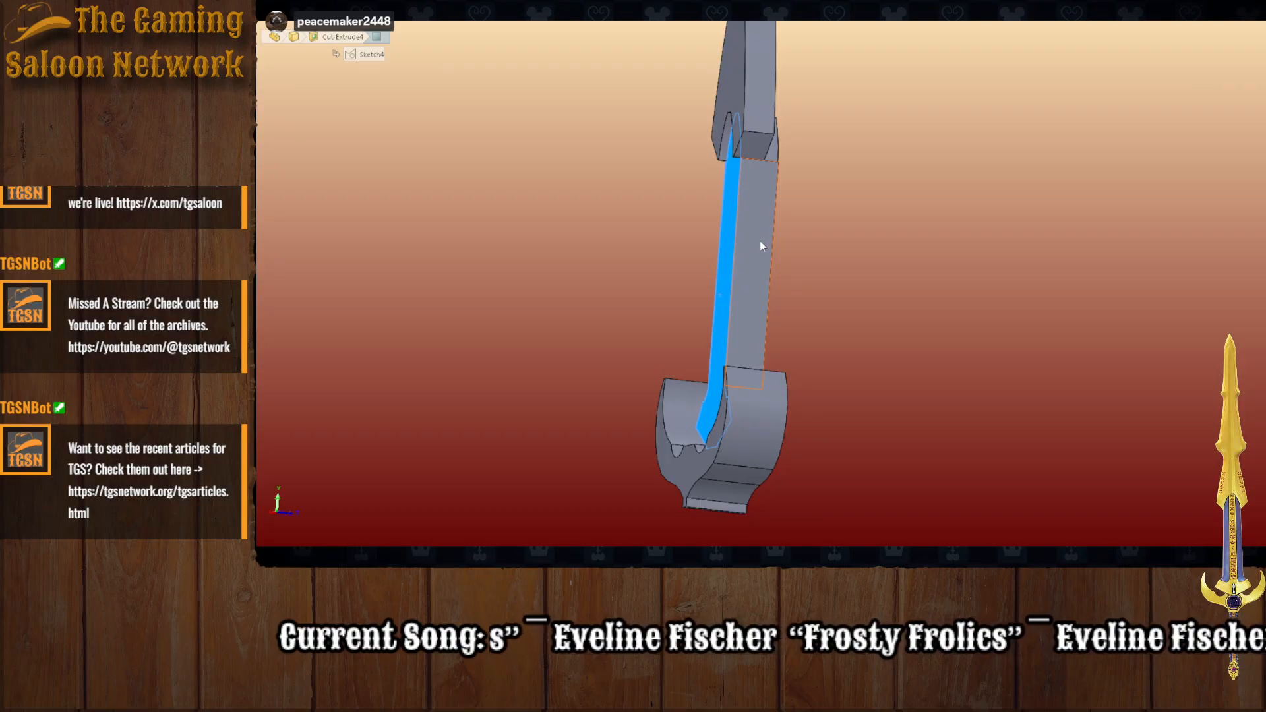
left_click(760, 240)
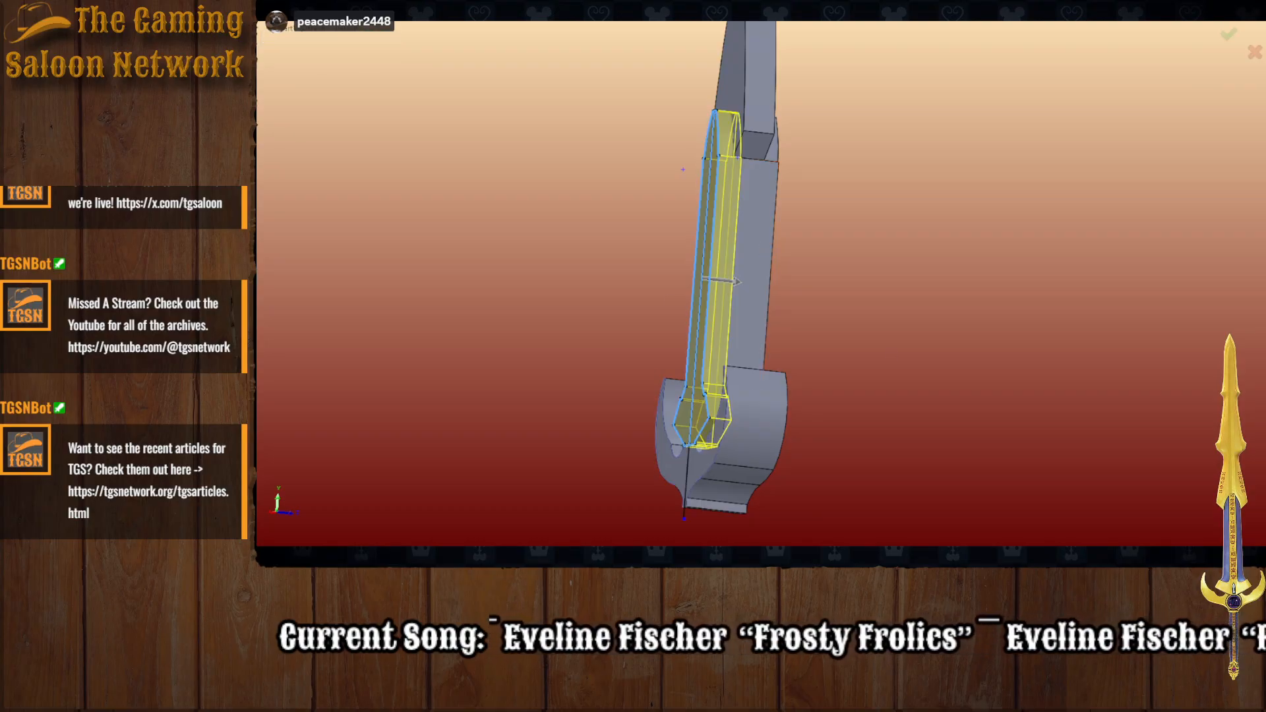
key("Down")
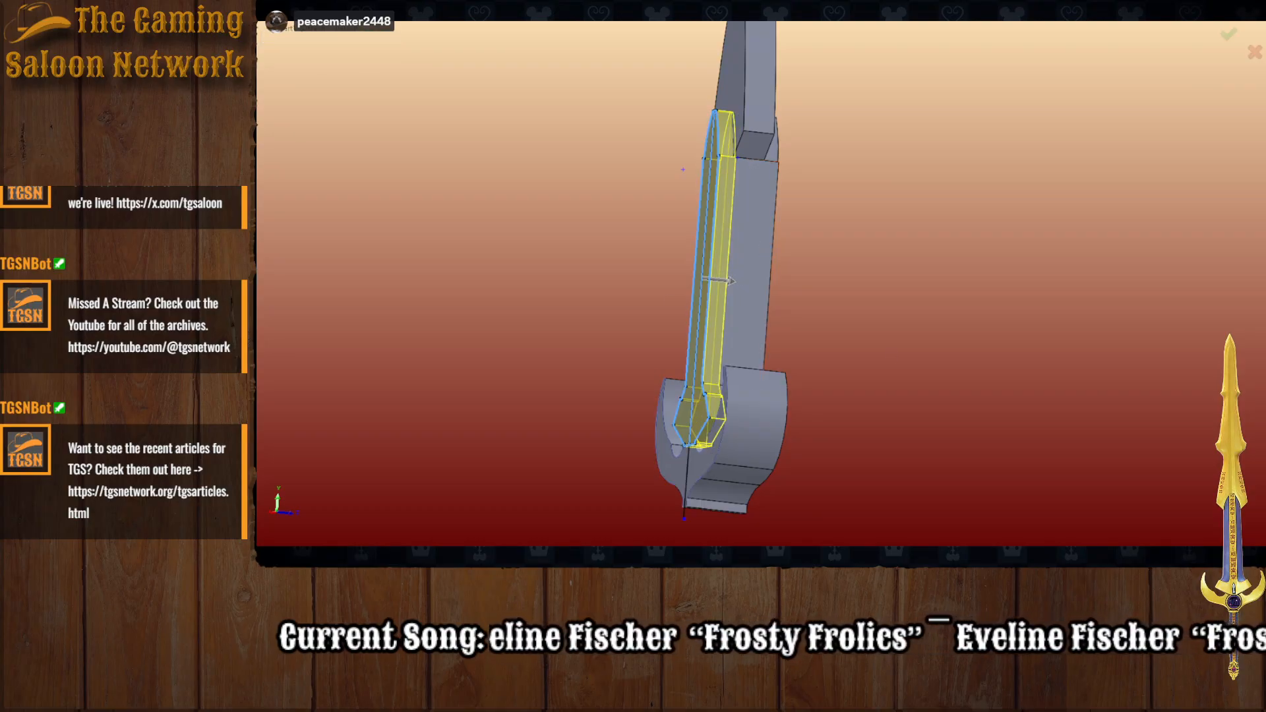
key("Return")
middle_click_drag(515, 322, 601, 219)
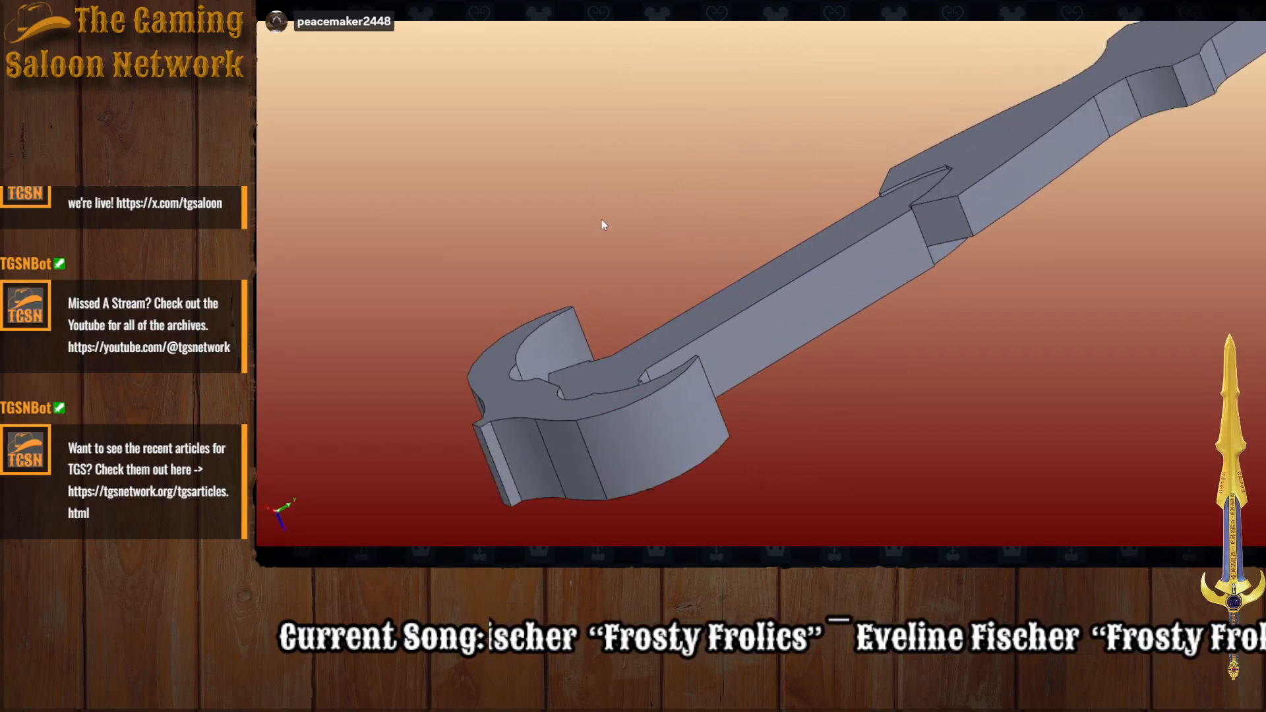
left_click(769, 271)
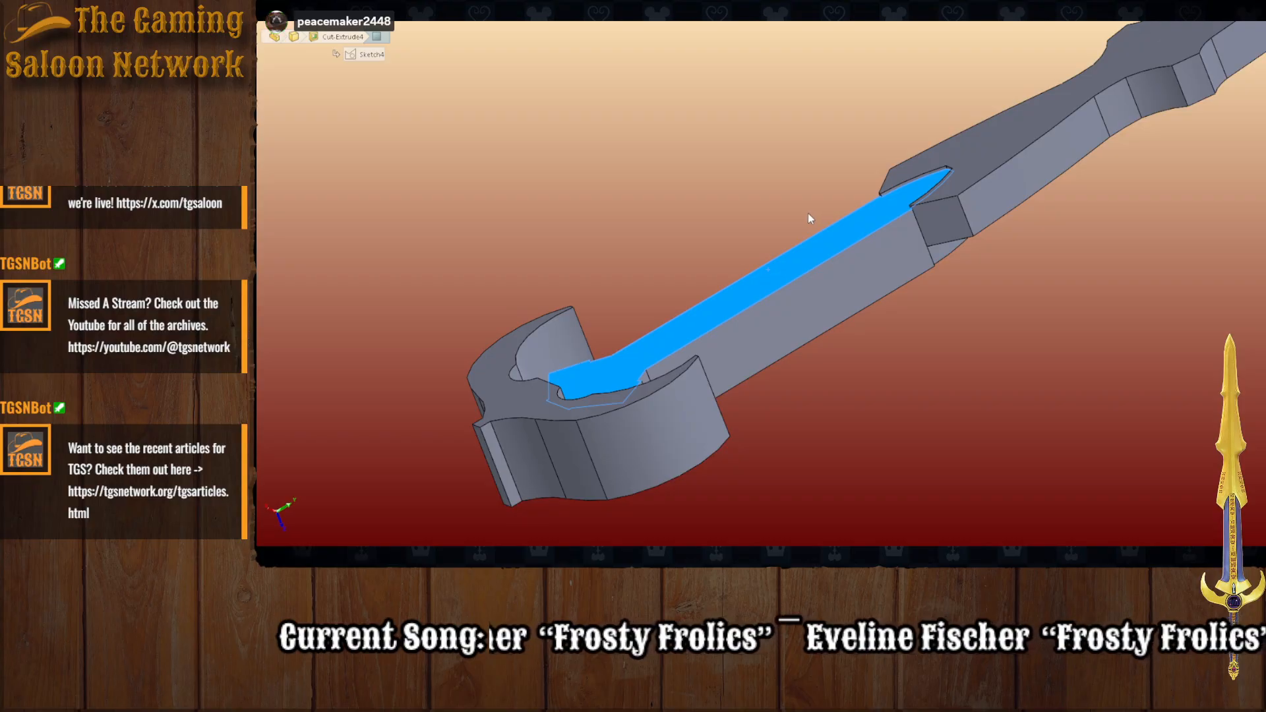
left_click(808, 212)
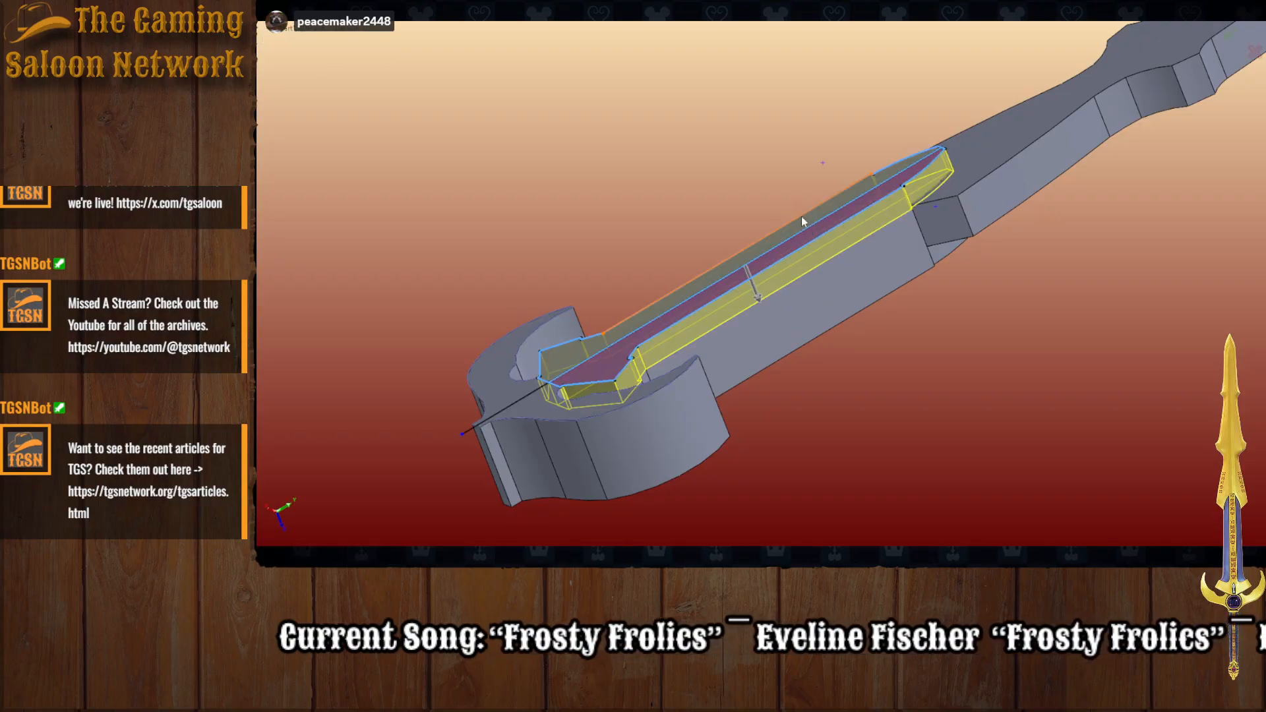
key("Return")
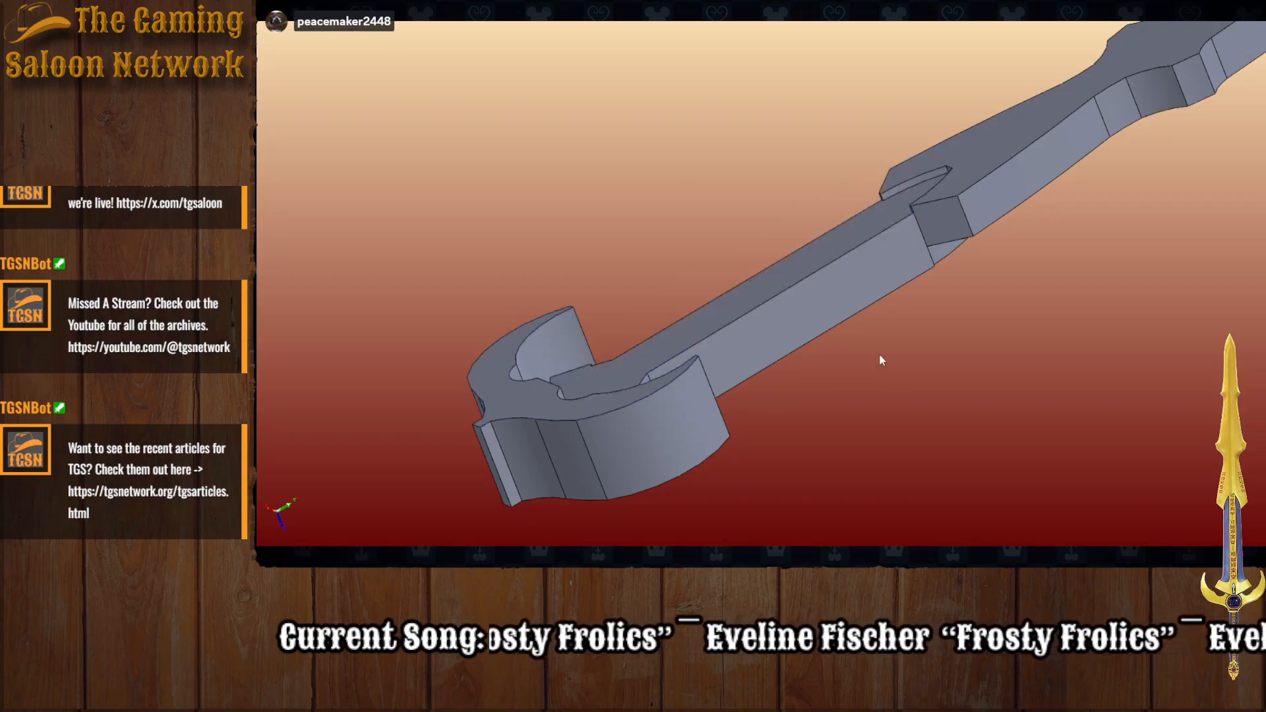
Step: Start a sketch on the recessed shaft face and begin a vertical centre line at the midpoint of the shaft tip's short edge
middle_click_drag(879, 357, 502, 264)
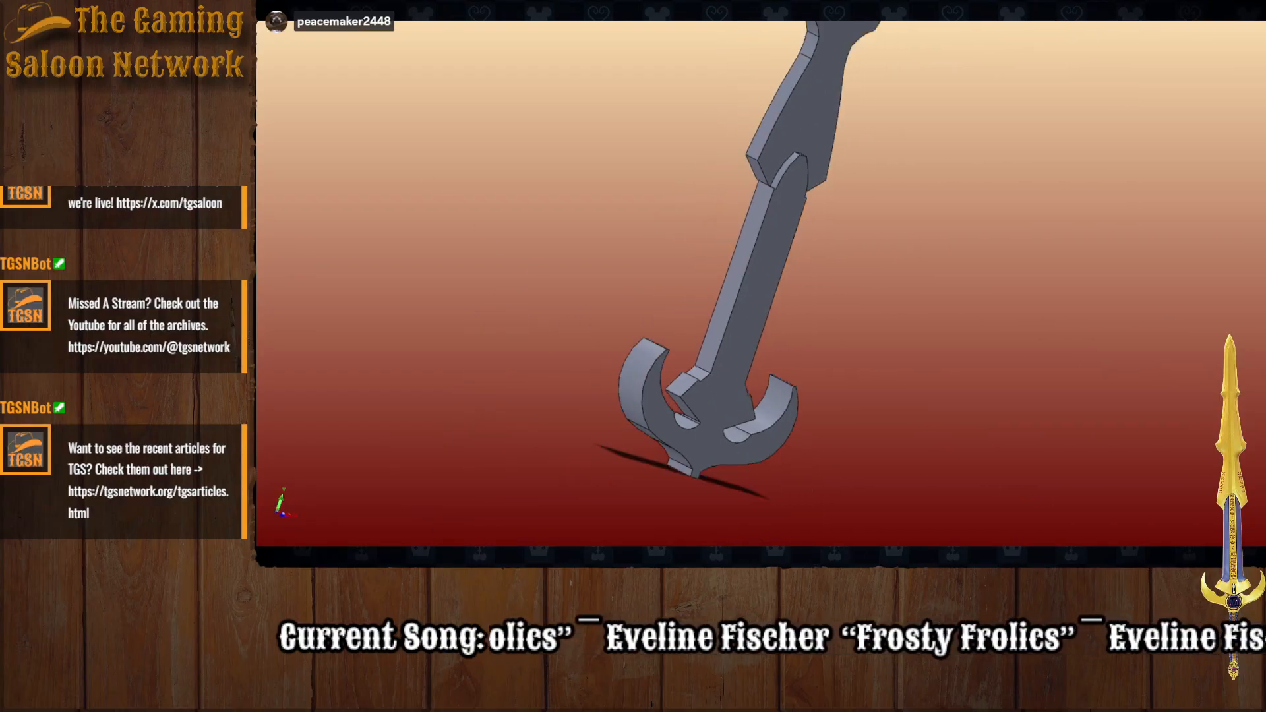
left_click(775, 232)
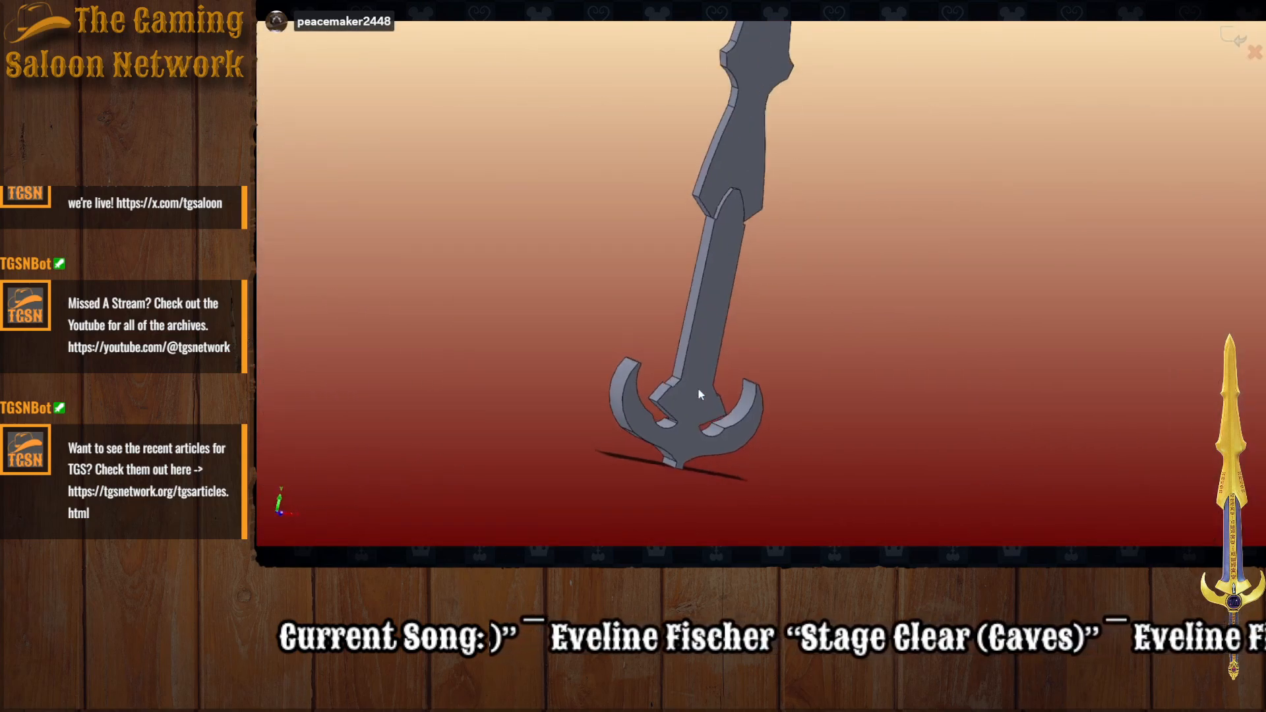
scroll(808, 343, "down", 8)
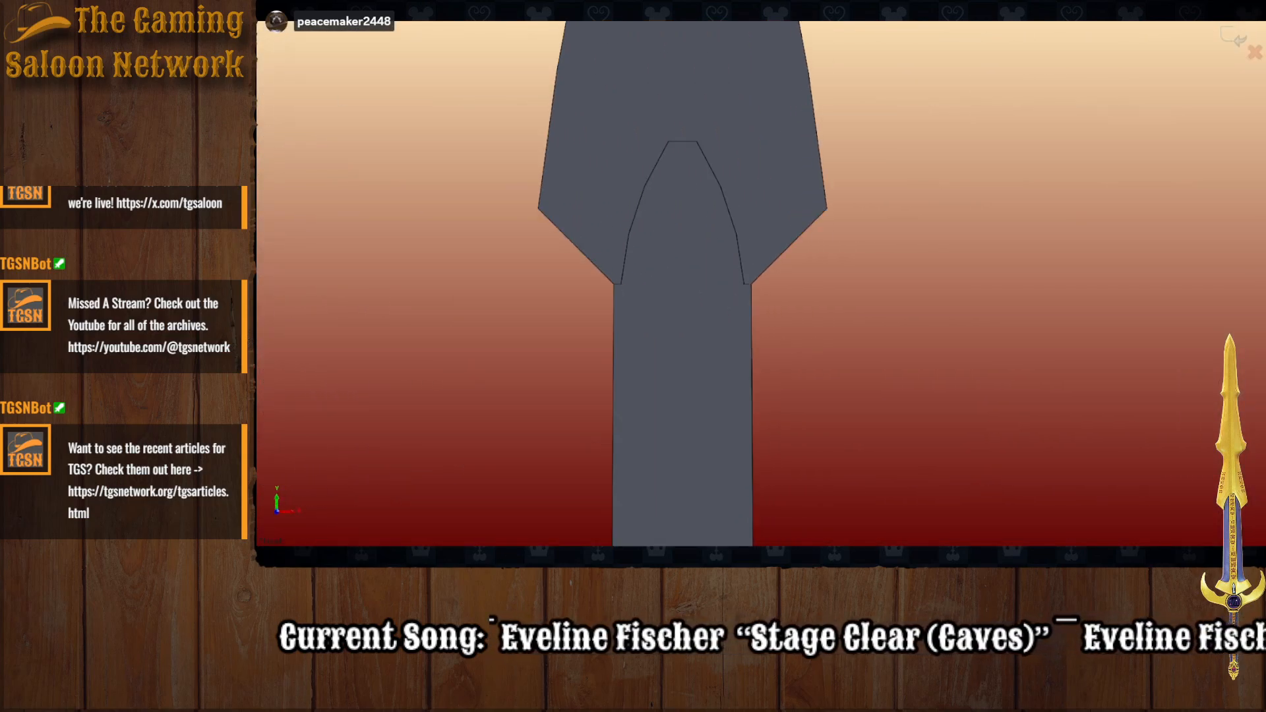
left_click(684, 141)
scroll(718, 452, "up", 6)
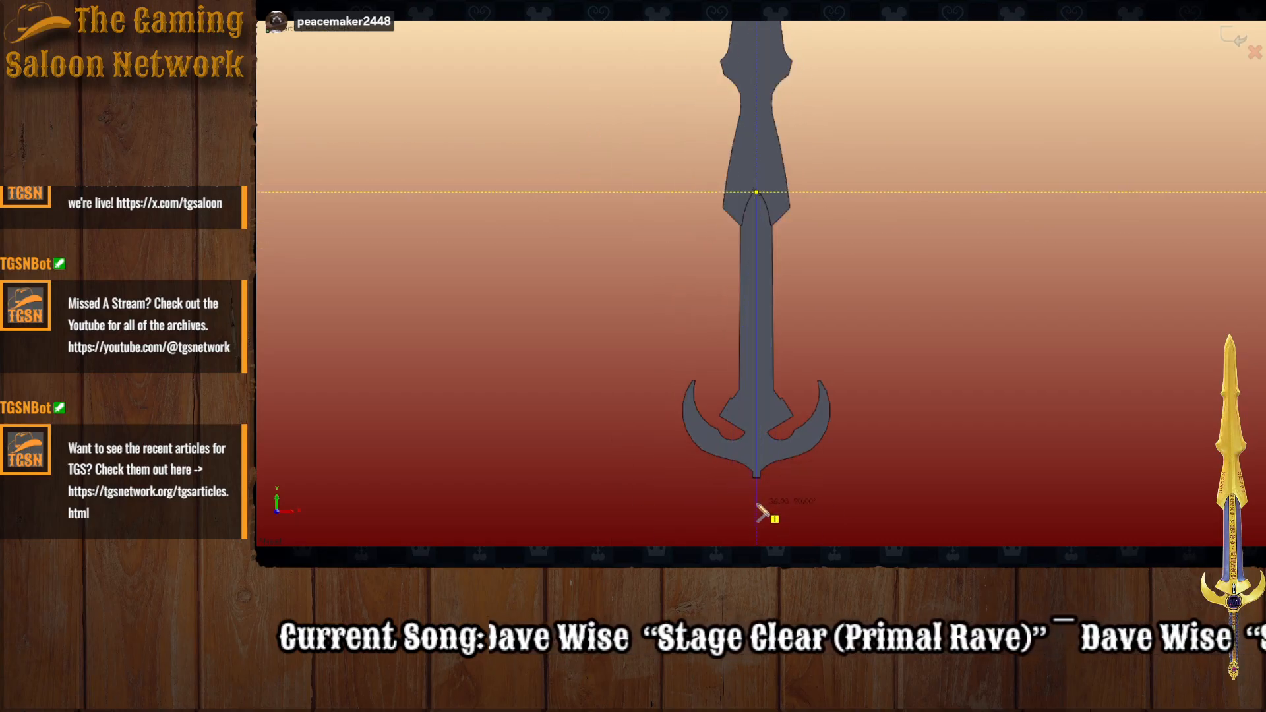
Step: Draw the vertical centre line from below the guard up to the middle of the handle's arched tip
scroll(778, 249, "down", 8)
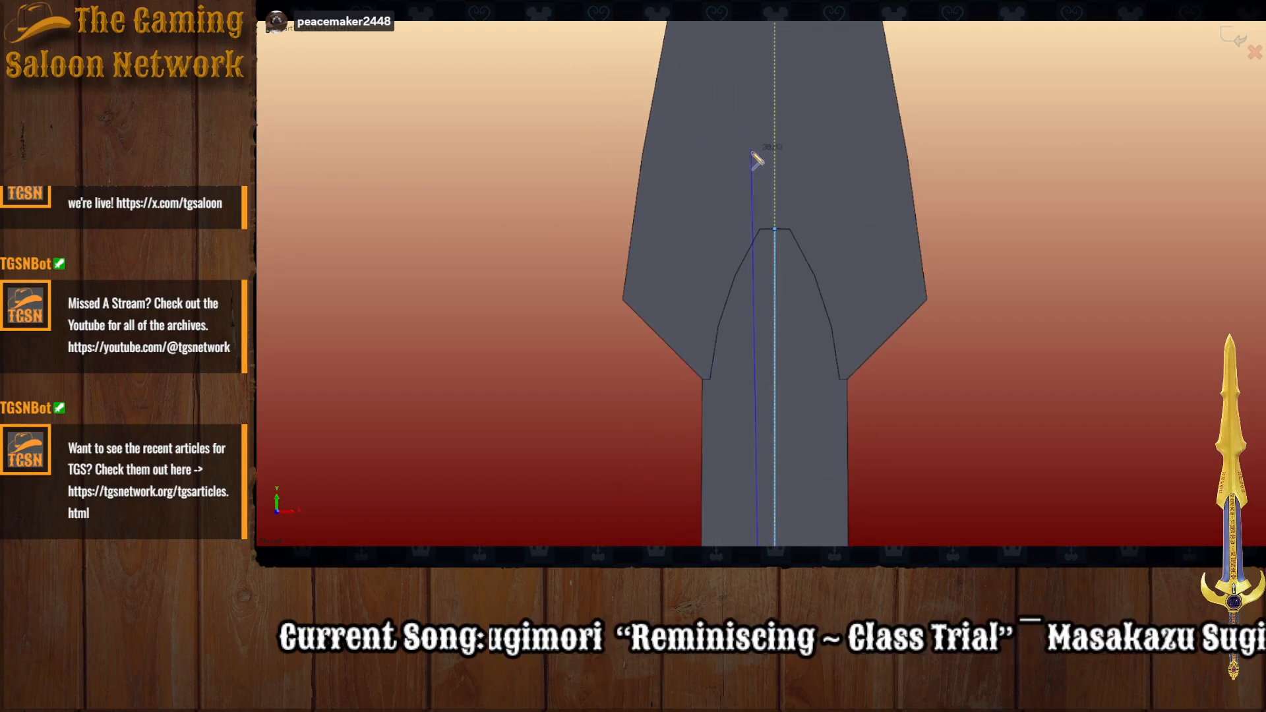
left_click(775, 229)
key("Escape")
scroll(796, 276, "down", 2)
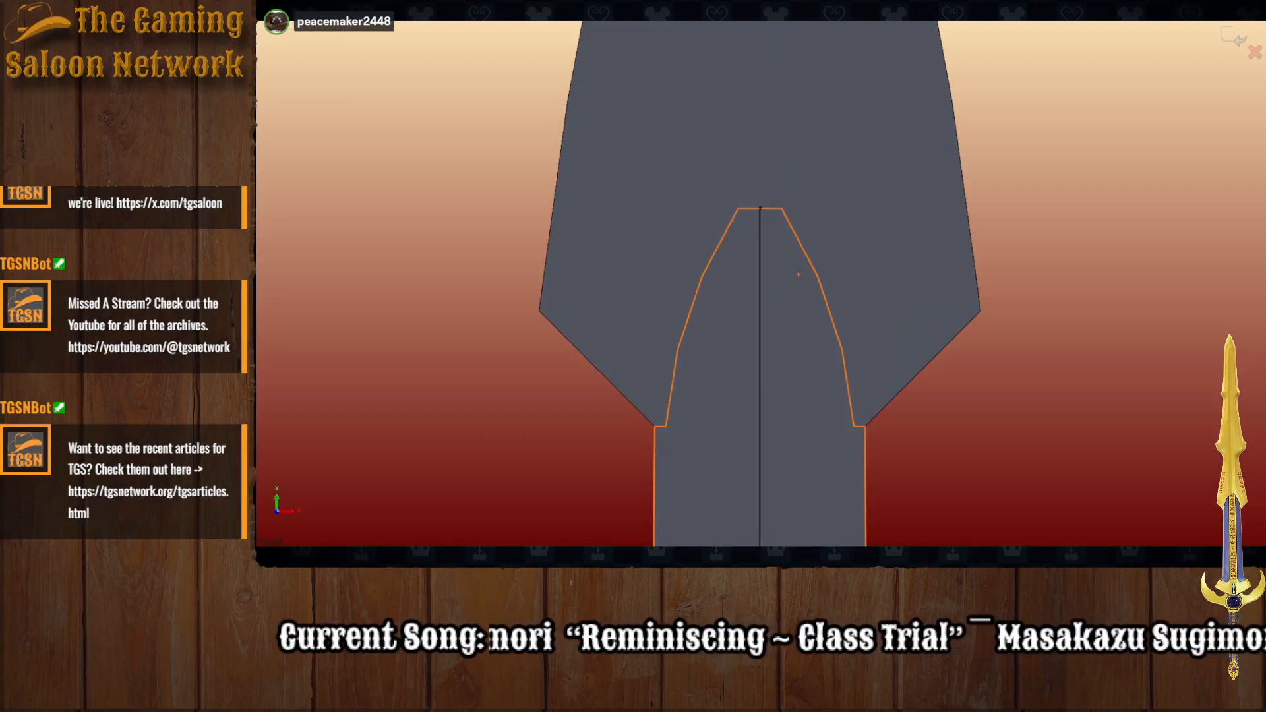
Step: Draw a short horizontal line from the centre line's upper end to the left corner of the handle tip
key("l")
left_click(759, 208)
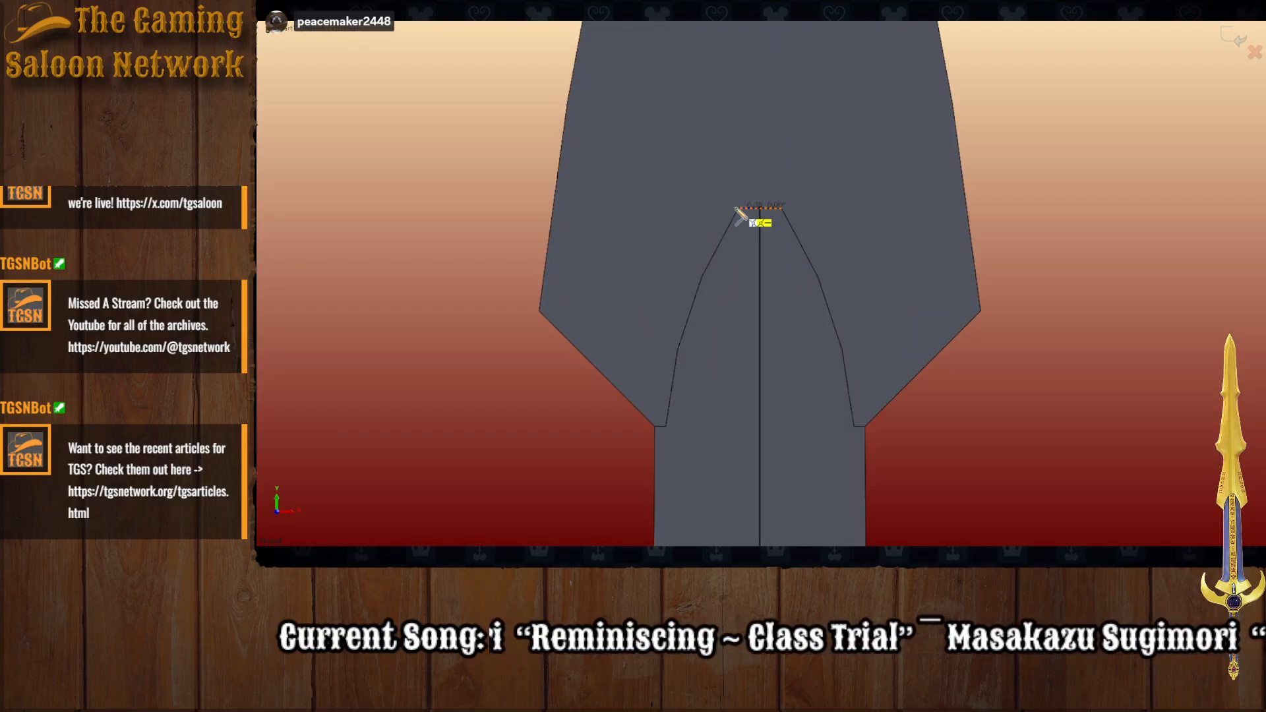
left_click(738, 208)
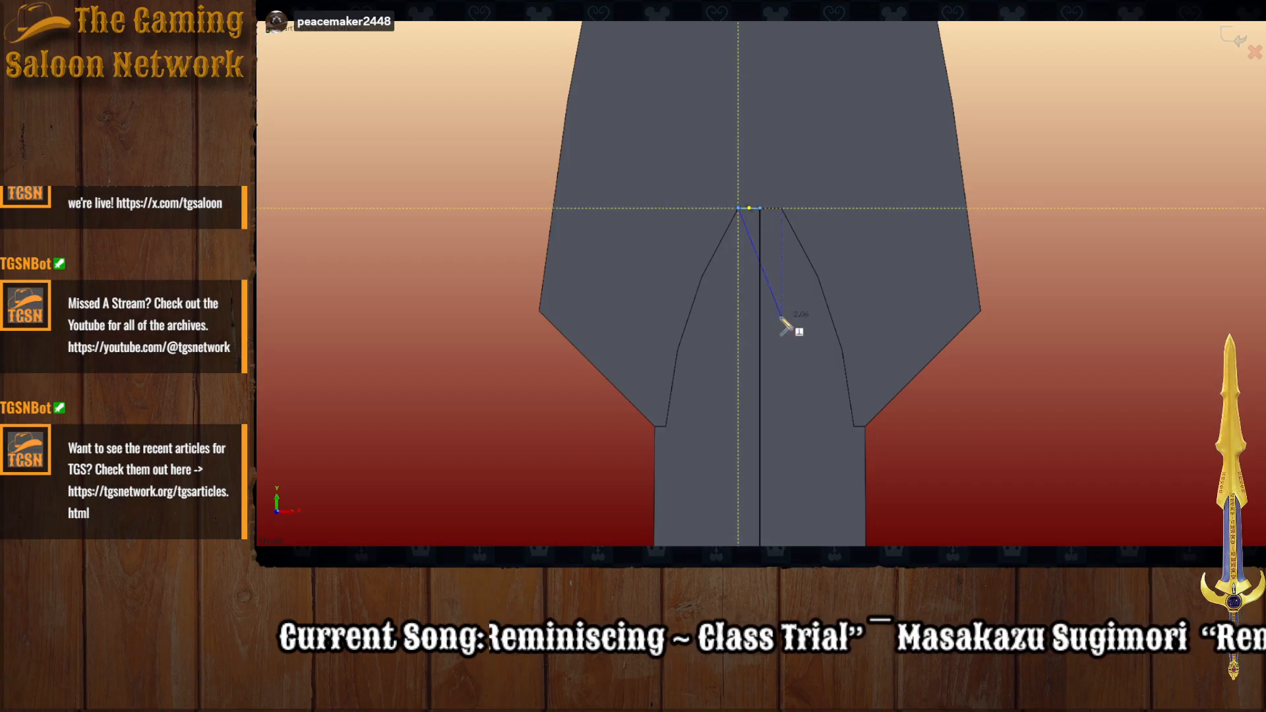
key("Escape")
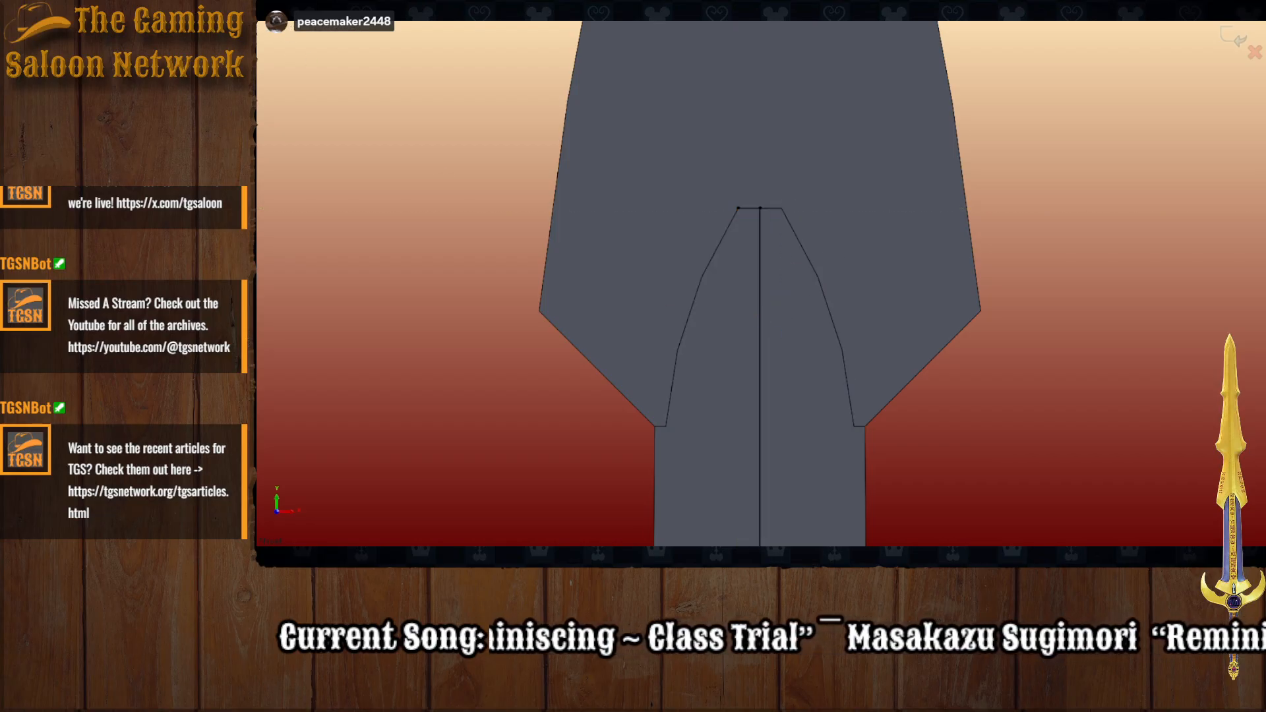
Step: Draw a three-point arc along the left curved edge of the handle tip, down to the blade's shoulder
key("a")
left_click(738, 208)
scroll(738, 210, "down", 1)
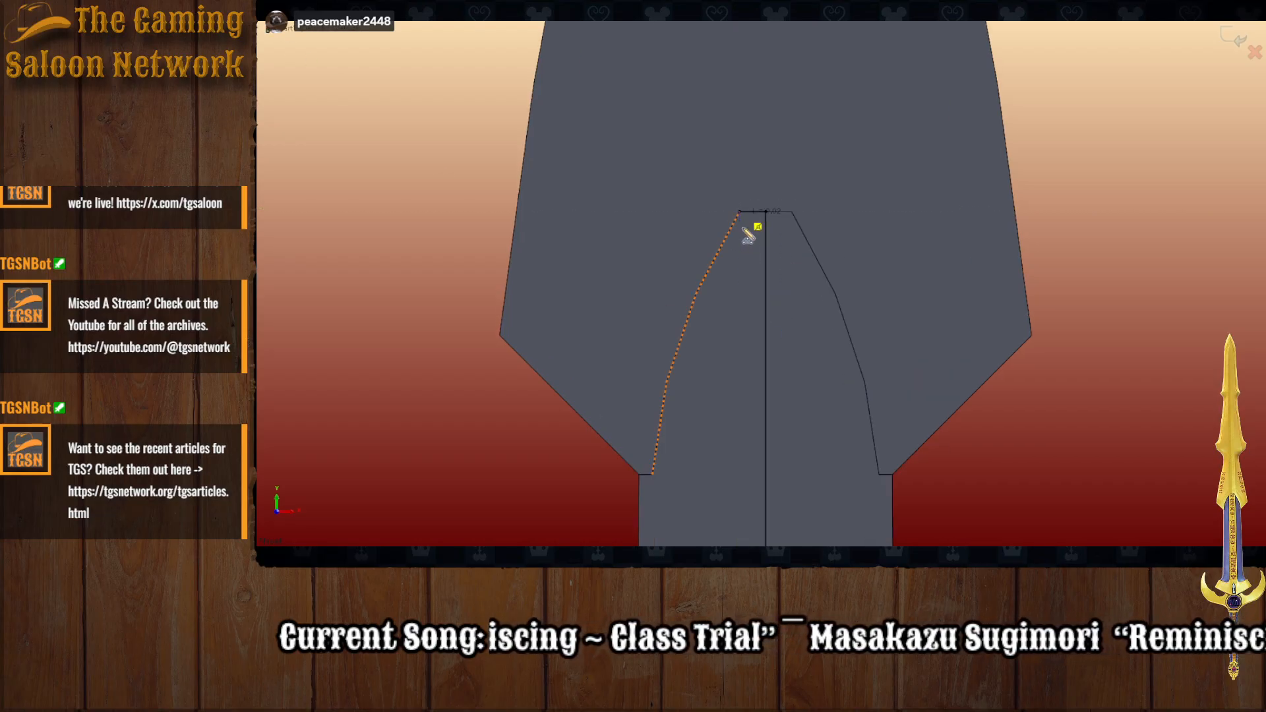
left_click(652, 474)
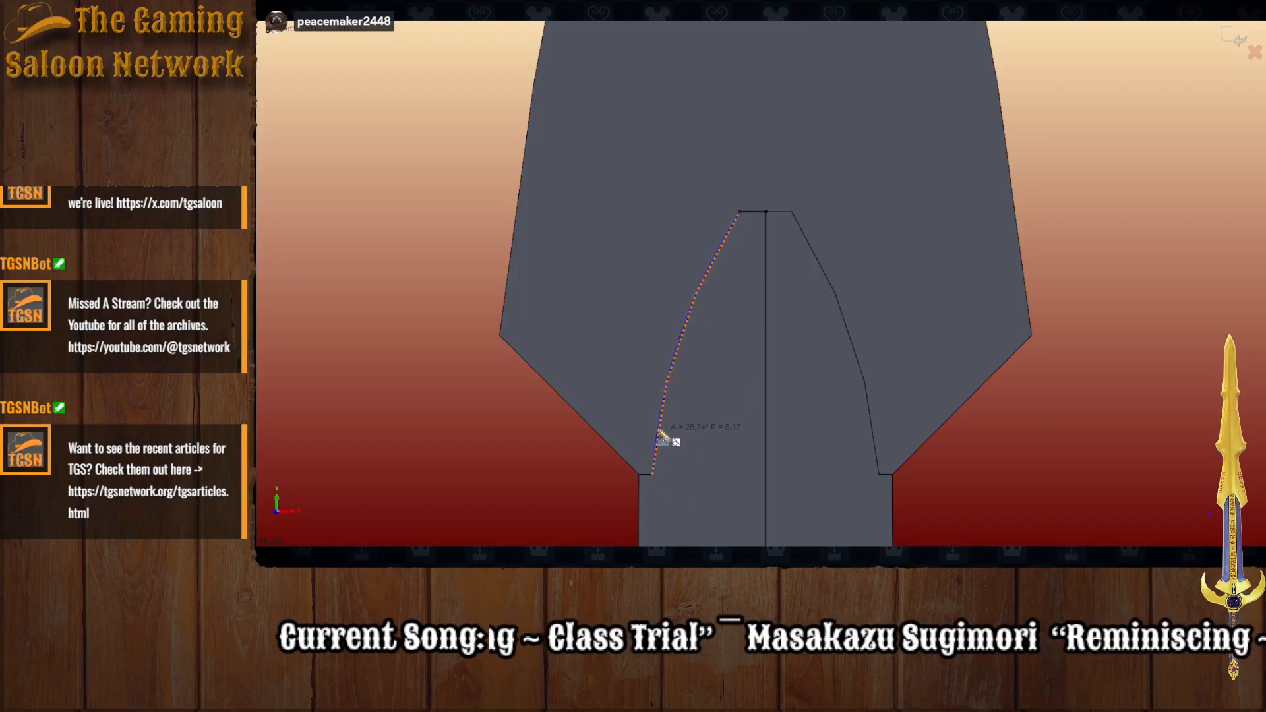
left_click(658, 430)
Step: Trace the short shoulder edge and the handle's long left side with lines down to the start of the flare
scroll(664, 473, "up", 1)
scroll(665, 474, "down", 5)
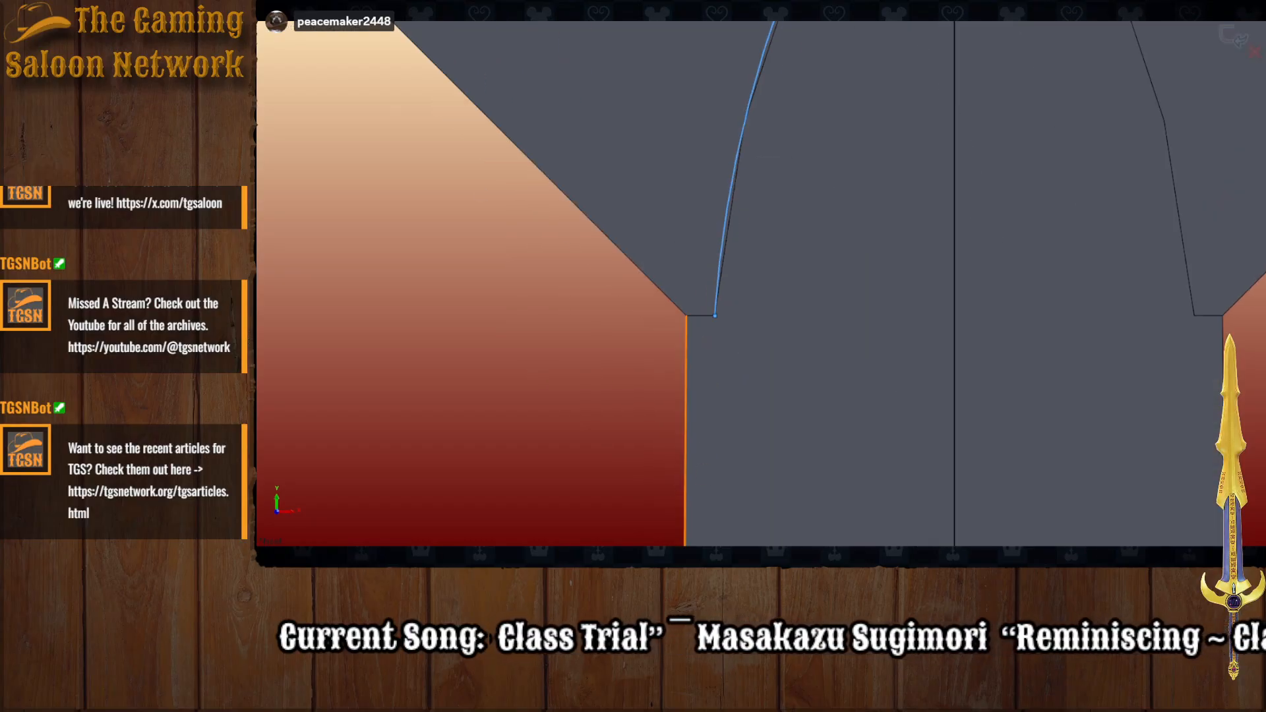
left_click(687, 316)
scroll(712, 475, "down", 6)
scroll(752, 367, "up", 4)
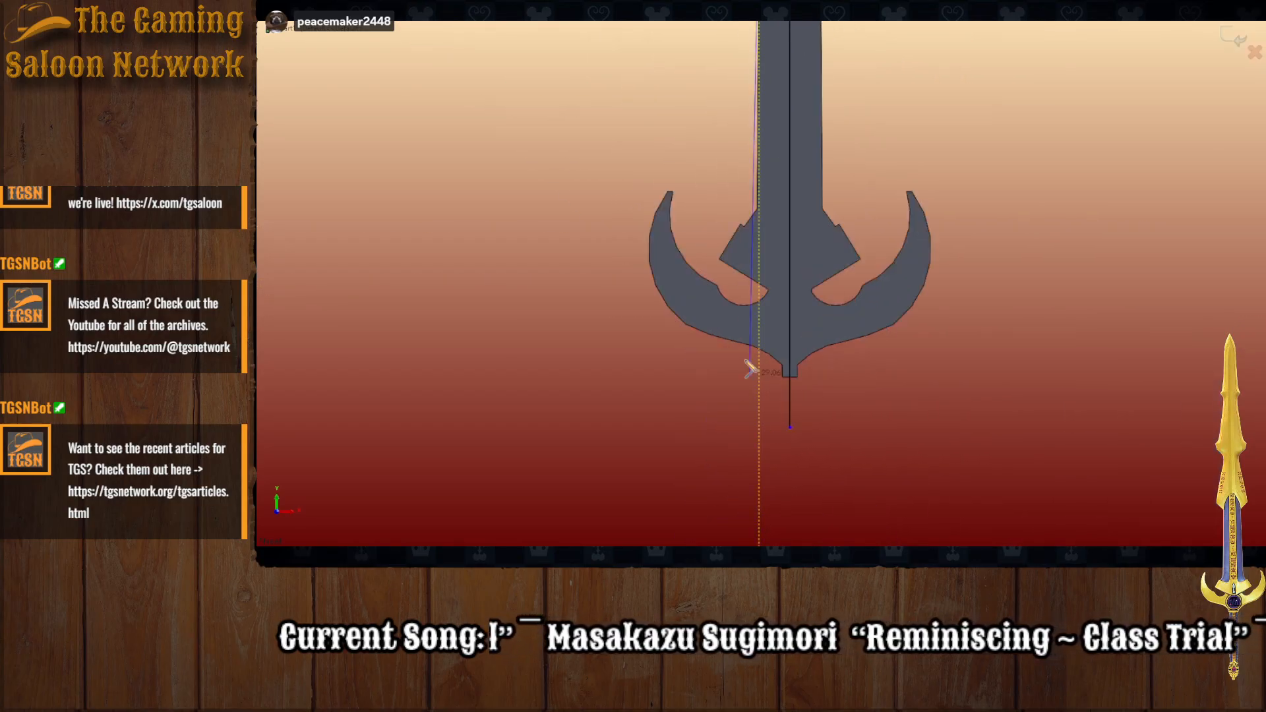
scroll(767, 185, "up", 2)
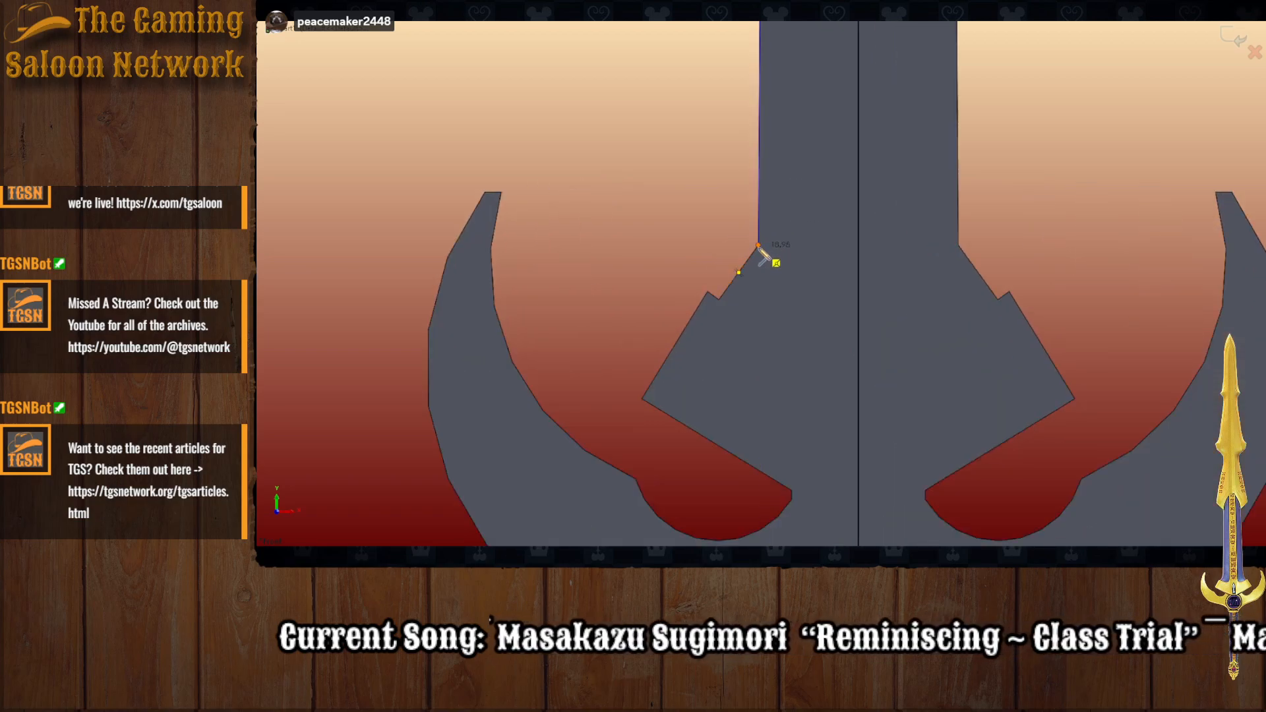
left_click(758, 245)
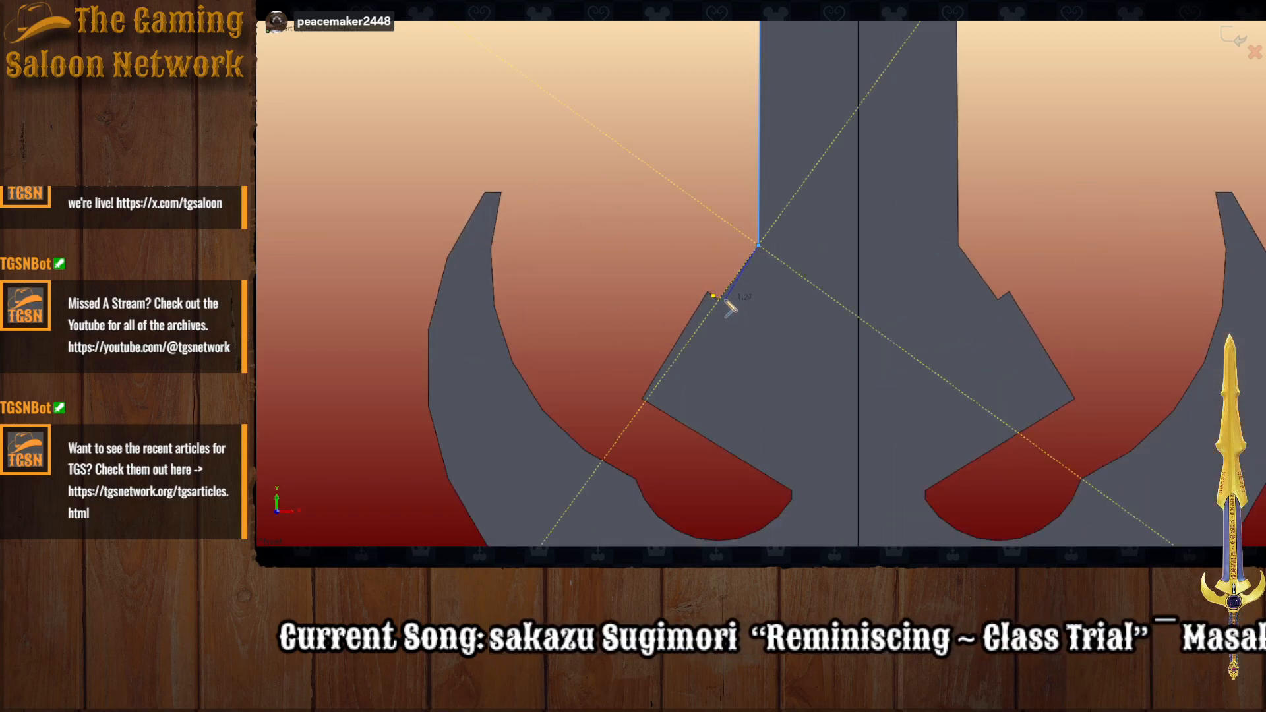
Step: Trace the left flare's notch, outer edge and slanted lower edge, then close the outline horizontally onto the centre line
left_click(708, 293)
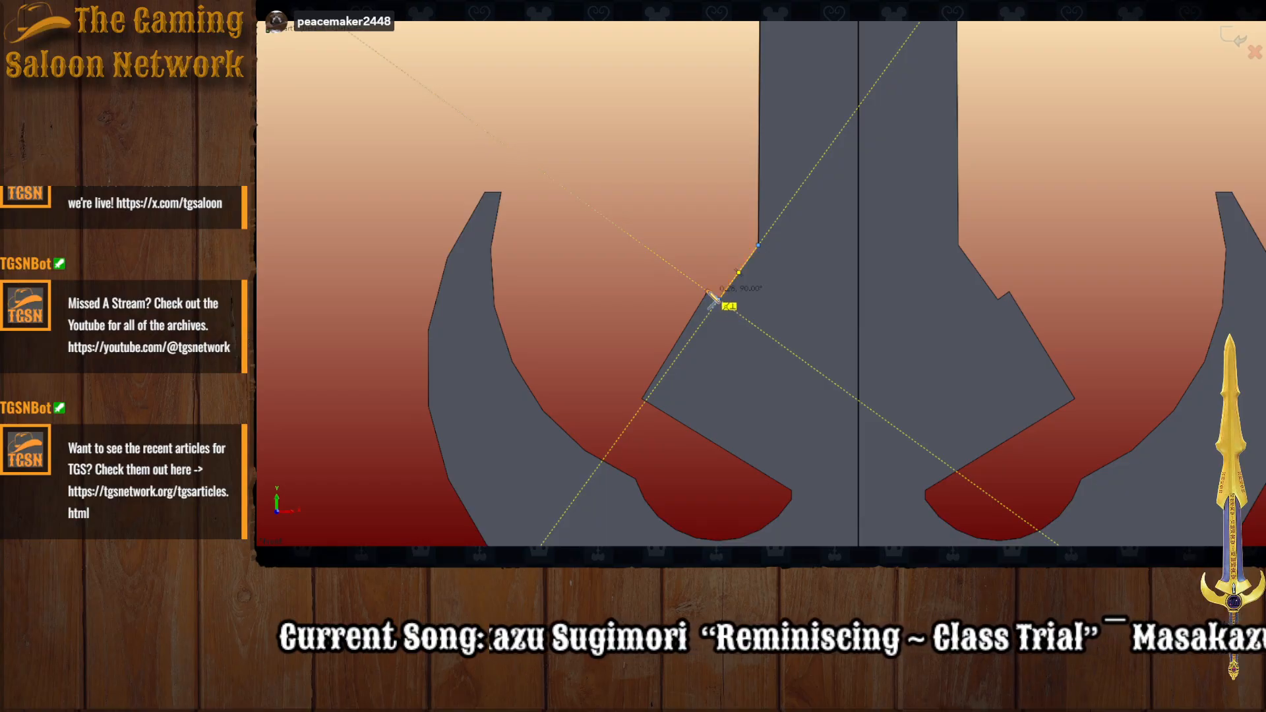
left_click(708, 292)
left_click(642, 399)
scroll(801, 488, "down", 1)
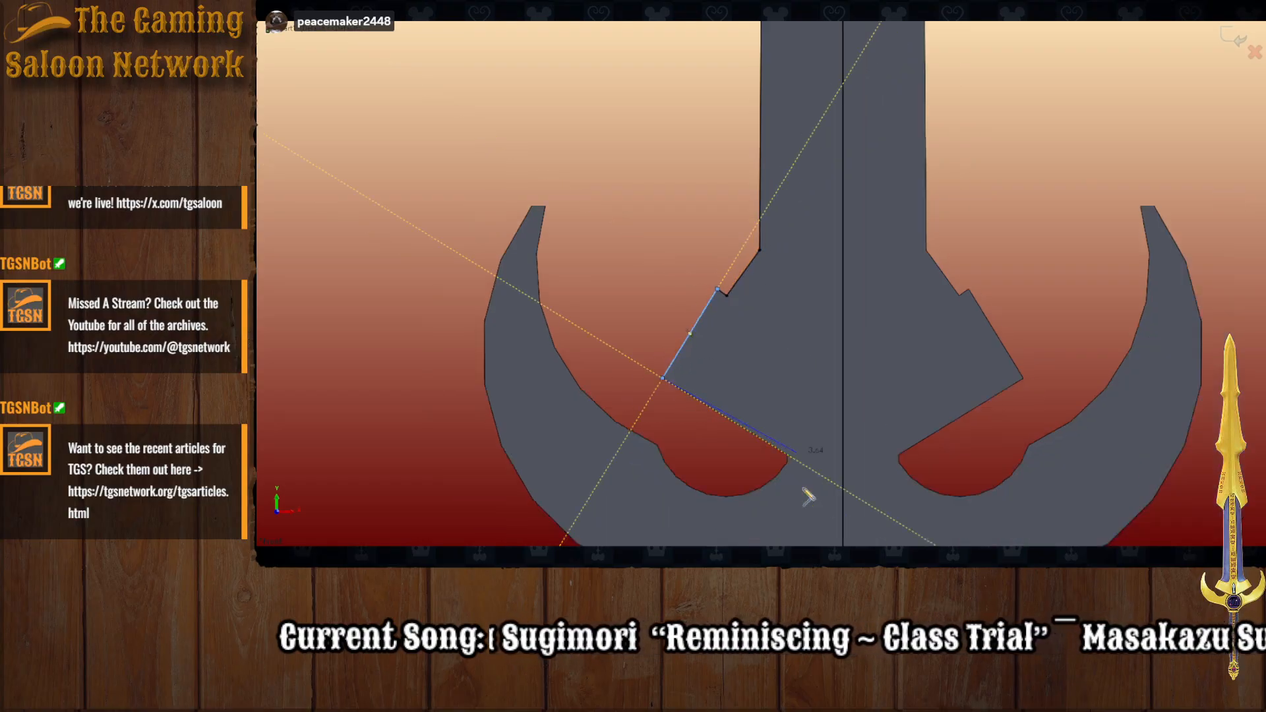
scroll(799, 478, "up", 2)
left_click(745, 257)
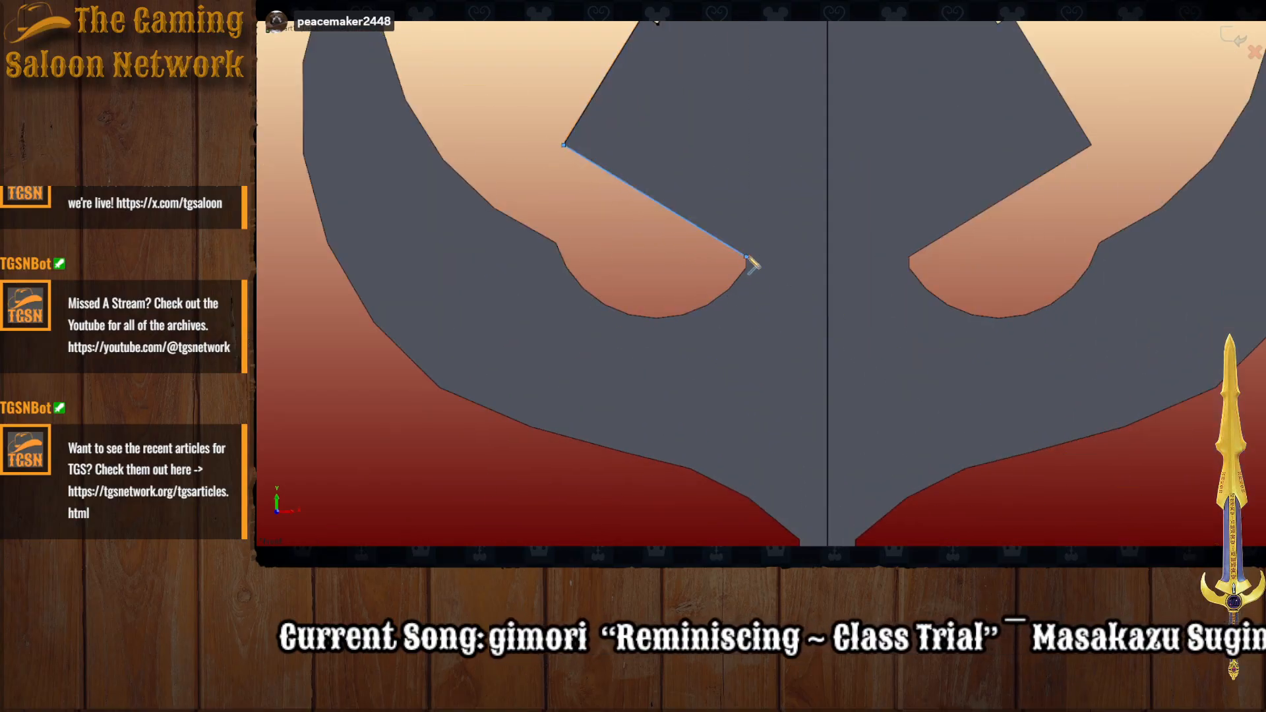
left_click(746, 268)
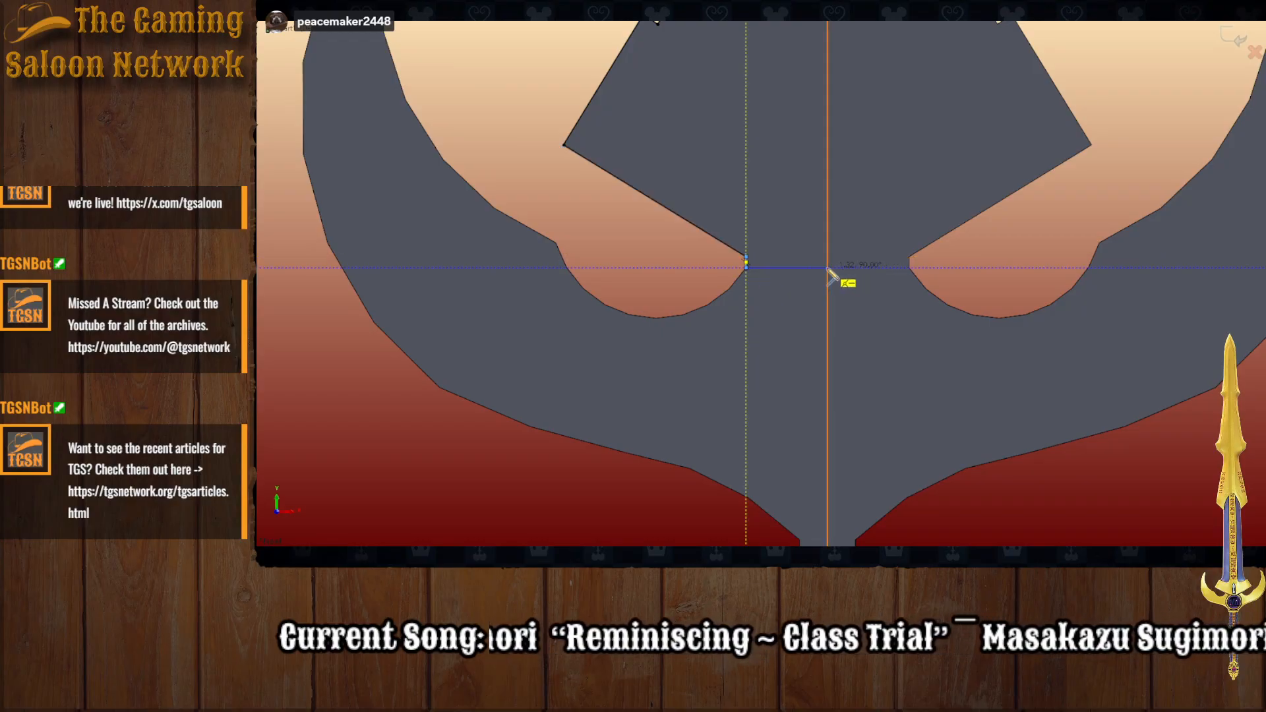
left_click(828, 268)
Step: Mirror the left half of the handle outline about the vertical centre line
scroll(884, 290, "down", 5)
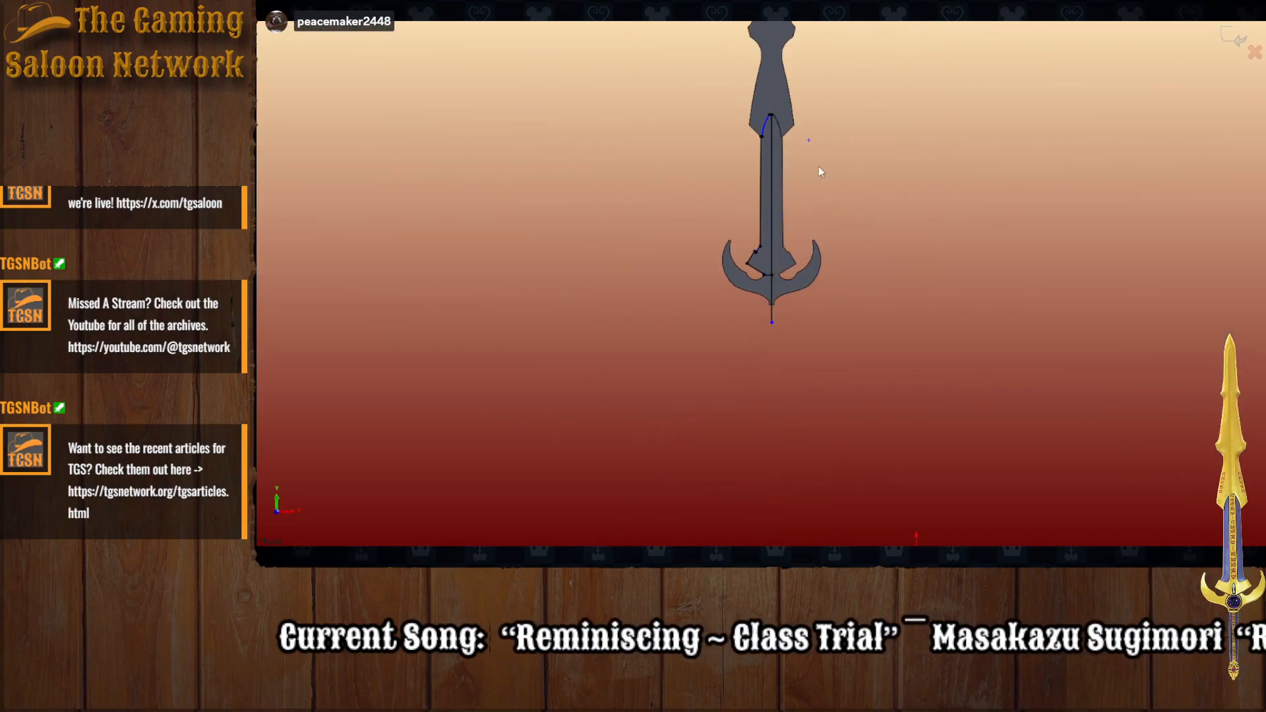
mouse_move(662, 75)
left_mouse_down()
mouse_move(820, 295)
mouse_move(817, 348)
left_mouse_up()
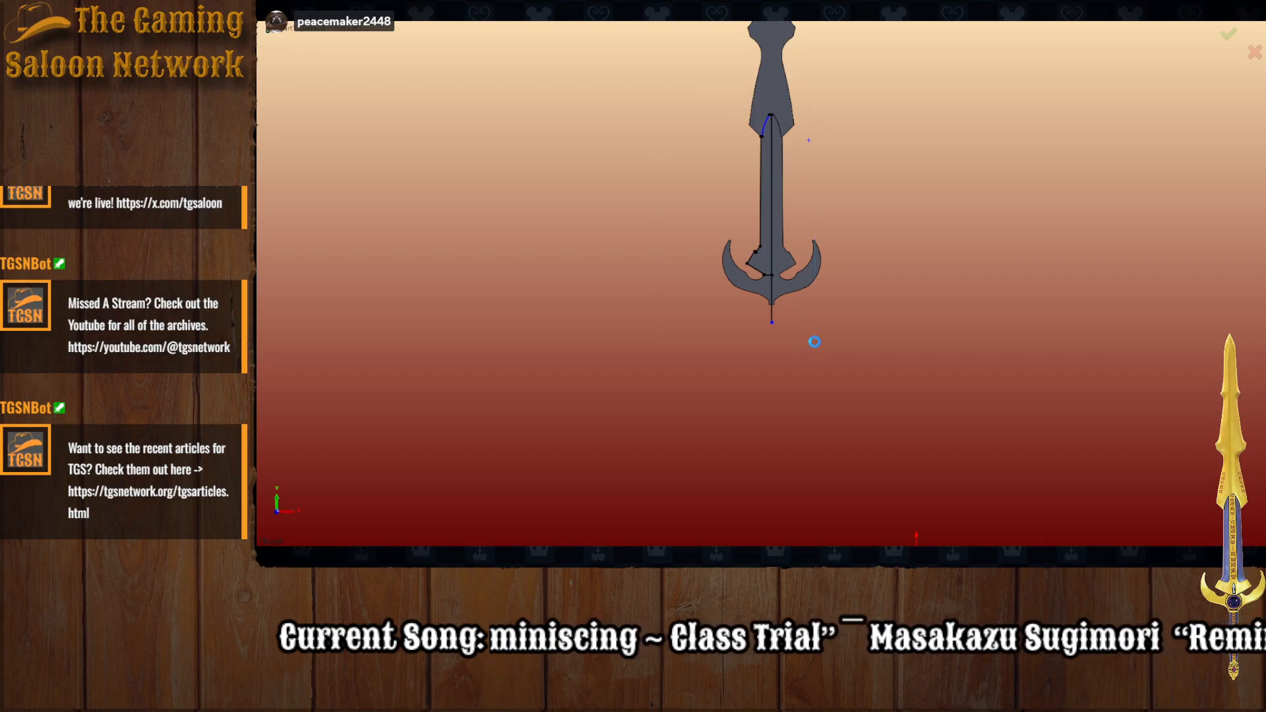
left_click(771, 225)
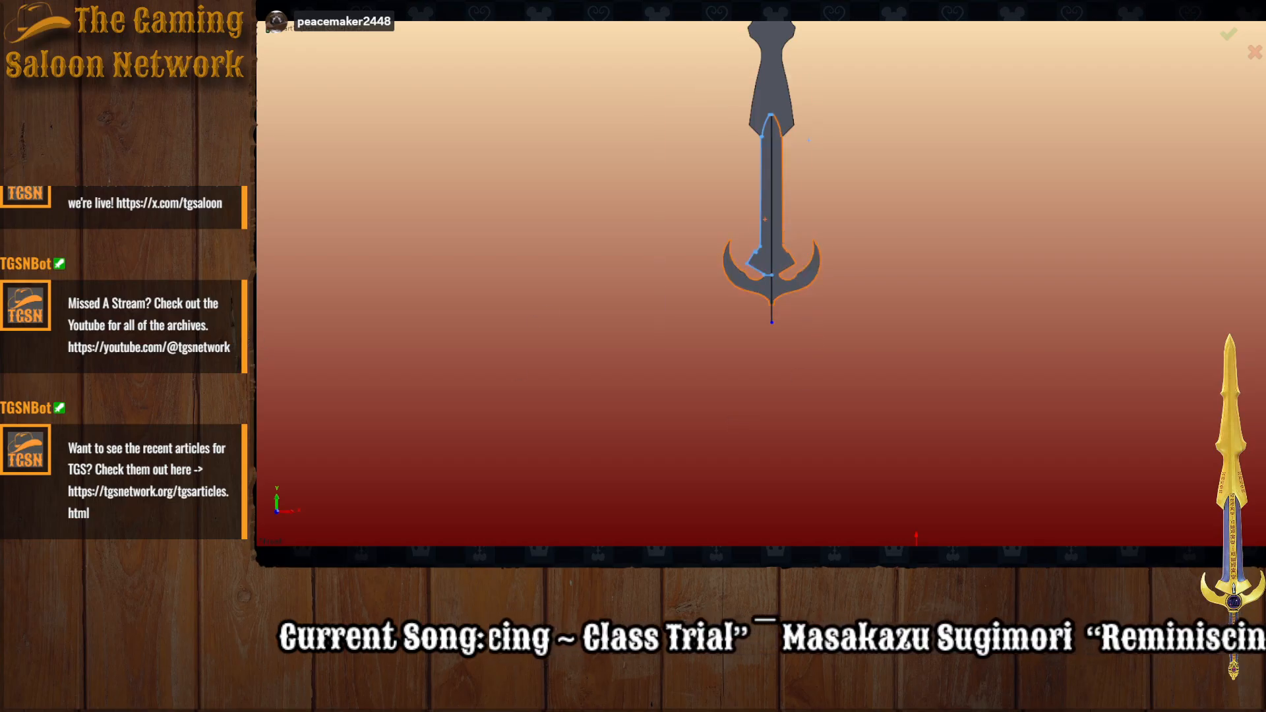
left_click(772, 265)
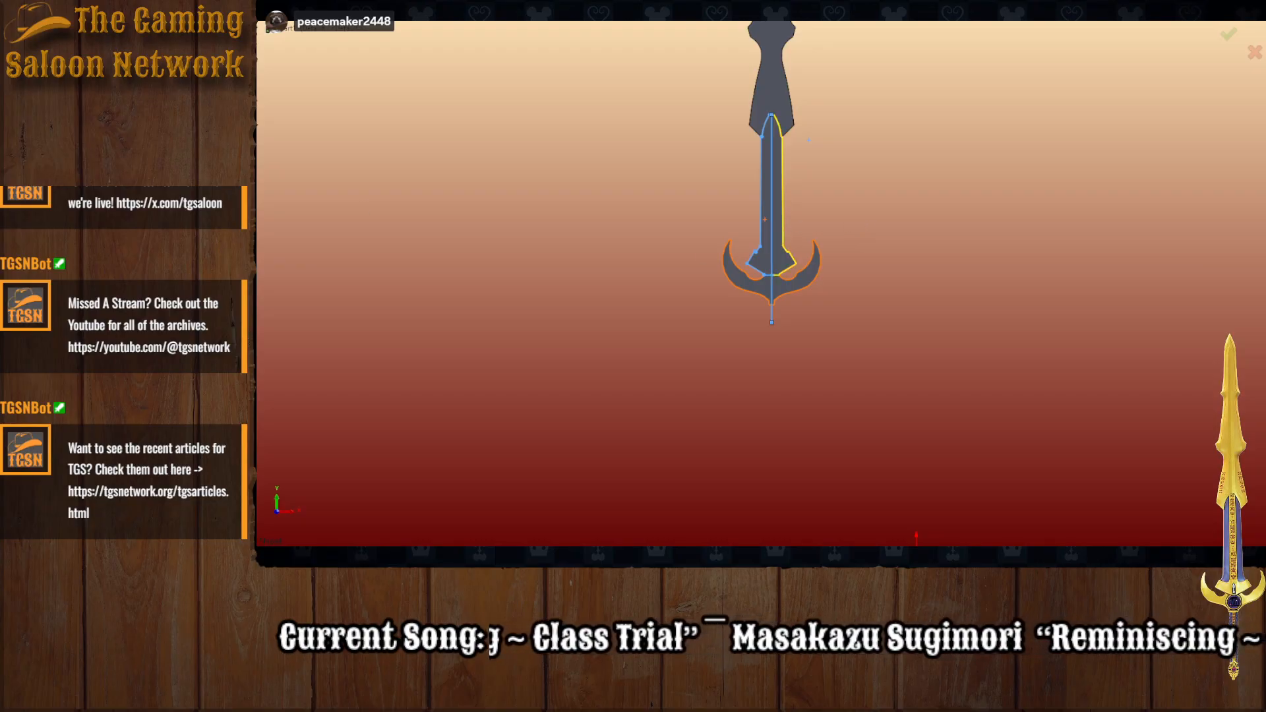
left_click(1229, 34)
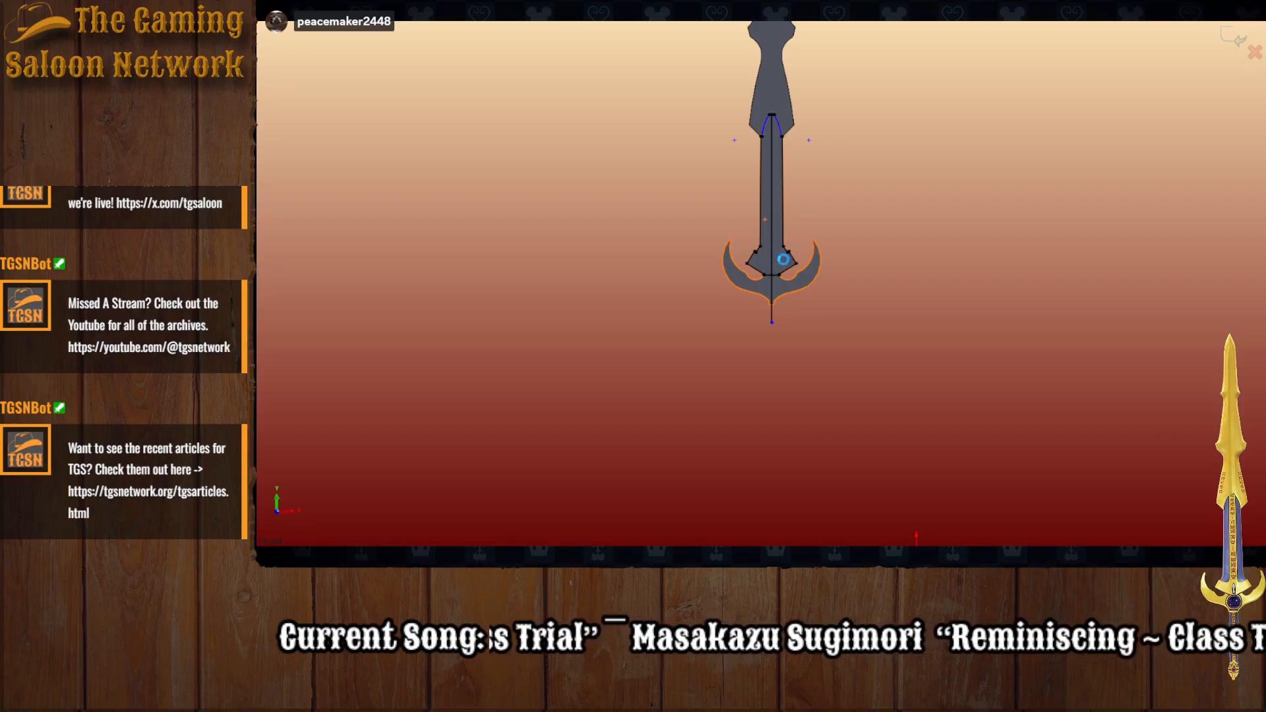
Step: Cut the closed handle profile into the sword to recess the handle below the blade and guard
left_click(773, 260)
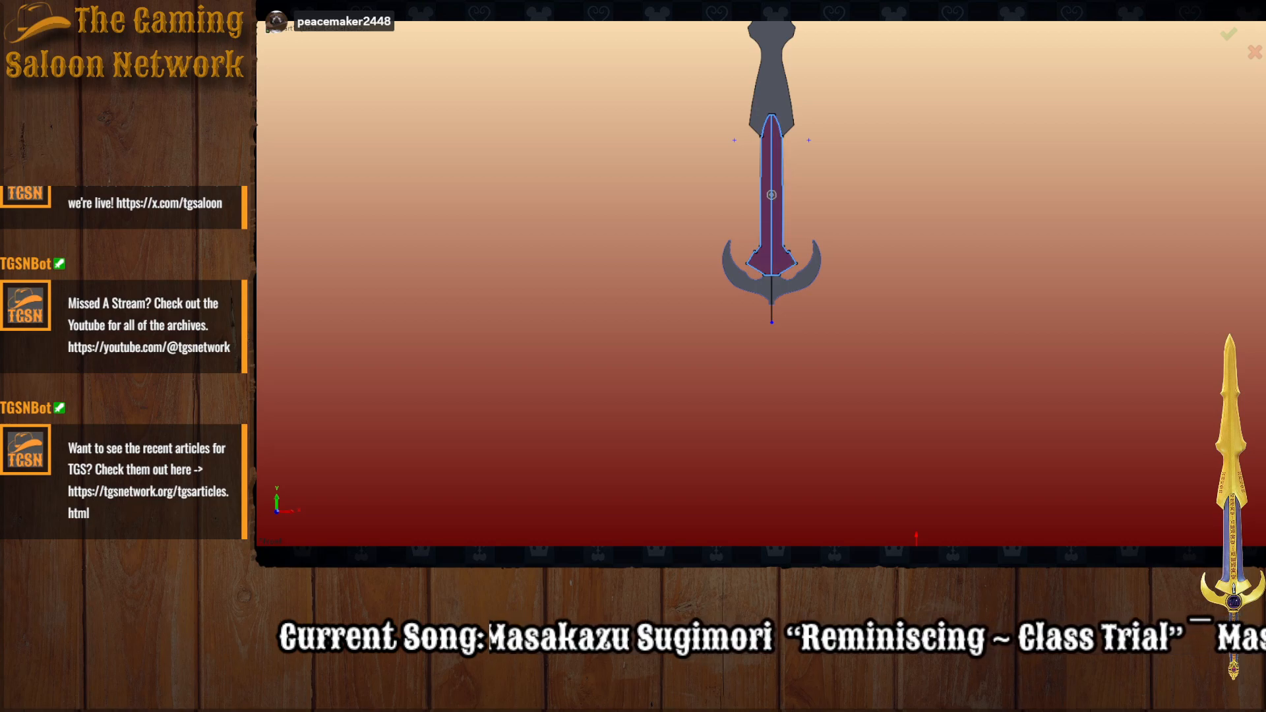
key("Return")
Step: Examine the handle and guard from several angles to check their relative thickness
mouse_move(854, 287)
middle_mouse_down()
mouse_move(713, 243)
mouse_move(986, 376)
mouse_move(1023, 424)
mouse_move(1048, 418)
mouse_move(802, 185)
mouse_move(779, 342)
mouse_move(732, 268)
mouse_move(520, 164)
mouse_move(445, 194)
mouse_move(625, 141)
mouse_move(576, 122)
mouse_move(565, 206)
mouse_move(576, 316)
mouse_move(552, 179)
mouse_move(735, 251)
mouse_move(741, 333)
mouse_move(659, 250)
mouse_move(670, 325)
mouse_move(726, 305)
mouse_move(783, 357)
mouse_move(803, 441)
mouse_move(790, 424)
middle_mouse_up()
scroll(789, 422, "down", 4)
middle_click_drag(641, 402, 607, 401)
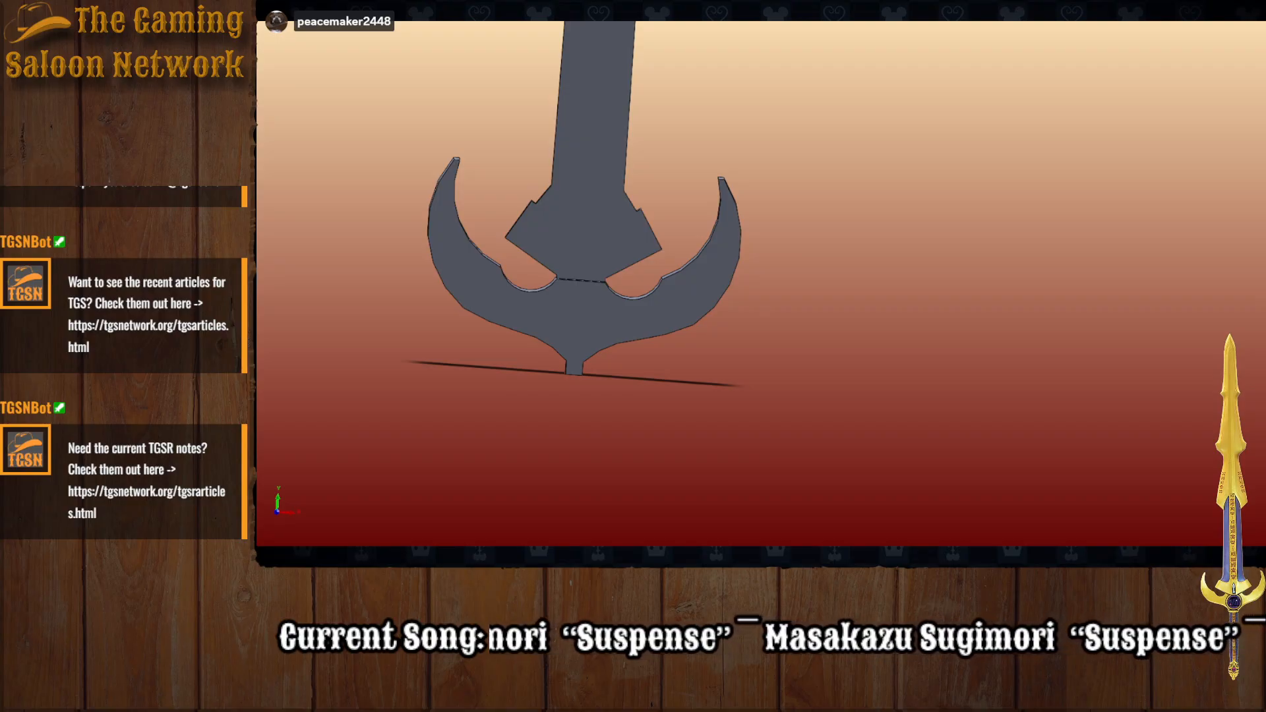
scroll(689, 279, "down", 1)
middle_click(543, 287)
middle_click_drag(543, 287, 888, 426)
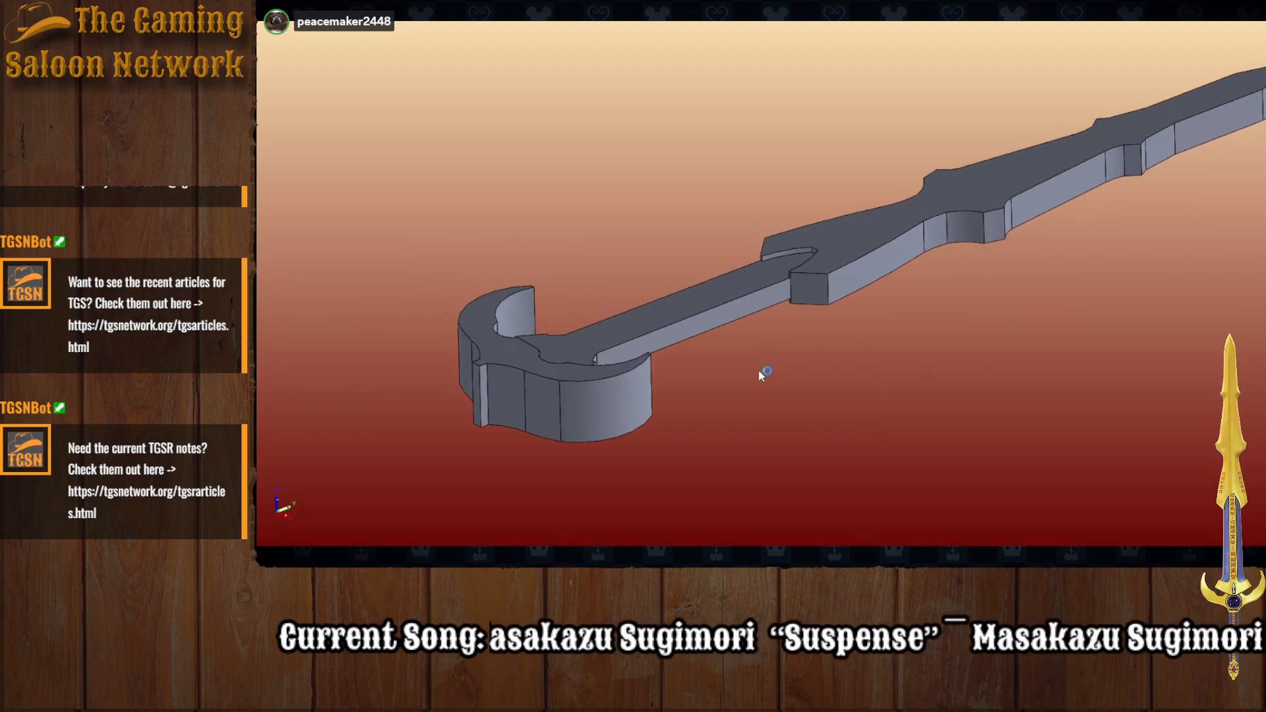
scroll(652, 392, "down", 4)
middle_click_drag(650, 379, 729, 486)
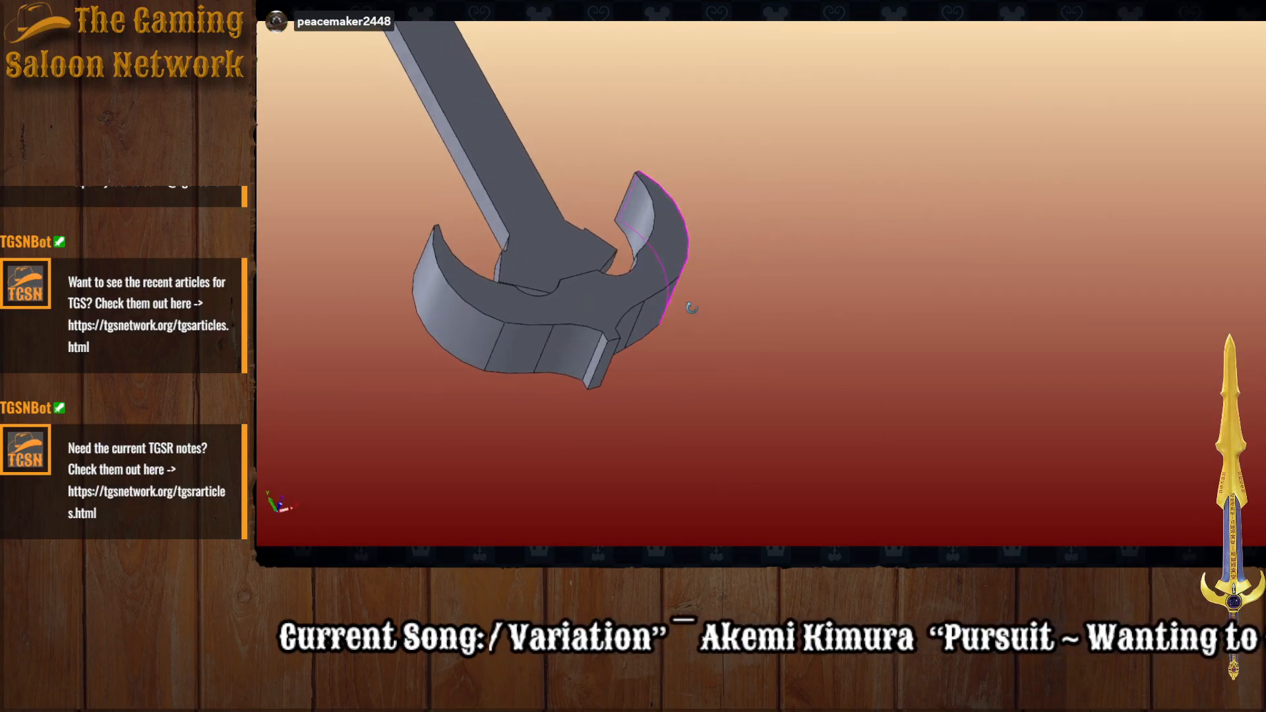
middle_click_drag(692, 310, 723, 346)
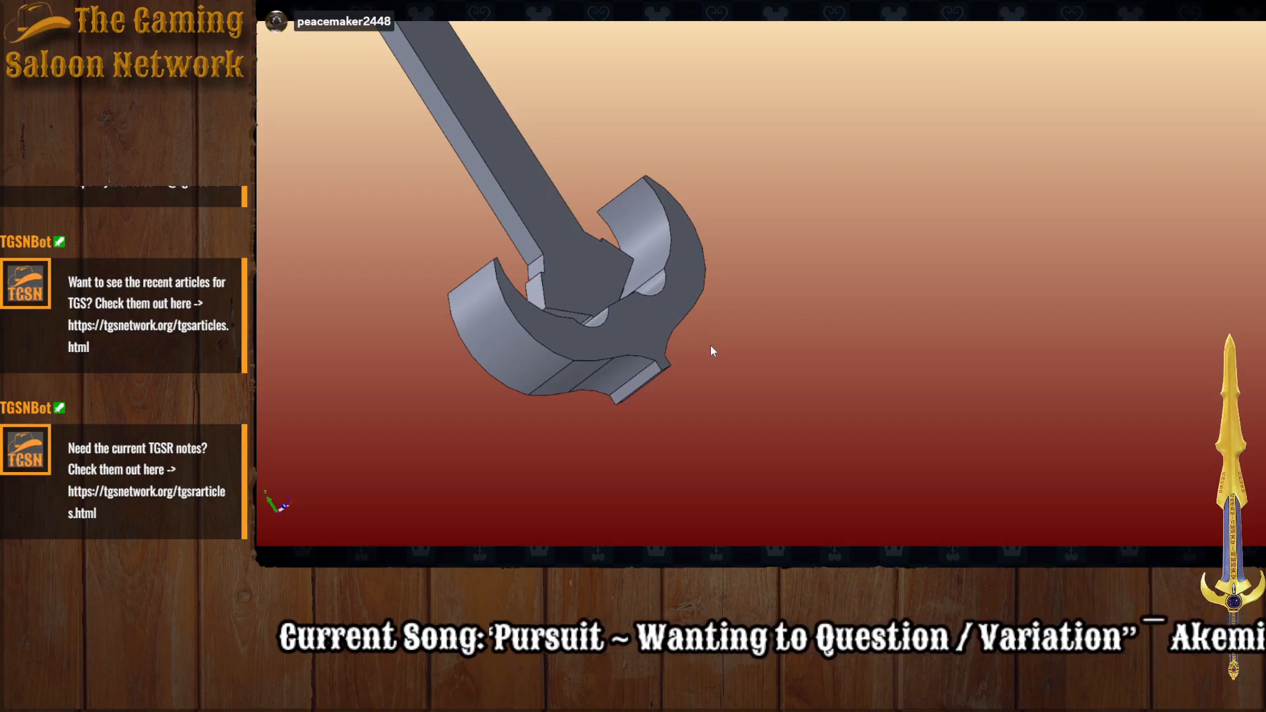
Step: Sketch a vertical line across the guard's narrow end face, joining the midpoints of its two short edges
scroll(690, 260, "down", 3)
middle_click_drag(679, 389, 772, 359)
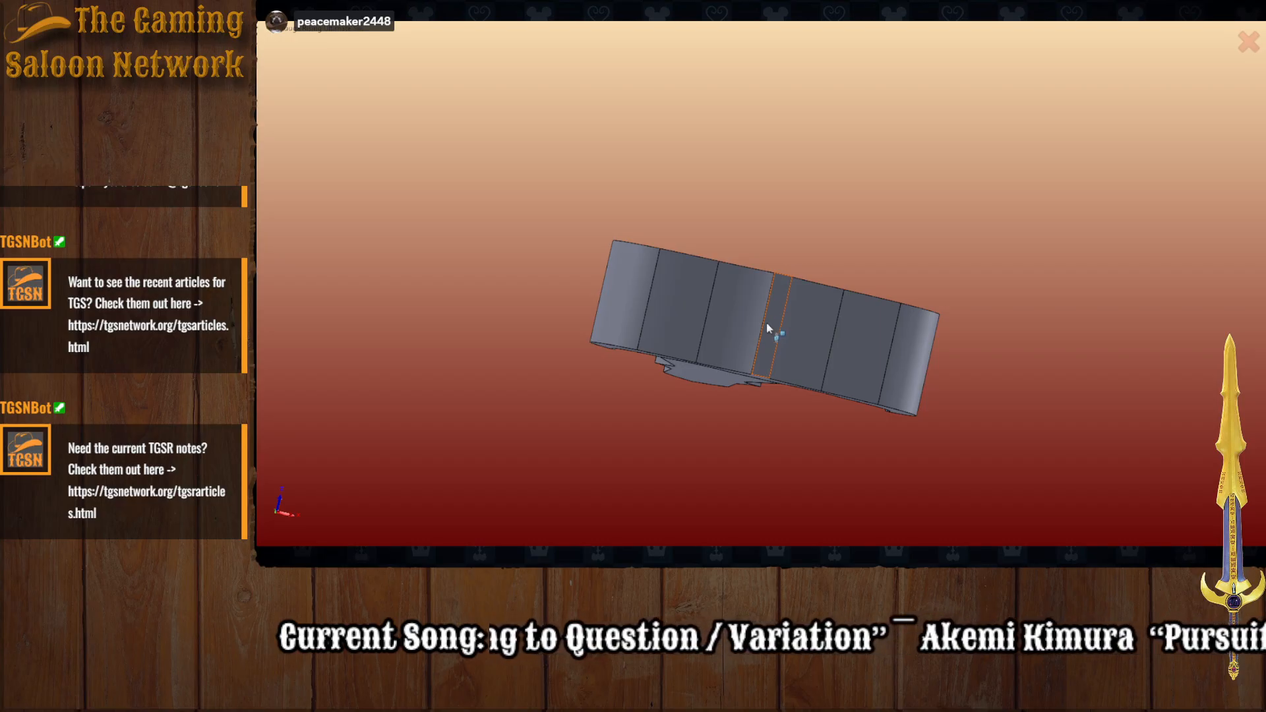
key("space")
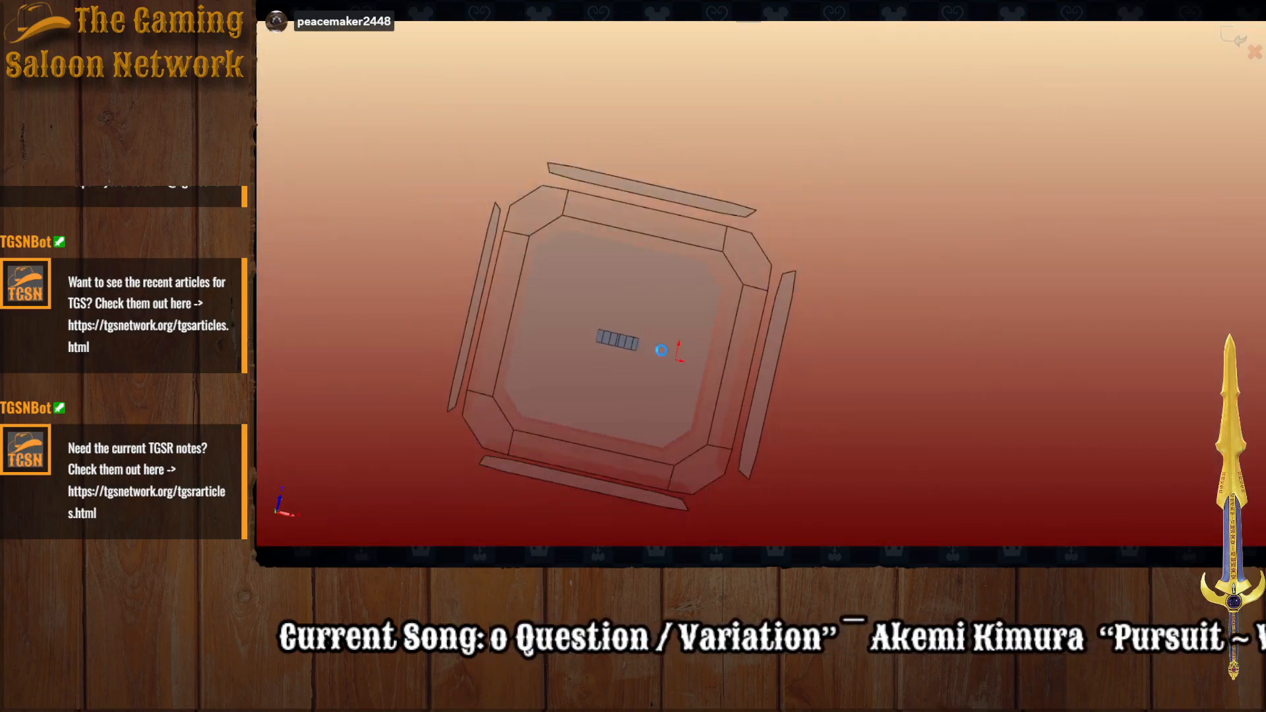
left_click(662, 344)
scroll(803, 259, "up", 2)
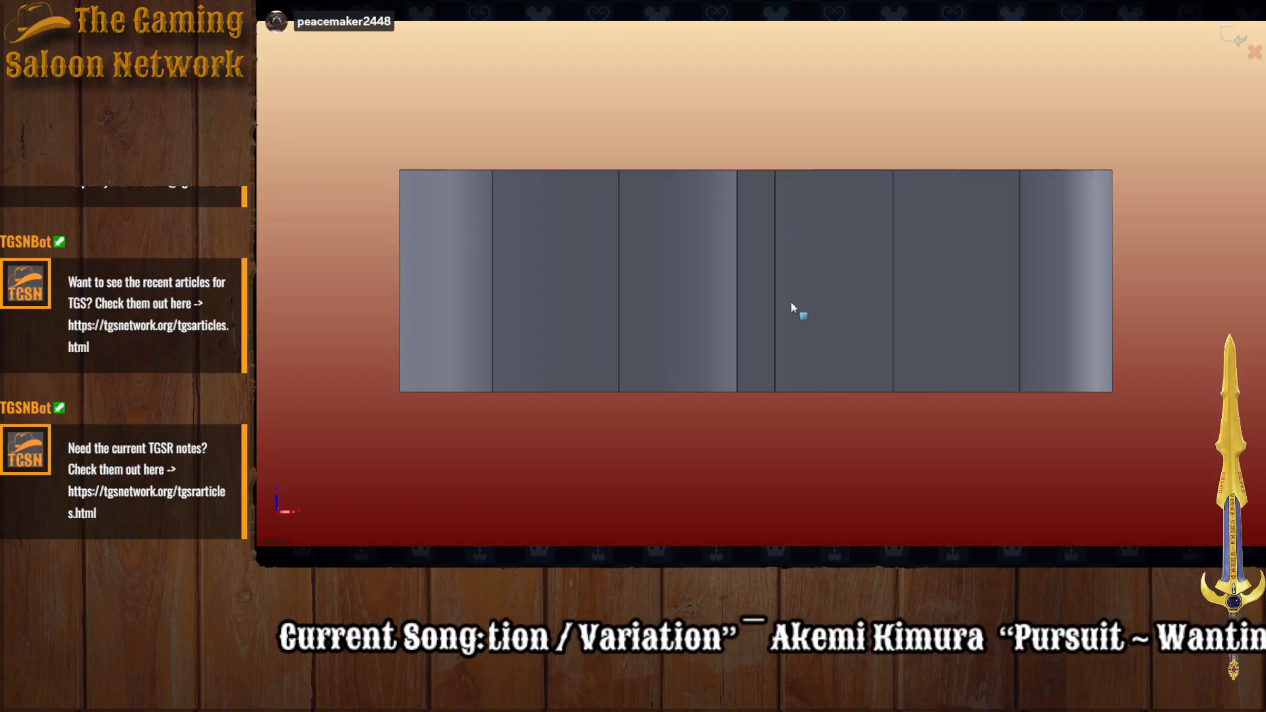
scroll(790, 302, "down", 2)
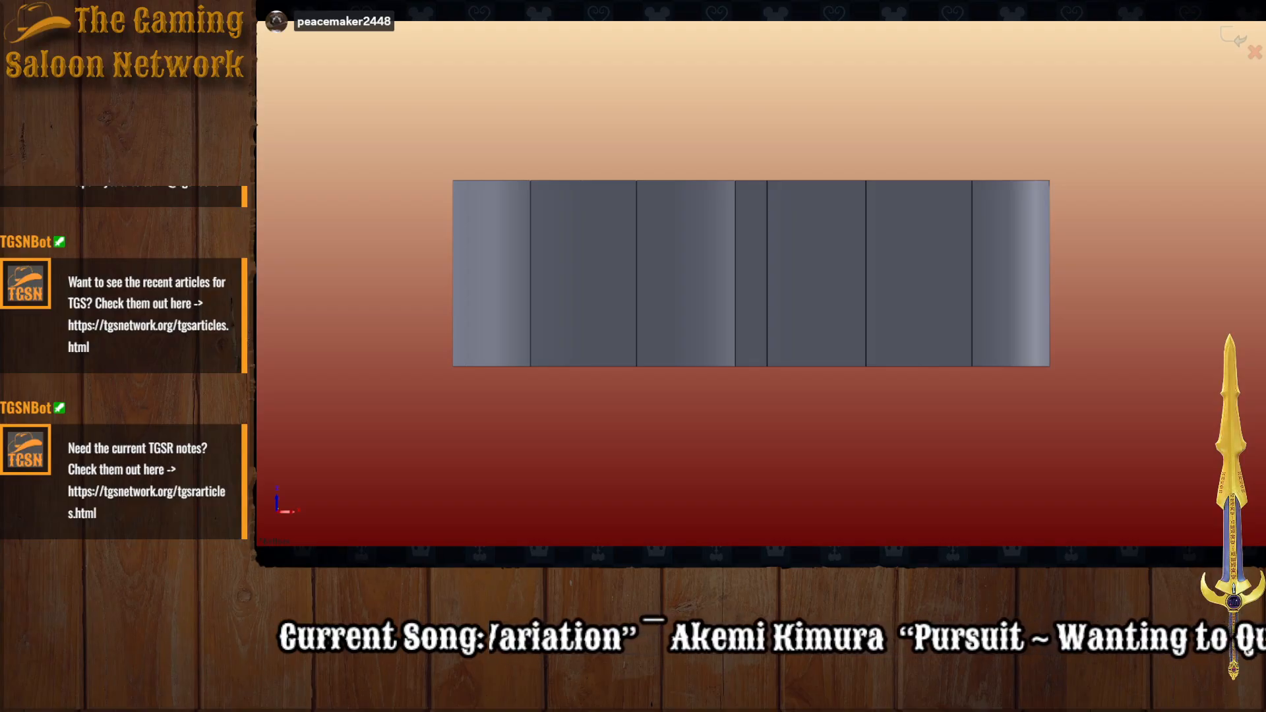
left_click(752, 180)
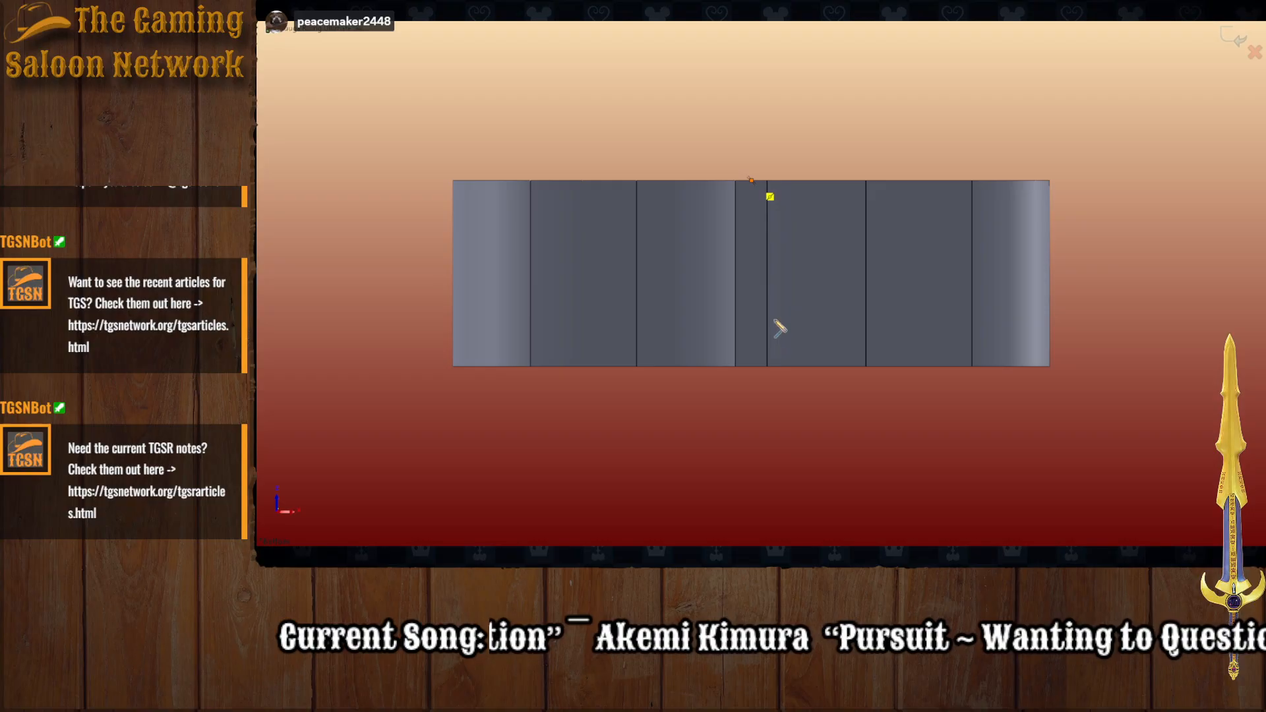
left_click(751, 366)
key("Escape")
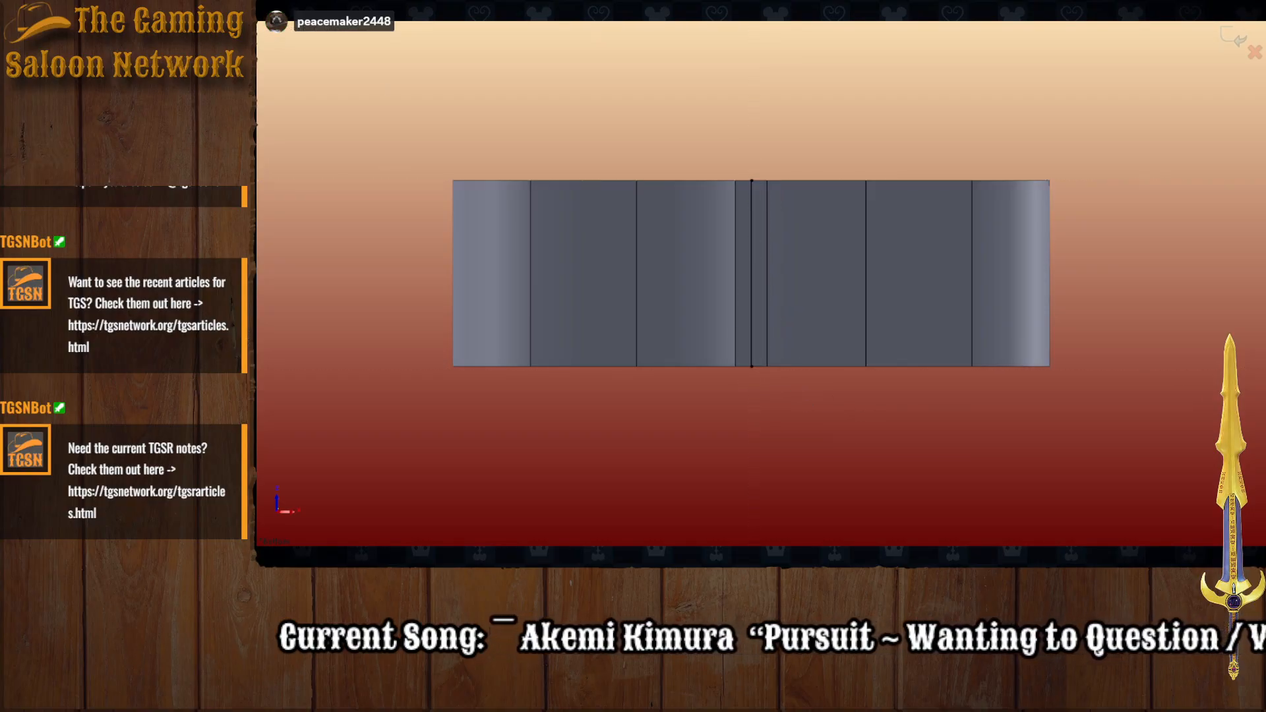
Step: Sketch a circle centred on the midpoint of the end-face line and set its diameter to 3
left_click(752, 273)
left_click(830, 288)
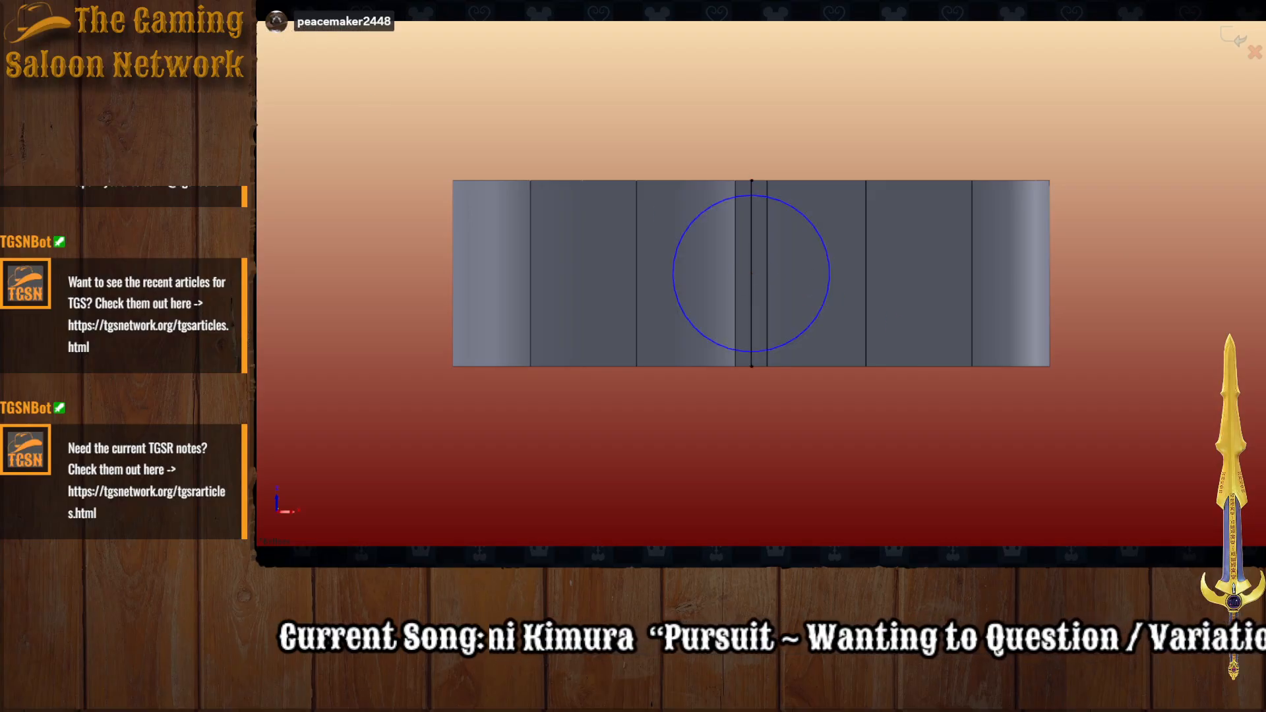
left_click(832, 288)
left_click(1149, 300)
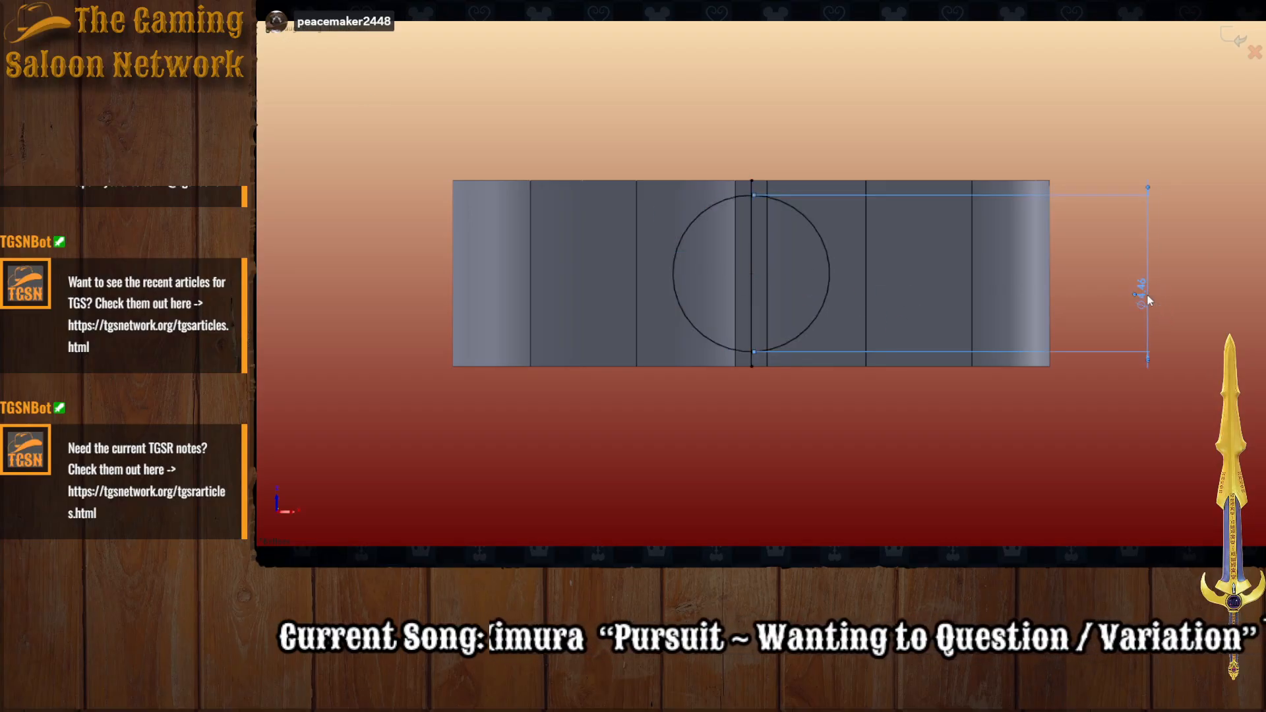
type("3")
key("Return")
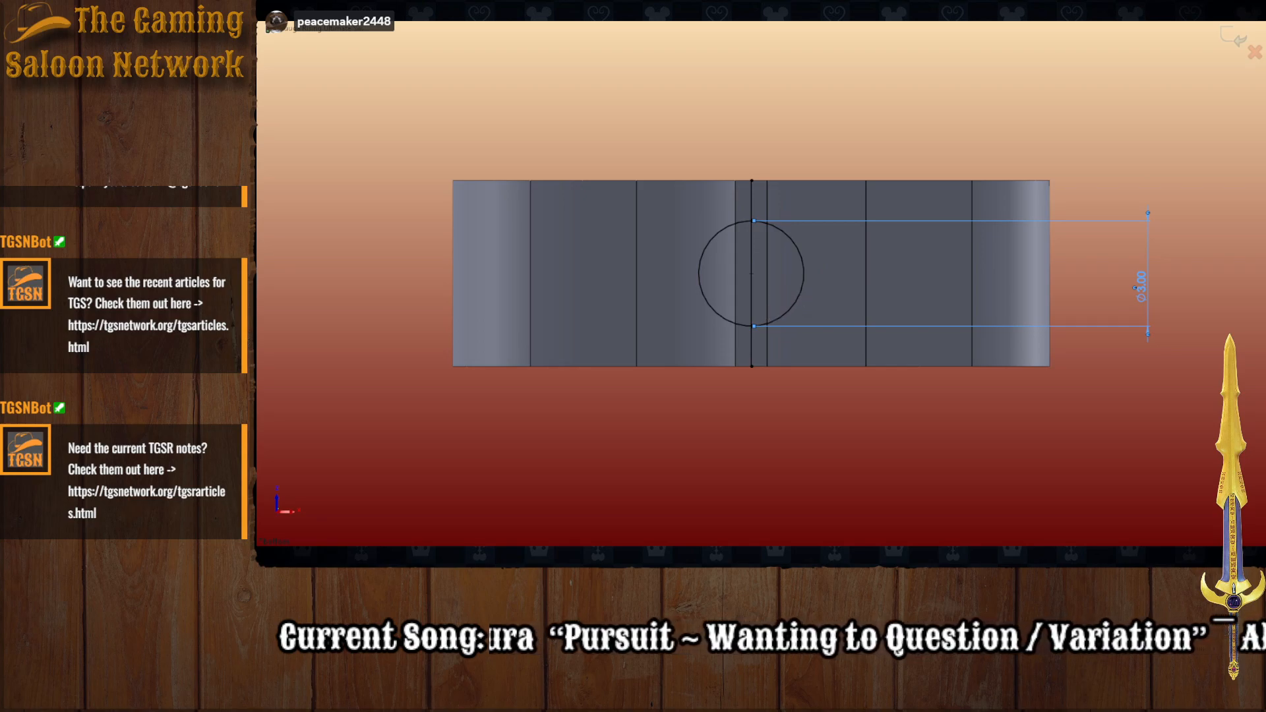
Step: Select the circle's regions on the guard's end face as the extrusion profile and pull the boss outward from the guard
left_click(800, 280)
left_click(745, 282)
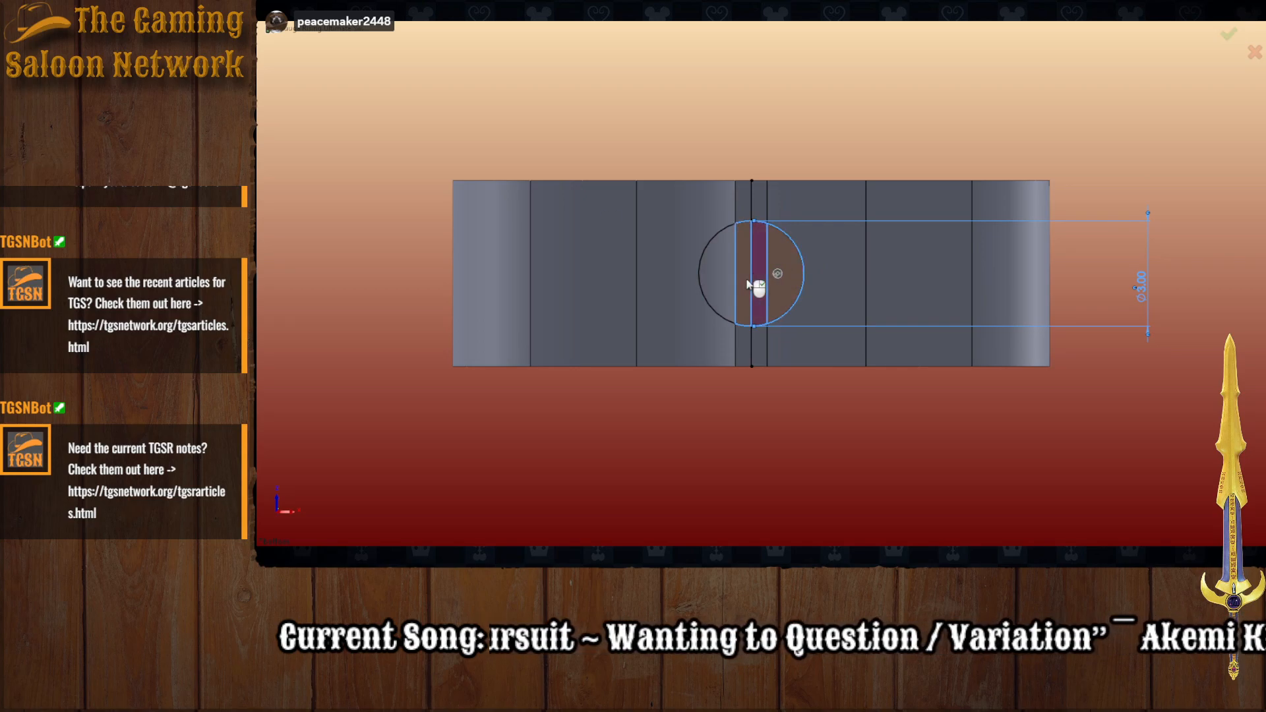
left_click(722, 282)
middle_click_drag(773, 284, 557, 422)
scroll(558, 422, "up", 5)
scroll(572, 429, "up", 4)
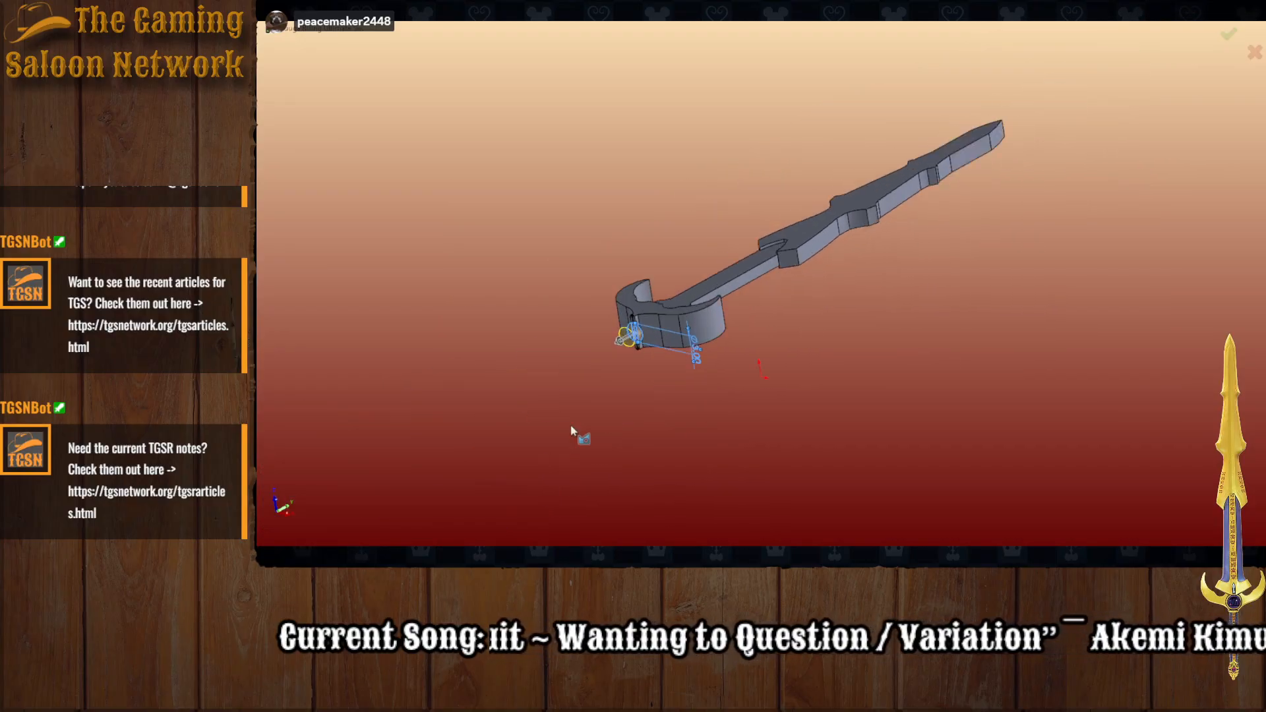
scroll(581, 422, "down", 6)
scroll(625, 331, "up", 2)
scroll(786, 223, "down", 4)
scroll(785, 223, "down", 2)
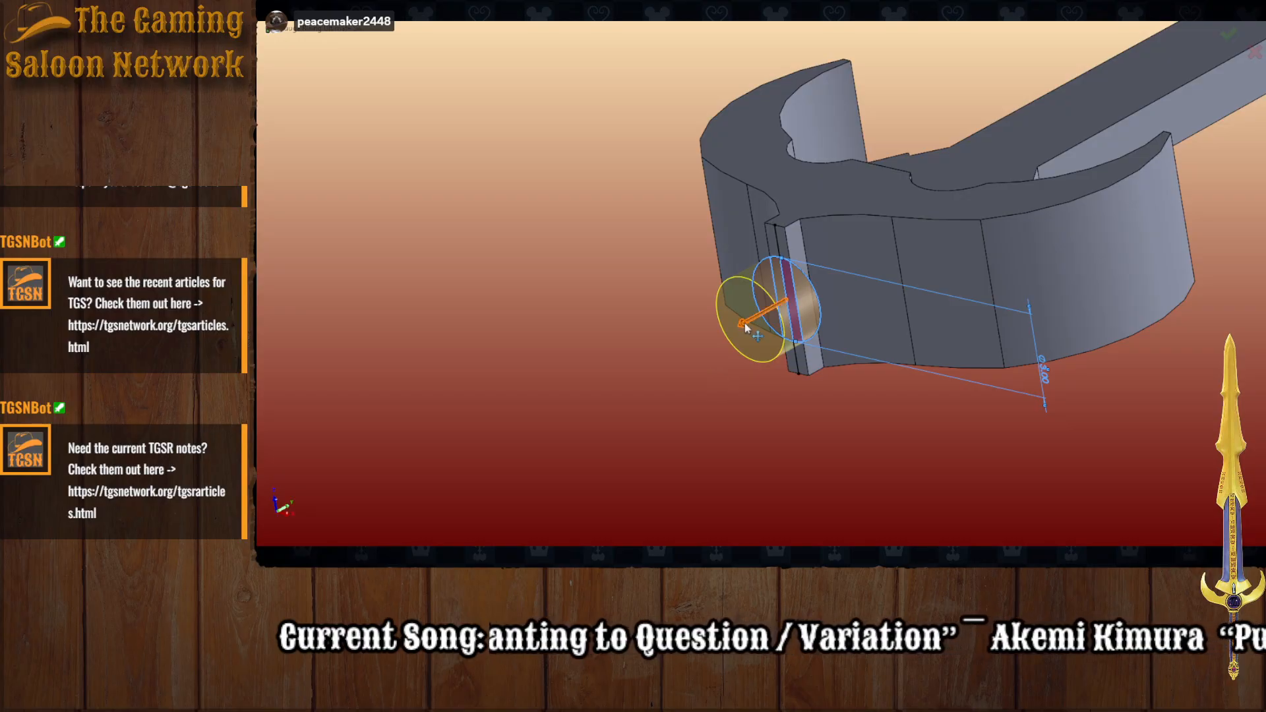
mouse_move(735, 350)
left_mouse_down()
mouse_move(695, 350)
mouse_move(664, 369)
left_mouse_up()
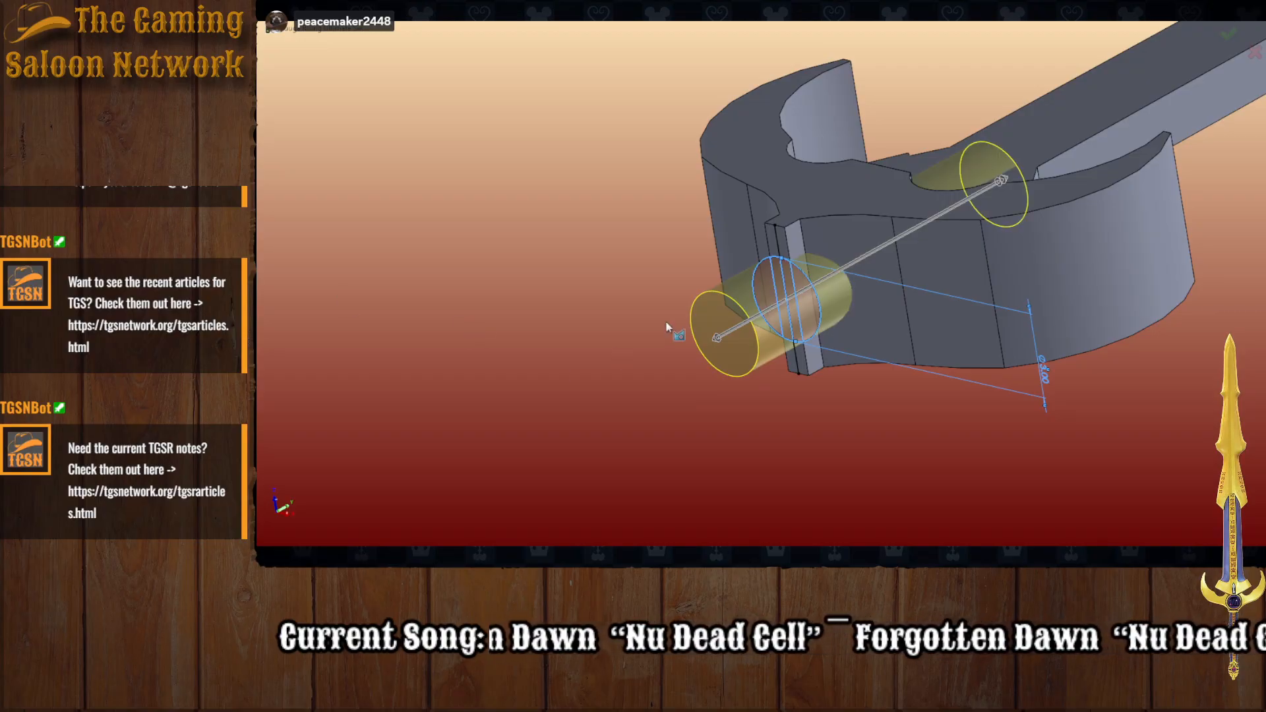
Step: Shorten the extrusion's opposite direction so it ends inside the guard, and create the cylindrical pommel boss
middle_click_drag(666, 324, 621, 404)
scroll(723, 141, "up", 4)
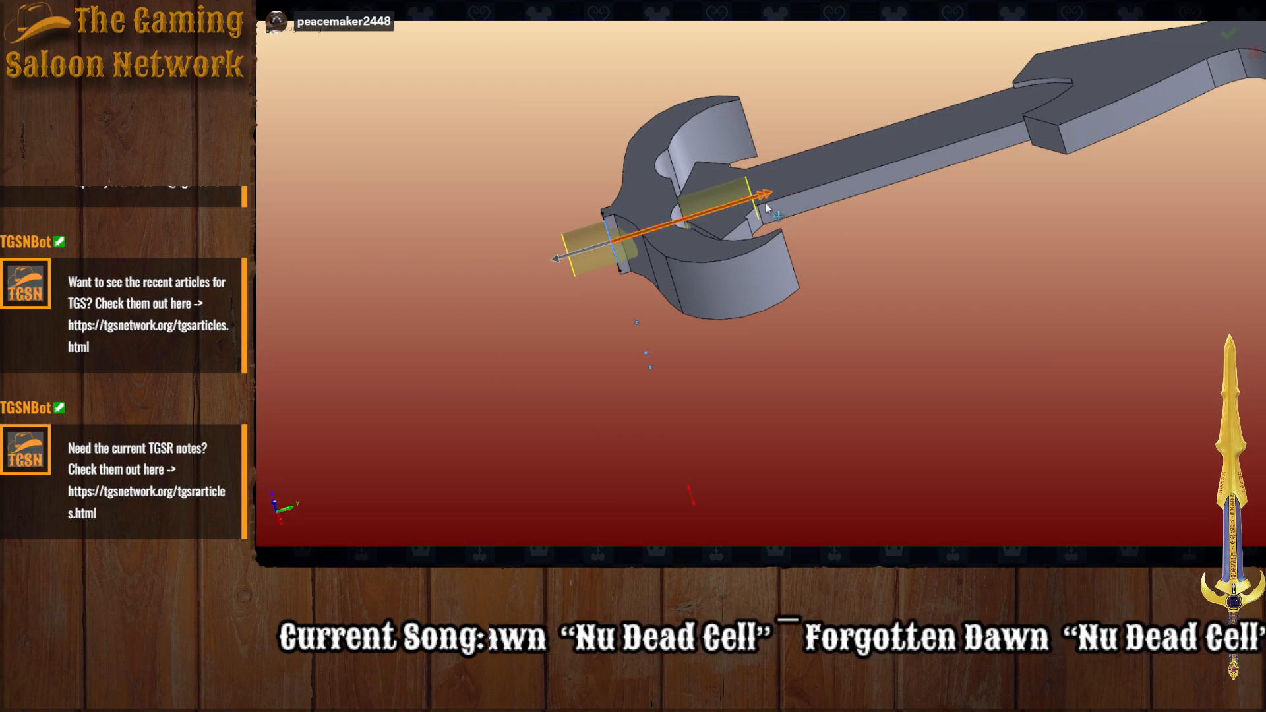
left_click_drag(759, 200, 631, 232)
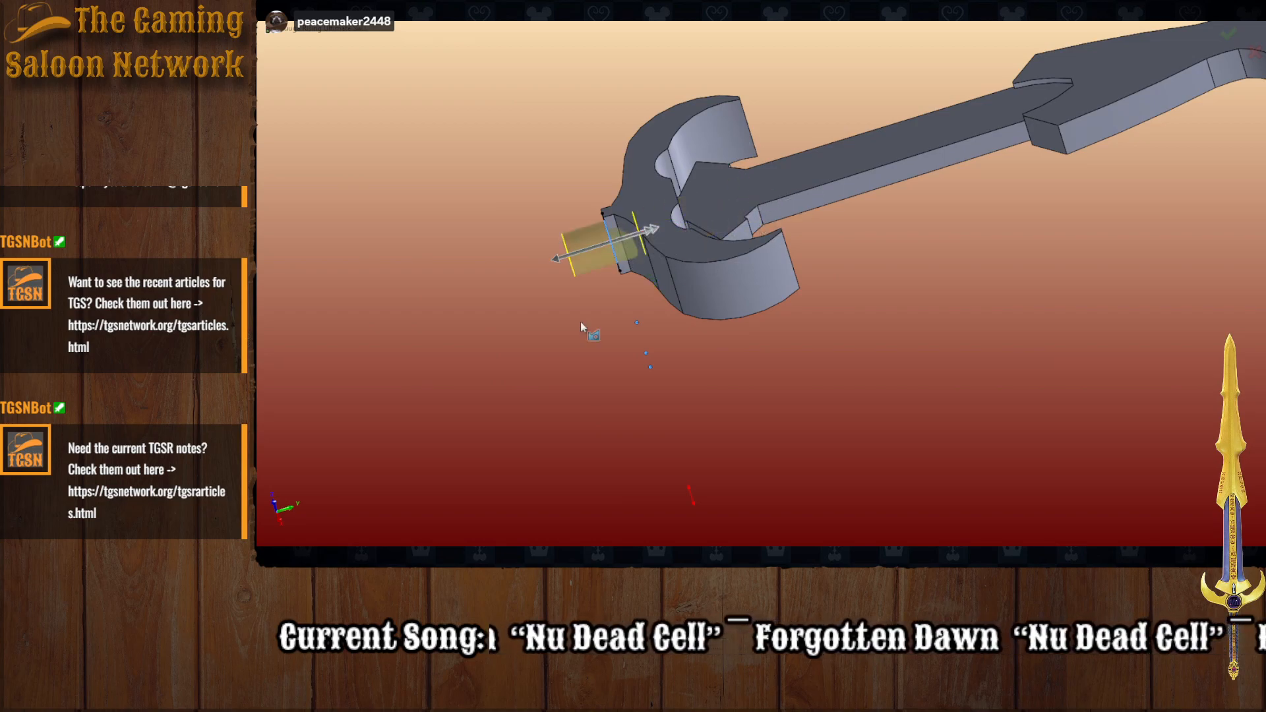
mouse_move(583, 324)
middle_mouse_down()
mouse_move(599, 320)
mouse_move(608, 338)
middle_mouse_up()
key("Return")
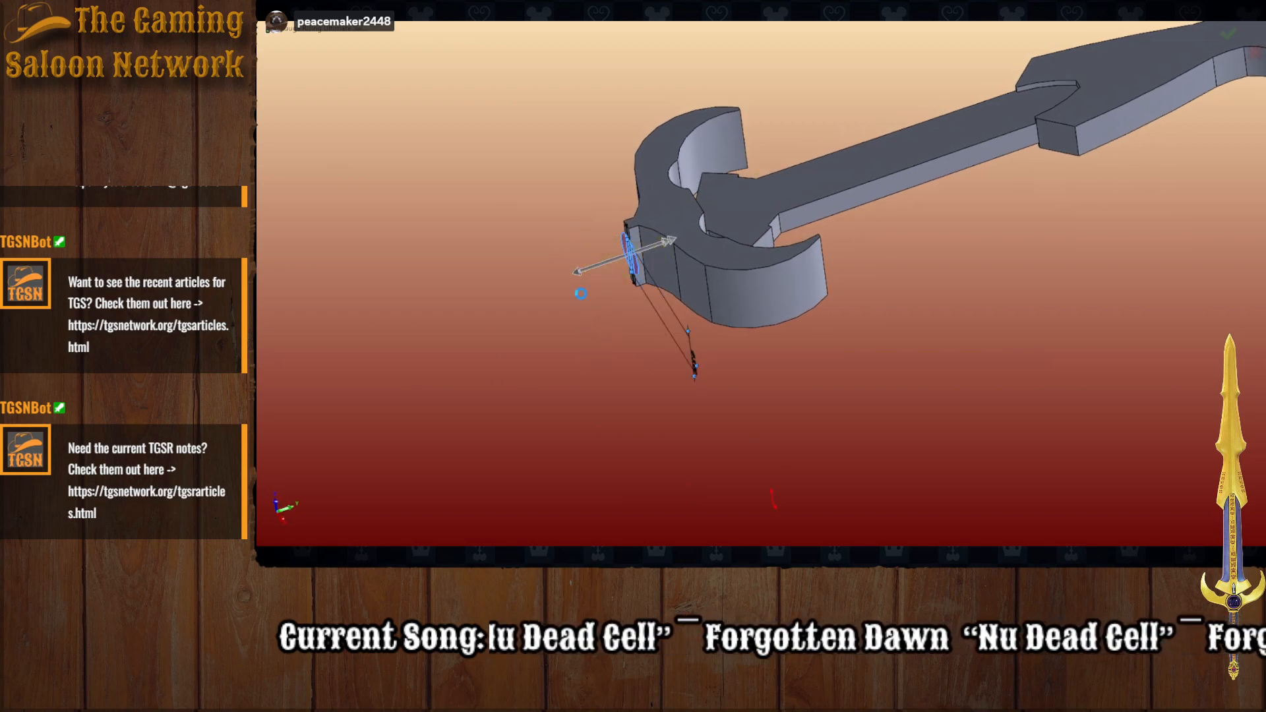
Step: Examine the cylindrical pommel from the front to judge how it joins the guard and fits the sword's proportions
middle_click_drag(662, 282, 680, 451)
scroll(689, 244, "down", 3)
middle_click_drag(640, 344, 652, 393)
scroll(663, 220, "up", 2)
scroll(663, 222, "down", 3)
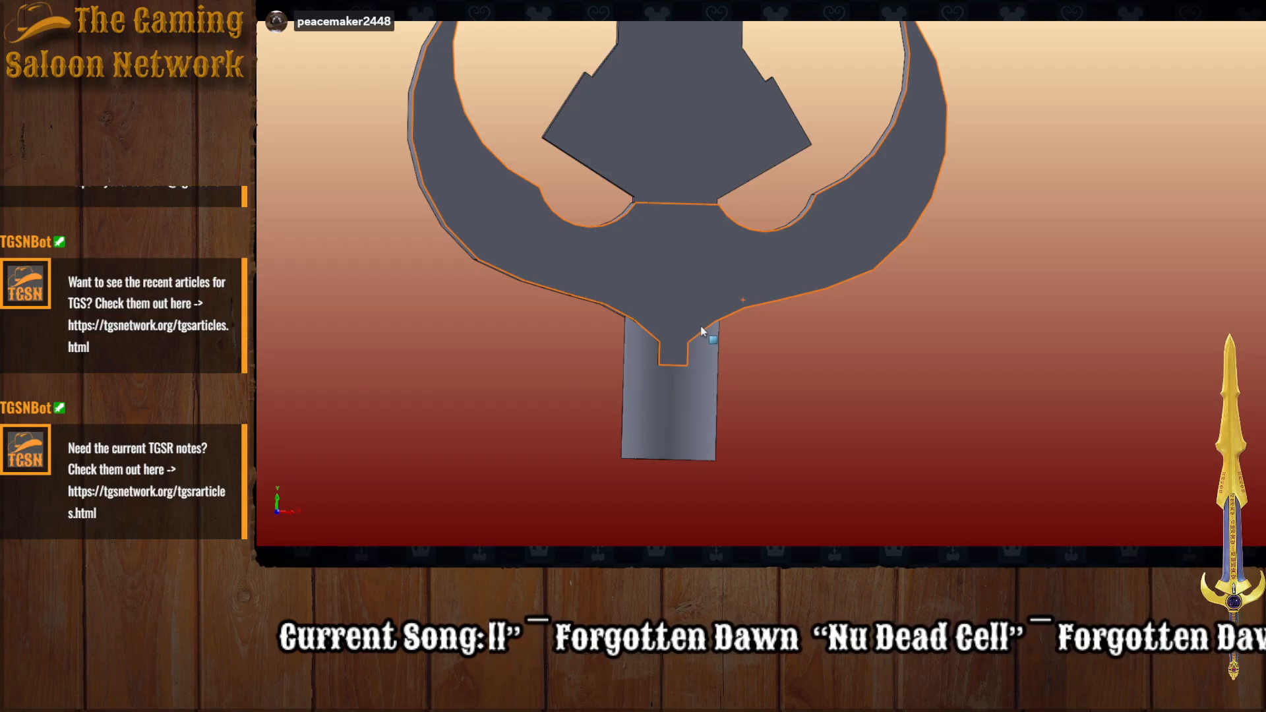
scroll(719, 264, "up", 2)
scroll(736, 200, "down", 2)
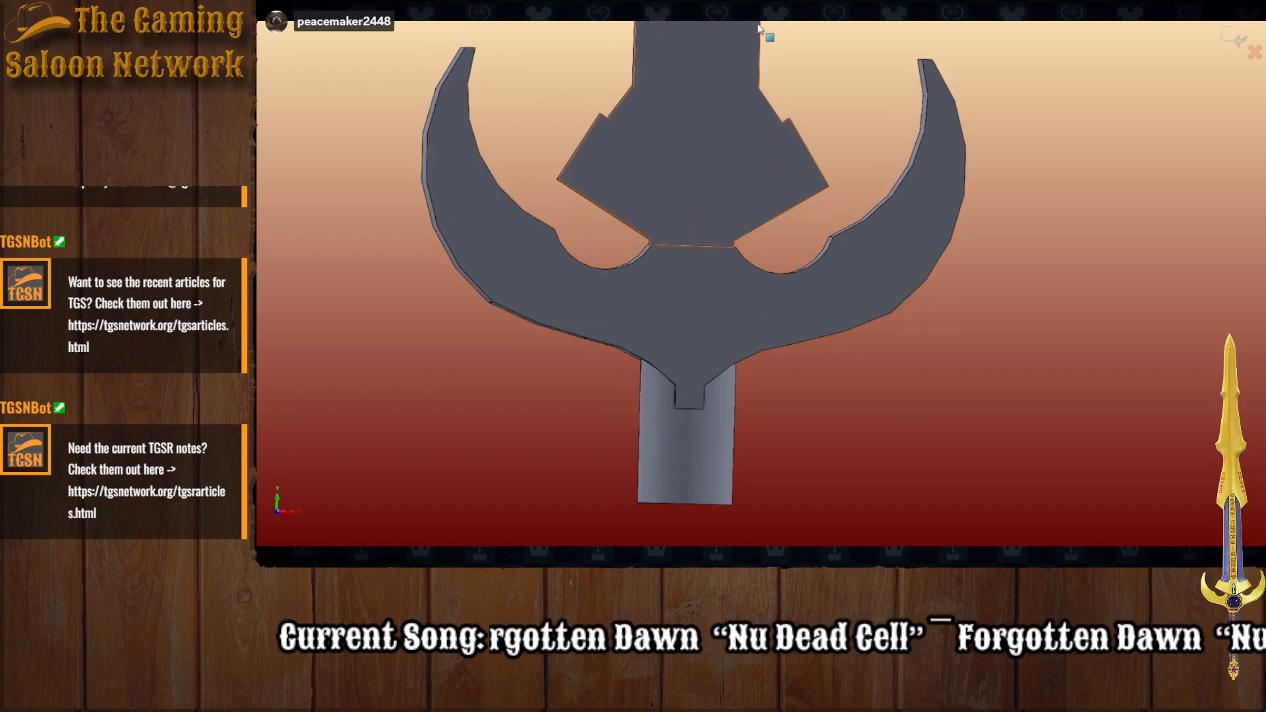
scroll(689, 338, "up", 3)
scroll(666, 396, "down", 3)
scroll(829, 194, "up", 4)
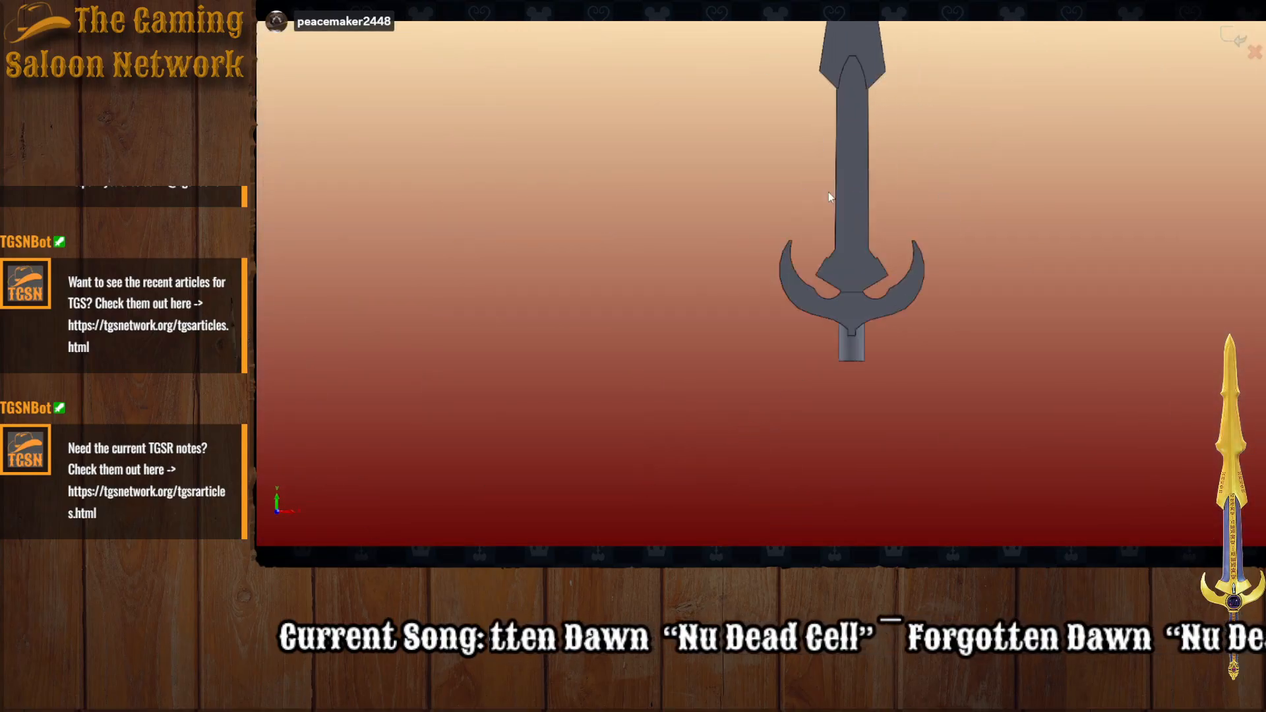
Step: Sketch a vertical centre line on the sword's front face from the blade tip down past the end of the pommel
scroll(743, 452, "down", 4)
scroll(783, 432, "up", 2)
scroll(702, 316, "down", 4)
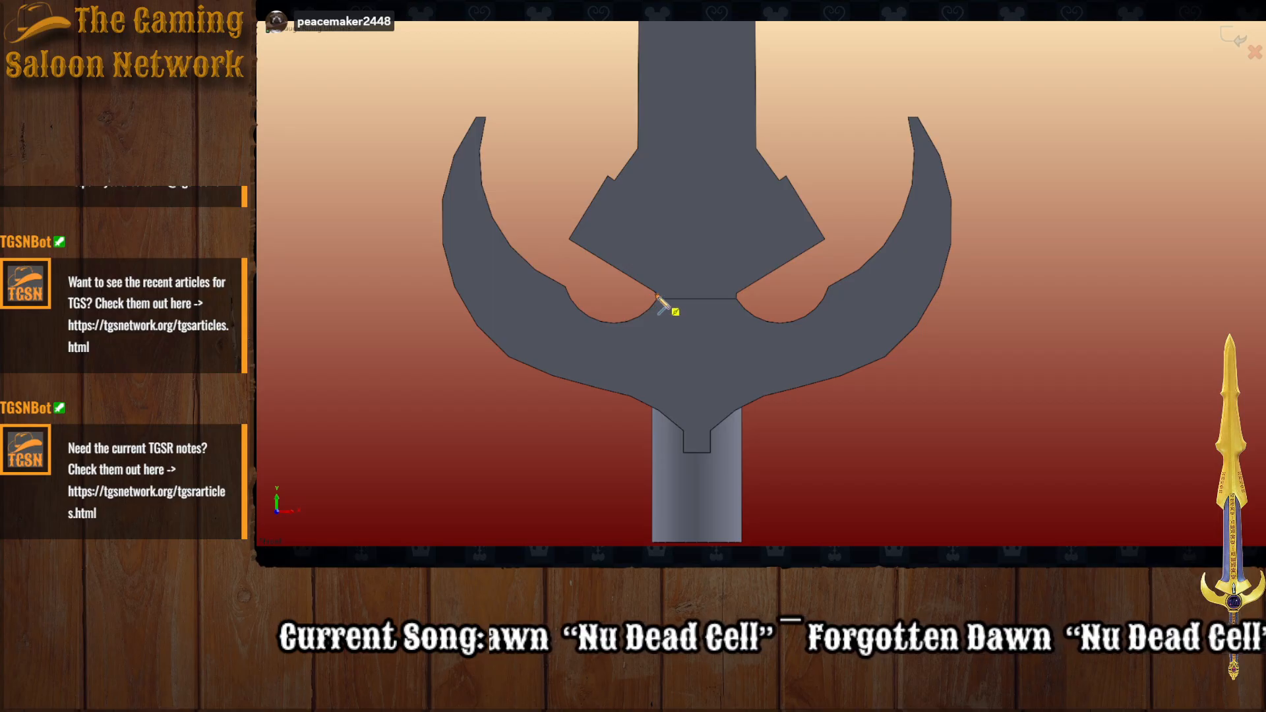
scroll(673, 322, "down", 3)
scroll(673, 322, "down", 2)
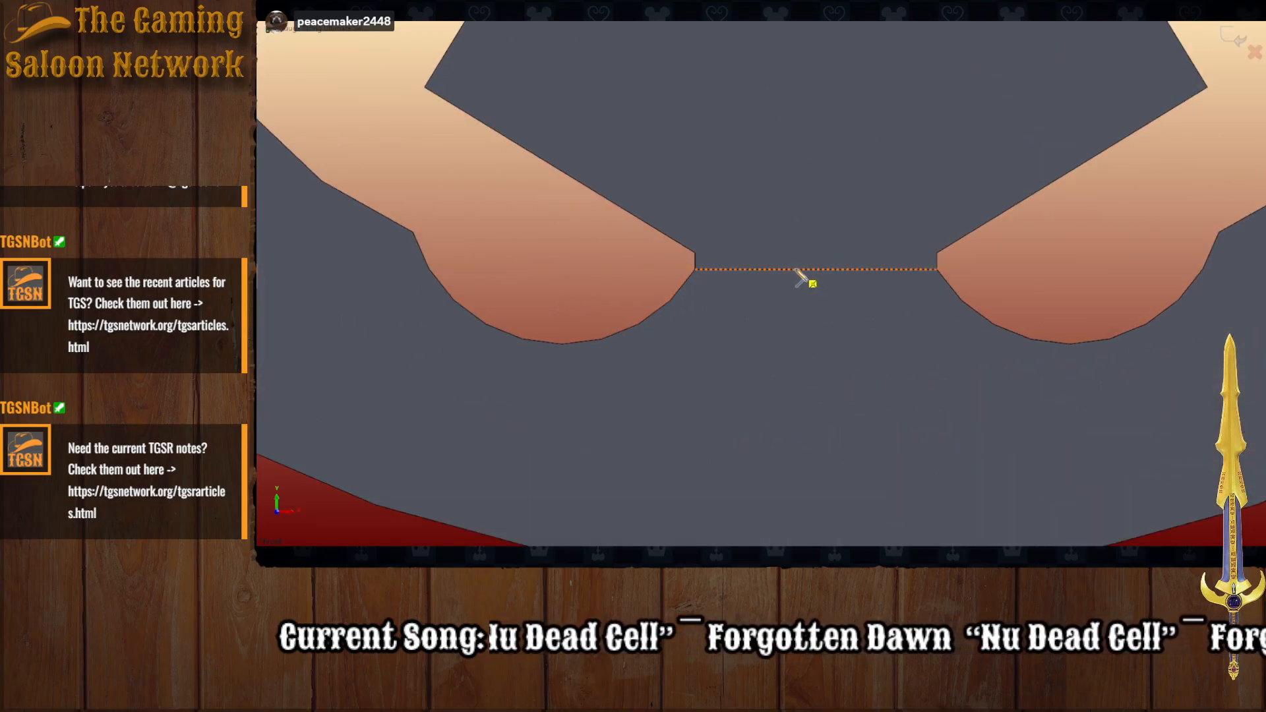
scroll(811, 275, "up", 5)
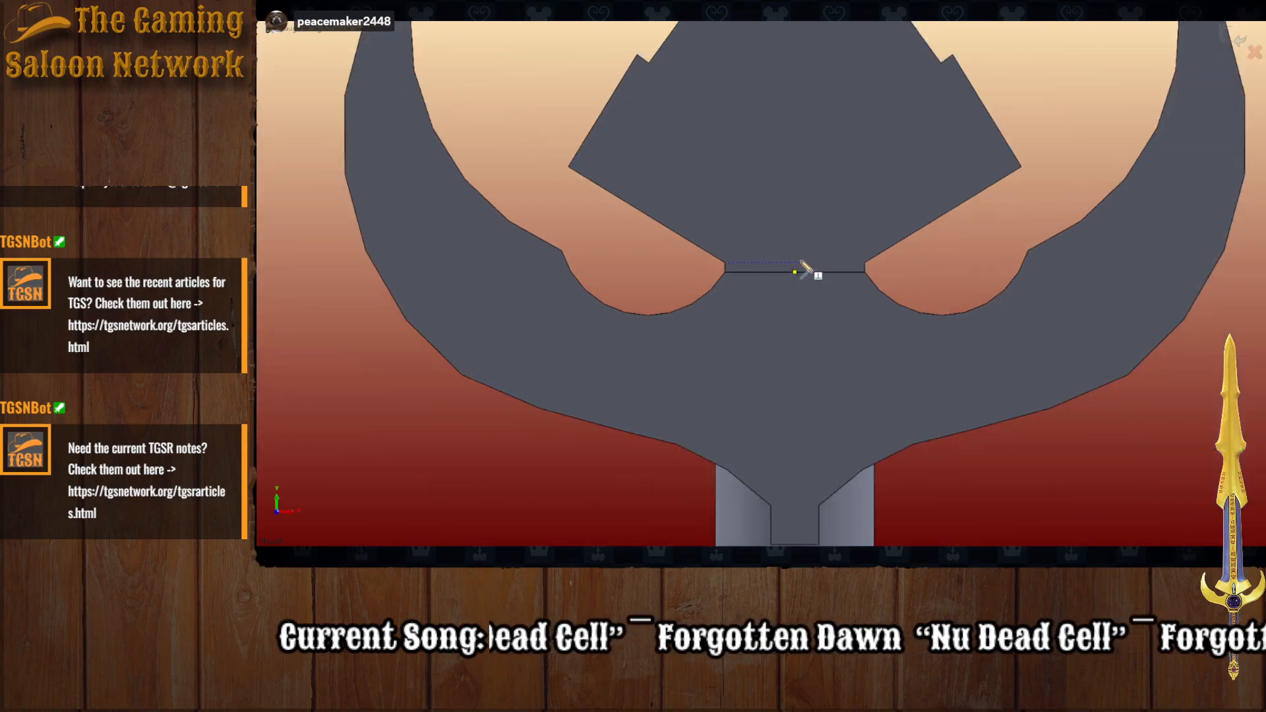
scroll(782, 106, "down", 3)
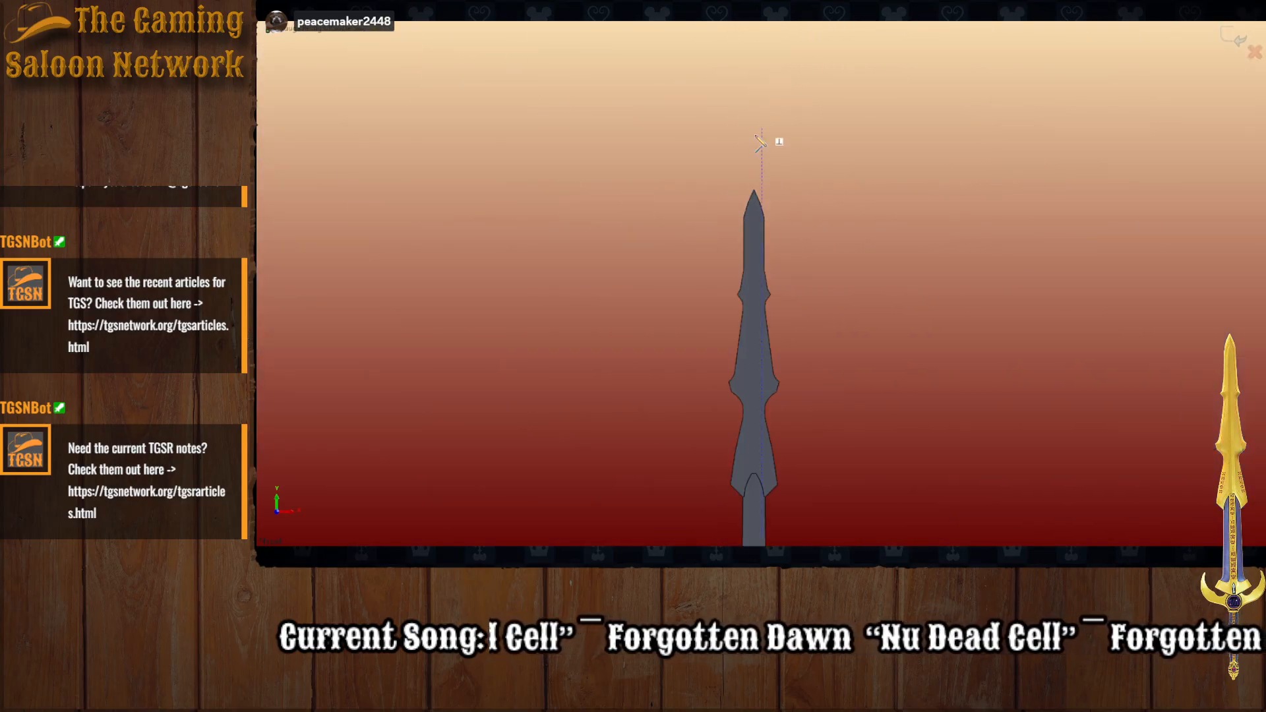
left_click(753, 190)
scroll(817, 459, "up", 9)
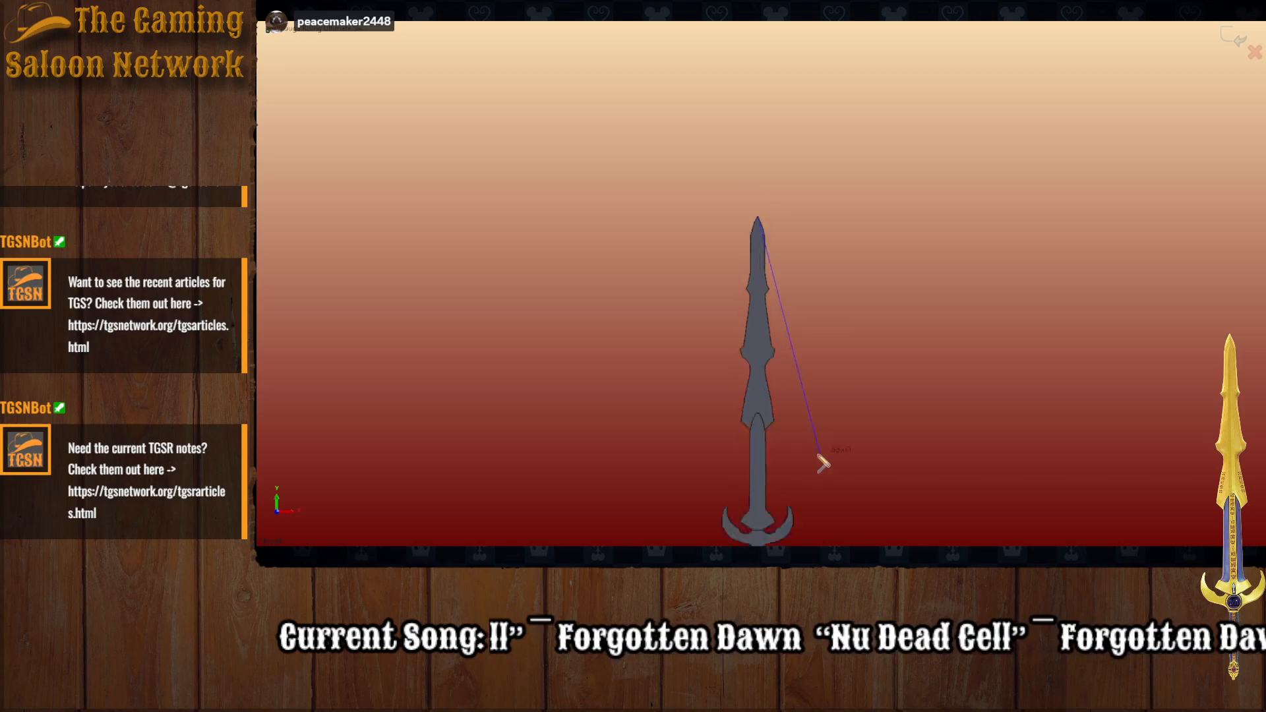
scroll(771, 454, "down", 5)
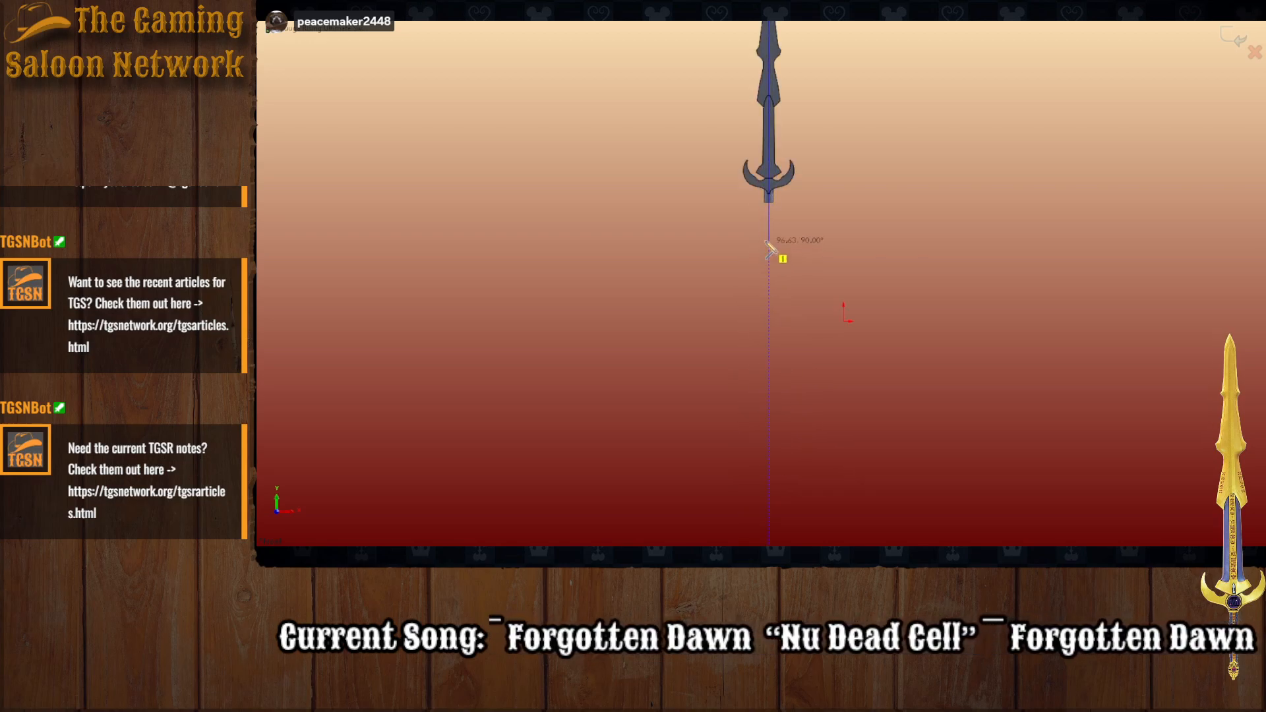
scroll(778, 246, "down", 2)
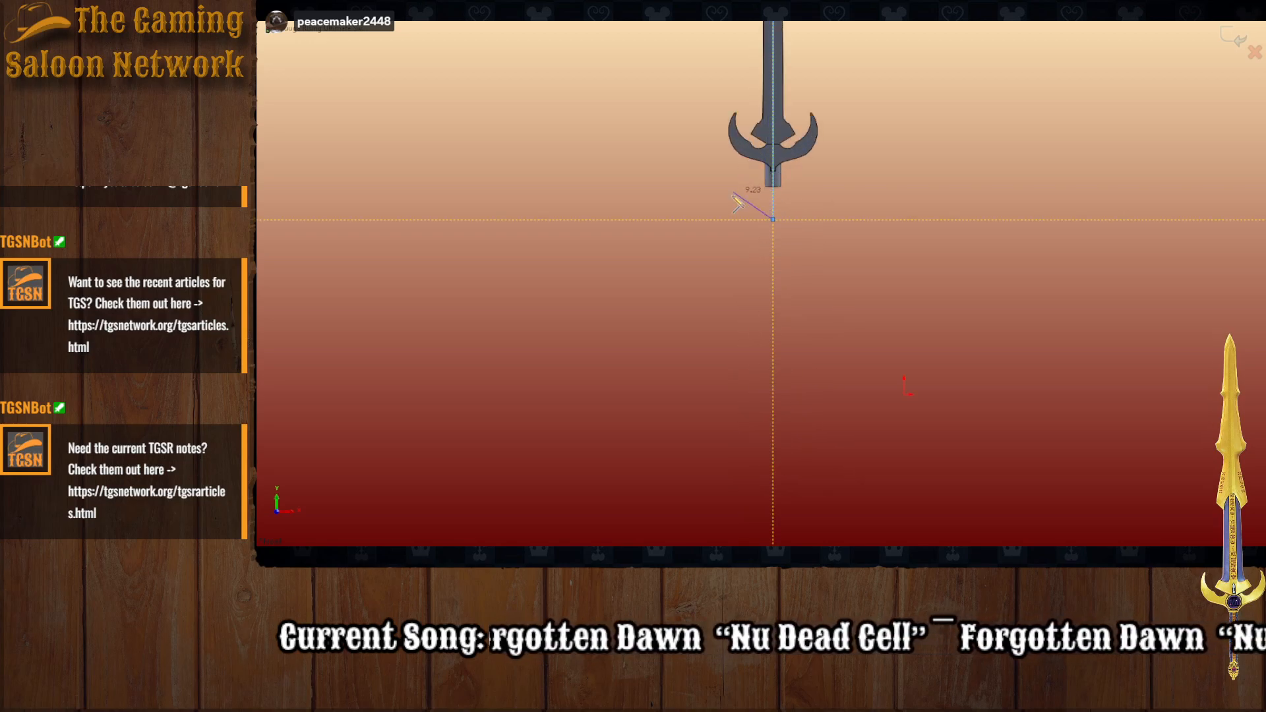
scroll(775, 225, "down", 5)
scroll(782, 129, "down", 5)
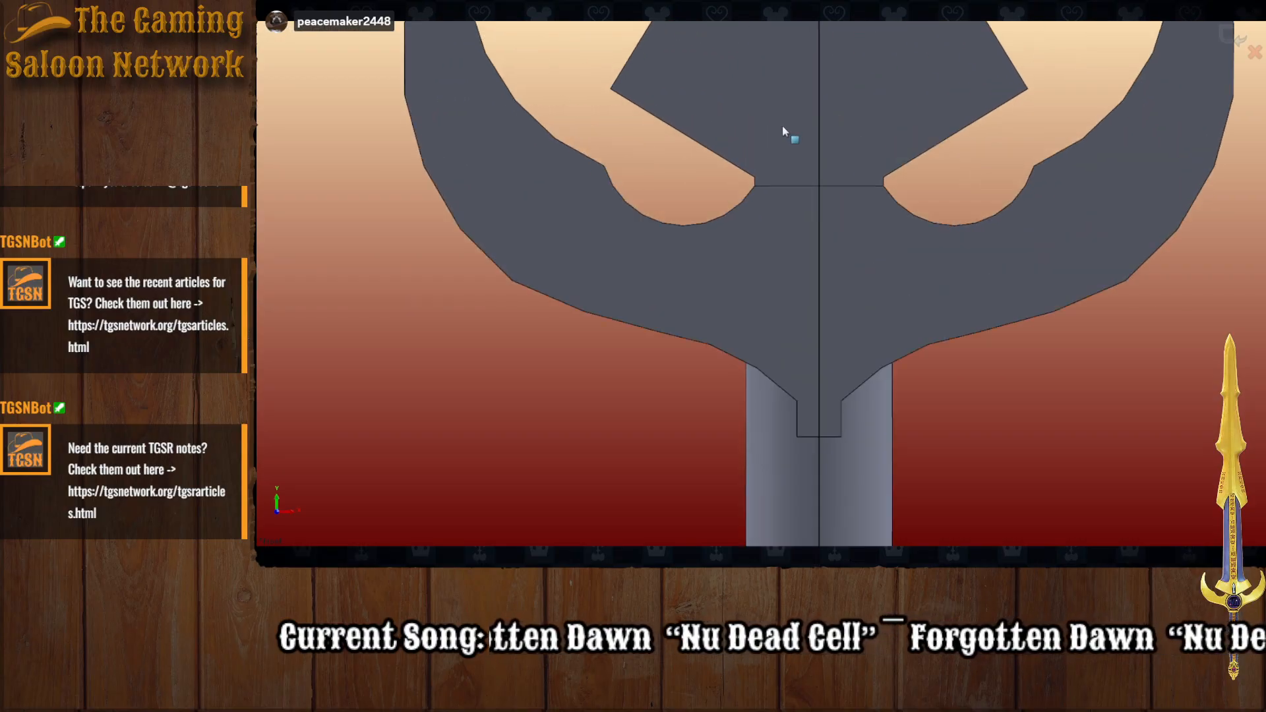
Step: Trace the left horn's inner outline with two three-point arcs, one along the rounded notch beside the handle and one up to the tip
scroll(859, 326, "up", 1)
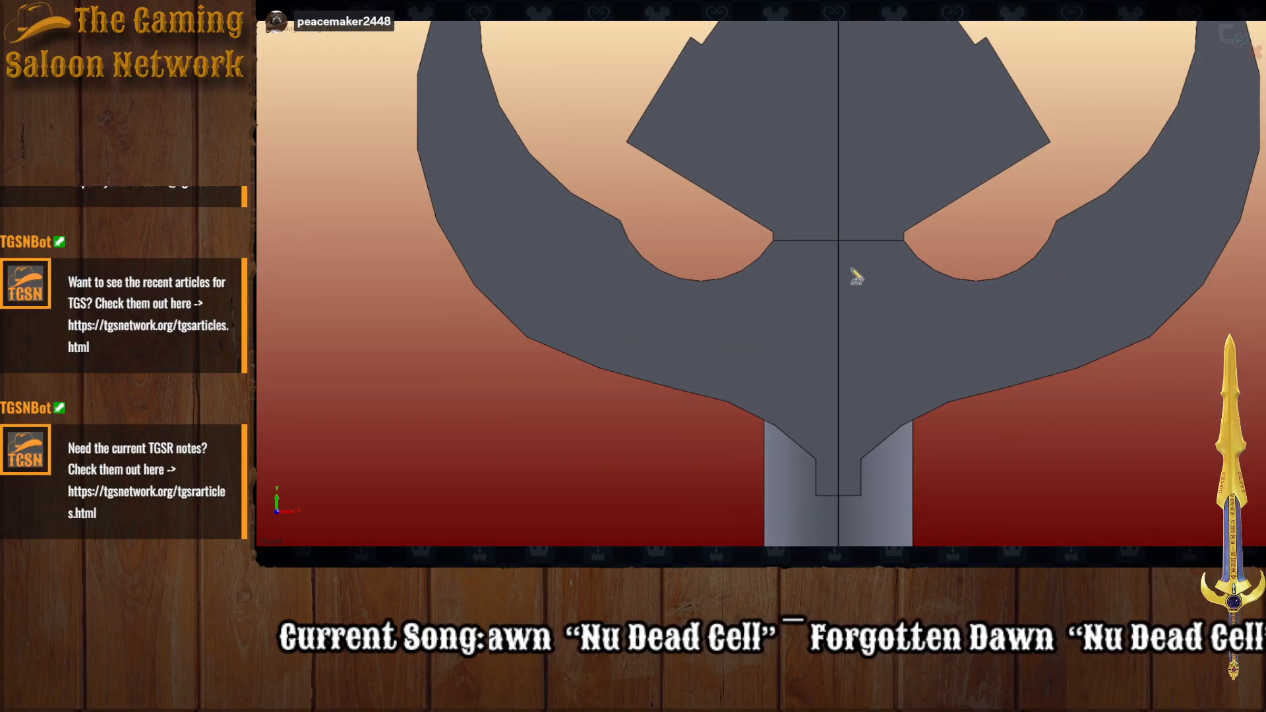
left_click(773, 237)
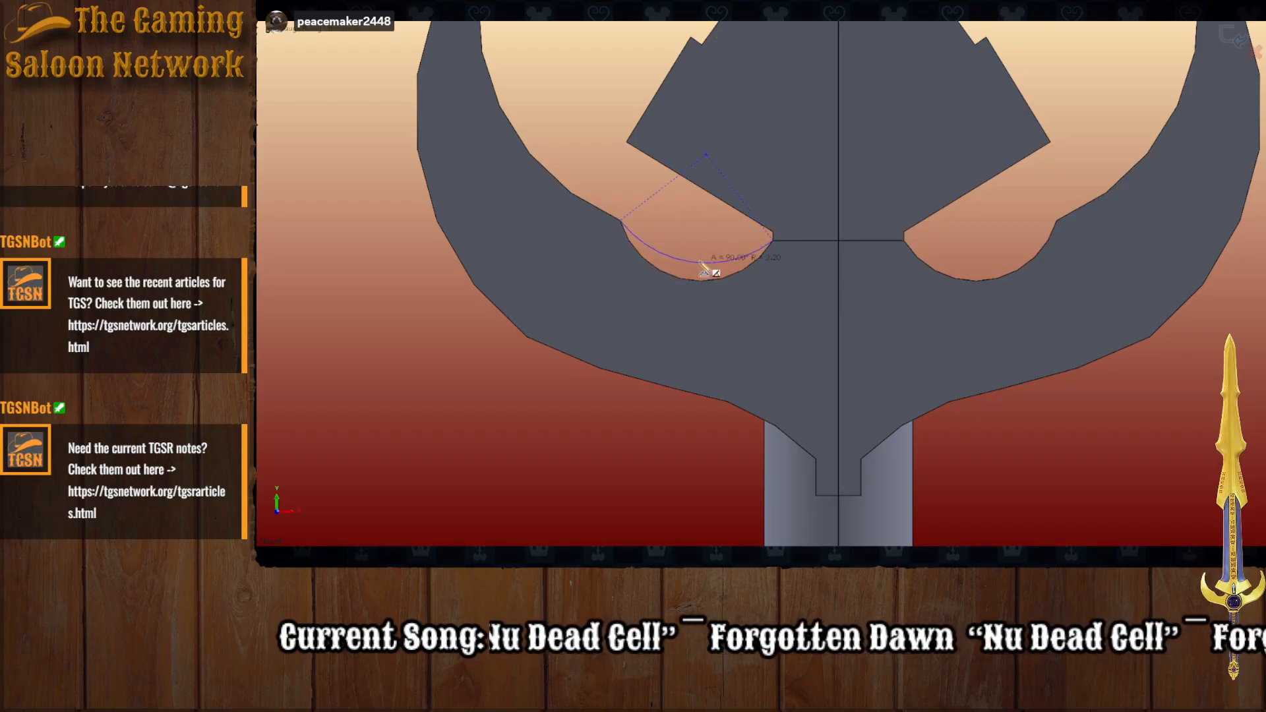
left_click(620, 220)
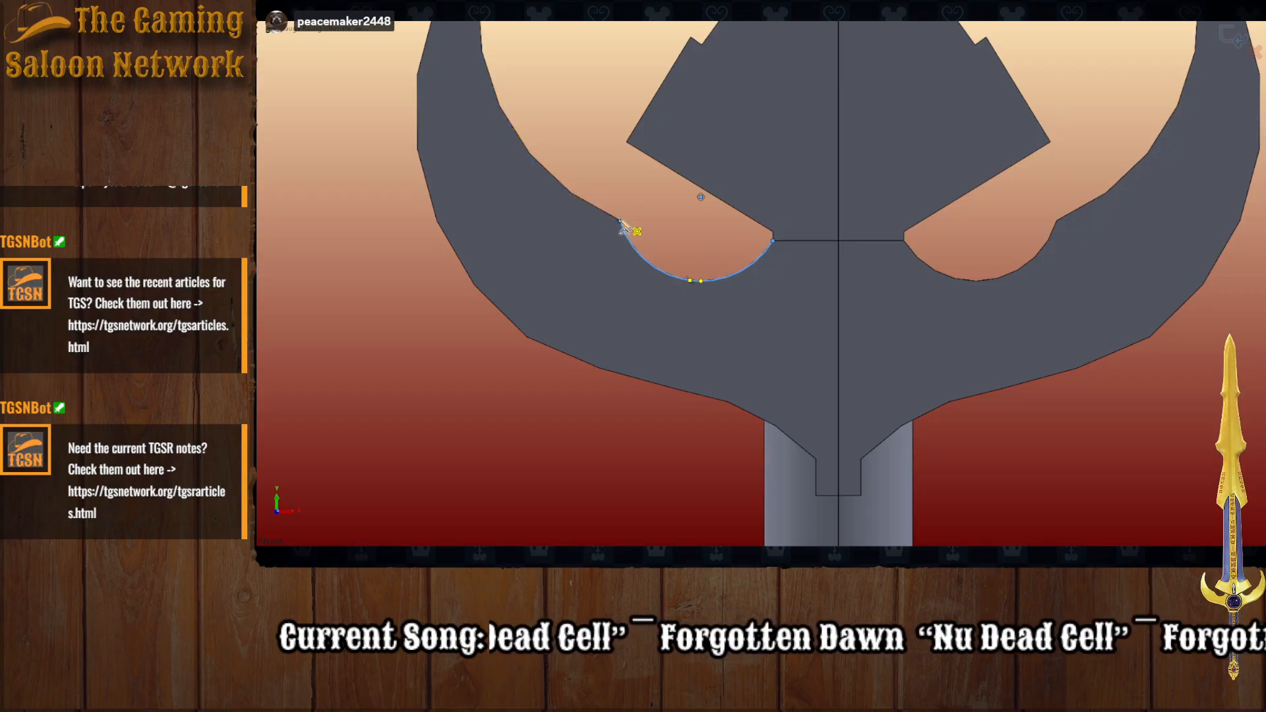
scroll(621, 227, "down", 3)
scroll(722, 140, "up", 3)
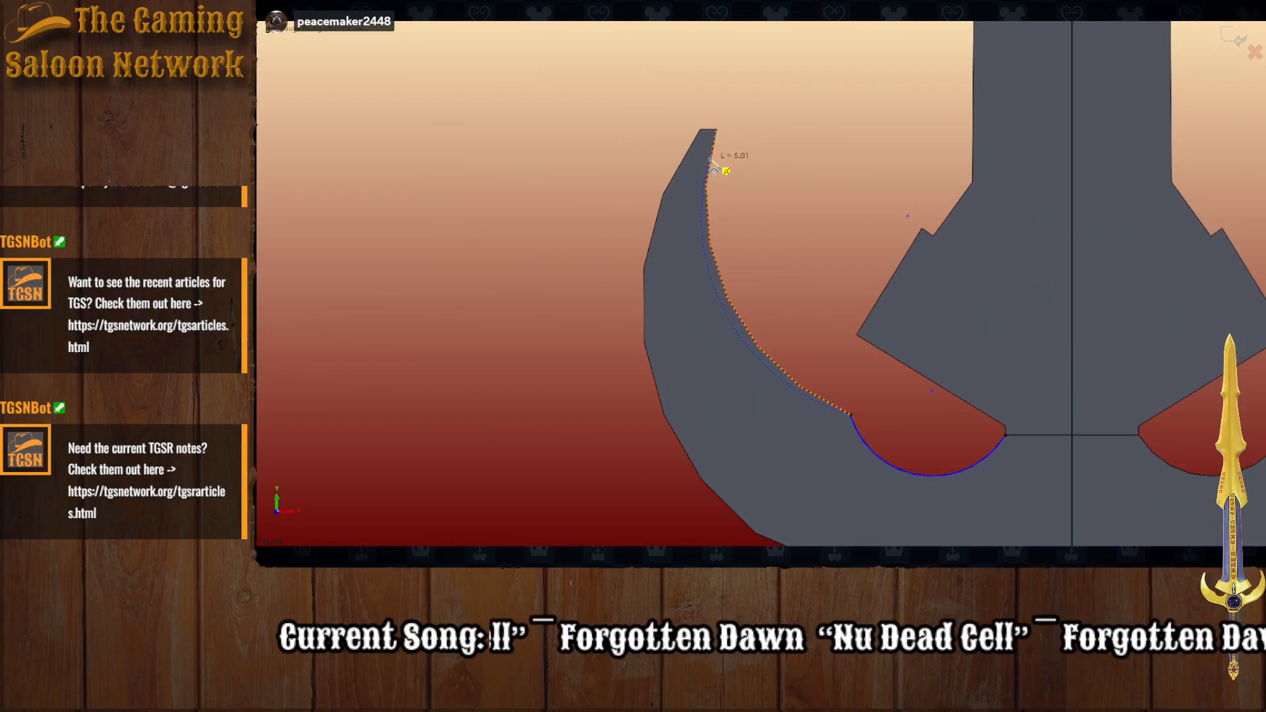
left_click(718, 130)
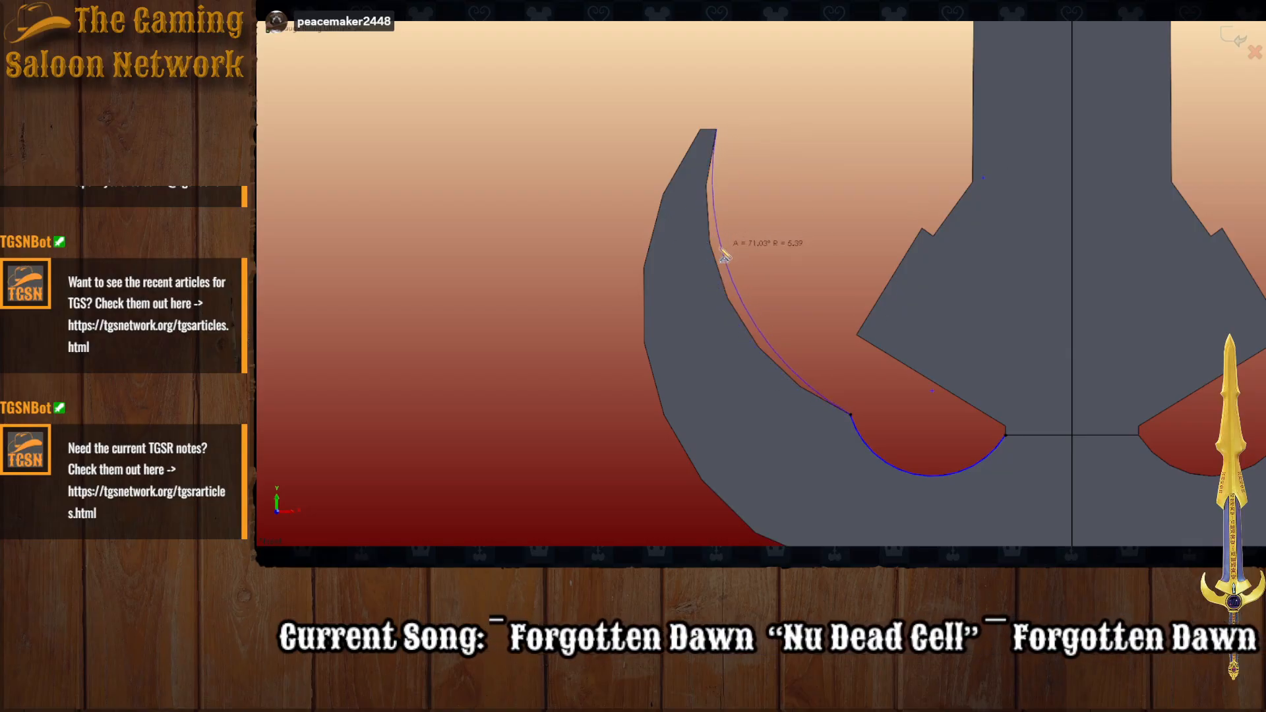
left_click(714, 252)
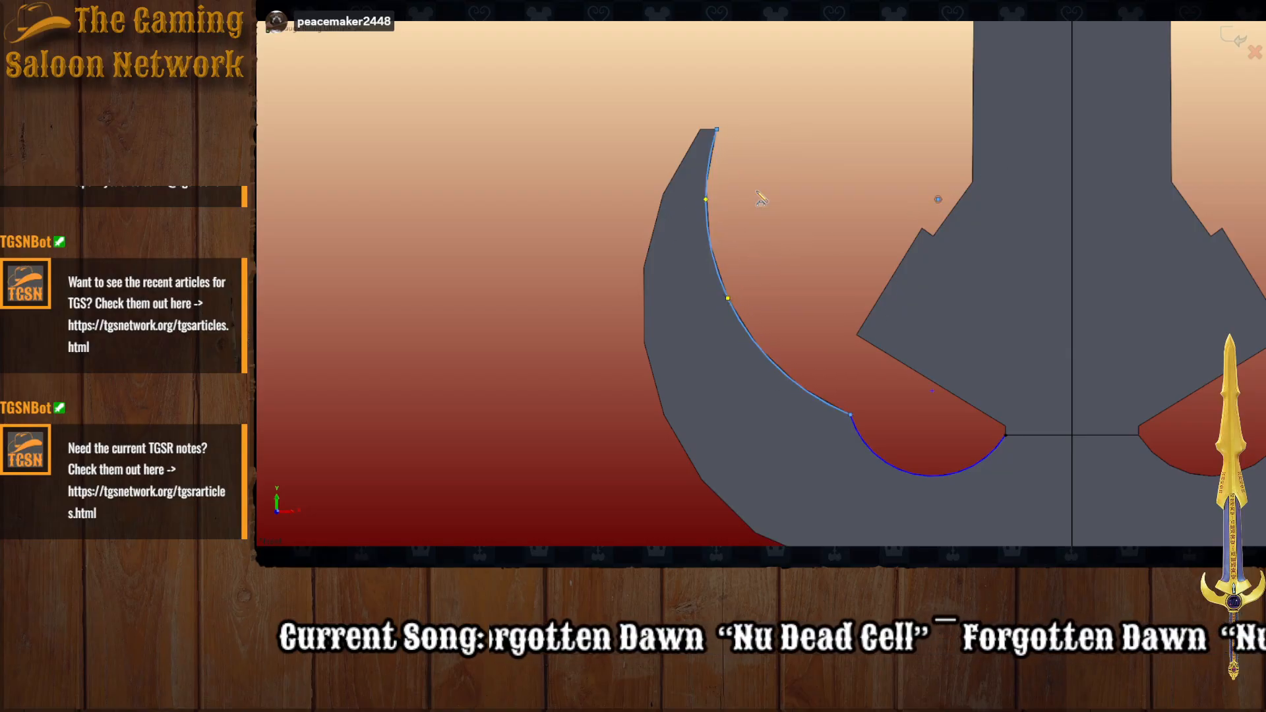
Step: Sketch a short horizontal line across the flat tip of the guard's left horn
scroll(760, 198, "up", 3)
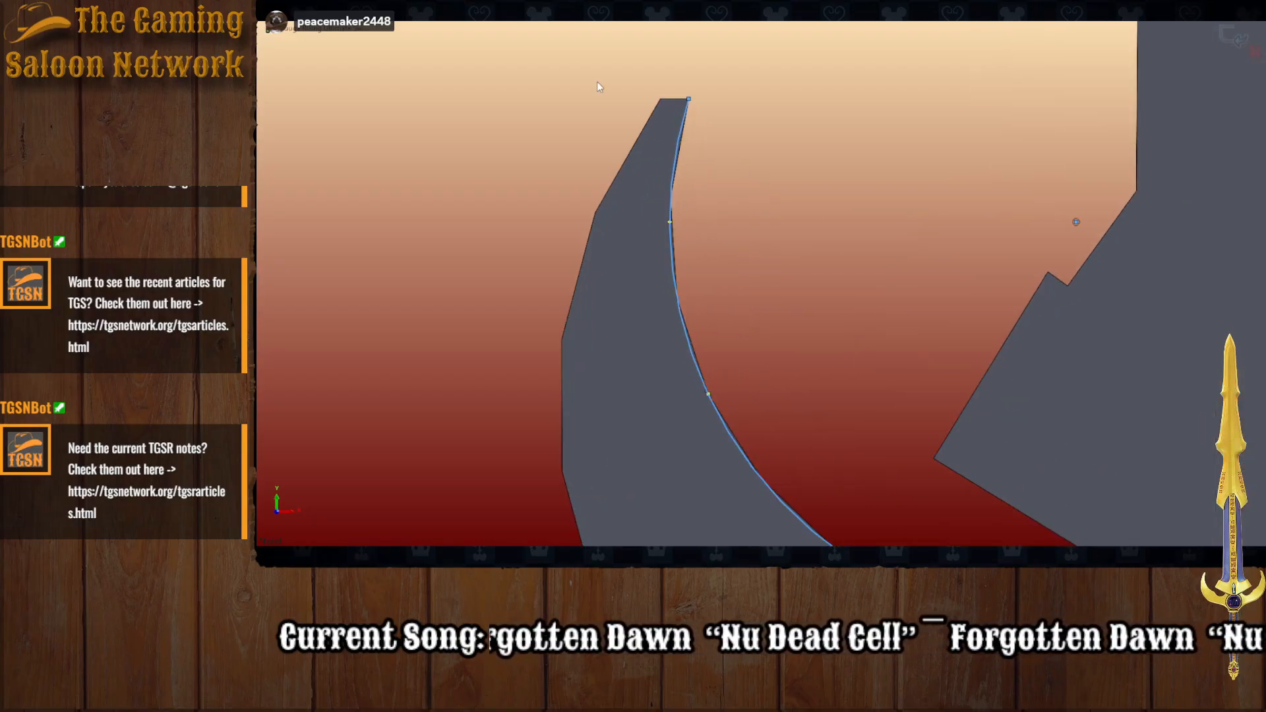
left_click(689, 99)
left_click(661, 99)
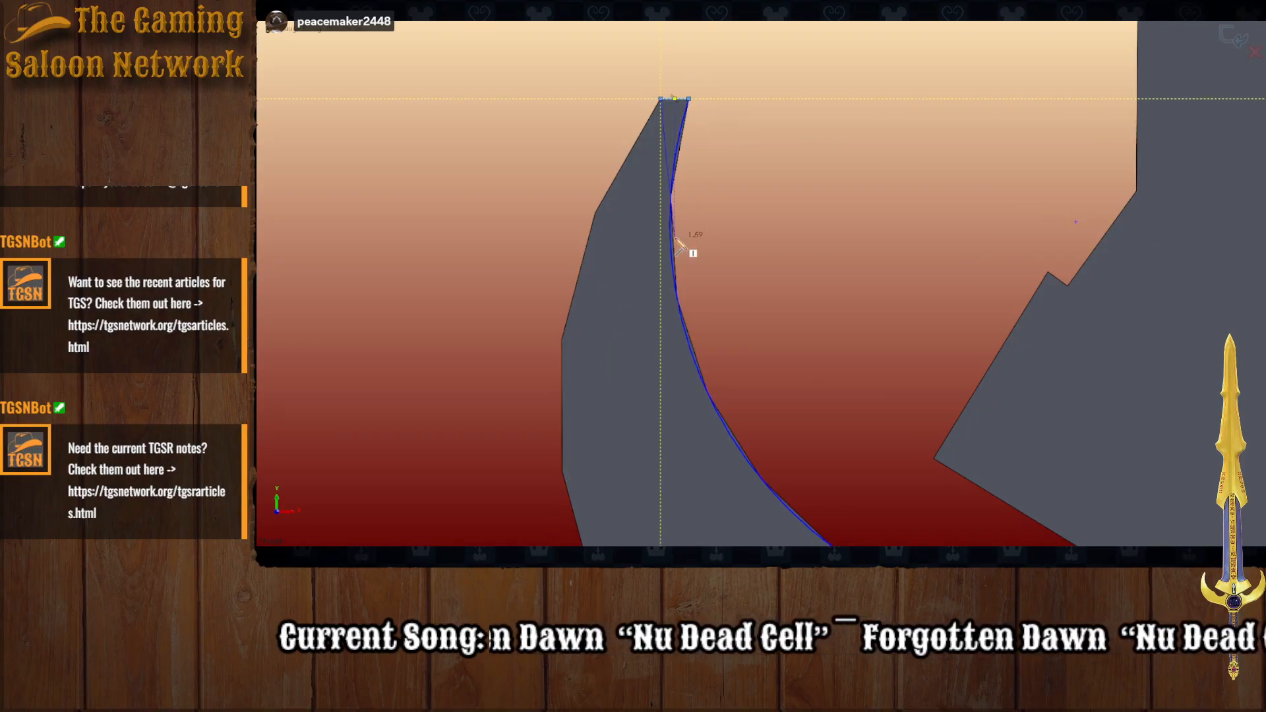
key("Escape")
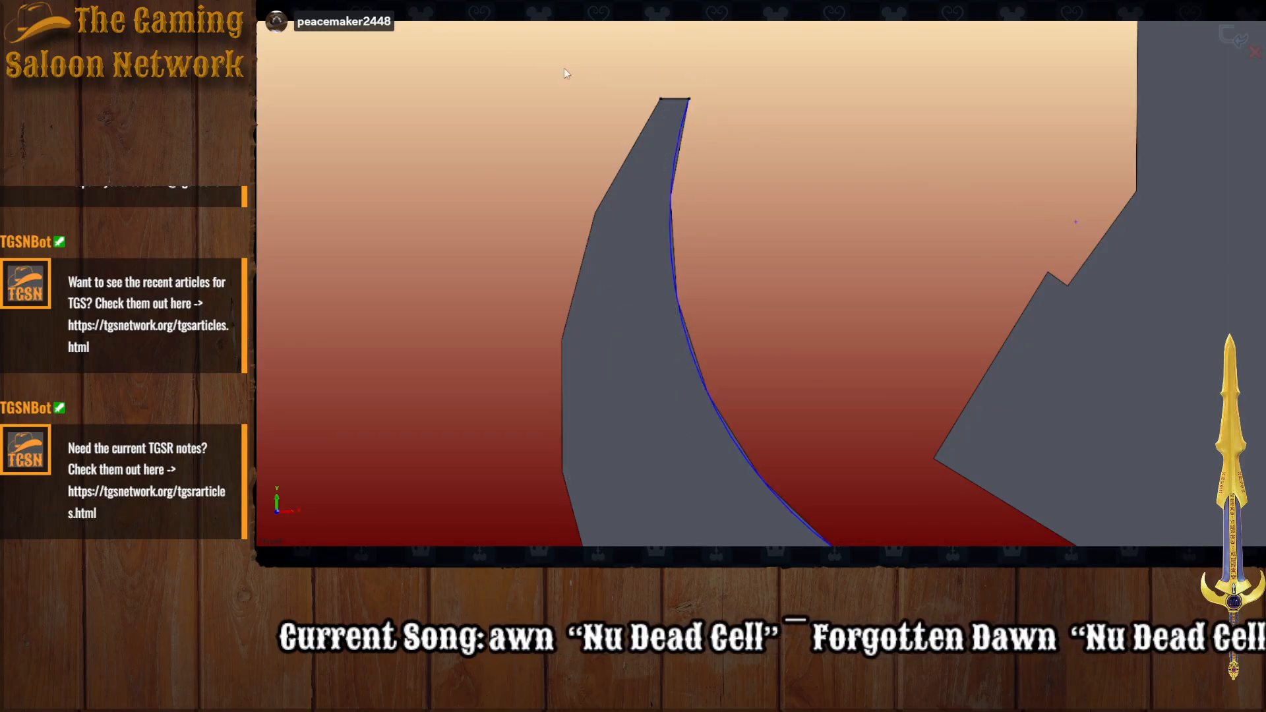
Step: Trace the left horn's outer edge with a three-point arc from its tip down to the guard's lower outer corner
left_click(661, 99)
scroll(679, 410, "up", 9)
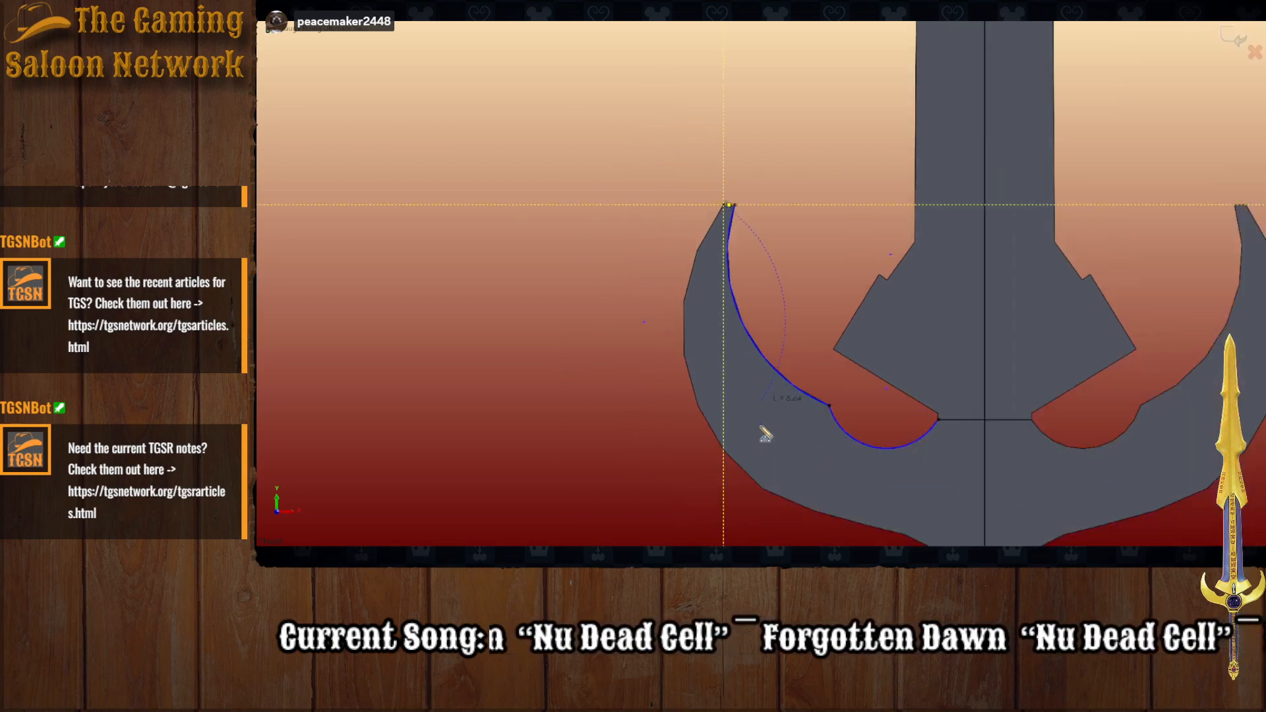
scroll(777, 422, "down", 5)
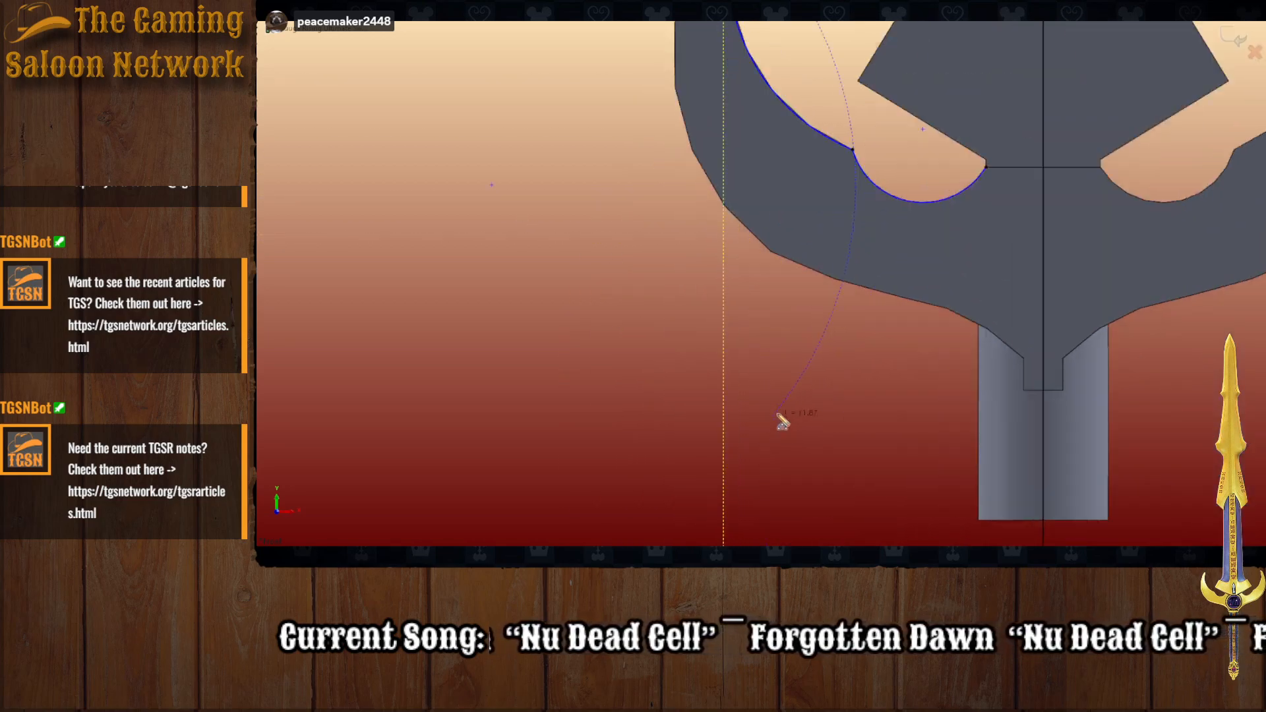
left_click(771, 254)
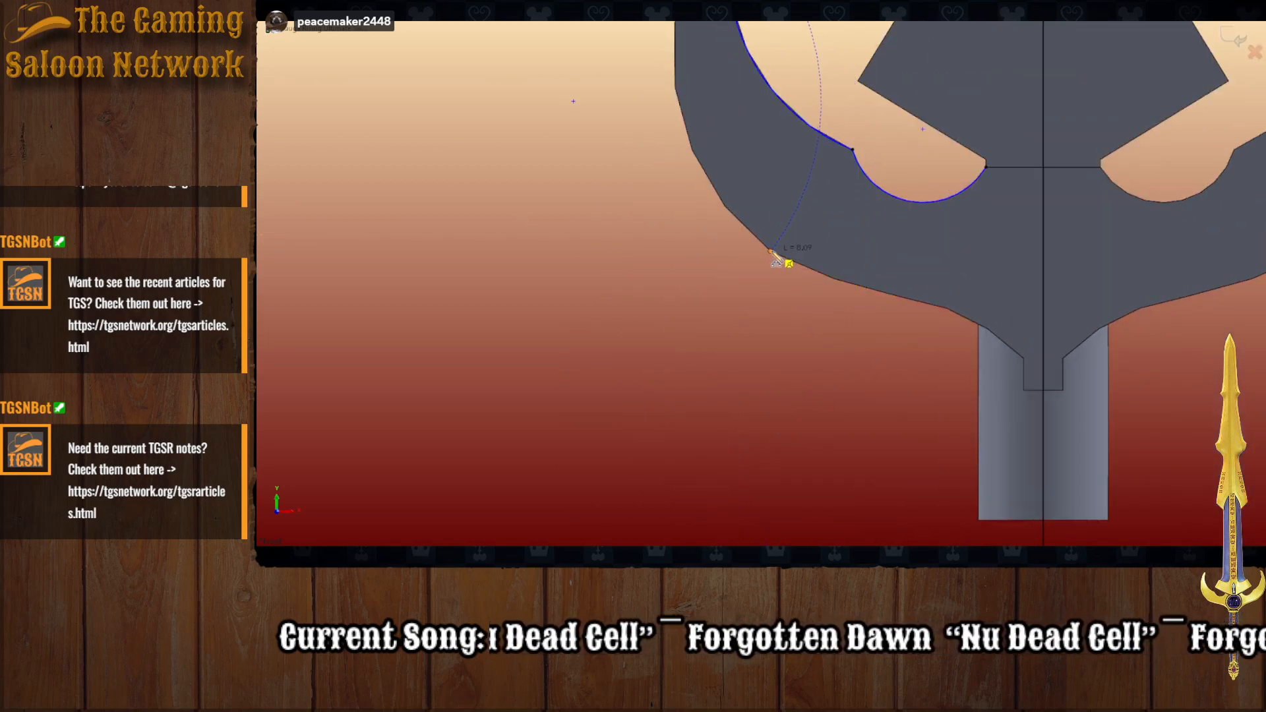
left_click(729, 217)
Step: Trace the guard's lower left edge with a shallow three-point arc from the outer corner partway toward the pommel
scroll(722, 238, "down", 3)
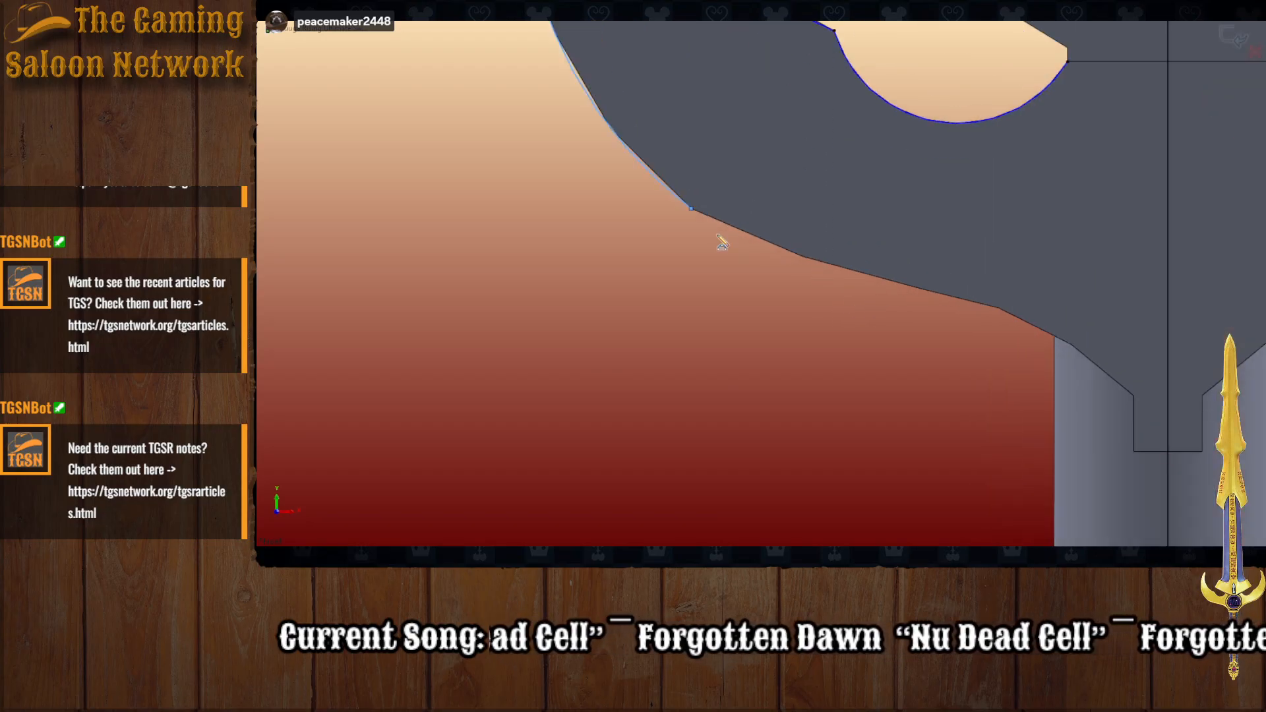
left_click(692, 209)
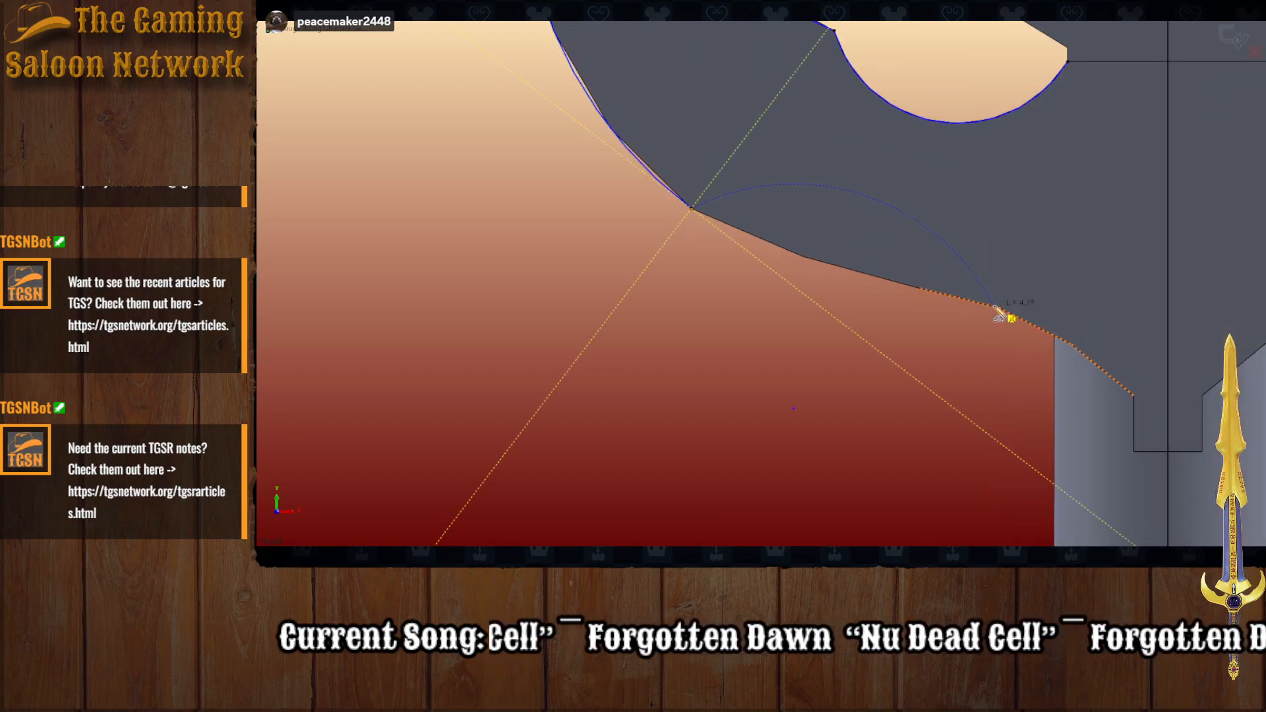
left_click(923, 291)
left_click(837, 272)
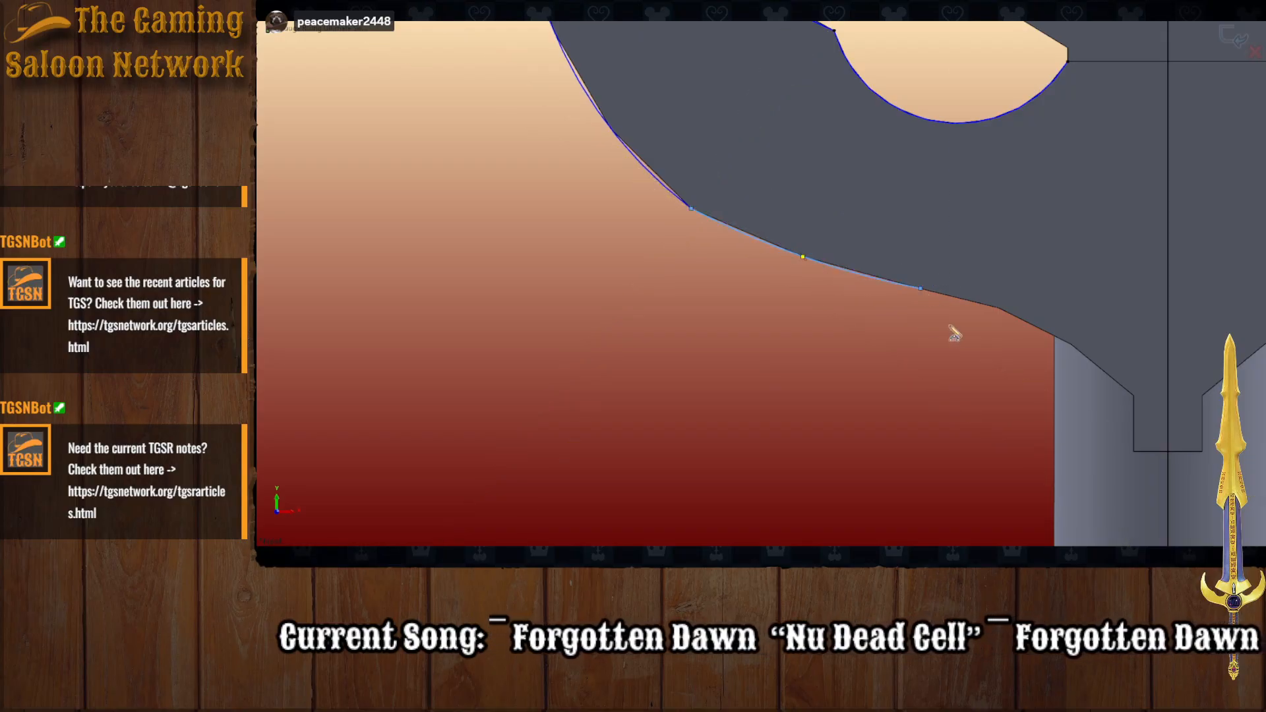
Step: Trace the guard's remaining lower left edge with a three-point arc from the shallow arc's end to the small stub's upper corner
scroll(943, 328, "up", 3)
scroll(918, 321, "down", 4)
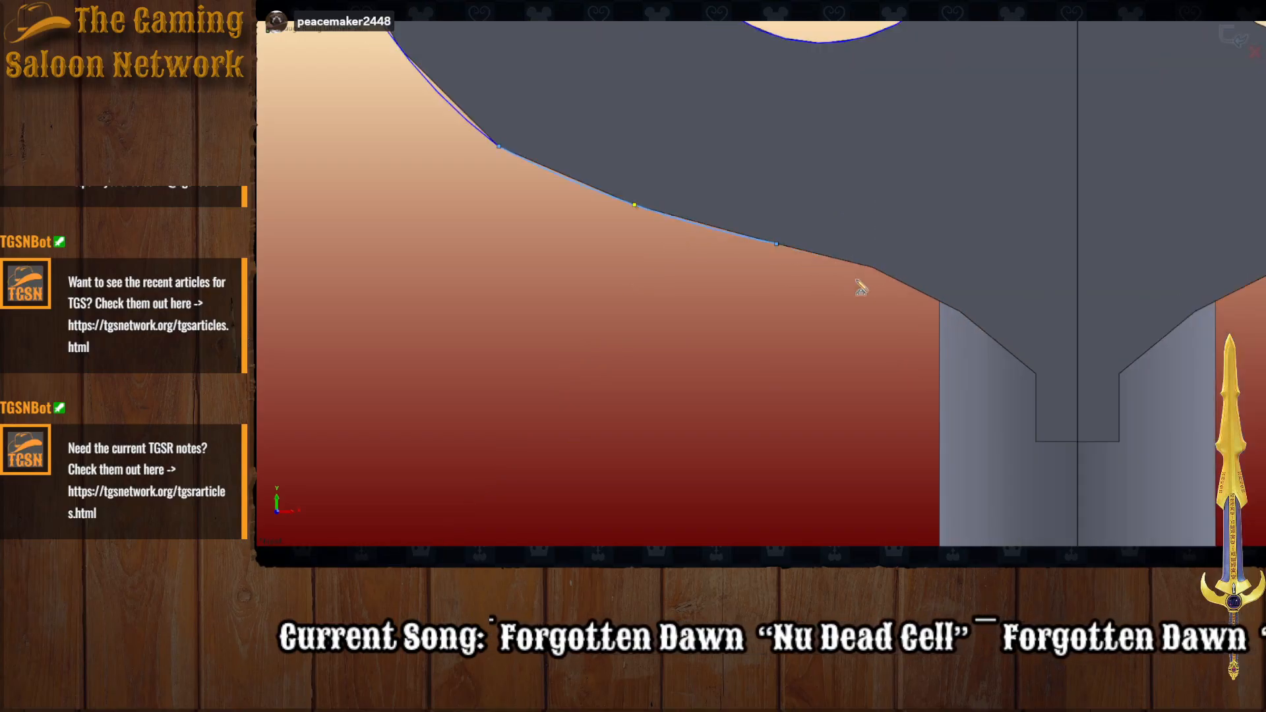
left_click(777, 244)
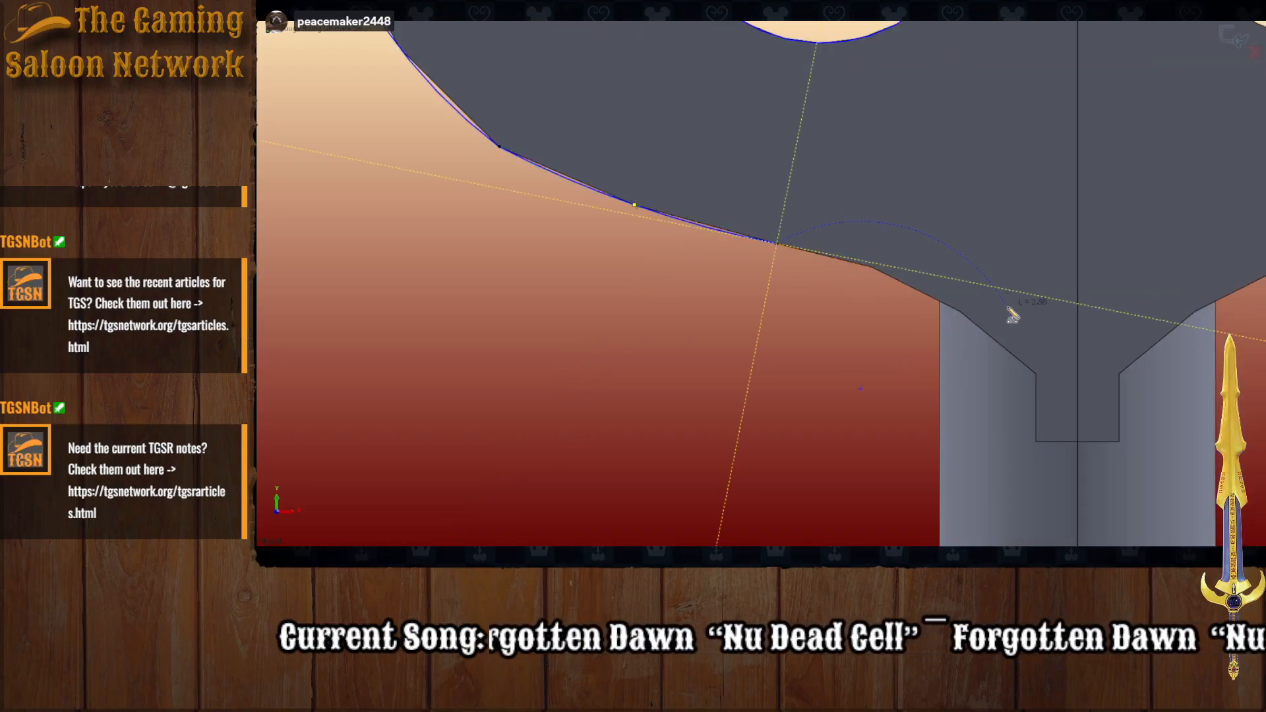
left_click(1037, 375)
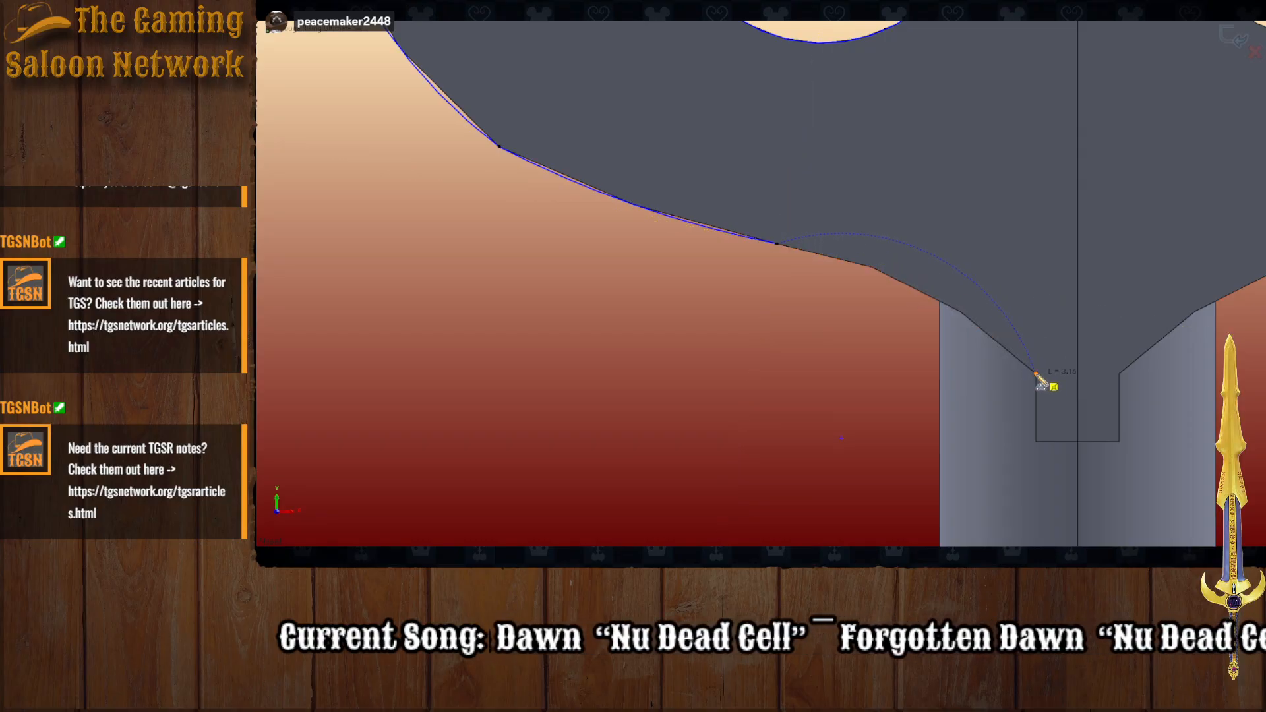
left_click(949, 304)
Step: Sketch a vertical line down the stub's left edge and a horizontal line along its base to the centre line
scroll(1012, 403, "up", 1)
scroll(1012, 402, "down", 2)
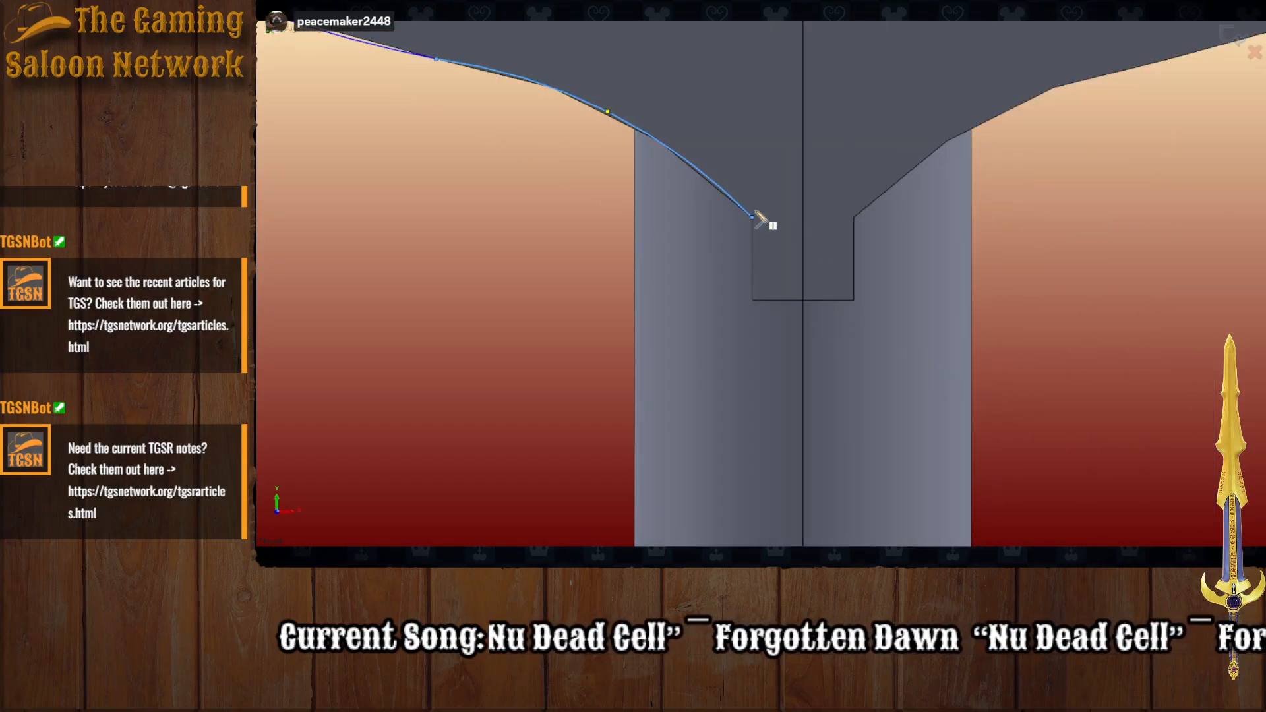
left_click_drag(752, 217, 752, 300)
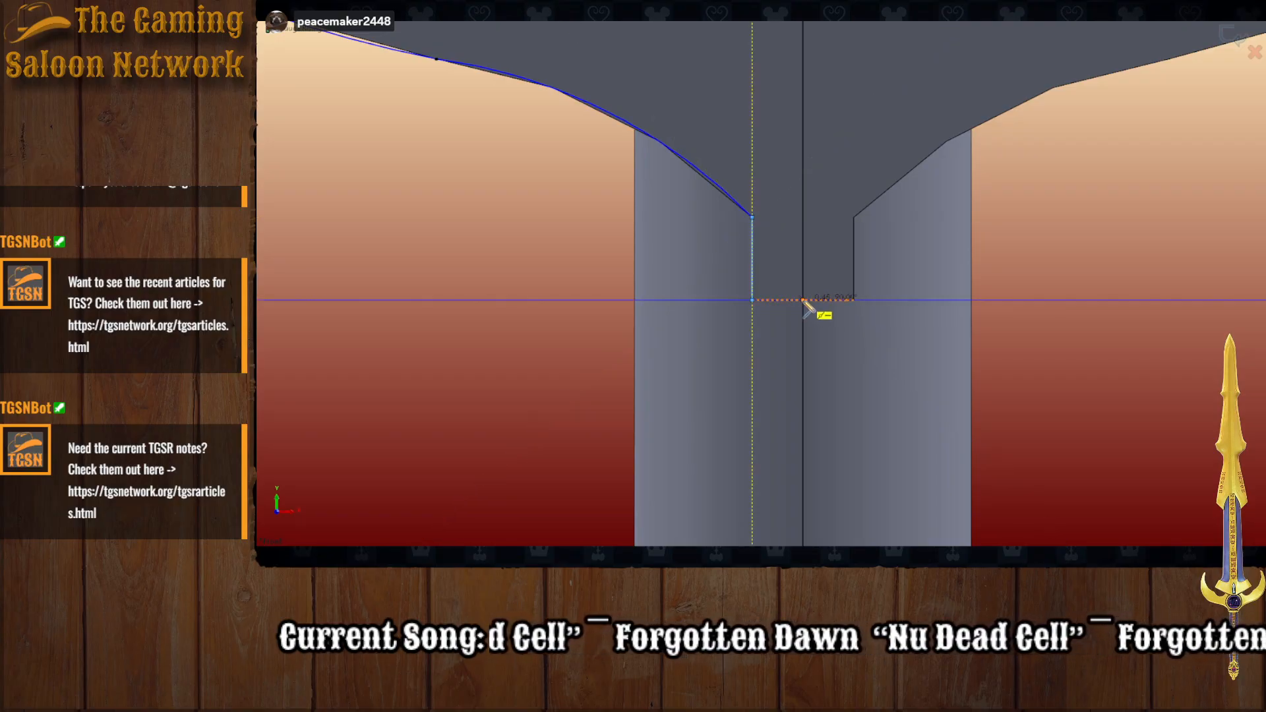
scroll(824, 307, "down", 5)
scroll(773, 243, "up", 3)
key("Escape")
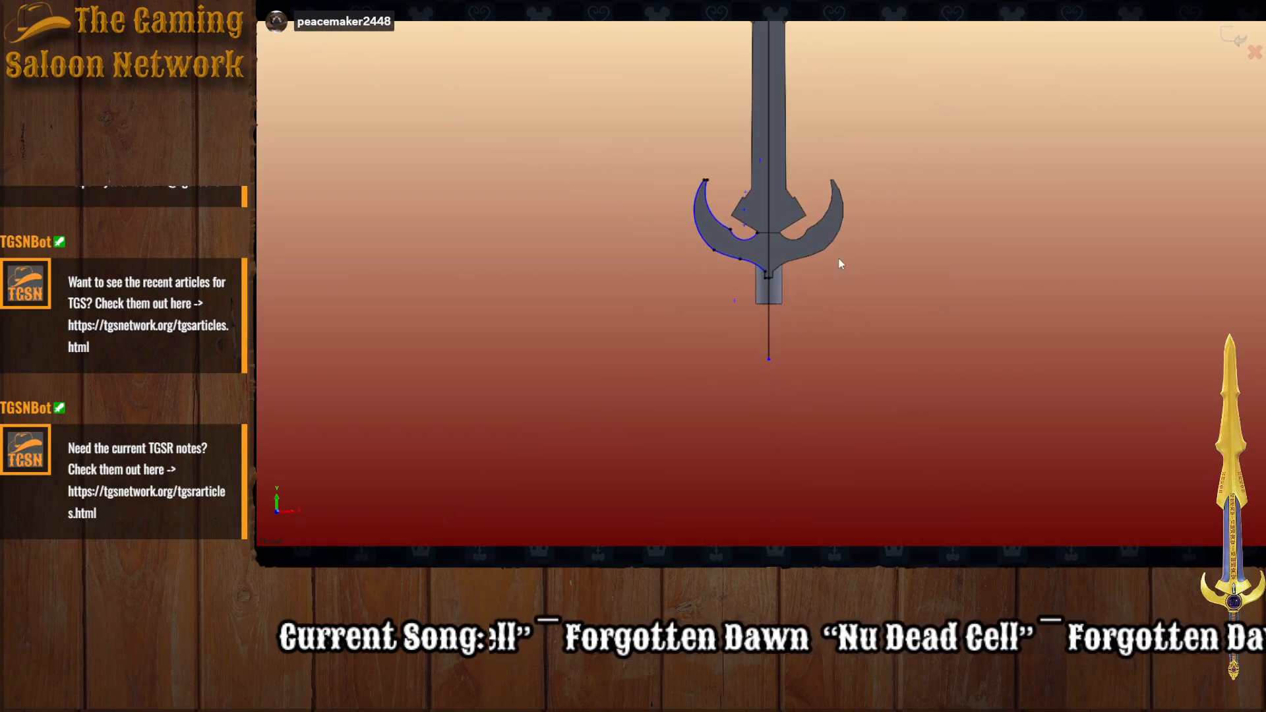
Step: Mirror the traced left half of the guard outline about the vertical centre line
scroll(868, 242, "down", 1)
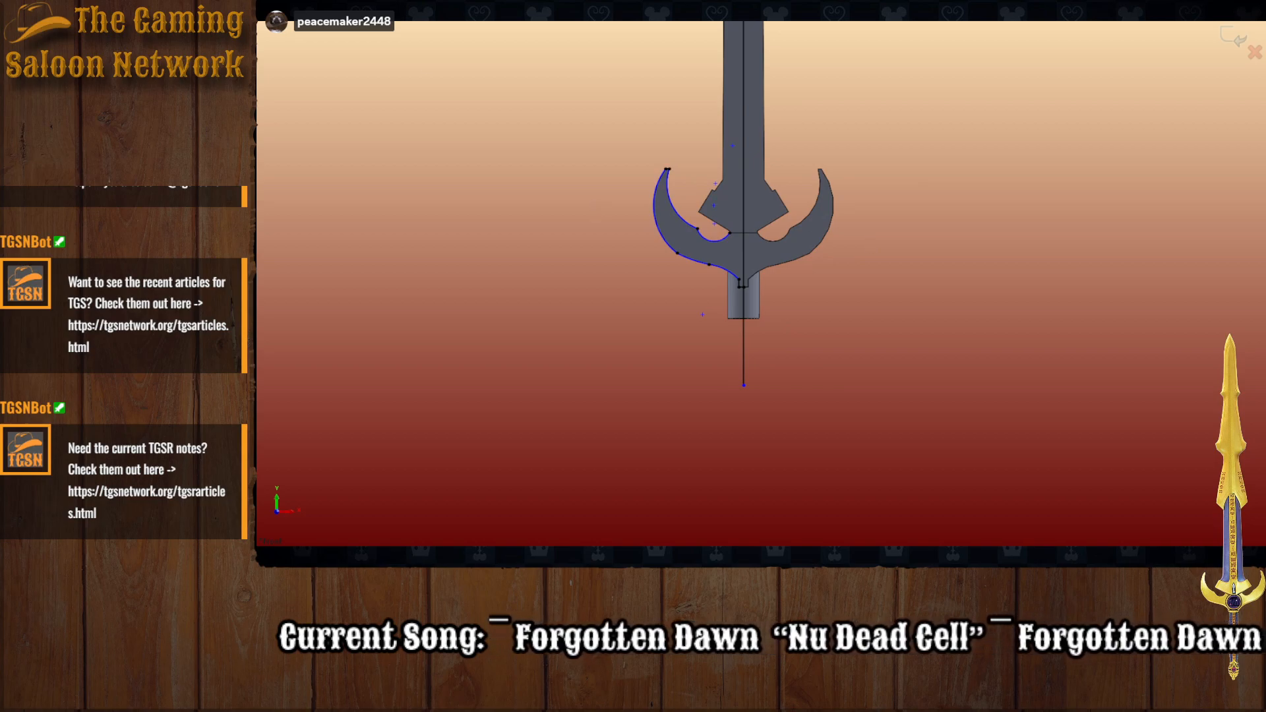
scroll(758, 349, "down", 1)
mouse_move(851, 384)
left_mouse_down()
mouse_move(714, 321)
mouse_move(471, 53)
left_mouse_up()
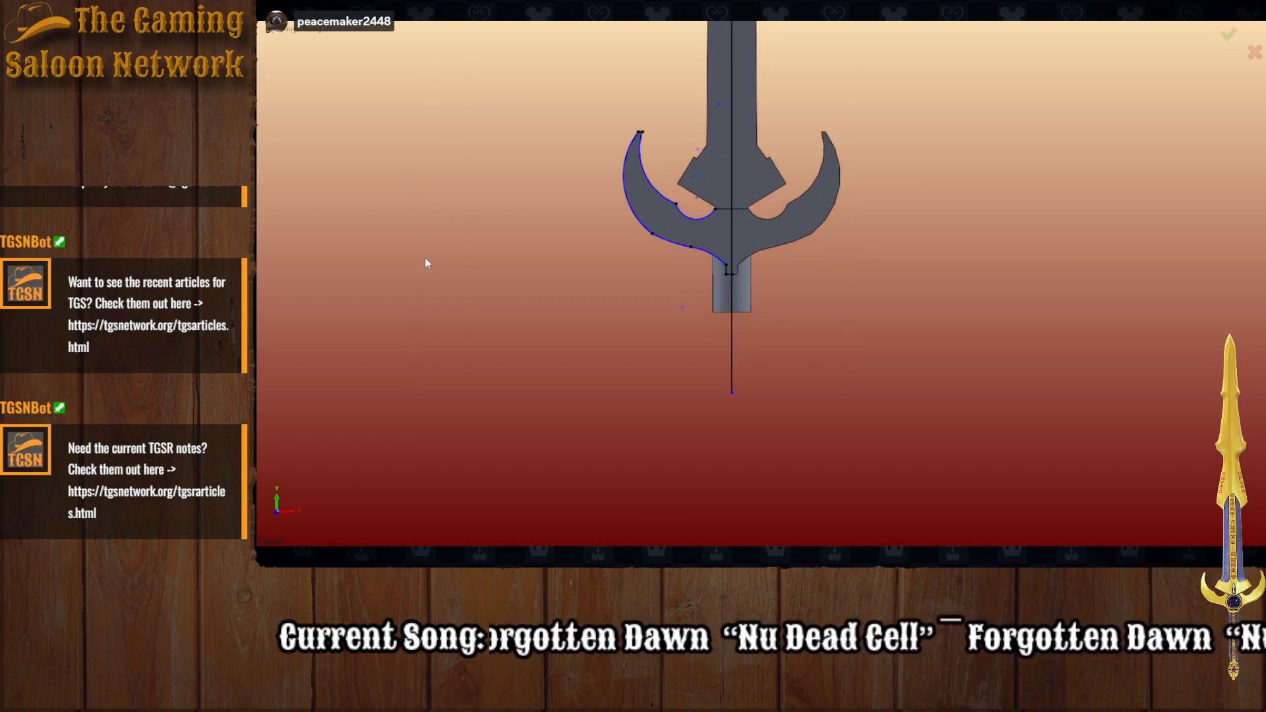
left_click(732, 328)
key("Return")
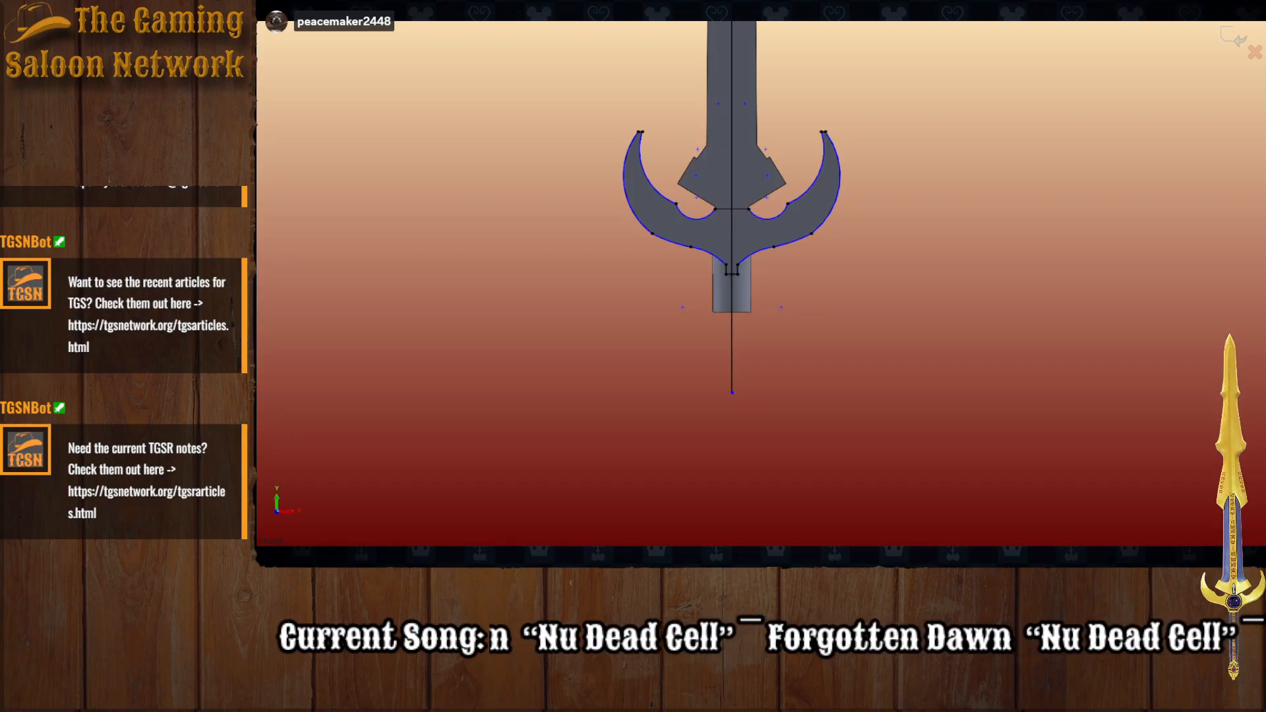
Step: Close the guard outline with a horizontal line joining the inner ends of the two rounded notches
middle_click_drag(665, 284, 695, 237)
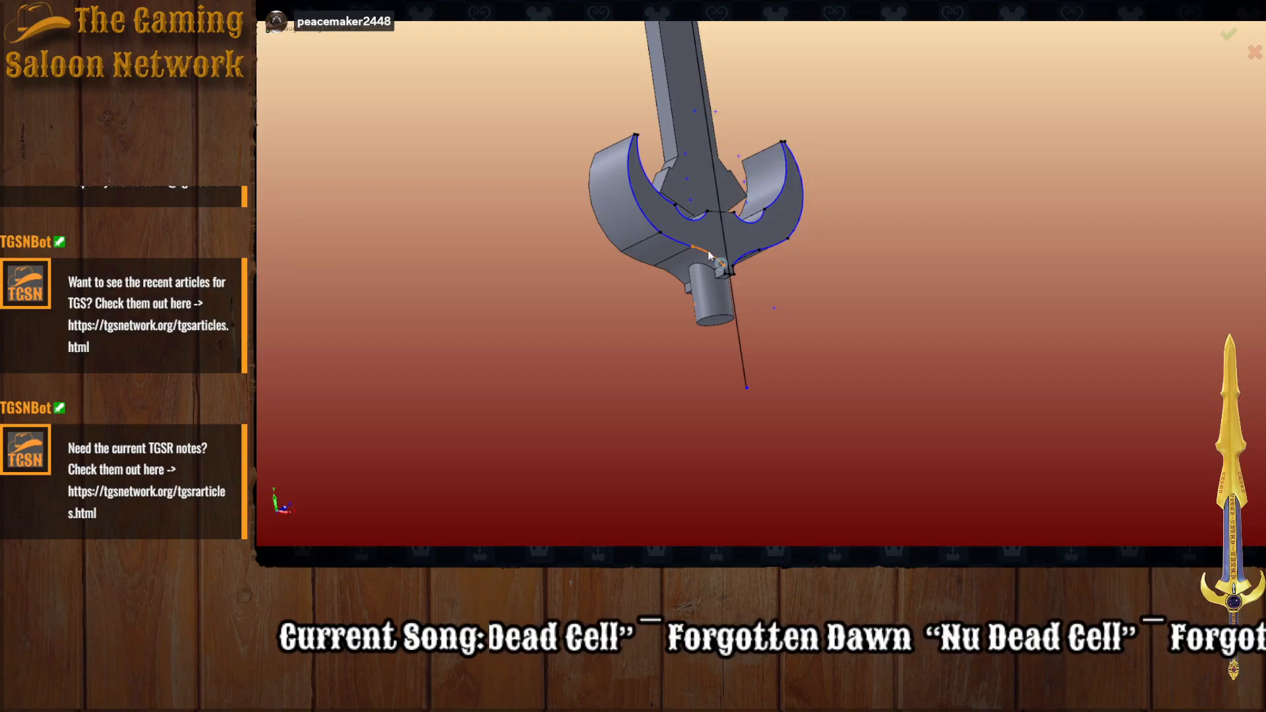
middle_click_drag(726, 239, 652, 271)
scroll(693, 254, "down", 7)
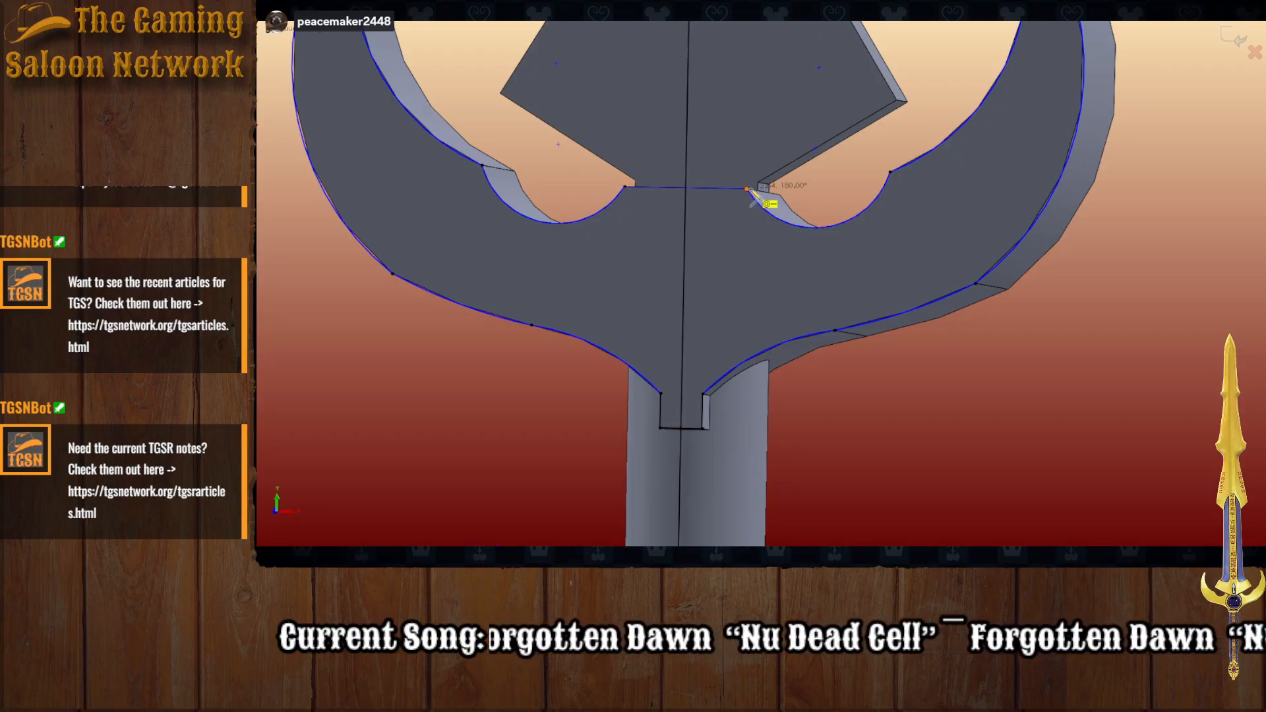
scroll(781, 300, "up", 2)
scroll(775, 301, "up", 2)
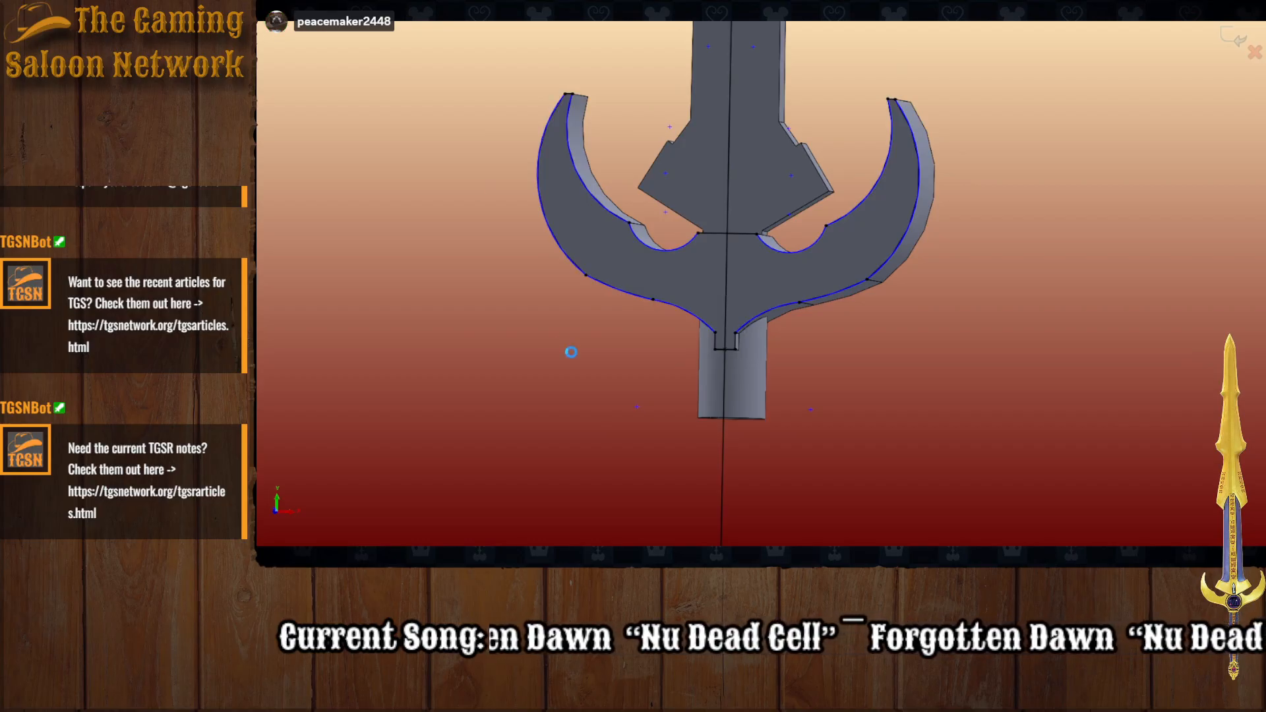
Step: Start an extruded cut from the guard sketch, choosing both halves of the outline as contours
left_click(689, 281)
left_click(798, 281)
scroll(783, 364, "up", 1)
middle_click_drag(783, 364, 902, 328)
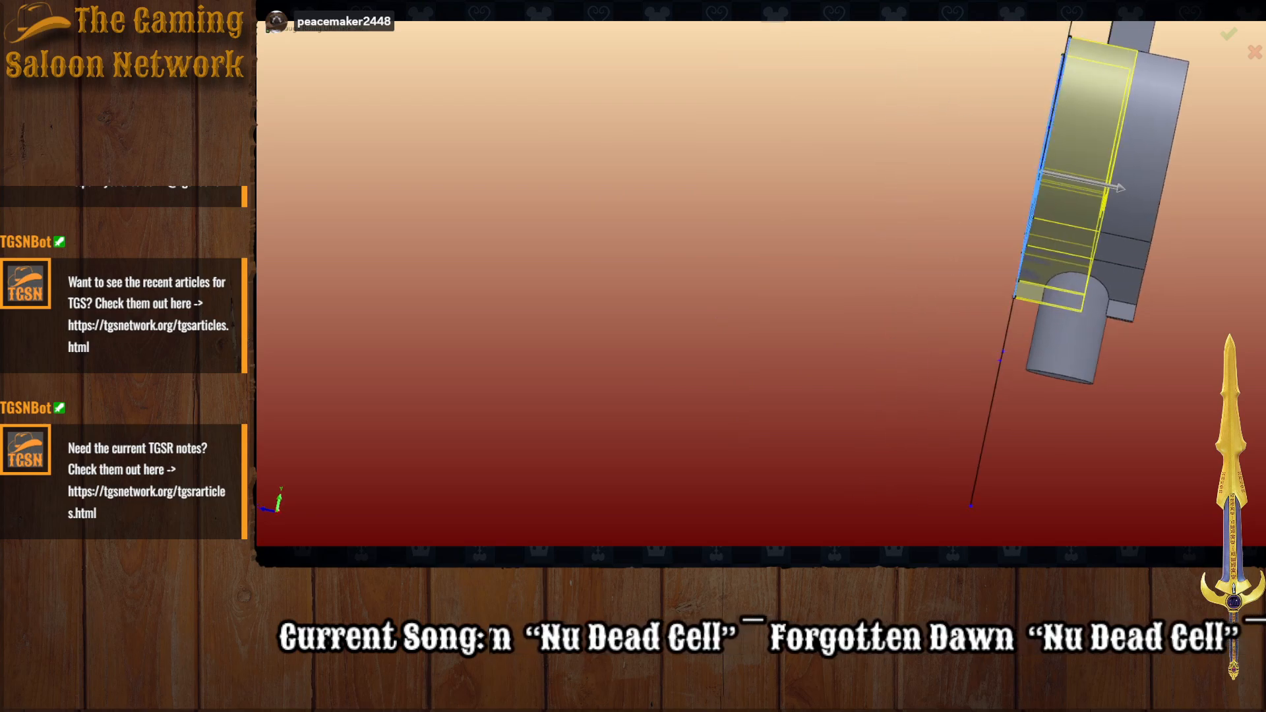
Step: Reduce the guard cut to a shallow depth reaching about the near side of the cylindrical pommel
key("space")
left_click(685, 414)
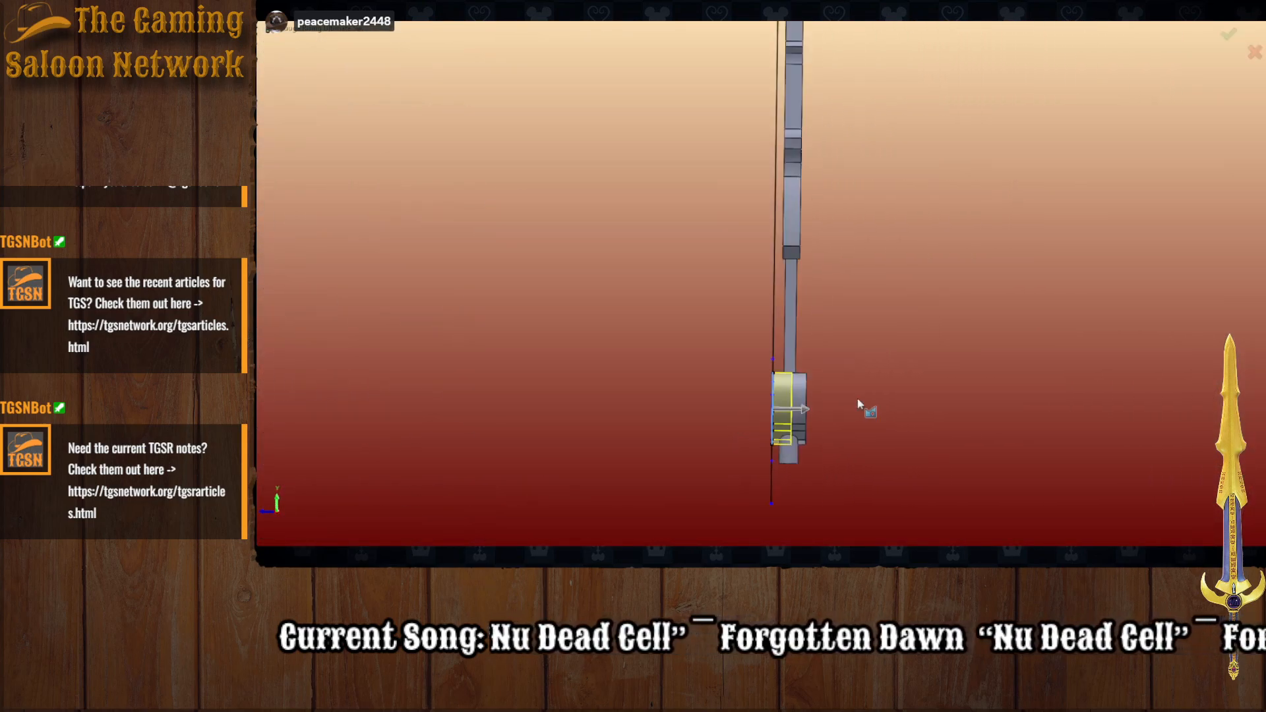
scroll(777, 429, "down", 3)
scroll(771, 215, "up", 3)
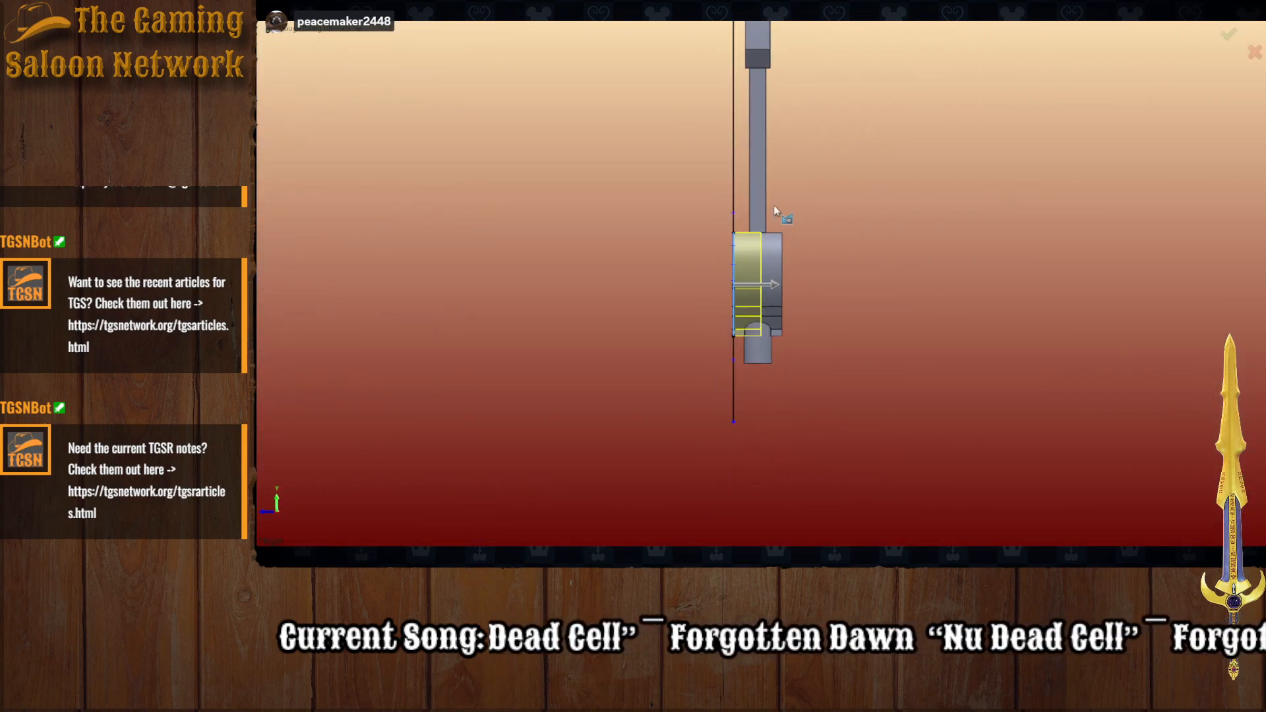
scroll(774, 205, "down", 1)
left_click_drag(771, 303, 743, 308)
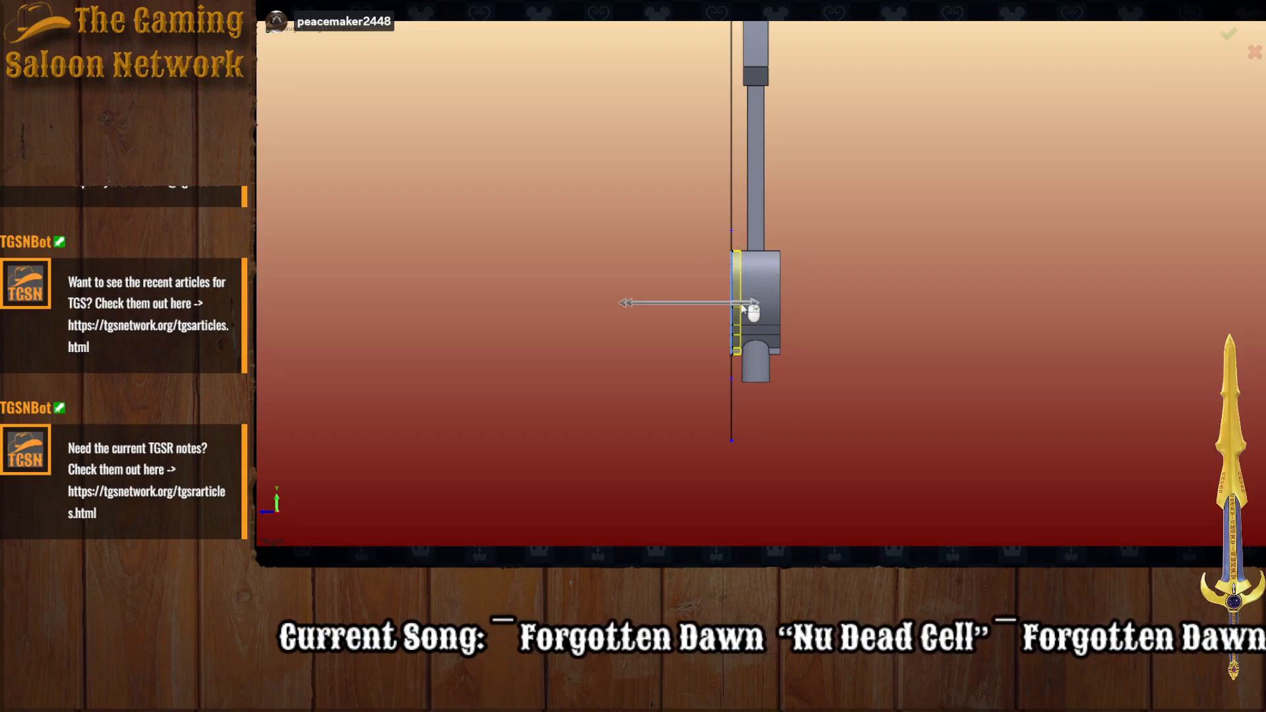
scroll(744, 308, "down", 2)
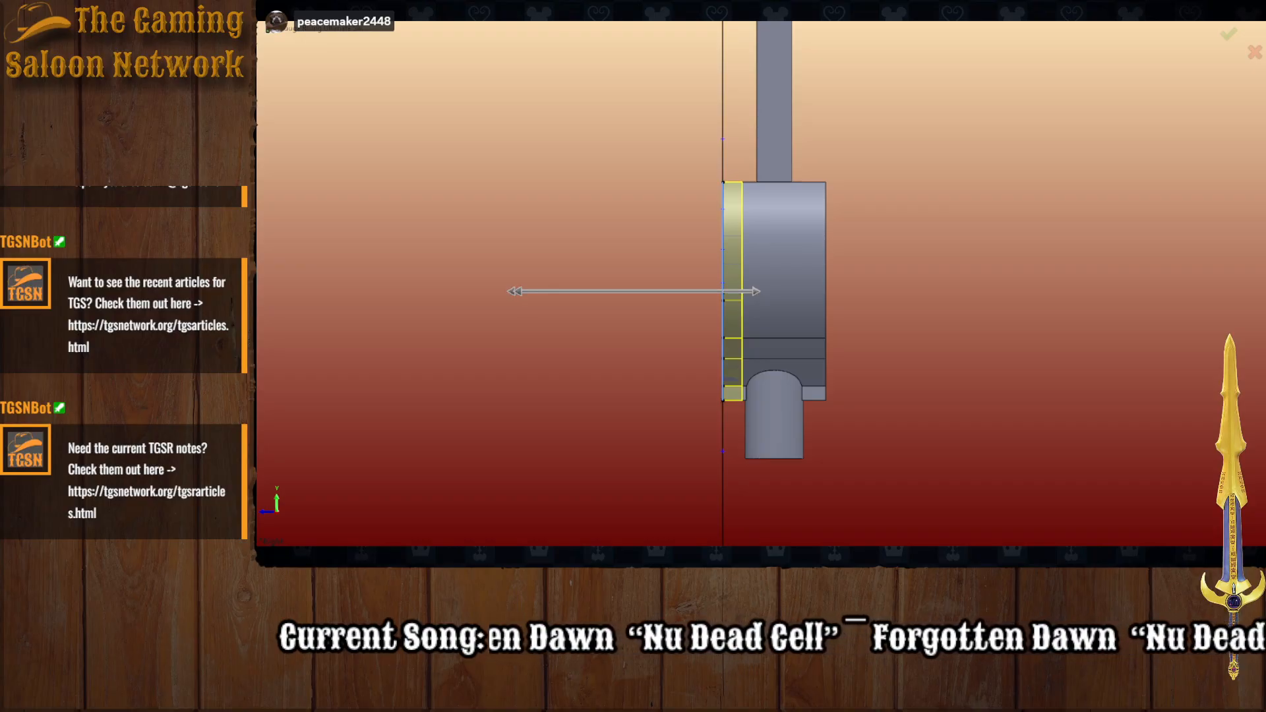
key("Up")
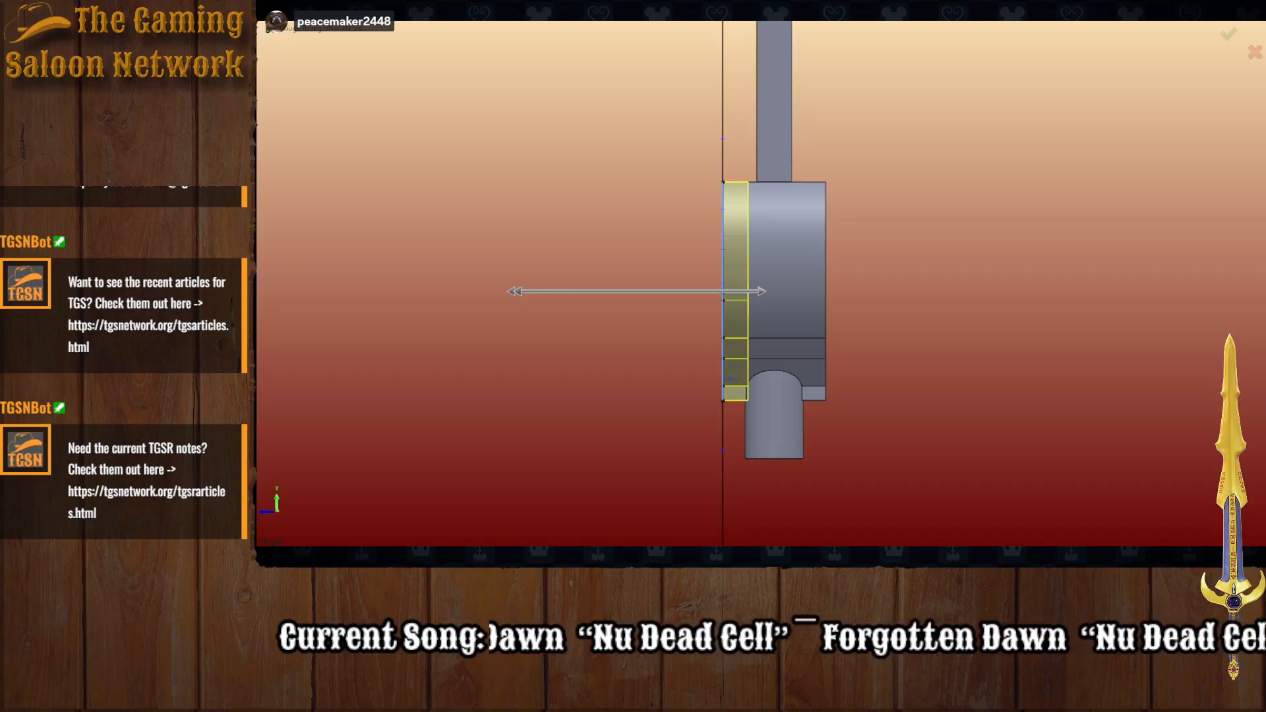
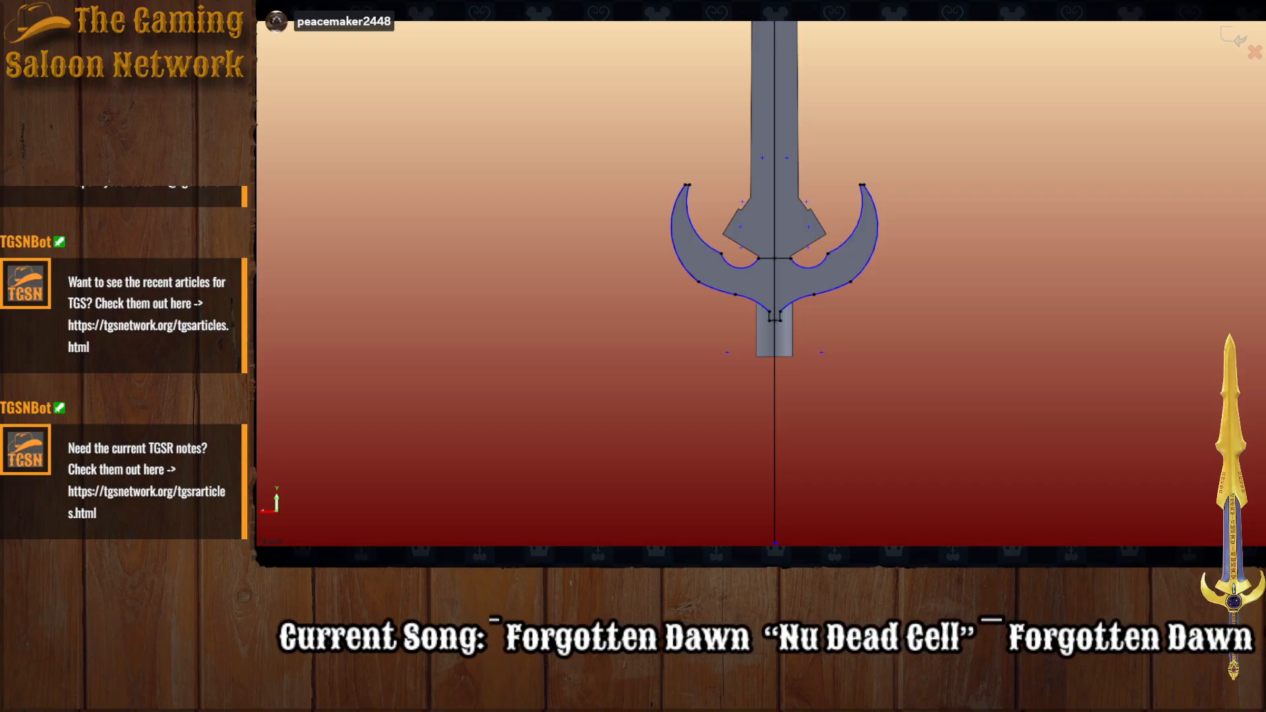
Step: Cut a shallow layer from the guard's opposite face using both halves of the guard outline
left_click(748, 277)
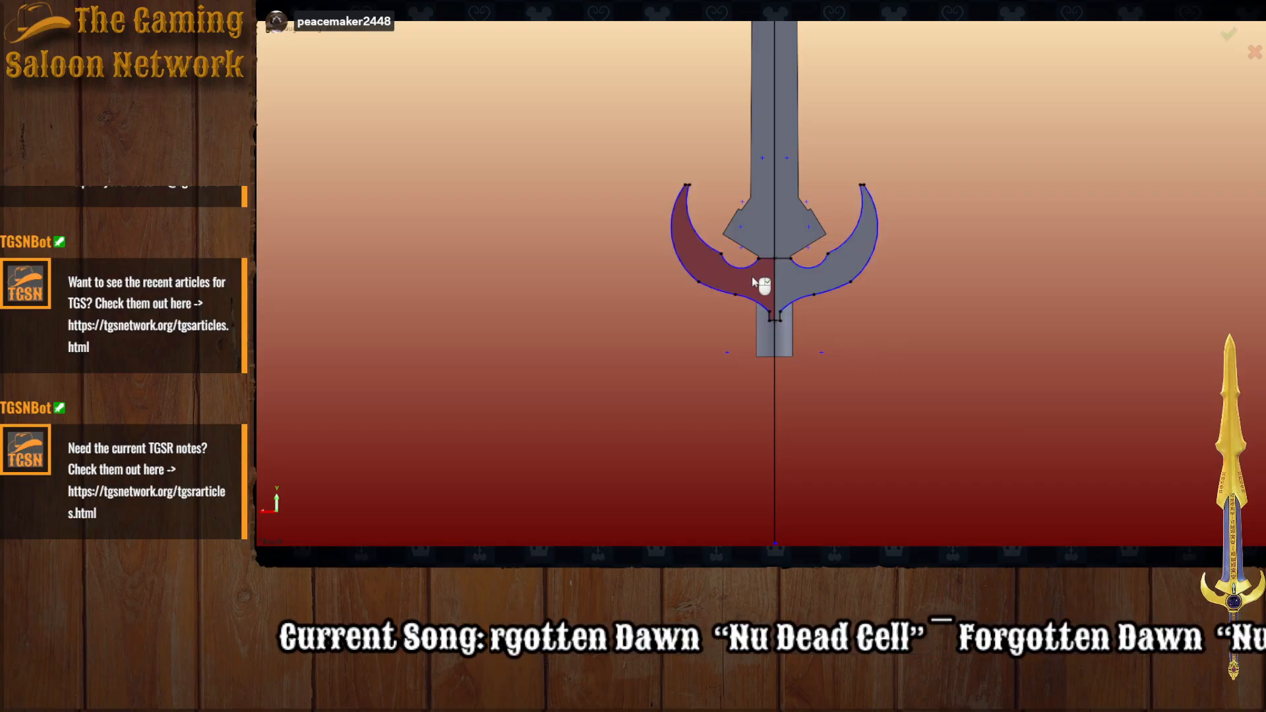
middle_click_drag(799, 304, 722, 242)
scroll(867, 405, "down", 4)
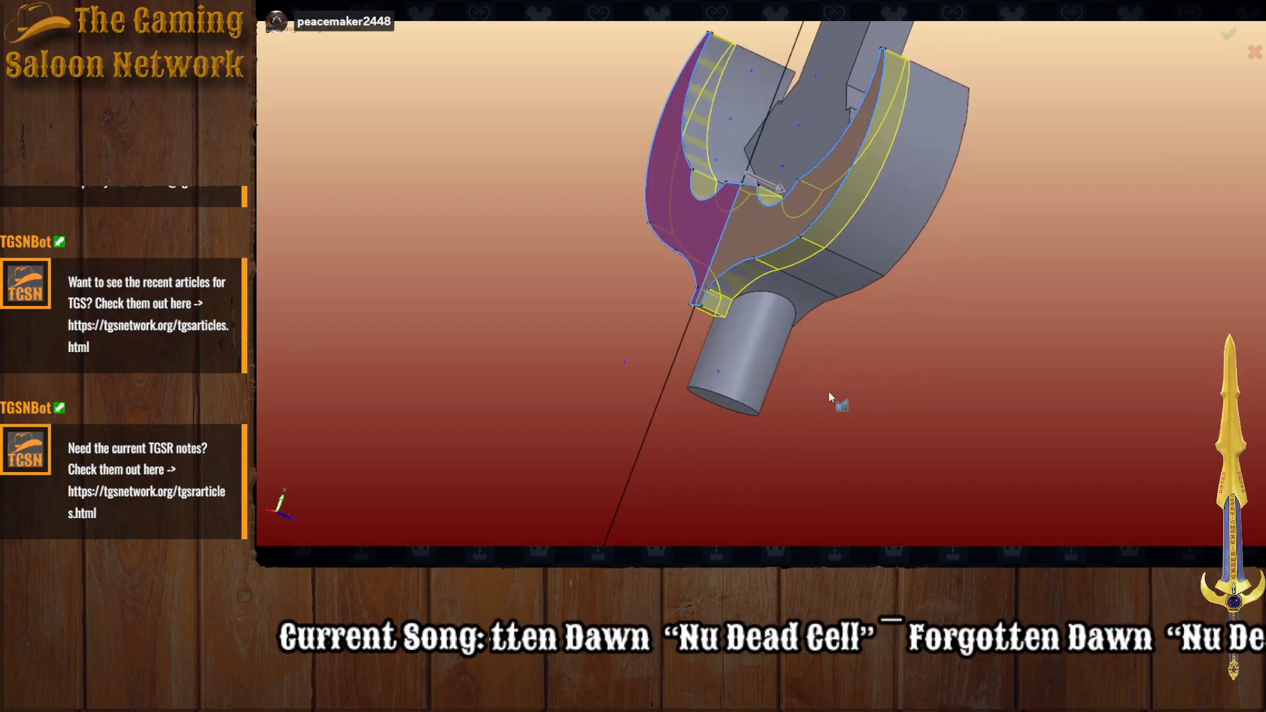
mouse_move(828, 391)
middle_mouse_down()
mouse_move(811, 328)
mouse_move(666, 404)
middle_mouse_up()
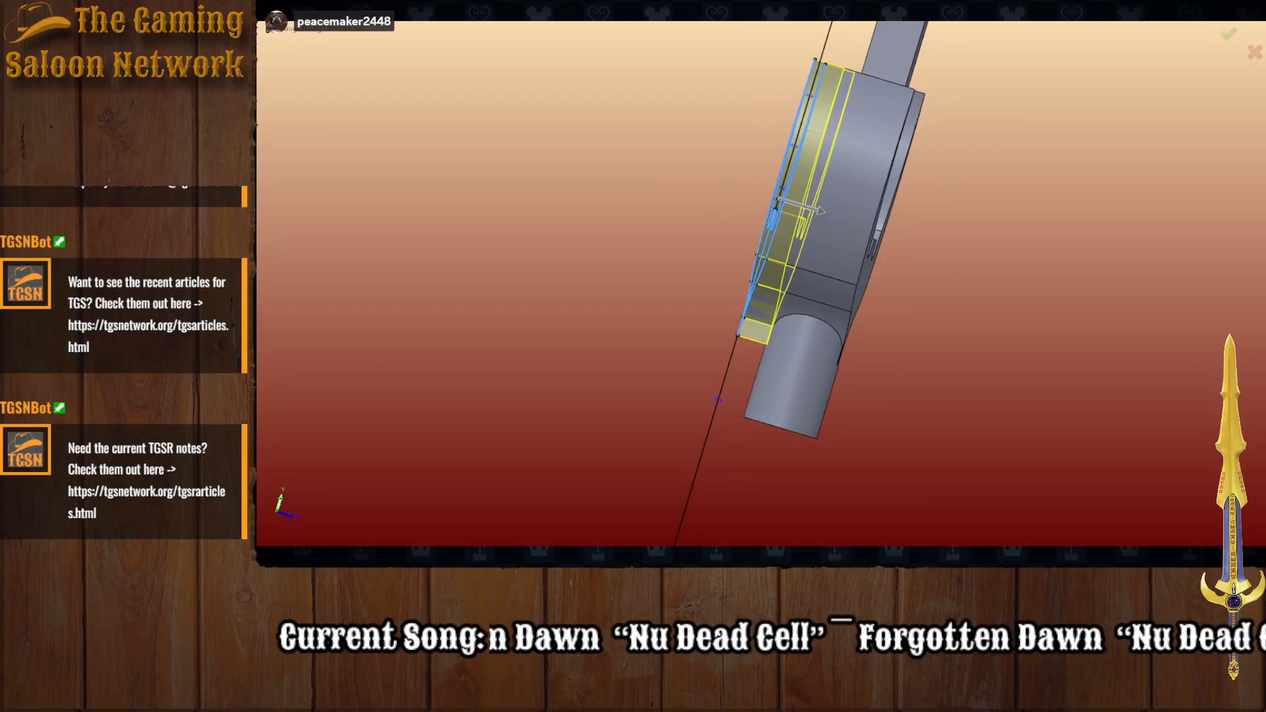
key("Return")
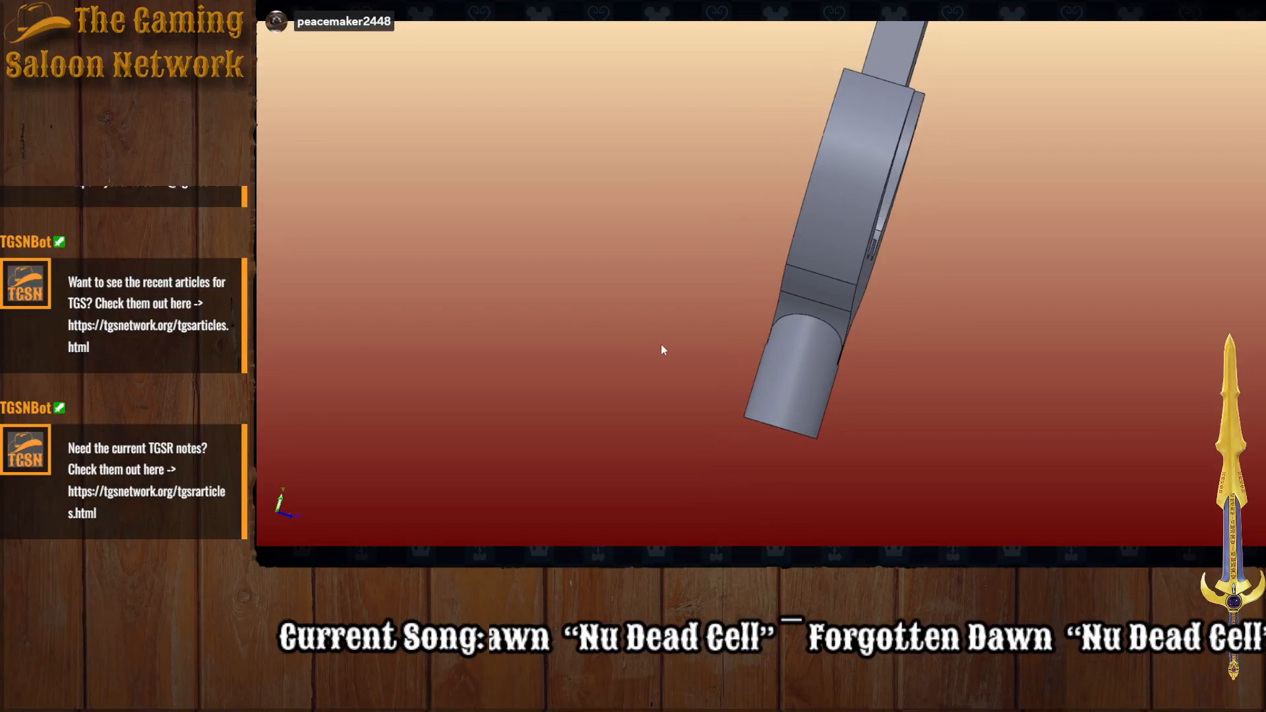
Step: Start a fillet on the flat faces of the wide upper blade section, leaving its short end edge out of the selection
middle_click_drag(661, 344, 820, 446)
scroll(797, 222, "up", 6)
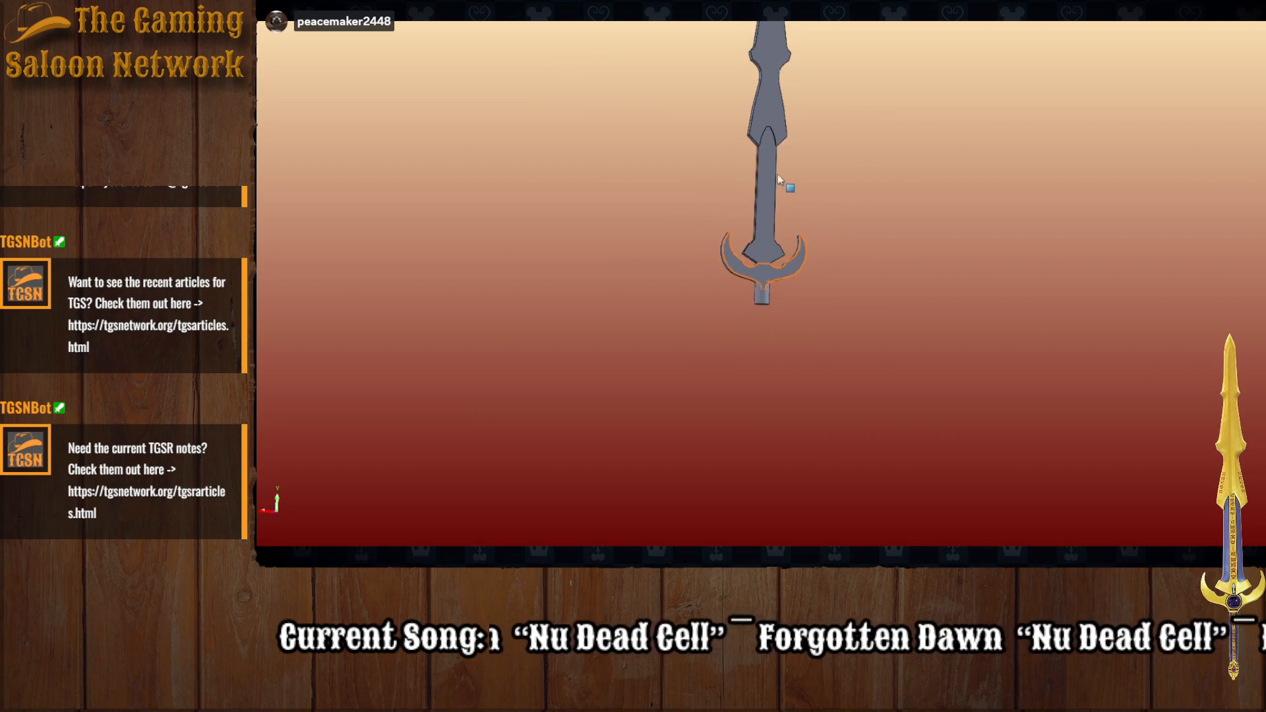
scroll(773, 174, "down", 5)
middle_click_drag(774, 194, 769, 376)
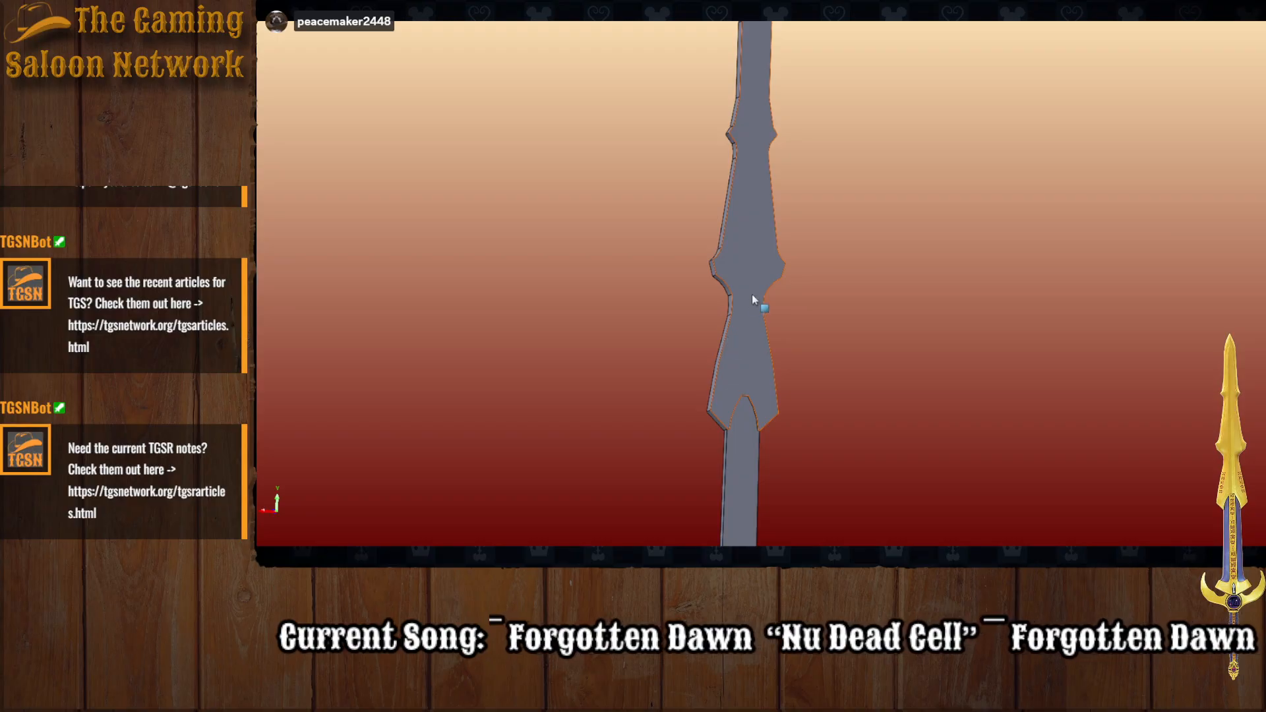
middle_click_drag(754, 299, 685, 358)
middle_click_drag(634, 123, 910, 332)
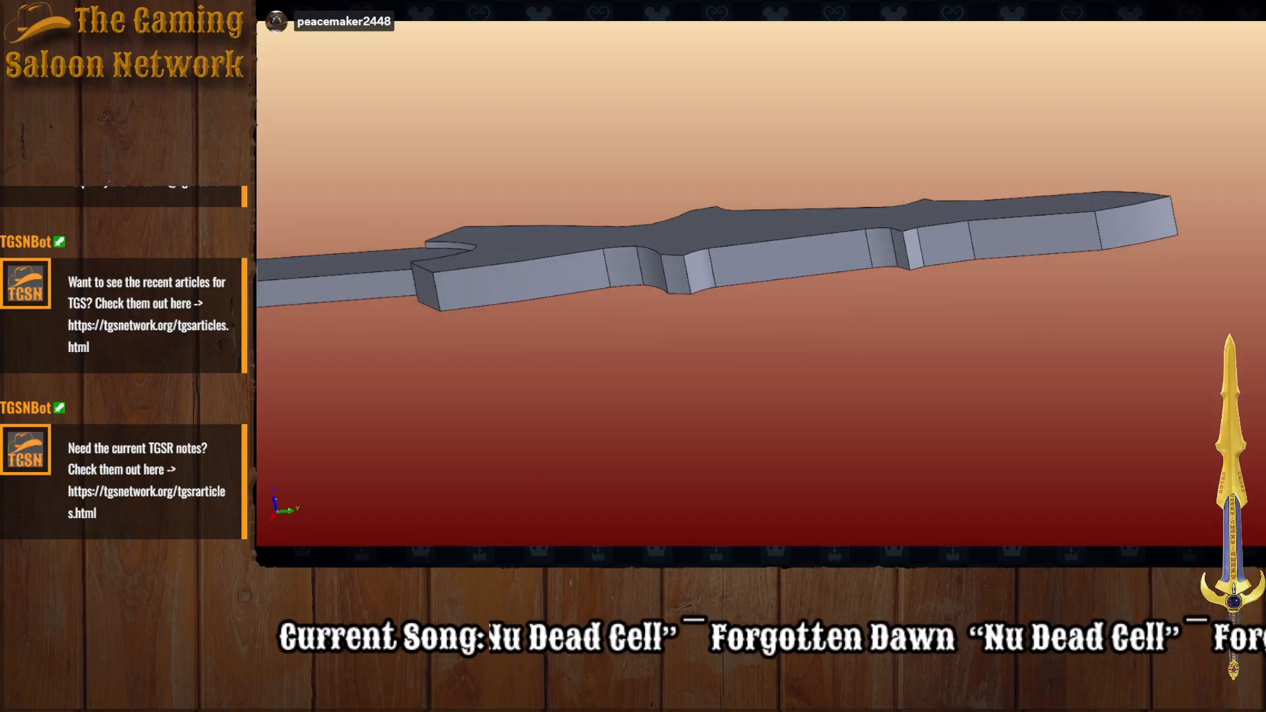
left_click(423, 273)
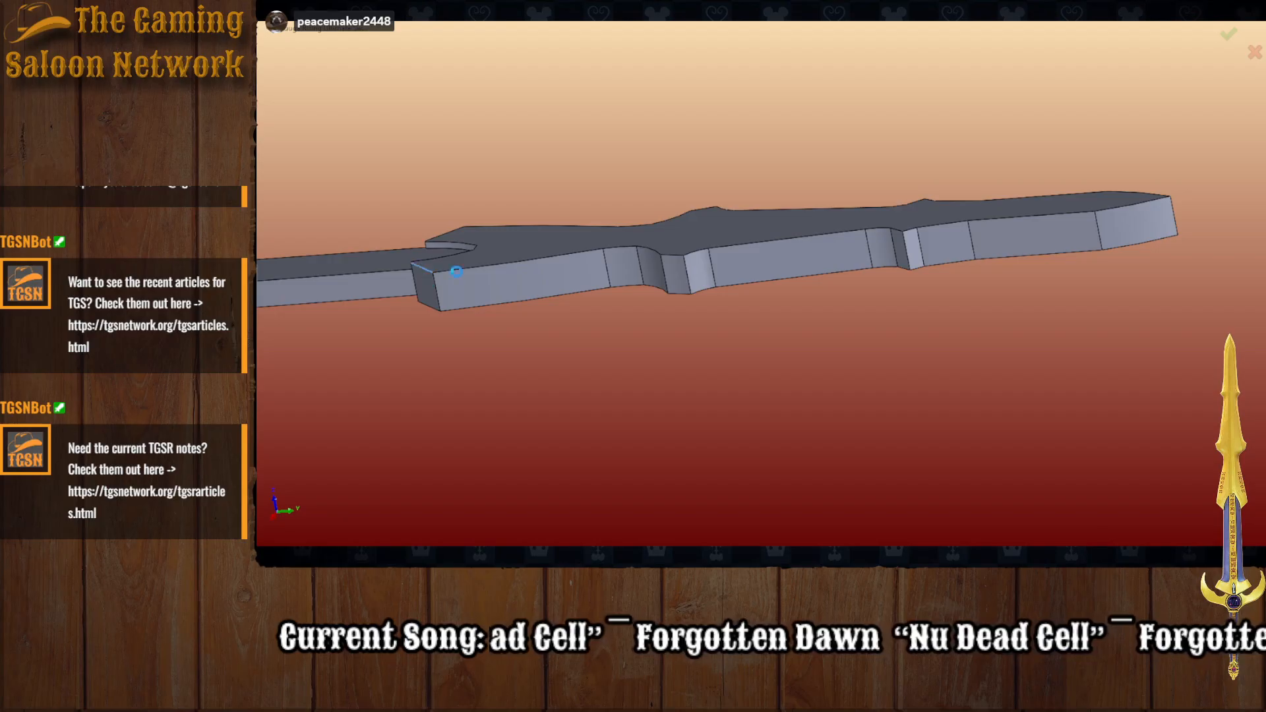
left_click(507, 263)
middle_click_drag(552, 341, 572, 333)
middle_click_drag(696, 396, 682, 461)
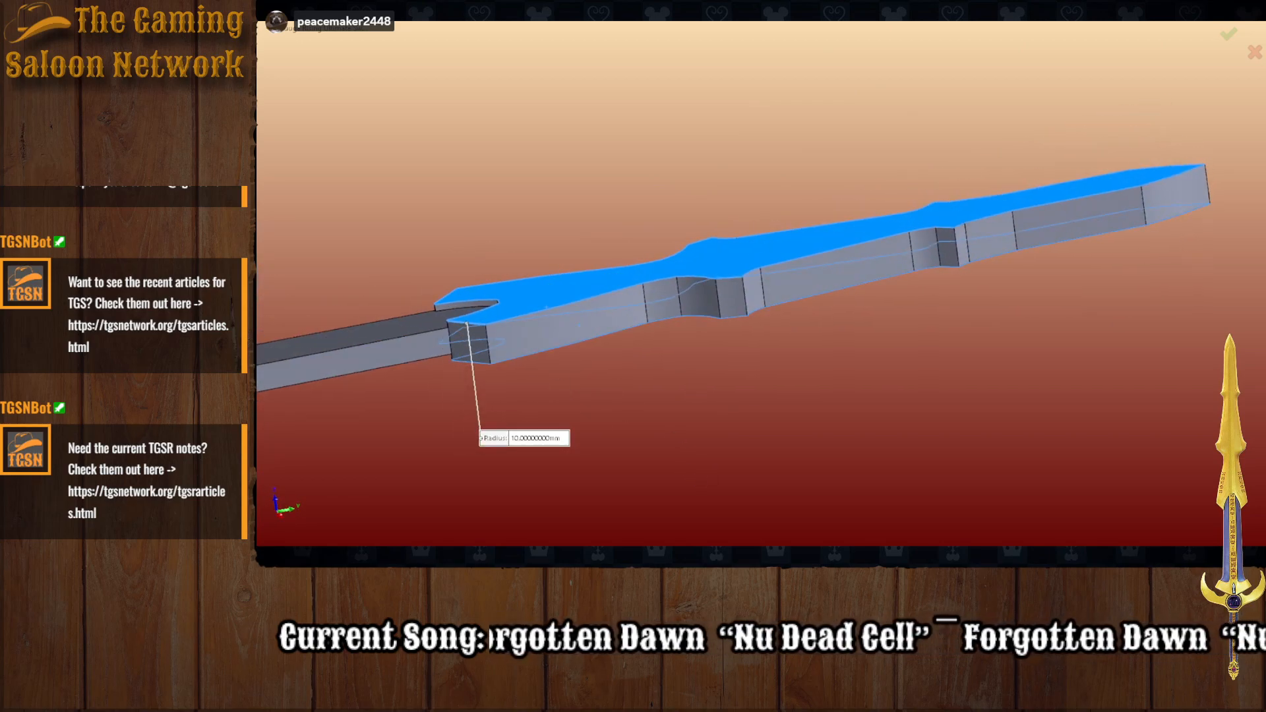
left_click(468, 323)
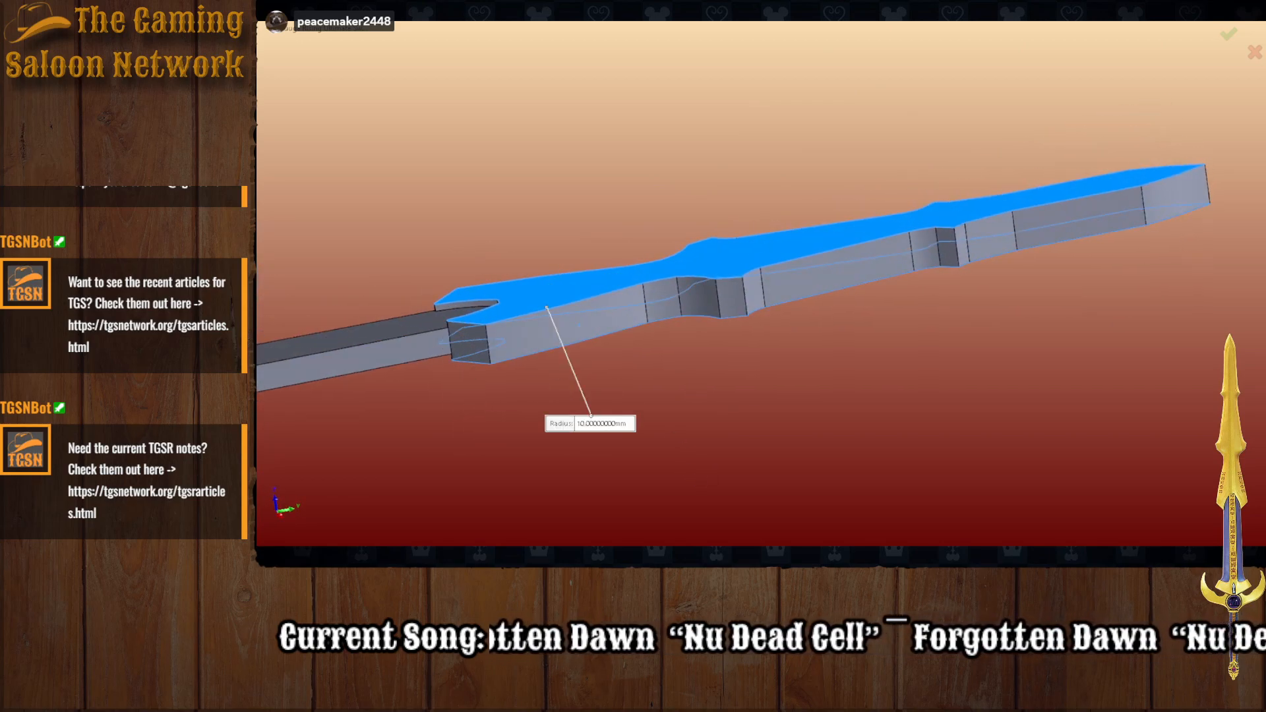
Step: Try several fillet radii on the wide upper blade section, from 0.25 mm to 1 mm
type("1")
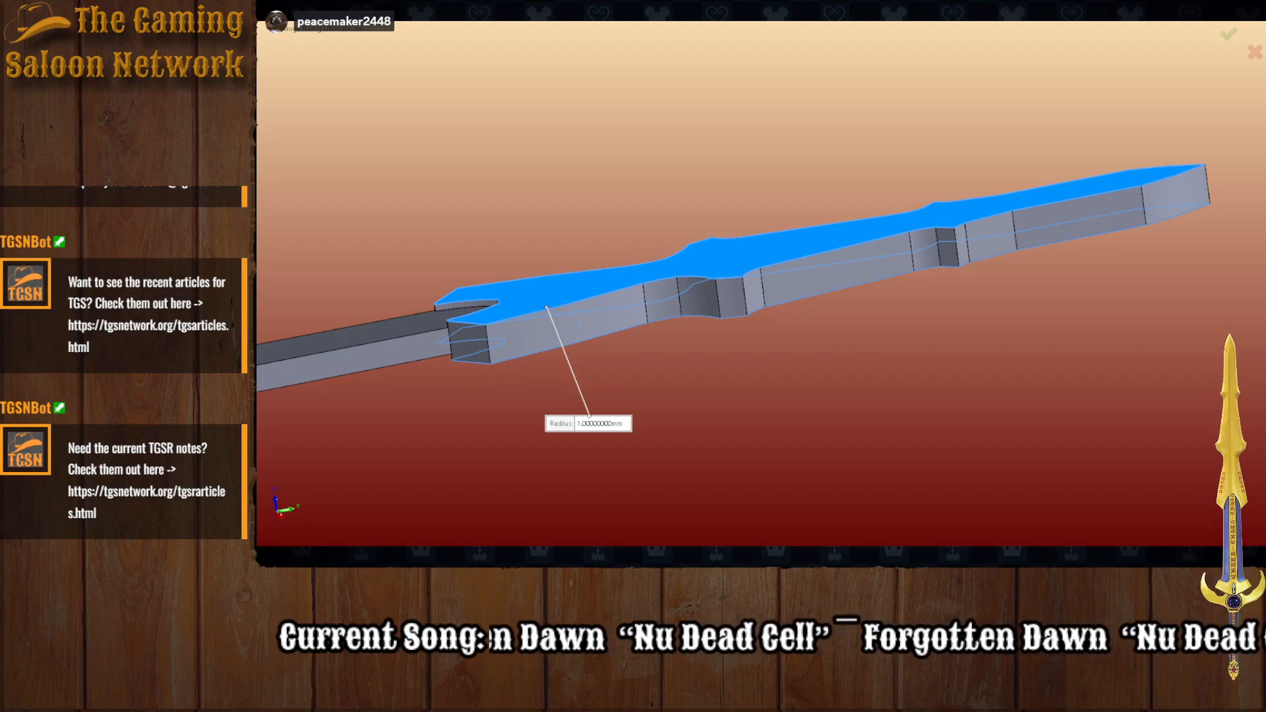
type(".5")
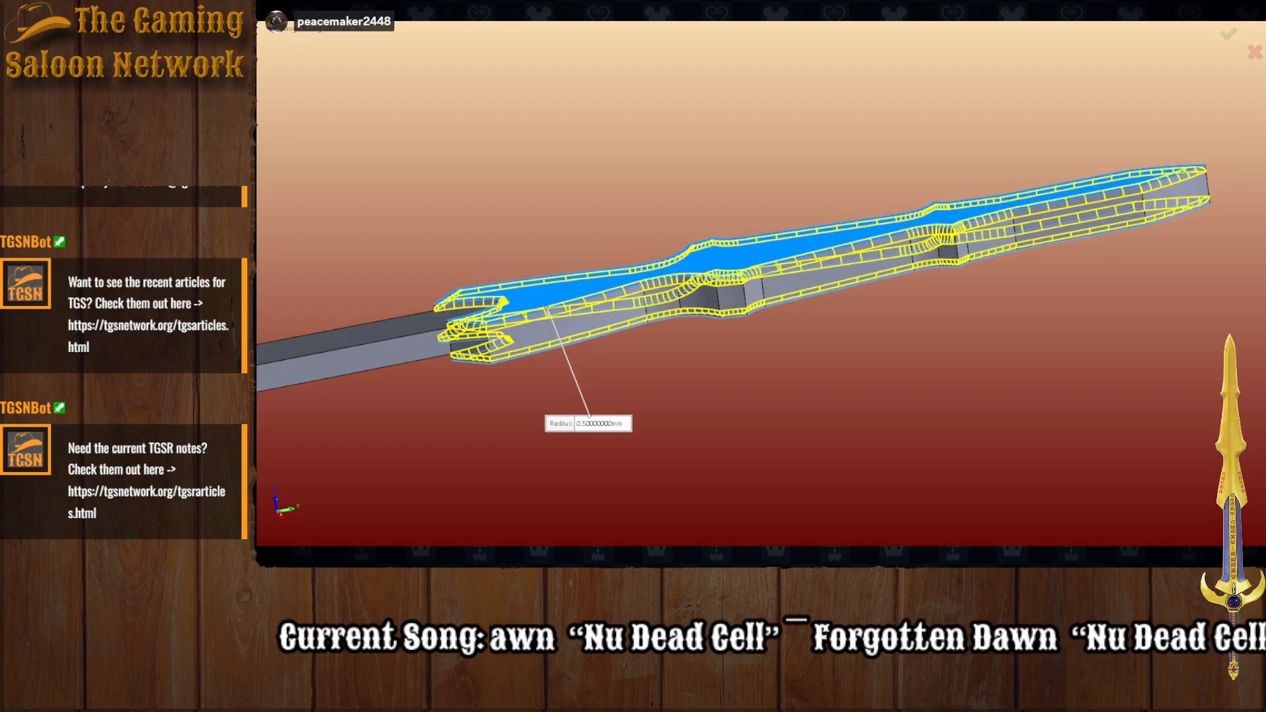
type(".25")
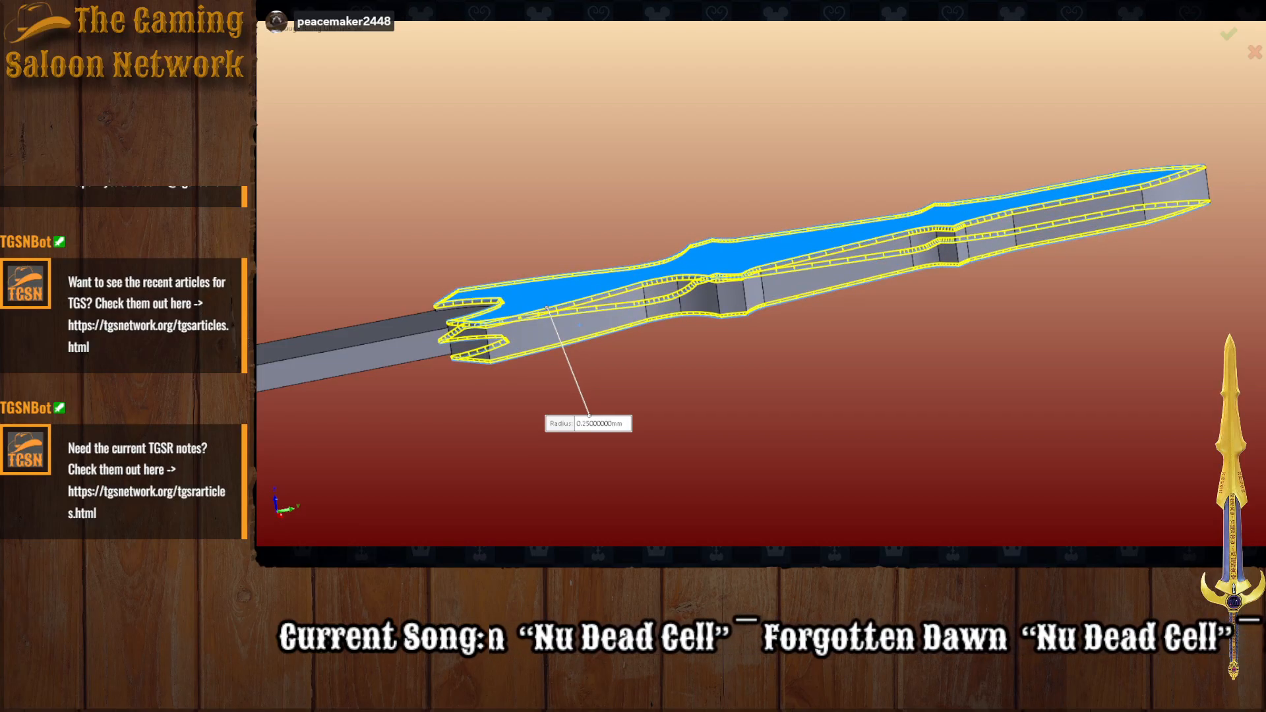
type(".5")
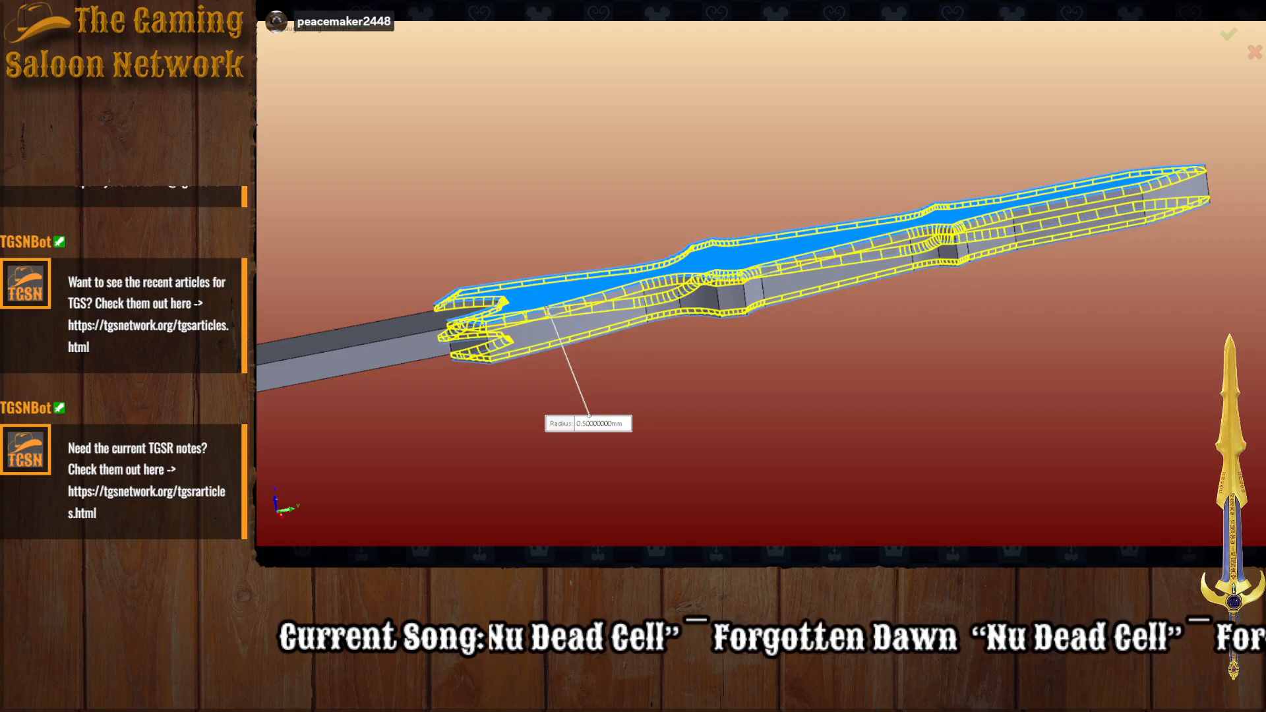
type(".75")
type("1")
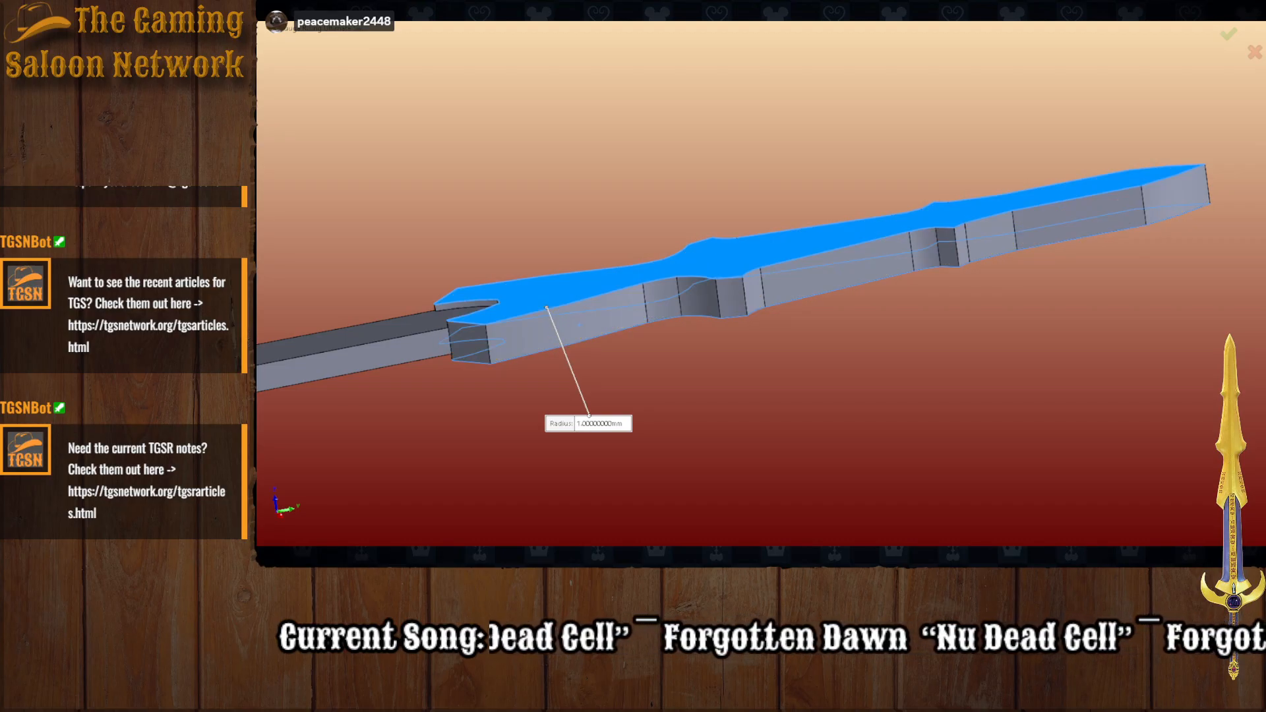
type(".85")
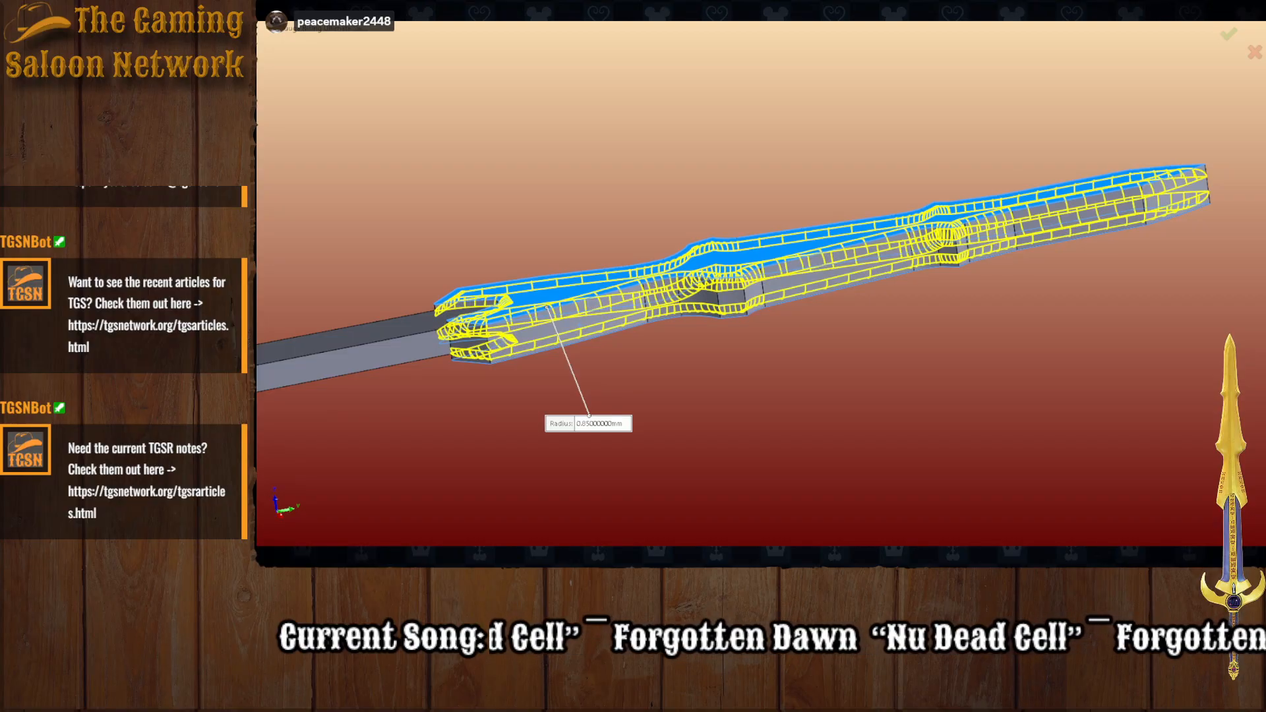
type(".95")
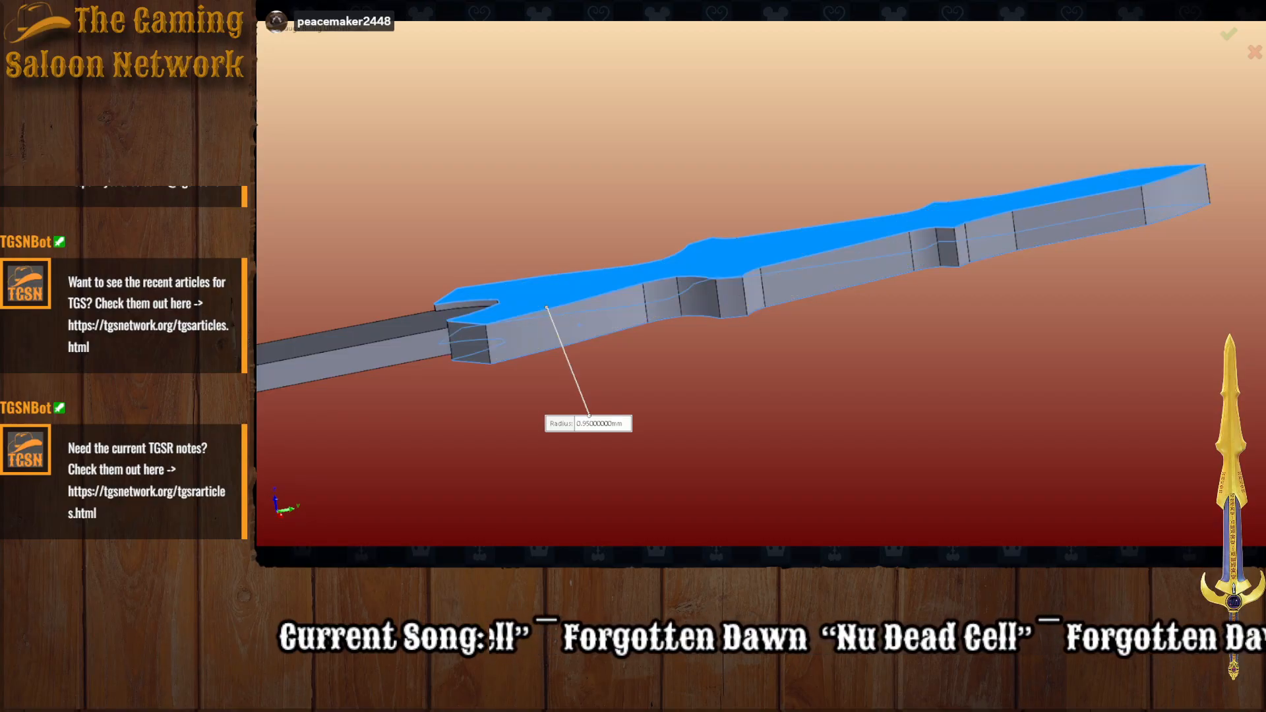
Step: Round the upper blade section's edges on both faces with a 0.85 mm fillet
type(".85")
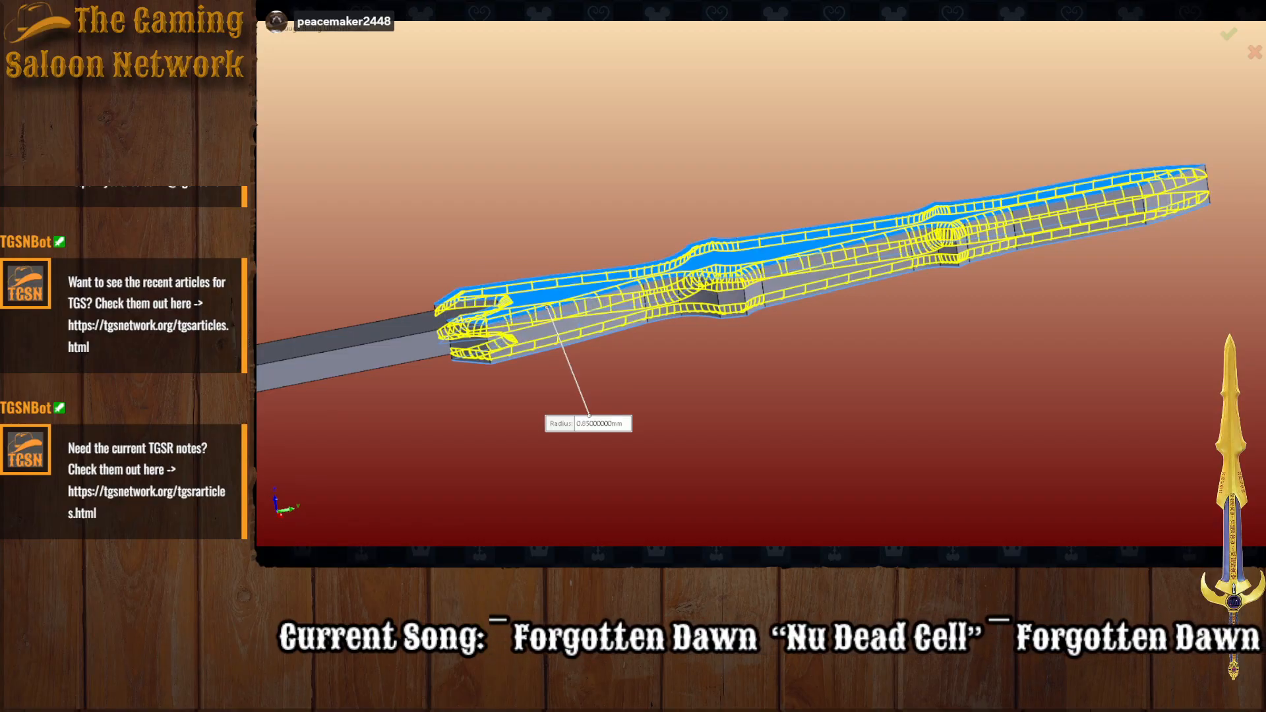
middle_click_drag(465, 417, 441, 157)
middle_click_drag(551, 119, 546, 314)
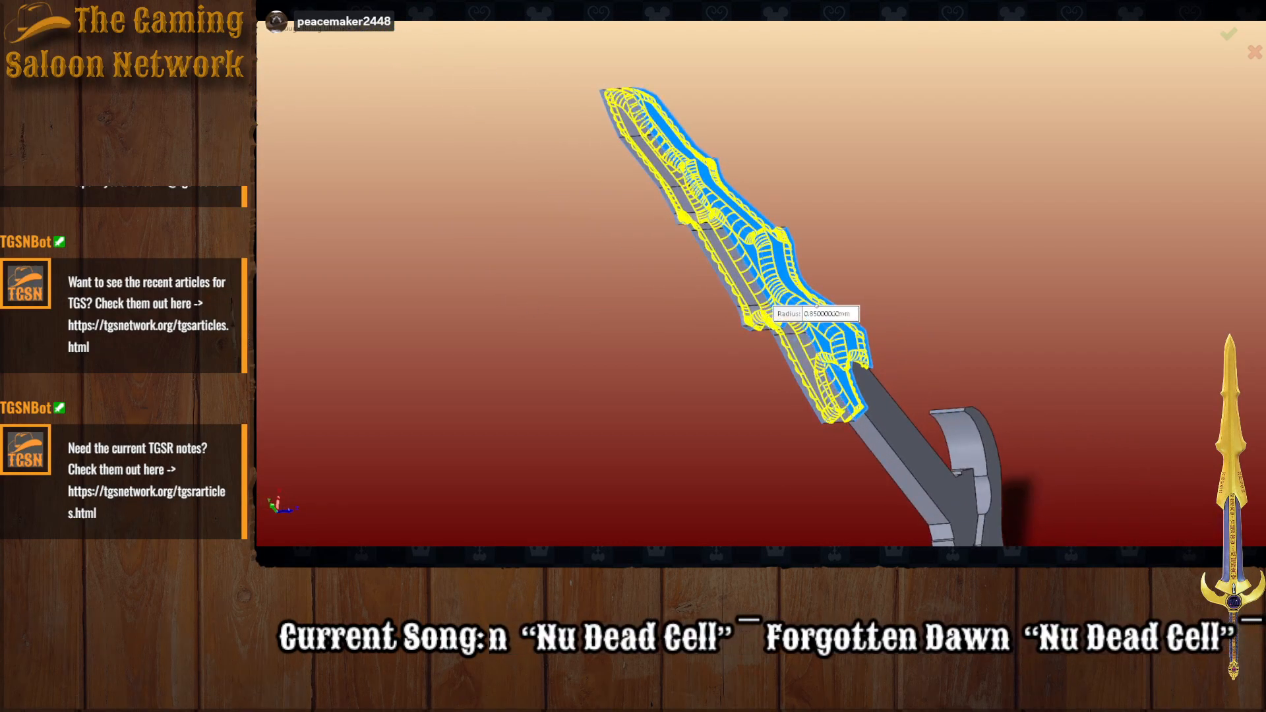
key("Return")
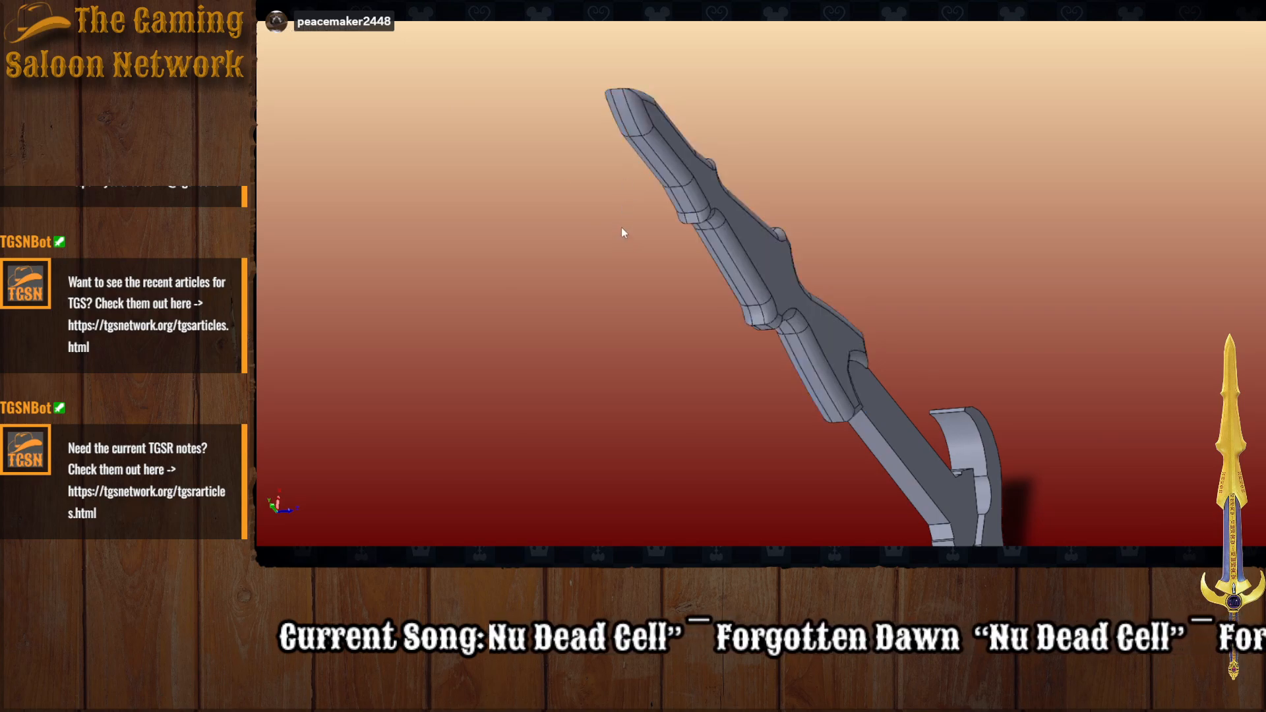
Step: Examine the rounded edges of the upper blade section and its proportions against the rest of the sword
middle_click_drag(621, 227, 782, 205)
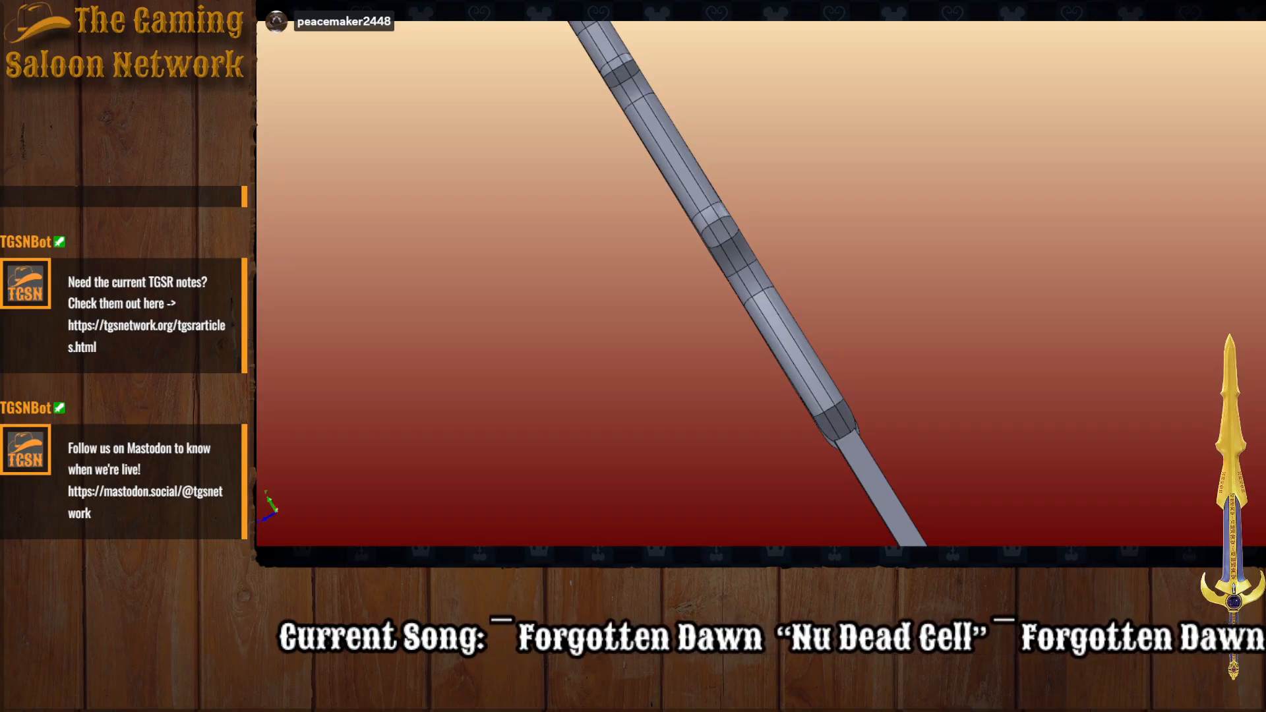
middle_click_drag(666, 402, 834, 303)
key("ctrl+8")
scroll(908, 288, "up", 3)
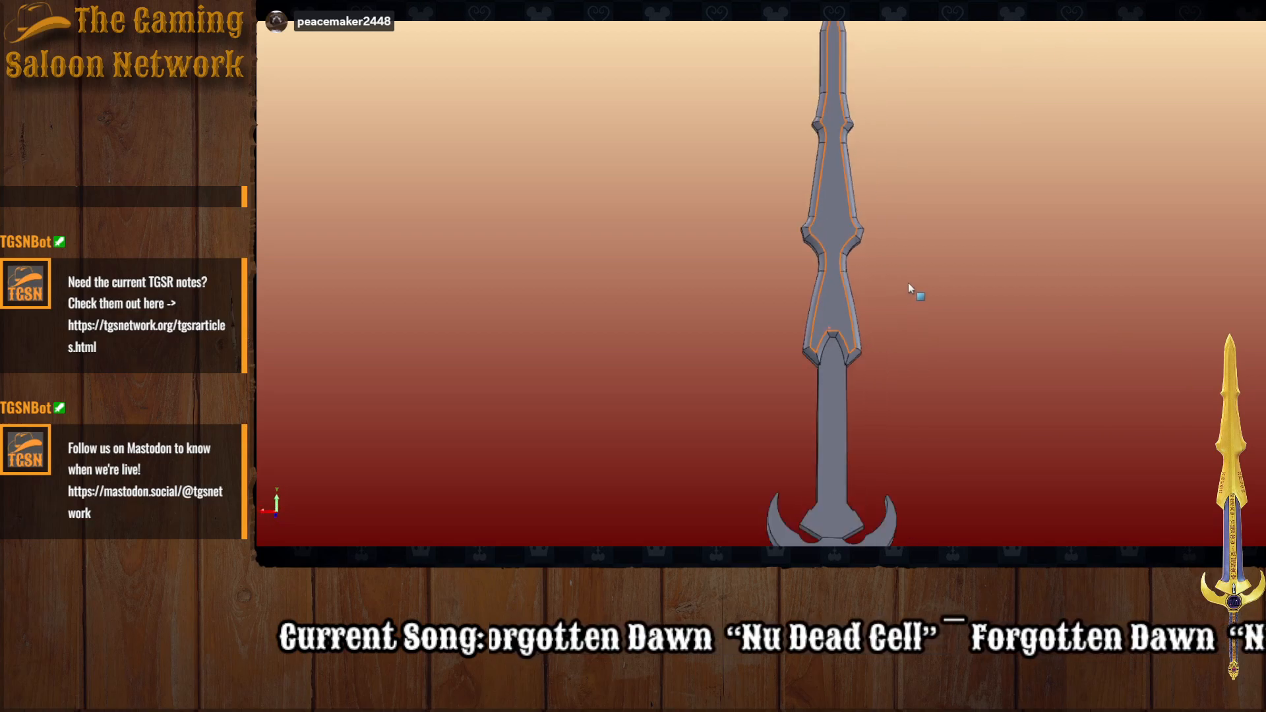
scroll(908, 288, "up", 1)
middle_click_drag(908, 289, 828, 243)
scroll(1010, 273, "down", 1)
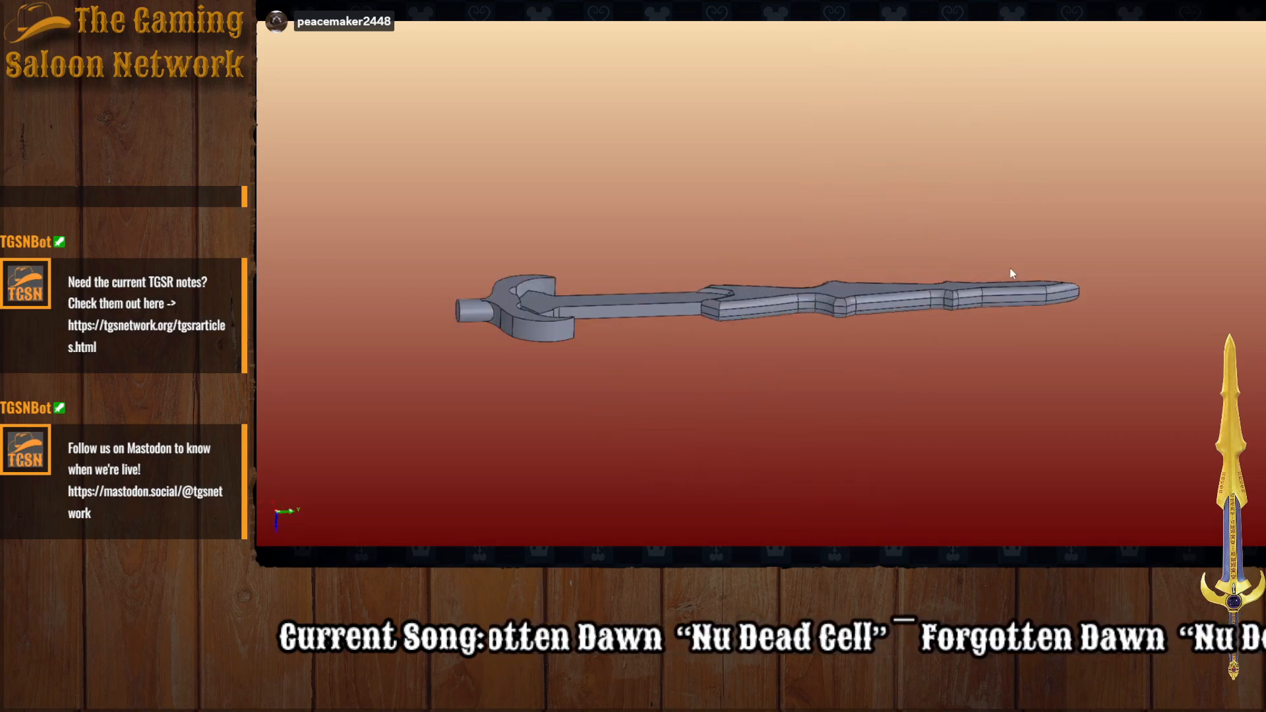
scroll(1012, 273, "down", 2)
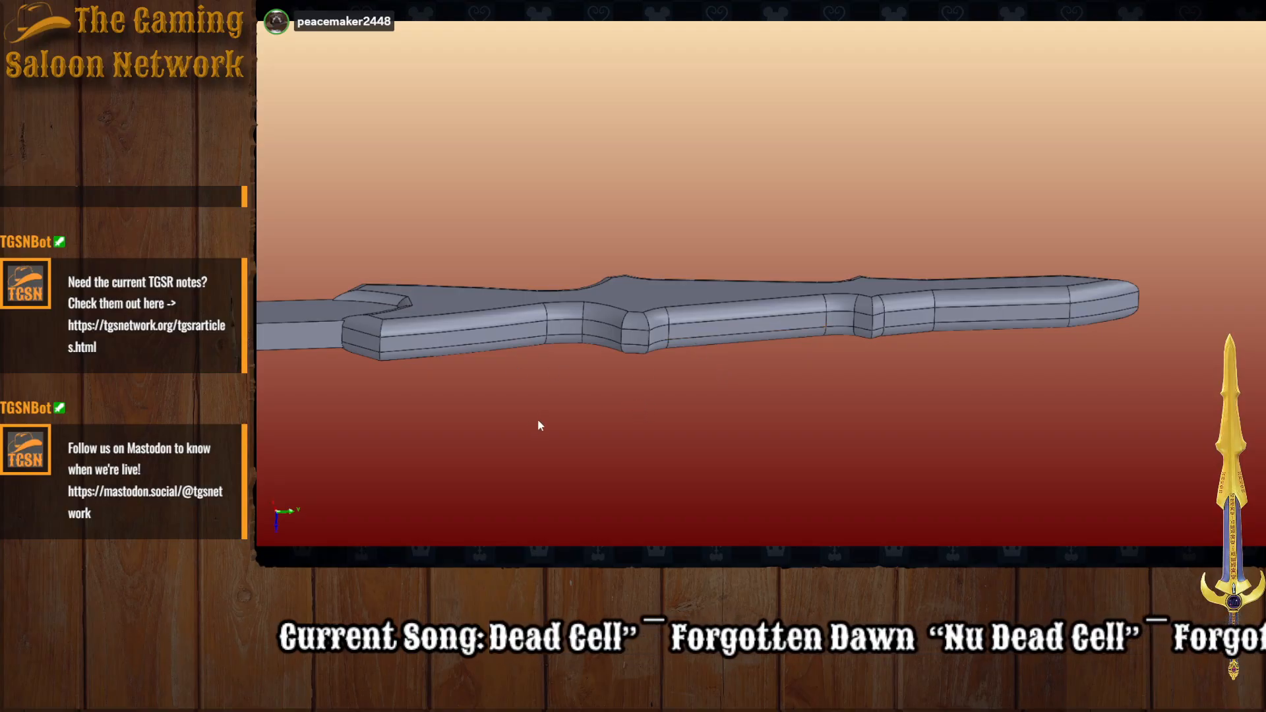
middle_click_drag(536, 418, 696, 235)
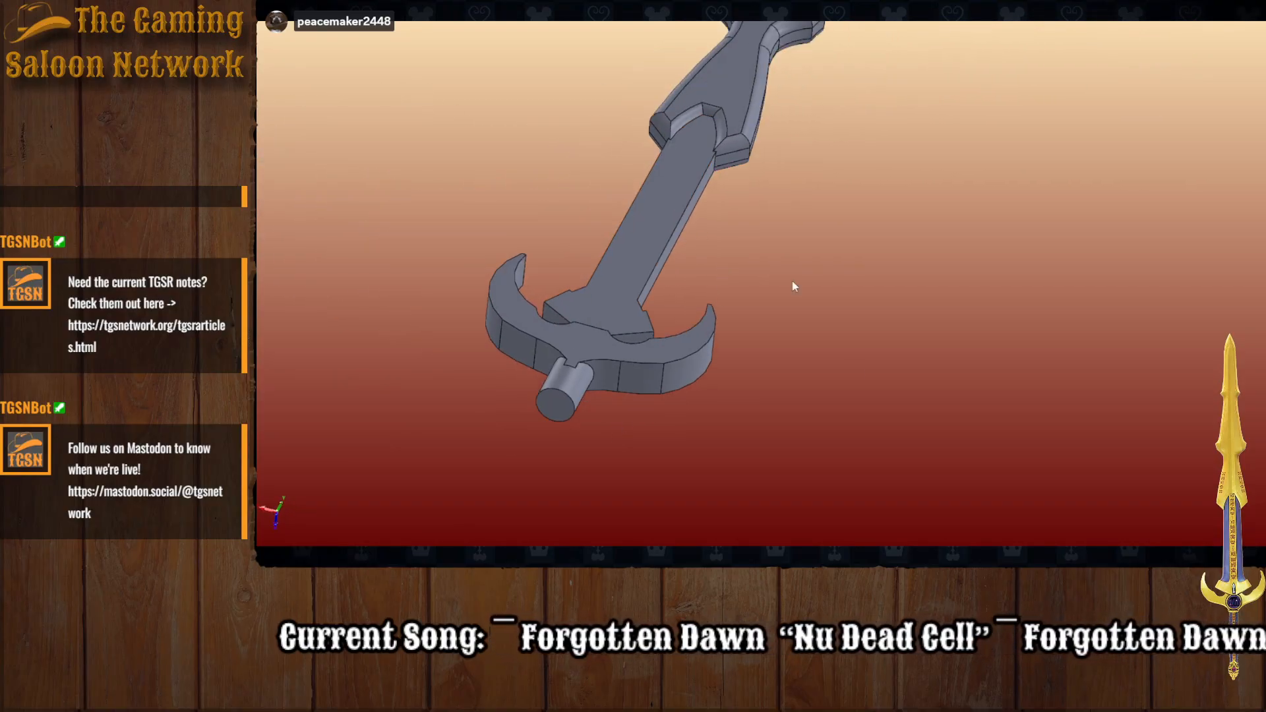
Step: Try to fillet both flat faces of the narrow lower blade section with a 0.3 mm radius
middle_click_drag(780, 359, 705, 238)
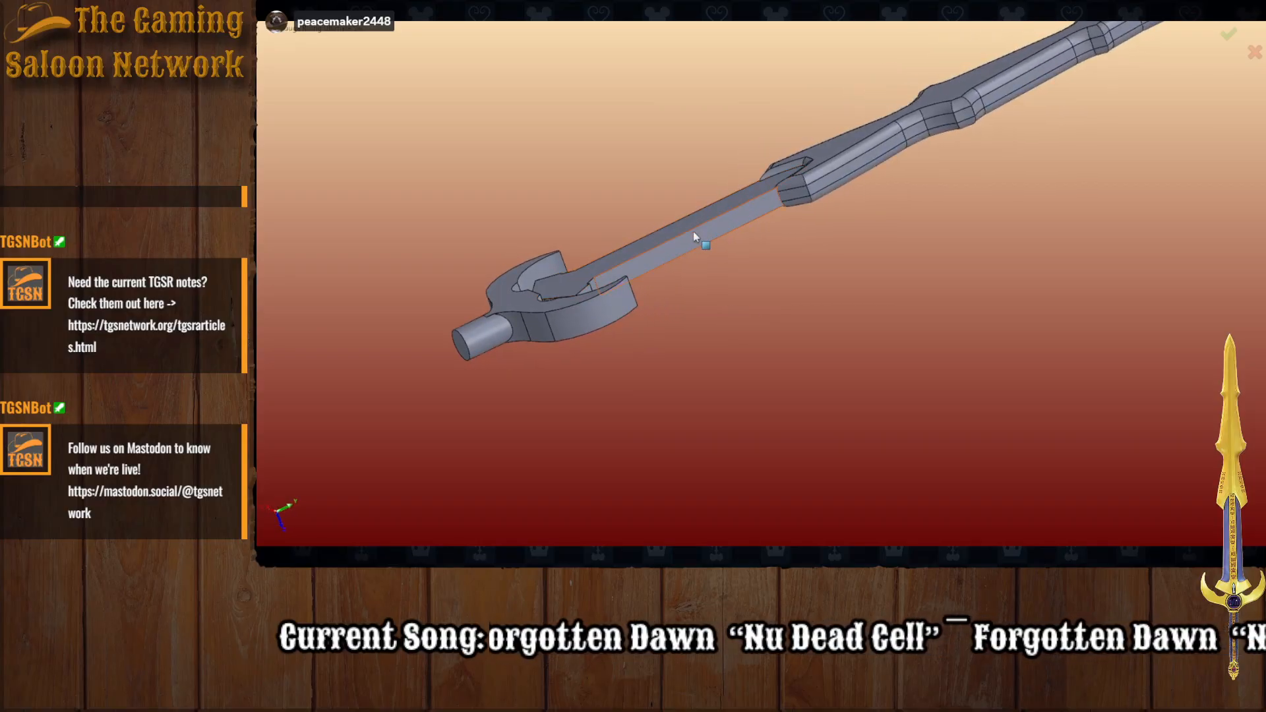
left_click(679, 230)
middle_click_drag(697, 299, 661, 269)
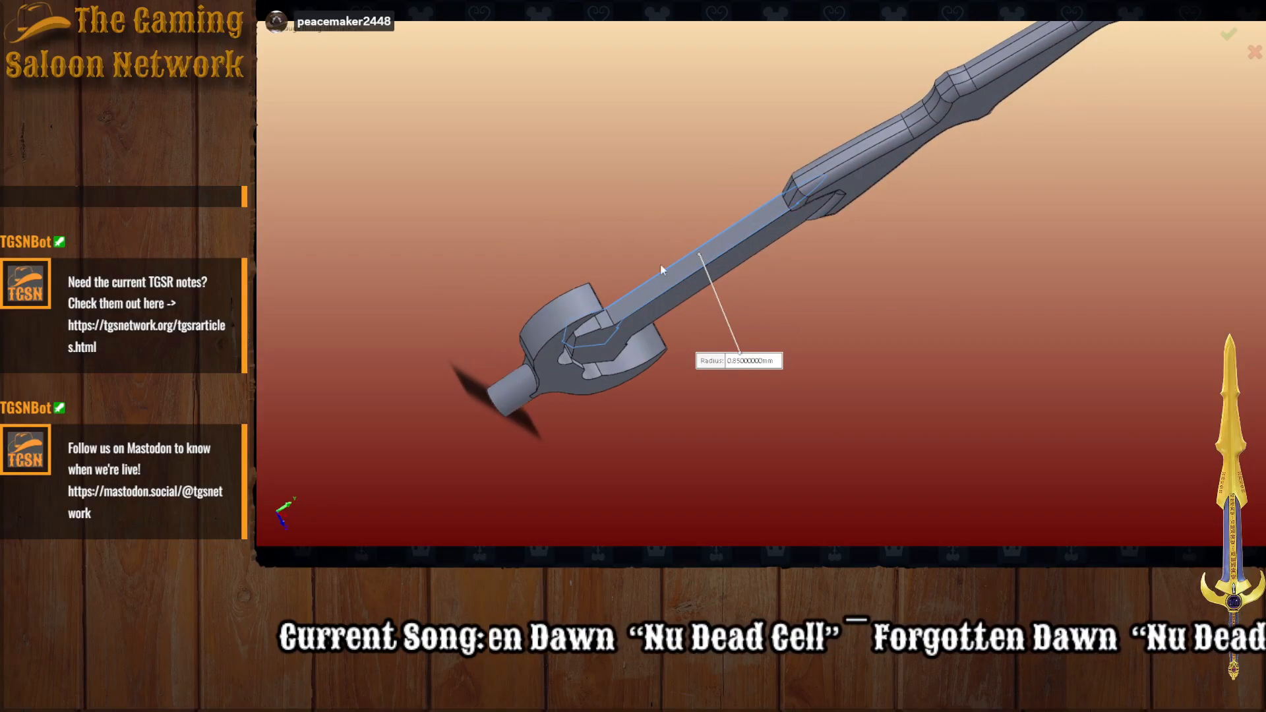
left_click(690, 293)
middle_click_drag(762, 314, 964, 414)
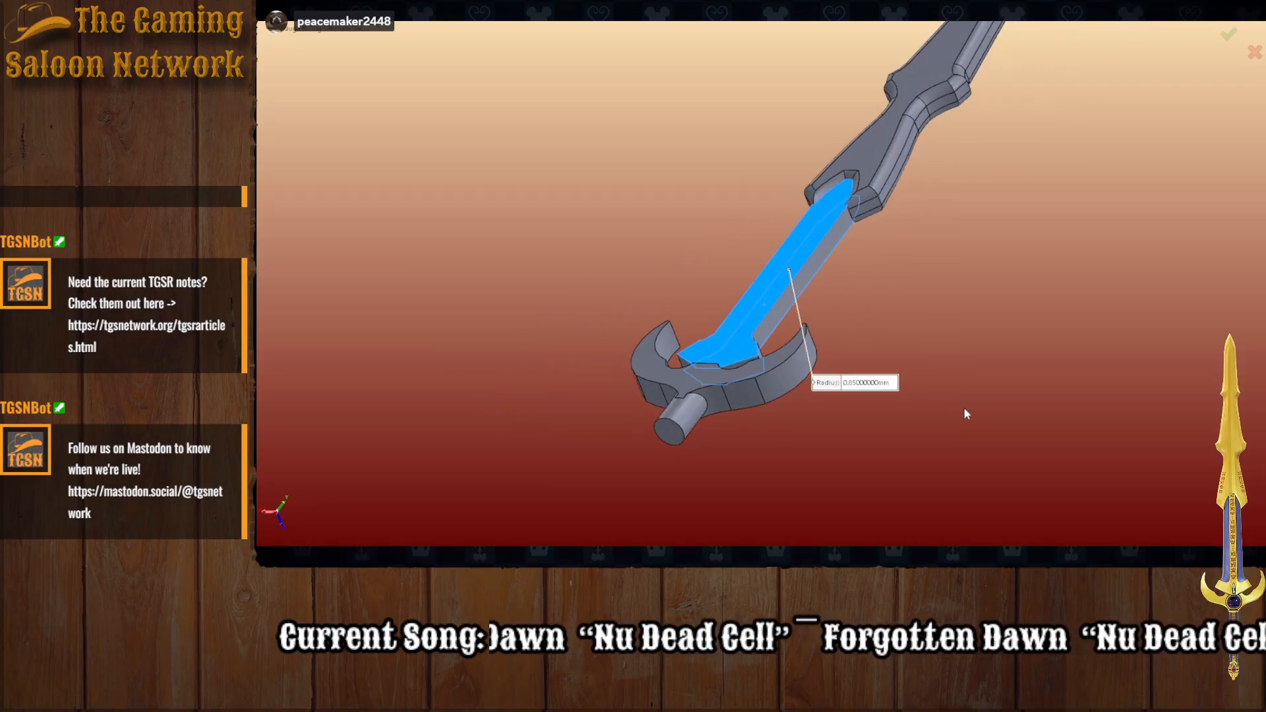
scroll(964, 408, "down", 3)
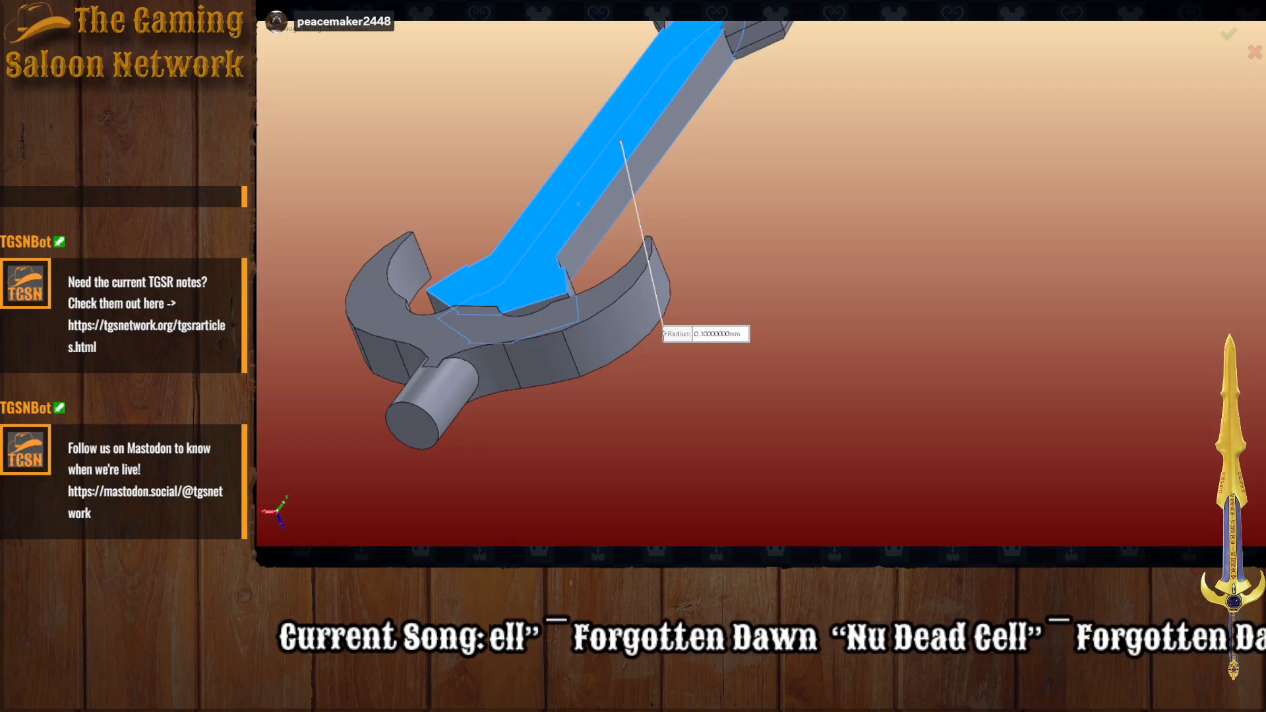
key("Escape")
Step: Start a fillet along the arched seam where the narrow lower blade meets the upper section's notch
scroll(750, 132, "down", 1)
scroll(732, 172, "up", 2)
middle_click_drag(727, 188, 767, 141)
scroll(715, 119, "up", 4)
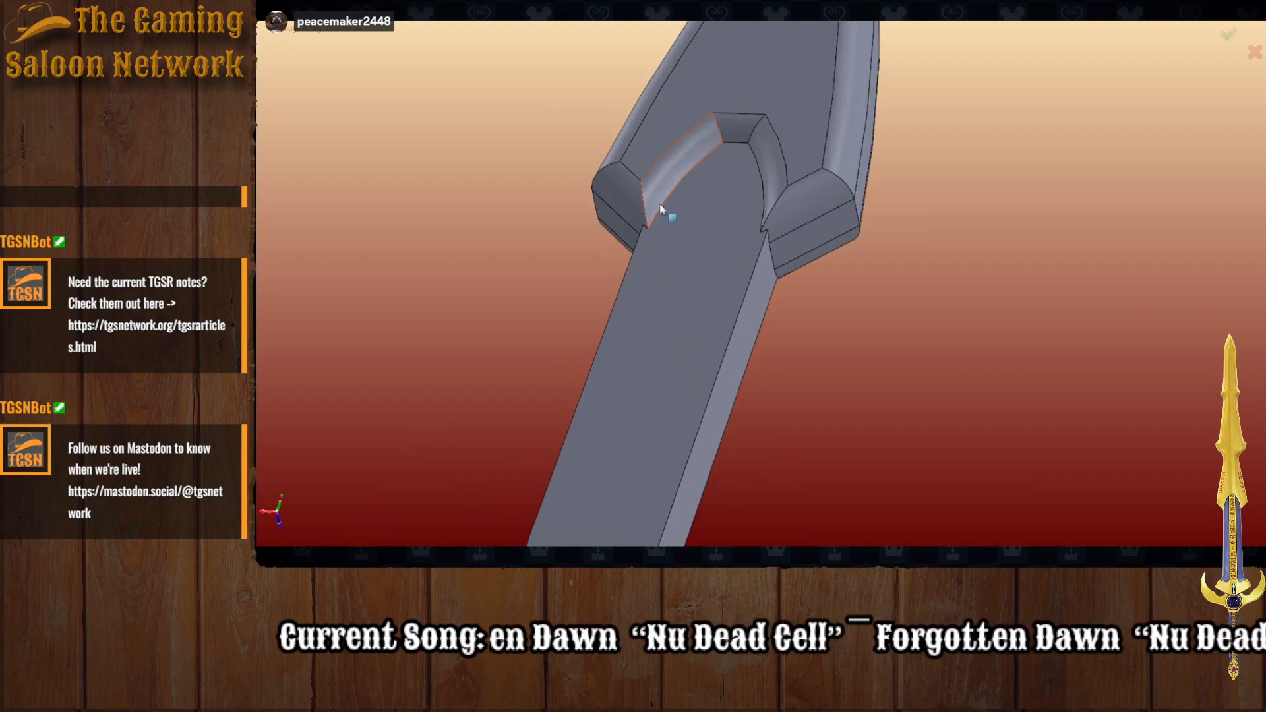
left_click(706, 180)
left_click(736, 141)
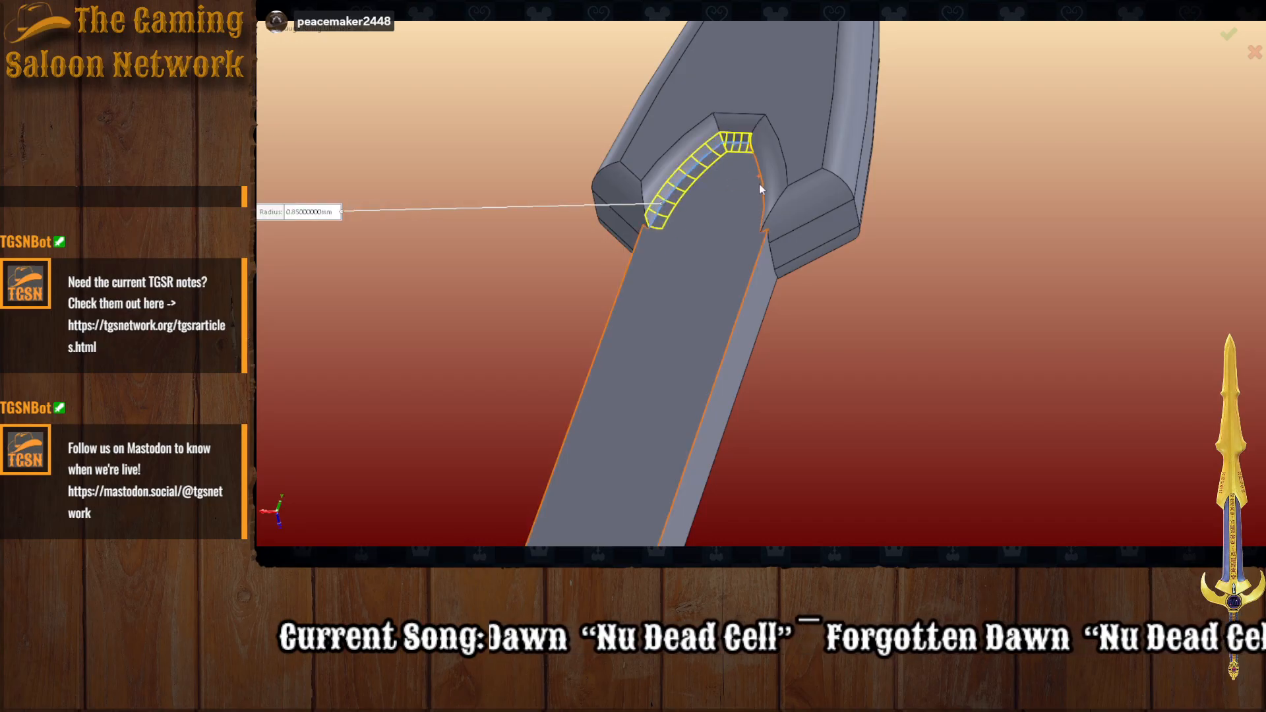
scroll(759, 238, "up", 5)
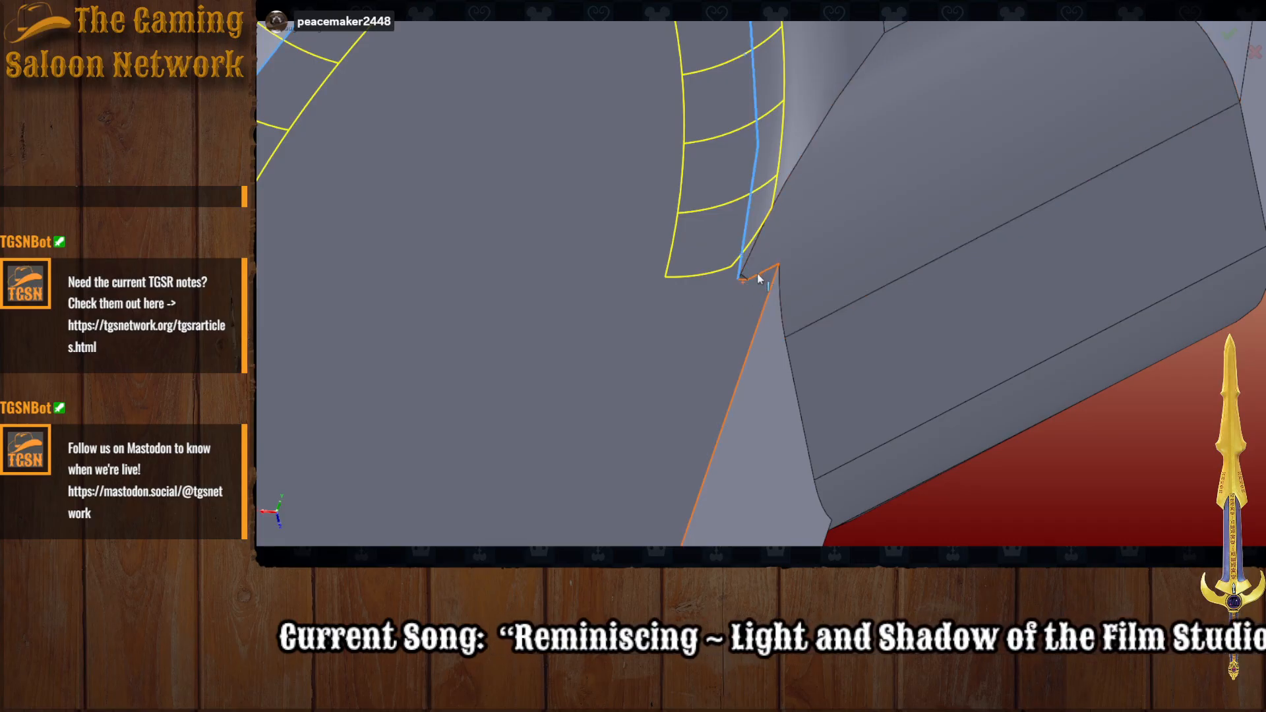
Step: Add the tiny corner edges at both ends of the arched seam and the surrounding notch edges to the fillet
left_click(742, 279)
middle_click_drag(735, 288, 670, 257)
left_click(676, 254)
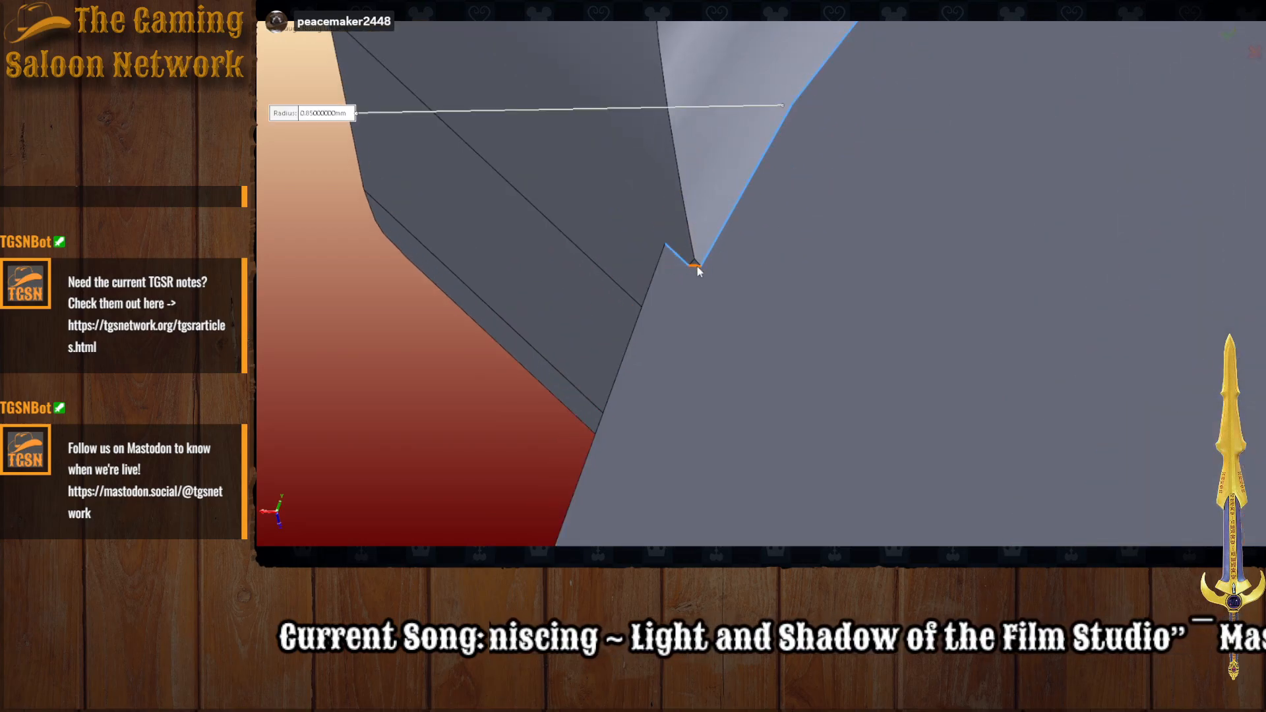
left_click(698, 266)
scroll(770, 284, "up", 8)
middle_click_drag(1004, 381, 851, 370)
left_click_drag(1002, 456, 725, 142)
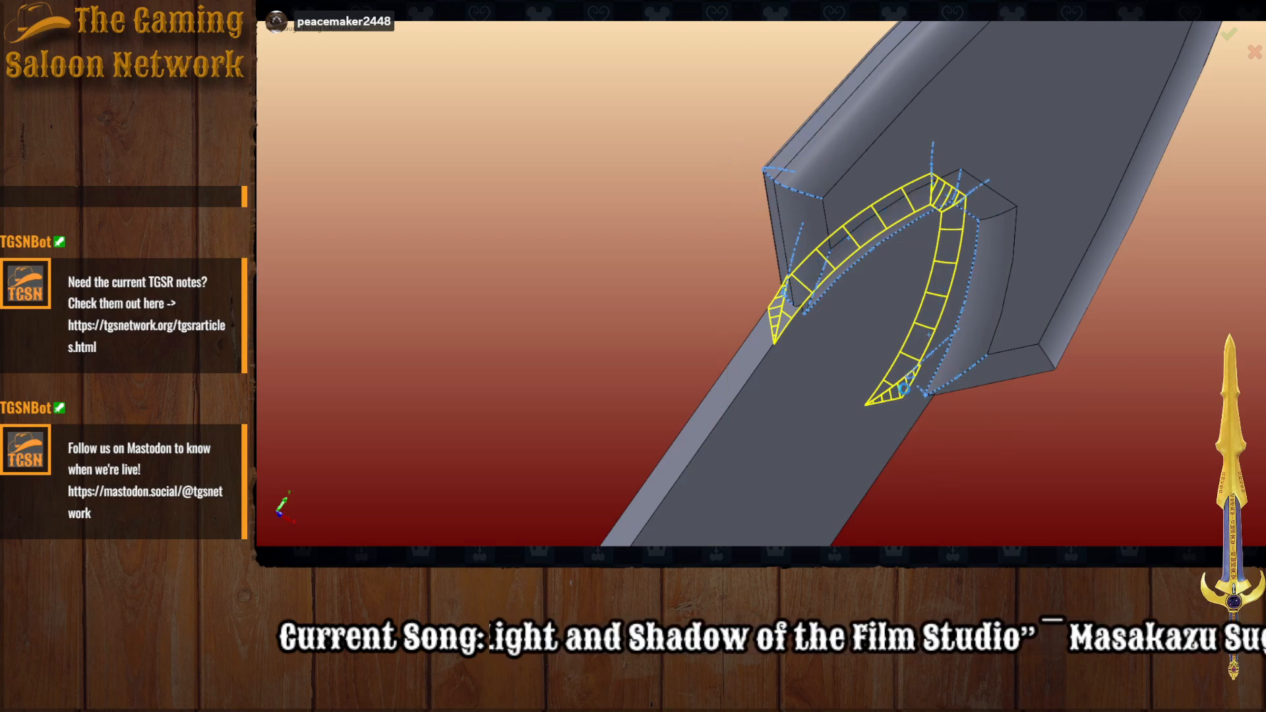
Step: Check the notch fillet's edge selection around the blade and discard the fillet
middle_click_drag(868, 310, 651, 404)
scroll(650, 404, "up", 7)
scroll(544, 303, "down", 4)
scroll(556, 162, "down", 8)
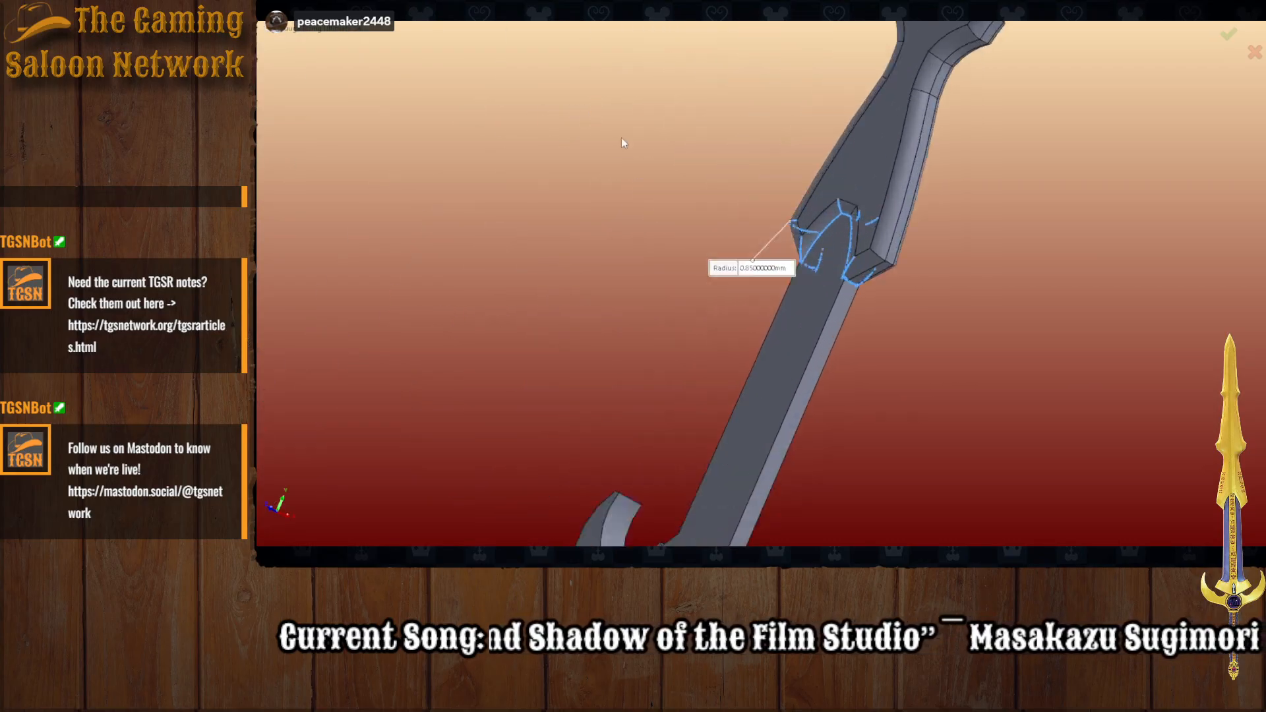
middle_click_drag(870, 396, 868, 370)
scroll(881, 277, "down", 2)
scroll(881, 271, "up", 3)
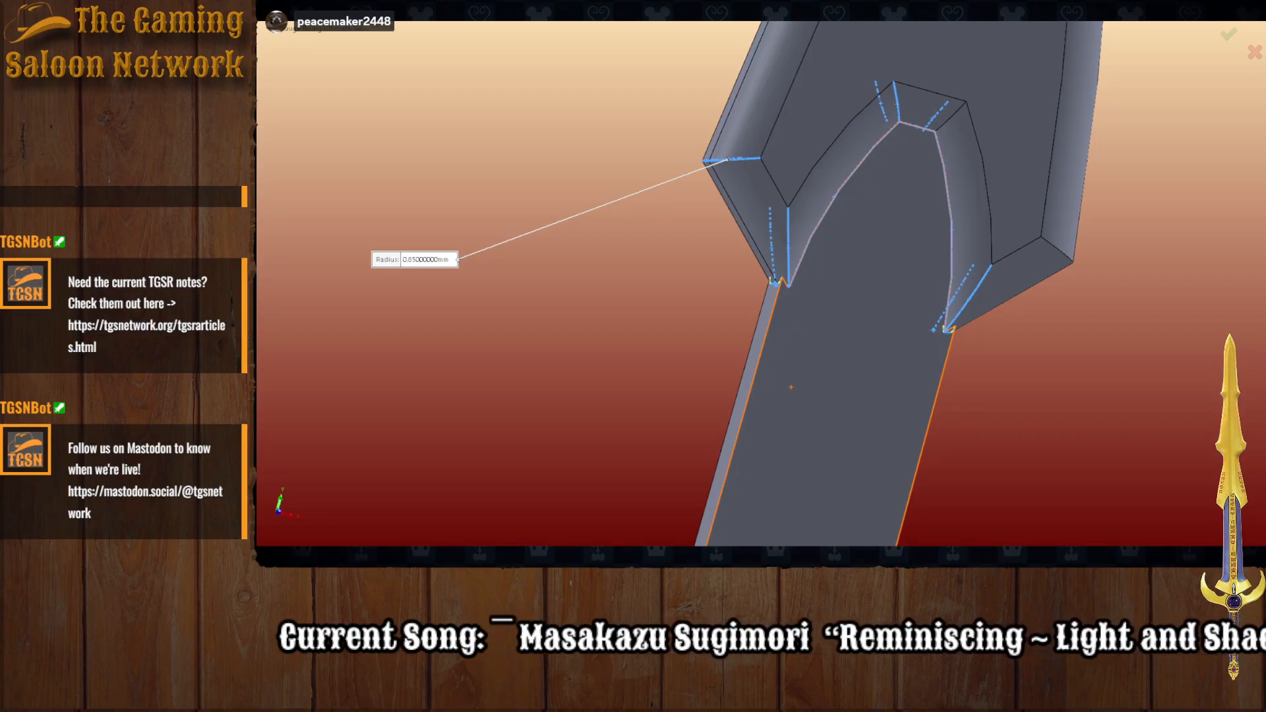
key("Escape")
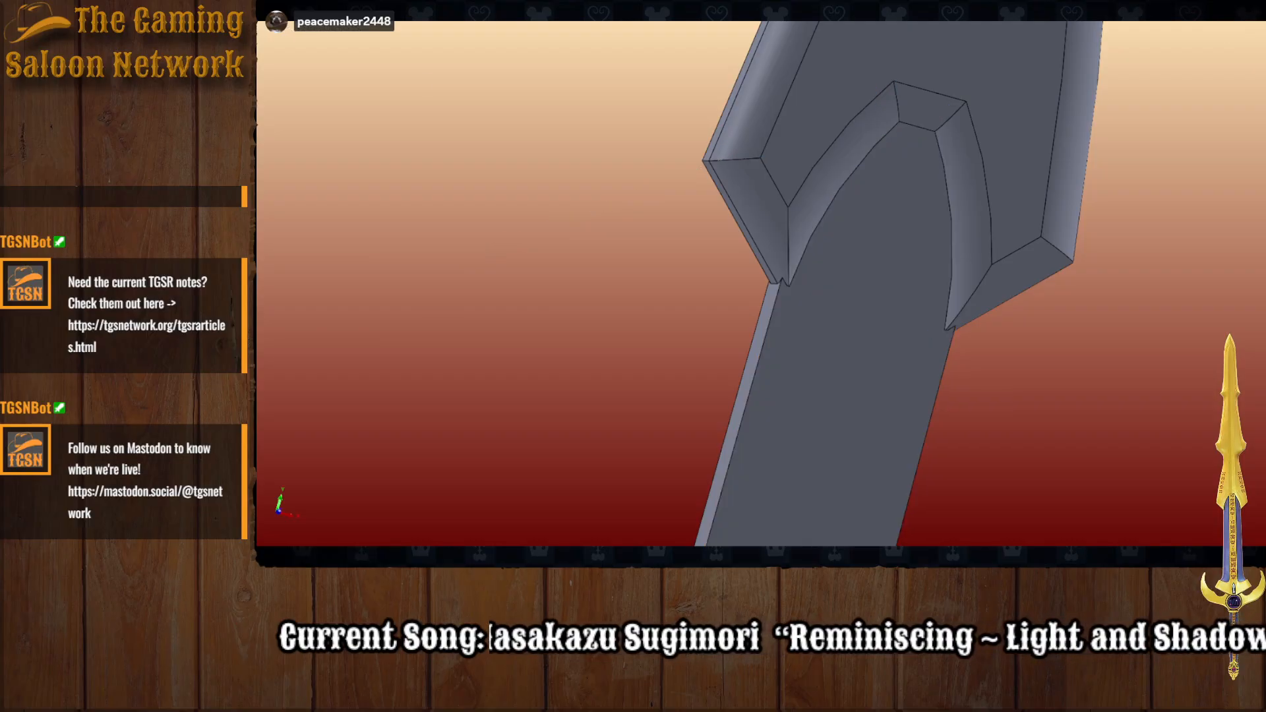
Step: Start a new fillet at the small jagged corner where the notch's side meets the narrow lower blade
scroll(799, 300, "up", 5)
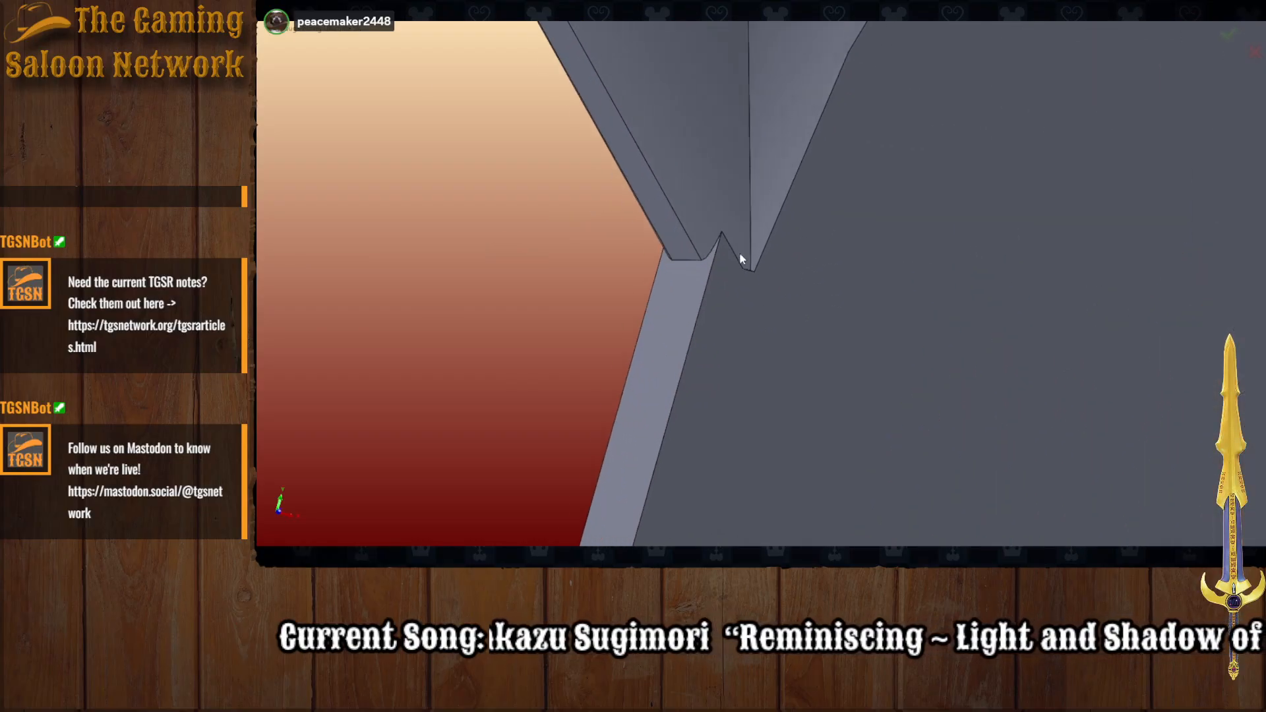
middle_click_drag(750, 278, 1035, 308)
scroll(833, 174, "down", 5)
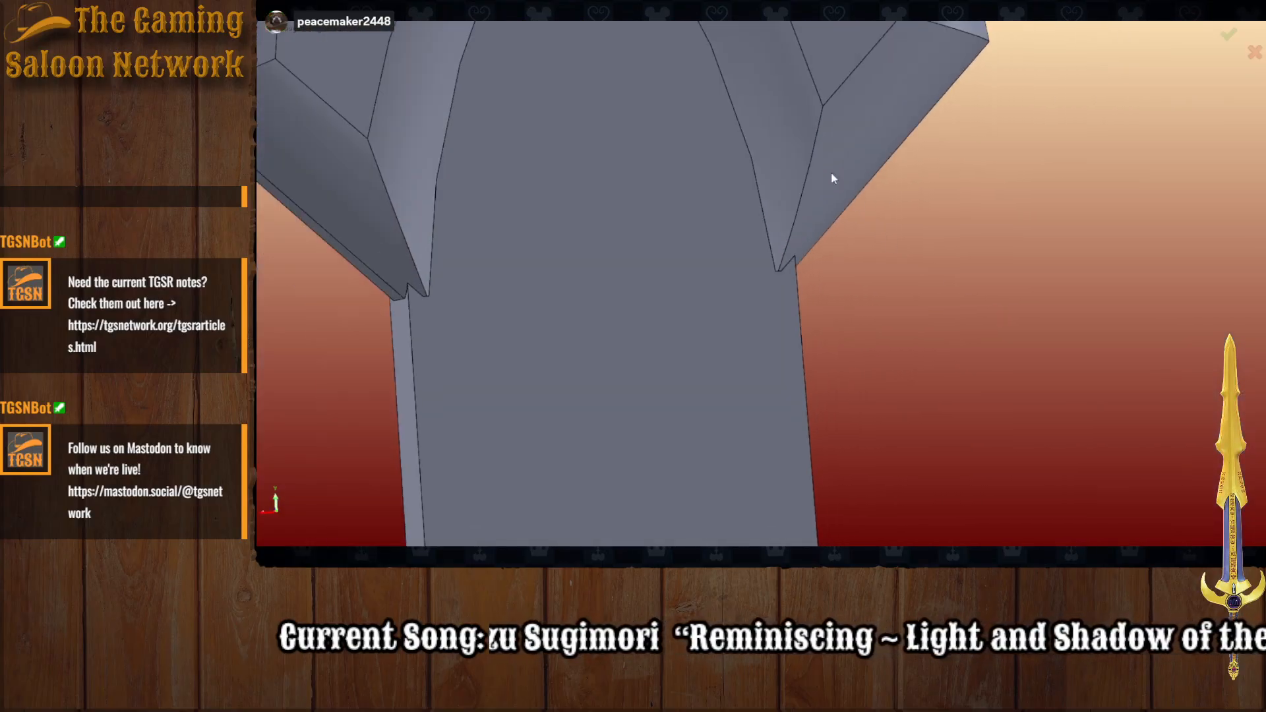
scroll(669, 234, "up", 3)
middle_click_drag(622, 437, 659, 382)
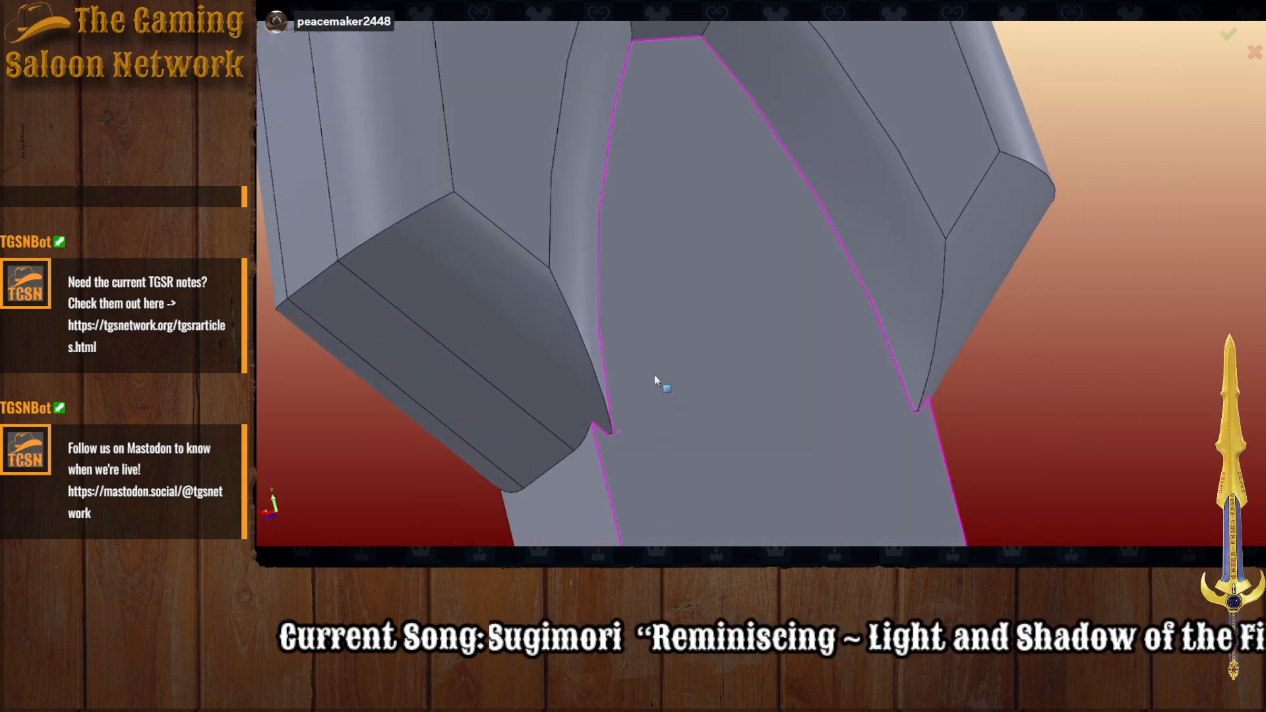
left_click(604, 433)
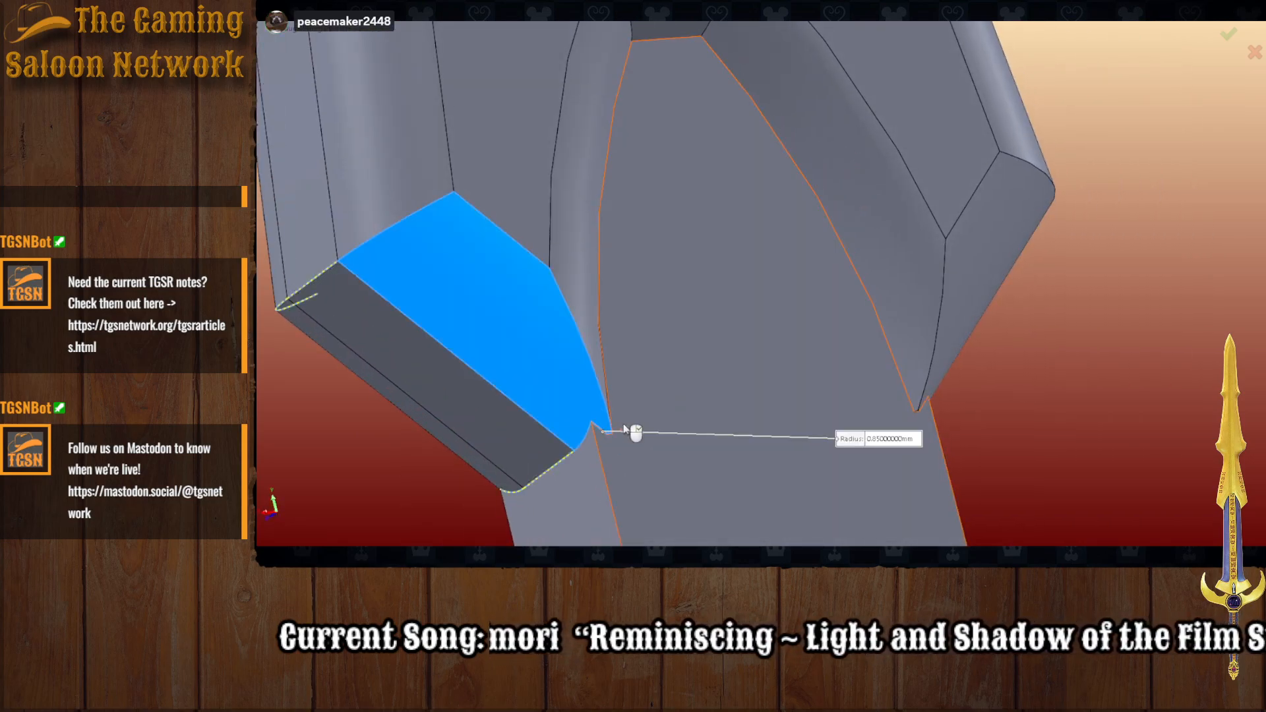
middle_click_drag(620, 414, 579, 412)
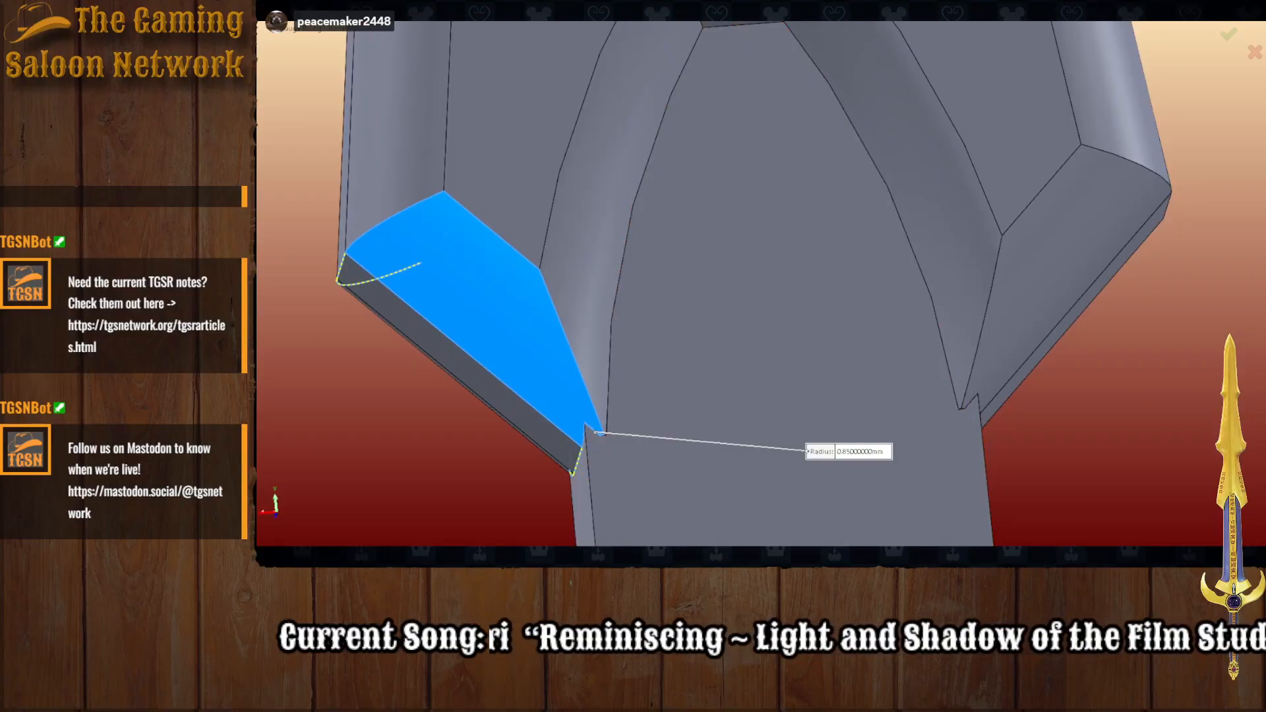
Step: Add the arched seam's curved sides and short crown edge on the blade's front face to the fillet
scroll(602, 467, "down", 5)
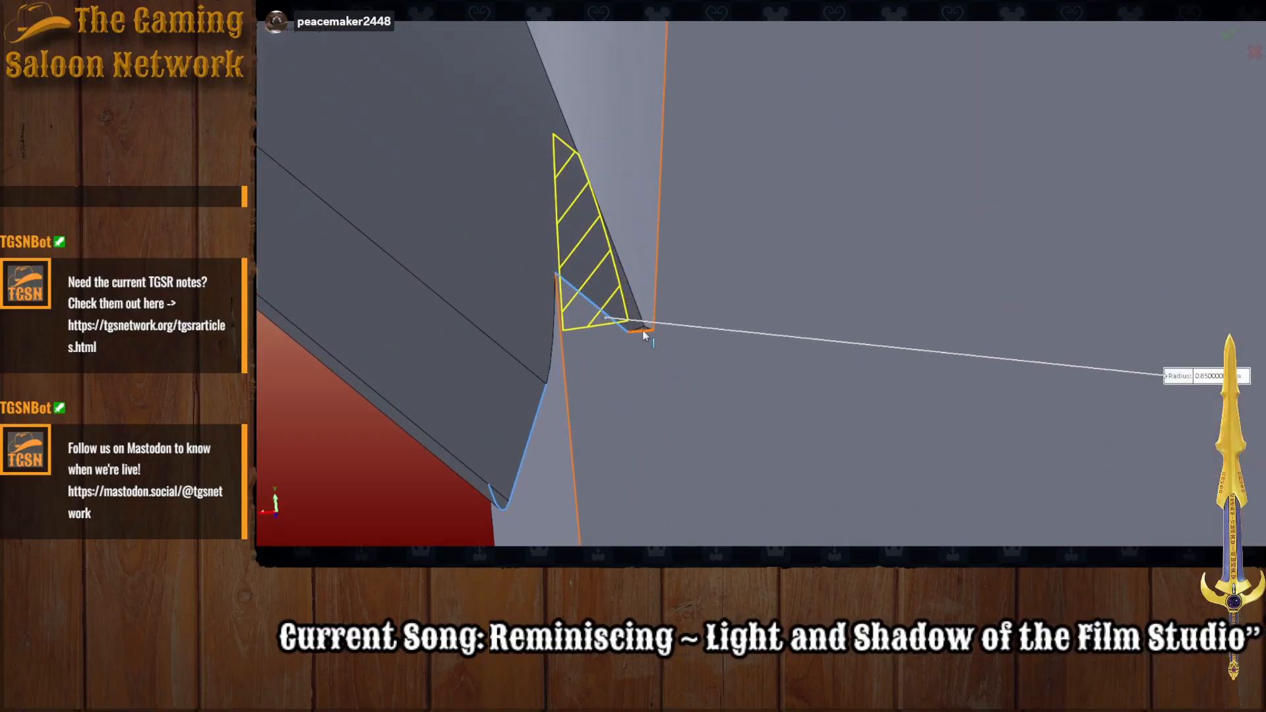
scroll(739, 211, "up", 10)
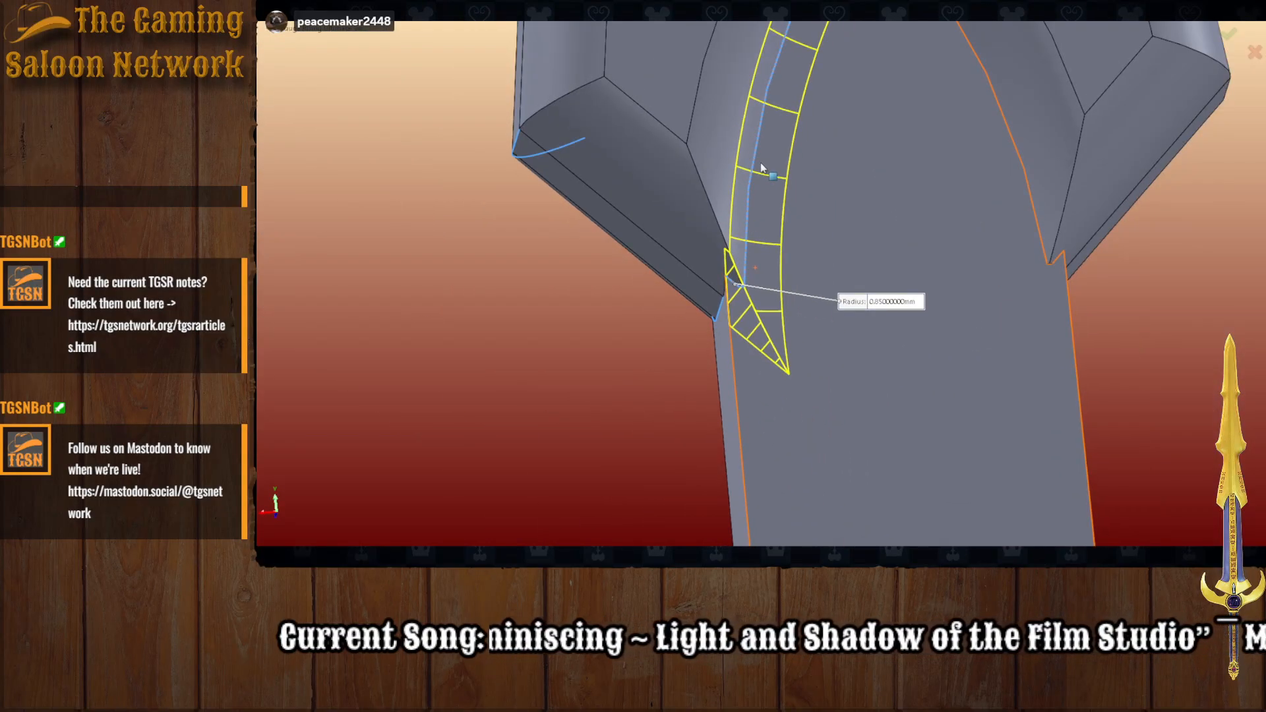
scroll(784, 158, "down", 1)
left_click(849, 145)
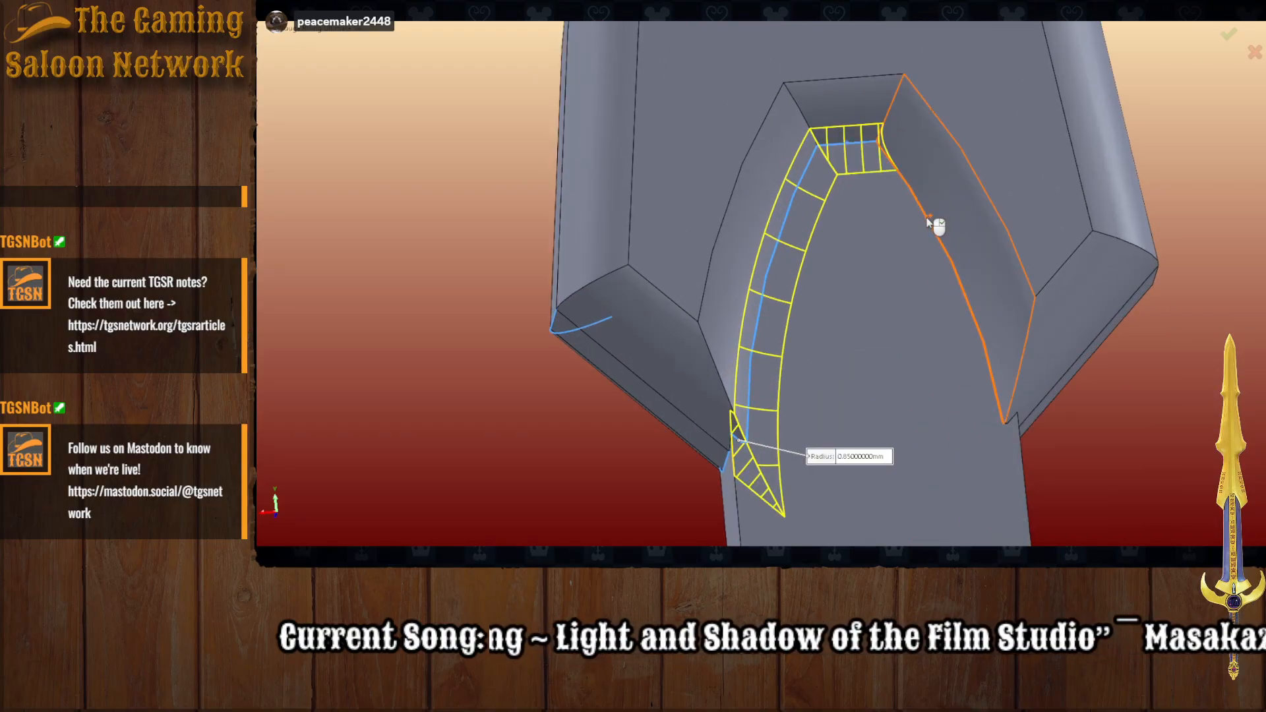
left_click(930, 218)
Step: Add the tiny jagged corner edges at the far end of the front arched seam to the fillet
scroll(998, 472, "up", 2)
scroll(763, 221, "down", 8)
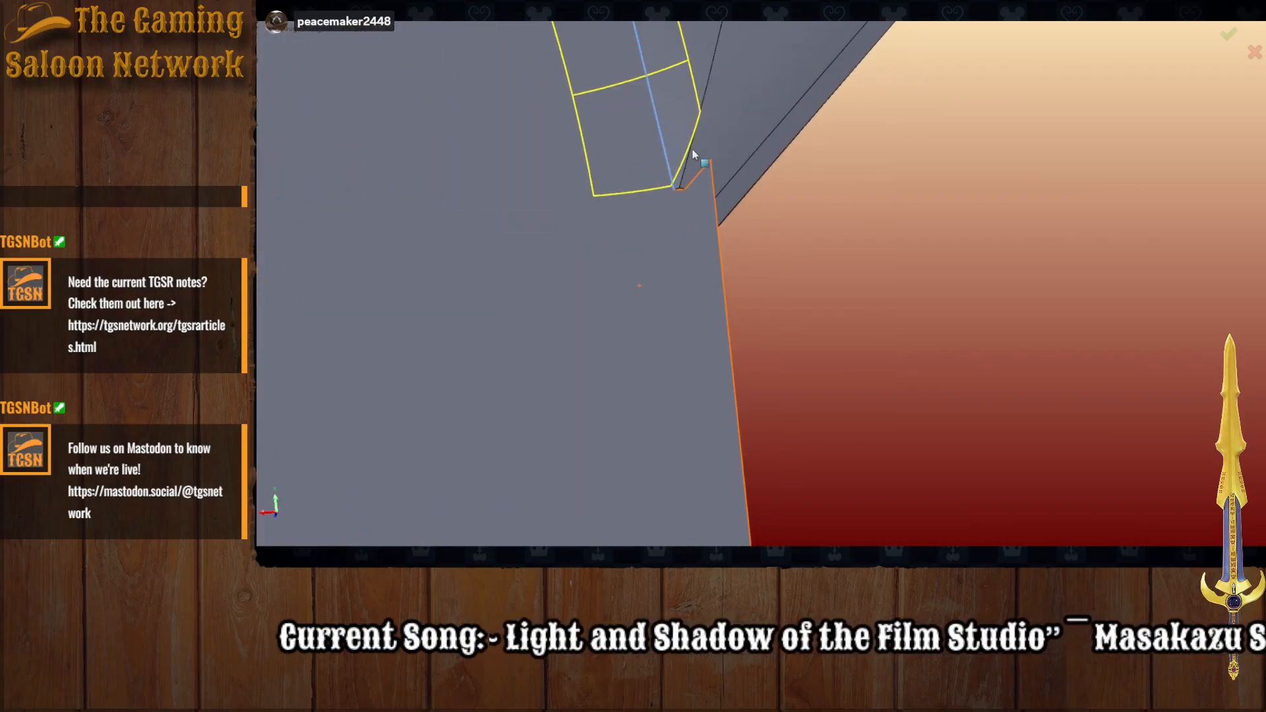
left_click(685, 230)
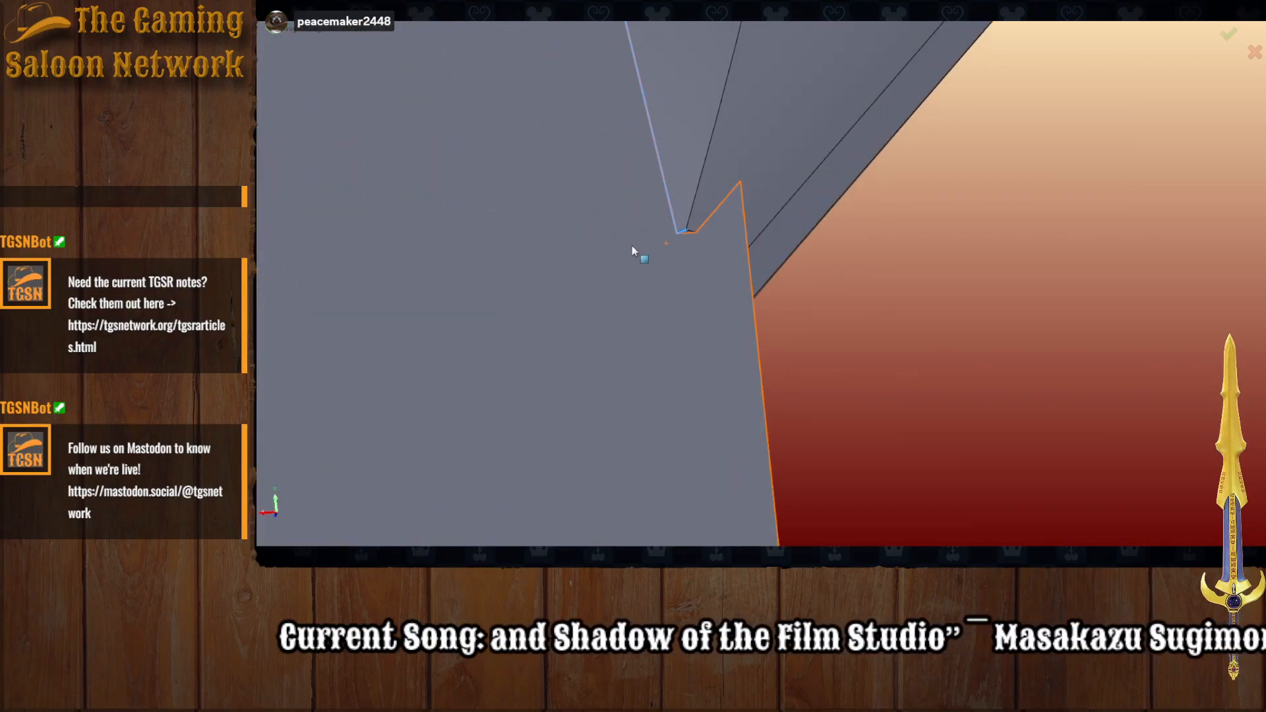
scroll(659, 260, "down", 4)
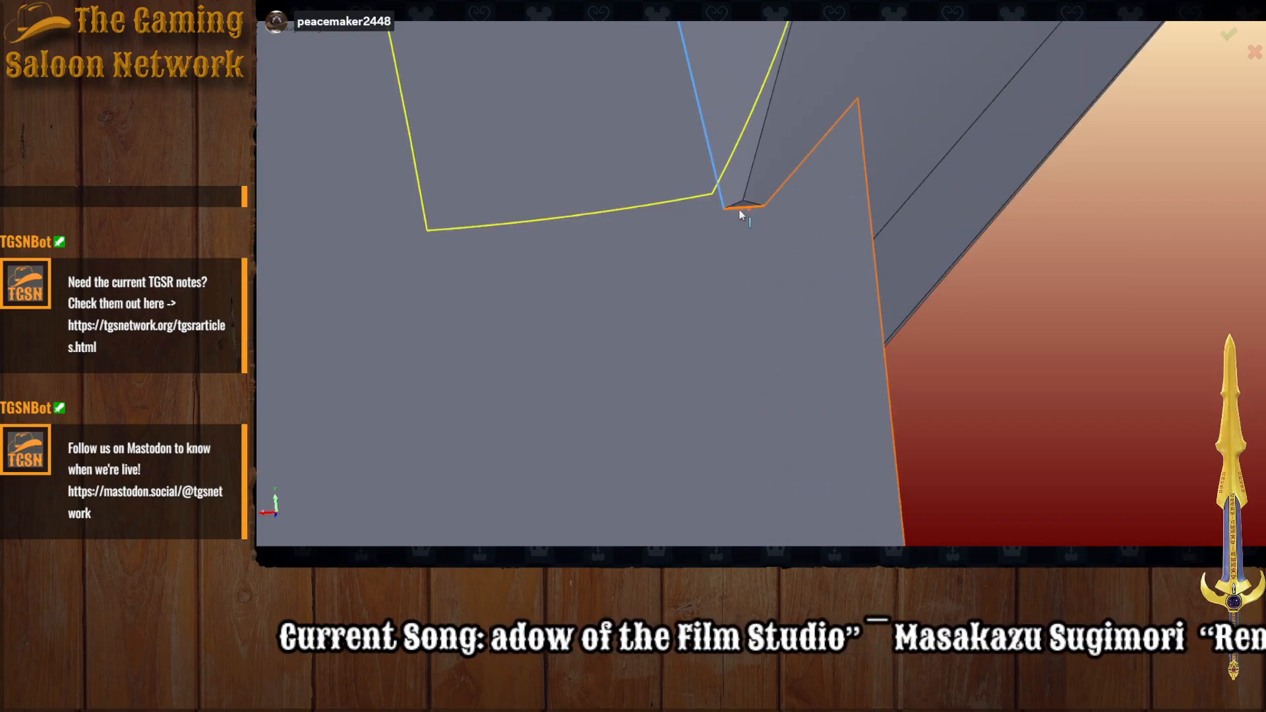
left_click(774, 192)
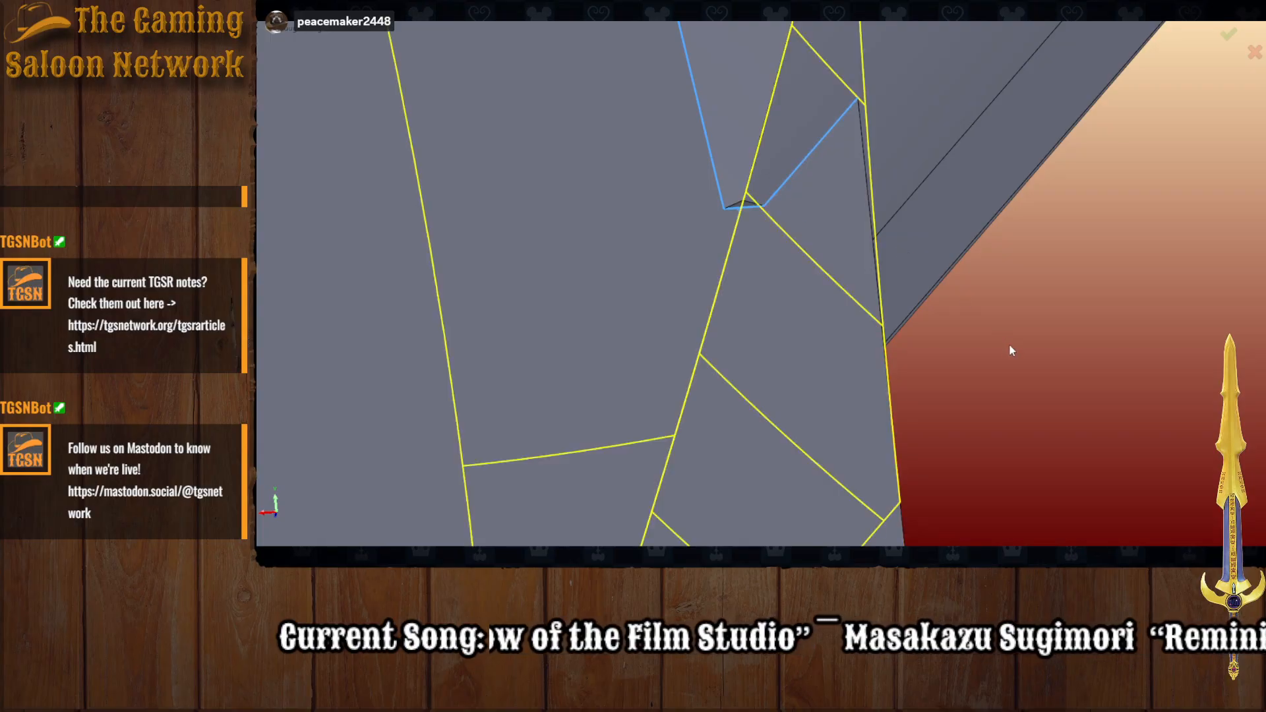
Step: Add the jagged corner edges and the adjoining curved side of the arched seam on the blade's reverse face to the fillet
middle_click_drag(1009, 345, 877, 361)
scroll(542, 329, "up", 10)
scroll(552, 329, "down", 3)
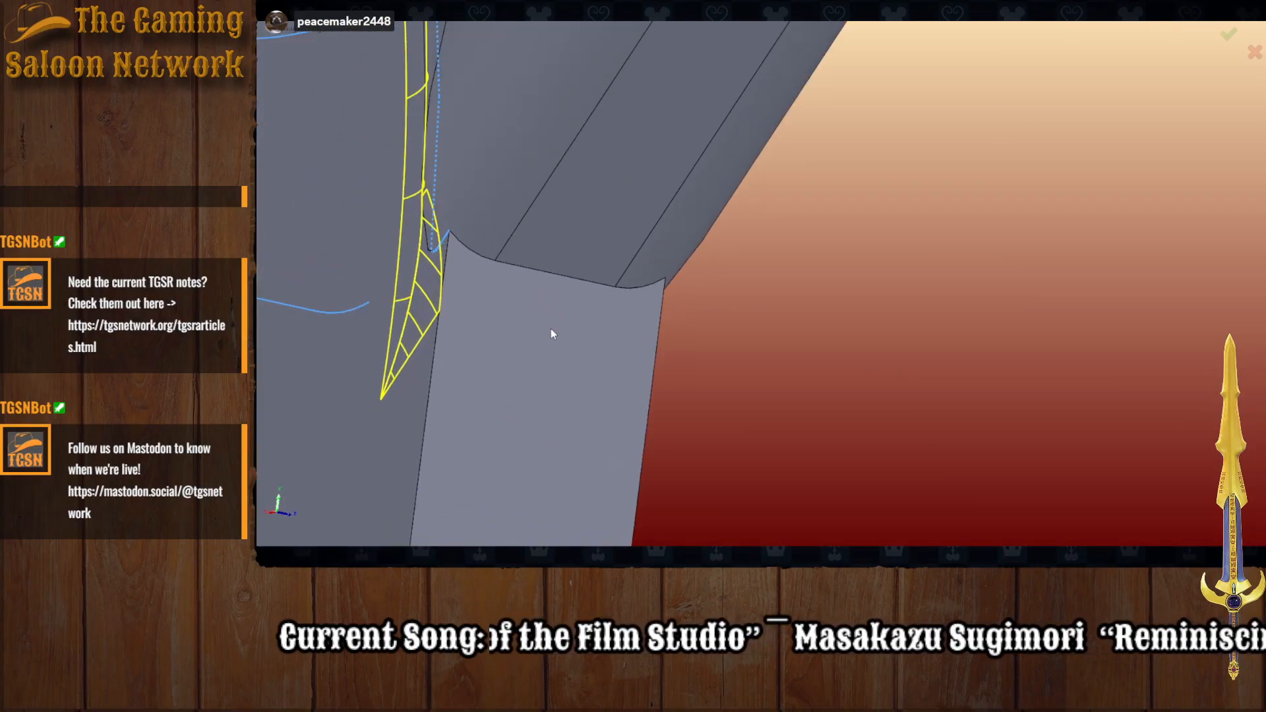
middle_click_drag(465, 261, 686, 315)
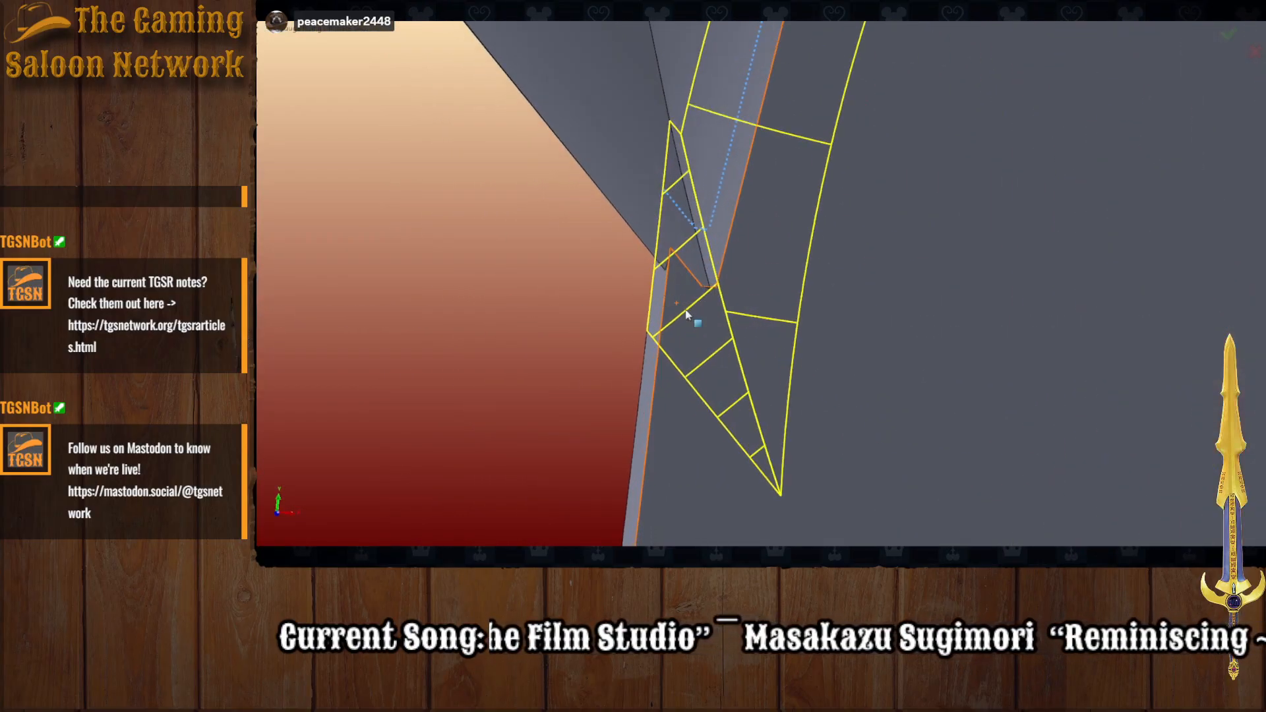
scroll(705, 290, "up", 2)
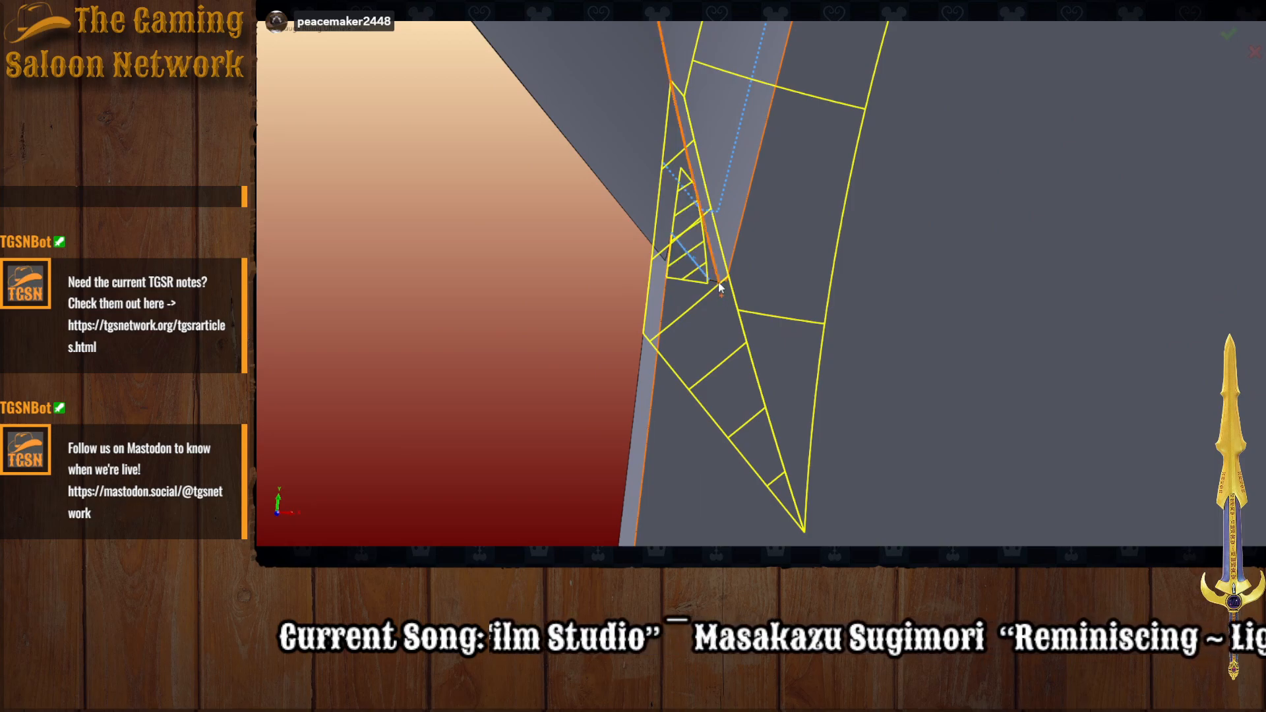
scroll(739, 270, "up", 4)
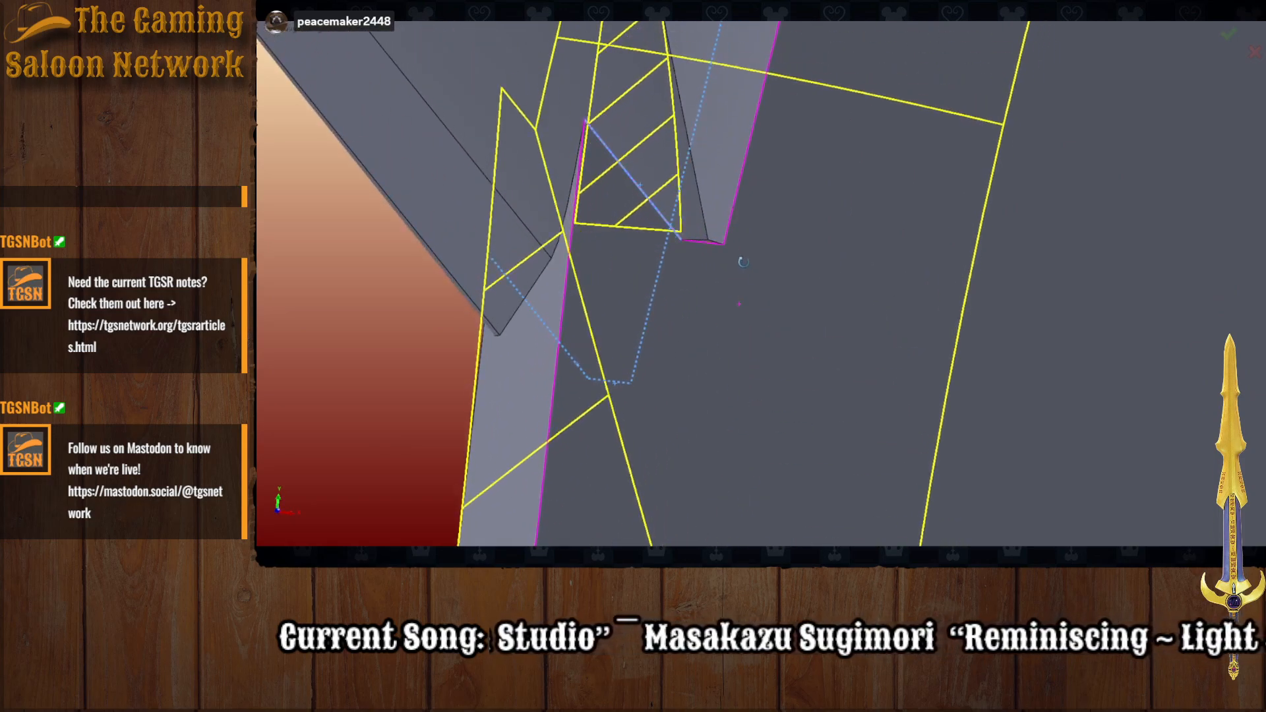
left_click(707, 244)
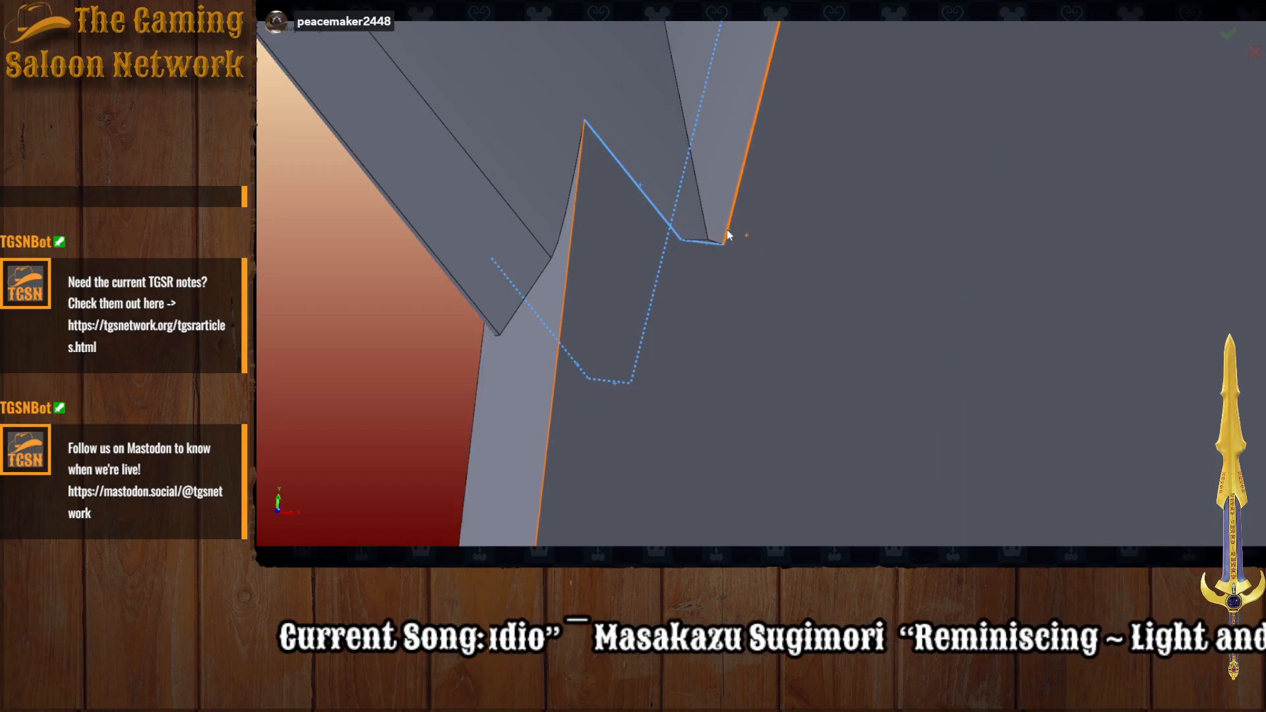
left_click(728, 236)
Step: Add the reverse seam's crown edge, opposite curved side and small jagged corner edges to the fillet
scroll(857, 168, "down", 6)
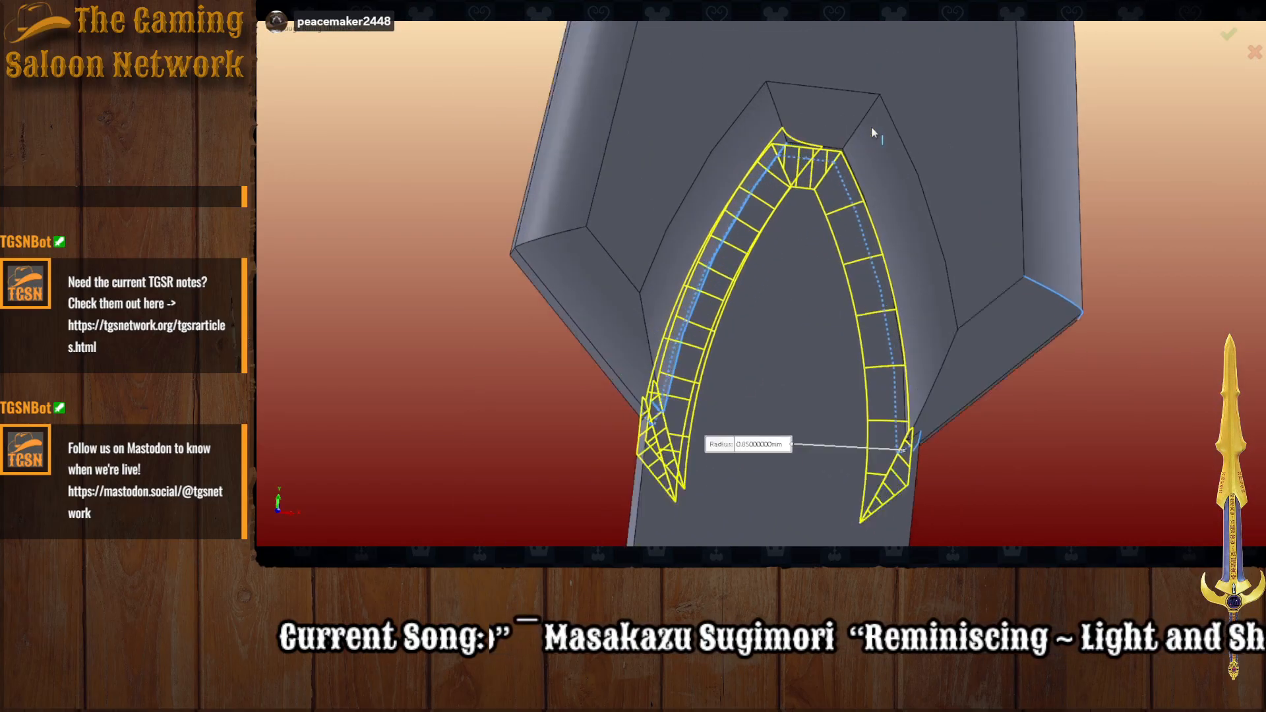
scroll(872, 132, "up", 3)
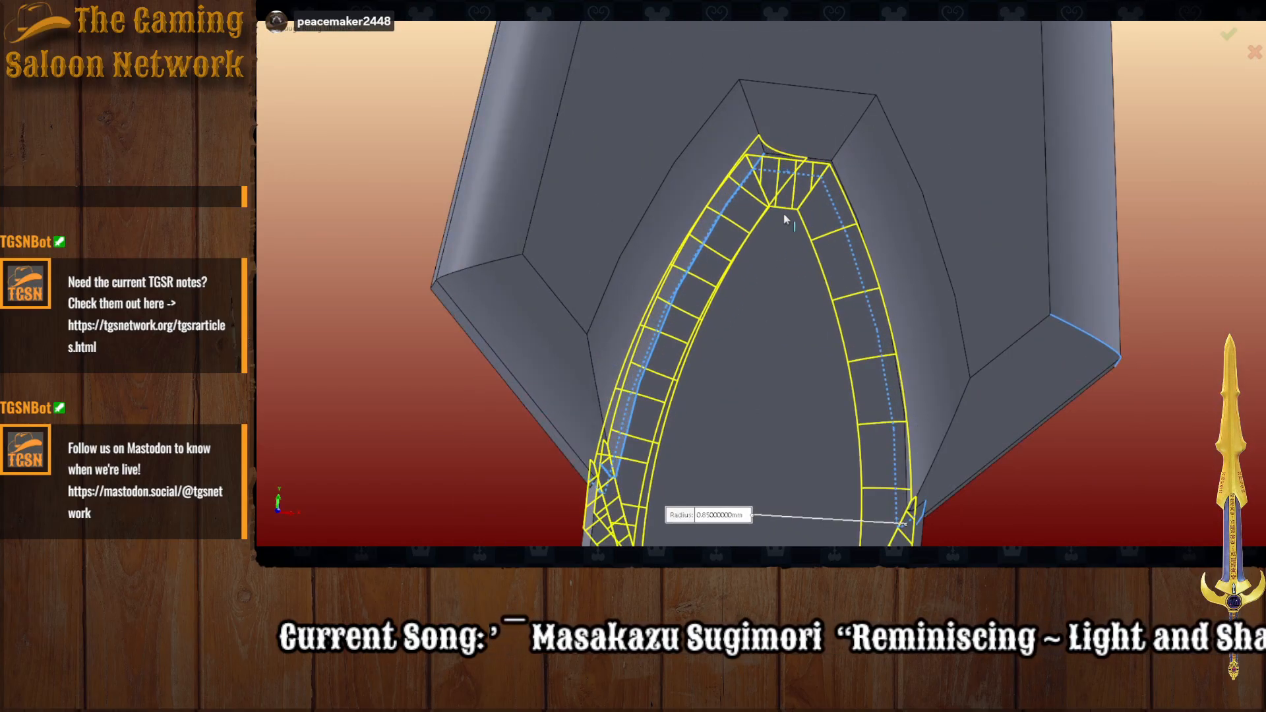
left_click(812, 160)
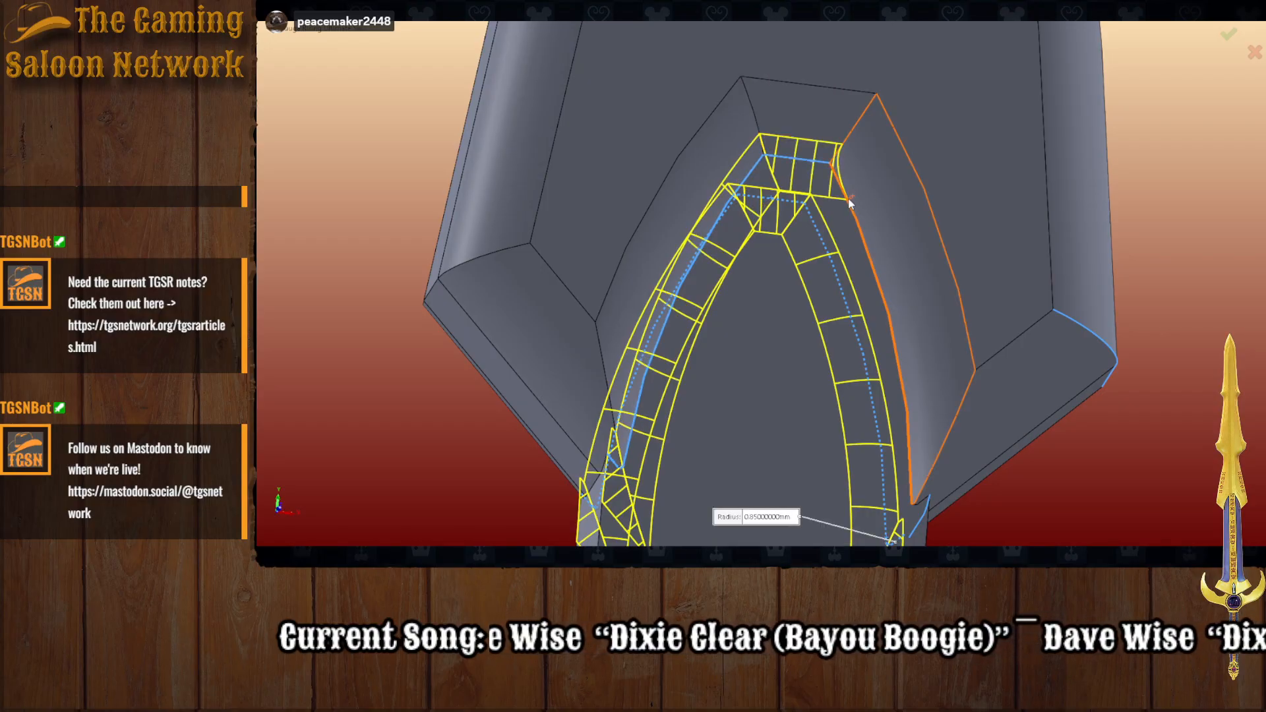
left_click(850, 201)
scroll(884, 419, "up", 5)
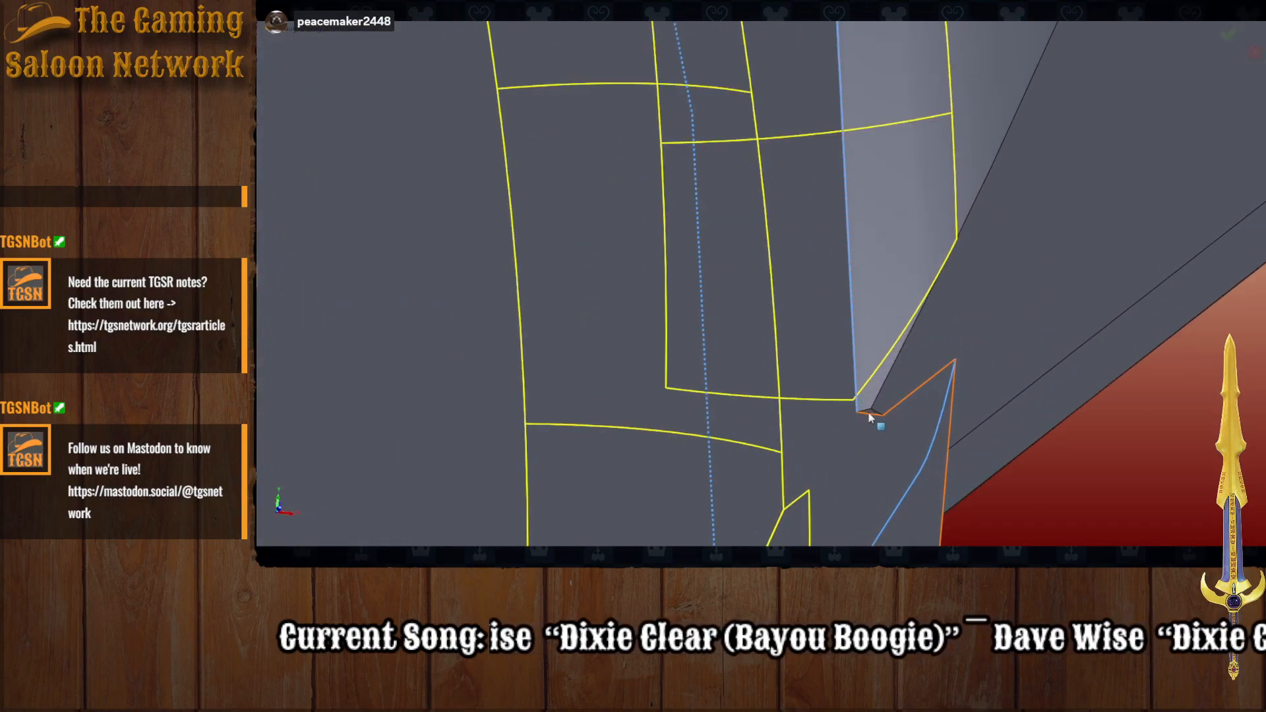
left_click(869, 416)
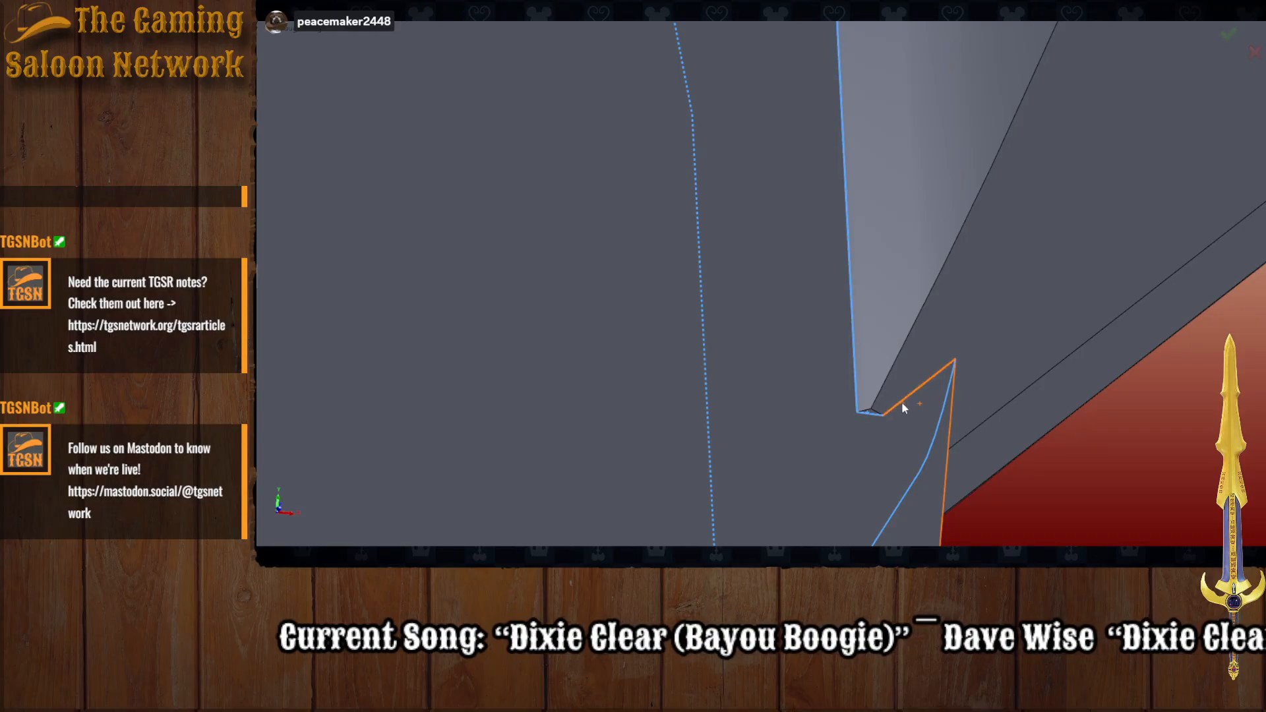
scroll(992, 503, "down", 3)
Step: Set the seam fillet's radius to 0.5 mm and apply it
scroll(985, 500, "down", 6)
middle_click_drag(818, 399, 870, 372)
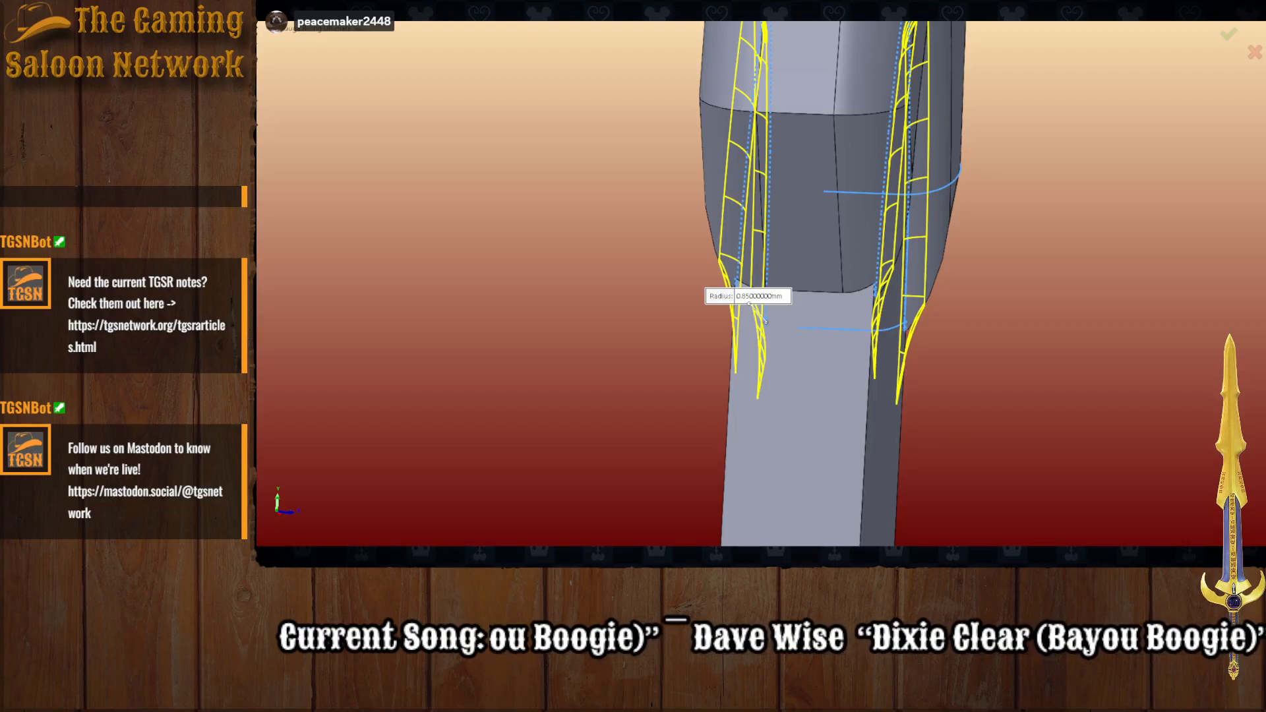
key("Return")
key("Return")
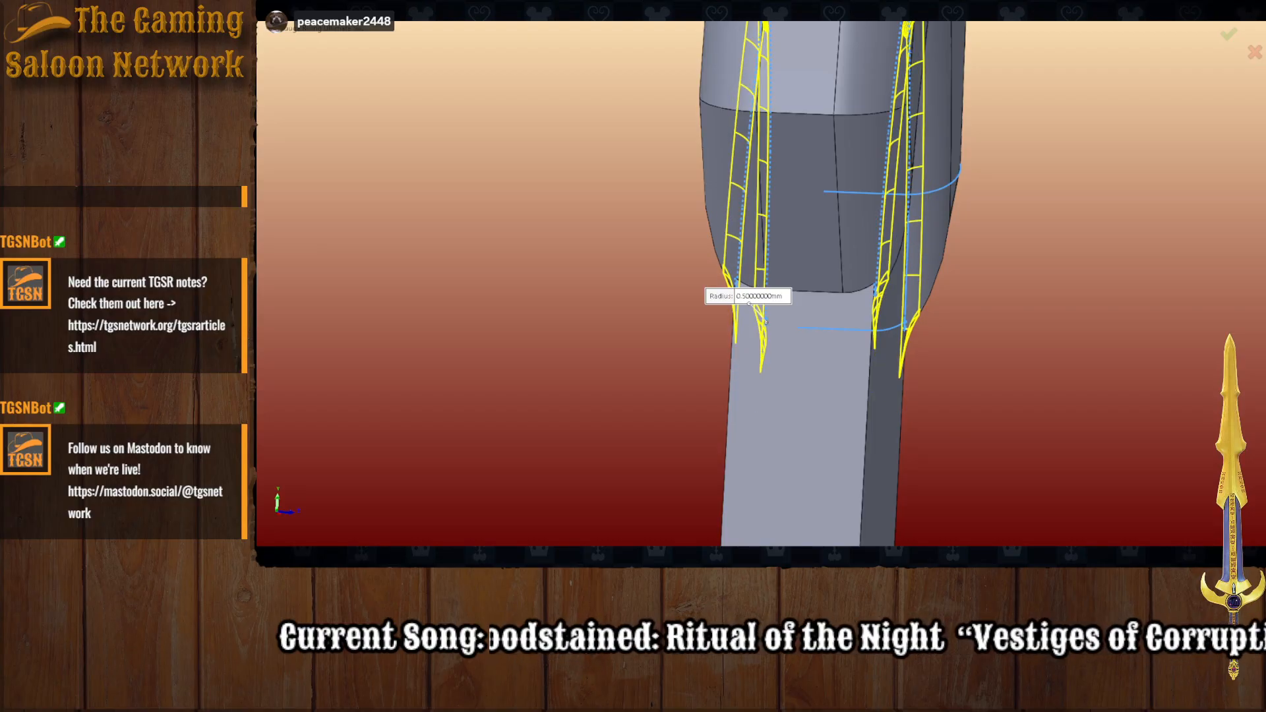
middle_click_drag(408, 477, 468, 430)
key("Return")
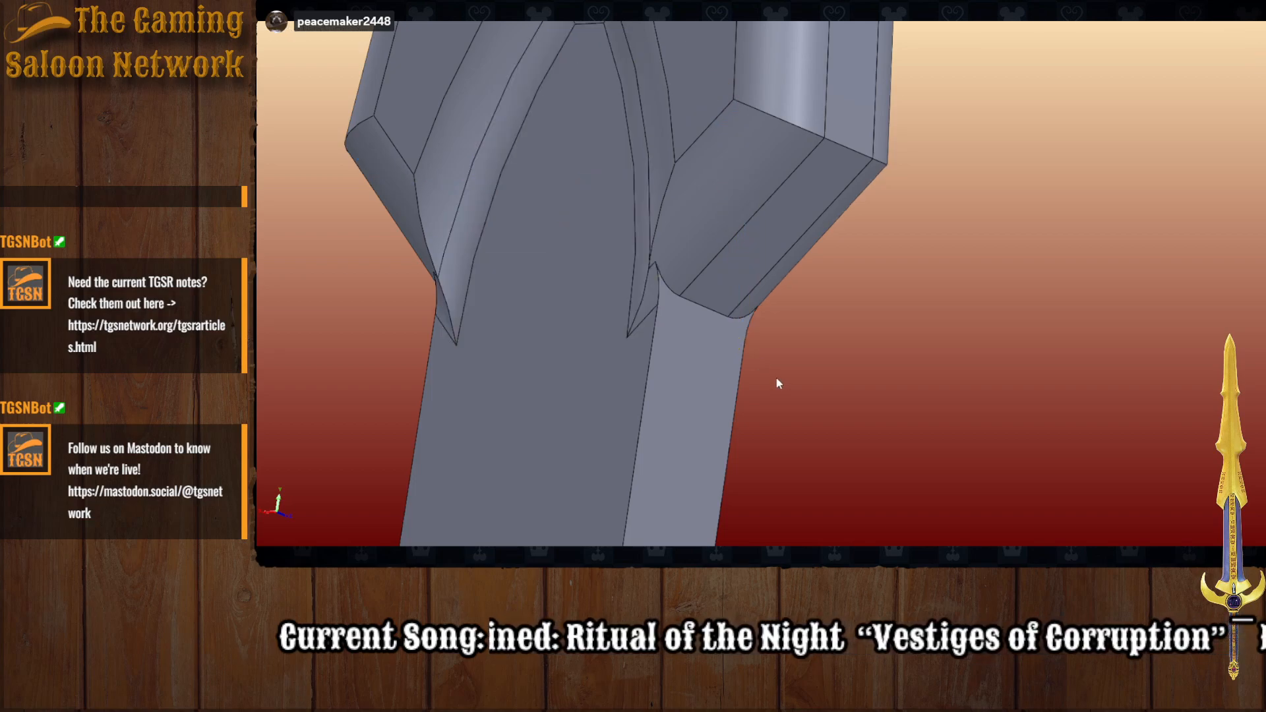
Step: Fillet the edges where the upper section meets the lower blade's narrow sides with a 0.5 mm radius
middle_click_drag(777, 383, 706, 370)
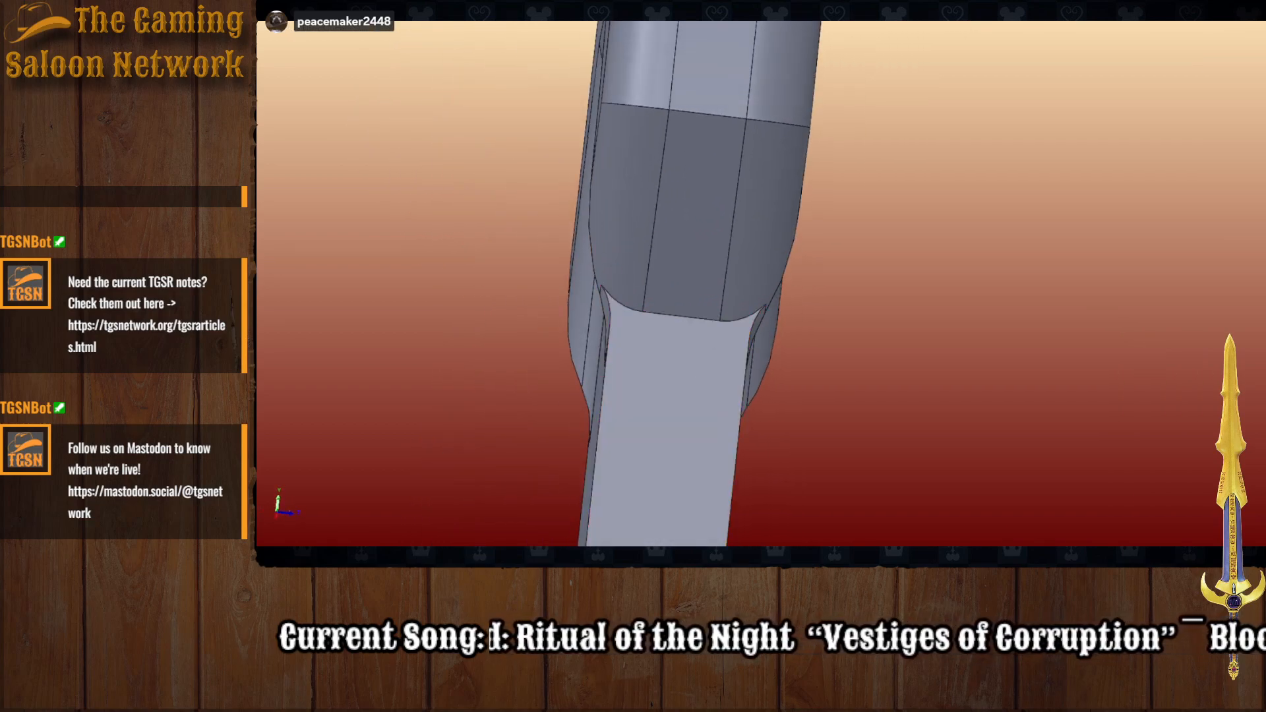
key("Return")
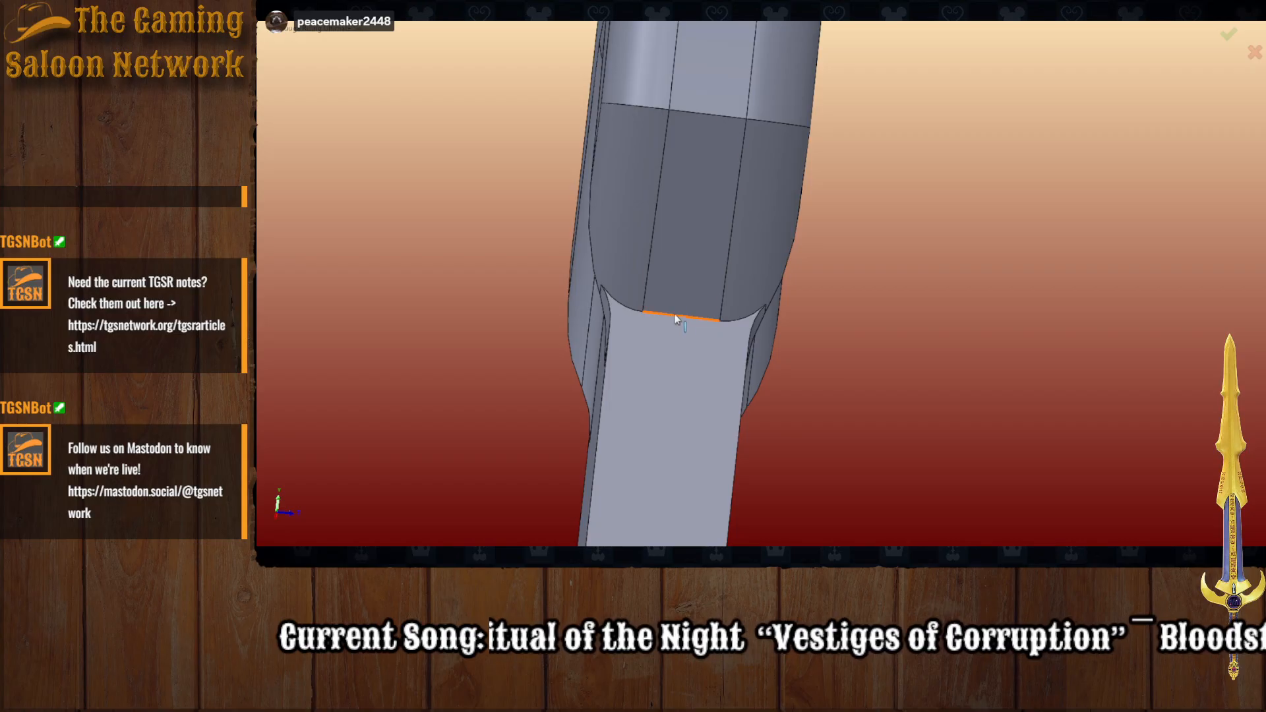
left_click(670, 315)
middle_click_drag(624, 322, 824, 407)
left_click(959, 400)
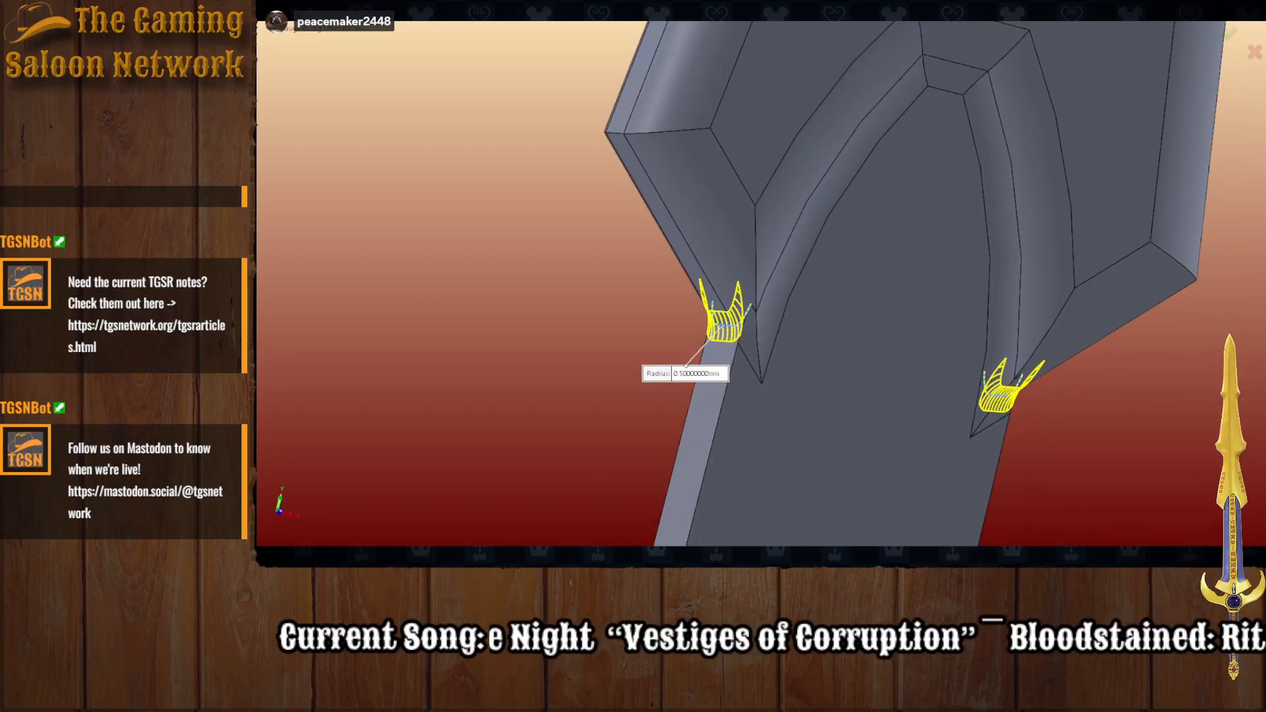
scroll(622, 310, "up", 7)
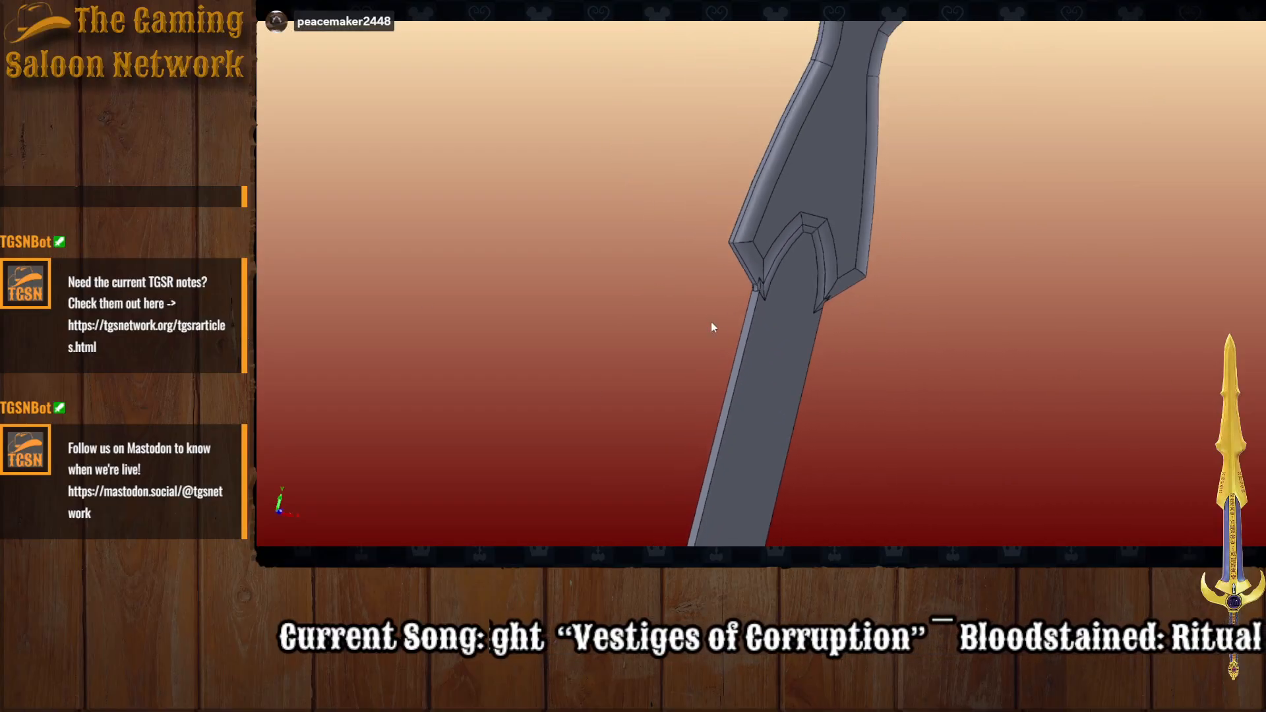
Step: Start a fillet on the four long edges of the narrow lower blade
middle_click_drag(711, 323, 759, 286)
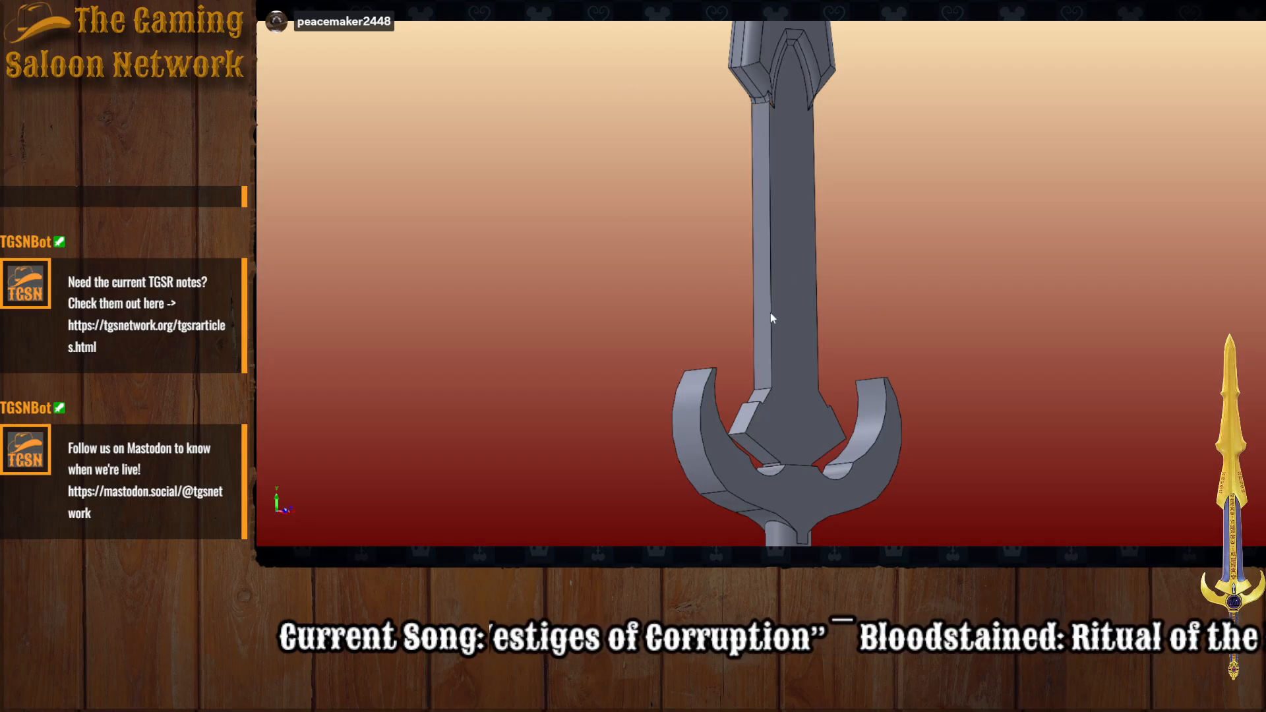
left_click(771, 317)
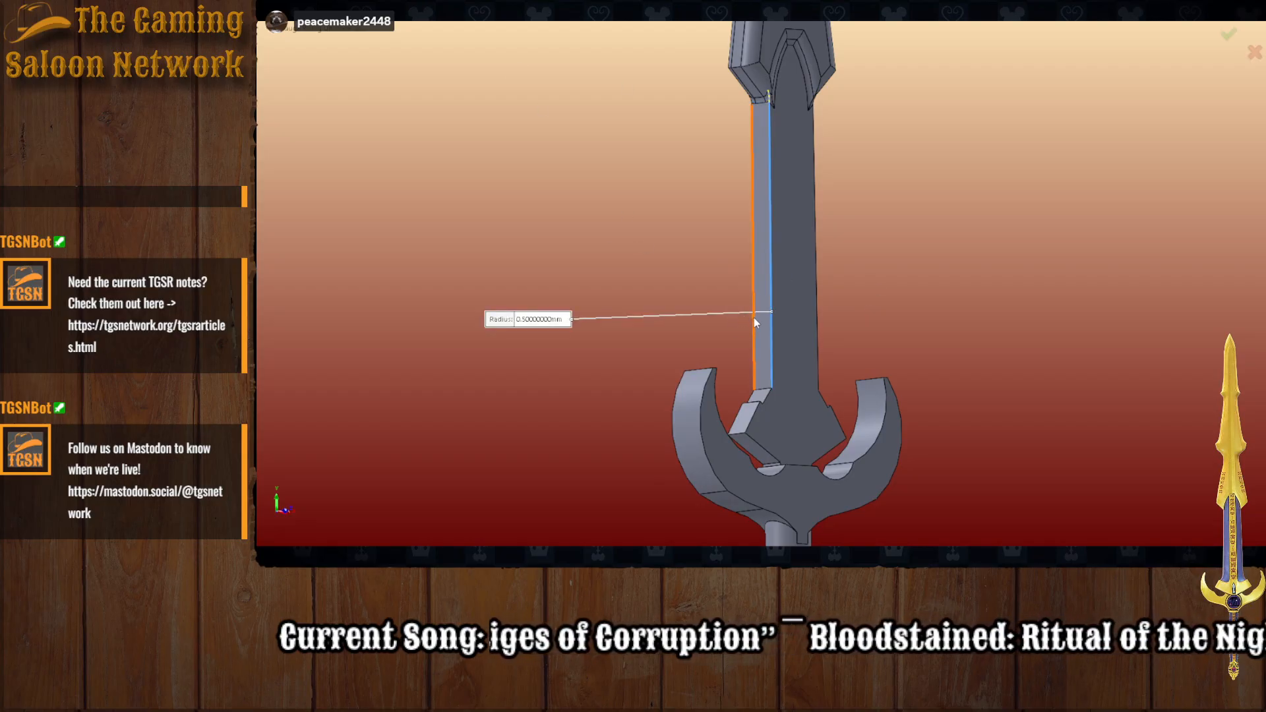
middle_click_drag(692, 311, 1036, 333)
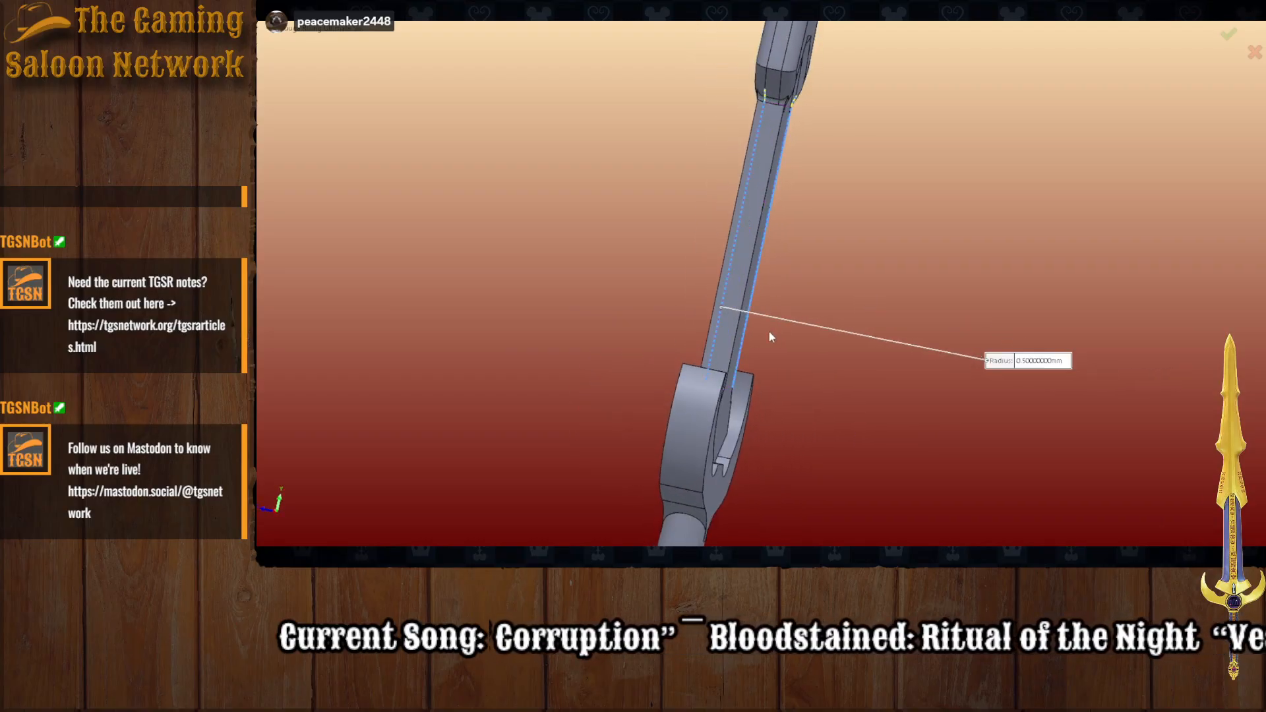
left_click(736, 334)
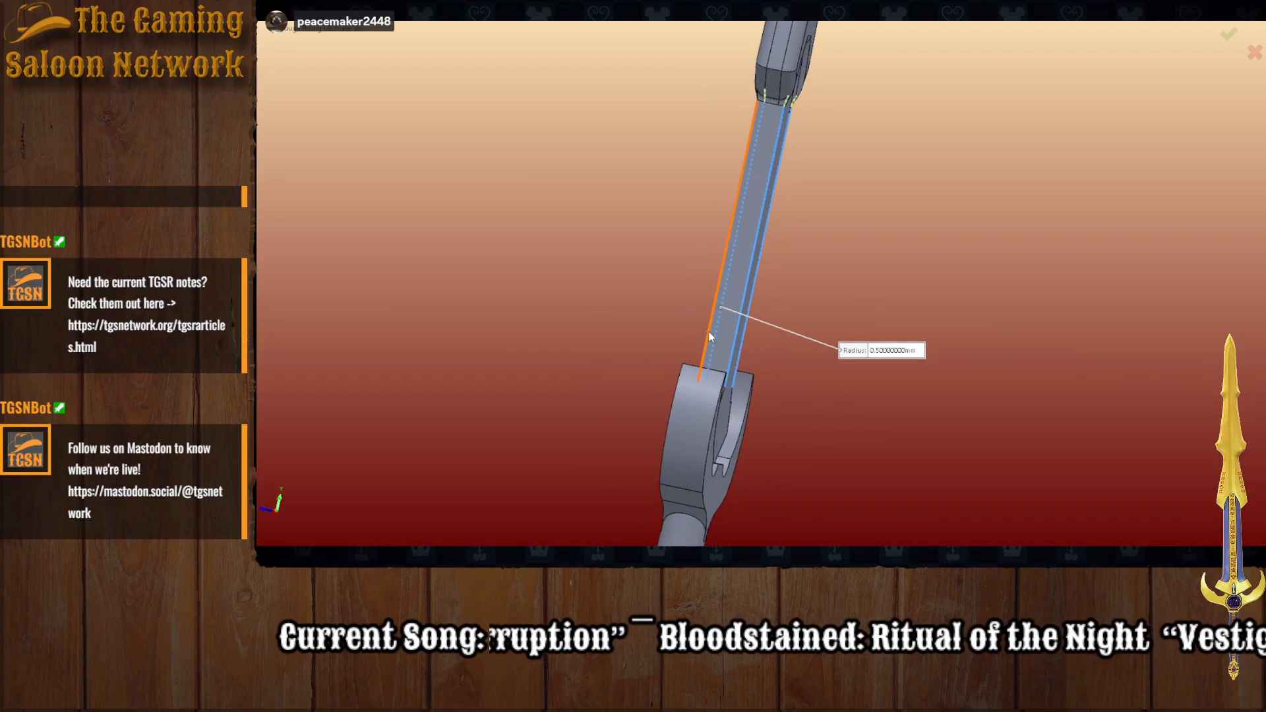
left_click(709, 337)
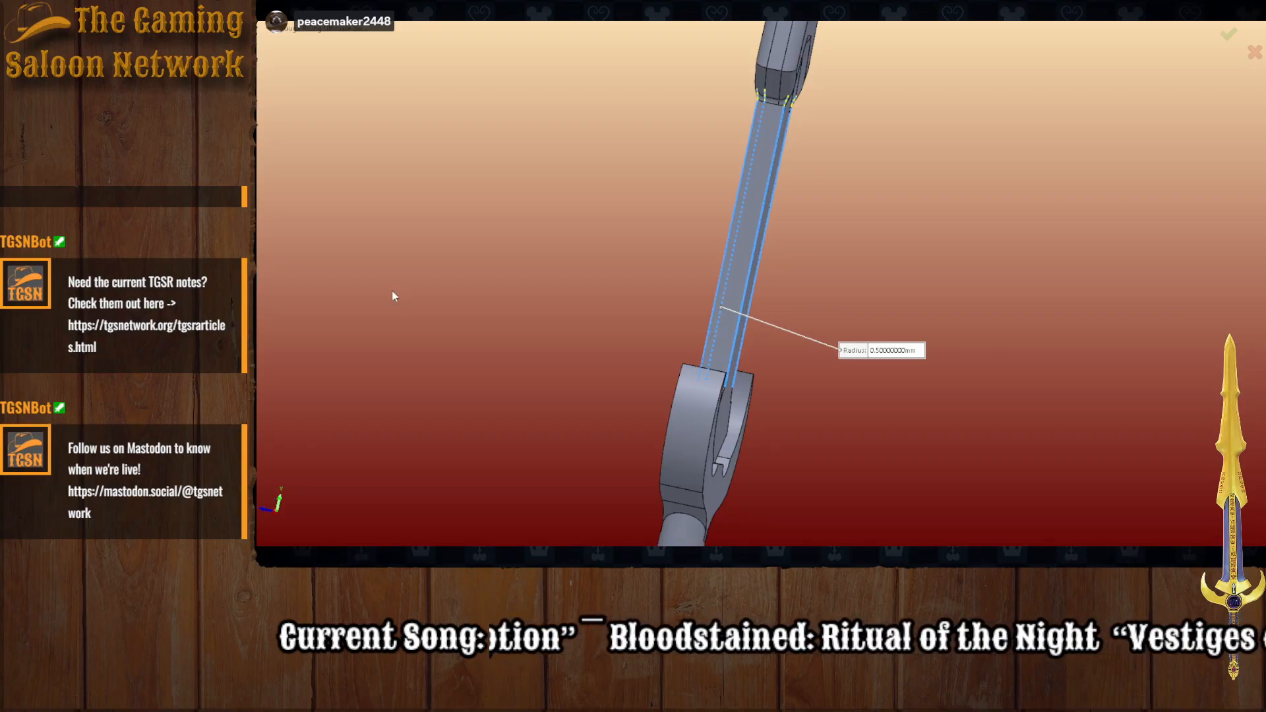
Step: Try radii of 0.2, 0.3 and 0.4 mm for the fillet on the lower blade's long edges
key("BackSpace")
type("2")
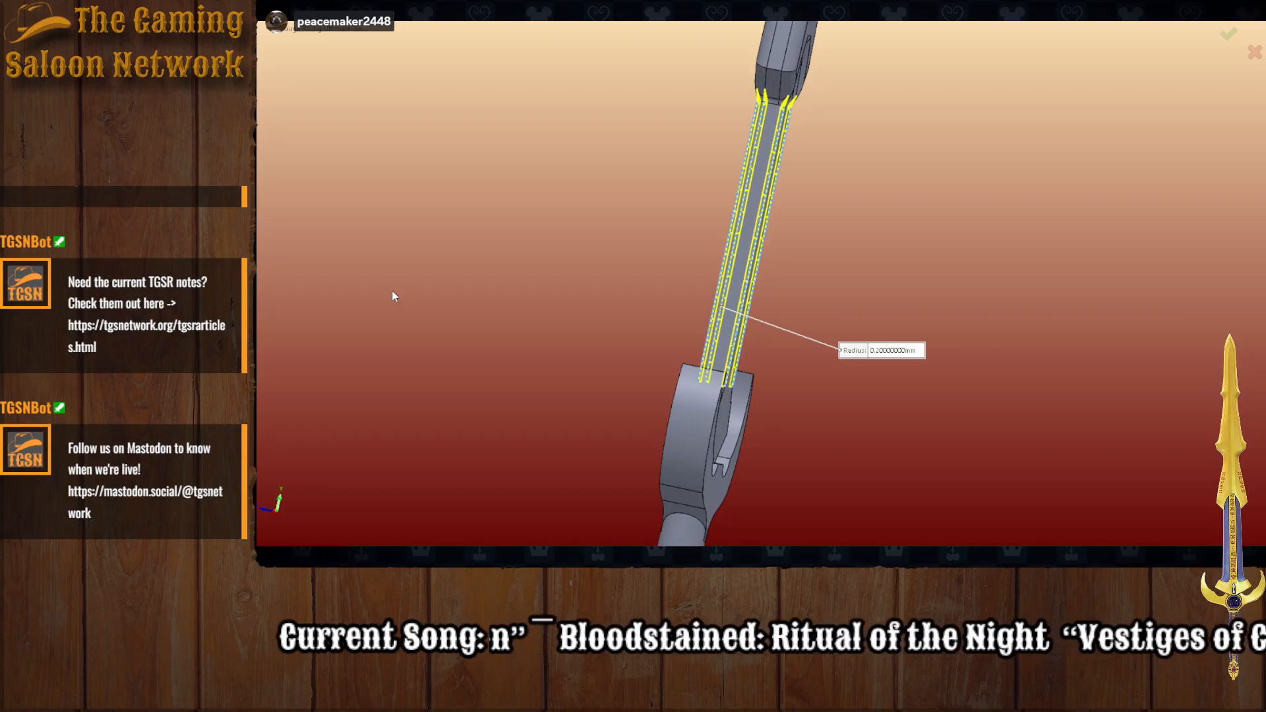
key("BackSpace")
type("3")
key("BackSpace")
type("4")
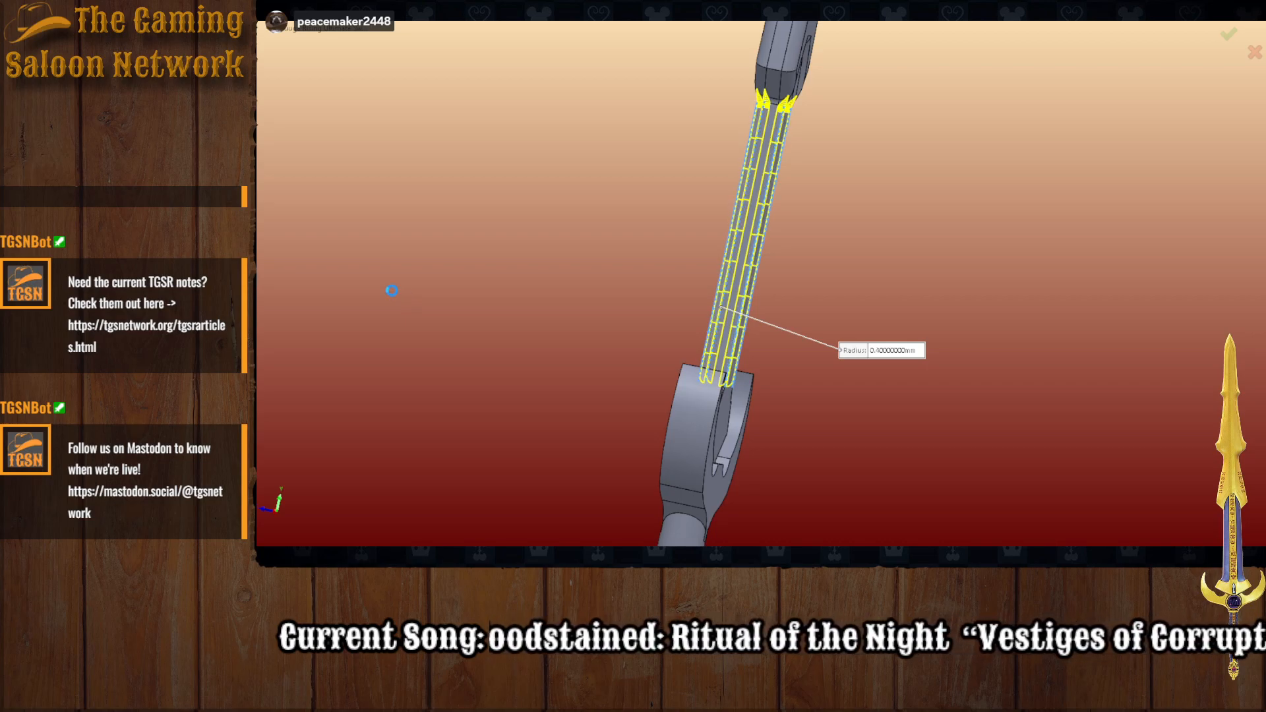
type("5")
key("BackSpace")
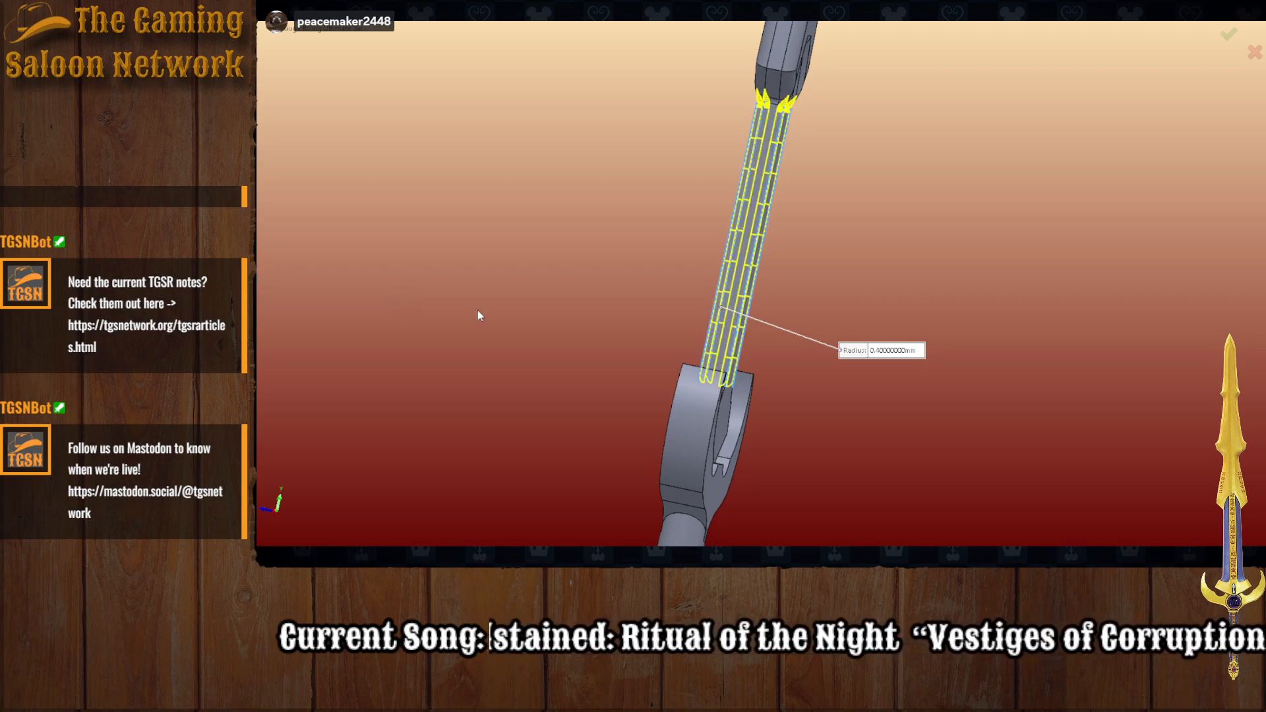
Step: Try chamfering the long edges of the narrow lower blade with angles of 90, 40 and 45 degrees
middle_click_drag(478, 310, 614, 228)
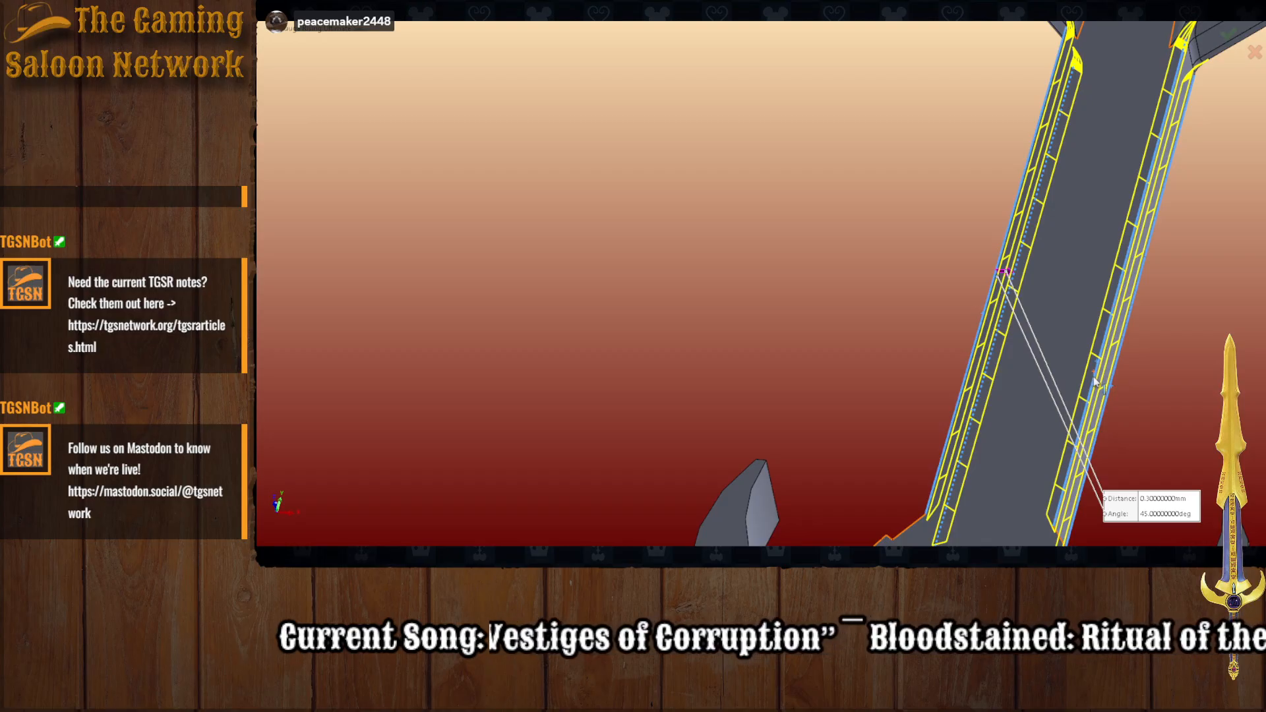
left_click(1094, 381)
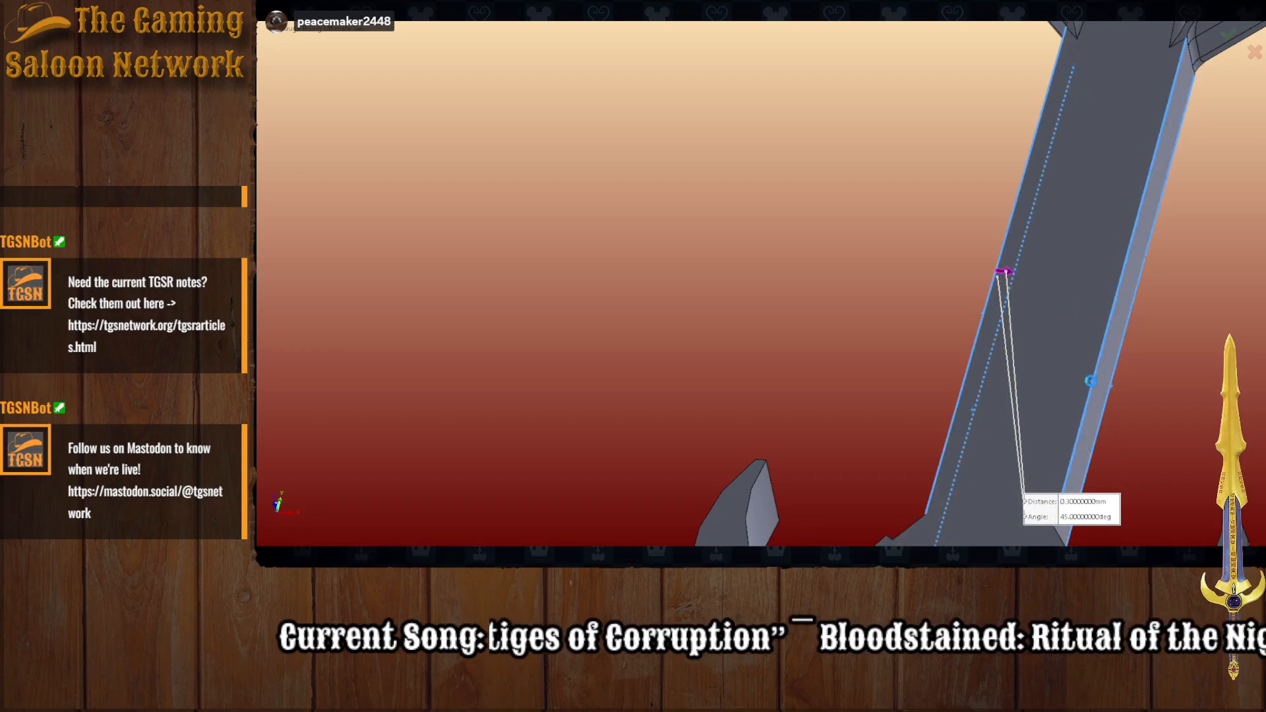
scroll(1165, 364, "up", 4)
middle_click_drag(1164, 364, 1055, 307)
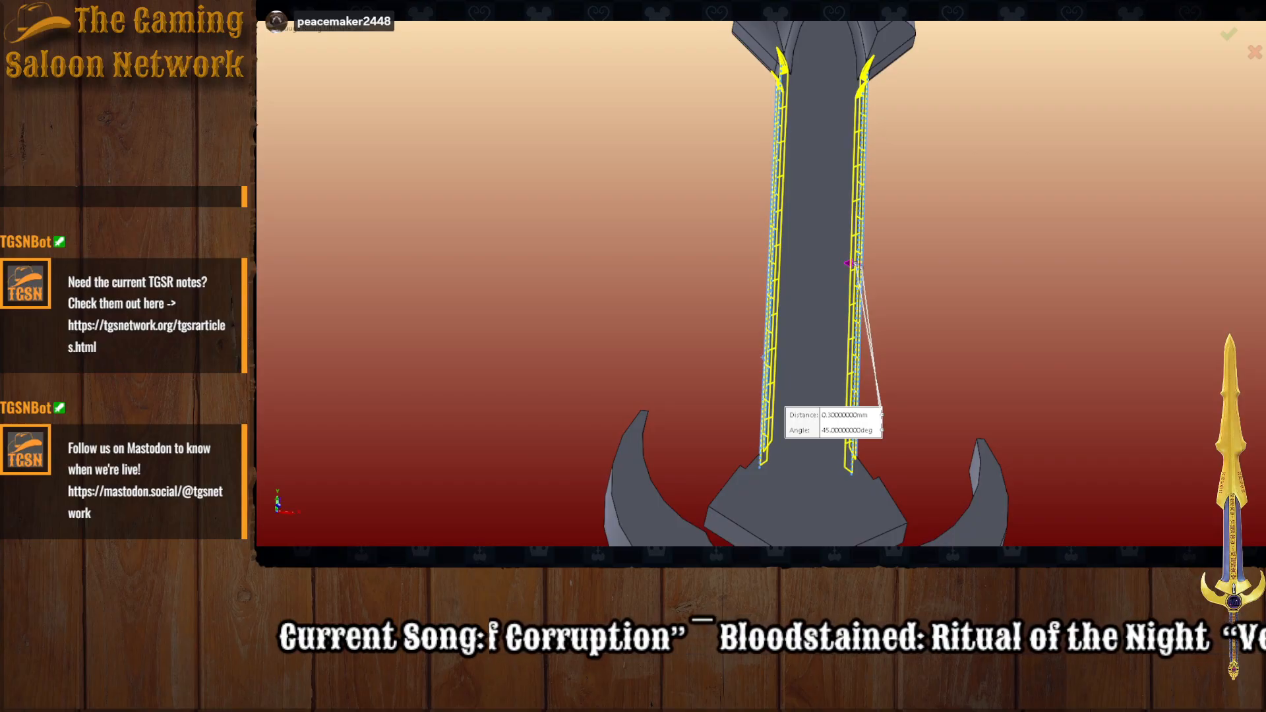
type("90")
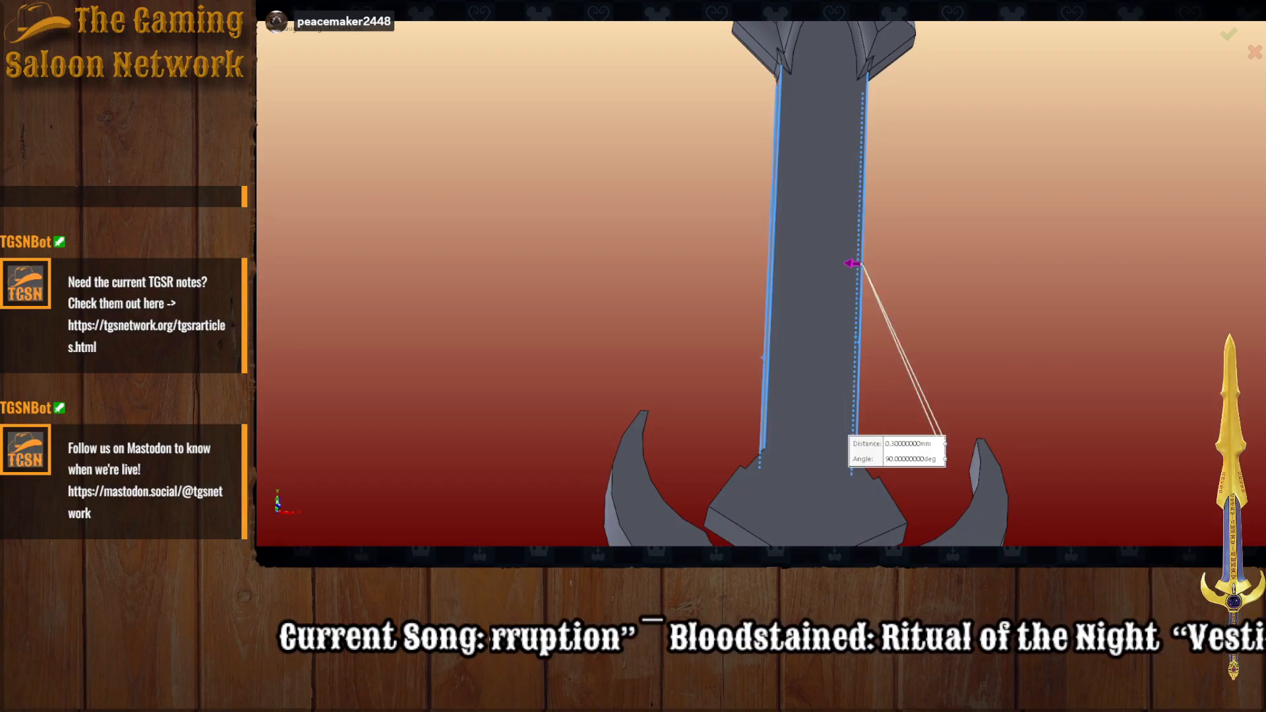
type("4530")
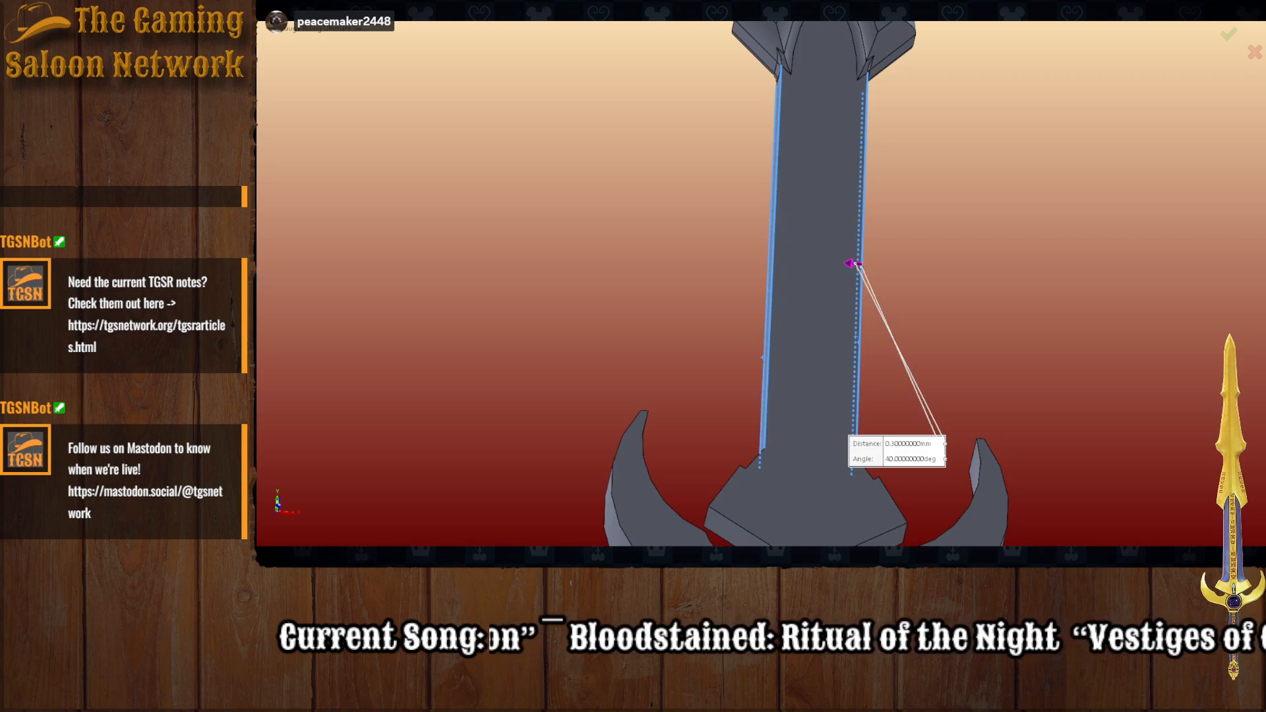
type("45")
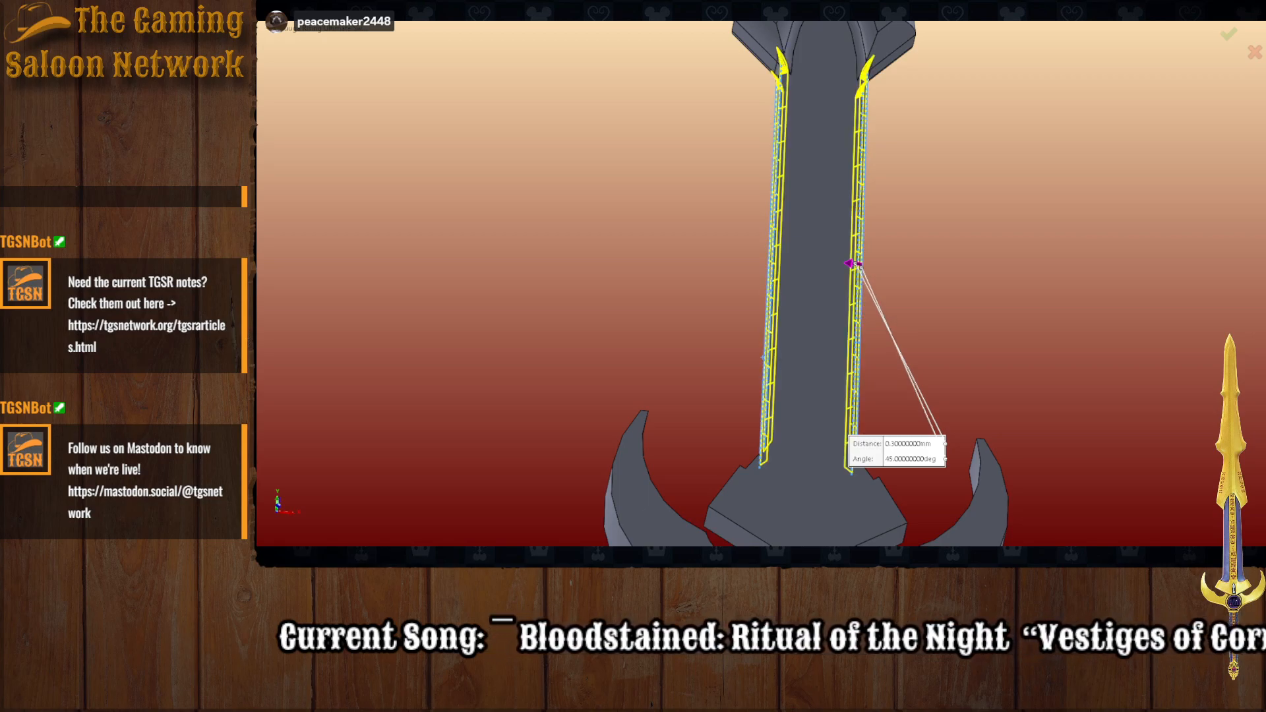
Step: Try distances of 0.5, 1, 1.5, 2, 5 and 0.3 mm for the lower blade's chamfer, and cancel the command
type("0.5")
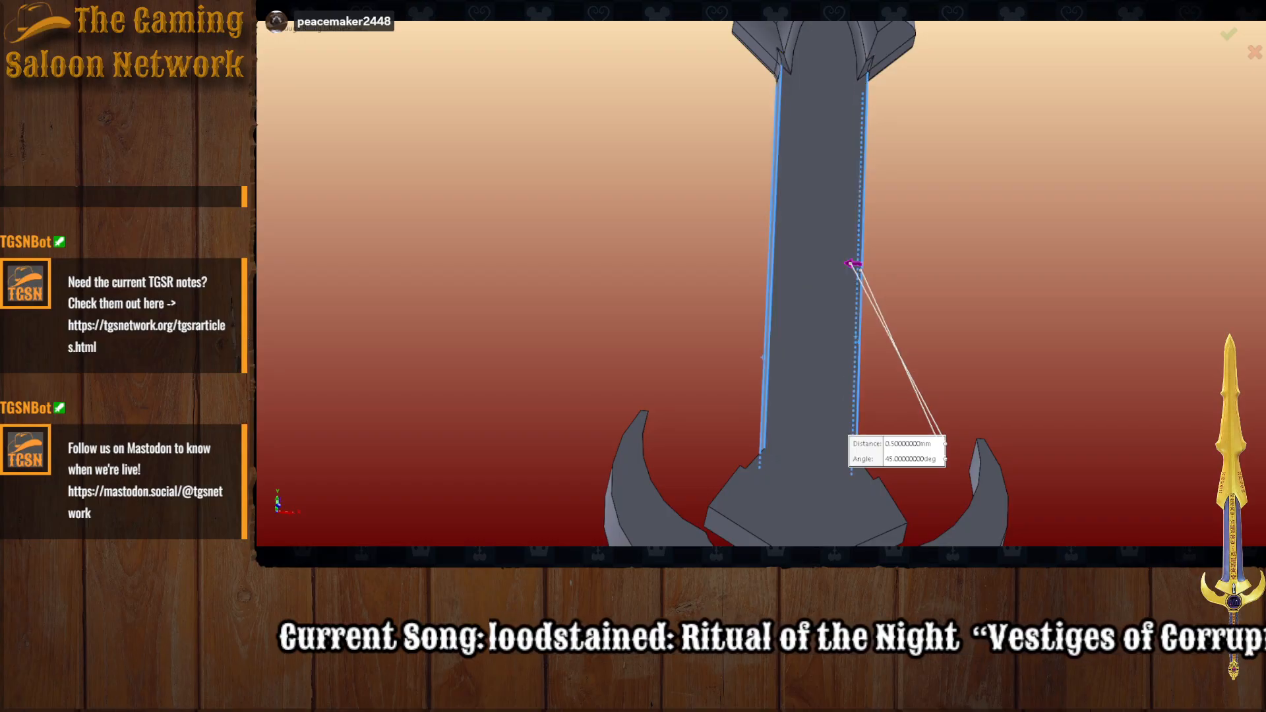
type("1.")
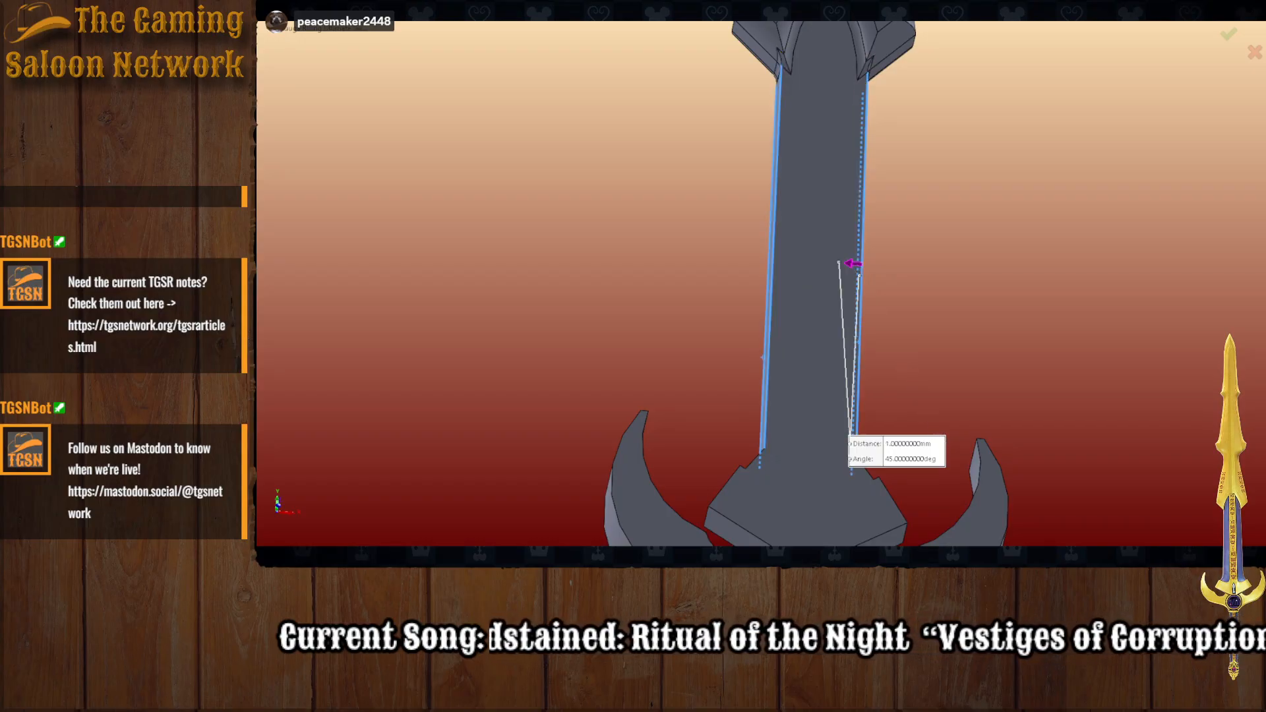
type("1.5")
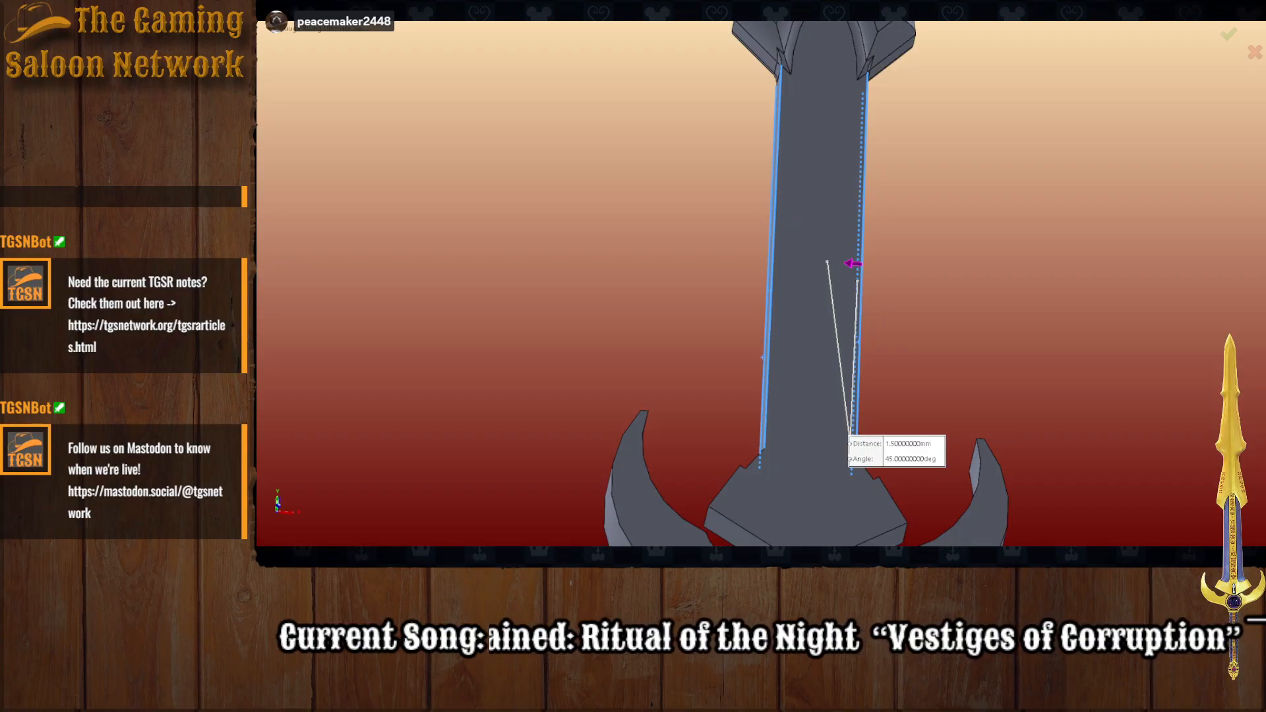
type("2")
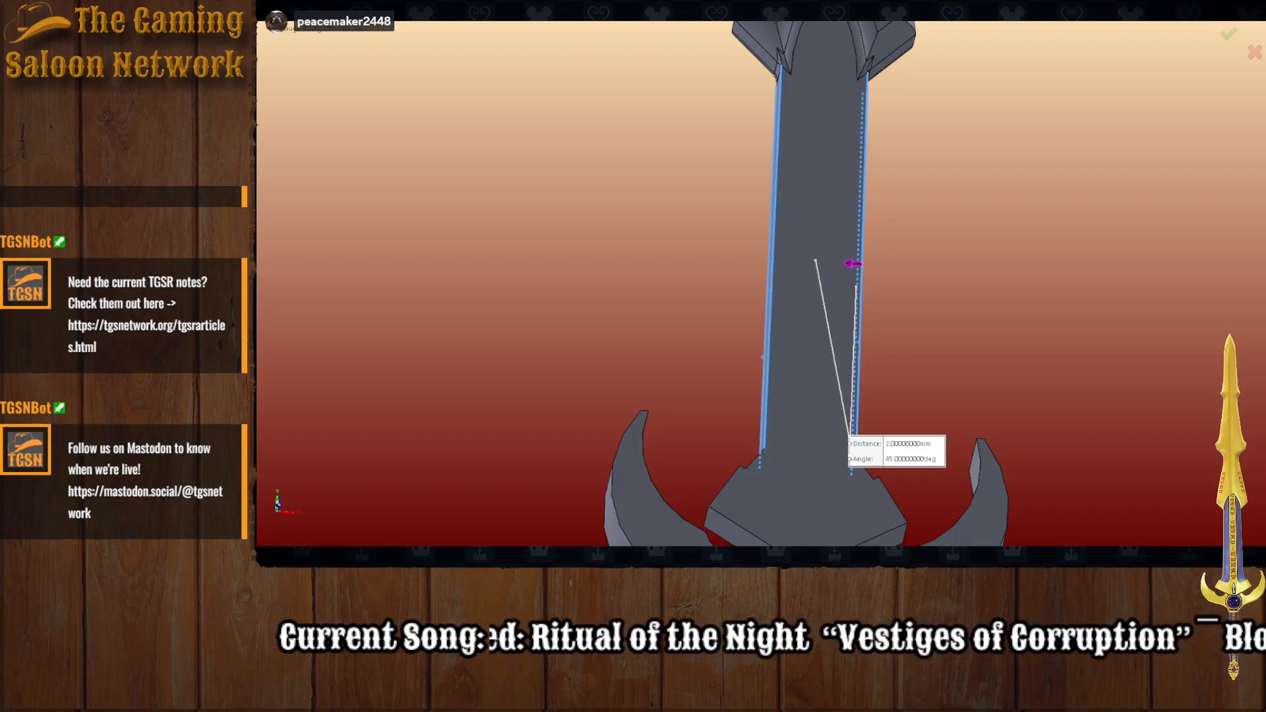
type("5")
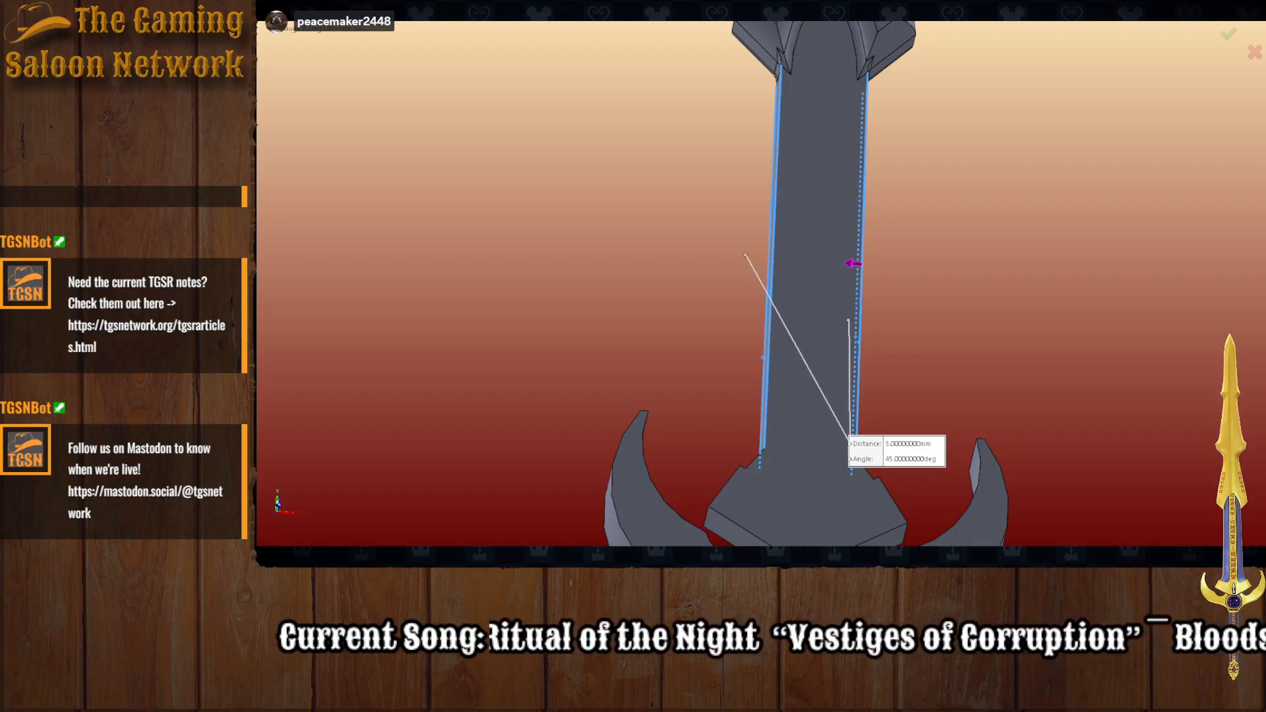
type("0.3")
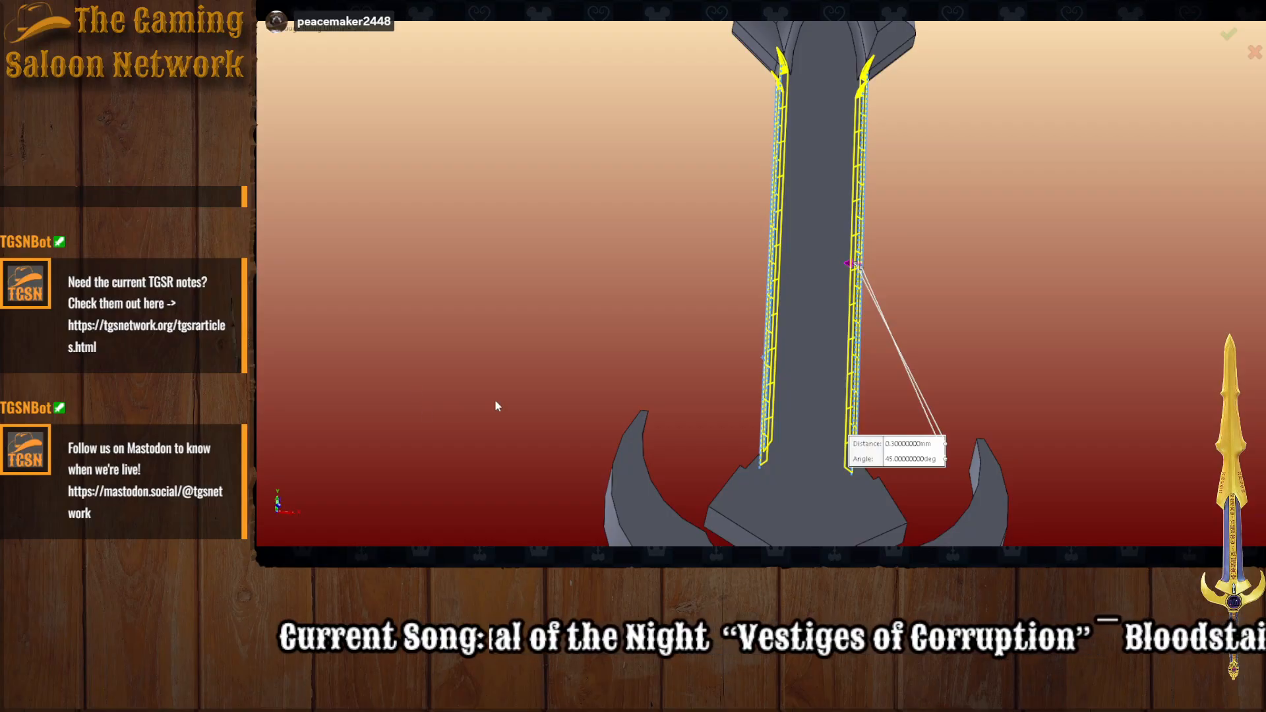
middle_click_drag(497, 405, 547, 352)
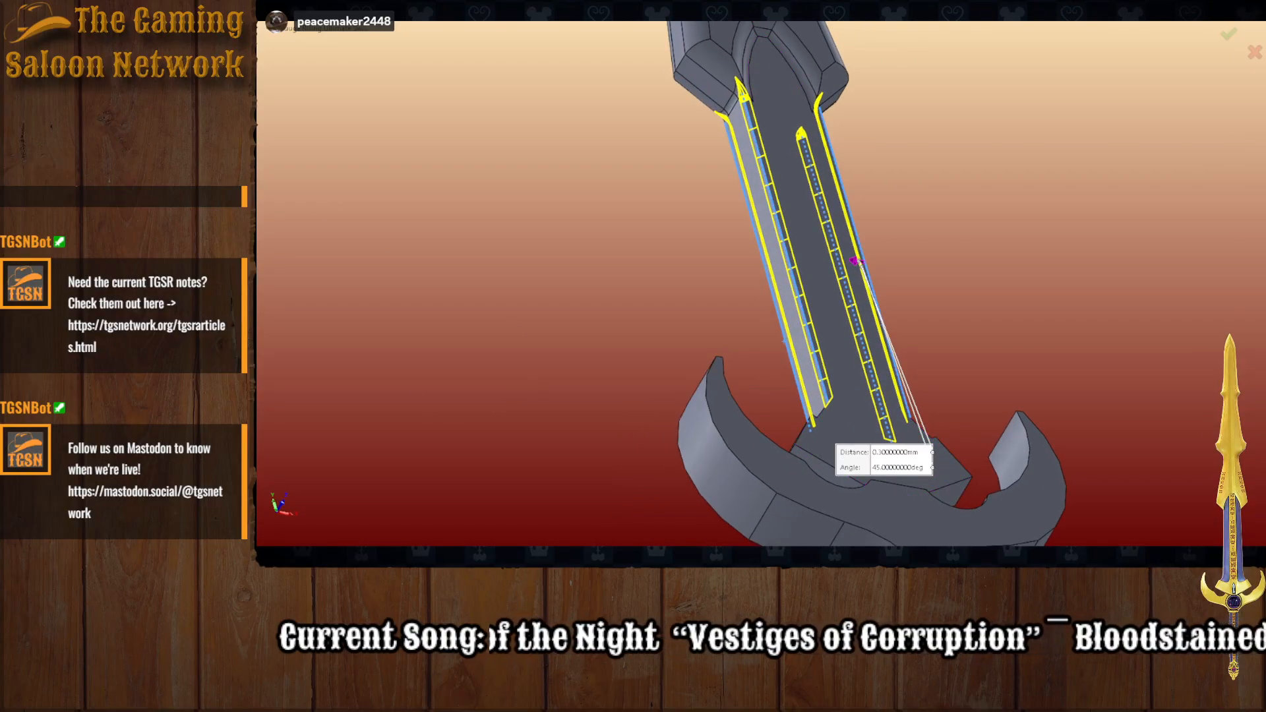
key("Escape")
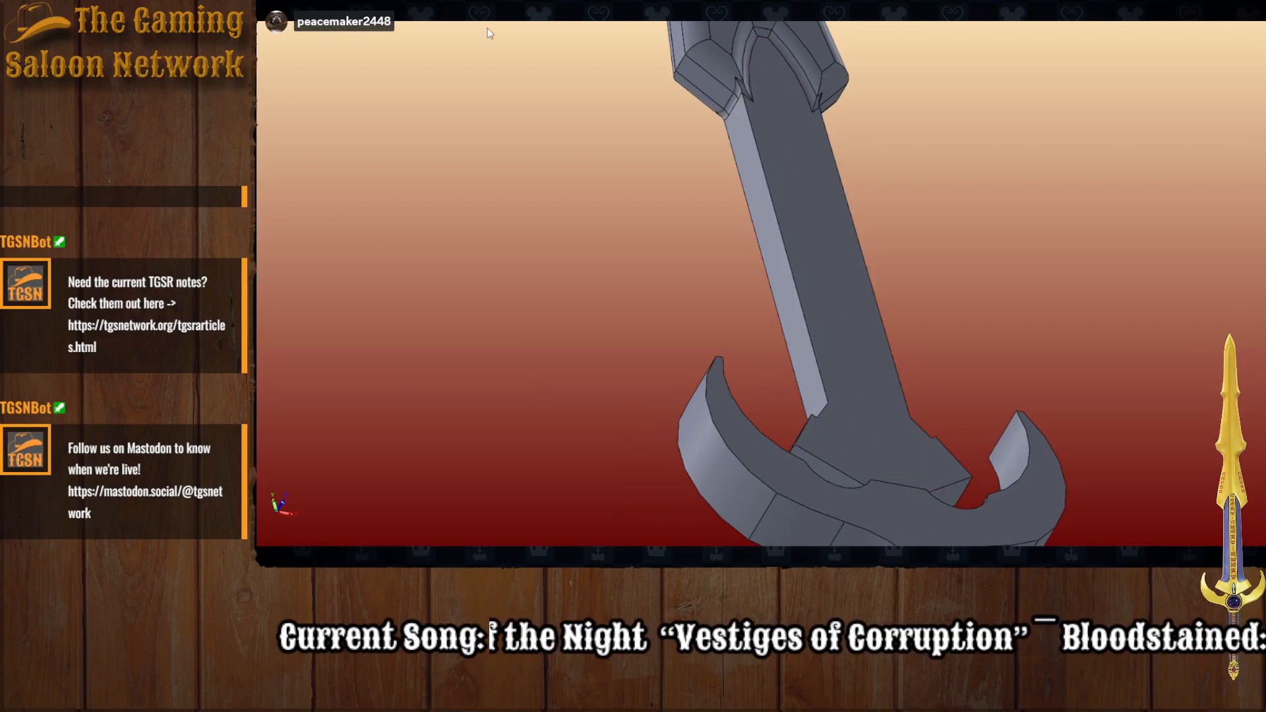
Step: Fillet the edges of the lower blade's two narrow side faces with a 0.4 mm radius
left_click(795, 305)
middle_click_drag(992, 304, 776, 320)
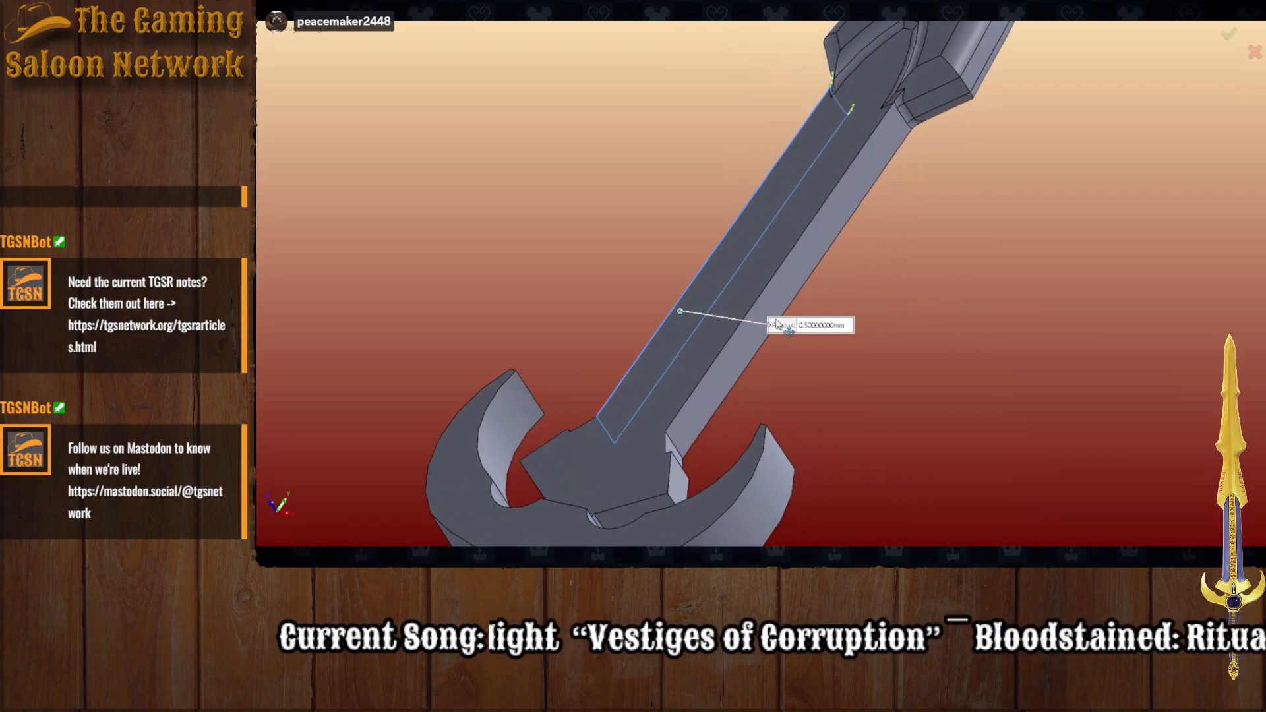
left_click(771, 301)
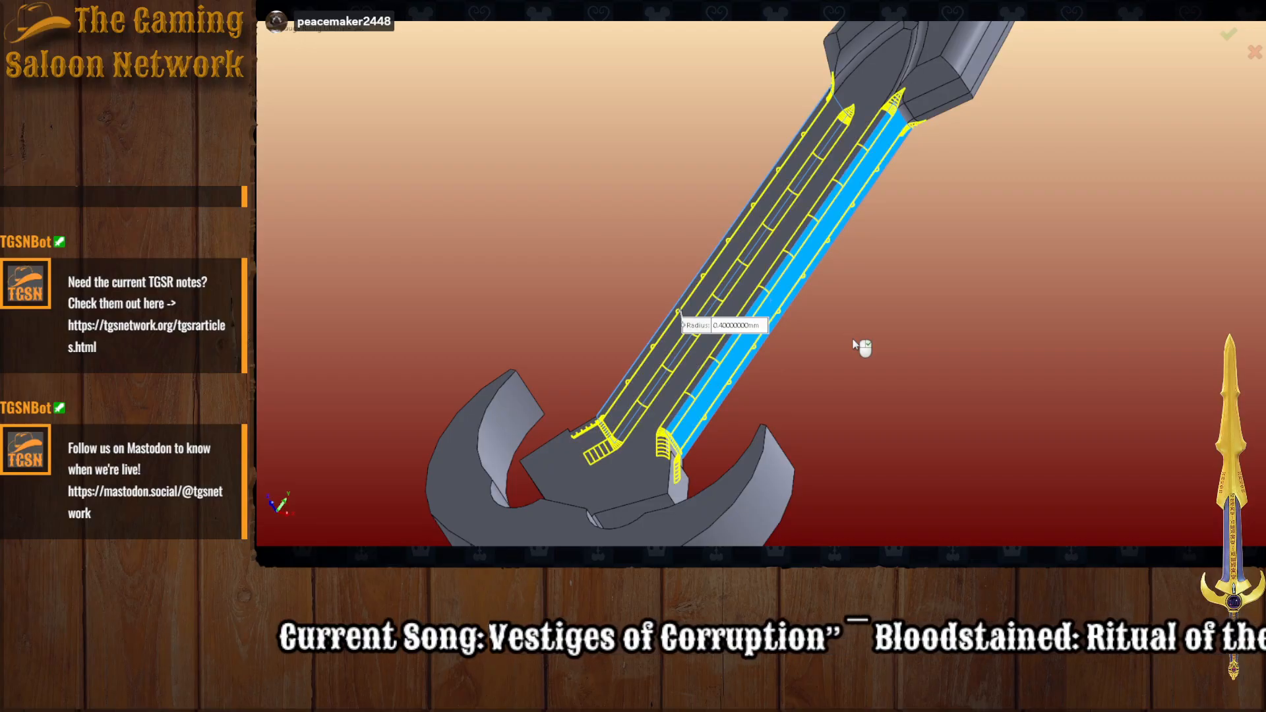
mouse_move(853, 339)
middle_mouse_down()
mouse_move(915, 382)
mouse_move(935, 377)
mouse_move(875, 353)
mouse_move(898, 338)
mouse_move(819, 317)
mouse_move(845, 339)
middle_mouse_up()
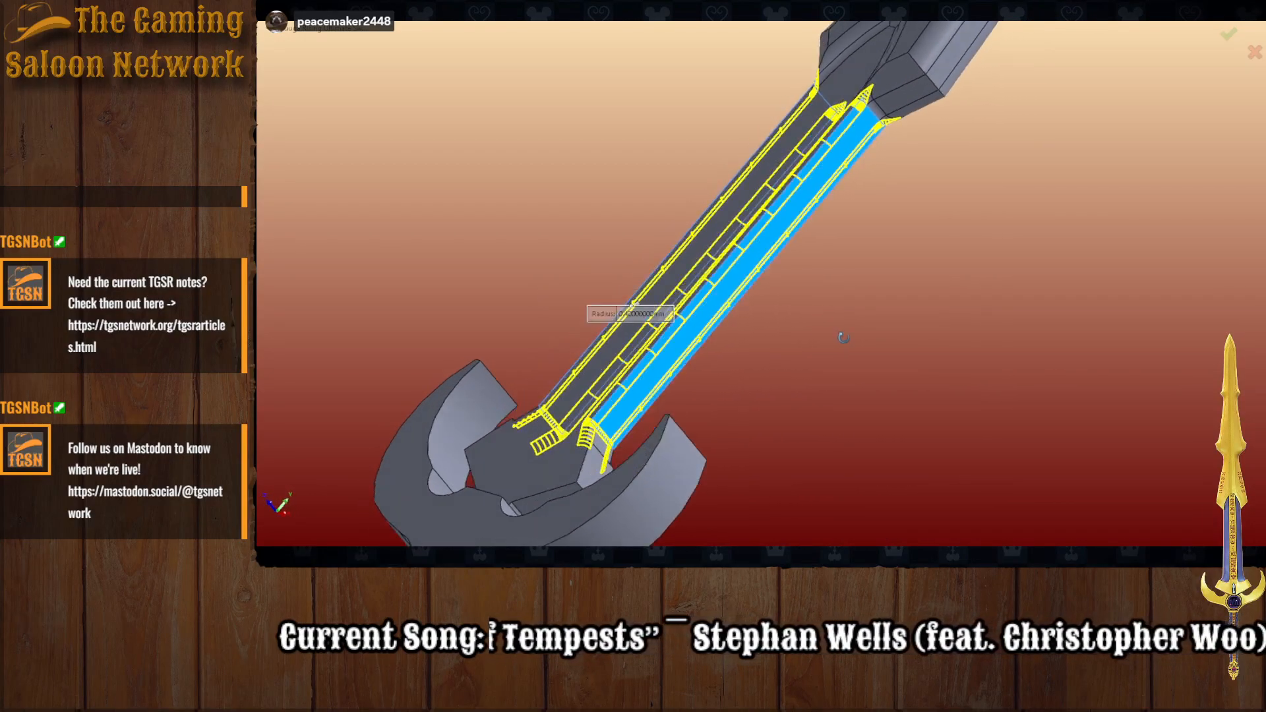
key("Return")
Step: Start a 0.4 mm fillet on the upper slanted side face of the angular block at the lower blade's base
middle_click_drag(758, 317, 884, 370)
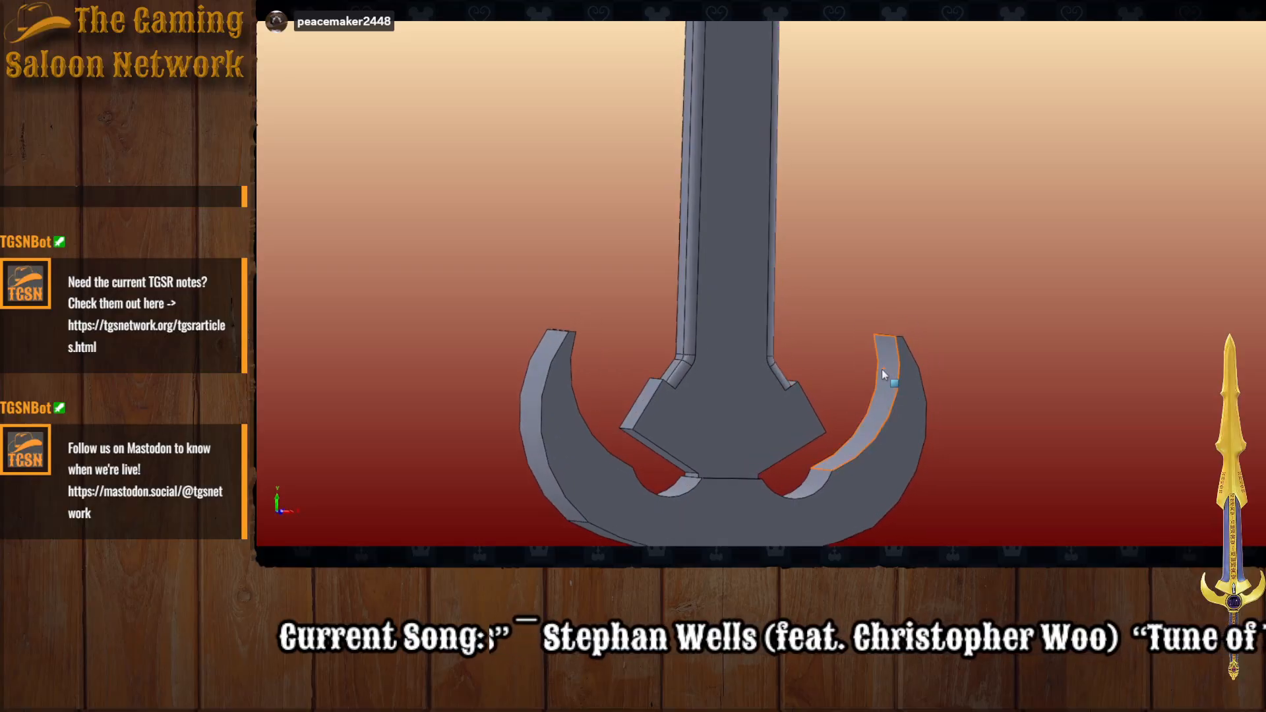
scroll(810, 343, "up", 5)
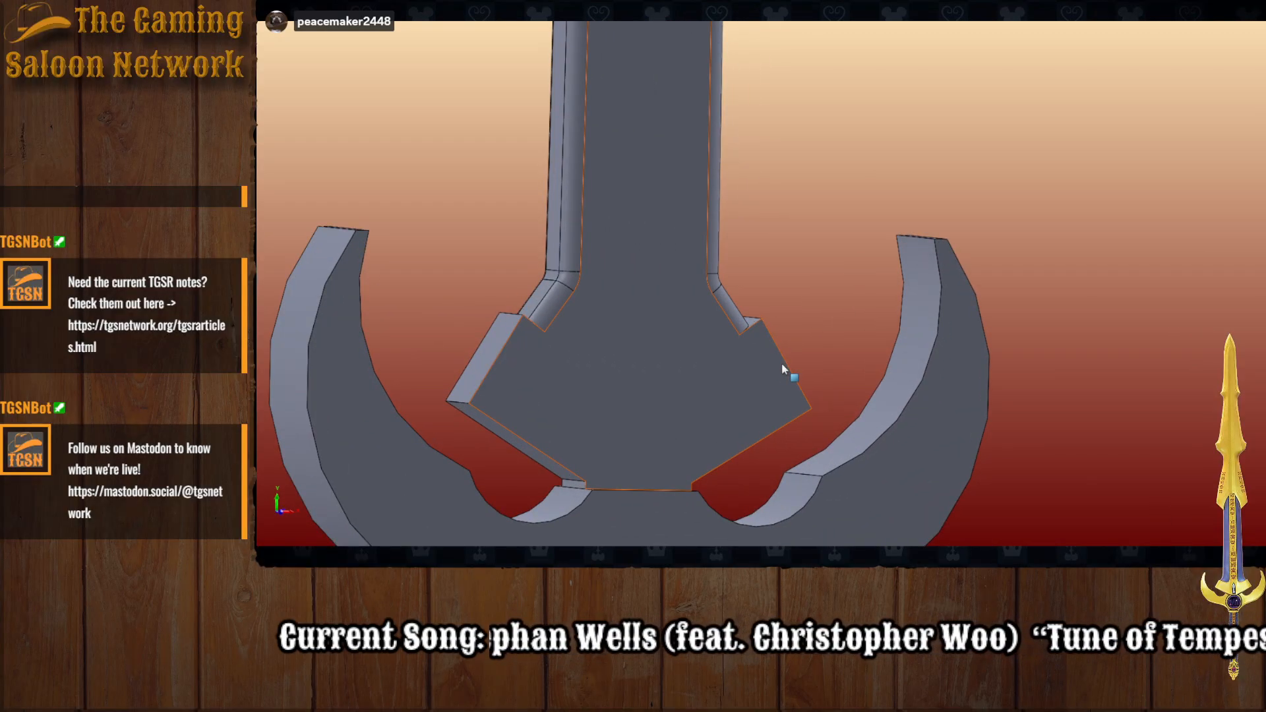
scroll(659, 365, "up", 1)
scroll(495, 211, "down", 1)
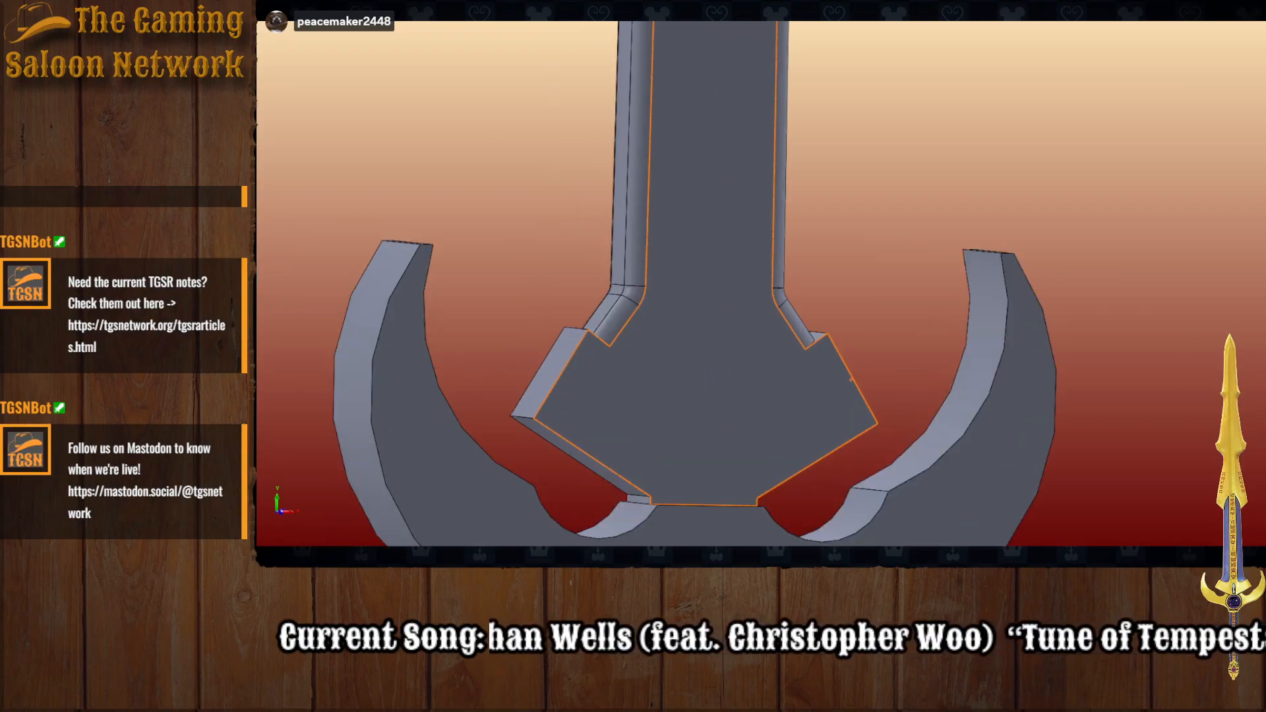
left_click(558, 378)
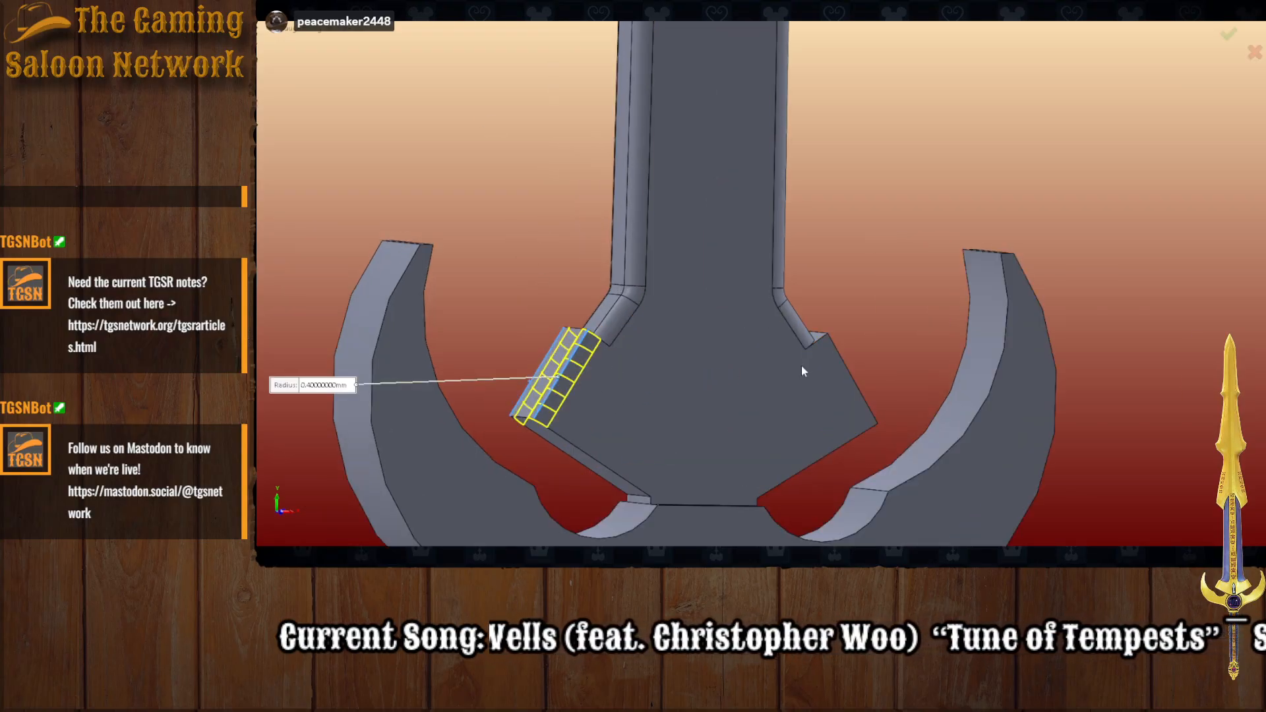
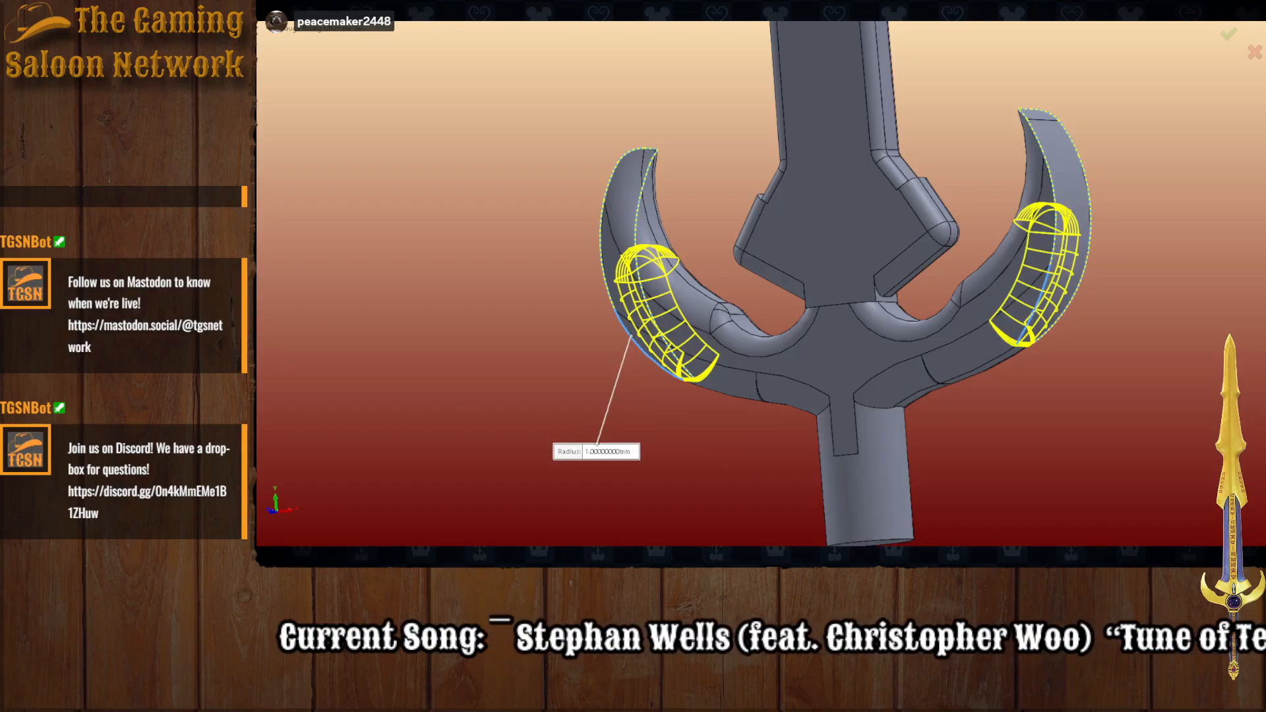
Step: Try reducing the fillet radius on the outer faces of the guard's two horns in 0.1 mm steps to 0.5 mm
key("Down")
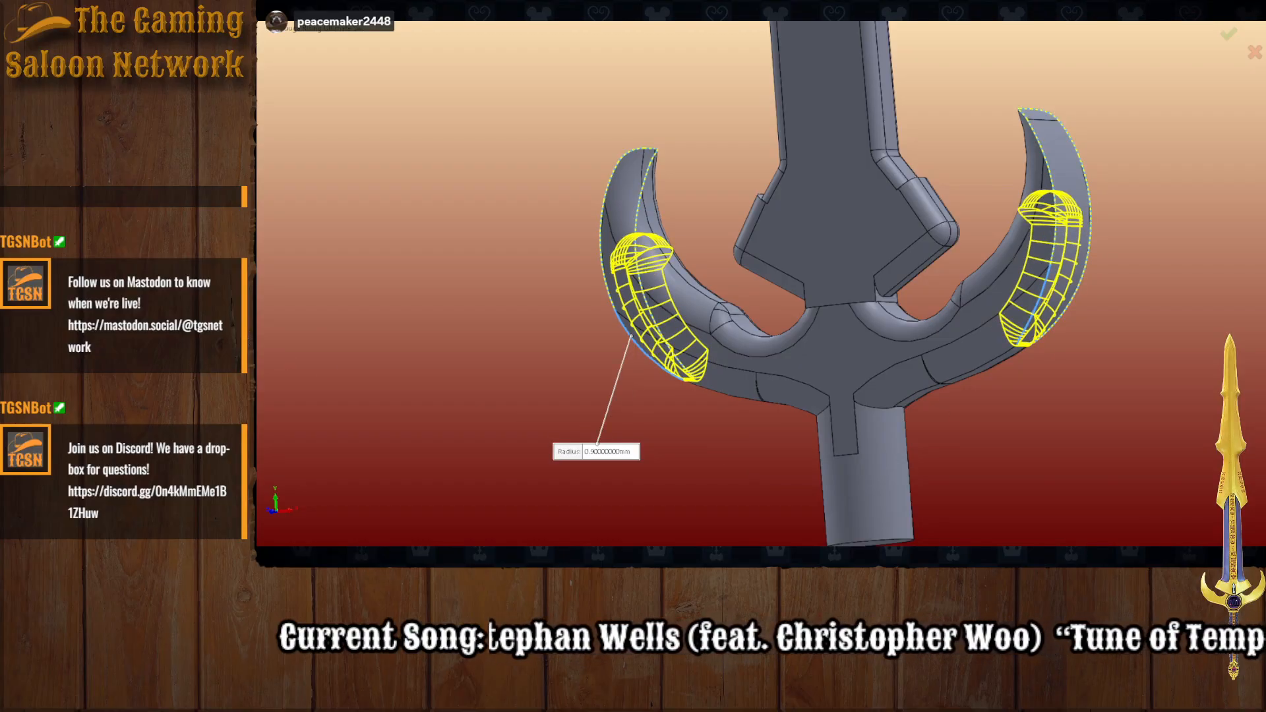
key("Down")
key("Down")
key("Down")
key("Down")
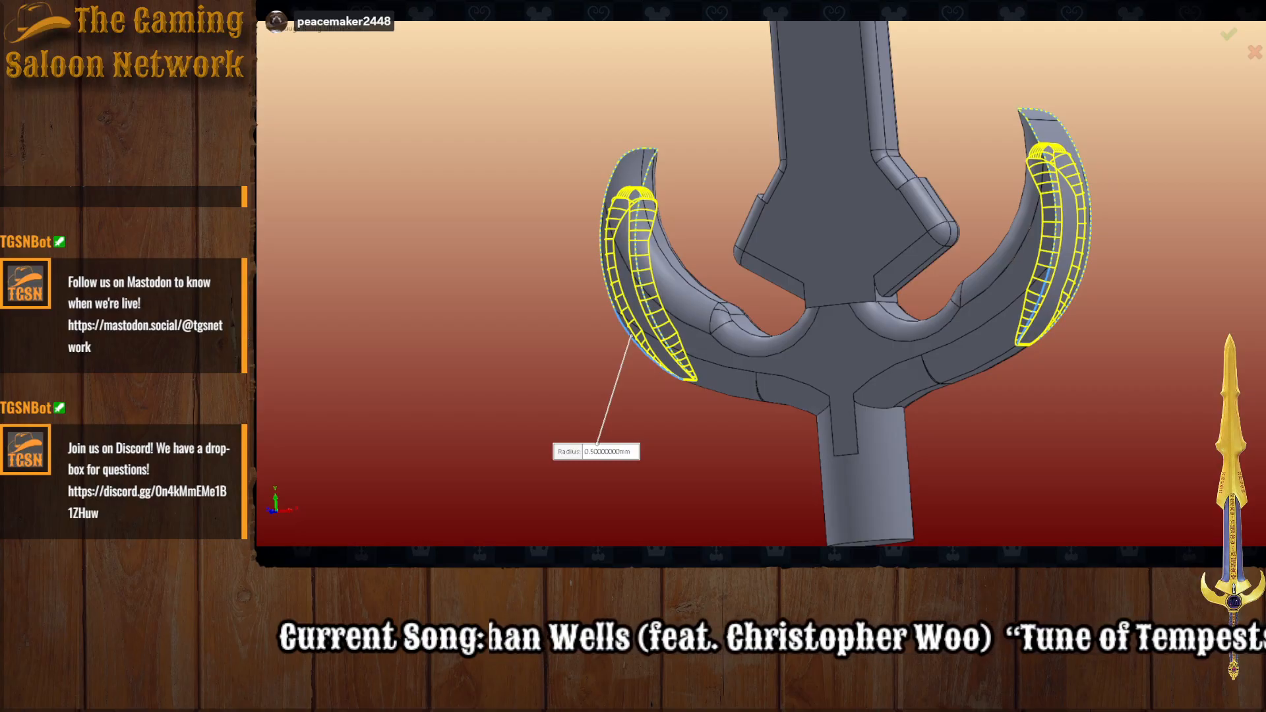
Step: Compare smaller radii for the guard horns' outer fillet and apply it with a 0.25 mm radius
type(".25")
key("Return")
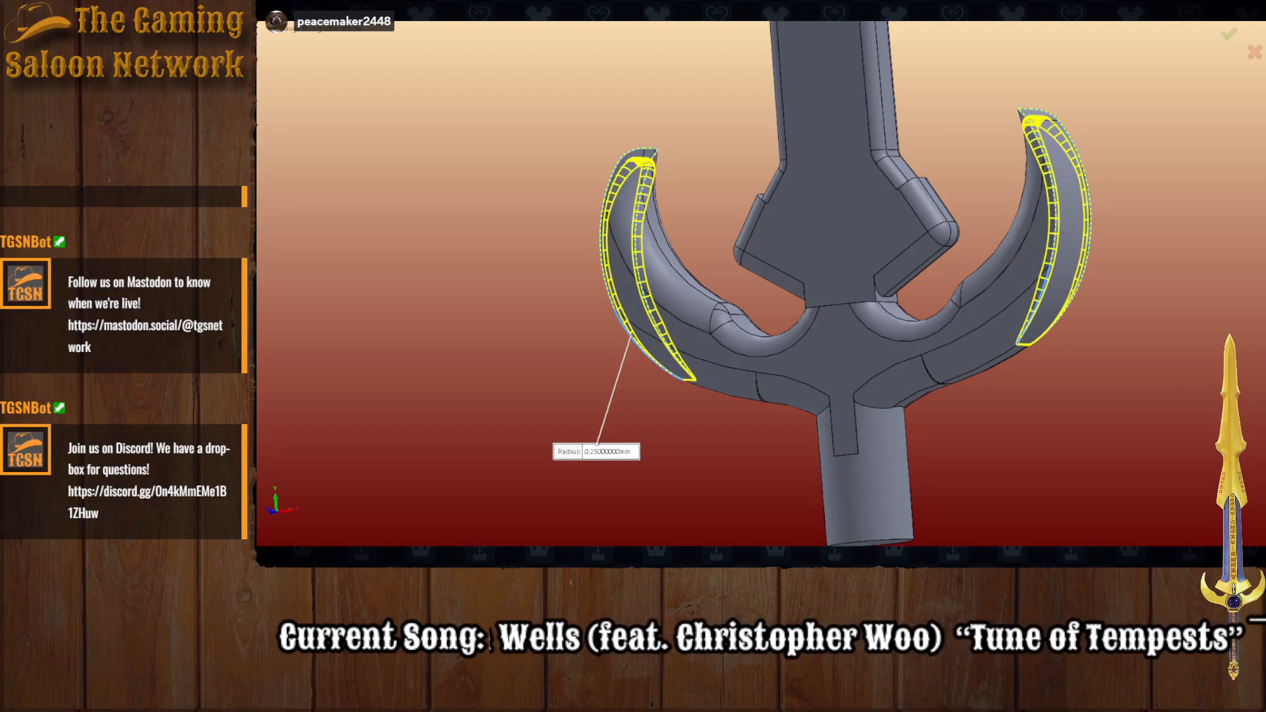
type(".1")
key("Return")
key("Up")
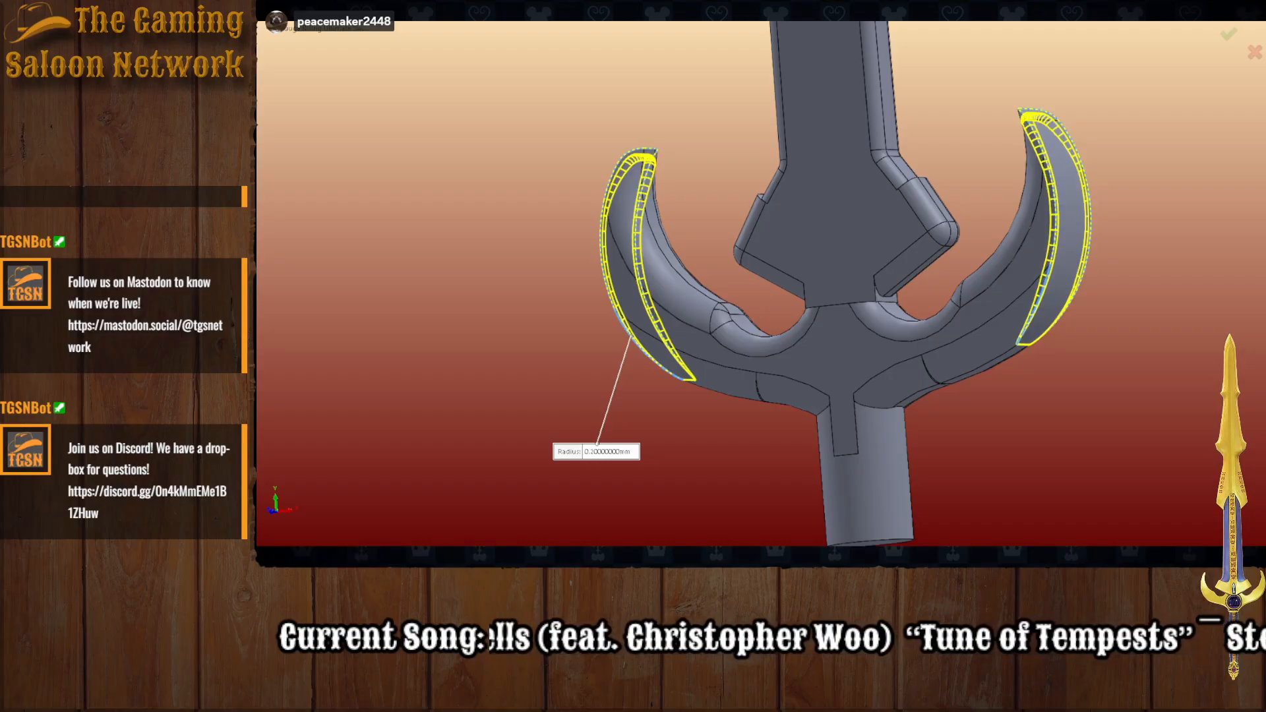
key("Up")
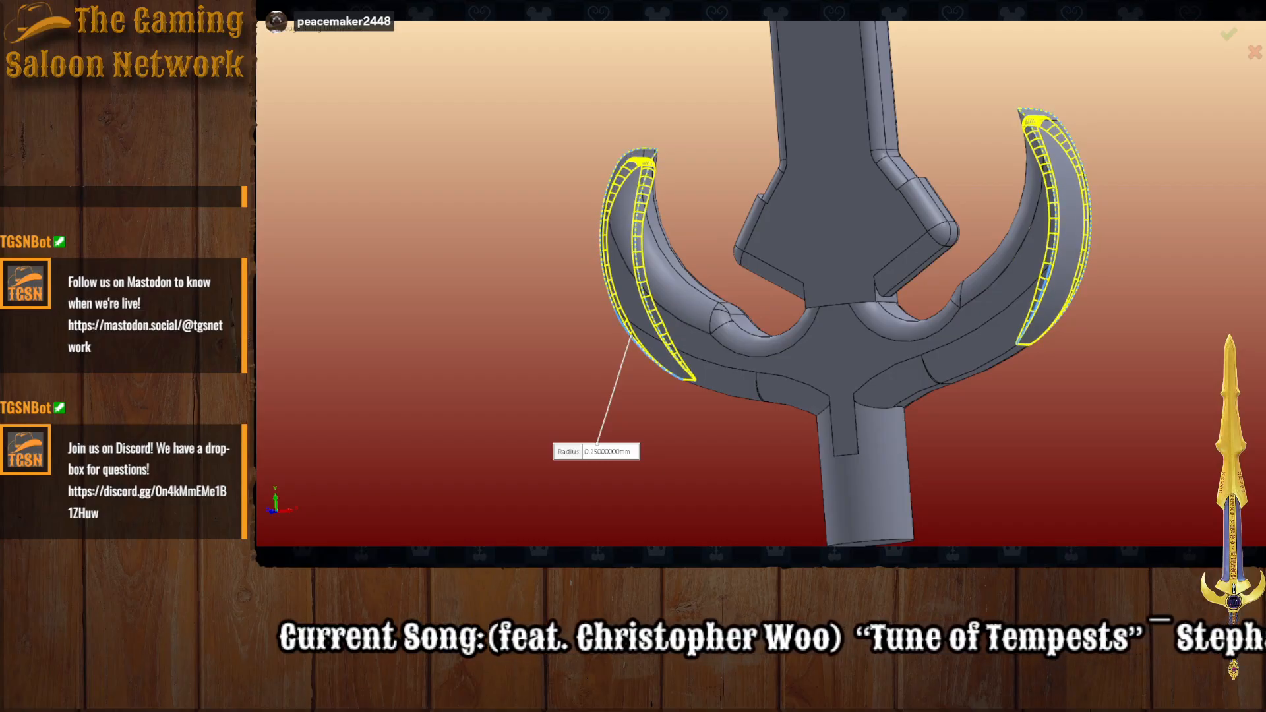
key("Return")
Step: Start a sketch on the guard's flat face and view it head-on, close to the guard's centre
middle_click_drag(647, 406, 713, 462)
scroll(588, 319, "down", 2)
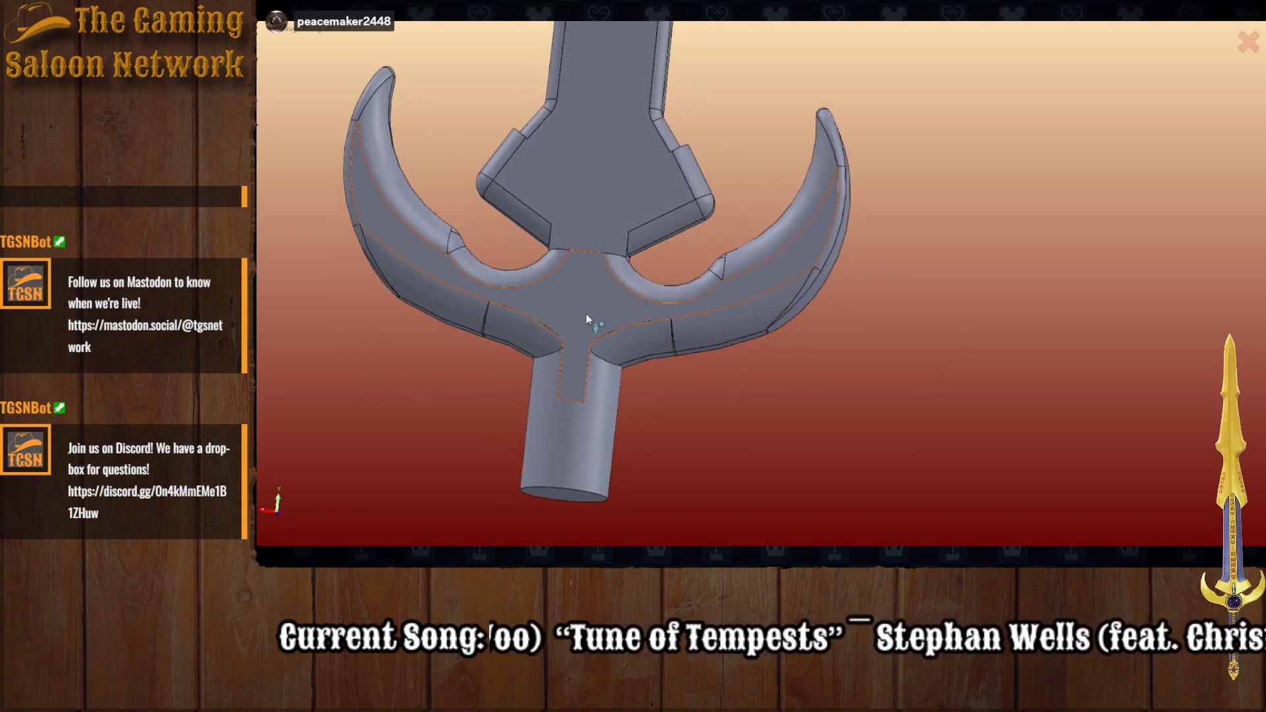
scroll(606, 407, "down", 3)
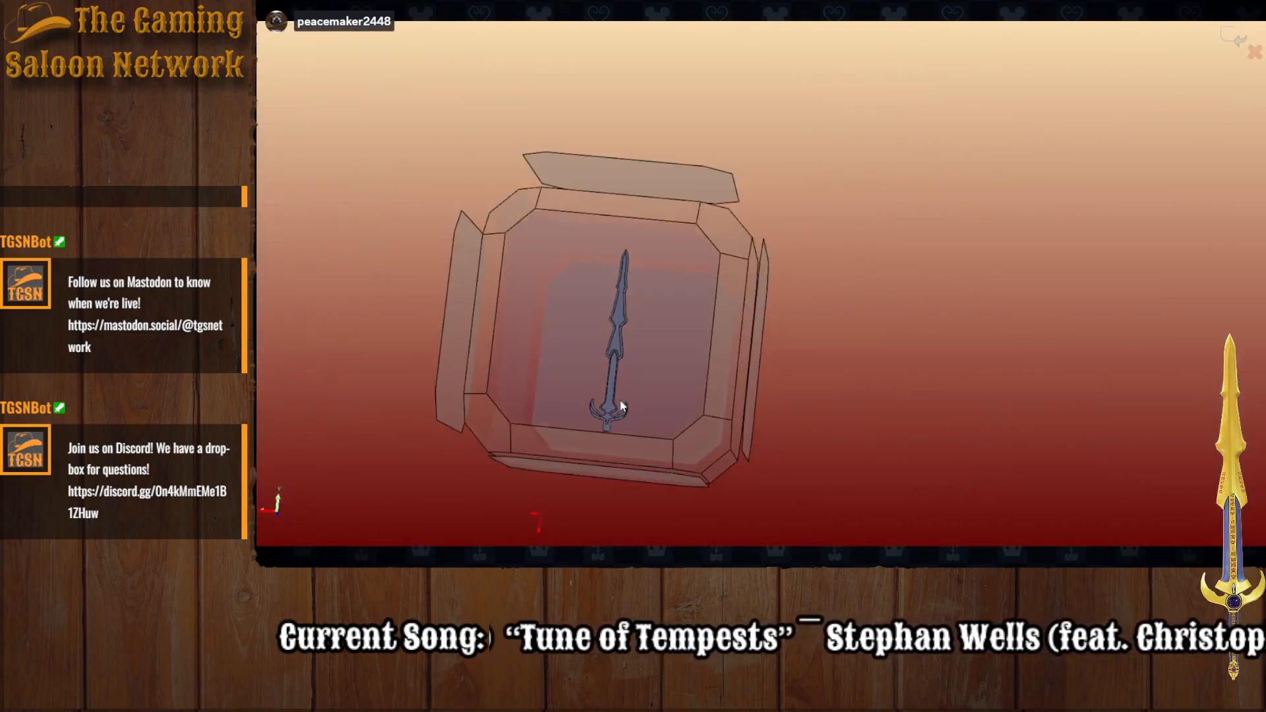
left_click(620, 404)
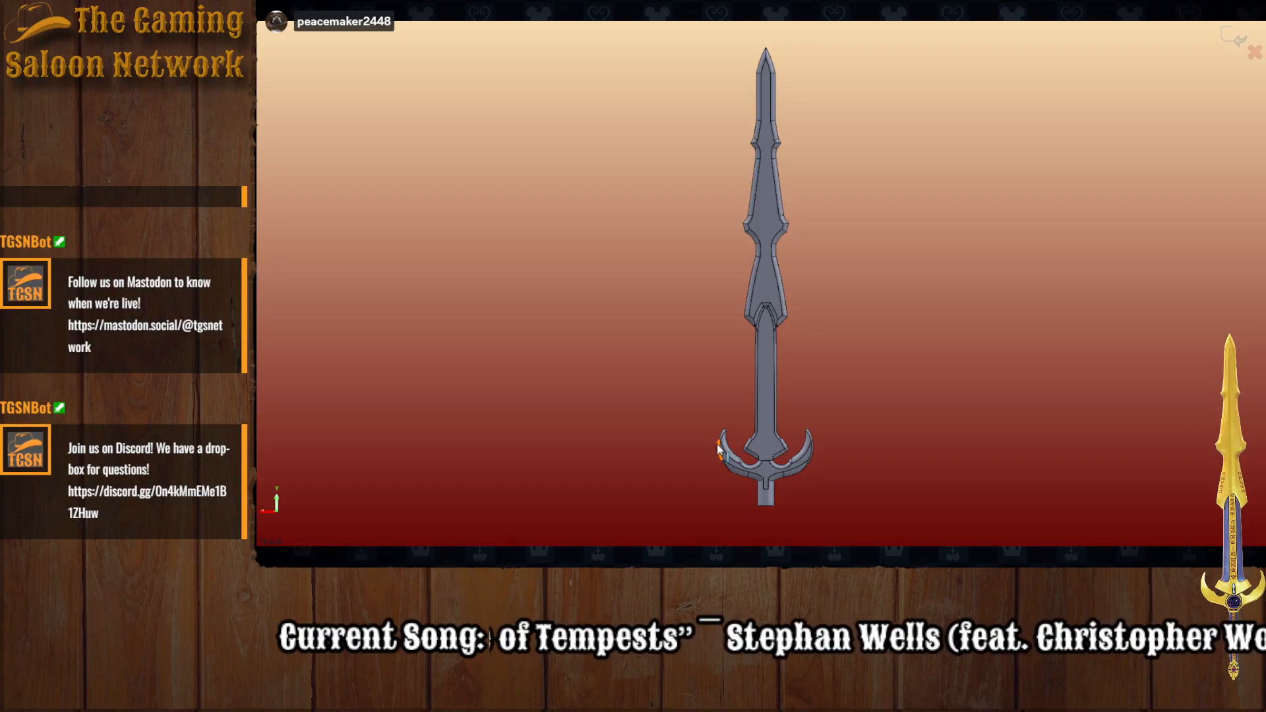
scroll(719, 451, "up", 5)
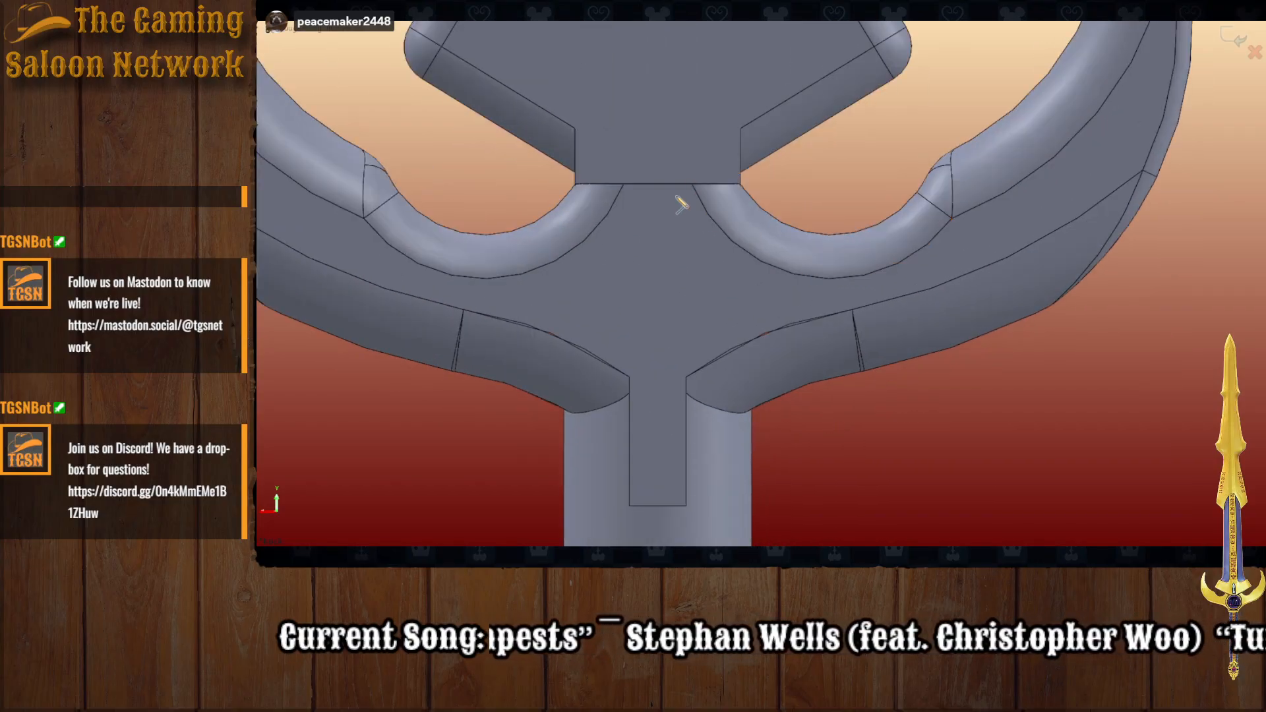
Step: Sketch a vertical line from the midpoint of the guard's top edge to the lower end of its narrow tab, and delete it
left_click(658, 184)
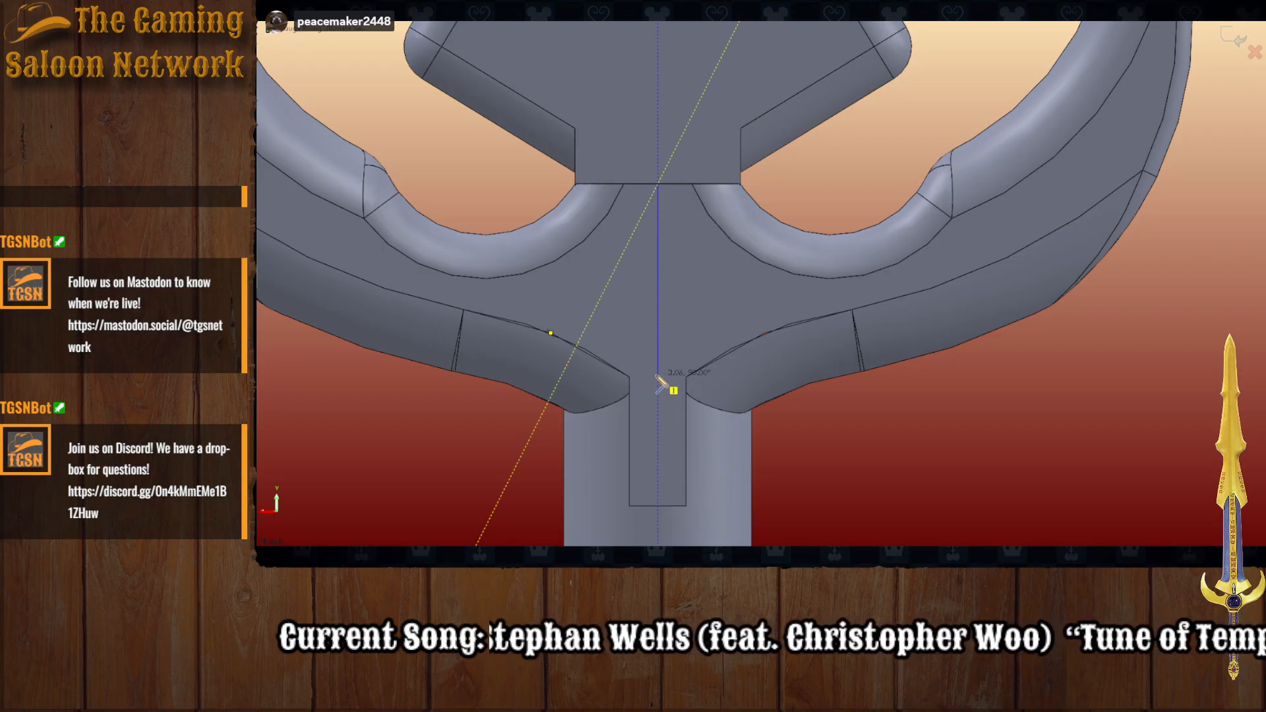
left_click(657, 507)
key("Escape")
left_click(655, 404)
key("Delete")
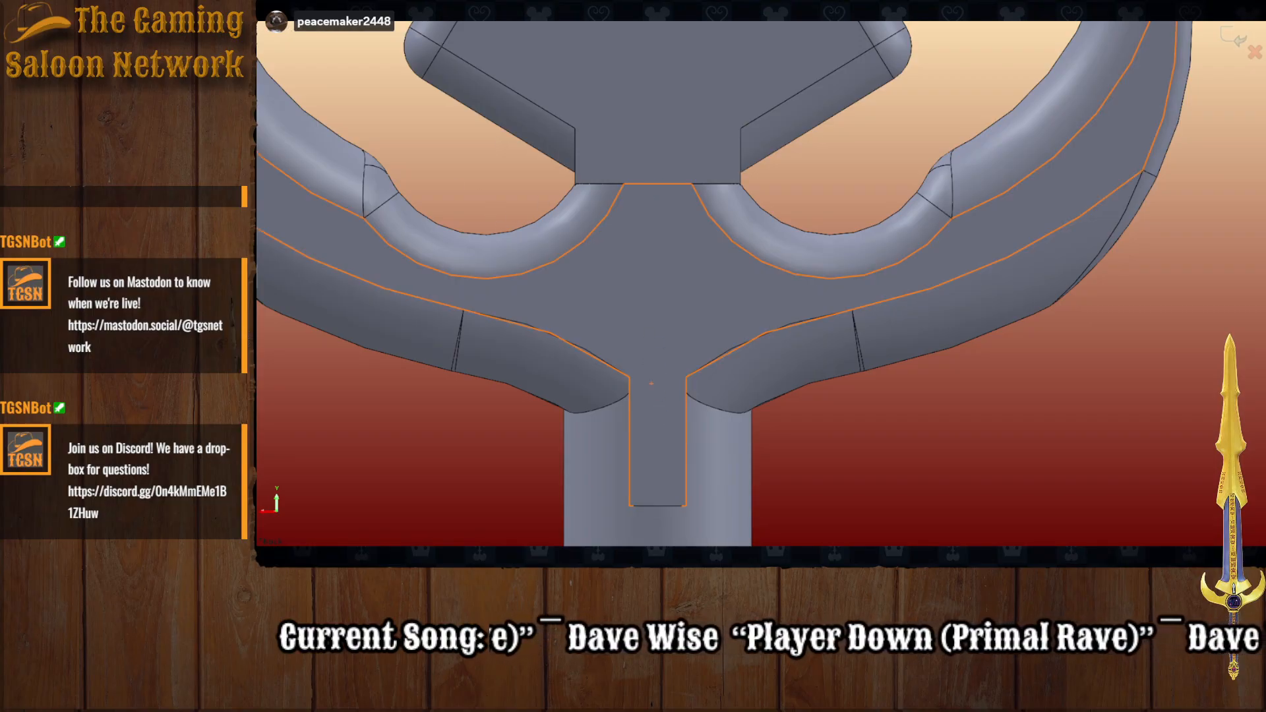
Step: Sketch a horizontal line across the top of the guard's narrow tab, joining its two inner corners
left_click(631, 376)
left_click(687, 376)
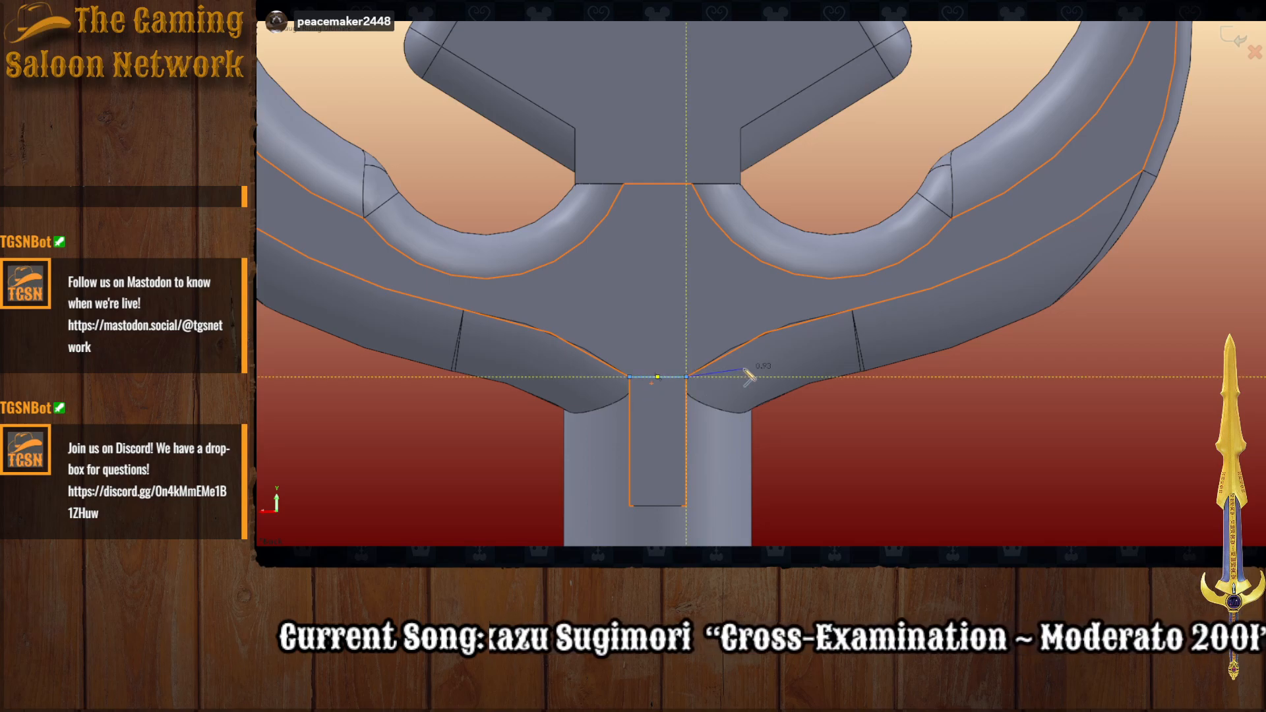
key("Escape")
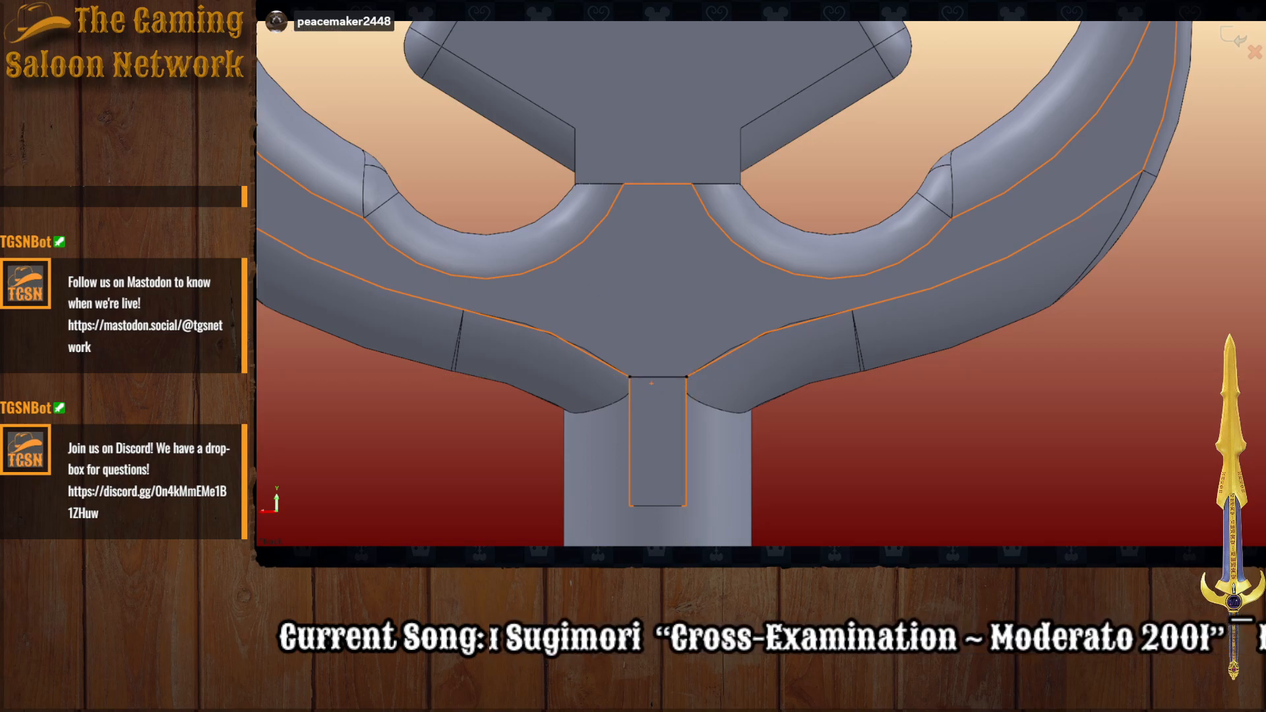
Step: Sketch a vertical line joining the midpoints of the guard's top edge and the tab's top line, and a circle about 2.5 mm across centred on it
left_click(661, 186)
left_click(657, 377)
key("Escape")
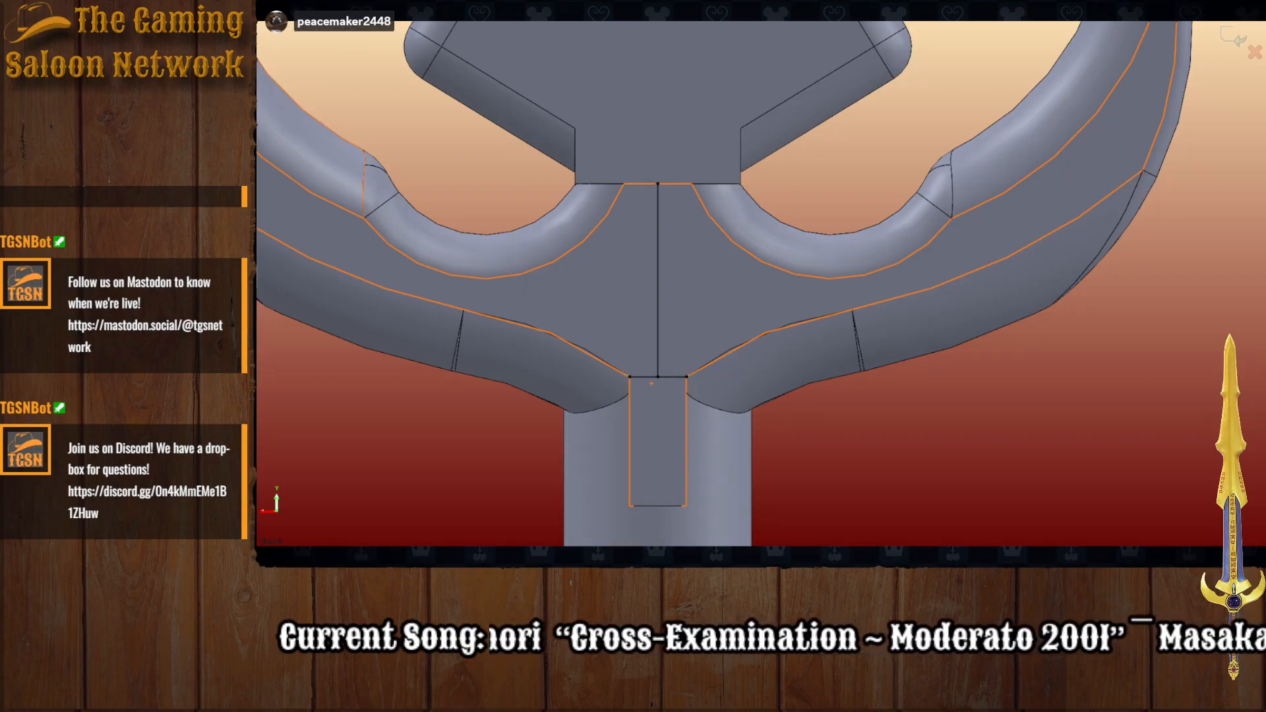
left_click(658, 280)
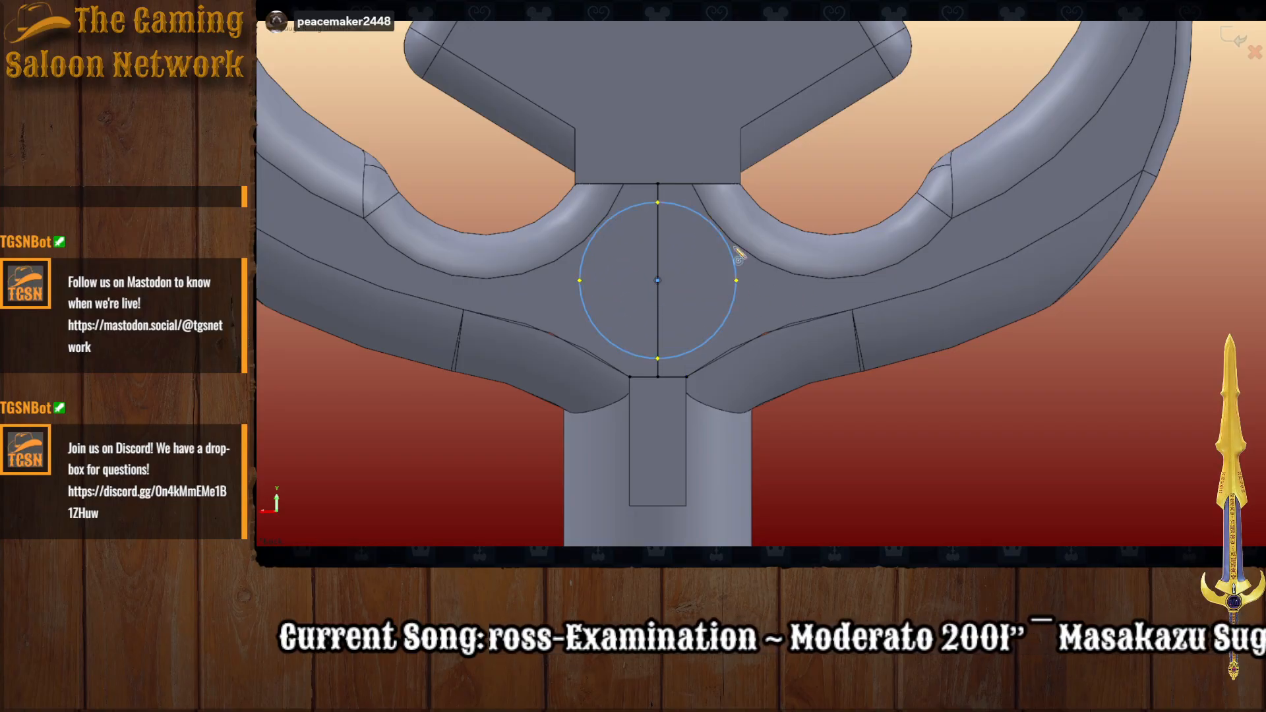
key("Escape")
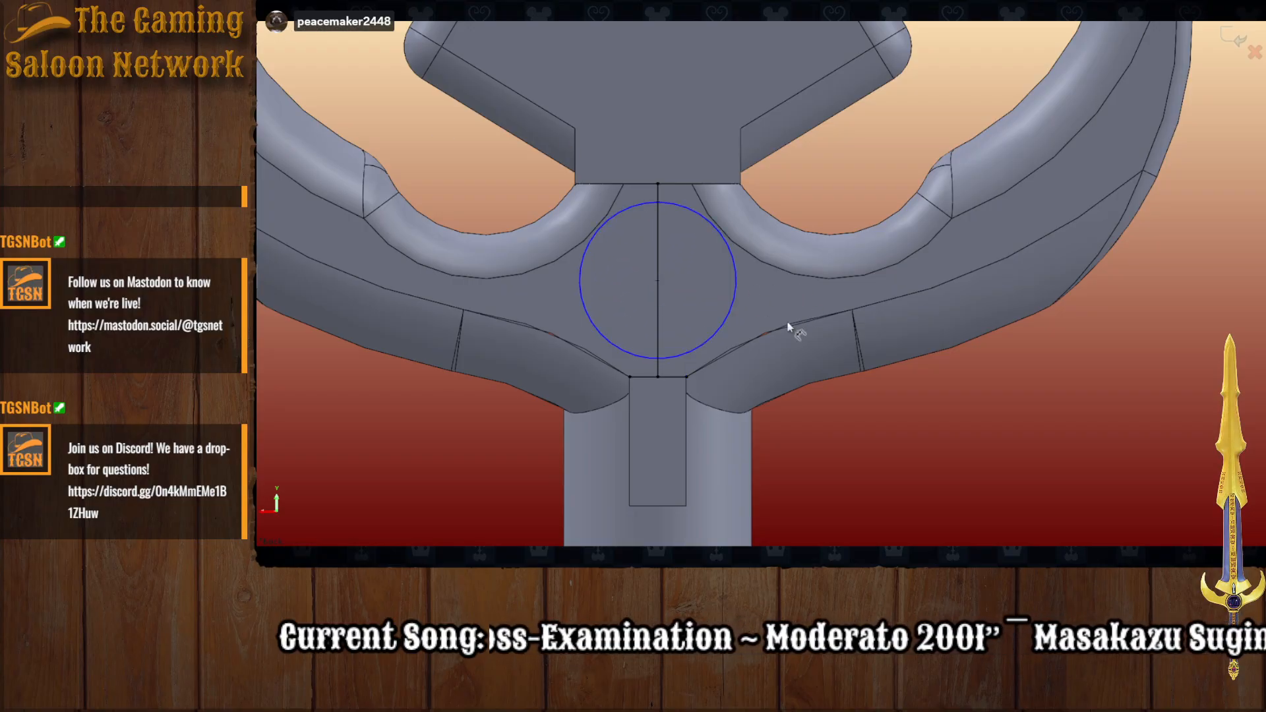
Step: Dimension the circle's diameter, trying 2 mm and then setting it to 2.5 mm
left_click(733, 300)
left_click(1152, 287)
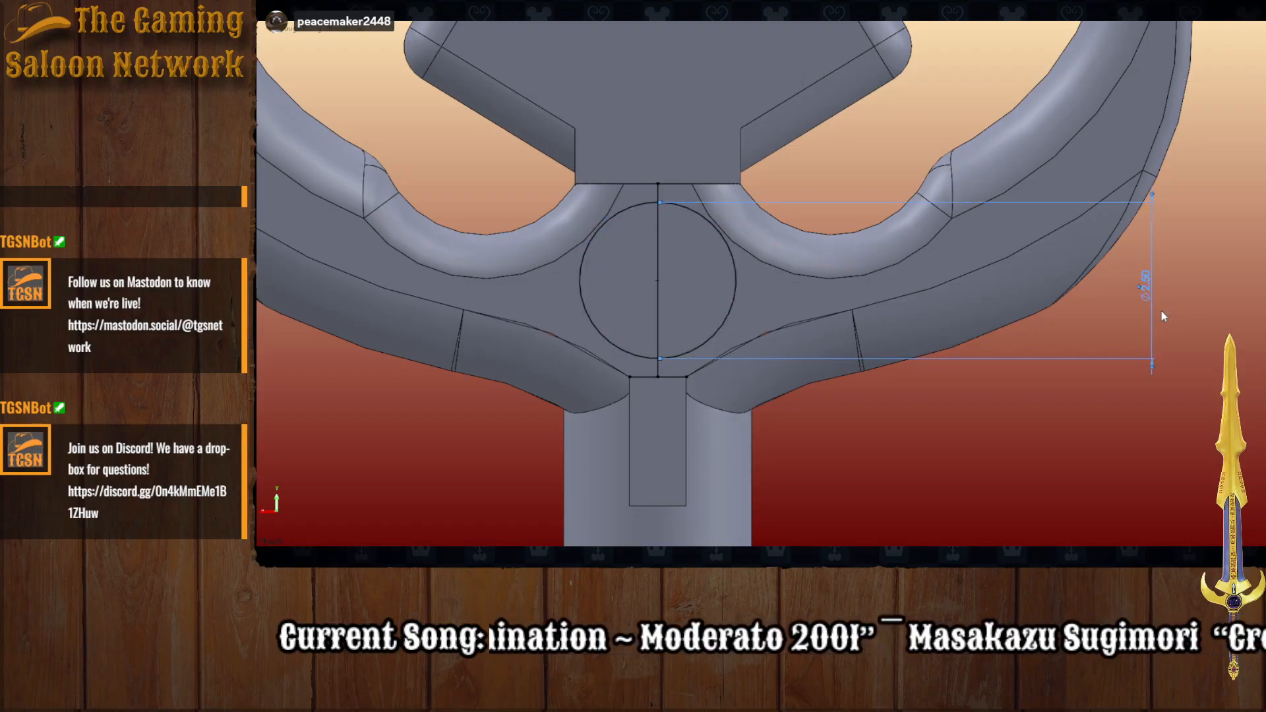
type("2")
key("Return")
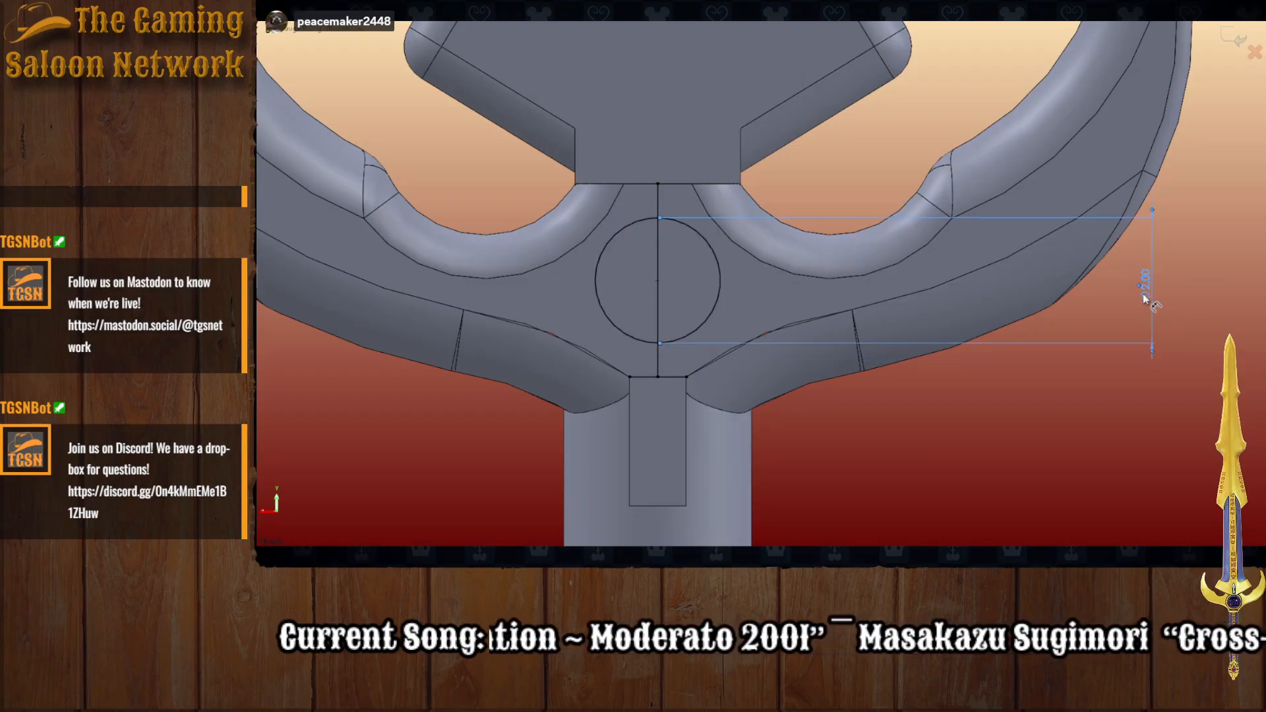
type("2.5")
key("Return")
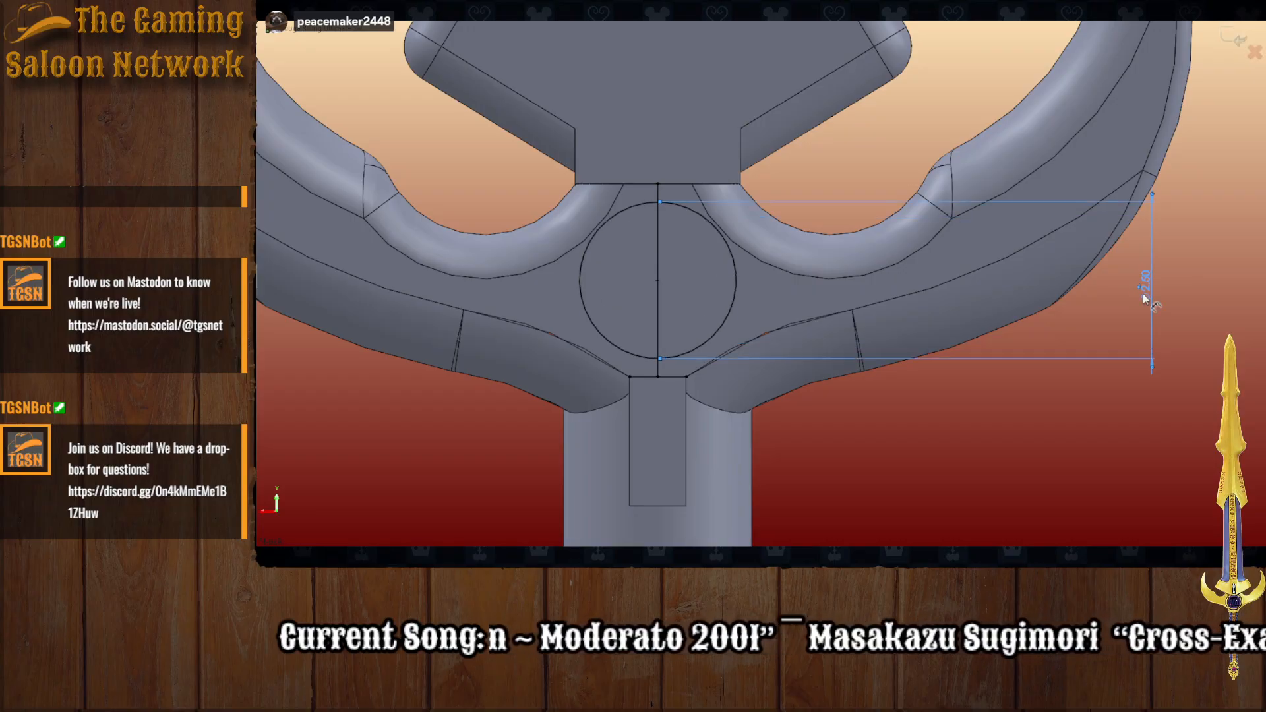
Step: Extrude both halves of the circle a short distance outward from the guard's flat face as a thin disc
scroll(1063, 323, "down", 1)
mouse_move(863, 383)
middle_mouse_down()
mouse_move(787, 296)
mouse_move(825, 383)
middle_mouse_up()
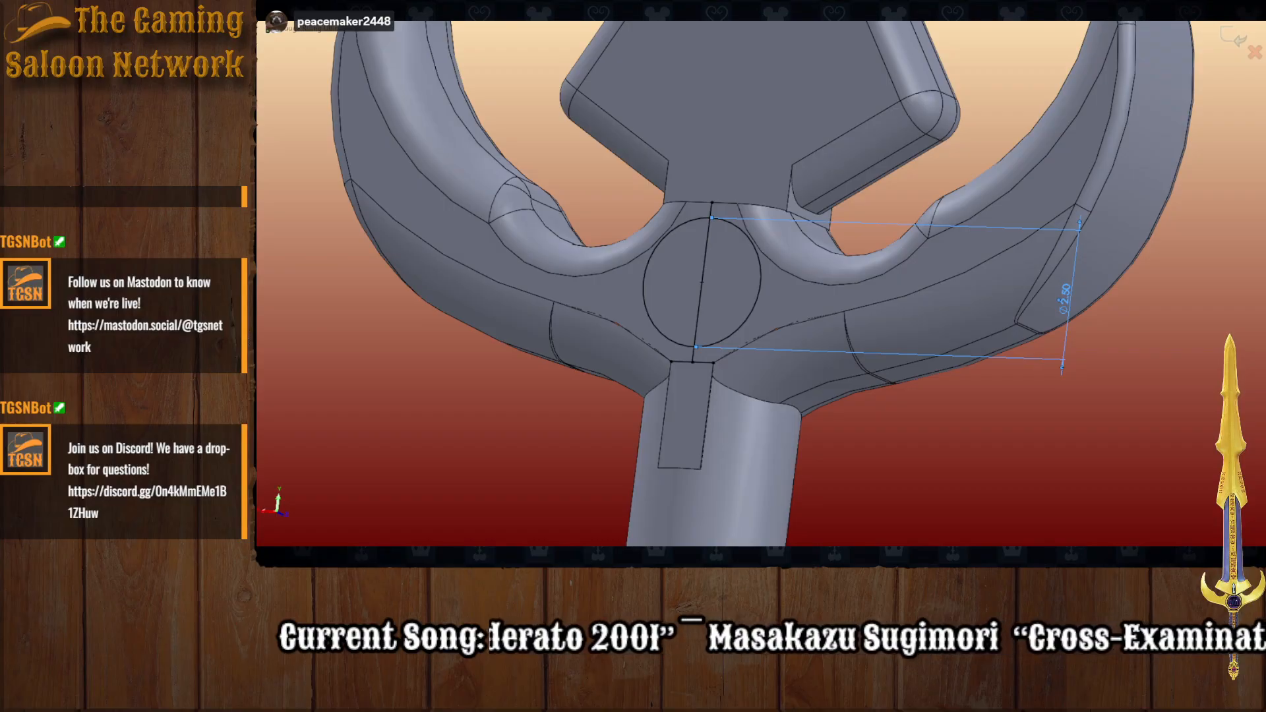
left_click(728, 290)
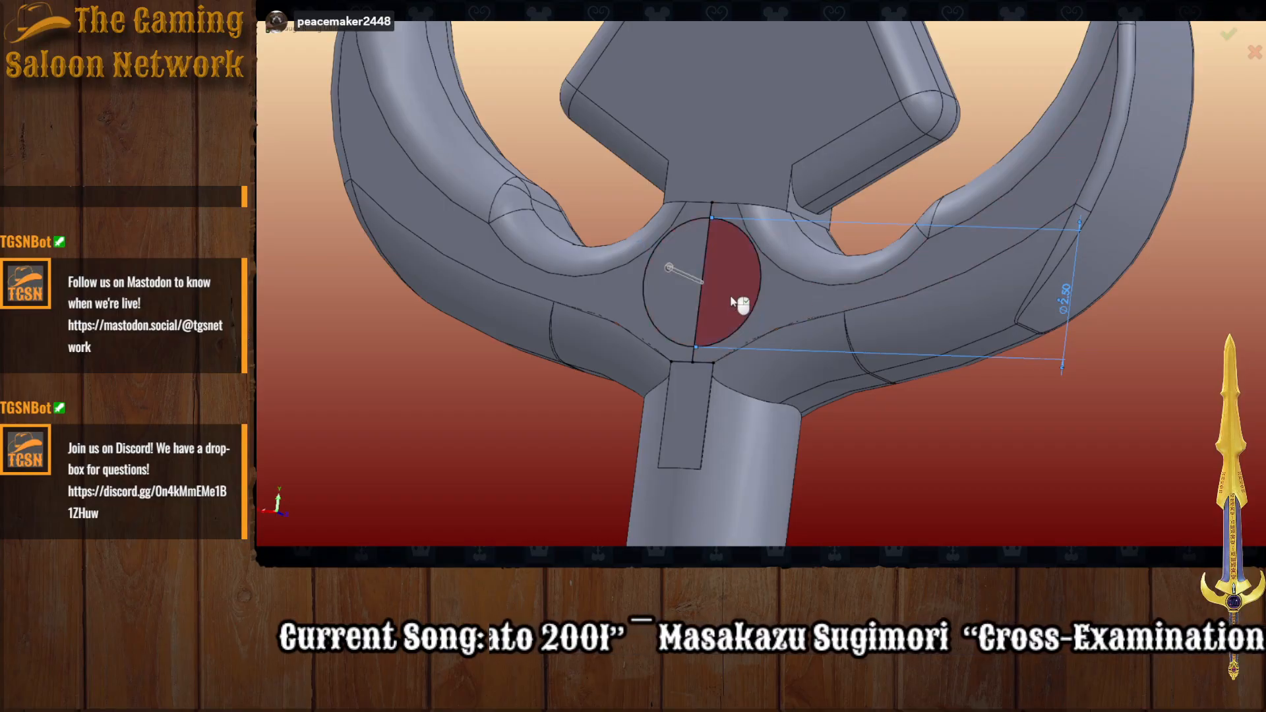
middle_click_drag(687, 302, 554, 307)
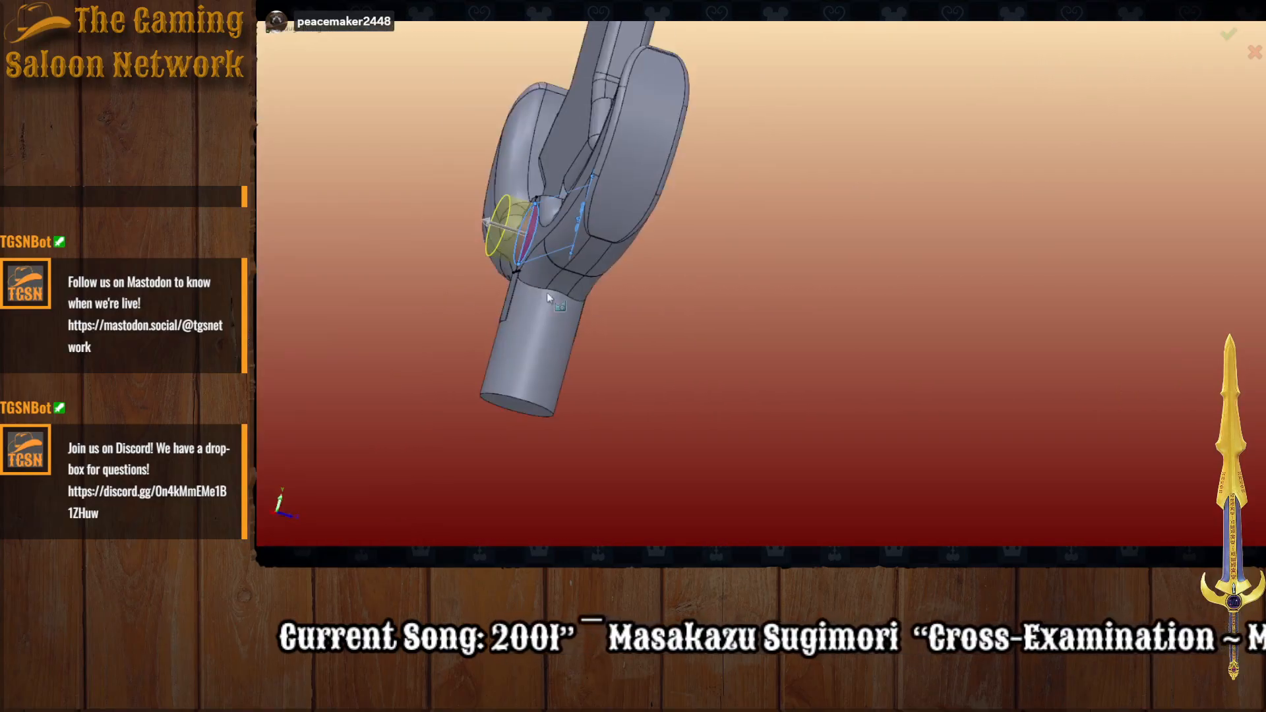
scroll(521, 264, "up", 5)
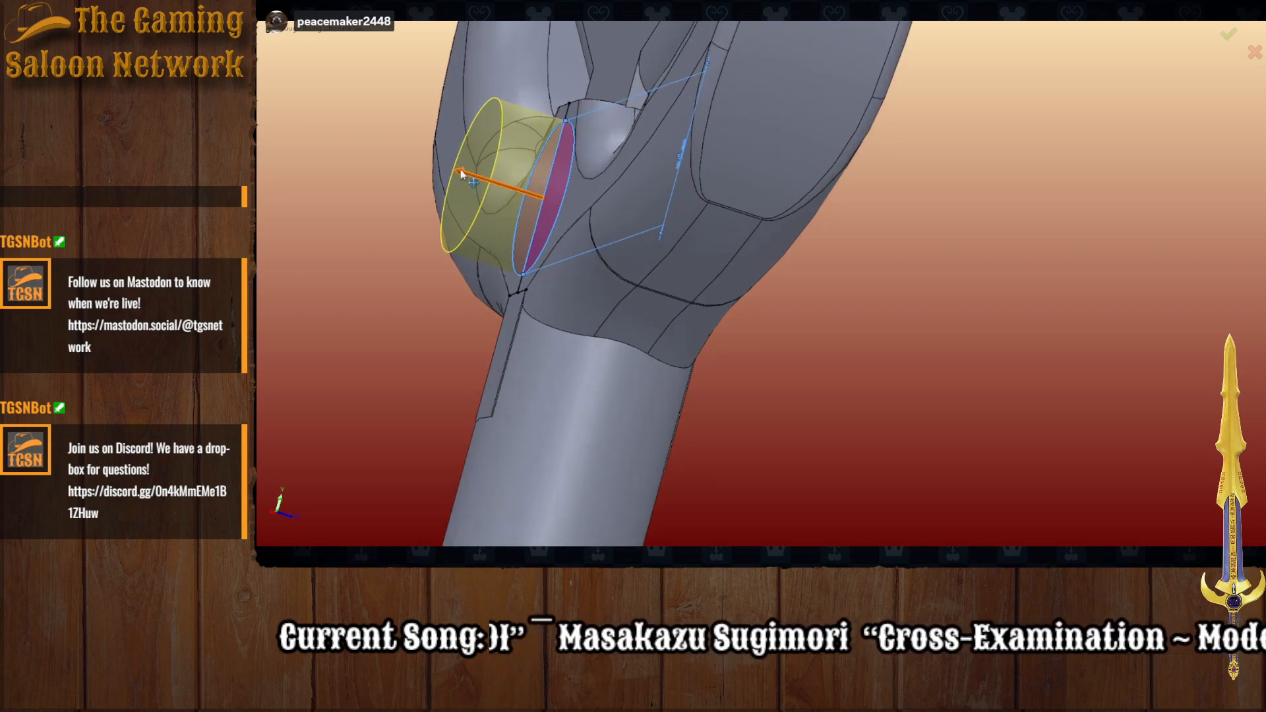
left_click_drag(461, 173, 475, 257)
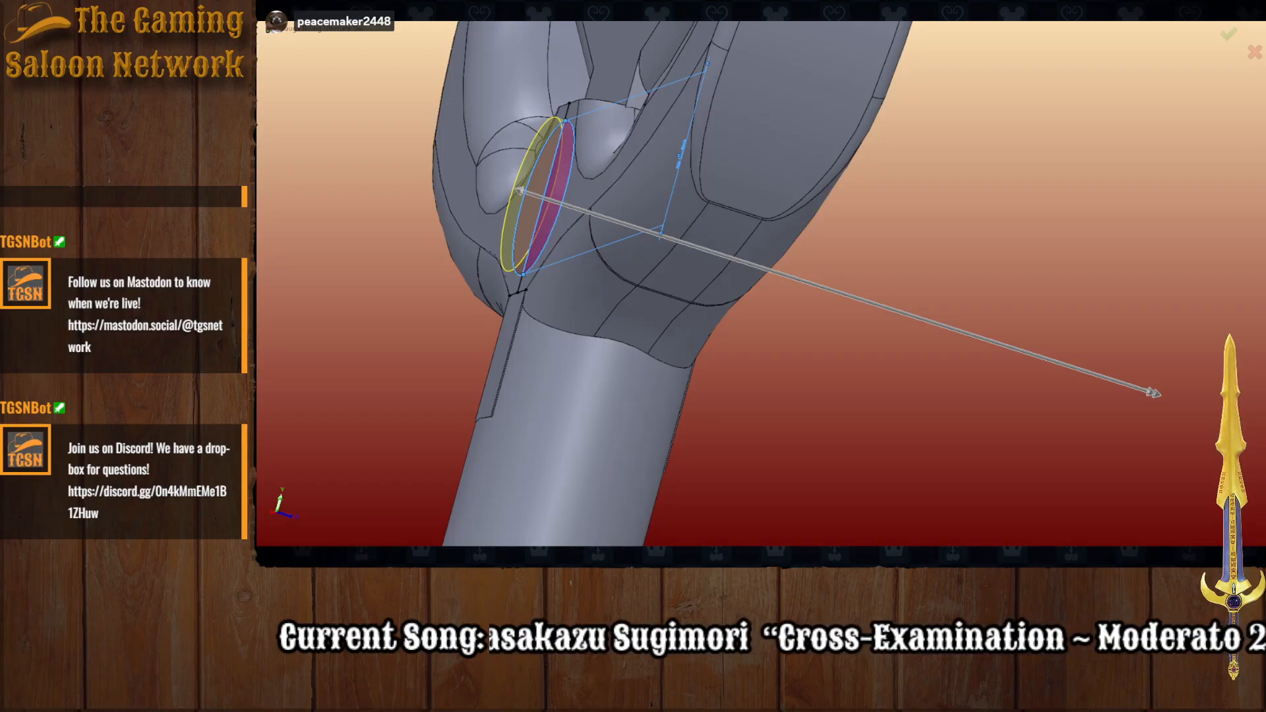
key("Return")
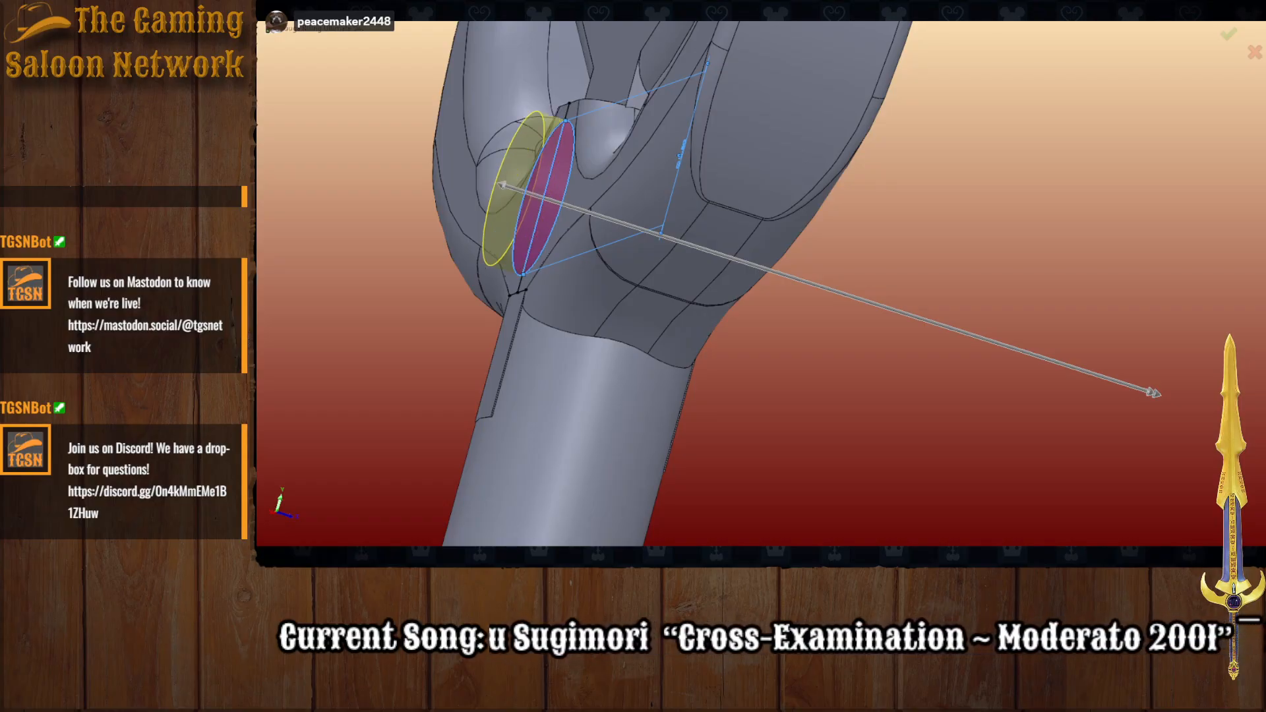
Step: Viewing the sword from the side, extend the disc extrusion in the second direction through the guard to just past its opposite face
key("space")
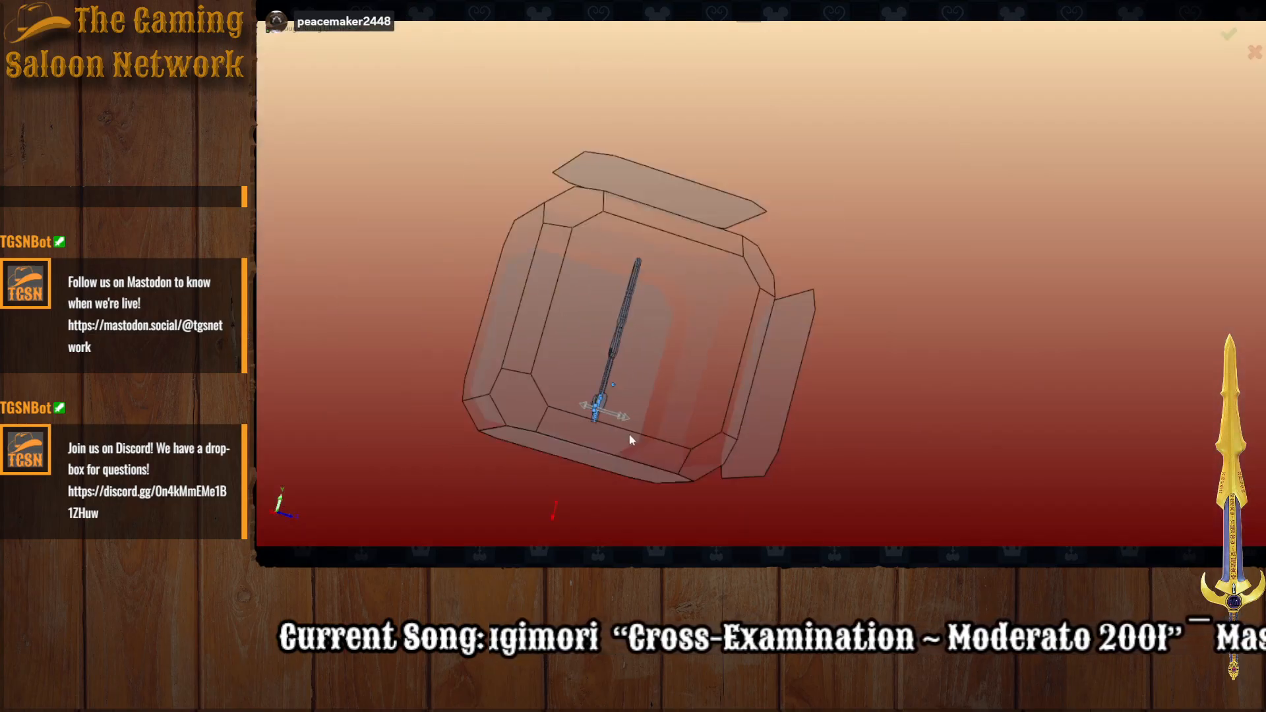
left_click(628, 416)
scroll(656, 430, "up", 6)
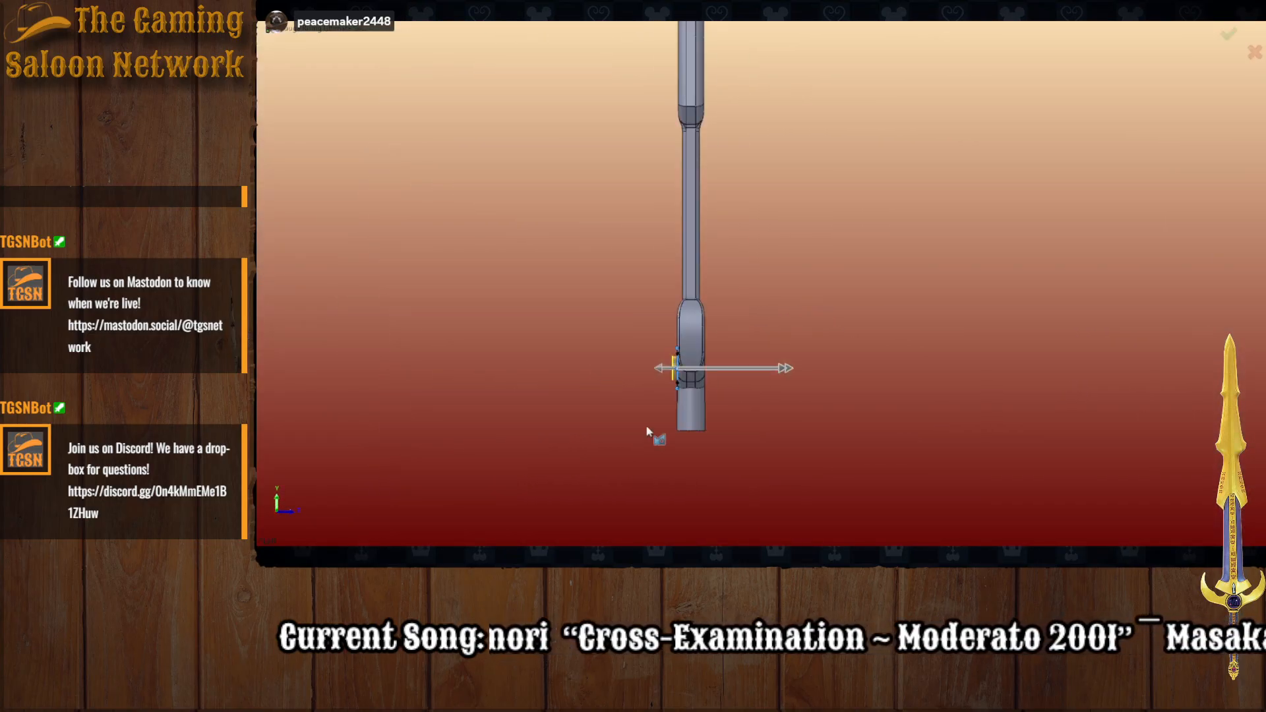
scroll(795, 247, "up", 2)
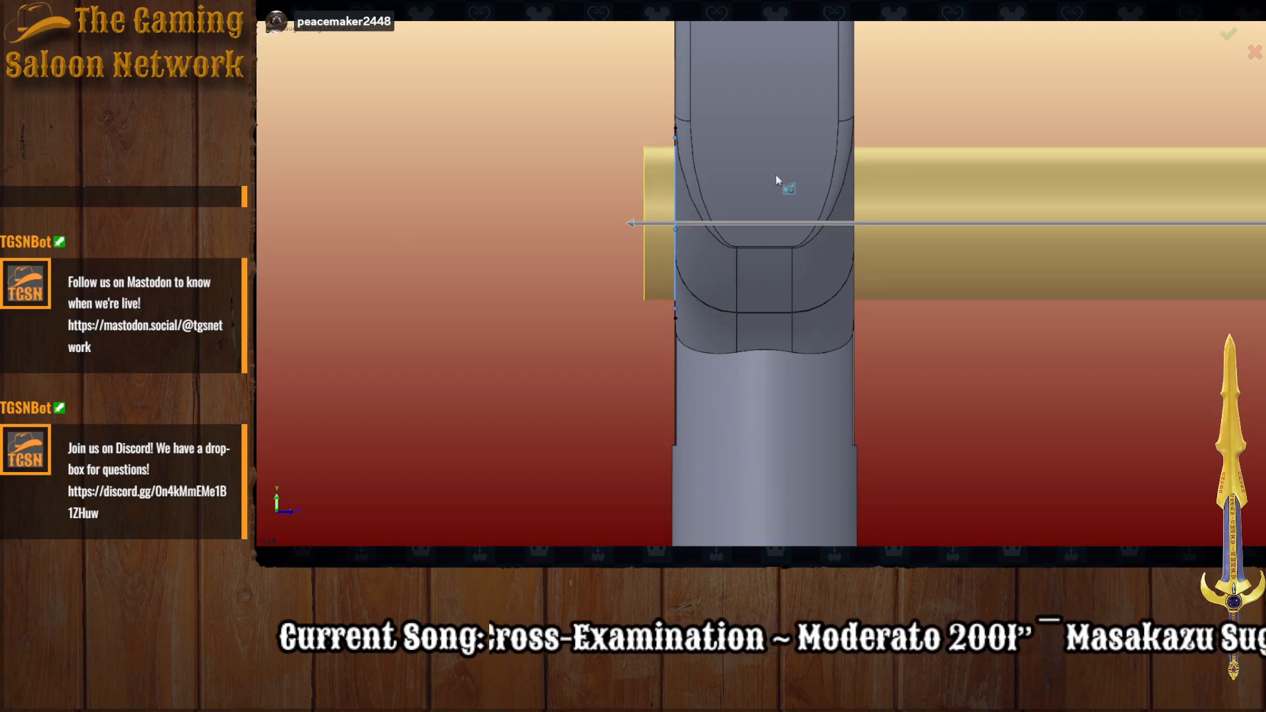
scroll(774, 174, "down", 2)
scroll(999, 231, "down", 2)
scroll(1048, 234, "up", 2)
left_click_drag(1016, 265, 701, 267)
scroll(730, 287, "up", 3)
scroll(692, 269, "up", 3)
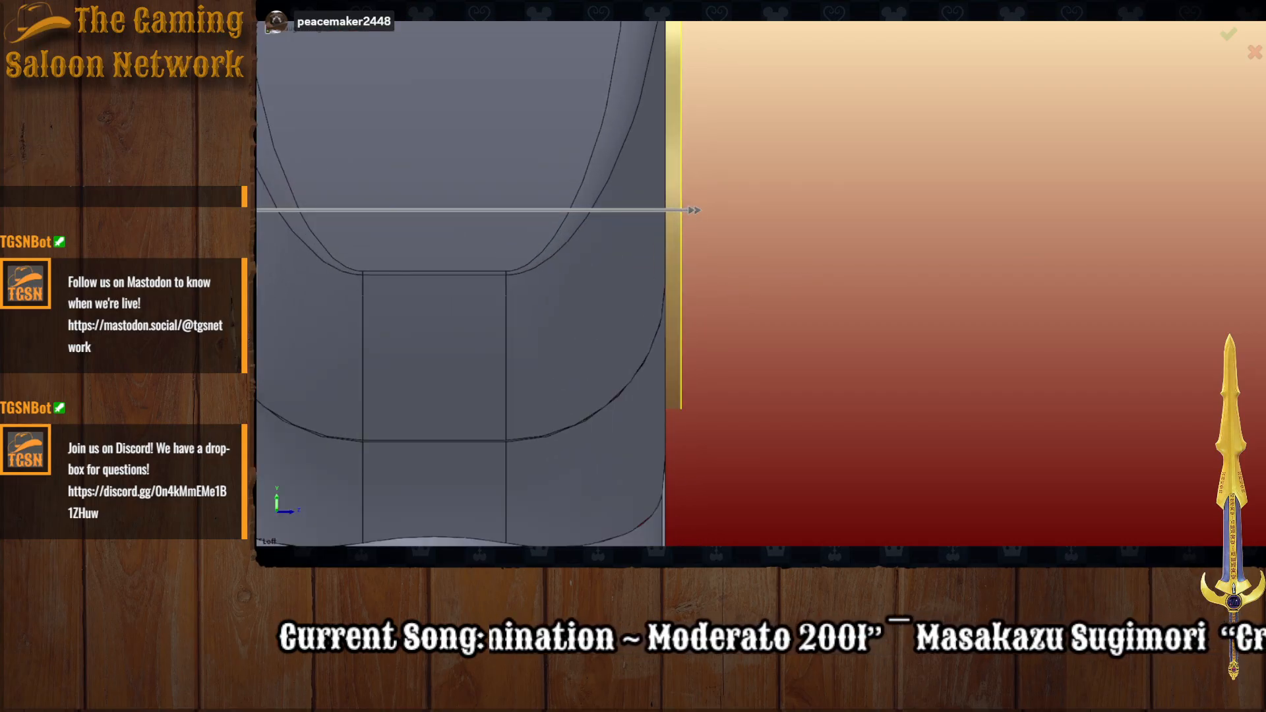
Step: Adjust the second direction's depth so the disc protrudes equally from both guard faces, and finish the extrusion
key("Return")
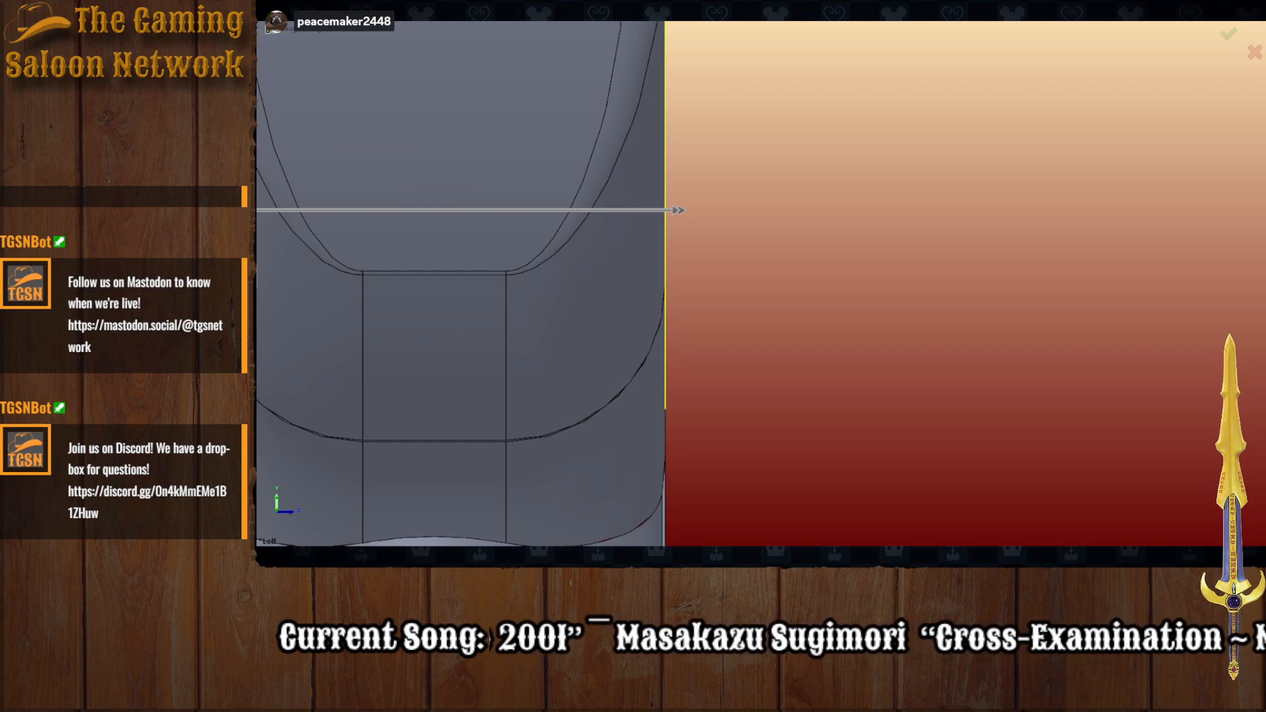
scroll(690, 274, "down", 3)
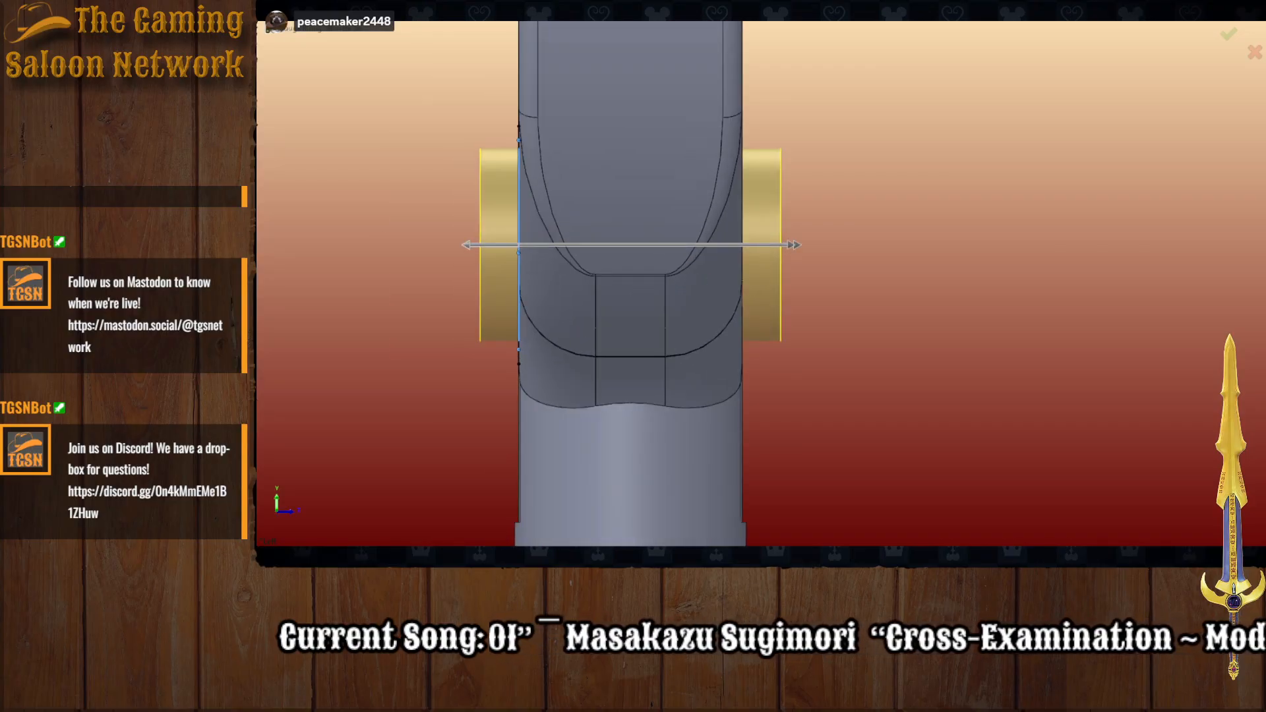
key("Return")
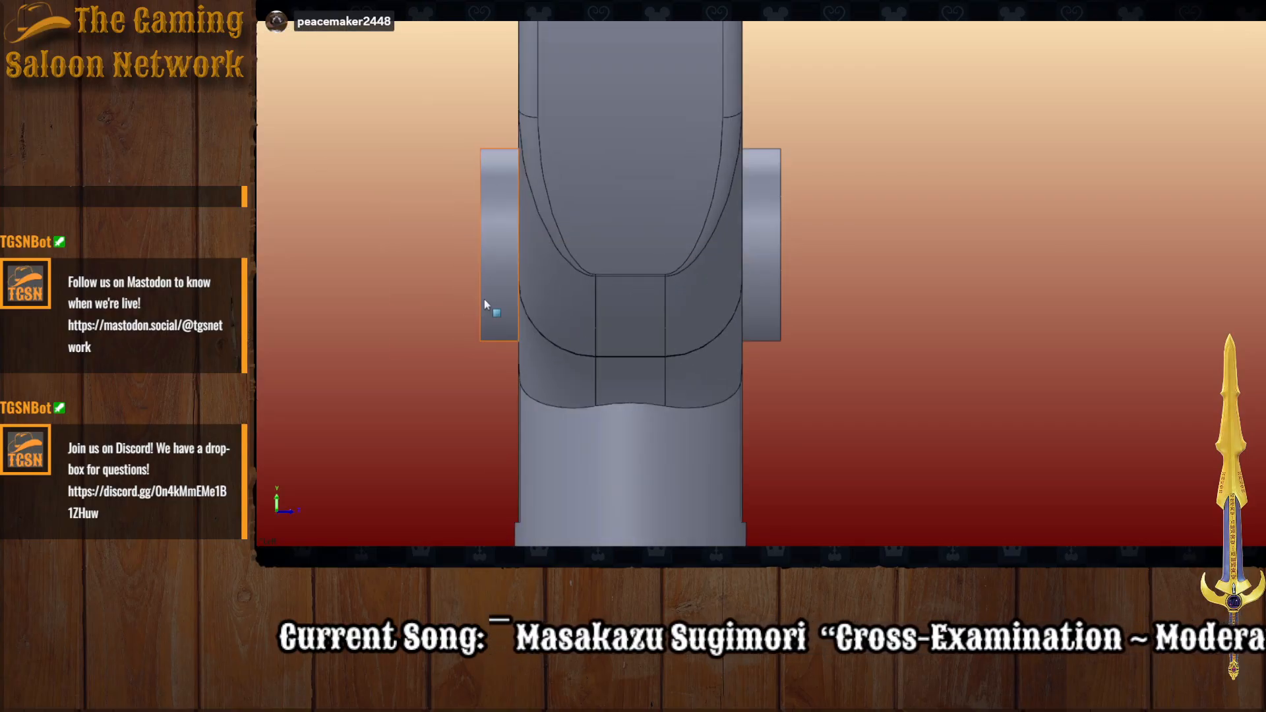
Step: Fillet the outer circular edges of the discs on both sides of the guard, increasing the radius from 0.25 mm to 0.5 mm
middle_click_drag(484, 299, 608, 311)
scroll(540, 300, "down", 3)
scroll(456, 265, "up", 3)
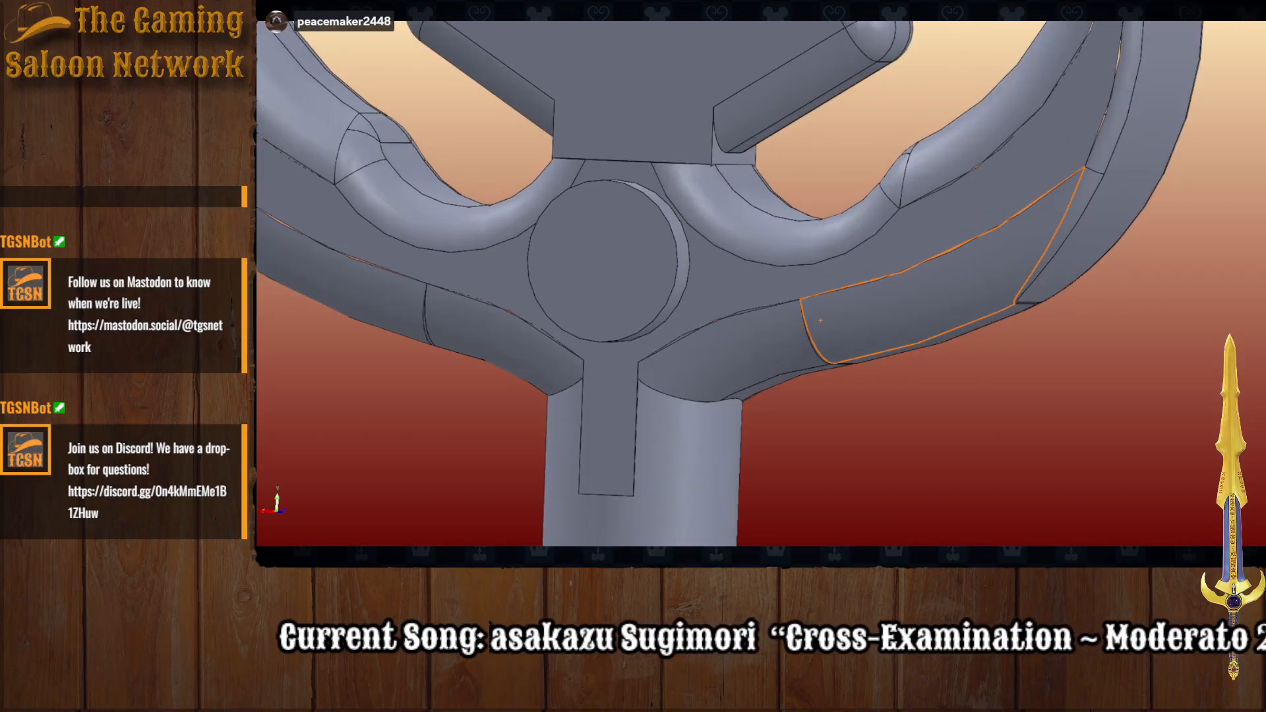
left_click(678, 288)
middle_click_drag(788, 379, 626, 381)
left_click(901, 296)
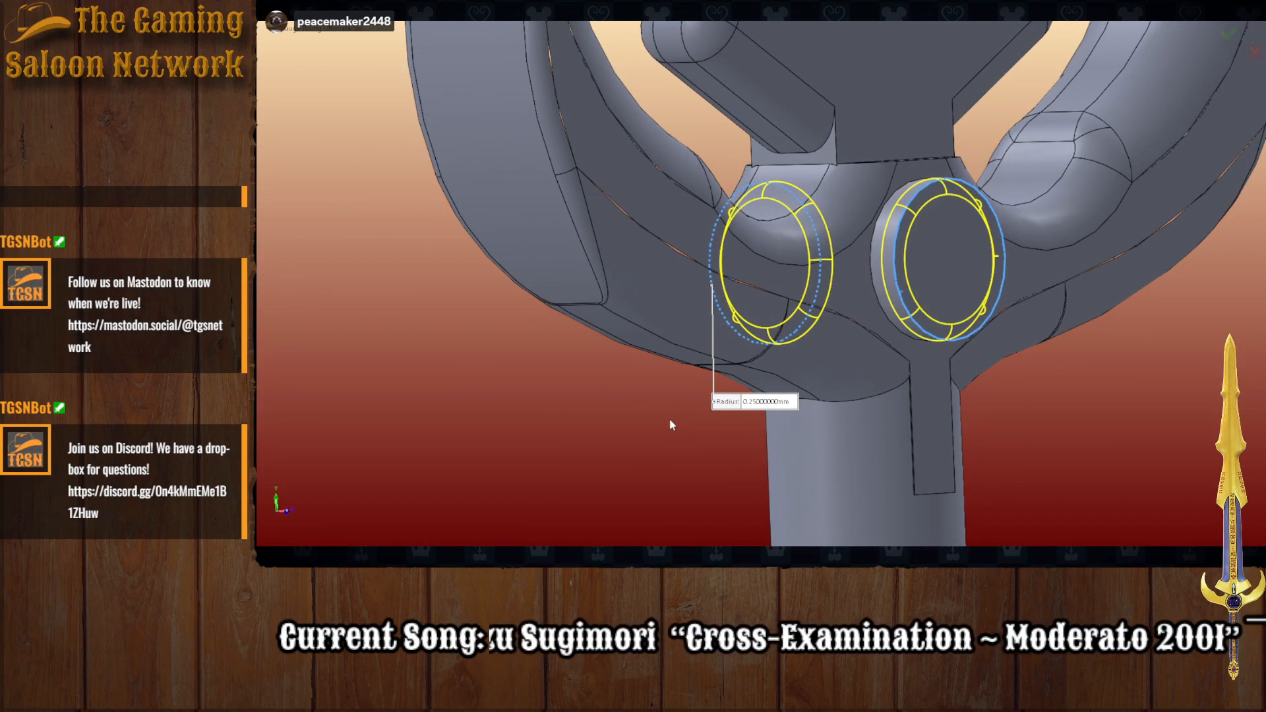
middle_click_drag(671, 421, 792, 419)
scroll(975, 287, "down", 7)
scroll(974, 289, "up", 10)
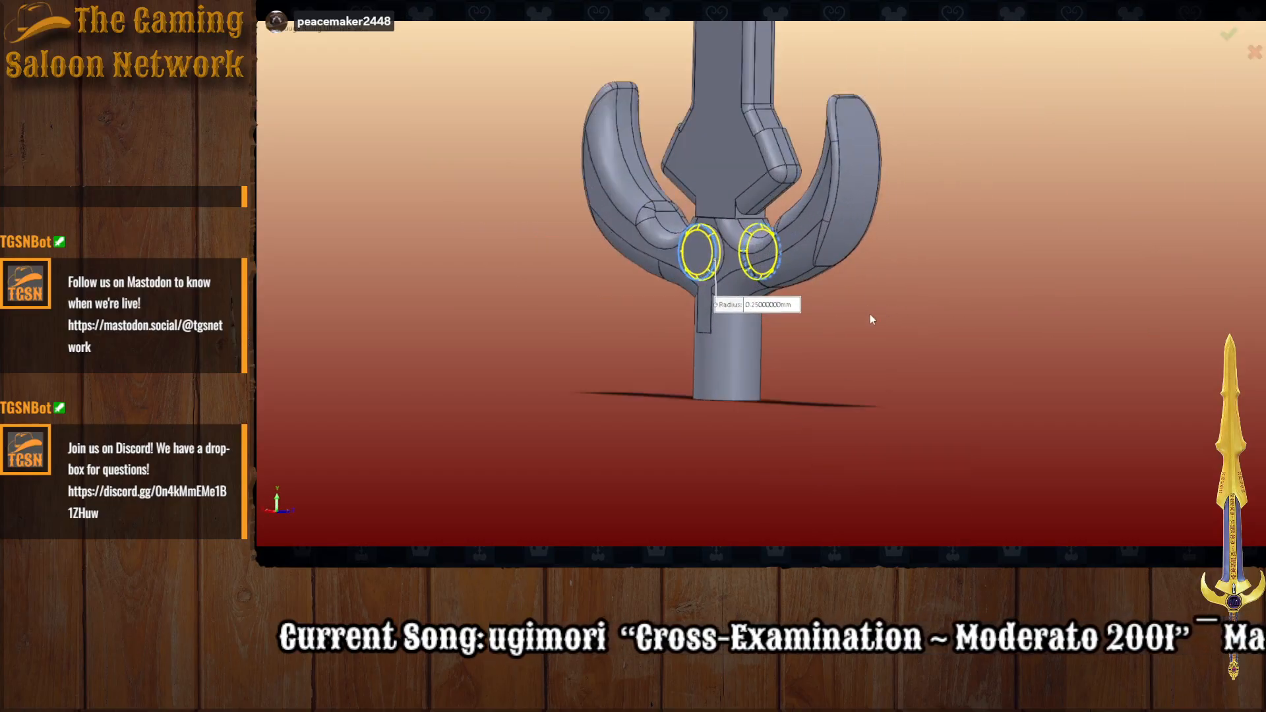
scroll(665, 237, "down", 1)
middle_click_drag(646, 318, 745, 318)
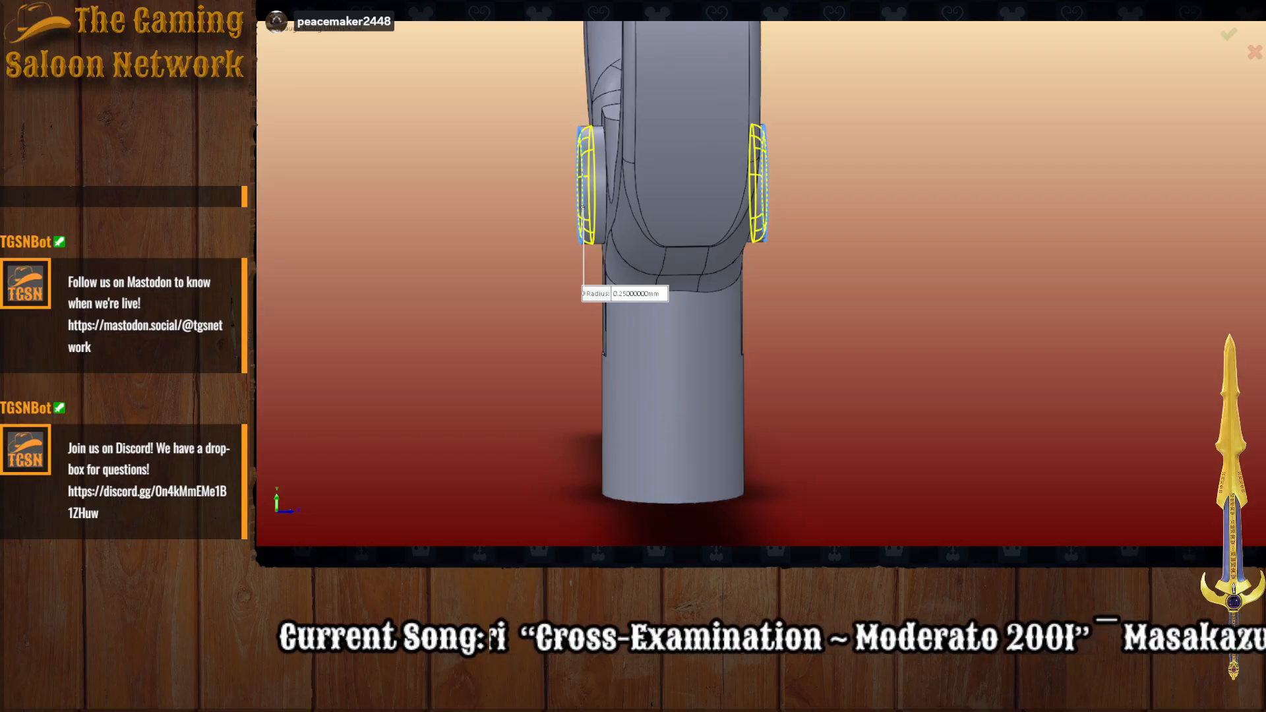
key("Return")
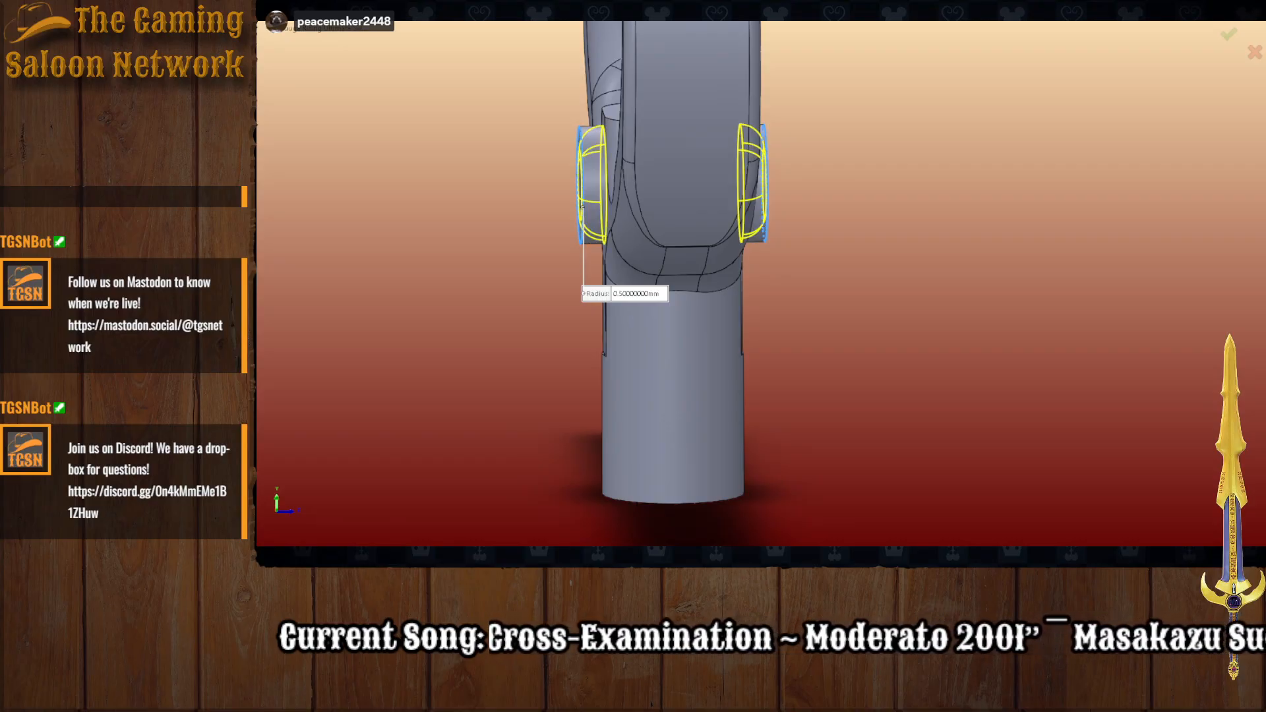
Step: Examine the sword's rounded discs, guard and blade up close and as a whole from several angles
middle_click_drag(472, 333, 595, 306)
scroll(600, 108, "up", 12)
middle_click_drag(712, 212, 436, 358)
scroll(720, 303, "down", 5)
scroll(719, 293, "down", 3)
scroll(822, 184, "up", 5)
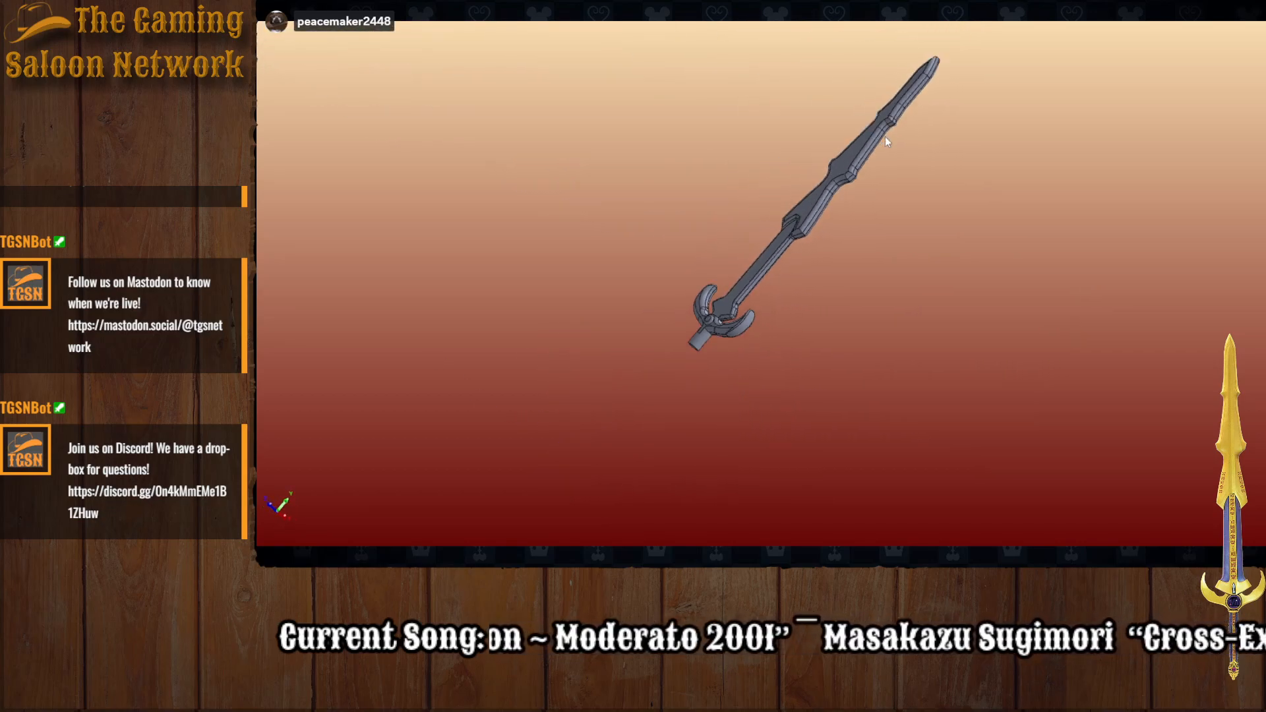
scroll(885, 136, "down", 3)
middle_click_drag(797, 362, 373, 292)
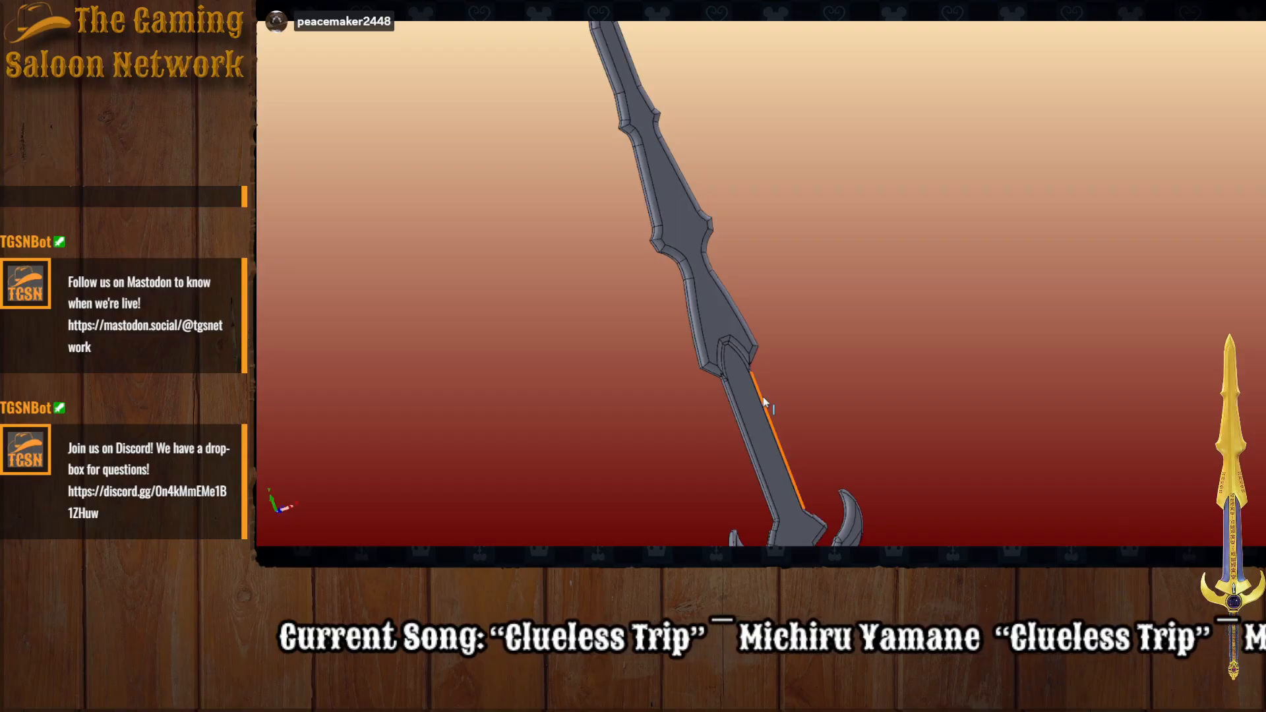
scroll(763, 399, "down", 5)
scroll(849, 369, "up", 6)
scroll(839, 390, "down", 1)
middle_click_drag(756, 397, 777, 424)
scroll(783, 448, "down", 4)
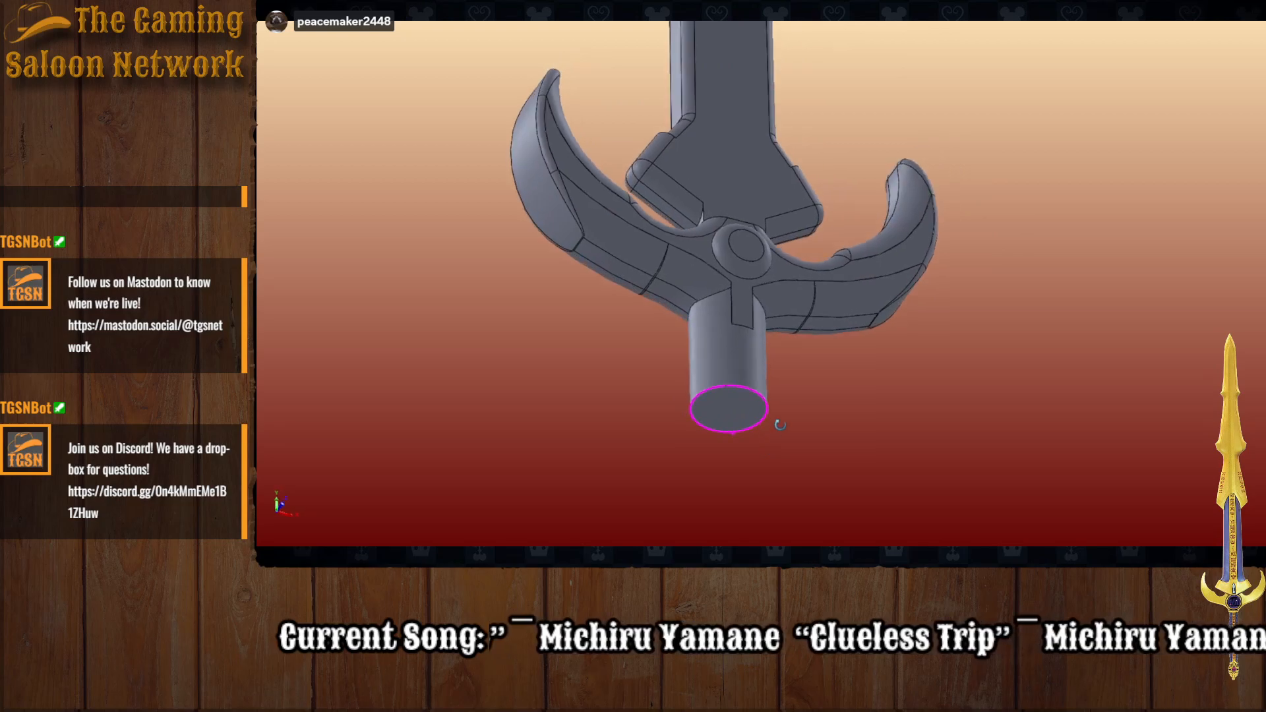
scroll(771, 272, "up", 7)
scroll(791, 242, "up", 3)
scroll(791, 261, "down", 3)
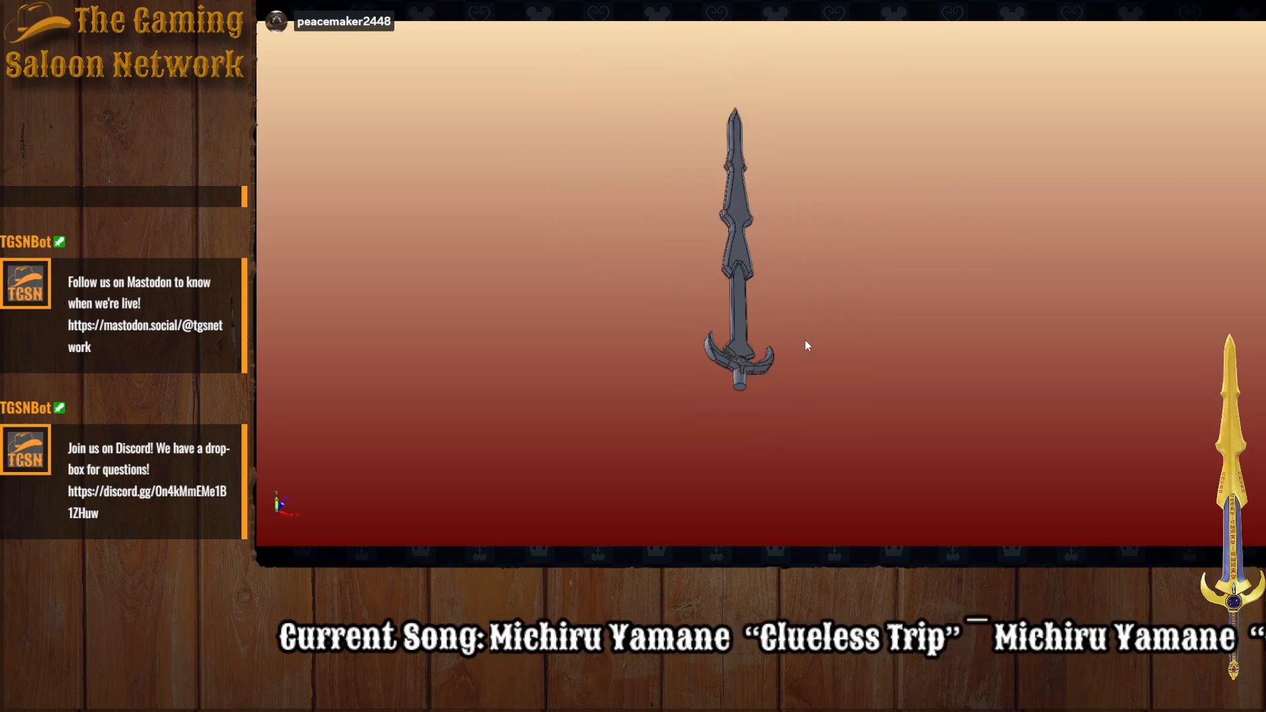
middle_click_drag(780, 349, 756, 268)
scroll(766, 306, "down", 5)
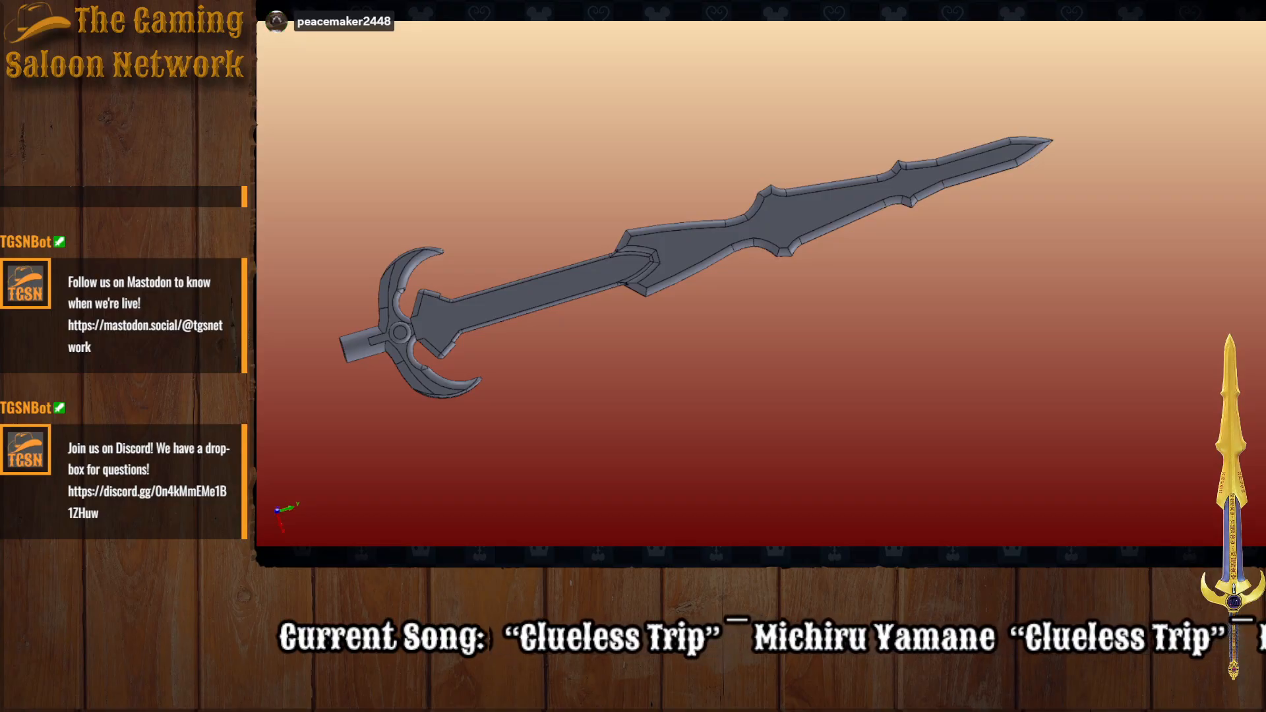
Step: Try to chamfer the upper blade's flat face at 45 degrees, setting the distance to 0.1 mm and 0.2 mm
middle_click_drag(818, 283, 919, 247)
scroll(776, 286, "down", 3)
middle_click_drag(669, 223, 800, 347)
scroll(722, 169, "down", 3)
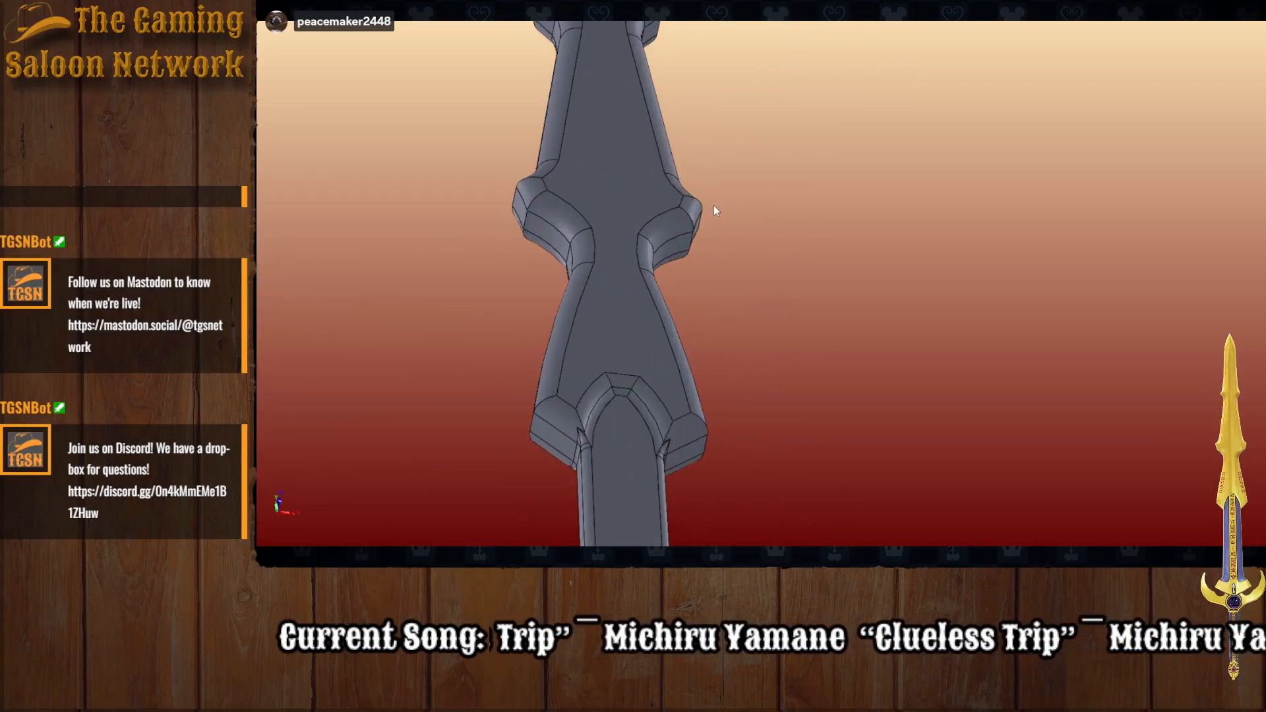
scroll(715, 210, "up", 2)
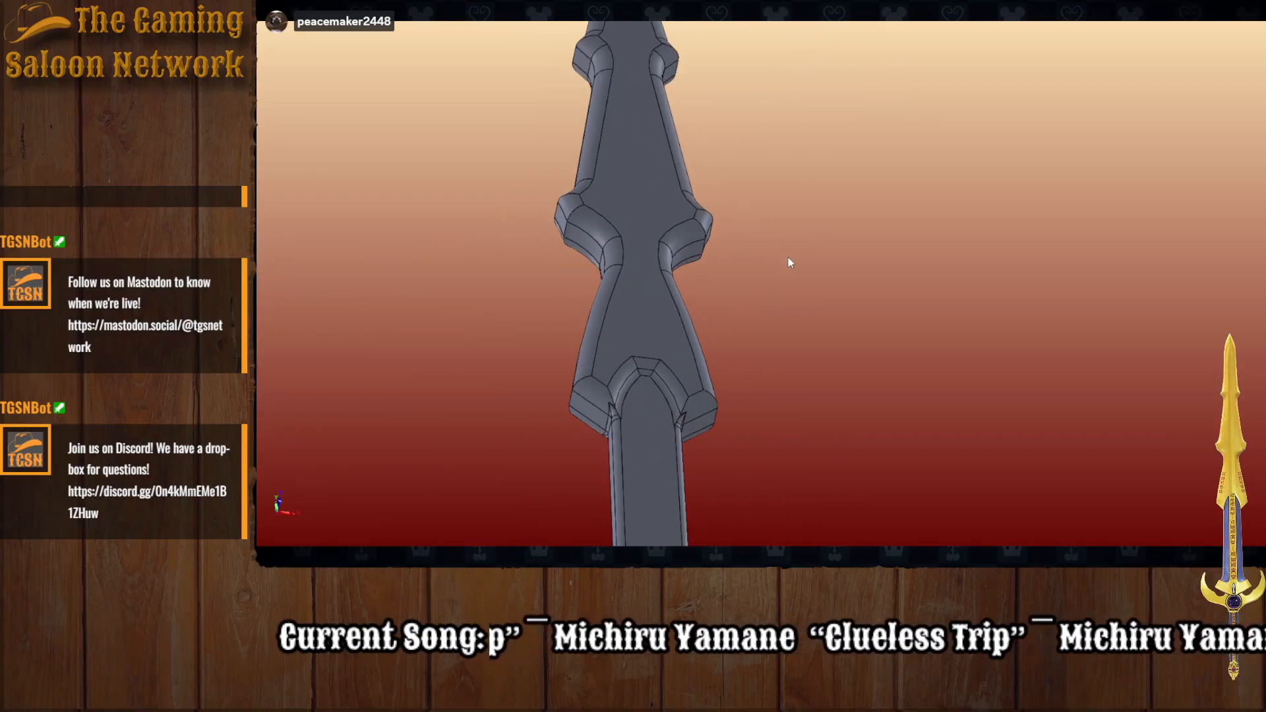
left_click(637, 294)
middle_click_drag(637, 294, 690, 303)
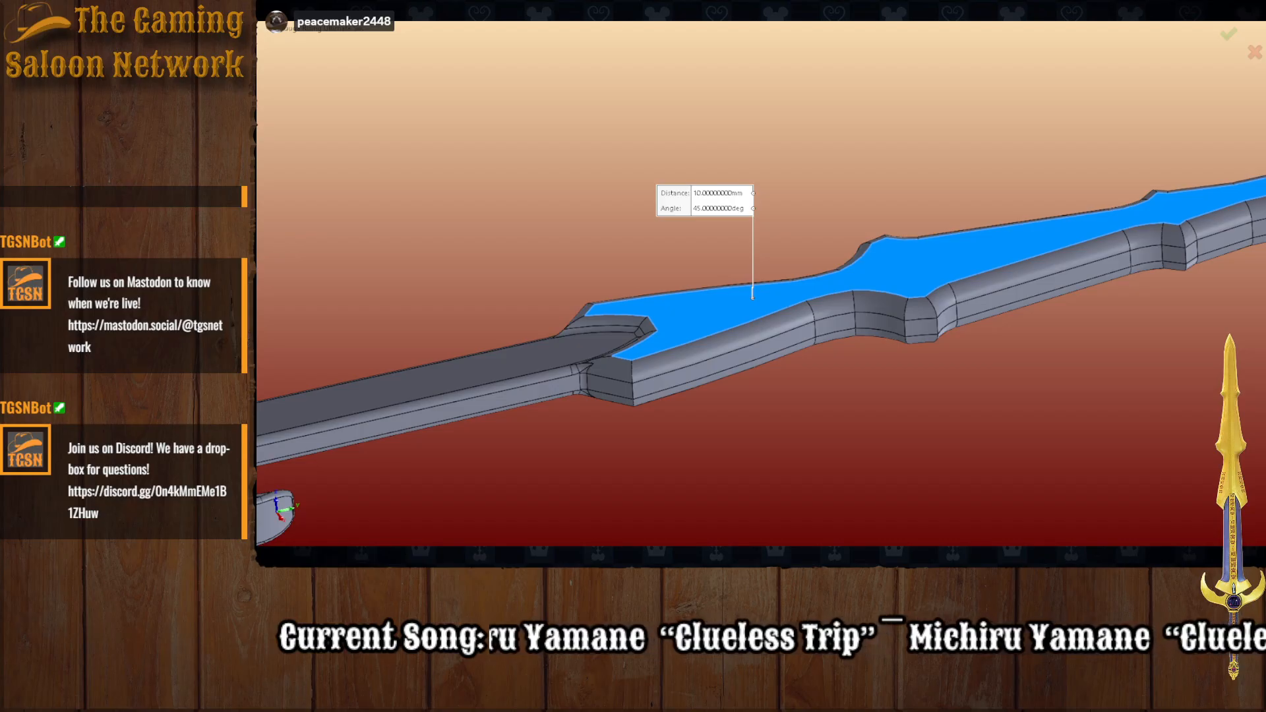
type("0")
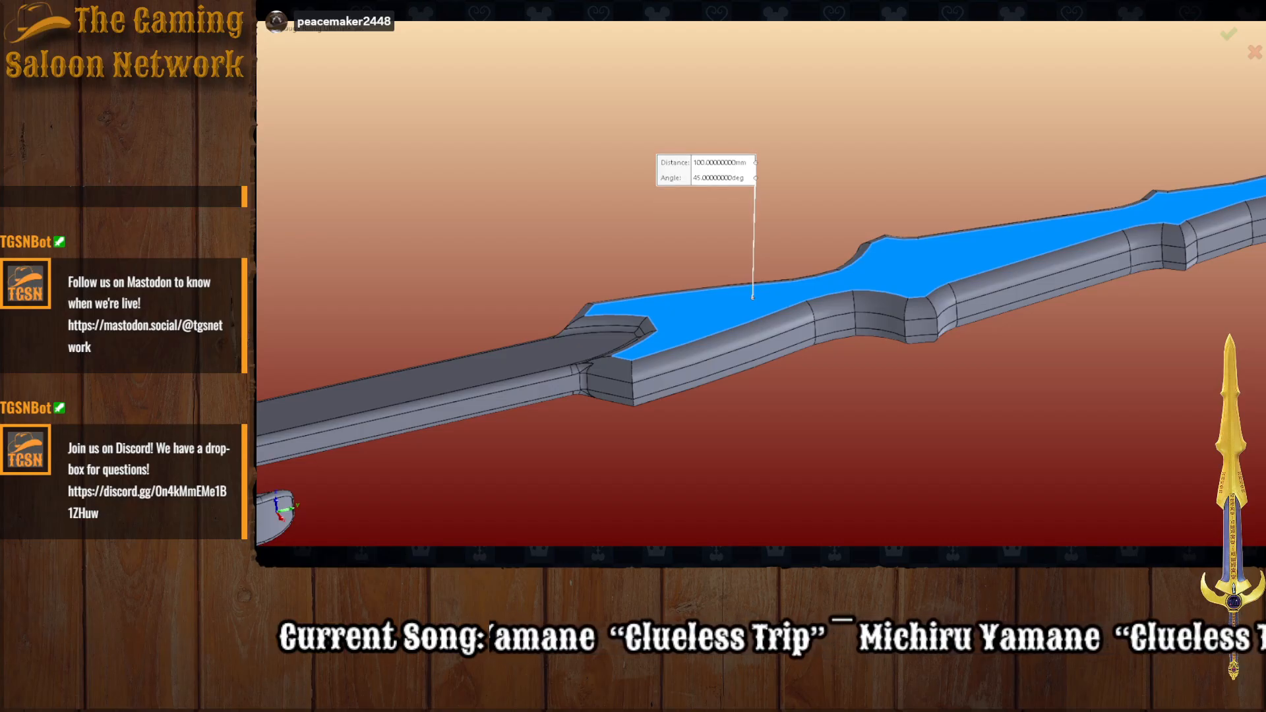
type("0.1")
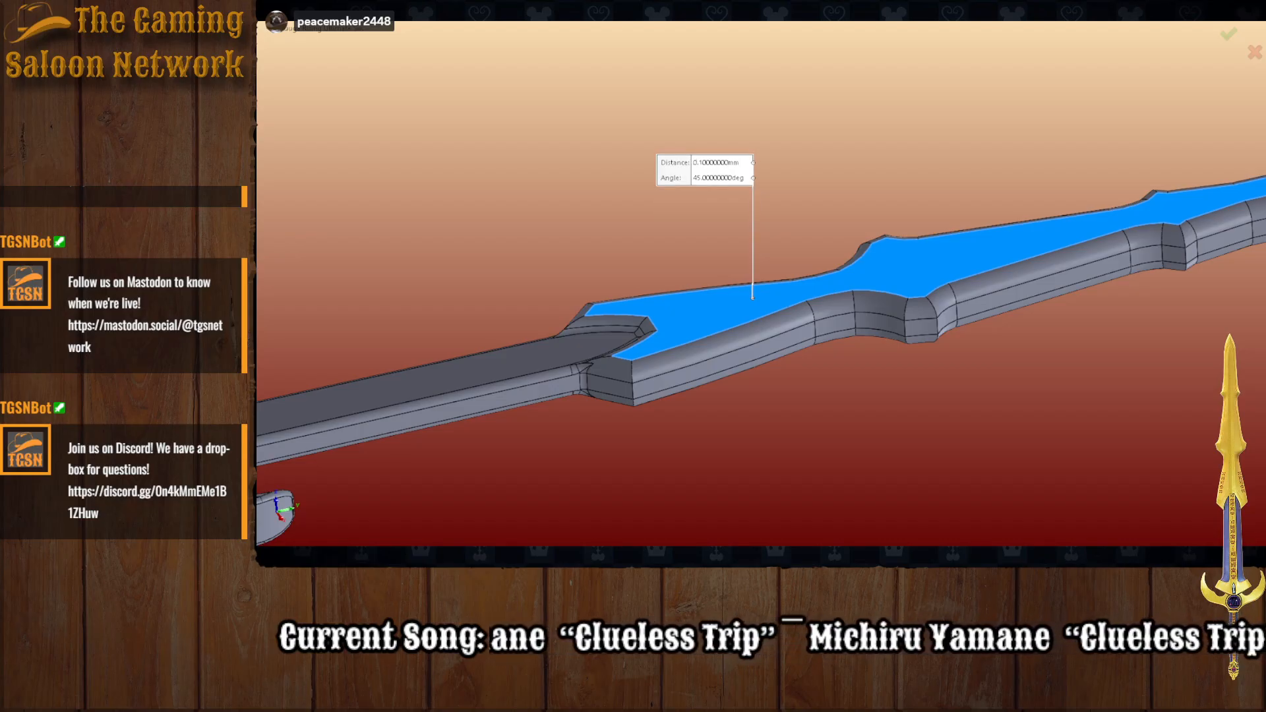
scroll(724, 384, "down", 3)
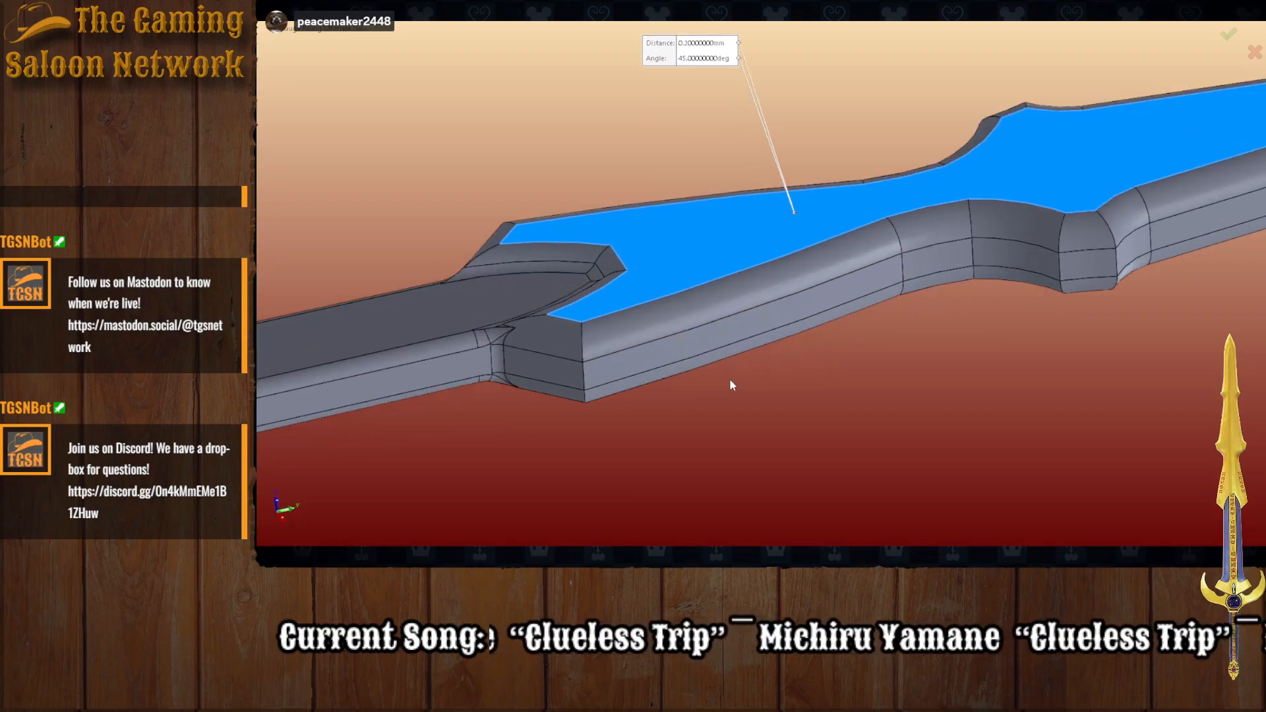
scroll(726, 383, "up", 2)
Step: Clear the chamfer selection, reselect the upper blade's flat face and try the chamfer at 0.2 mm and 45 degrees
key("Delete")
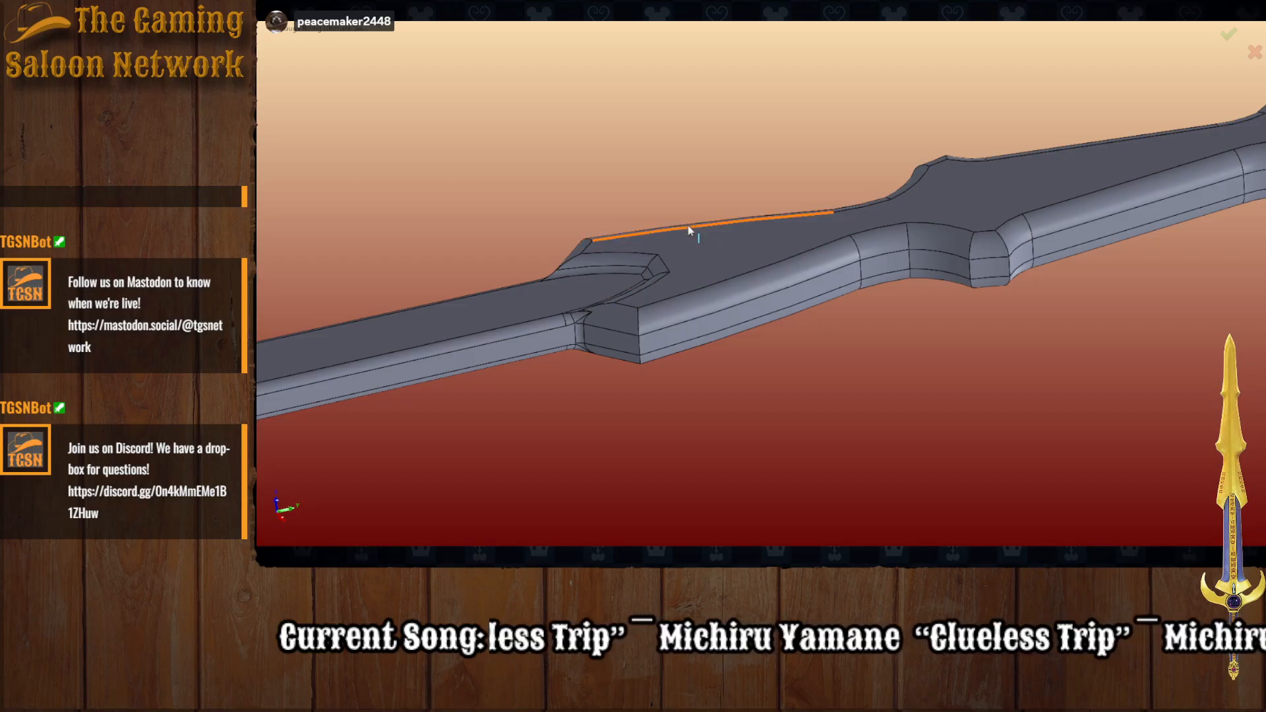
left_click(738, 264)
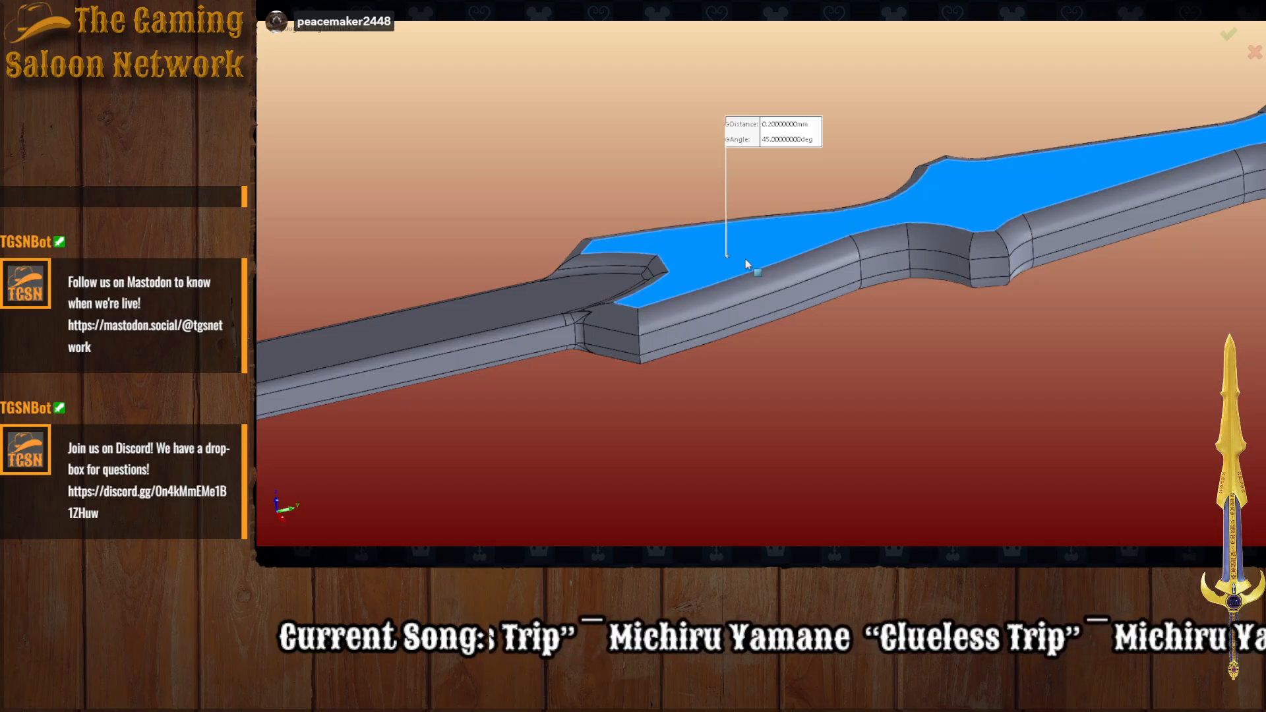
middle_click_drag(758, 324, 790, 342)
scroll(791, 341, "up", 4)
scroll(790, 341, "down", 1)
middle_click_drag(683, 344, 757, 456)
key("Return")
Step: Examine the whole sword from both sides, including a closer view of the blade, guard and handle stub
scroll(757, 457, "up", 4)
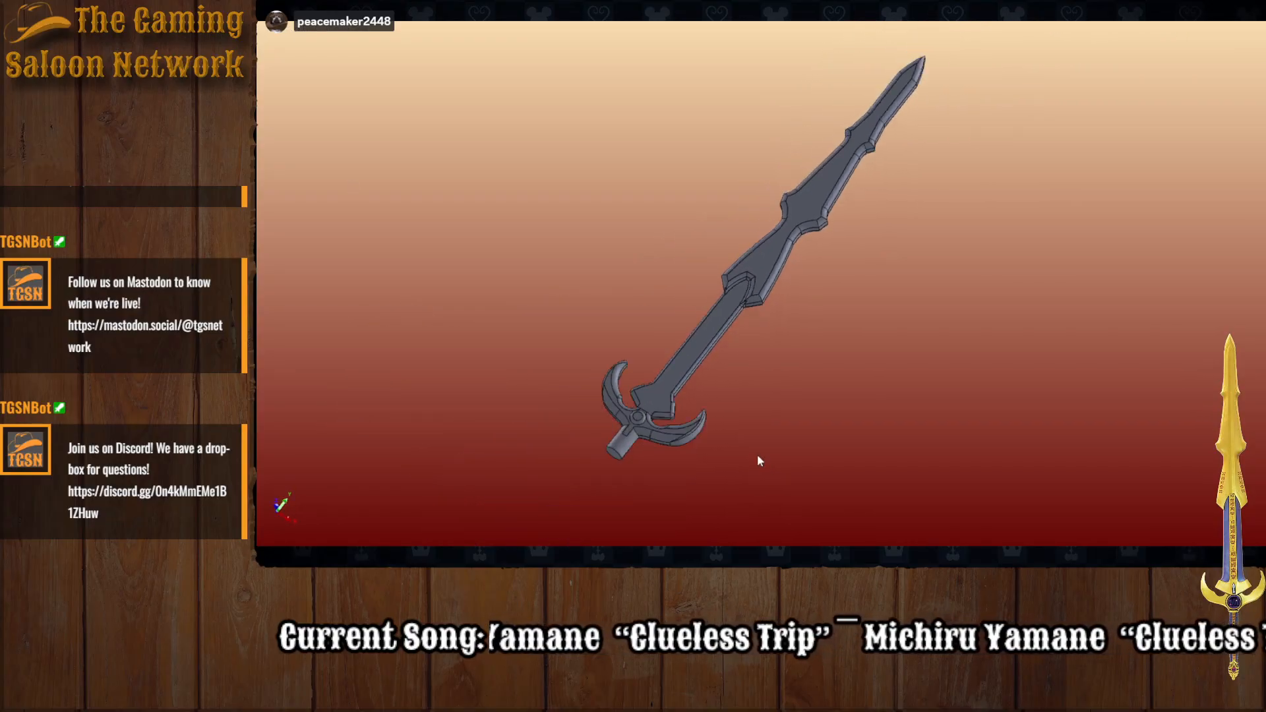
scroll(757, 456, "down", 3)
middle_click_drag(750, 334, 792, 407)
scroll(803, 310, "down", 3)
scroll(803, 290, "up", 2)
scroll(794, 204, "down", 2)
scroll(794, 203, "up", 5)
scroll(819, 119, "down", 1)
middle_click_drag(823, 333, 580, 308)
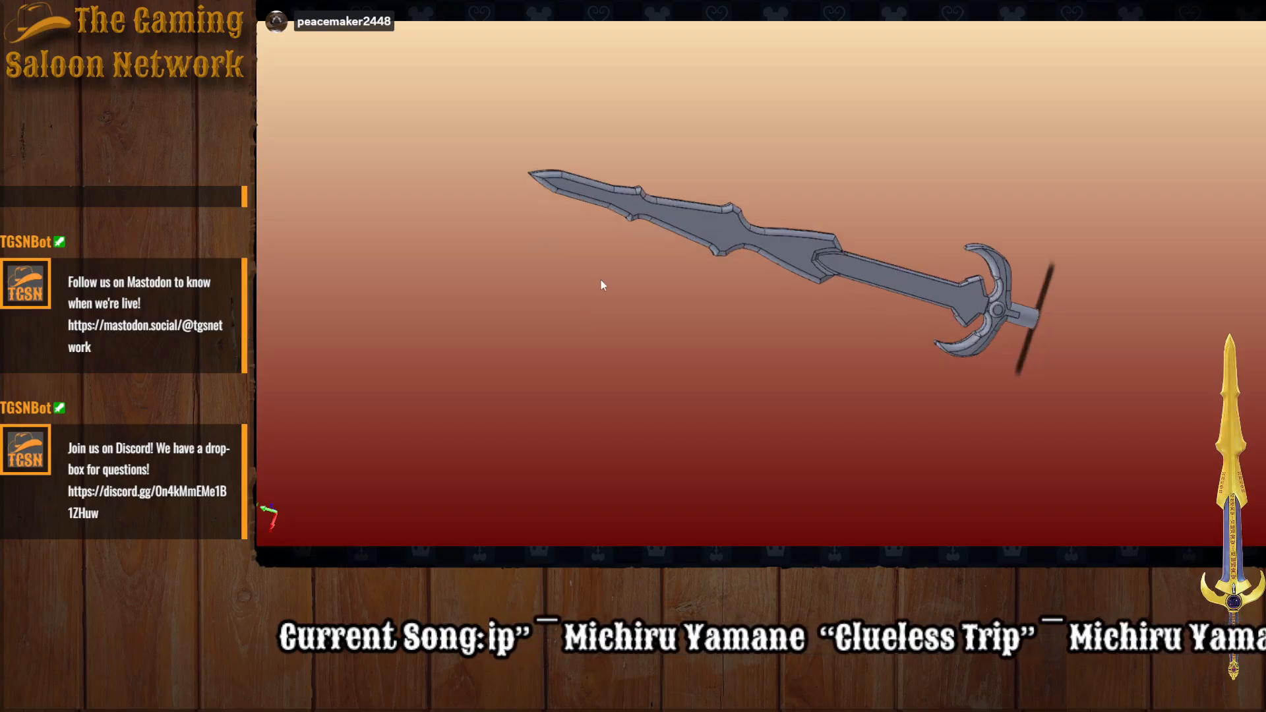
scroll(883, 315, "down", 2)
scroll(889, 310, "down", 3)
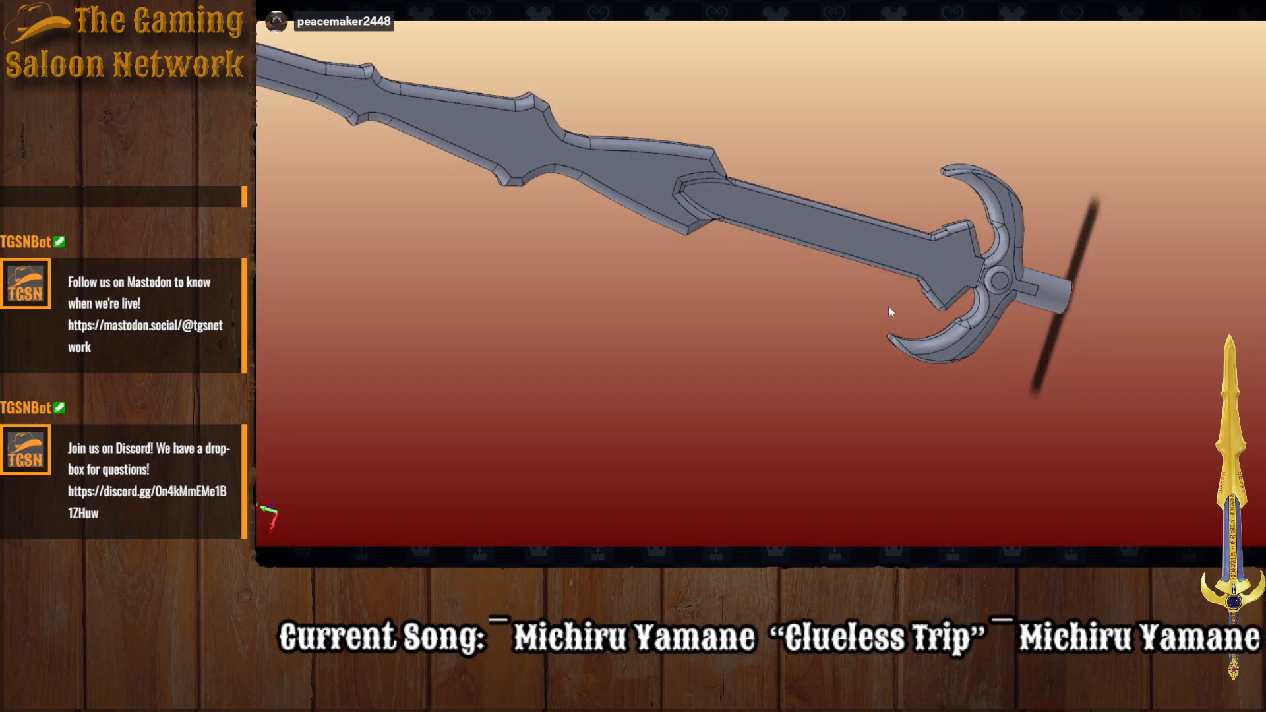
scroll(888, 308, "up", 4)
scroll(888, 312, "up", 2)
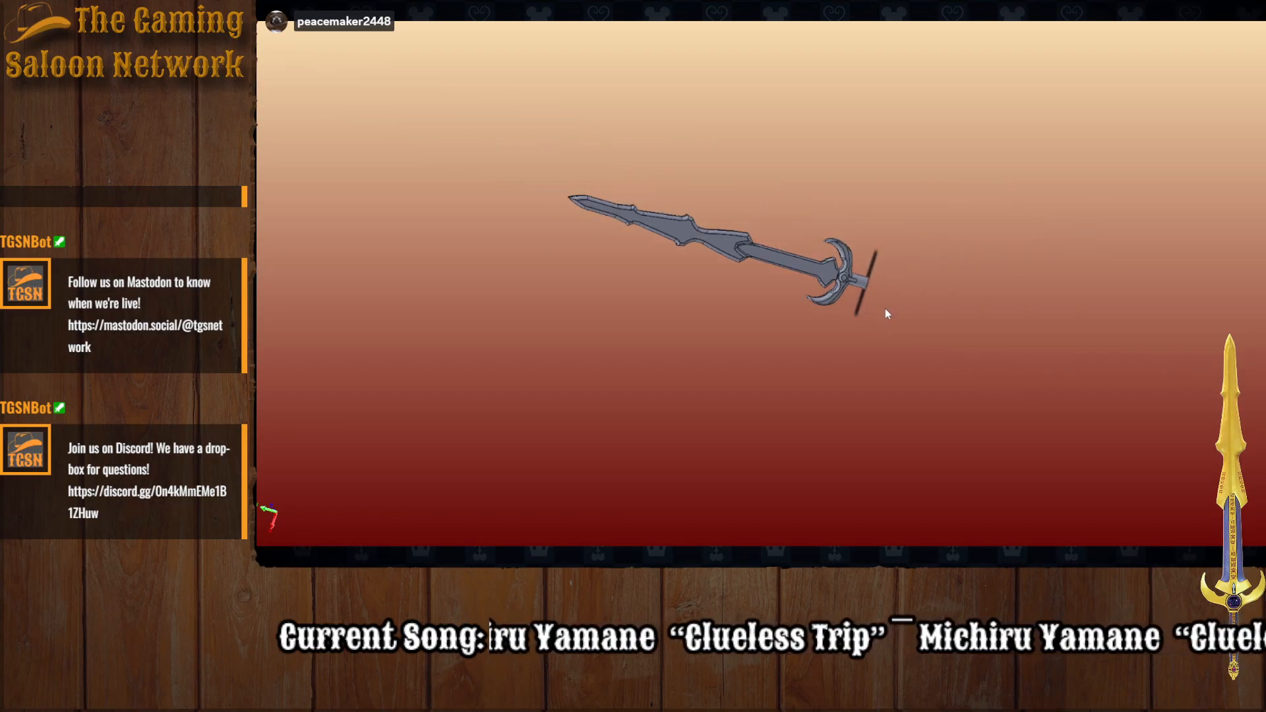
scroll(877, 315, "up", 1)
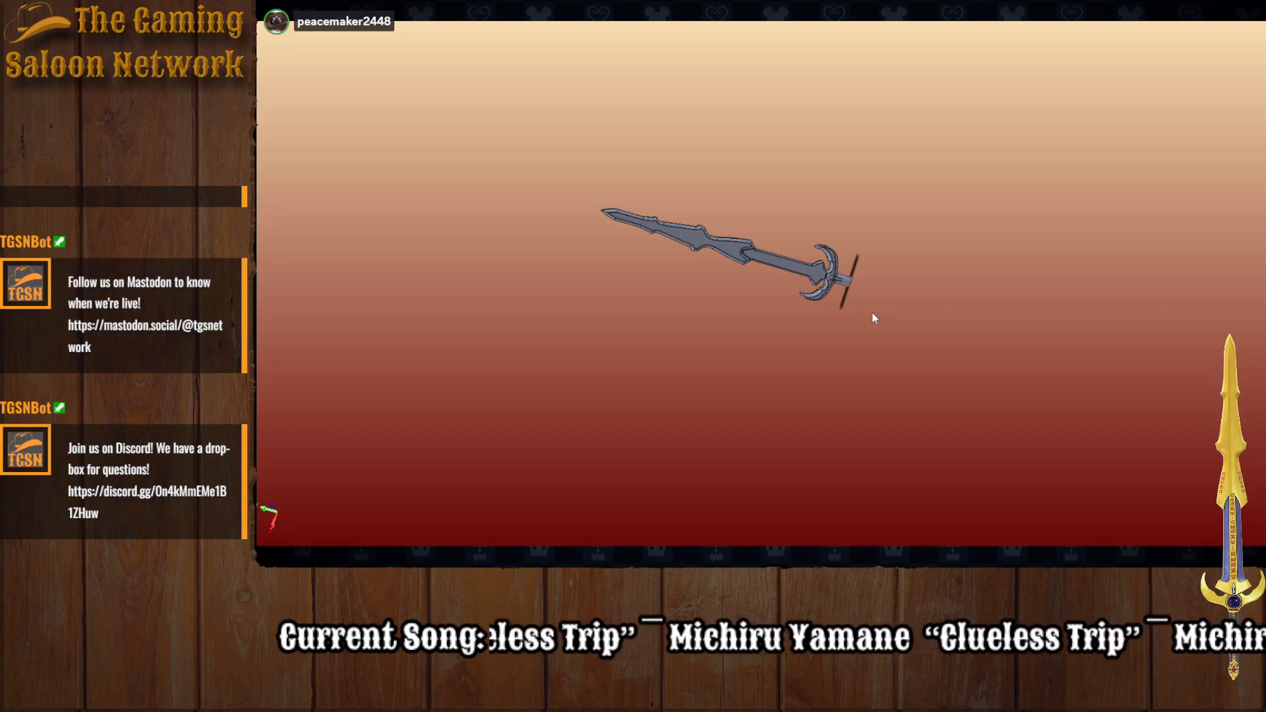
scroll(872, 312, "up", 1)
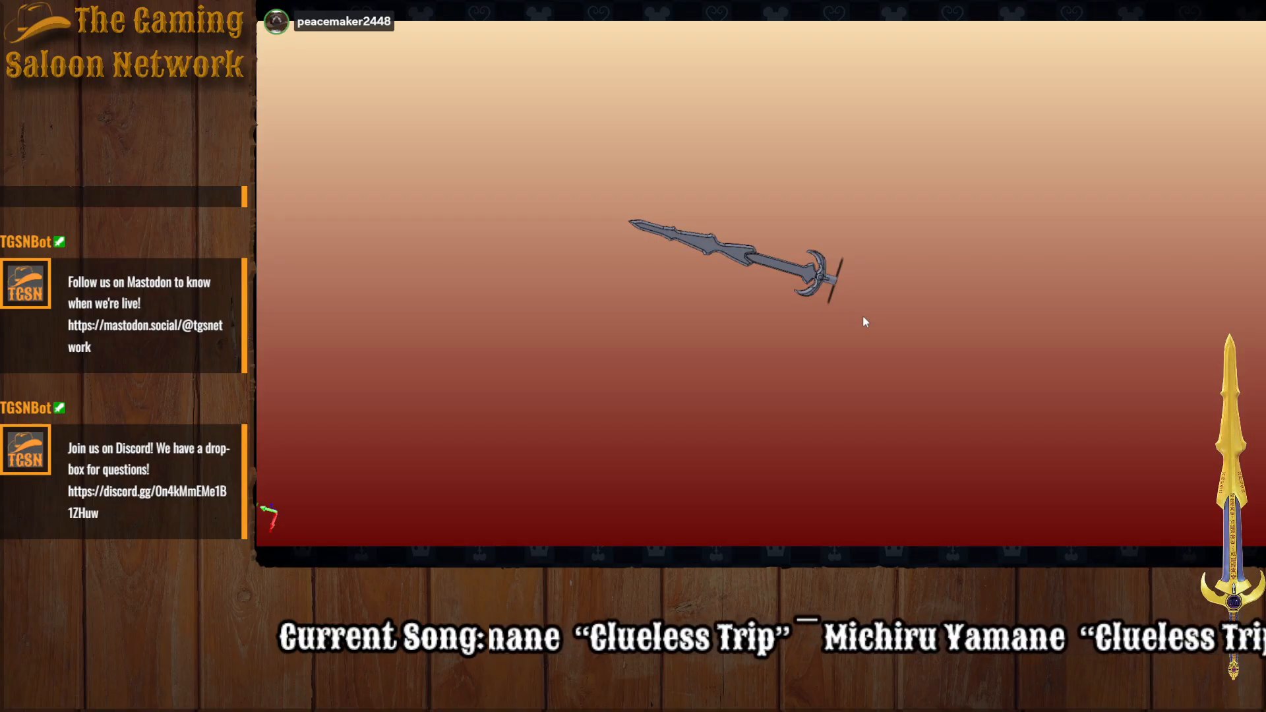
Step: Examine the crescent guard, its centre disc and the blade's base up close and from an angle
scroll(811, 229, "up", 10)
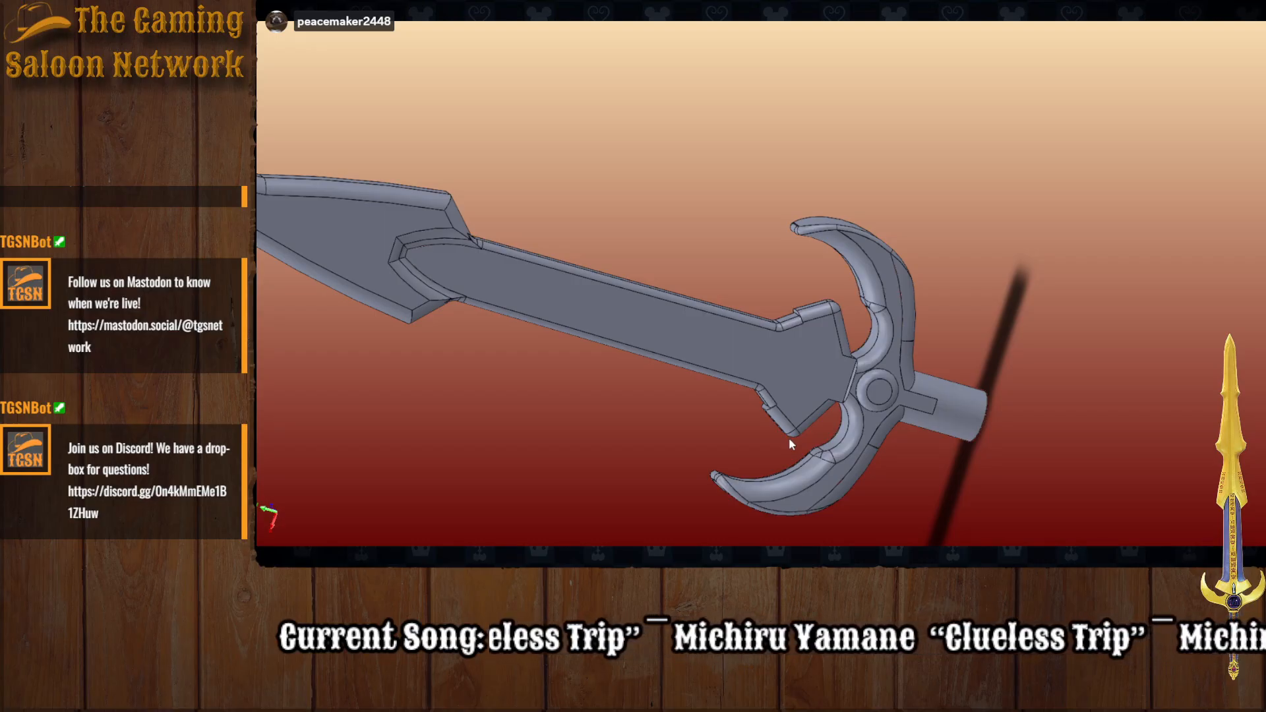
middle_click_drag(789, 437, 794, 488)
middle_click_drag(826, 363, 805, 415)
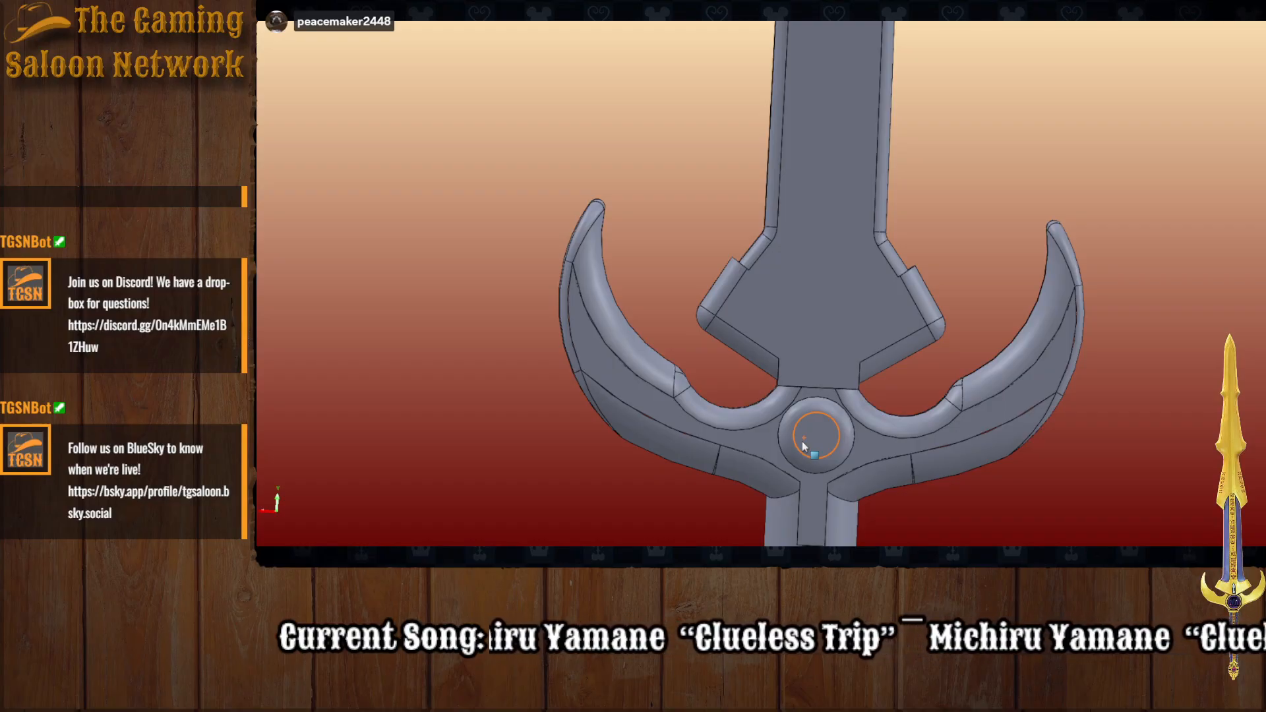
middle_click_drag(803, 446, 887, 306)
scroll(888, 241, "up", 4)
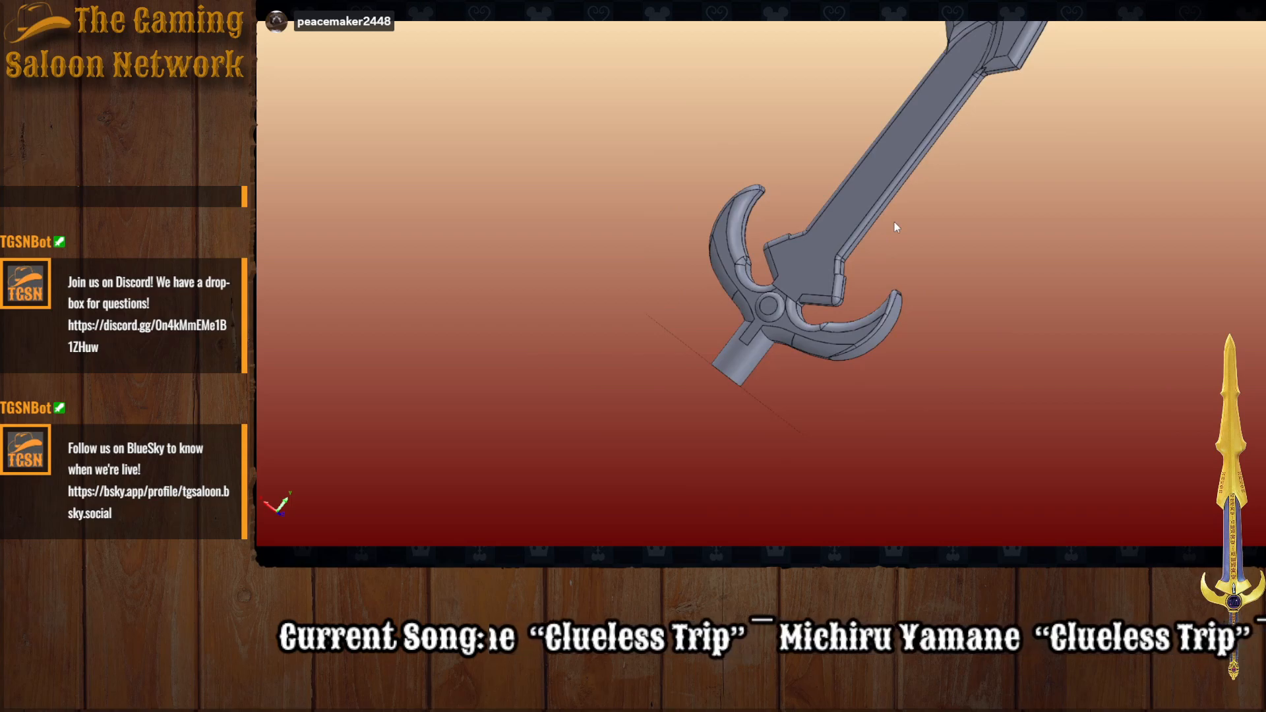
scroll(896, 227, "up", 2)
middle_click_drag(895, 227, 901, 213)
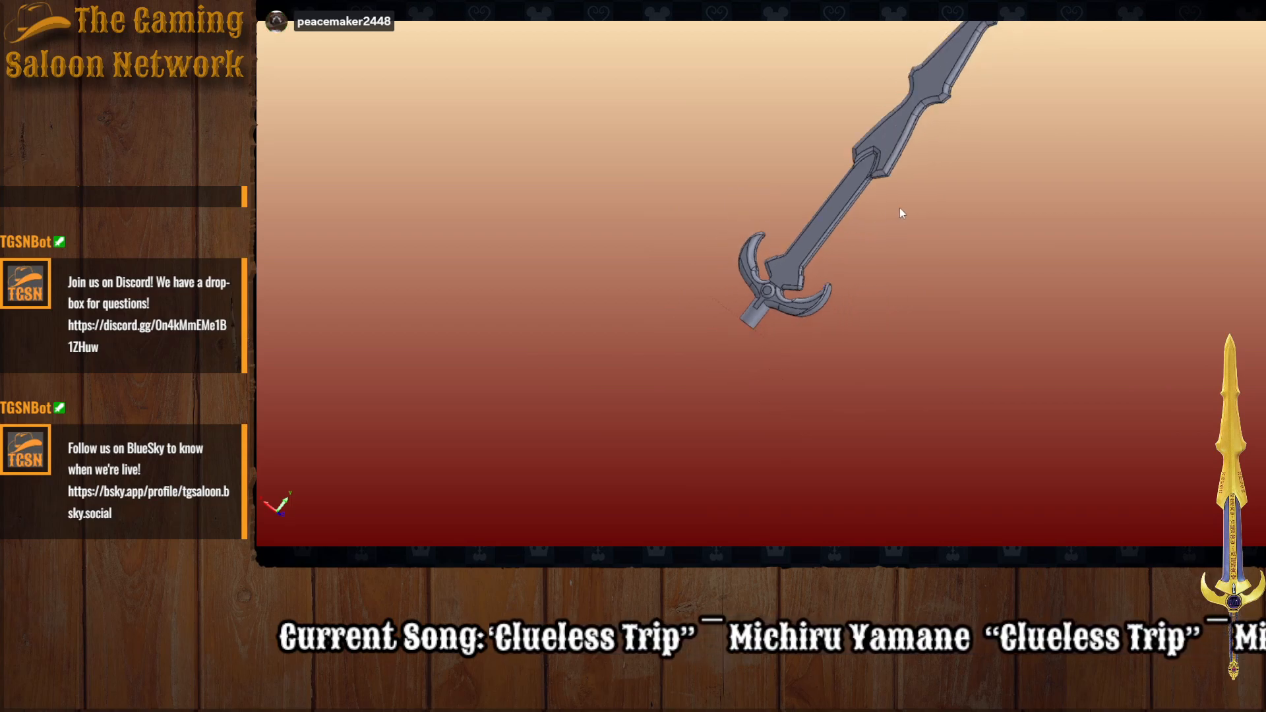